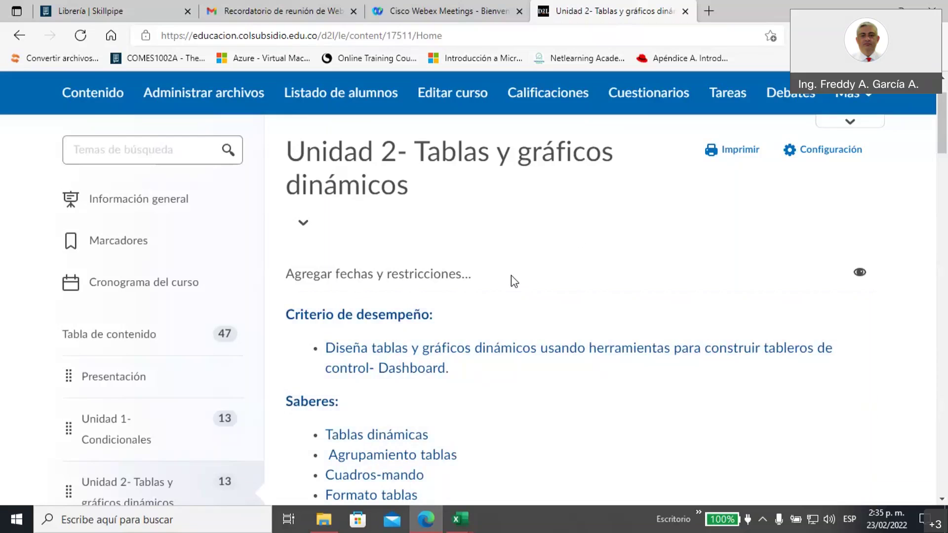
- Review the performance criterion and the list of topics on the Unidad 2 course page
{"action": "scroll", "coordinate": [514, 282], "scroll_direction": "down", "scroll_amount": 1}
{"action": "scroll", "coordinate": [514, 281], "scroll_direction": "up", "scroll_amount": 3}
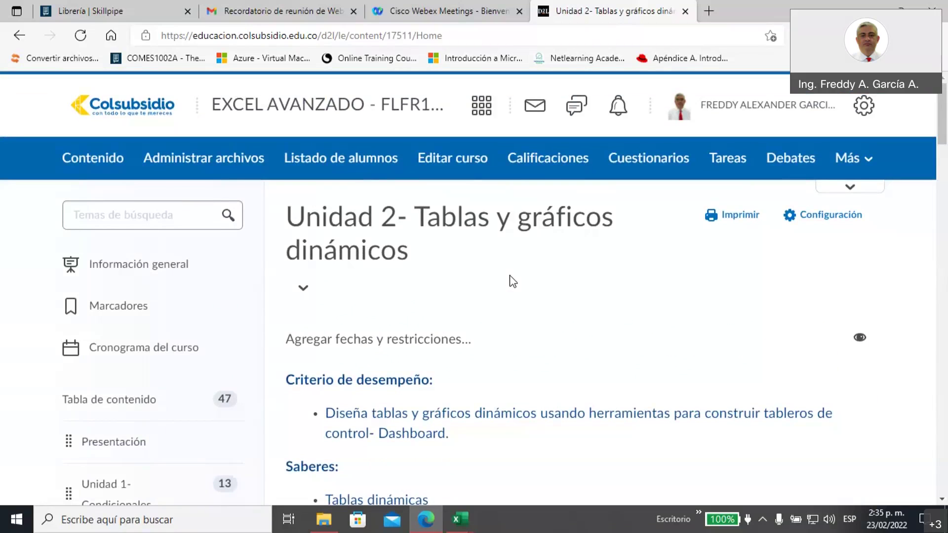
{"action": "scroll", "coordinate": [513, 281], "scroll_direction": "down", "scroll_amount": 5}
{"action": "scroll", "coordinate": [510, 282], "scroll_direction": "up", "scroll_amount": 2}
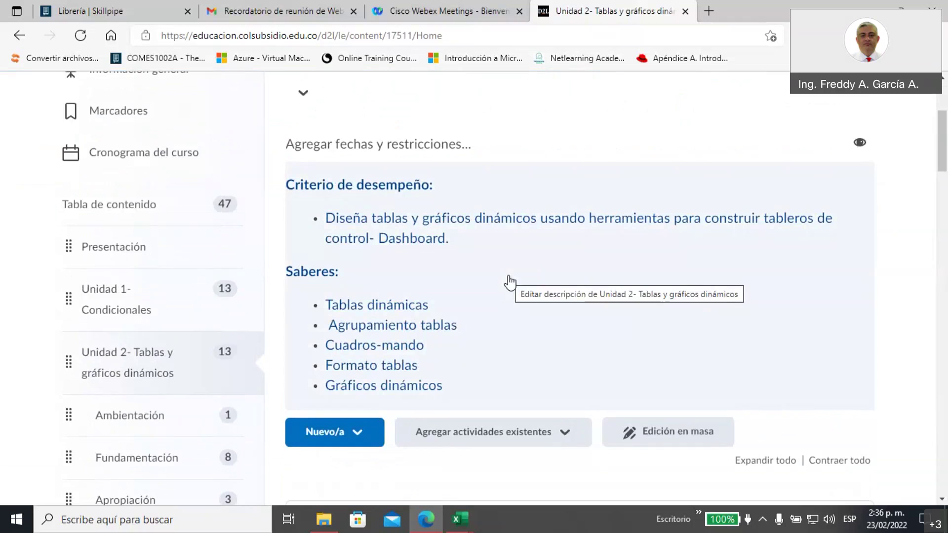
- Search for "dashboard" images in a new browser tab and preview the YouTube example of an Excel dashboard
{"action": "left_click", "coordinate": [707, 14]}
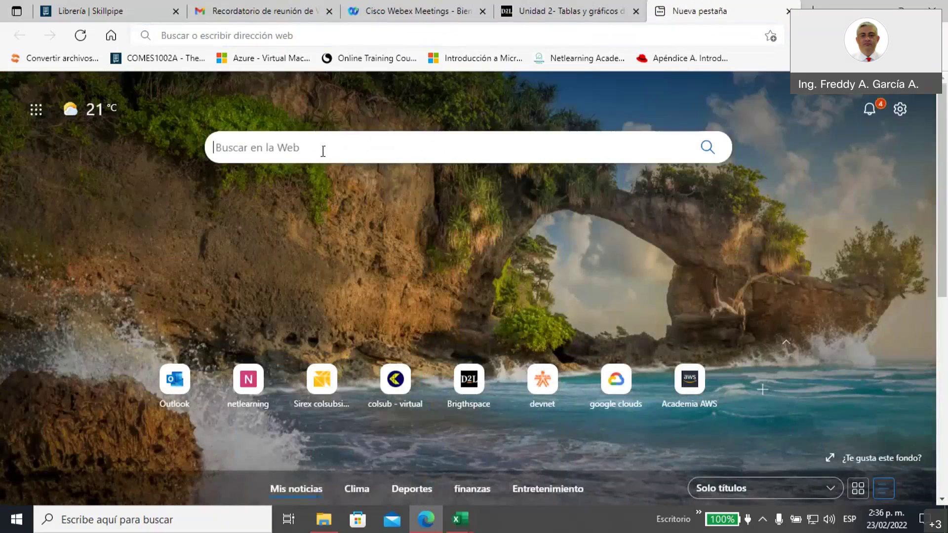
{"action": "type", "text": "dashboard"}
{"action": "key", "text": "Return"}
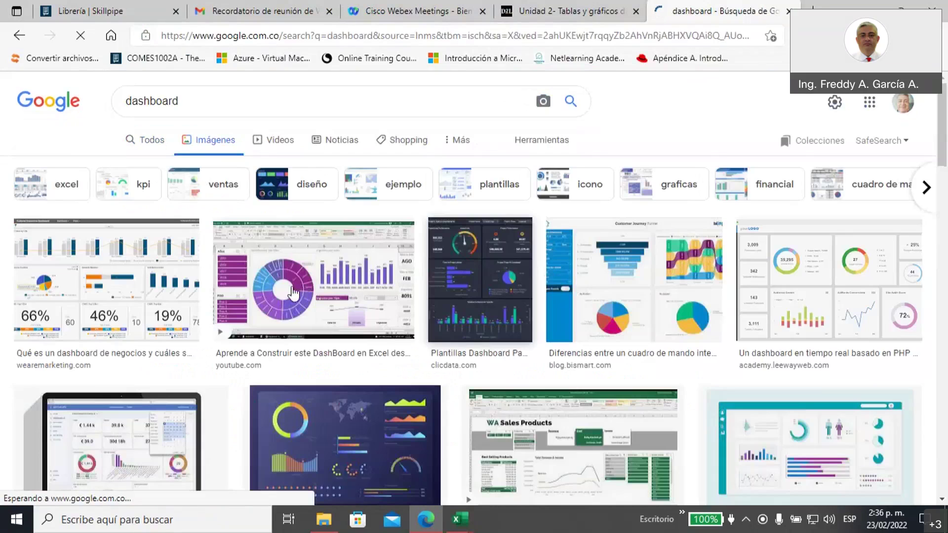
{"action": "left_click", "coordinate": [308, 298]}
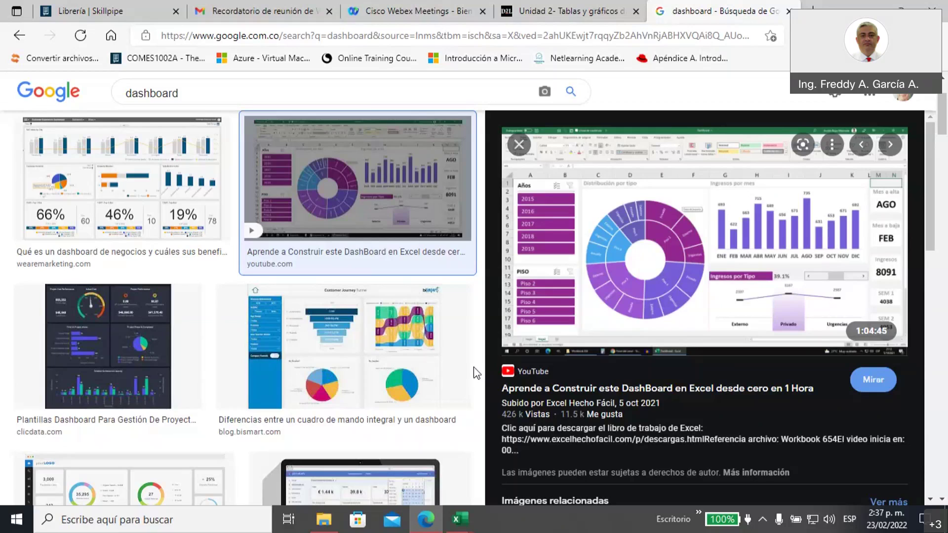
- Preview the Leeway Academy image of a real-time dashboard based on PHP and Bootstrap
{"action": "scroll", "coordinate": [404, 341], "scroll_direction": "down", "scroll_amount": 1}
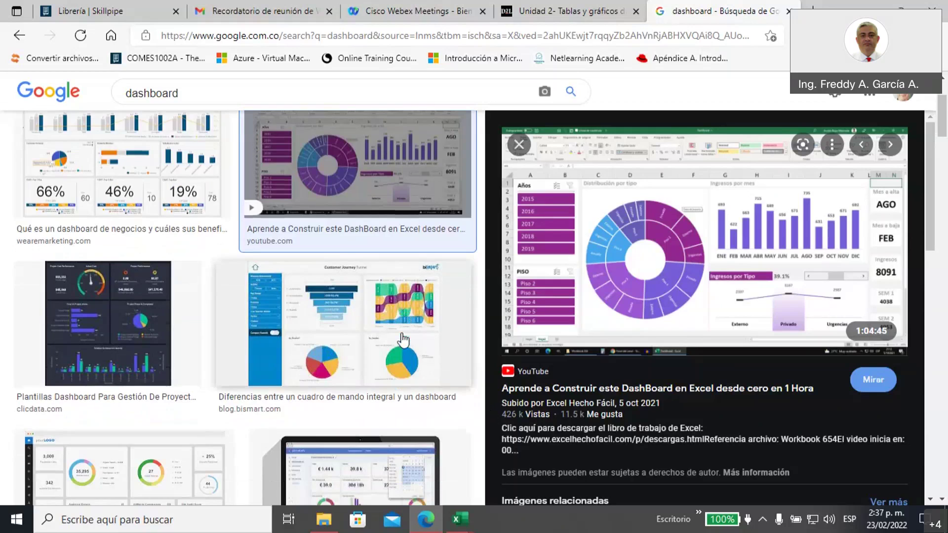
{"action": "scroll", "coordinate": [404, 341], "scroll_direction": "down", "scroll_amount": 2}
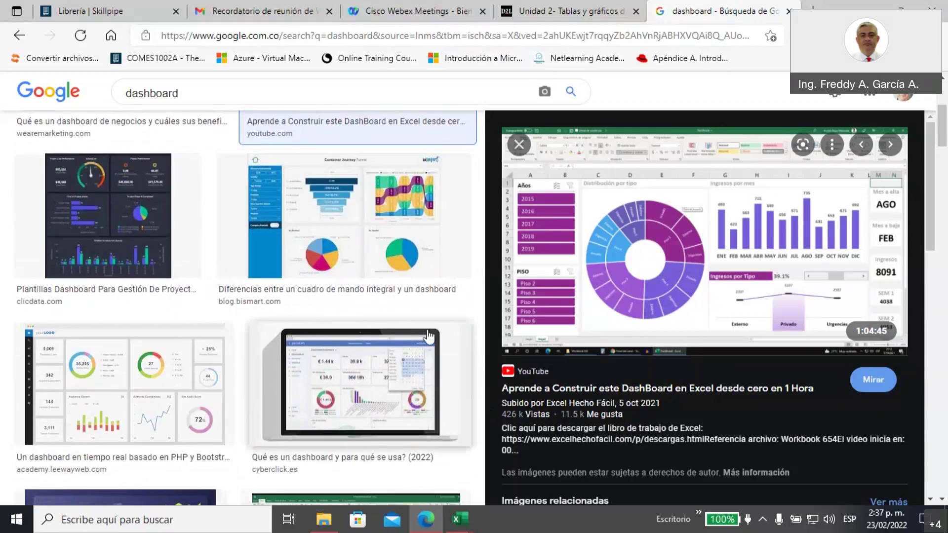
{"action": "left_click", "coordinate": [194, 392]}
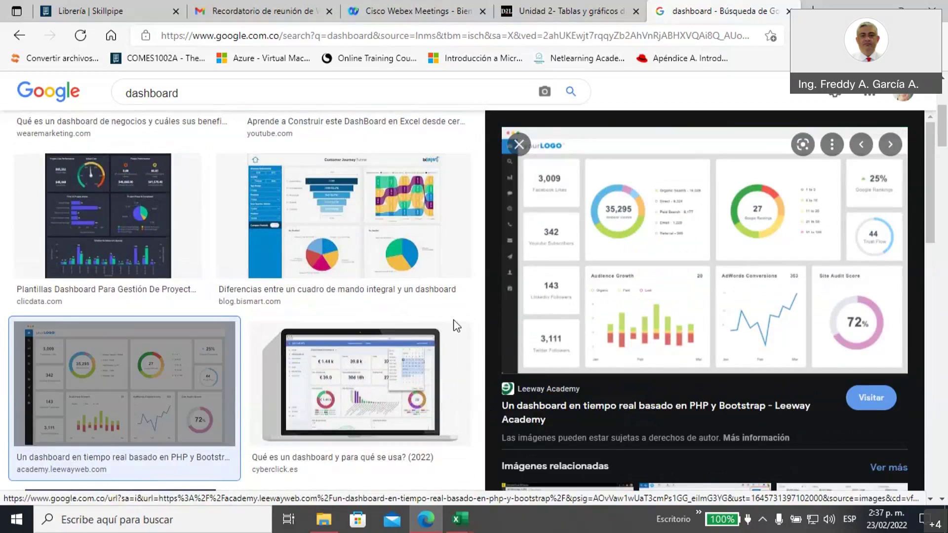
{"action": "scroll", "coordinate": [456, 326], "scroll_direction": "up", "scroll_amount": 5}
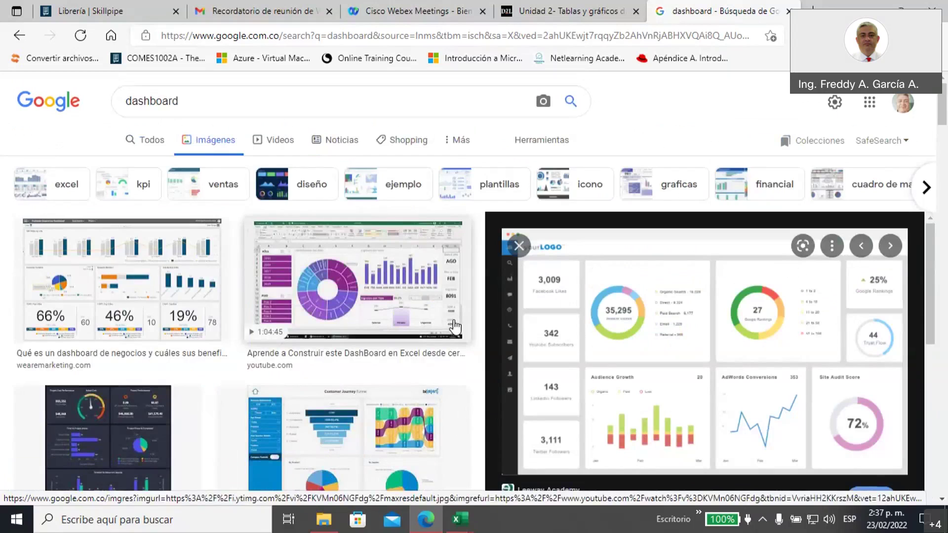
- Return to the Unidad 2 course page and review the resources under Ambientación and Fundamentación
{"action": "left_click", "coordinate": [586, 12]}
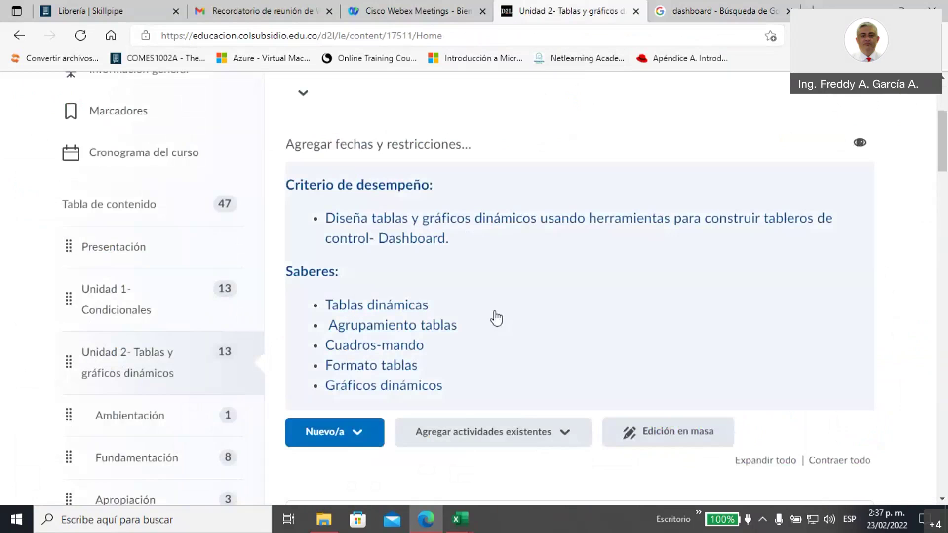
{"action": "scroll", "coordinate": [494, 318], "scroll_direction": "down", "scroll_amount": 1}
{"action": "scroll", "coordinate": [495, 318], "scroll_direction": "down", "scroll_amount": 8}
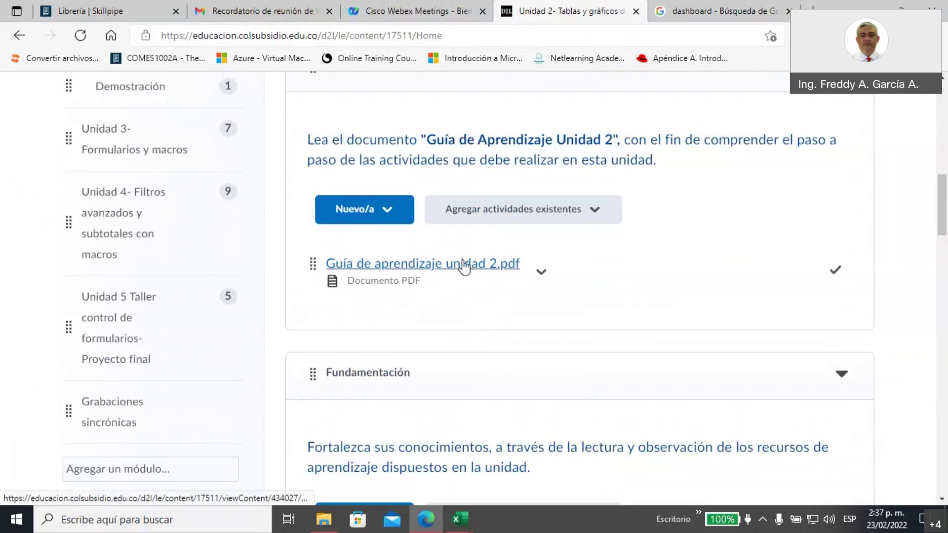
{"action": "scroll", "coordinate": [468, 300], "scroll_direction": "down", "scroll_amount": 8}
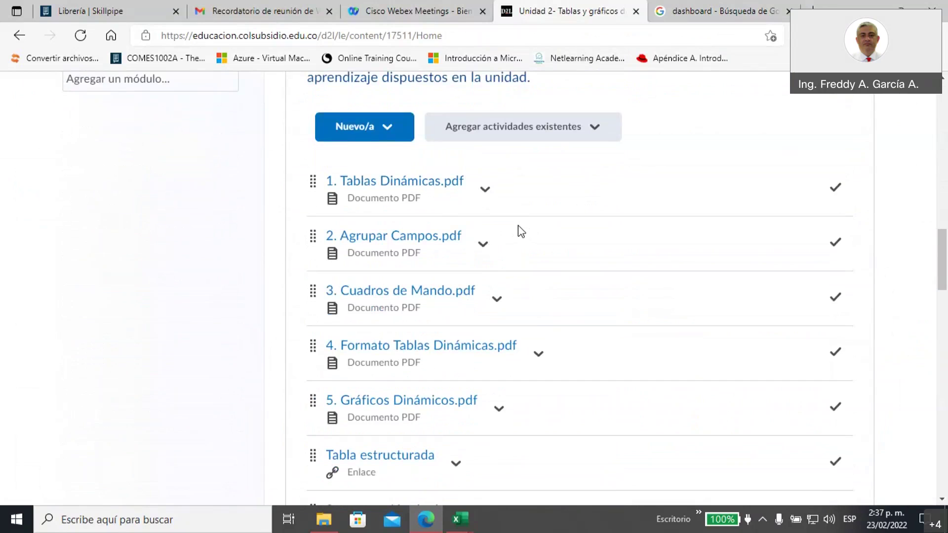
{"action": "scroll", "coordinate": [517, 225], "scroll_direction": "down", "scroll_amount": 4}
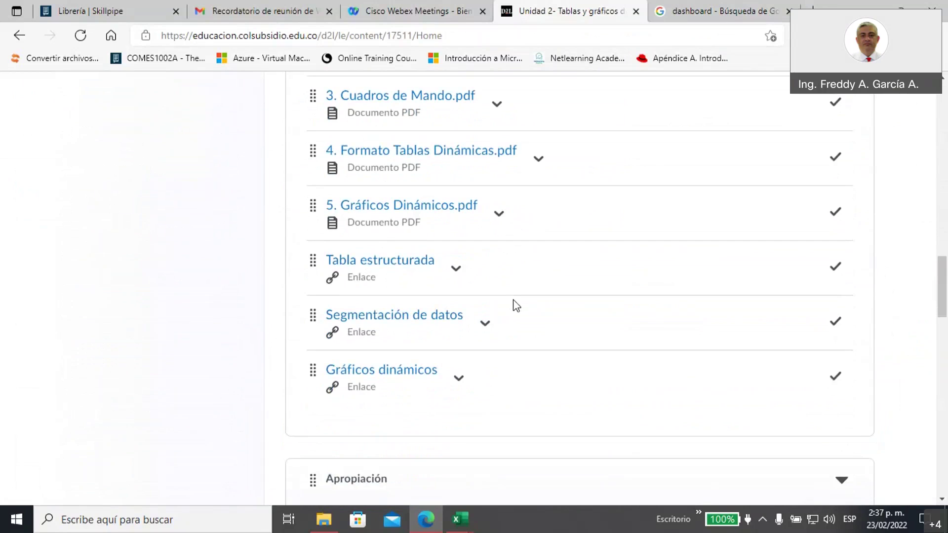
- Examine the Apropiación videos and workshop file and the Demostración evaluation, then go back to the Ambientación section
{"action": "scroll", "coordinate": [513, 305], "scroll_direction": "down", "scroll_amount": 1}
{"action": "scroll", "coordinate": [514, 305], "scroll_direction": "down", "scroll_amount": 5}
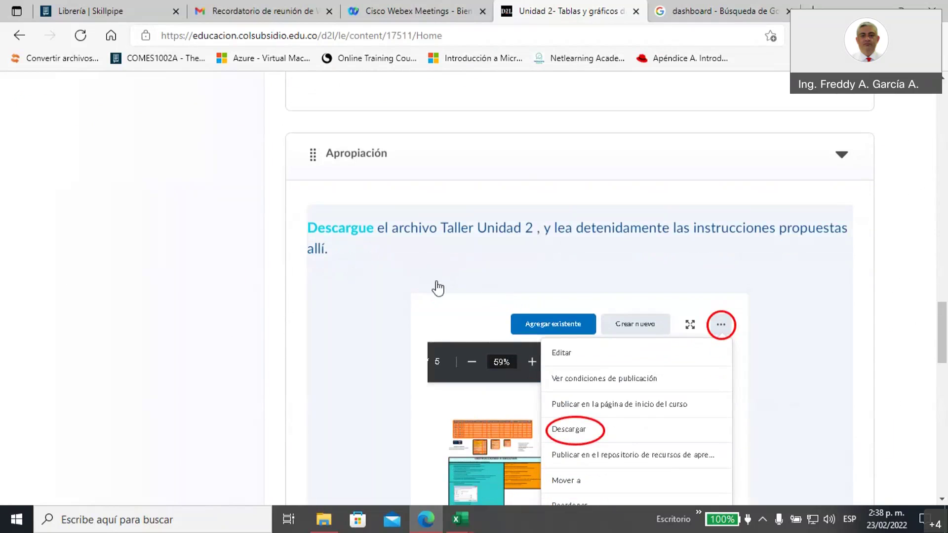
{"action": "scroll", "coordinate": [427, 296], "scroll_direction": "down", "scroll_amount": 2}
{"action": "scroll", "coordinate": [428, 298], "scroll_direction": "down", "scroll_amount": 8}
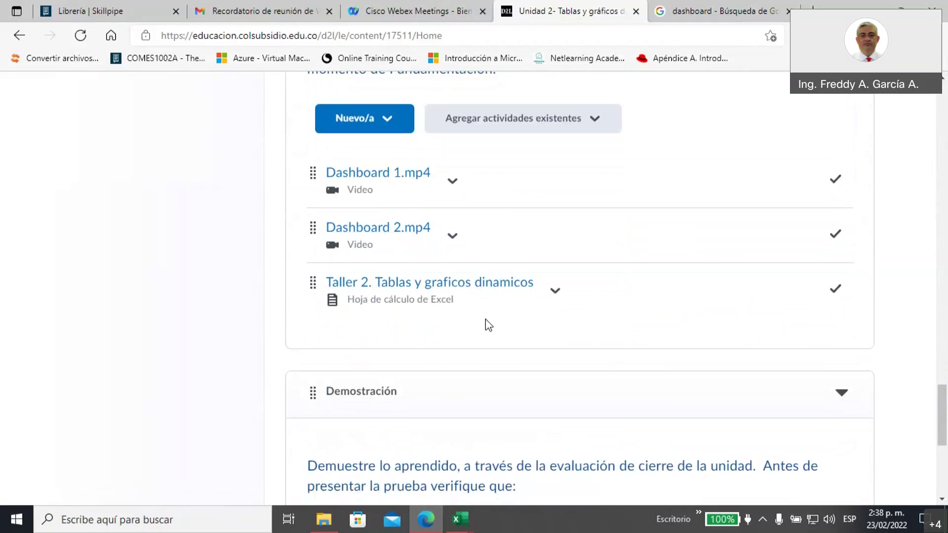
{"action": "scroll", "coordinate": [485, 319], "scroll_direction": "down", "scroll_amount": 7}
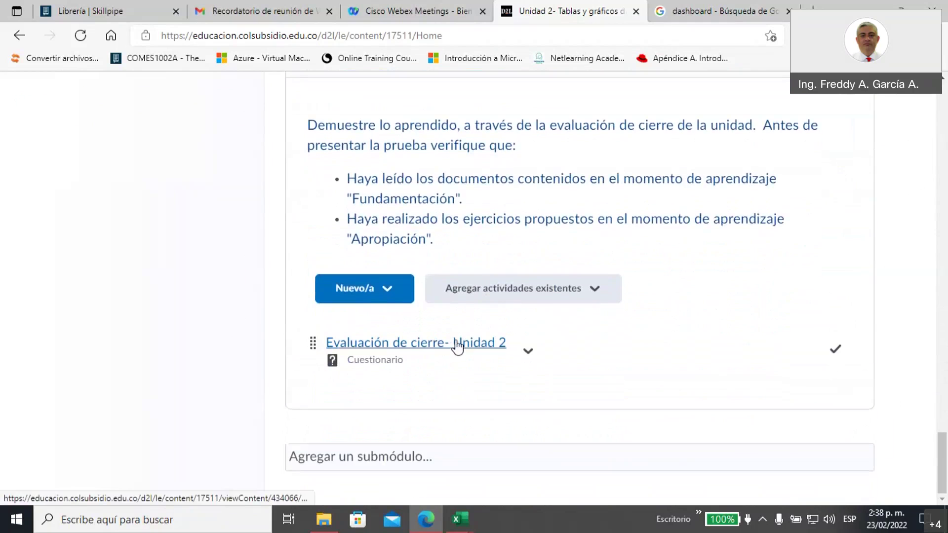
{"action": "scroll", "coordinate": [455, 345], "scroll_direction": "up", "scroll_amount": 3}
{"action": "scroll", "coordinate": [420, 352], "scroll_direction": "down", "scroll_amount": 3}
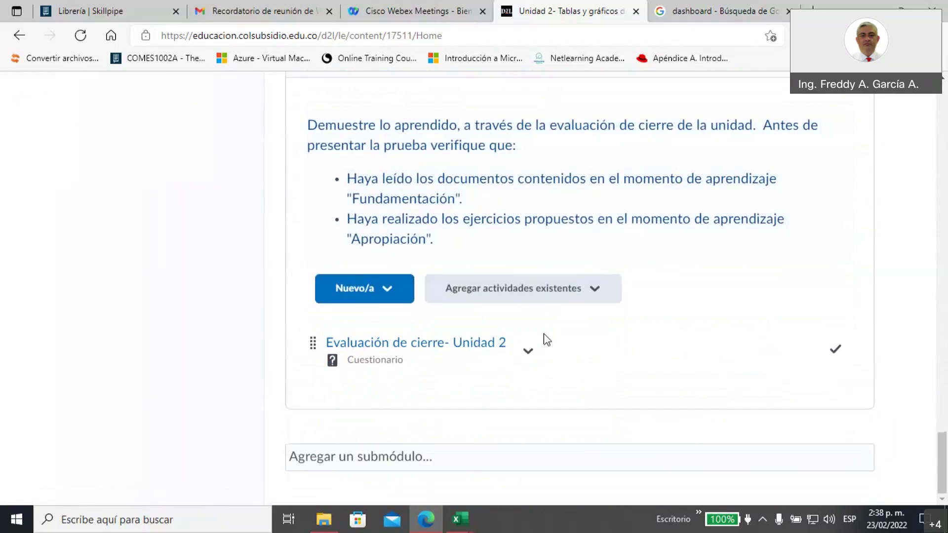
{"action": "scroll", "coordinate": [542, 344], "scroll_direction": "up", "scroll_amount": 10}
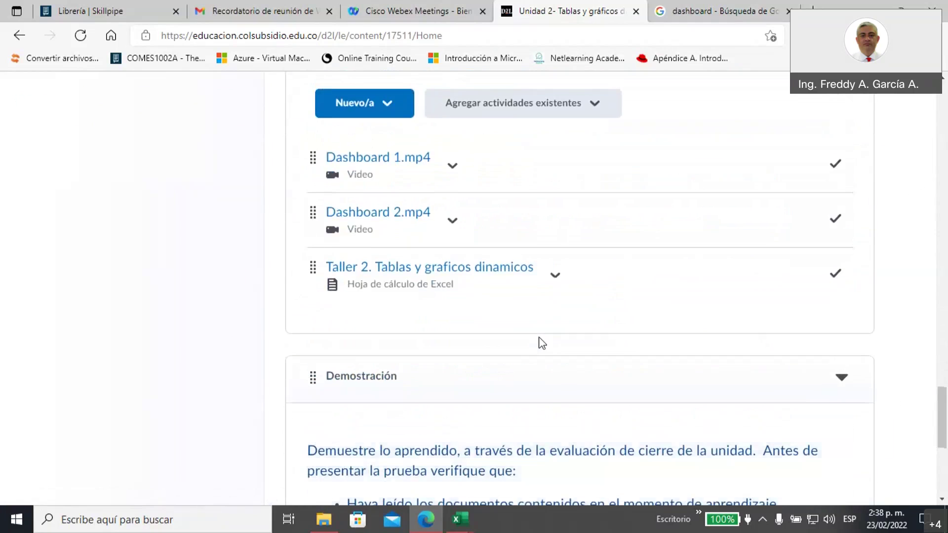
{"action": "scroll", "coordinate": [541, 344], "scroll_direction": "up", "scroll_amount": 10}
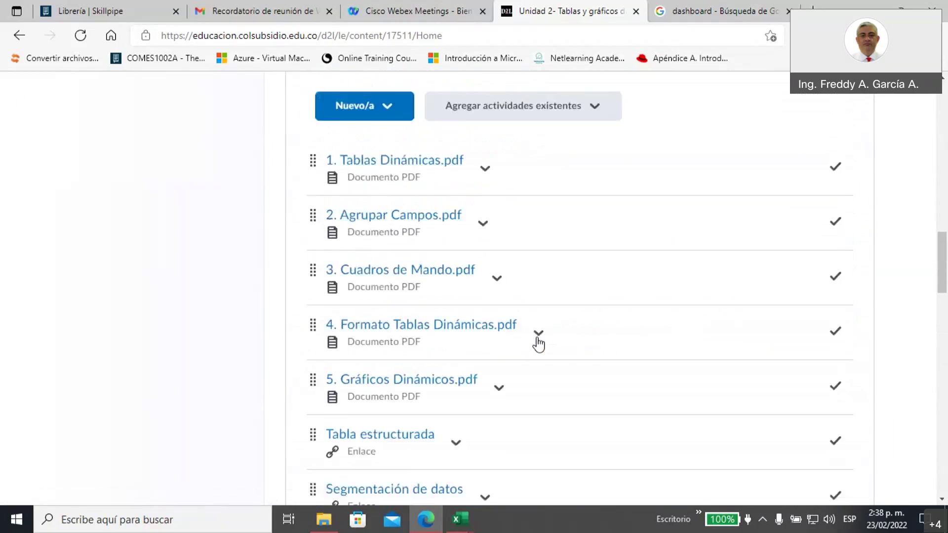
{"action": "scroll", "coordinate": [538, 344], "scroll_direction": "up", "scroll_amount": 6}
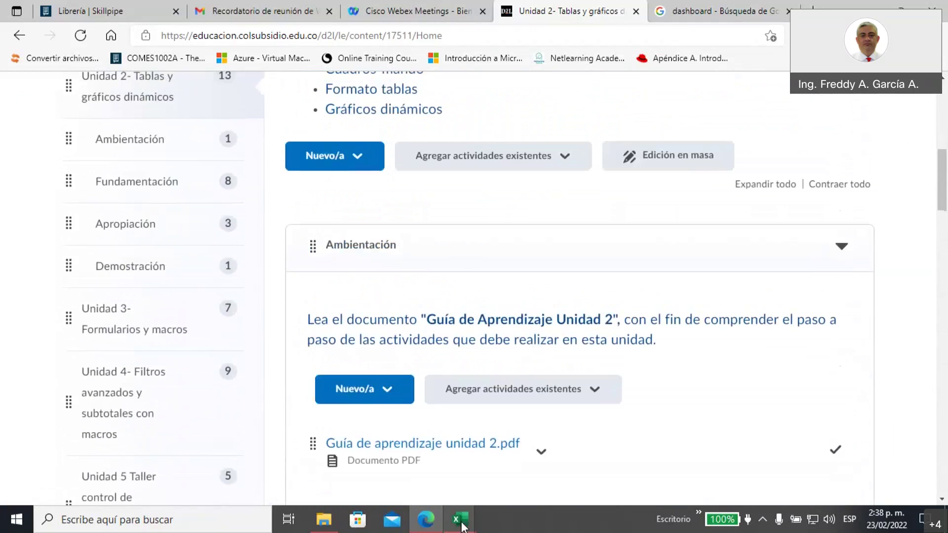
- Switch to the Excel workbook Taller 2. Tablas y graficos dinamicos and review the exercises on its Instrucciones sheet
{"action": "left_click", "coordinate": [462, 524]}
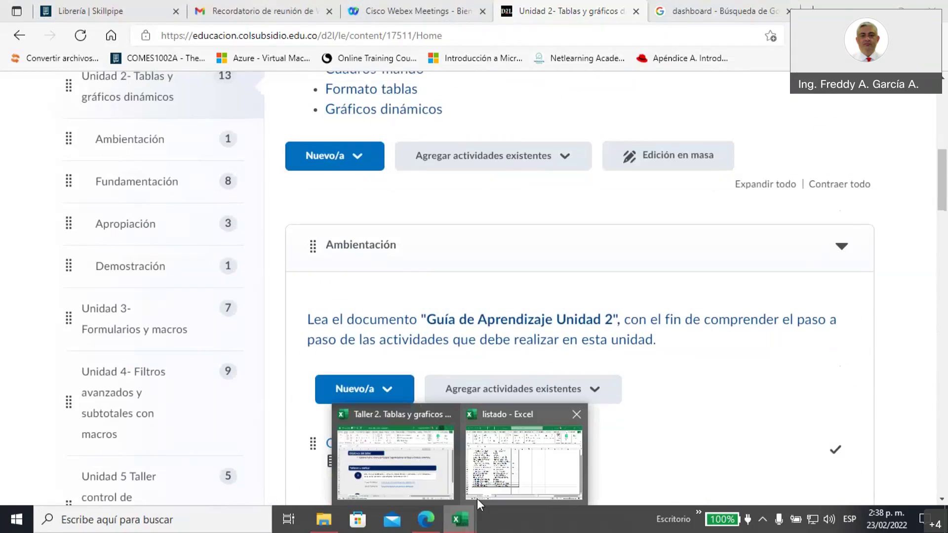
{"action": "left_click", "coordinate": [395, 462]}
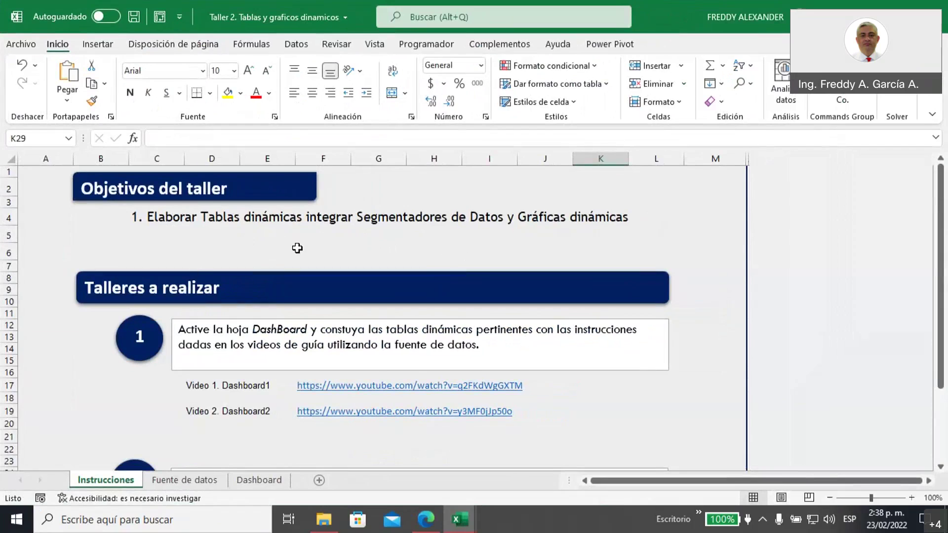
{"action": "scroll", "coordinate": [296, 248], "scroll_direction": "down", "scroll_amount": 3}
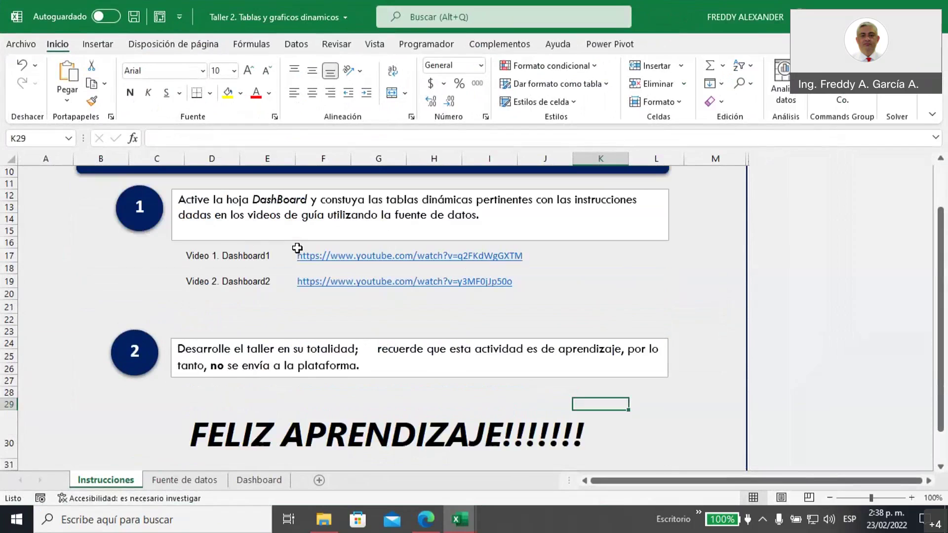
{"action": "left_click", "coordinate": [251, 257]}
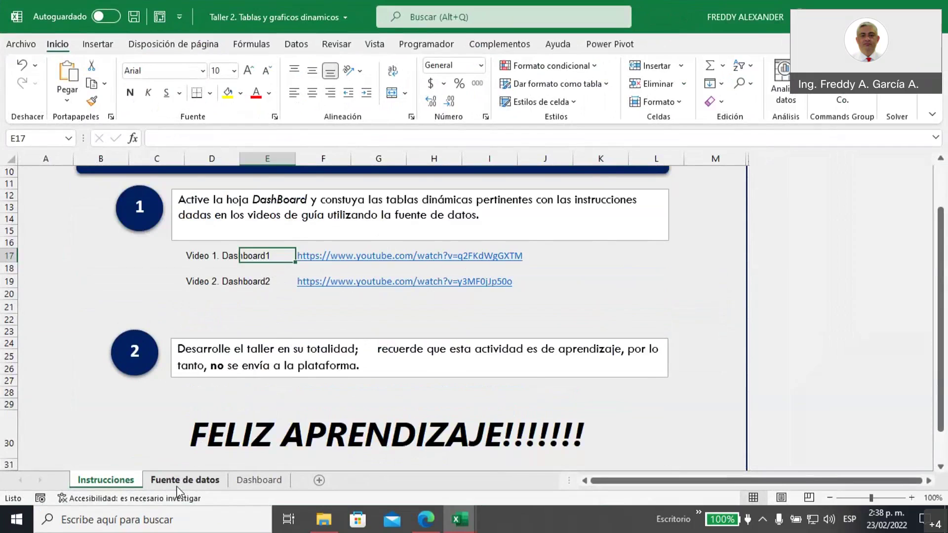
- Look through the Fuente de datos and Dashboard sheets, ending on Fuente de datos
{"action": "left_click", "coordinate": [178, 484]}
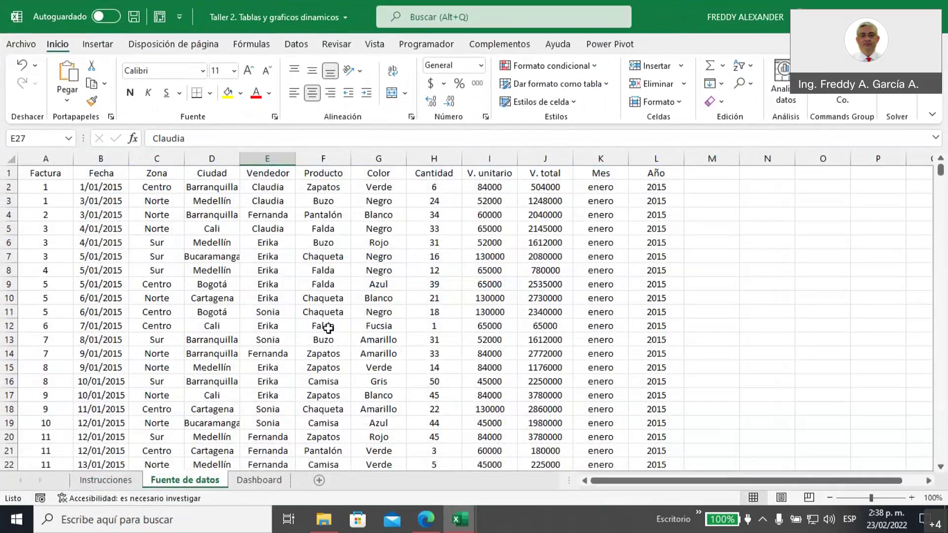
{"action": "left_click", "coordinate": [260, 482]}
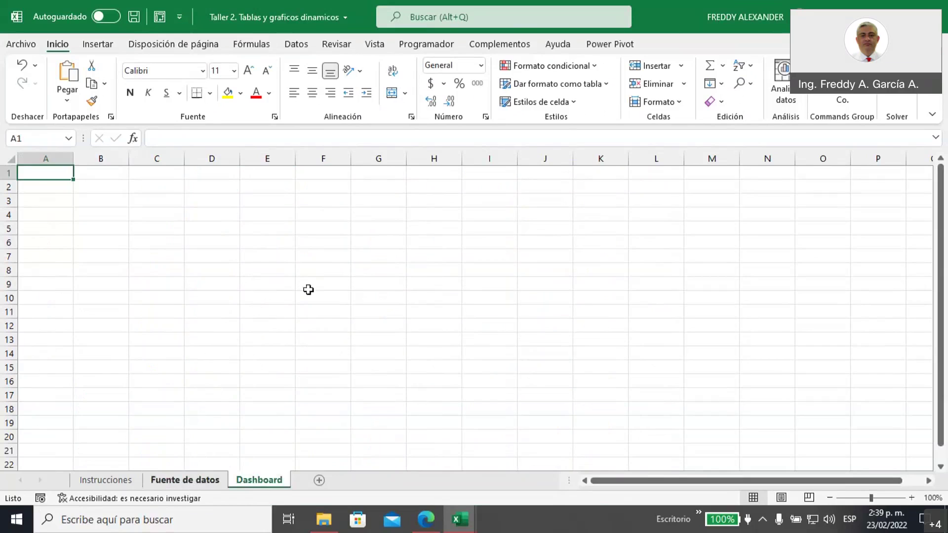
{"action": "left_click", "coordinate": [186, 482]}
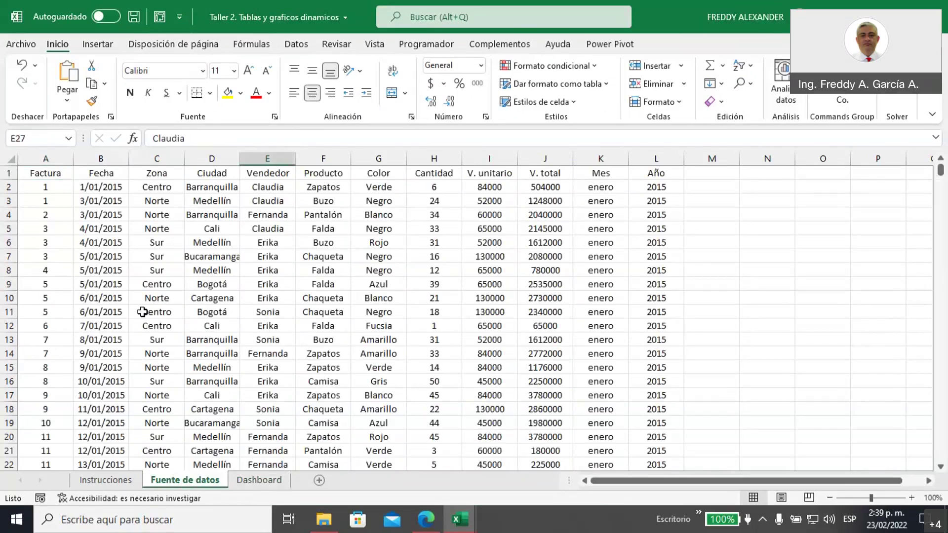
- Create a copy of the Fuente de datos sheet in the same workbook and place it after the Dashboard sheet
{"action": "right_click", "coordinate": [204, 481]}
{"action": "left_click", "coordinate": [271, 349]}
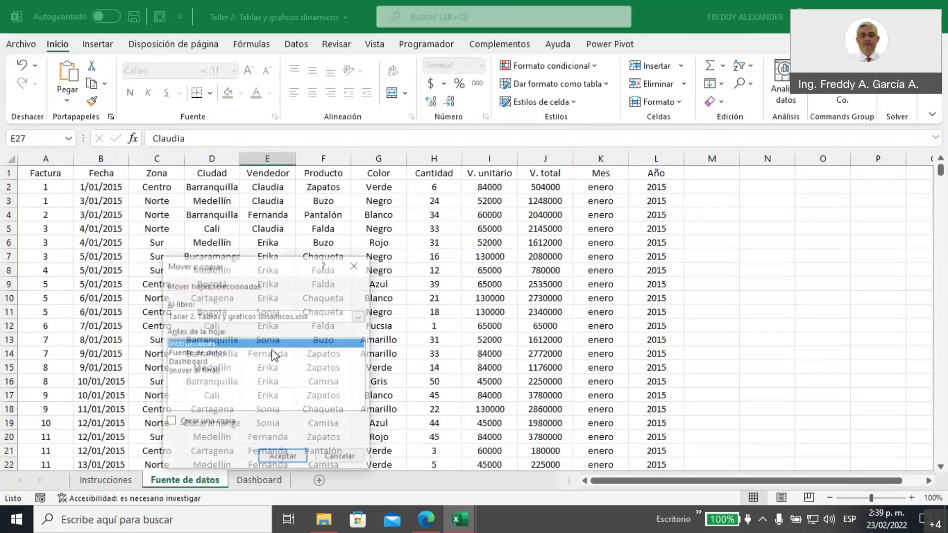
{"action": "left_click", "coordinate": [188, 353]}
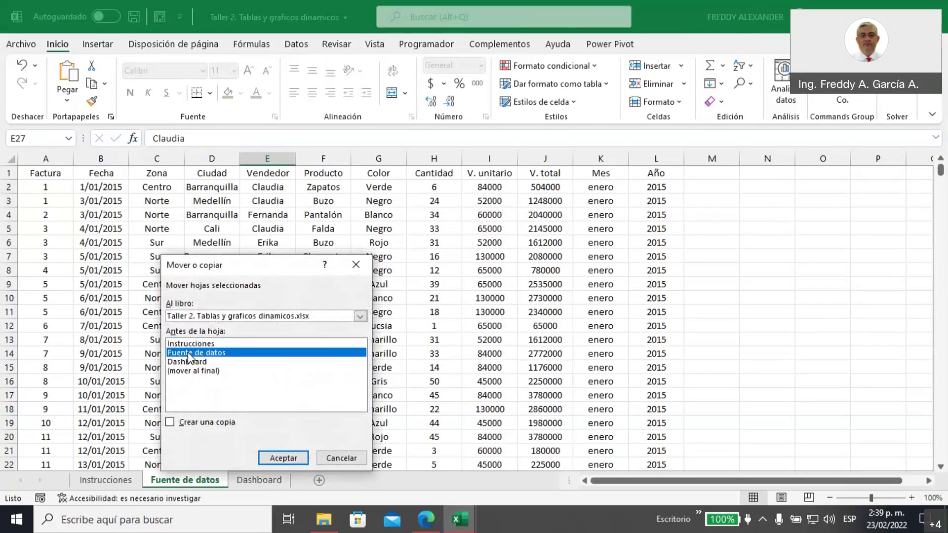
{"action": "left_click", "coordinate": [170, 422]}
{"action": "left_click", "coordinate": [280, 458]}
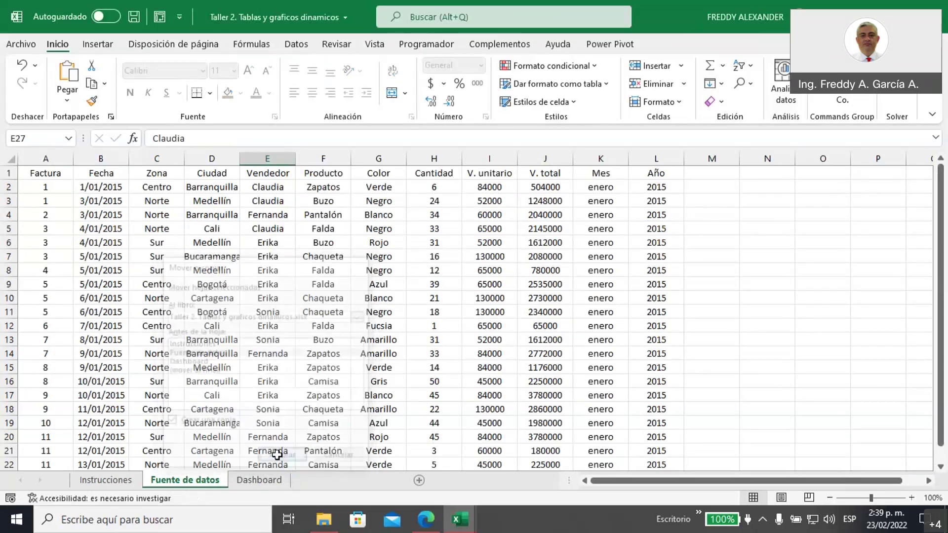
{"action": "left_click_drag", "start_coordinate": [198, 486], "coordinate": [402, 474]}
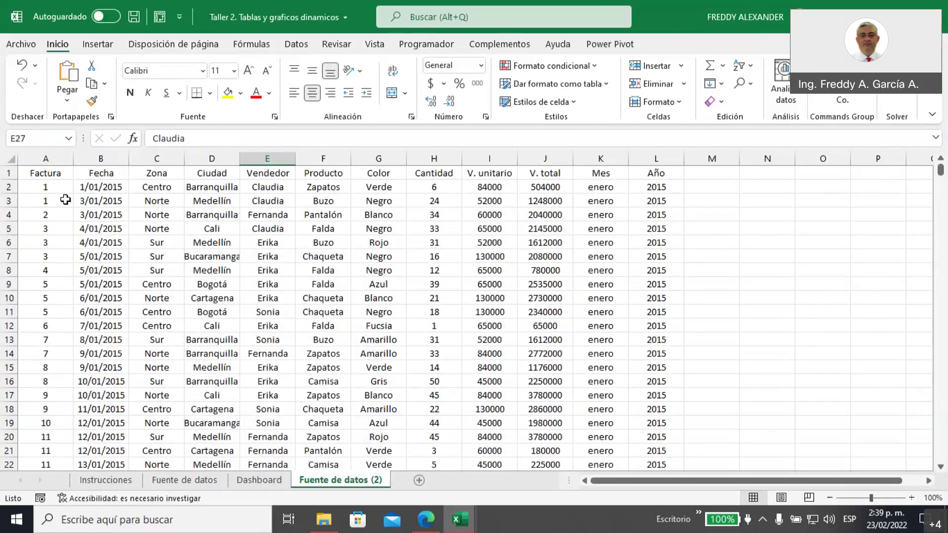
- Copy the whole sales data range, from the Factura header in A1 through L2002, on the Fuente de datos (2) sheet
{"action": "left_click", "coordinate": [41, 172]}
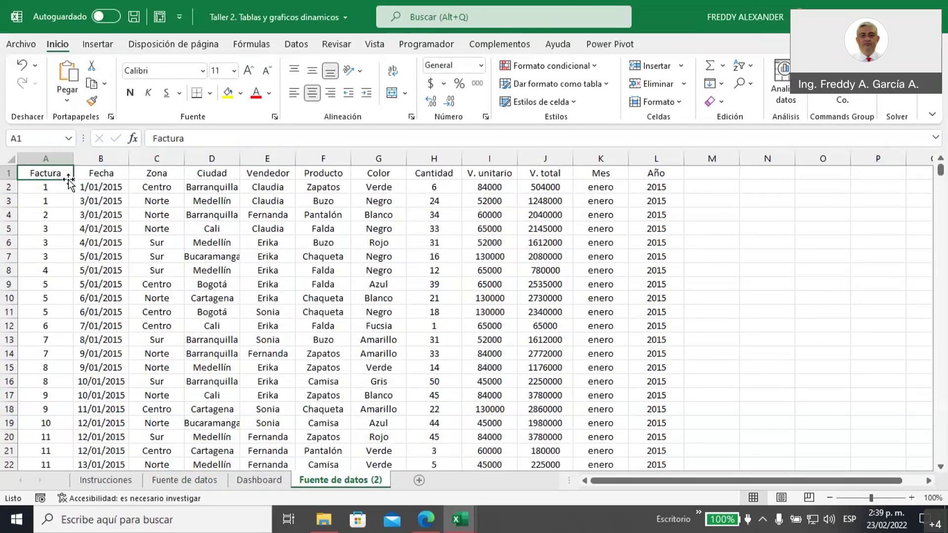
{"action": "key", "text": "ctrl+shift+End"}
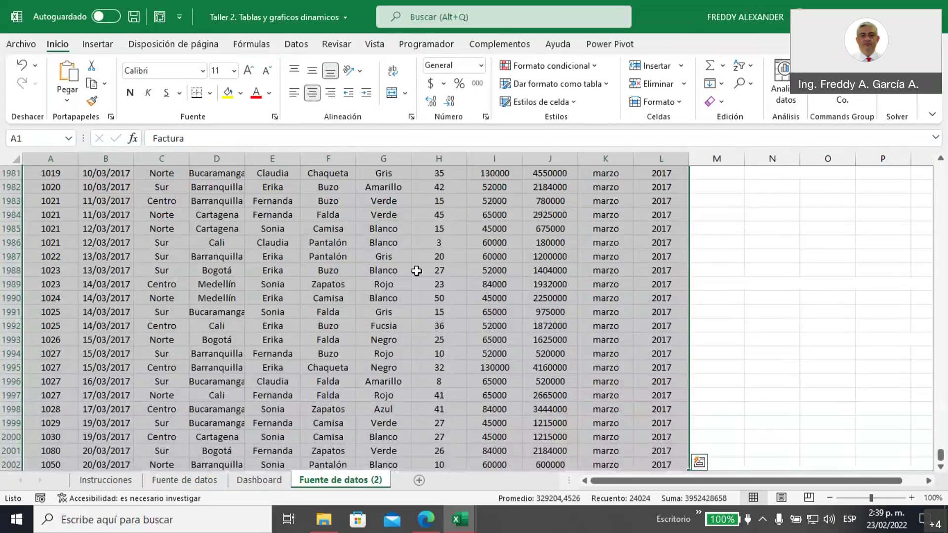
{"action": "scroll", "coordinate": [423, 306], "scroll_direction": "up", "scroll_amount": 20}
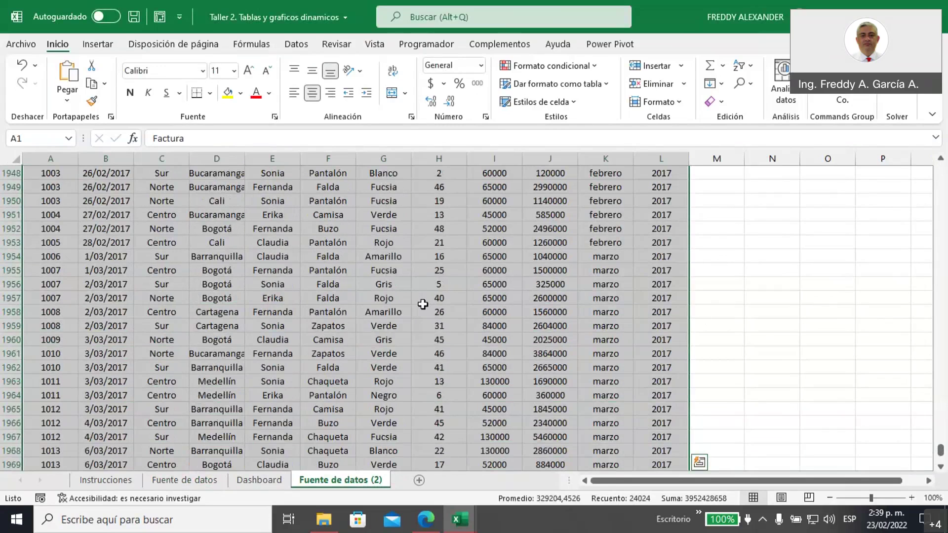
{"action": "scroll", "coordinate": [423, 304], "scroll_direction": "up", "scroll_amount": 20}
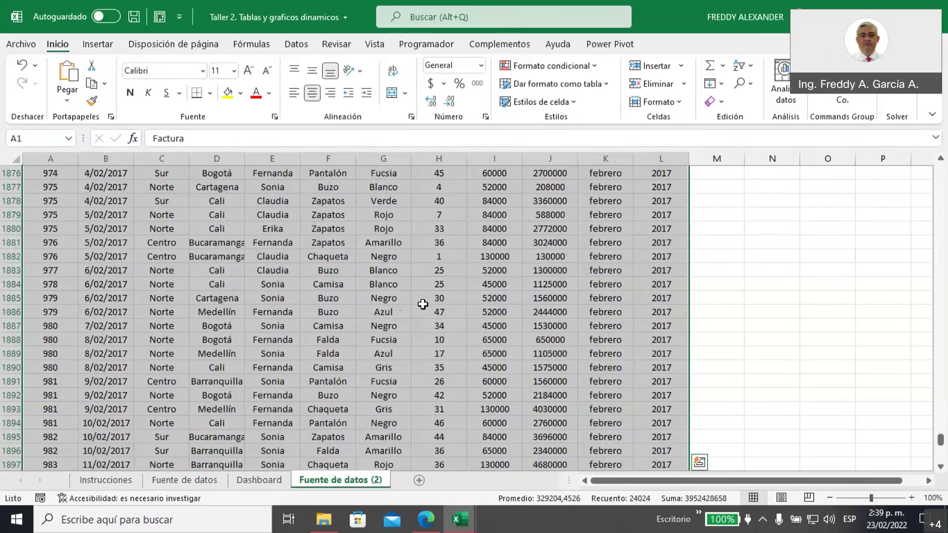
{"action": "scroll", "coordinate": [423, 304], "scroll_direction": "up", "scroll_amount": 11}
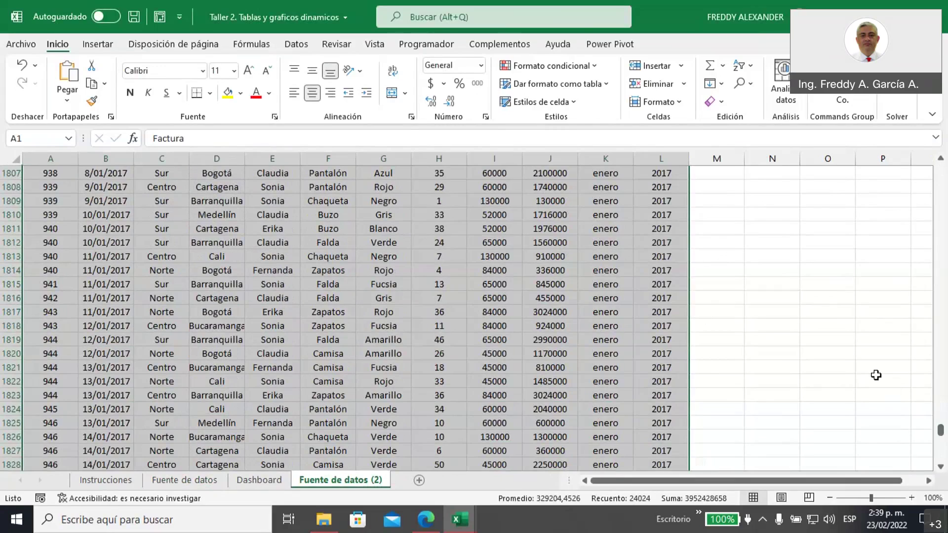
{"action": "key", "text": "ctrl+c"}
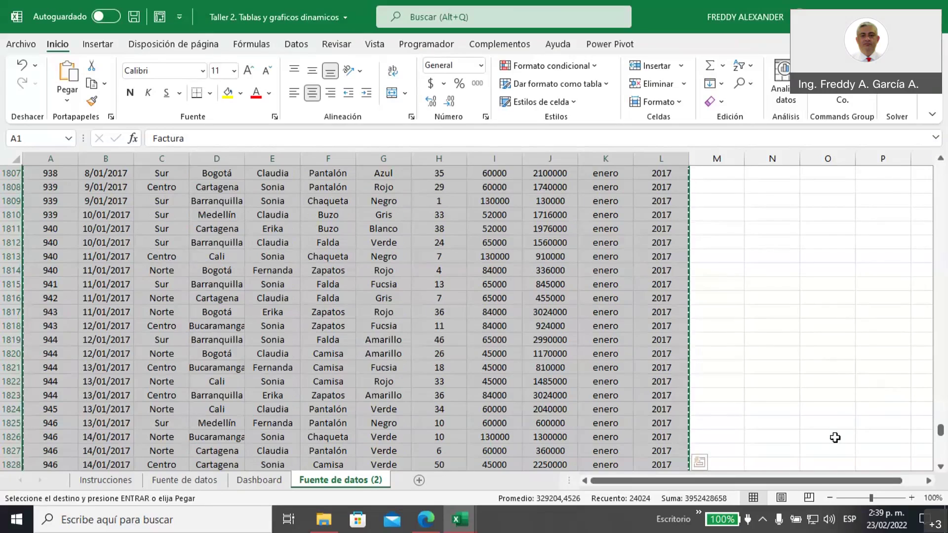
- Paste the copied sales data beside the original, starting in cell N1
{"action": "left_click_drag", "start_coordinate": [881, 482], "coordinate": [902, 486]}
{"action": "scroll", "coordinate": [812, 324], "scroll_direction": "up", "scroll_amount": 14}
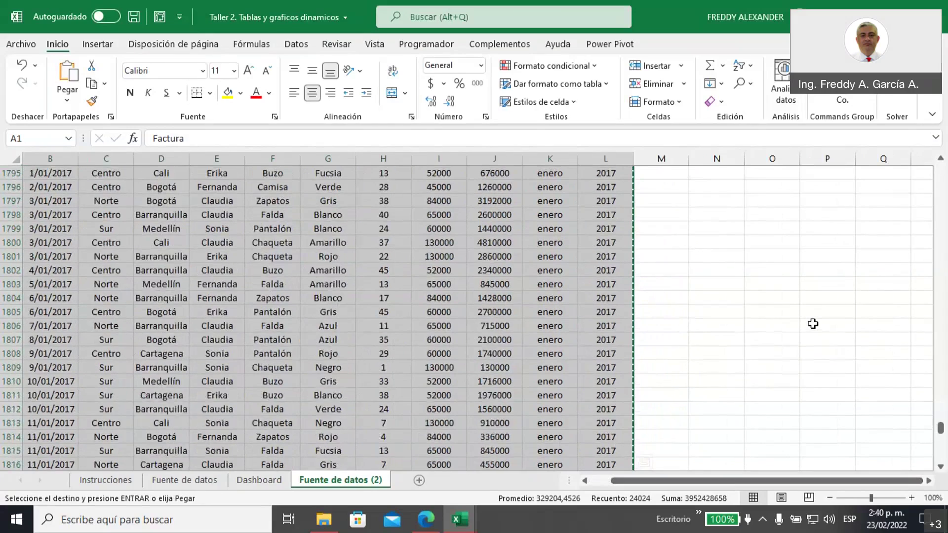
{"action": "left_click_drag", "start_coordinate": [941, 425], "coordinate": [928, 161]}
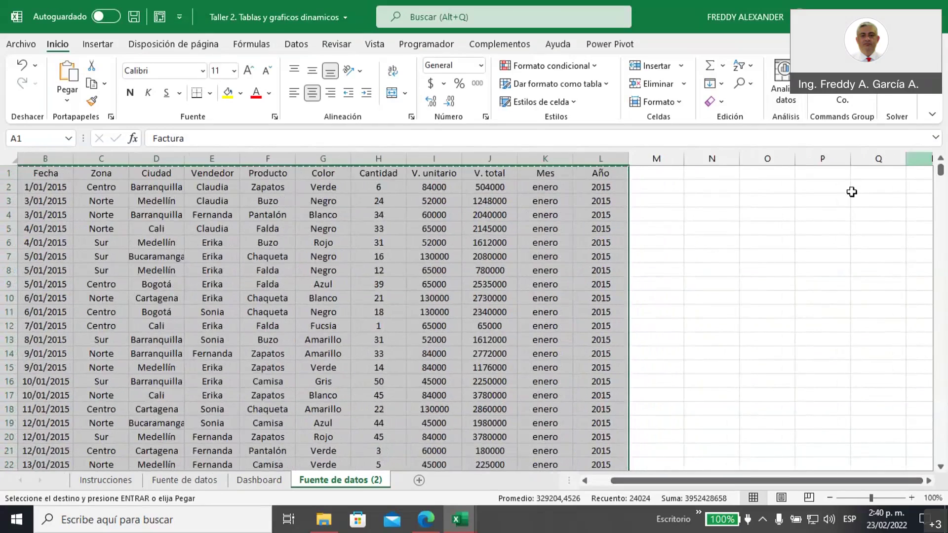
{"action": "left_click", "coordinate": [717, 171]}
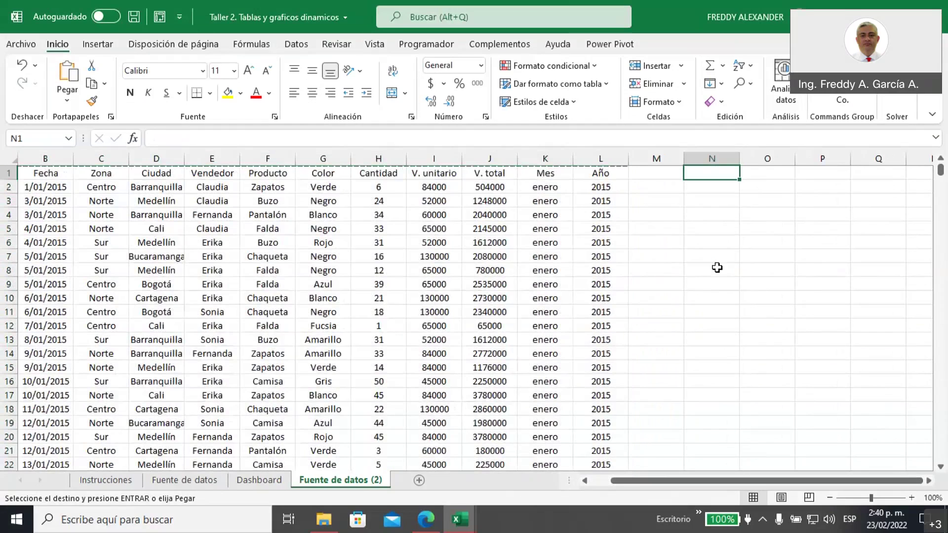
{"action": "key", "text": "ctrl+v"}
{"action": "left_click", "coordinate": [457, 227]}
{"action": "left_click", "coordinate": [333, 299]}
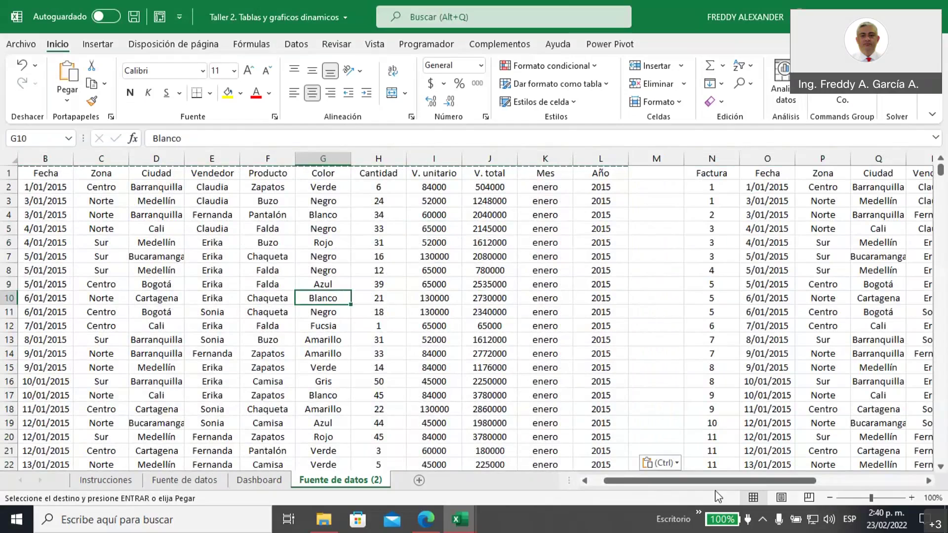
- Give the original data range in columns A to L the defined name ventas
{"action": "left_click", "coordinate": [830, 498]}
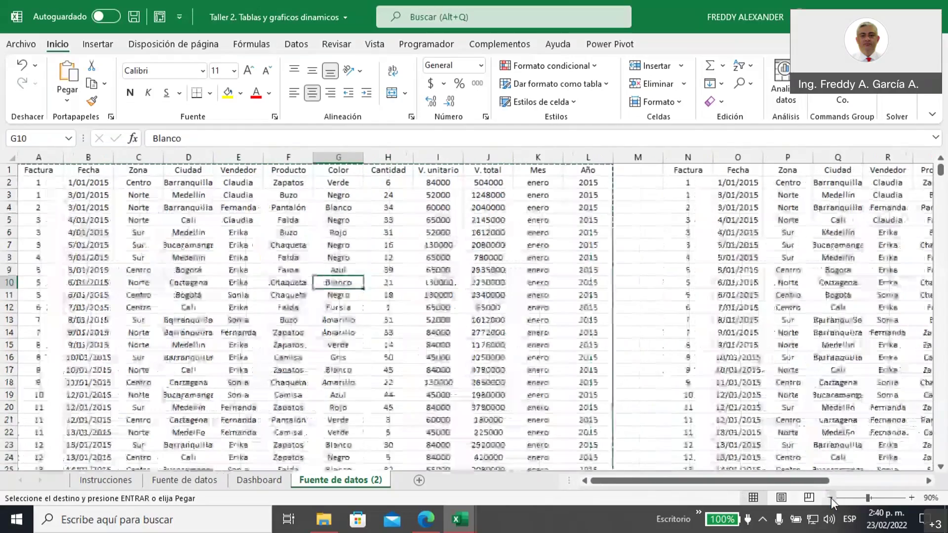
{"action": "left_click", "coordinate": [830, 498]}
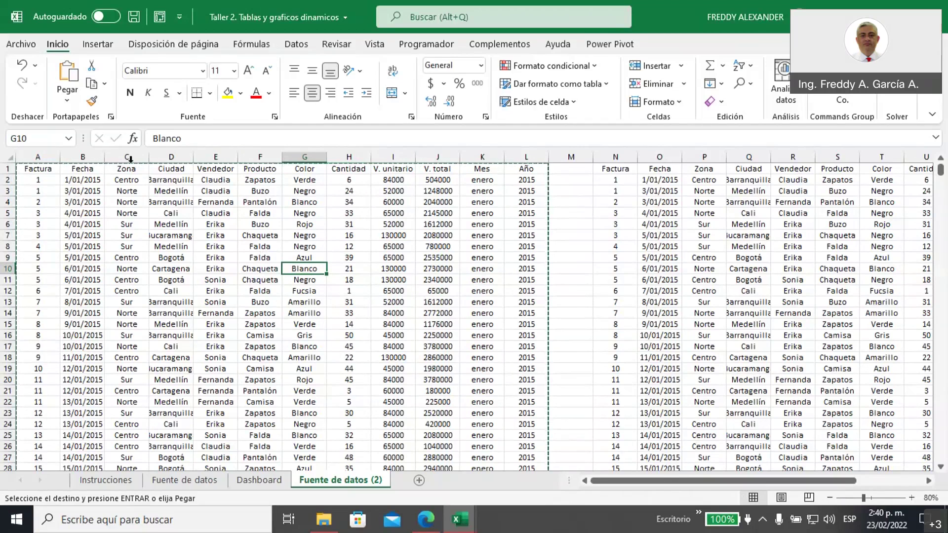
{"action": "left_click", "coordinate": [92, 183]}
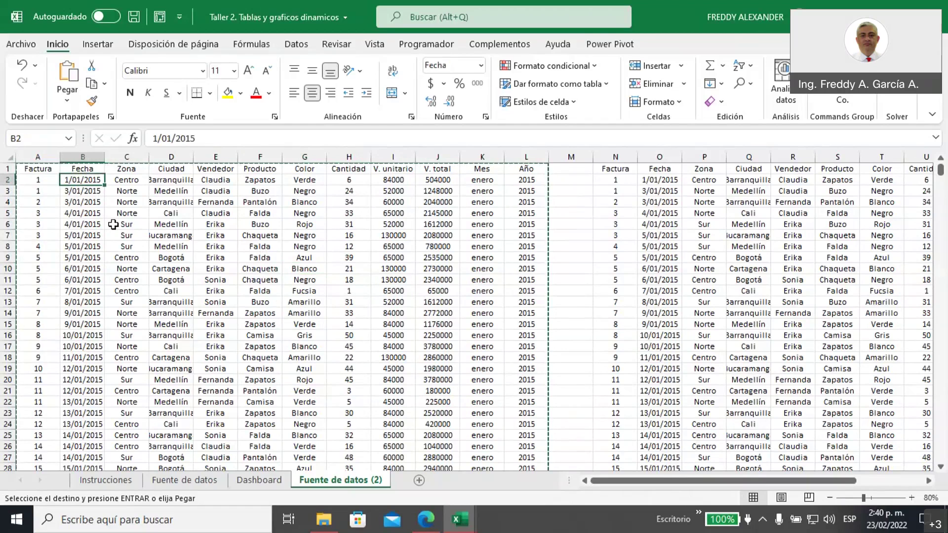
{"action": "key", "text": "ctrl+e"}
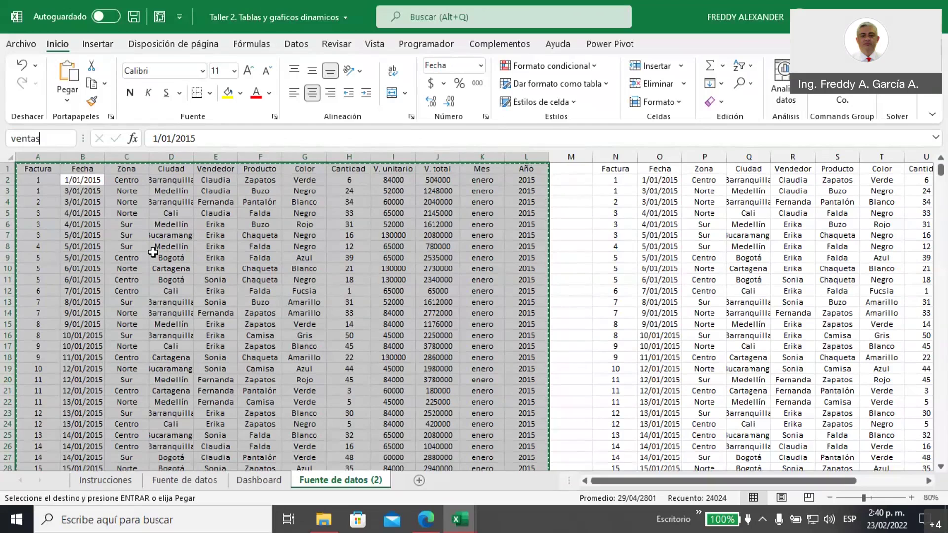
{"action": "key", "text": "Return"}
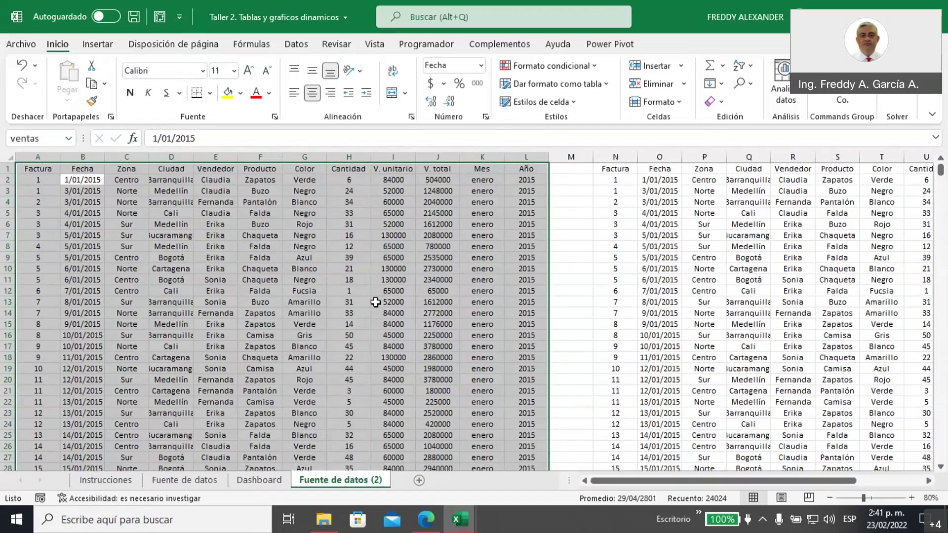
- Convert the pasted data in N1:Y2002 into an Excel table with headers
{"action": "left_click", "coordinate": [697, 191]}
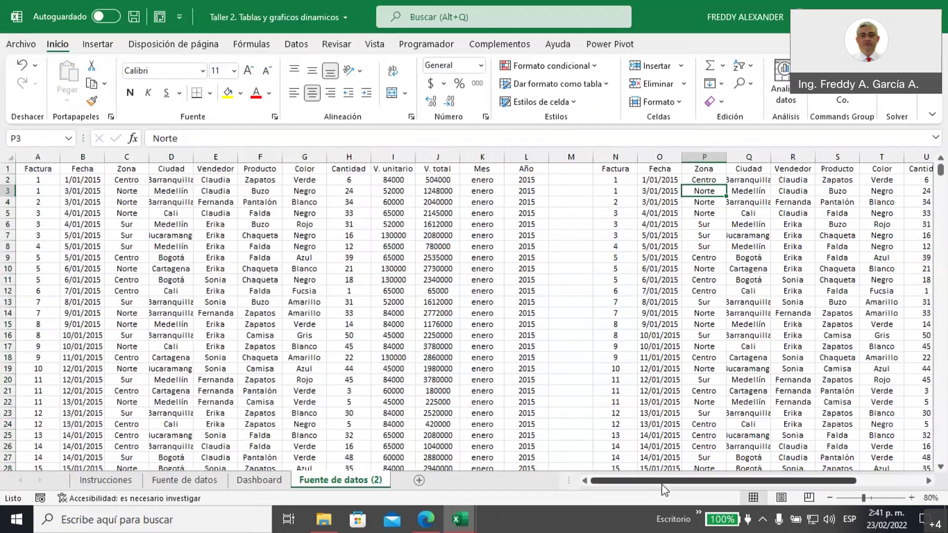
{"action": "left_click_drag", "start_coordinate": [661, 481], "coordinate": [730, 481]}
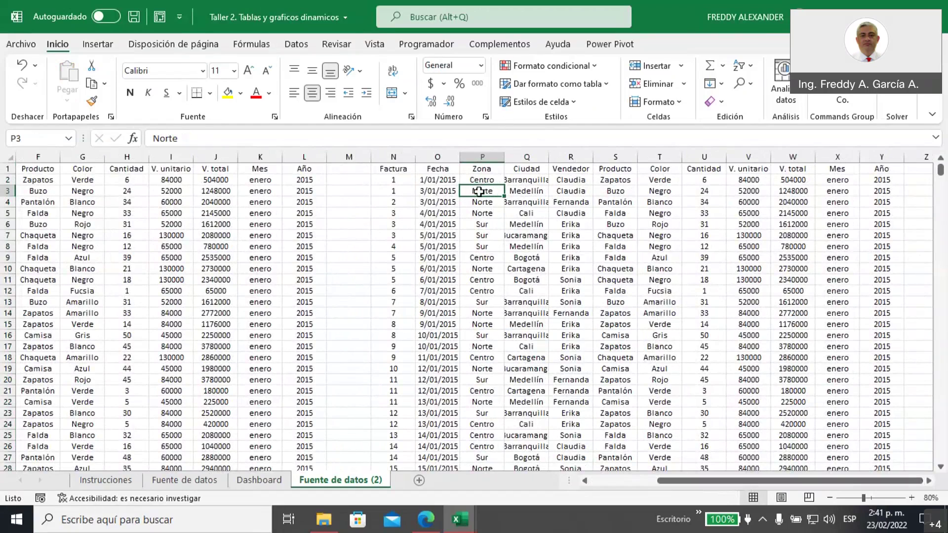
{"action": "key", "text": "ctrl+t"}
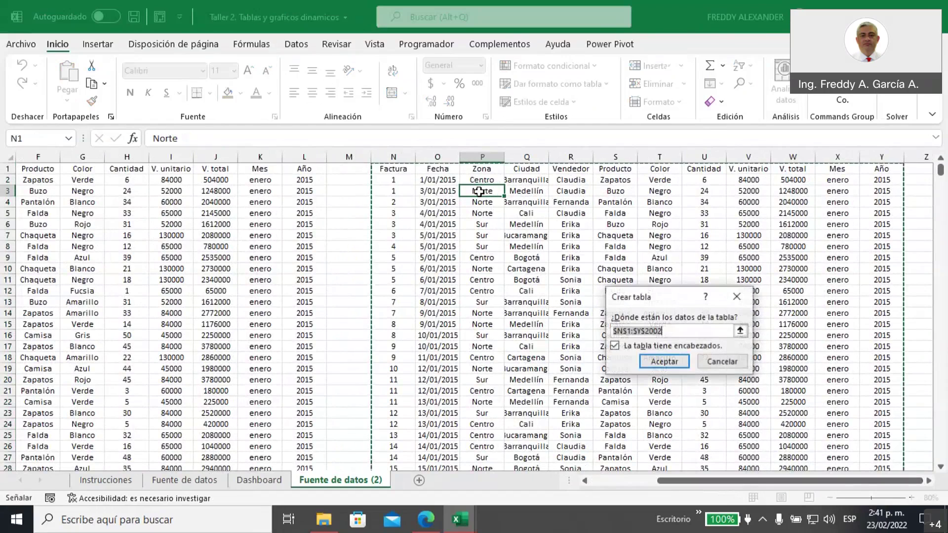
{"action": "left_click_drag", "start_coordinate": [667, 302], "coordinate": [599, 186]}
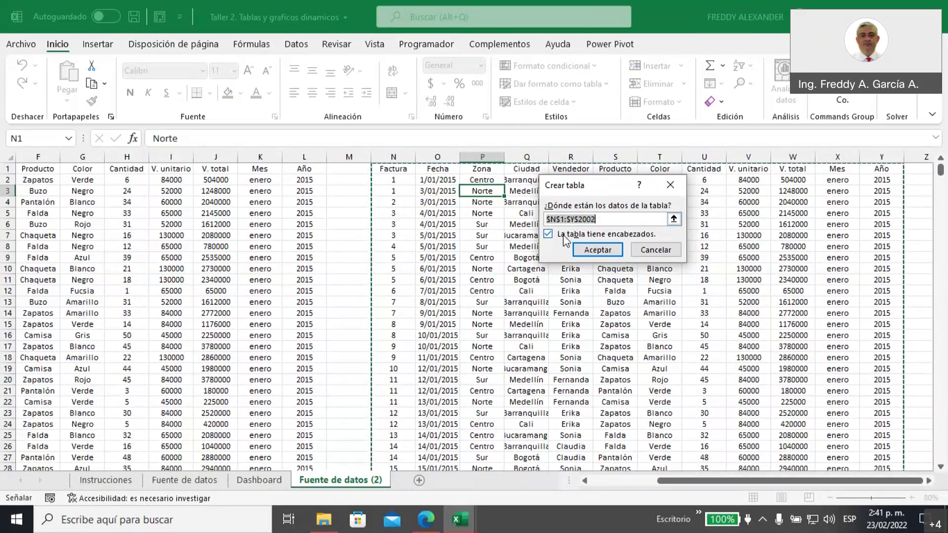
{"action": "left_click", "coordinate": [598, 251]}
{"action": "left_click", "coordinate": [597, 250]}
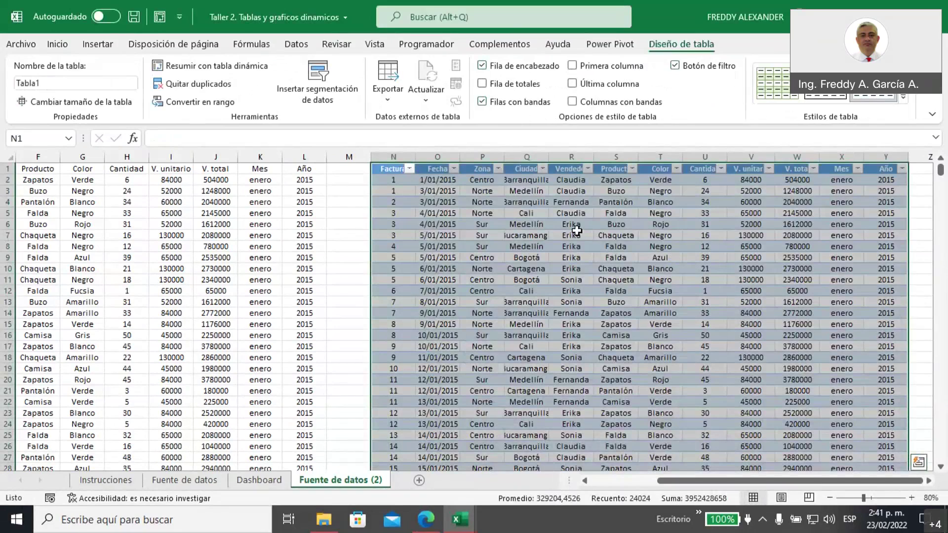
- Annotate the screen with an arrow toward the table styles and circles around Diseño de tabla and the table name, and clear the annotations
{"action": "left_click", "coordinate": [749, 13]}
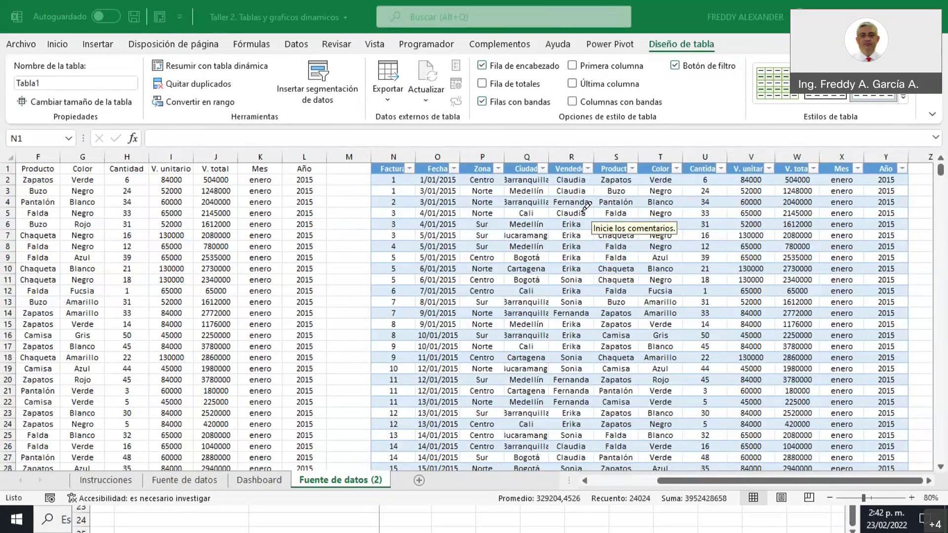
{"action": "mouse_move", "coordinate": [588, 210]}
{"action": "left_mouse_down"}
{"action": "mouse_move", "coordinate": [755, 112]}
{"action": "mouse_move", "coordinate": [749, 102]}
{"action": "mouse_move", "coordinate": [787, 114]}
{"action": "mouse_move", "coordinate": [759, 140]}
{"action": "left_mouse_up"}
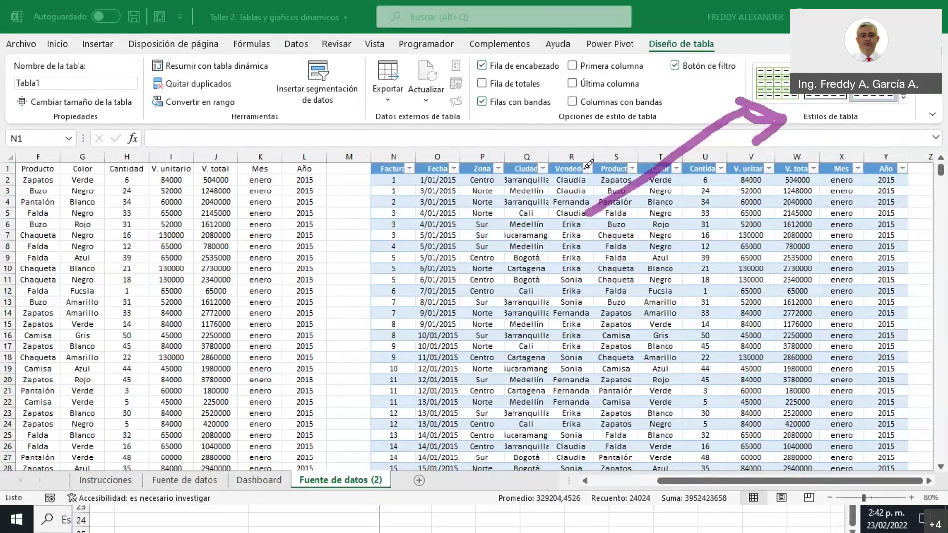
{"action": "mouse_move", "coordinate": [641, 59]}
{"action": "left_mouse_down"}
{"action": "mouse_move", "coordinate": [721, 58]}
{"action": "mouse_move", "coordinate": [741, 39]}
{"action": "mouse_move", "coordinate": [680, 29]}
{"action": "mouse_move", "coordinate": [632, 52]}
{"action": "mouse_move", "coordinate": [650, 56]}
{"action": "left_mouse_up"}
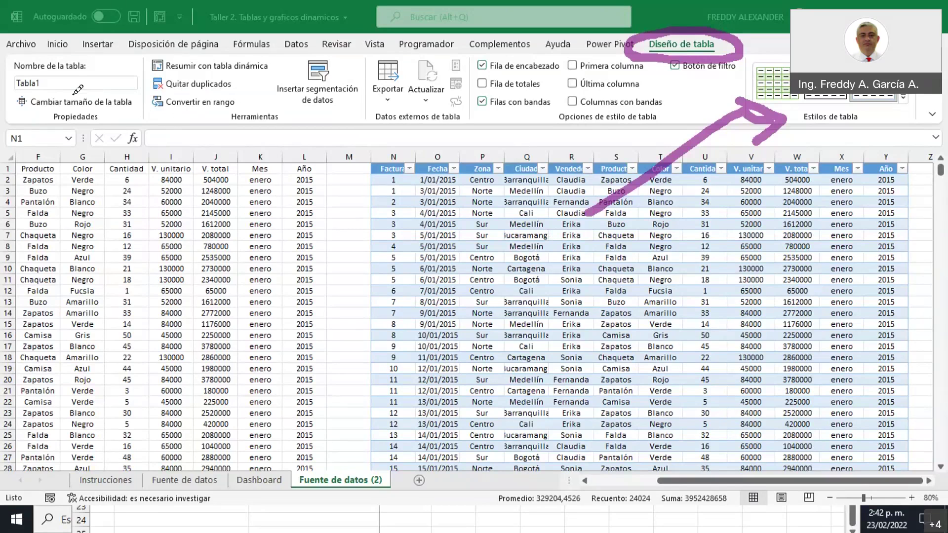
{"action": "mouse_move", "coordinate": [107, 72]}
{"action": "left_mouse_down"}
{"action": "mouse_move", "coordinate": [57, 55]}
{"action": "mouse_move", "coordinate": [54, 126]}
{"action": "mouse_move", "coordinate": [128, 102]}
{"action": "mouse_move", "coordinate": [118, 65]}
{"action": "mouse_move", "coordinate": [104, 59]}
{"action": "left_mouse_up"}
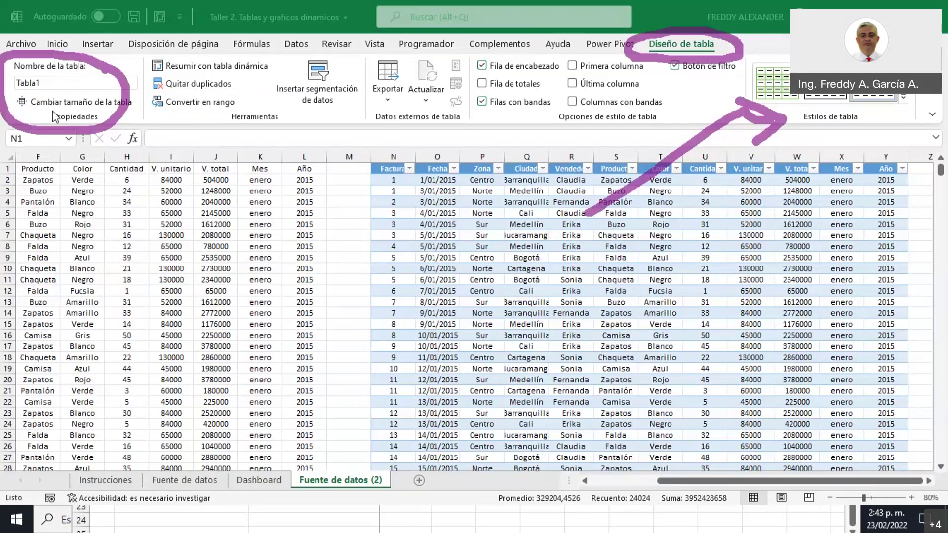
{"action": "key", "text": "Escape"}
- Rename the new table as VENTA_TOTAL
{"action": "left_click", "coordinate": [55, 84]}
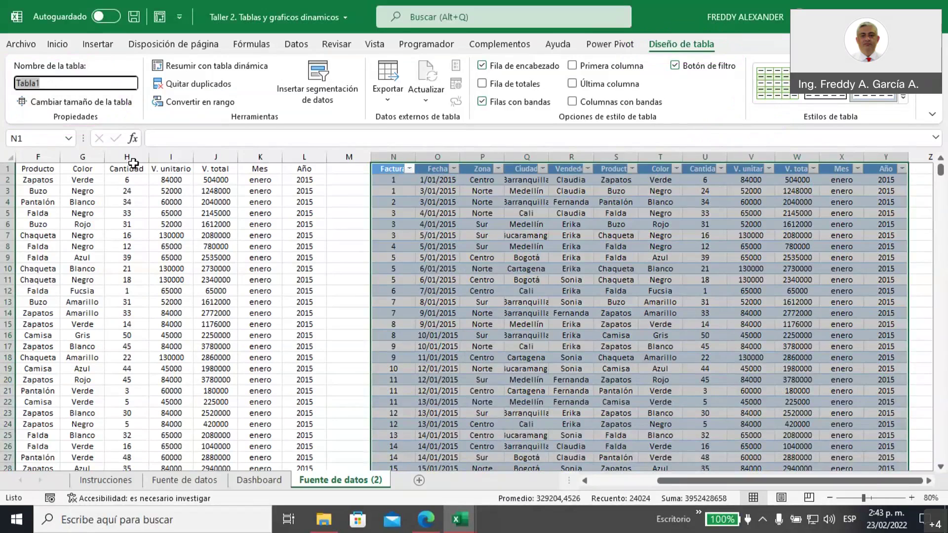
{"action": "type", "text": "VENTA"}
{"action": "type", "text": "TO"}
{"action": "key", "text": "BackSpace"}
{"action": "key", "text": "BackSpace"}
{"action": "type", "text": "_TOTAL"}
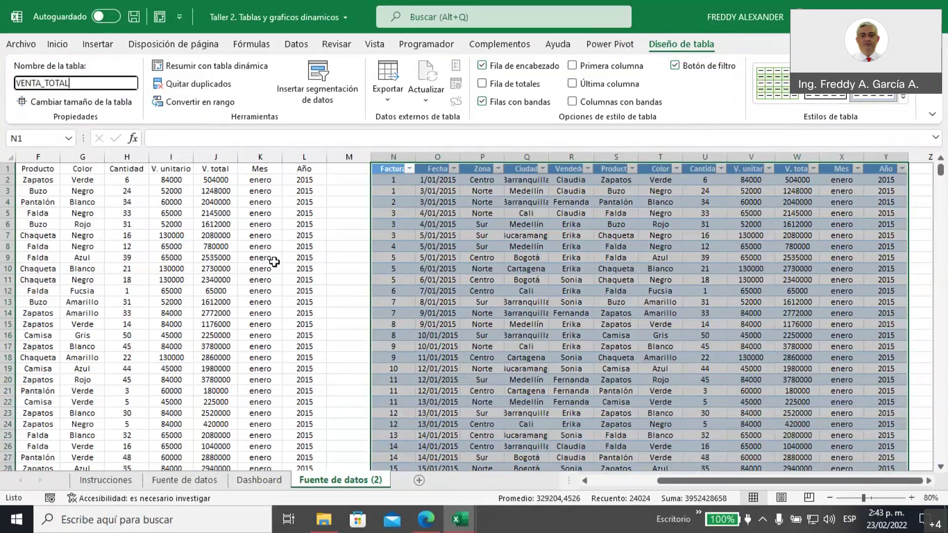
{"action": "key", "text": "Return"}
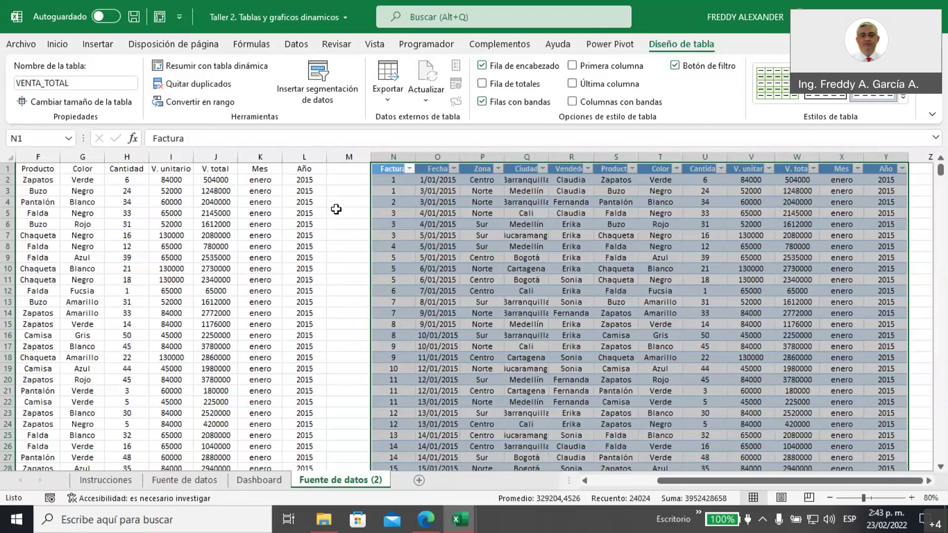
- Review the workbook's defined names VENTA_TOTAL and ventas and the ranges they refer to in the name manager
{"action": "left_click", "coordinate": [251, 47]}
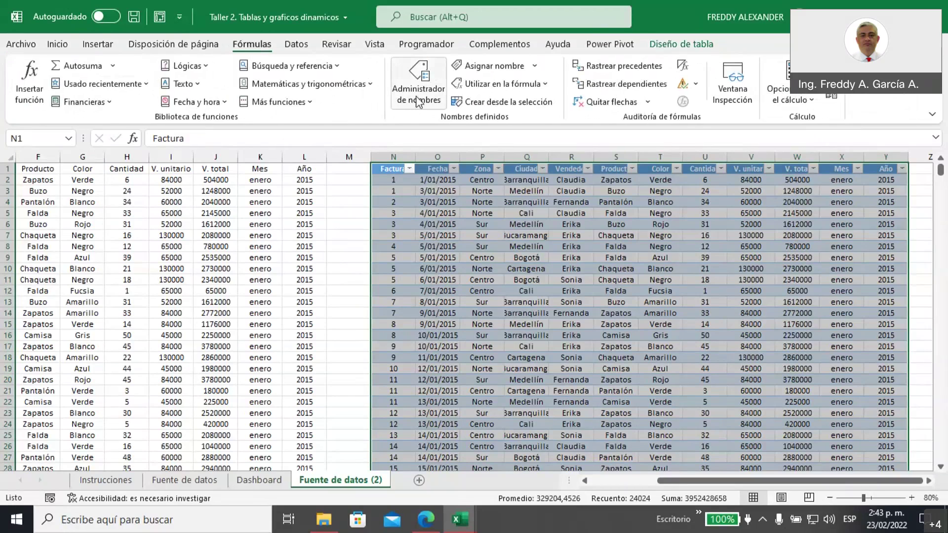
{"action": "left_click", "coordinate": [419, 102]}
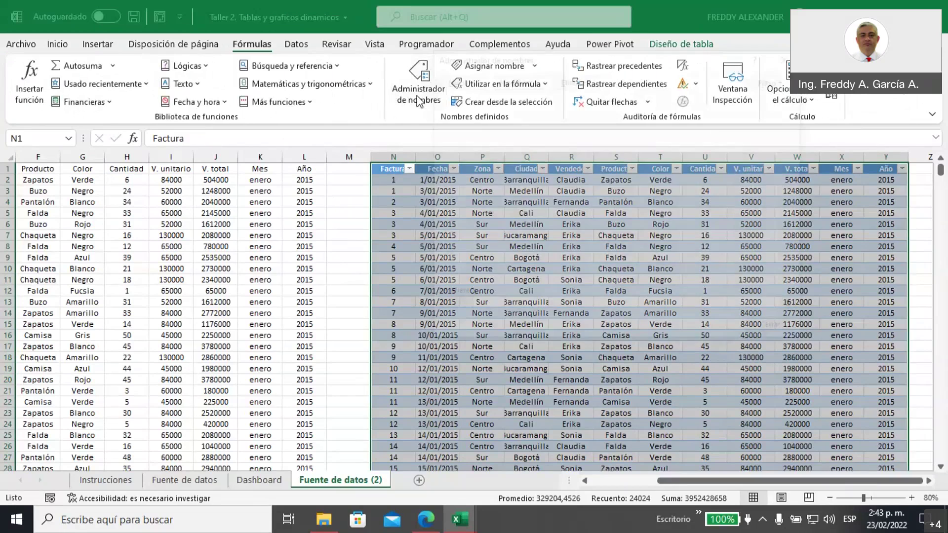
{"action": "left_click_drag", "start_coordinate": [588, 91], "coordinate": [470, 168]}
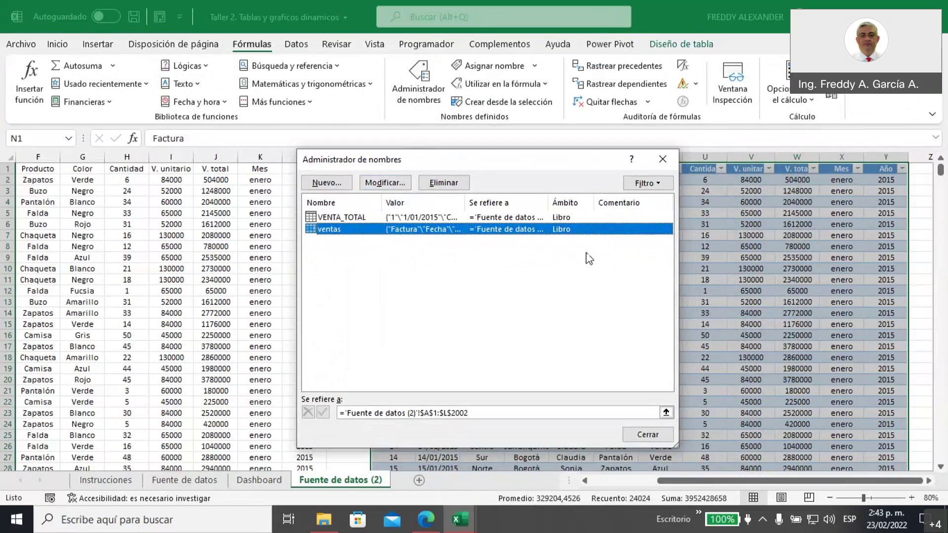
{"action": "left_click", "coordinate": [340, 217]}
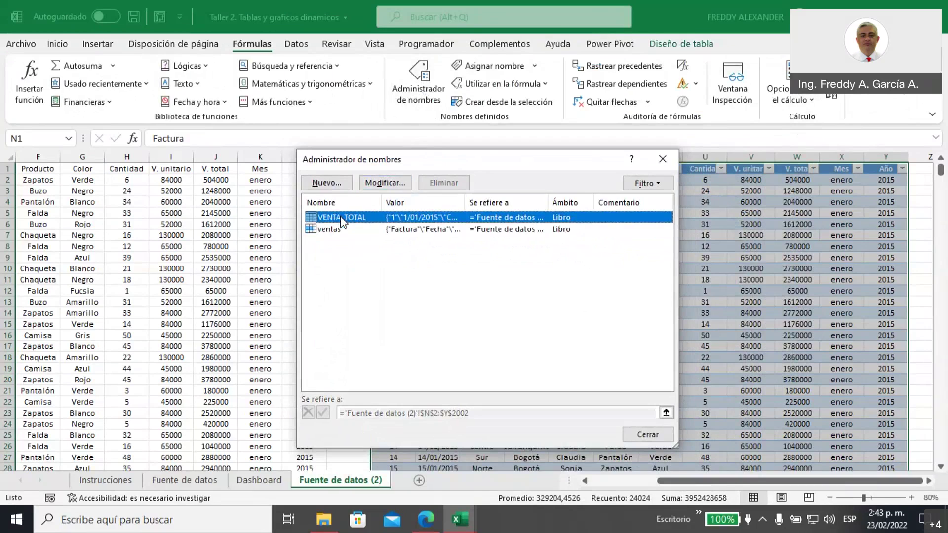
{"action": "left_click", "coordinate": [356, 283]}
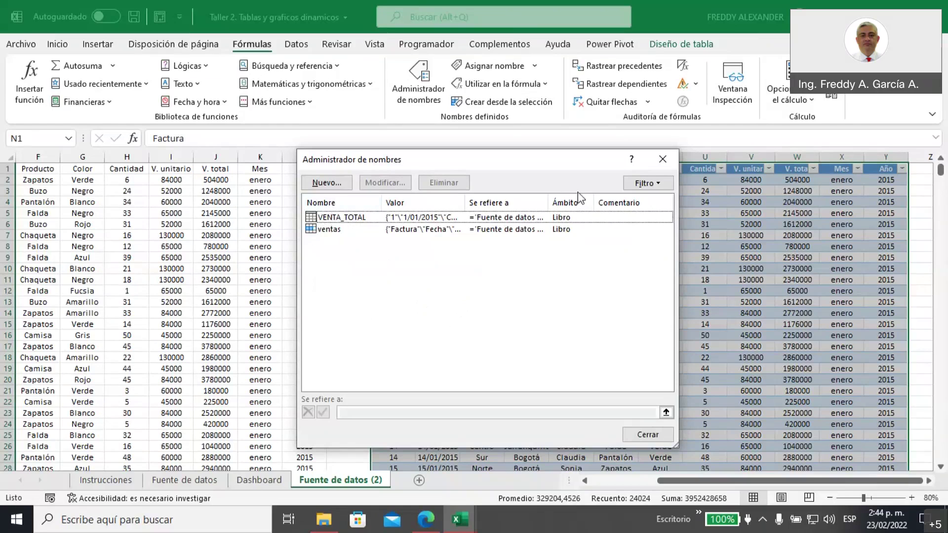
{"action": "left_click", "coordinate": [663, 159]}
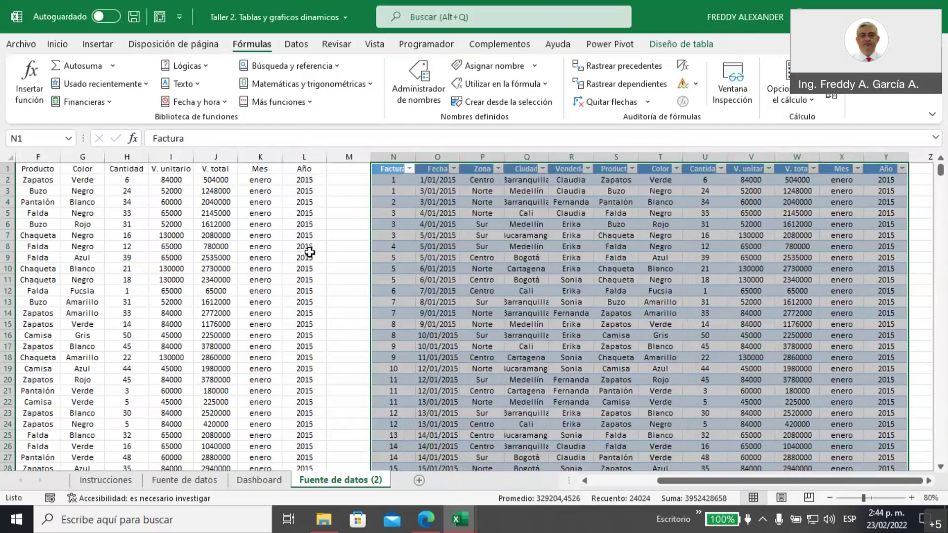
- Examine the end of the VENTA_TOTAL table around its last row, 2002
{"action": "scroll", "coordinate": [310, 253], "scroll_direction": "down", "scroll_amount": 19}
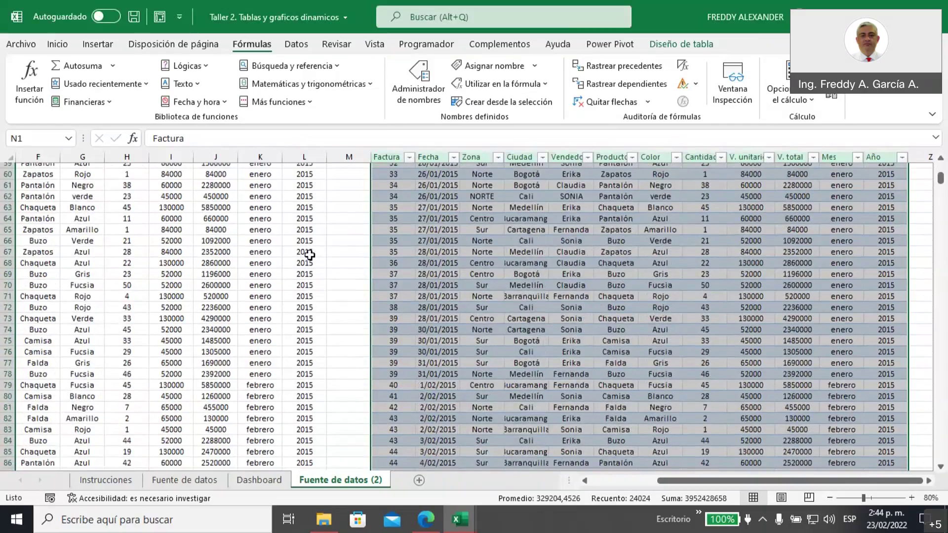
{"action": "left_click_drag", "start_coordinate": [940, 179], "coordinate": [943, 454]}
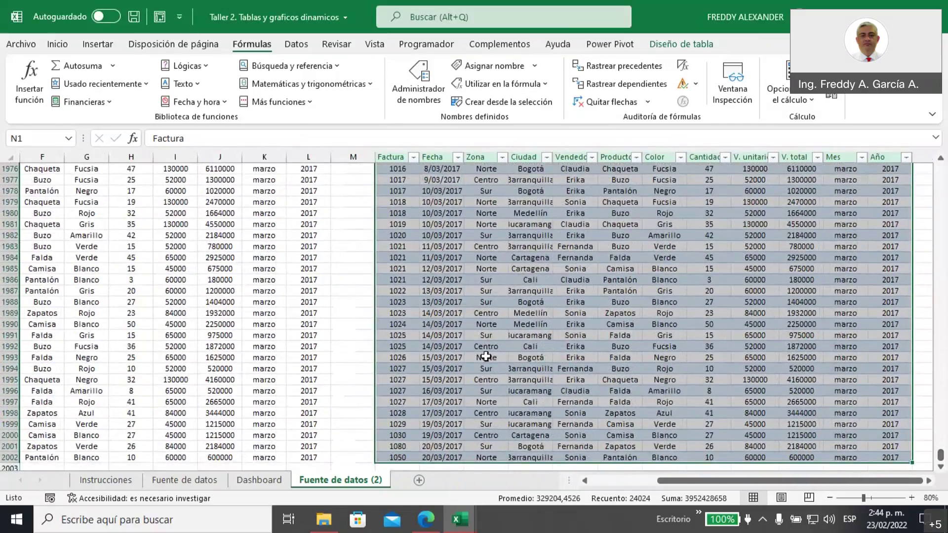
{"action": "scroll", "coordinate": [478, 354], "scroll_direction": "down", "scroll_amount": 5}
{"action": "scroll", "coordinate": [477, 355], "scroll_direction": "up", "scroll_amount": 1}
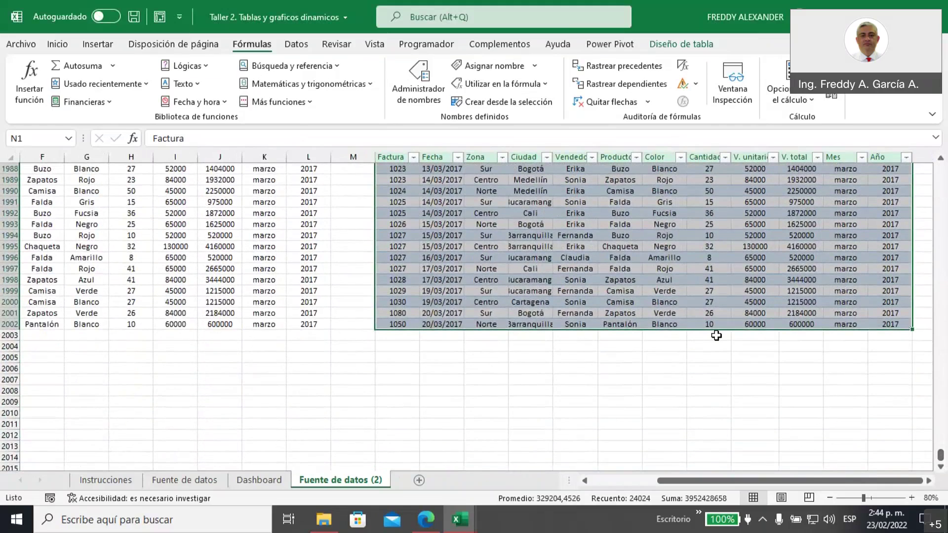
{"action": "left_click", "coordinate": [616, 345]}
{"action": "key", "text": "Up"}
{"action": "key", "text": "Up"}
{"action": "key", "text": "Up"}
{"action": "key", "text": "Up"}
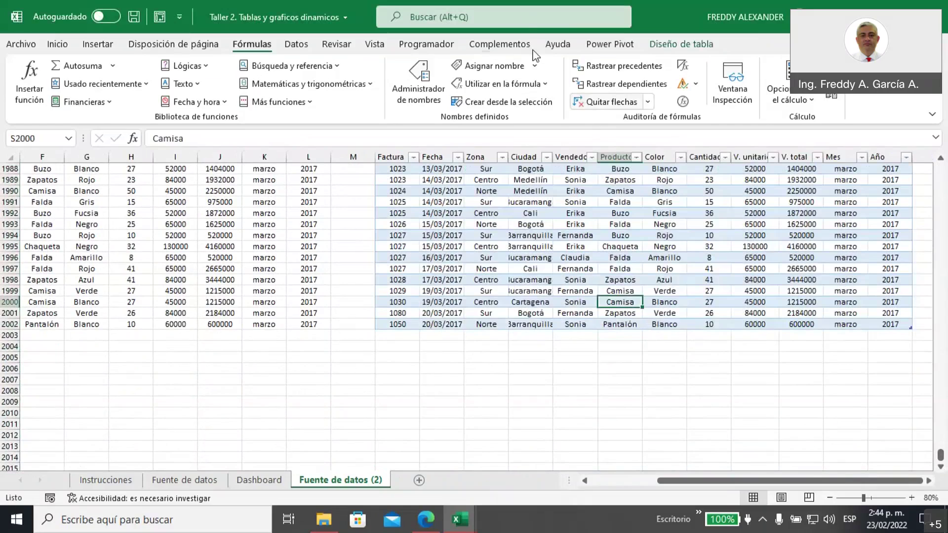
- Annotate the table's end corner at Y2002 with an arrow and a circle, and clear the annotations
{"action": "left_click", "coordinate": [743, 13]}
{"action": "mouse_move", "coordinate": [838, 267]}
{"action": "left_mouse_down"}
{"action": "mouse_move", "coordinate": [907, 317]}
{"action": "mouse_move", "coordinate": [928, 313]}
{"action": "mouse_move", "coordinate": [927, 344]}
{"action": "mouse_move", "coordinate": [890, 328]}
{"action": "mouse_move", "coordinate": [904, 310]}
{"action": "left_mouse_up"}
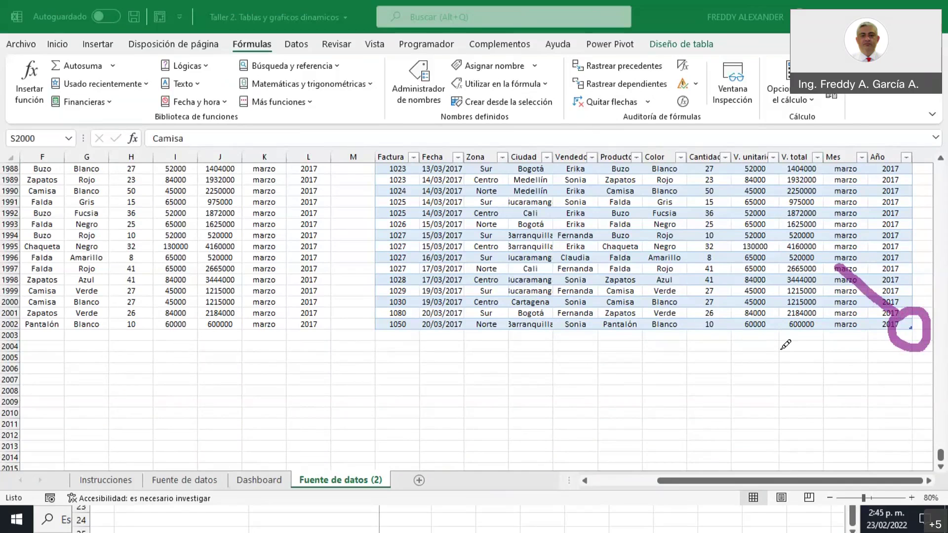
{"action": "left_click", "coordinate": [53, 114]}
- Enter 1090 in cell N2003, directly below the last Factura value of the table
{"action": "left_click", "coordinate": [393, 336]}
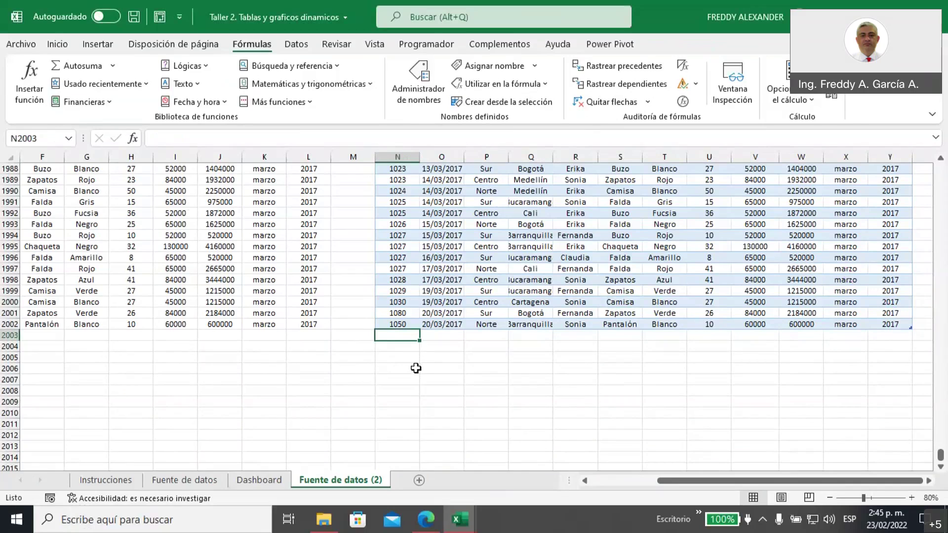
{"action": "type", "text": "1090"}
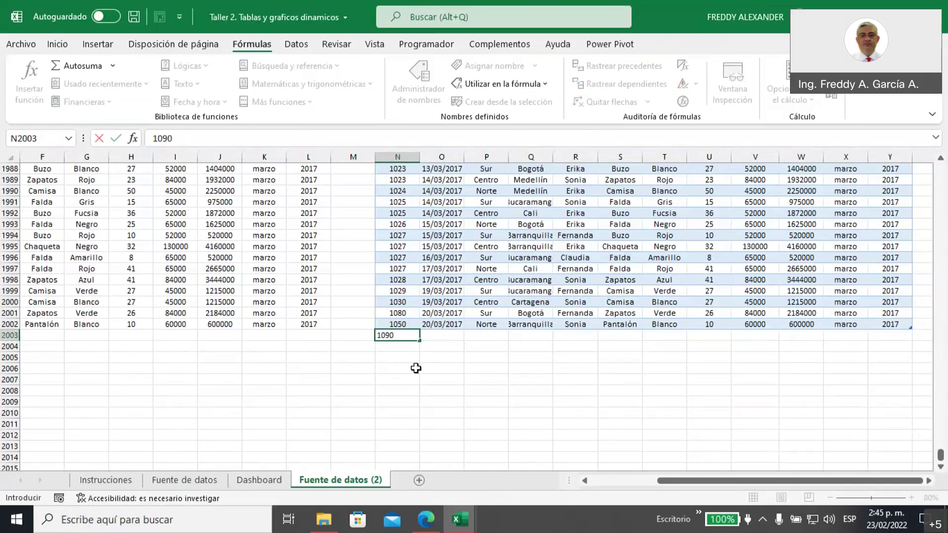
{"action": "key", "text": "Return"}
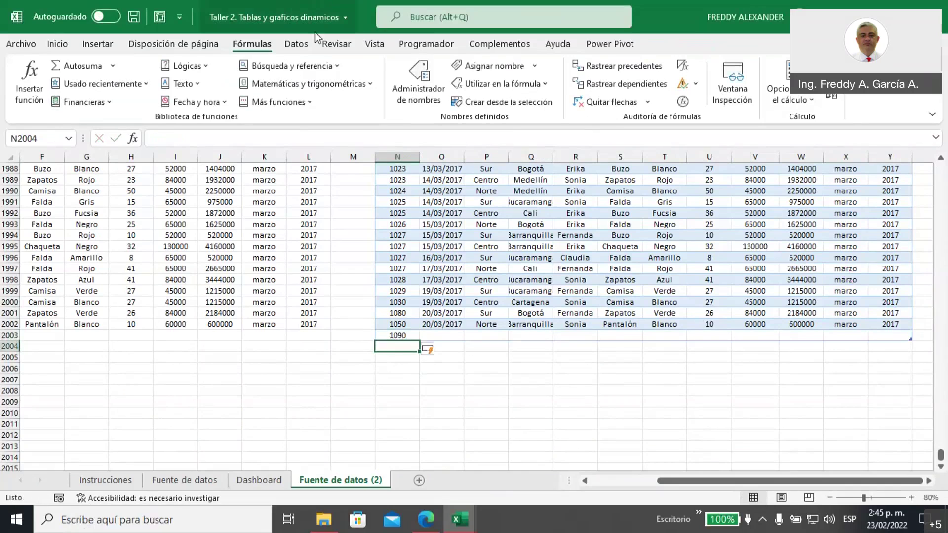
- Mark the table's extended end corner at Y2003 with an arrow and a circle, and clear the marks
{"action": "left_click", "coordinate": [746, 14]}
{"action": "mouse_move", "coordinate": [847, 269]}
{"action": "left_mouse_down"}
{"action": "mouse_move", "coordinate": [932, 345]}
{"action": "mouse_move", "coordinate": [904, 366]}
{"action": "mouse_move", "coordinate": [904, 305]}
{"action": "left_mouse_up"}
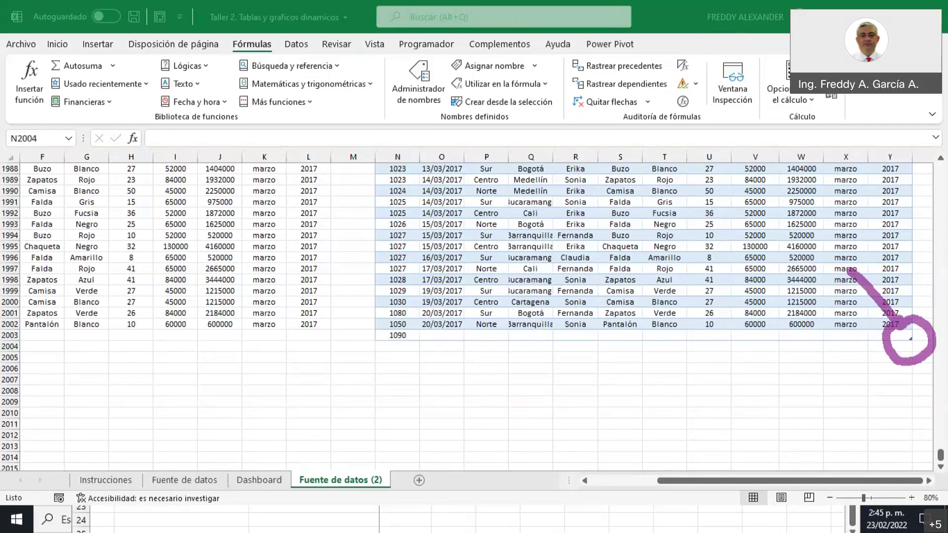
{"action": "key", "text": "Escape"}
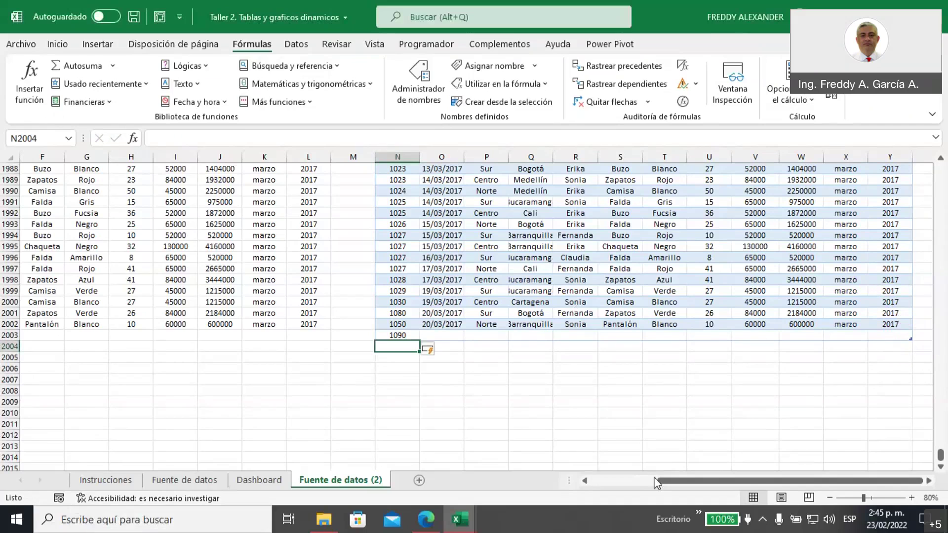
- Enter 1090 in cell A2003, directly below the last Factura value of the plain data range
{"action": "left_click_drag", "start_coordinate": [666, 481], "coordinate": [592, 486]}
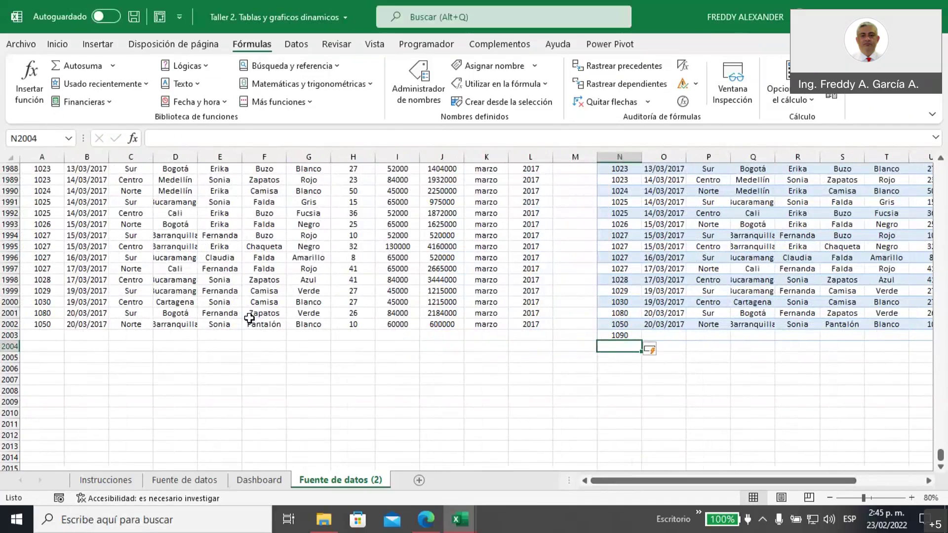
{"action": "left_click", "coordinate": [39, 333]}
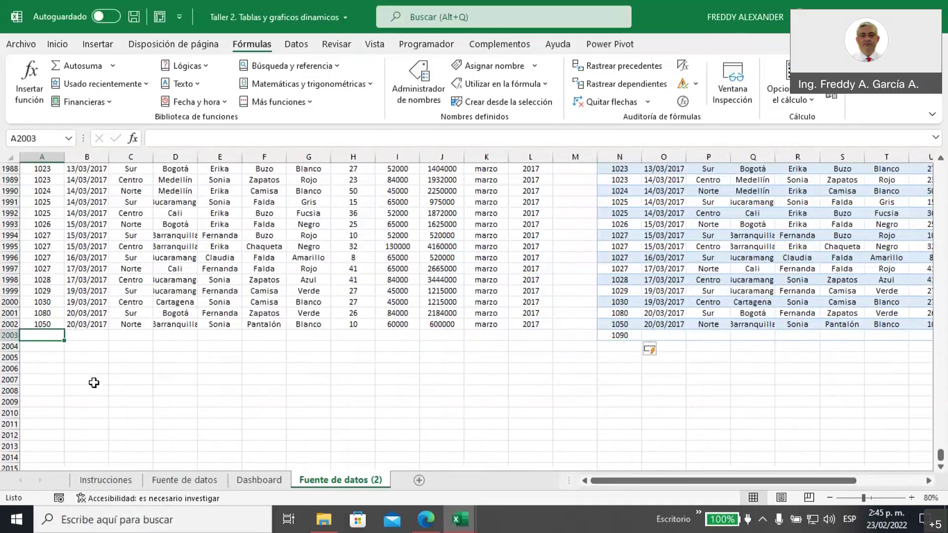
{"action": "type", "text": "1090"}
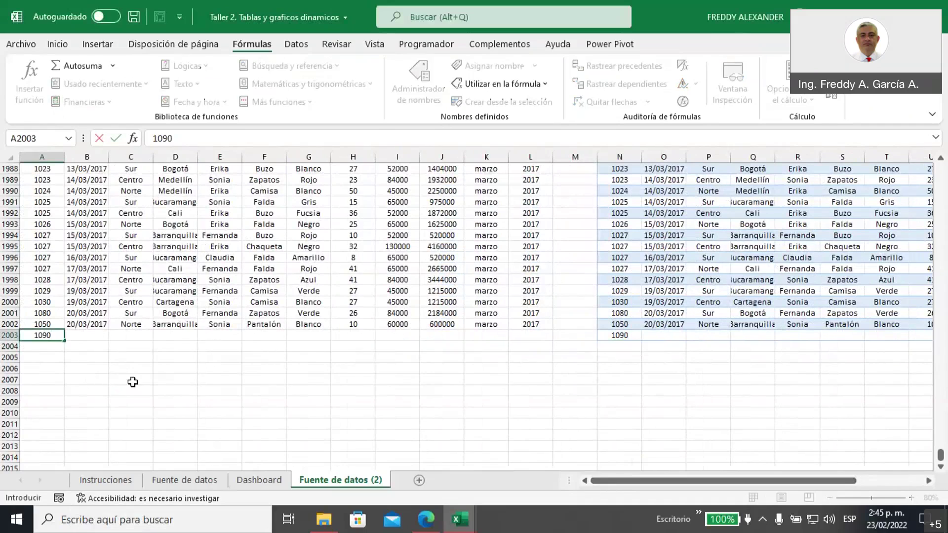
{"action": "left_click", "coordinate": [132, 373]}
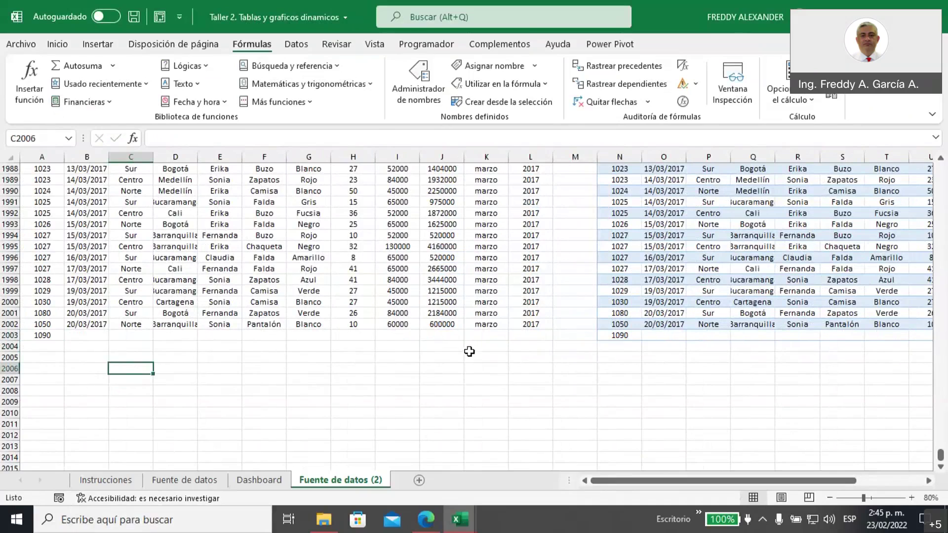
- Compare the ranges that ventas and VENTA_TOTAL refer to in the name manager, following the ventas range down to its last row
{"action": "left_click", "coordinate": [526, 324]}
{"action": "key", "text": "ctrl+shift+Left"}
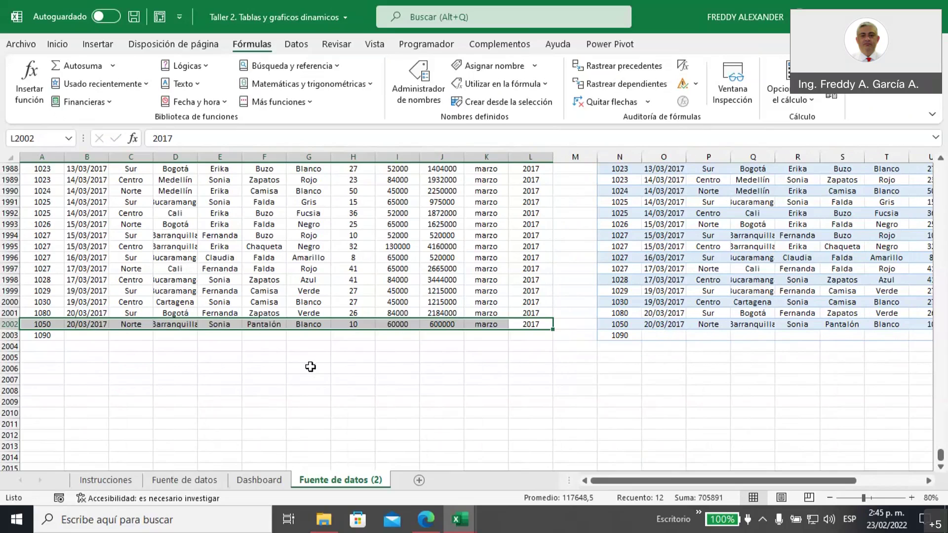
{"action": "left_click", "coordinate": [417, 102]}
{"action": "left_click_drag", "start_coordinate": [419, 156], "coordinate": [533, 158]}
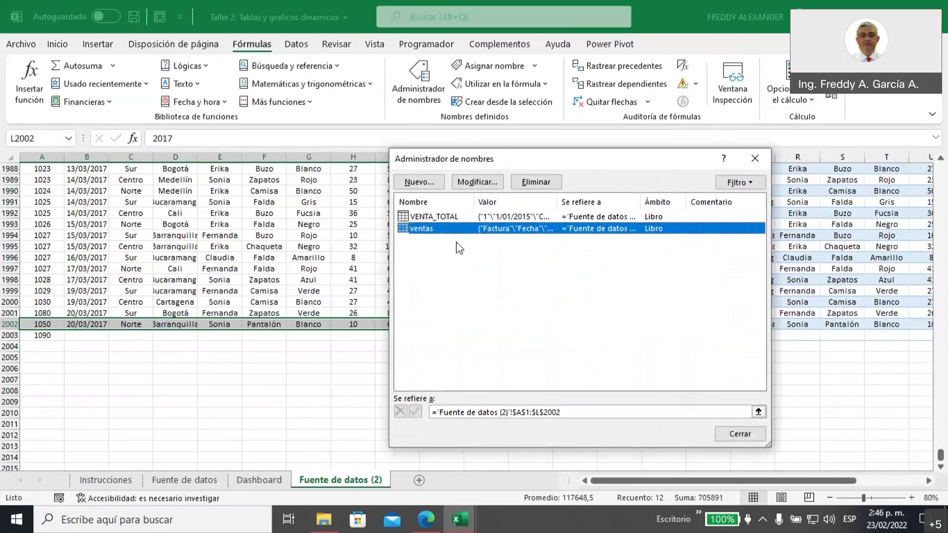
{"action": "left_click", "coordinate": [566, 413]}
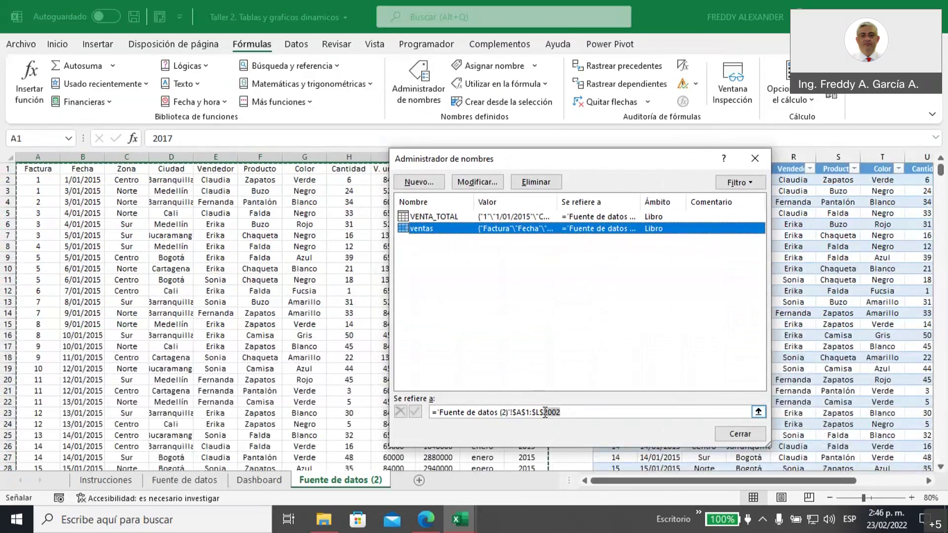
{"action": "scroll", "coordinate": [330, 319], "scroll_direction": "down", "scroll_amount": 11}
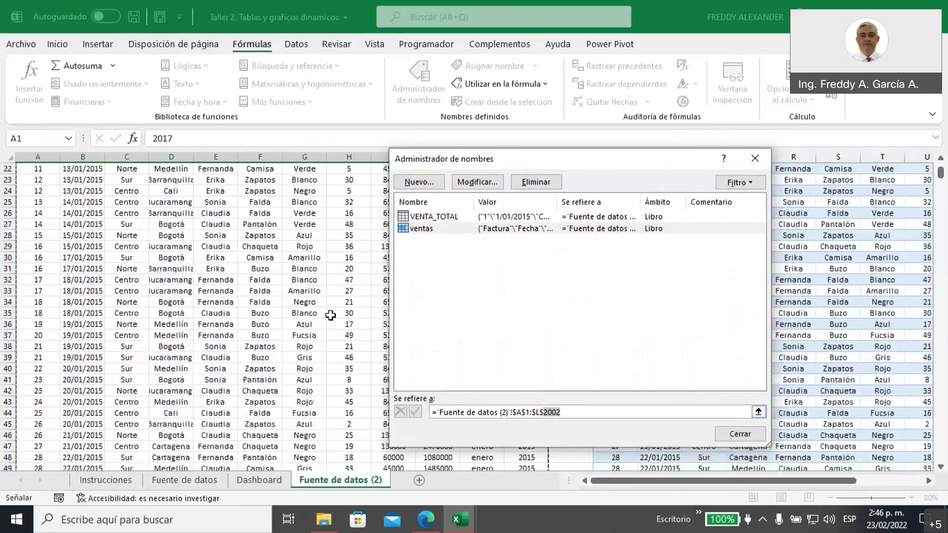
{"action": "scroll", "coordinate": [330, 320], "scroll_direction": "down", "scroll_amount": 20}
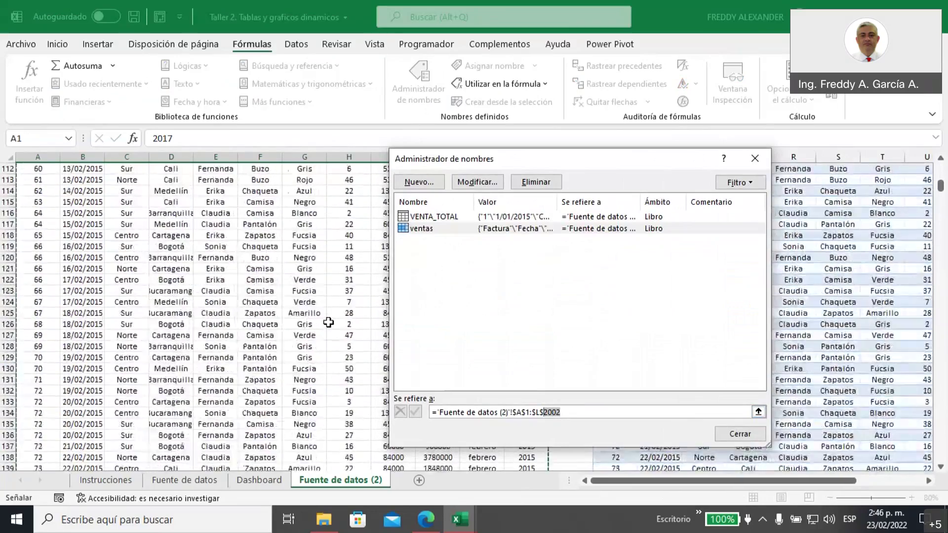
{"action": "scroll", "coordinate": [328, 322], "scroll_direction": "down", "scroll_amount": 20}
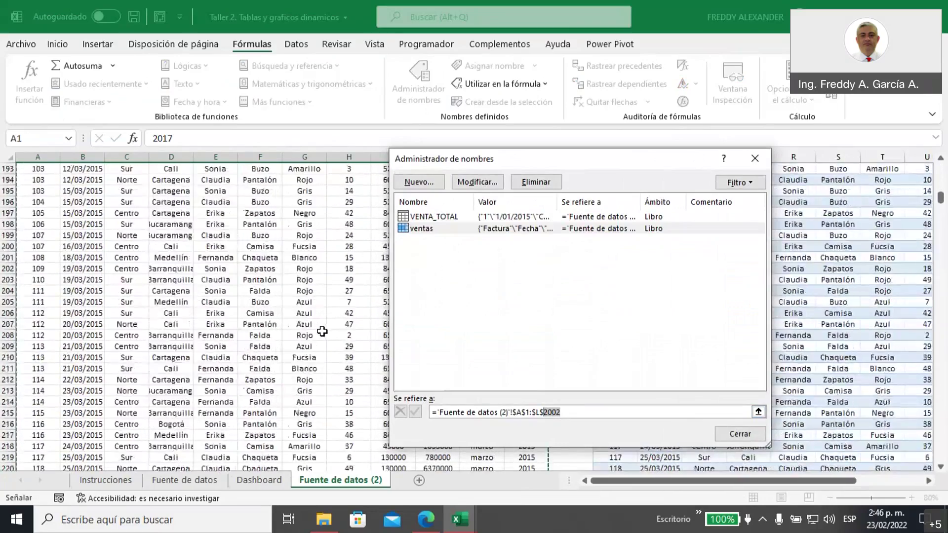
{"action": "scroll", "coordinate": [322, 332], "scroll_direction": "down", "scroll_amount": 20}
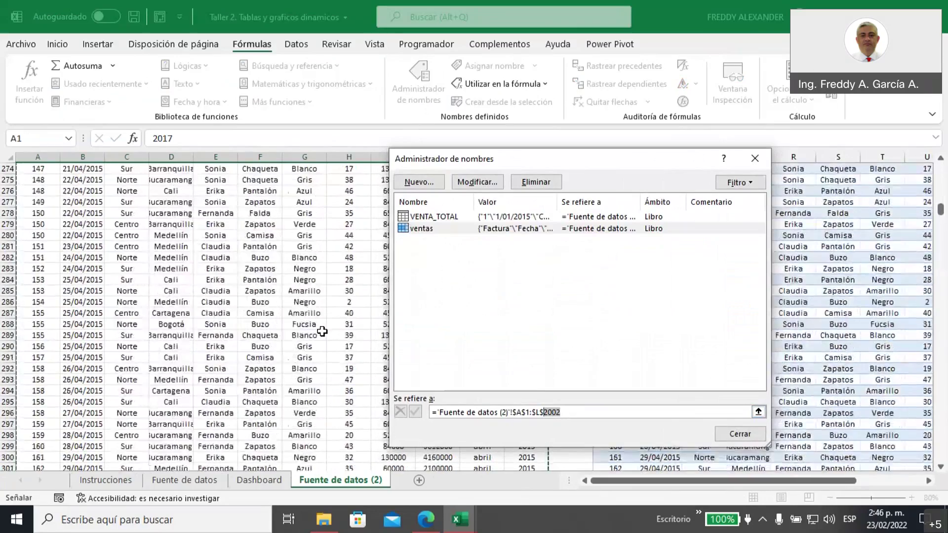
{"action": "scroll", "coordinate": [322, 331], "scroll_direction": "down", "scroll_amount": 20}
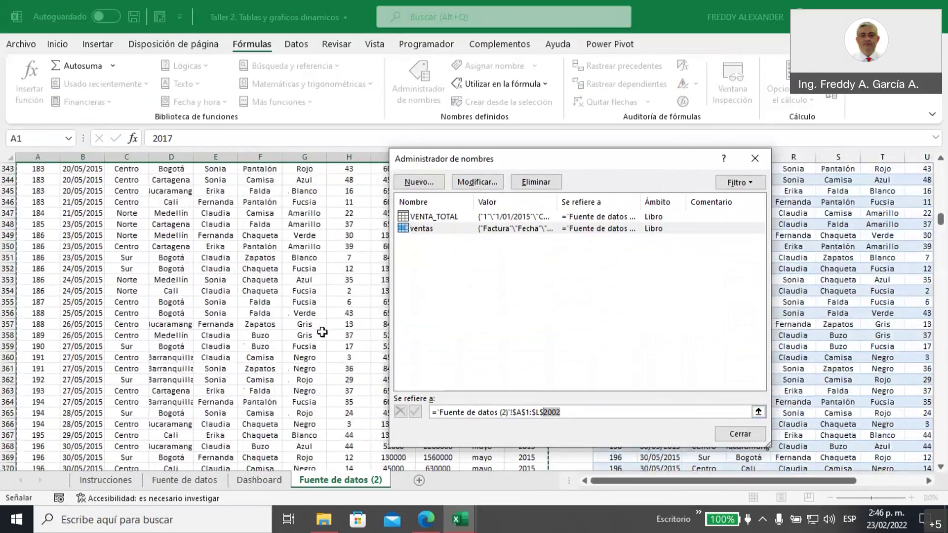
{"action": "scroll", "coordinate": [320, 336], "scroll_direction": "down", "scroll_amount": 20}
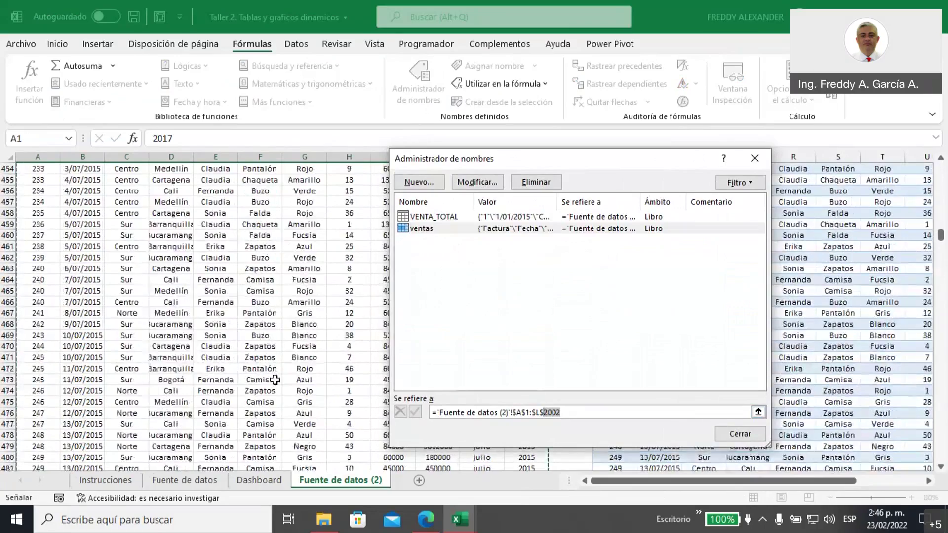
{"action": "scroll", "coordinate": [272, 382], "scroll_direction": "down", "scroll_amount": 20}
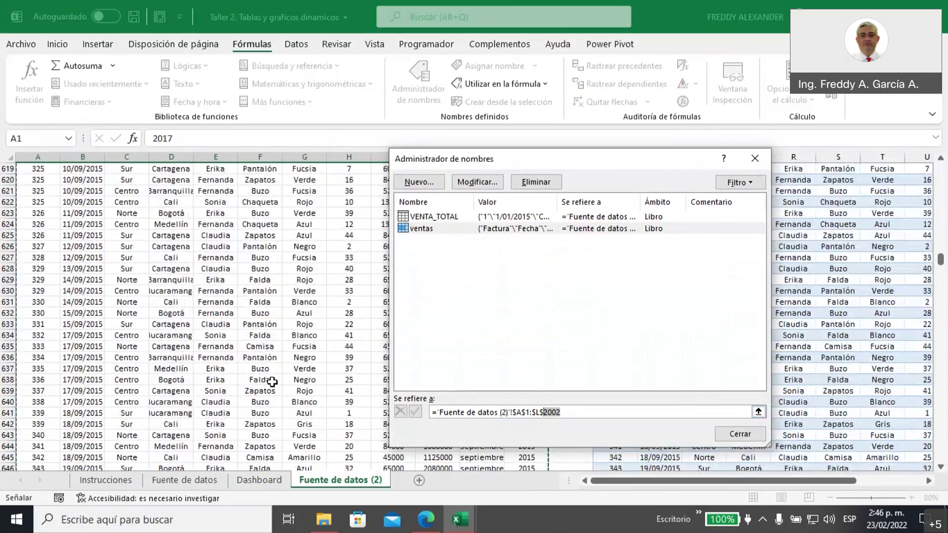
{"action": "scroll", "coordinate": [272, 381], "scroll_direction": "down", "scroll_amount": 18}
{"action": "left_click_drag", "start_coordinate": [943, 265], "coordinate": [943, 467]}
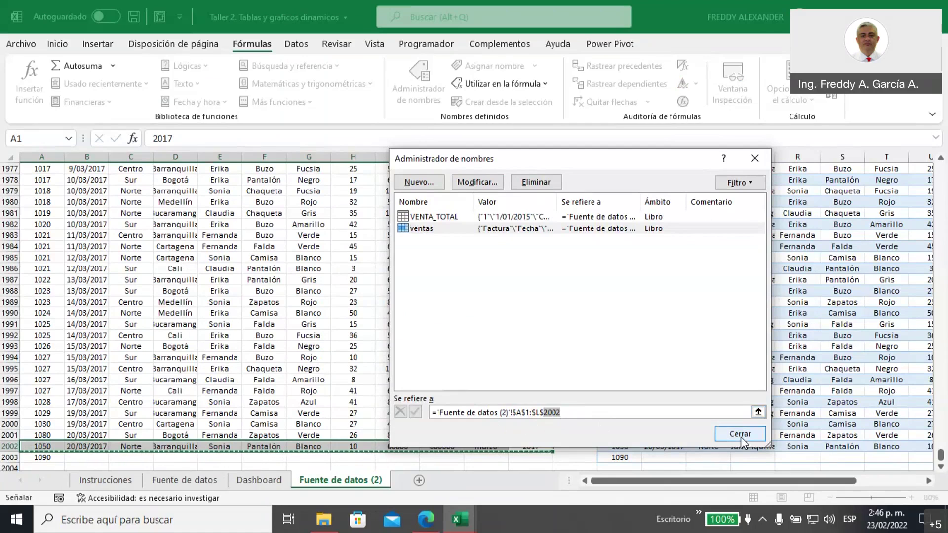
{"action": "left_click", "coordinate": [499, 218]}
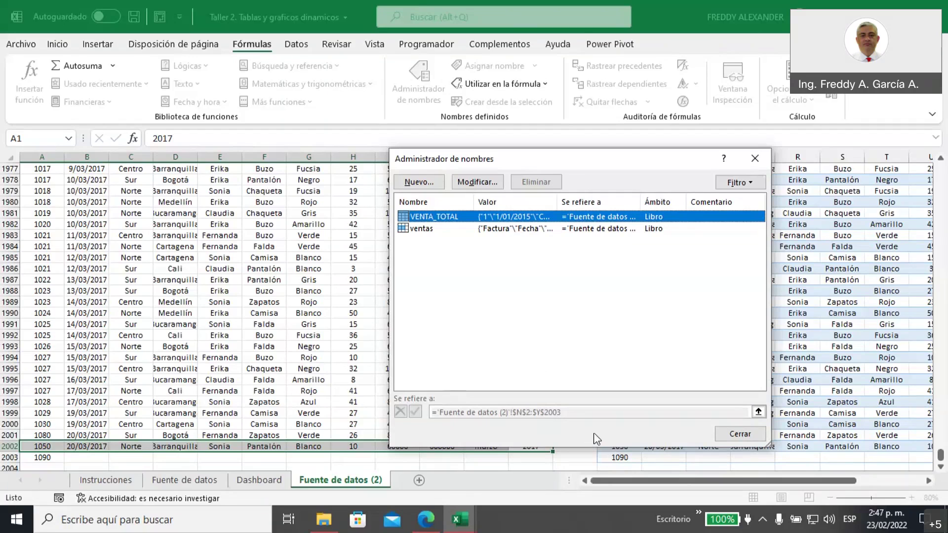
{"action": "left_click", "coordinate": [735, 433]}
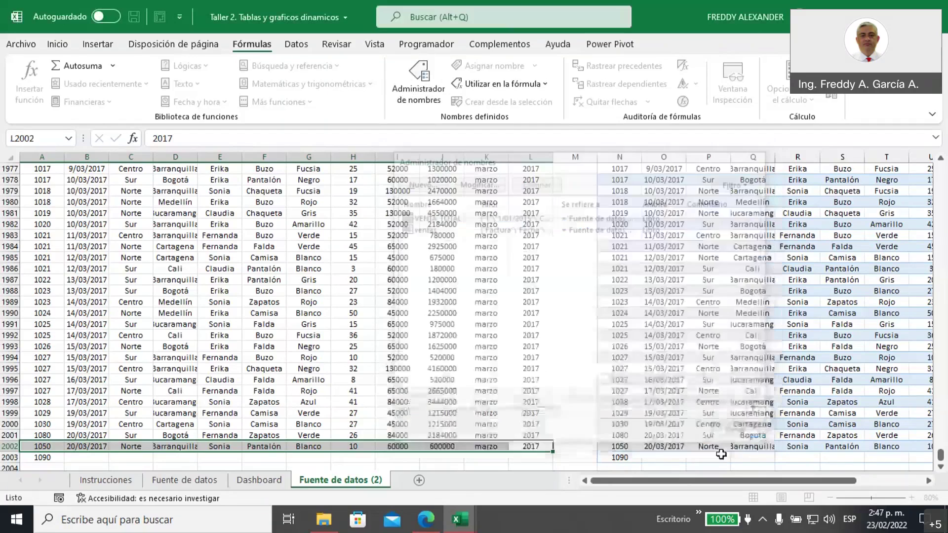
- Inspect the end of the VENTA_TOTAL table and select the empty cells N2004:N2013 below it
{"action": "left_click_drag", "start_coordinate": [694, 485], "coordinate": [760, 482]}
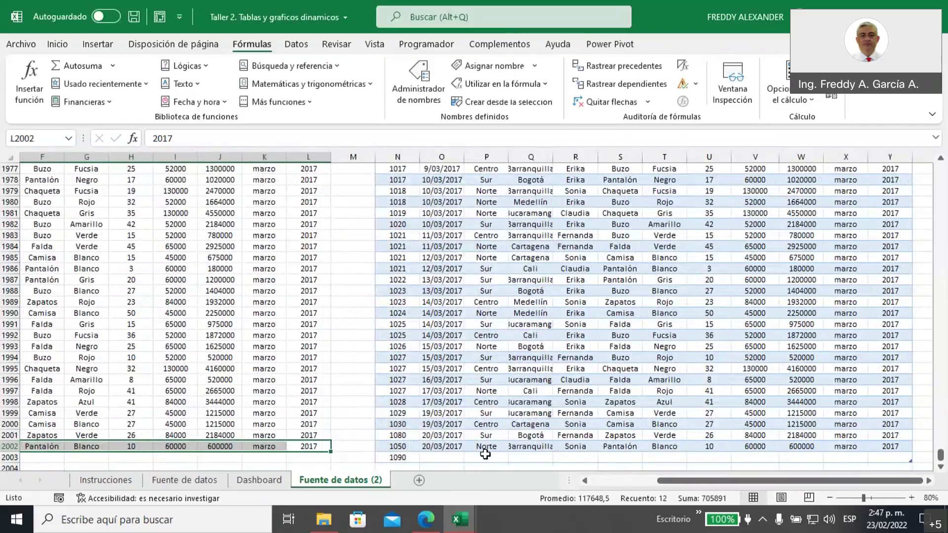
{"action": "scroll", "coordinate": [555, 353], "scroll_direction": "up", "scroll_amount": 2}
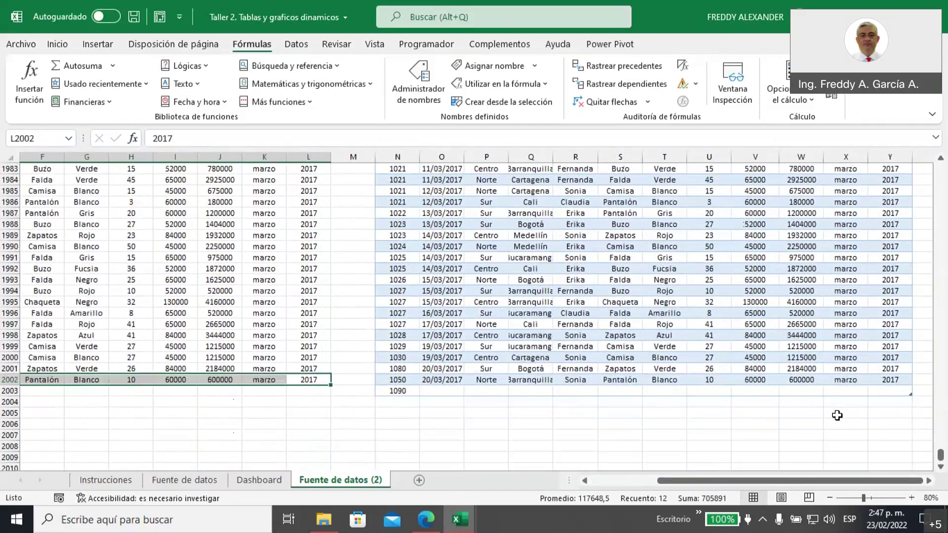
{"action": "scroll", "coordinate": [844, 417], "scroll_direction": "down", "scroll_amount": 6}
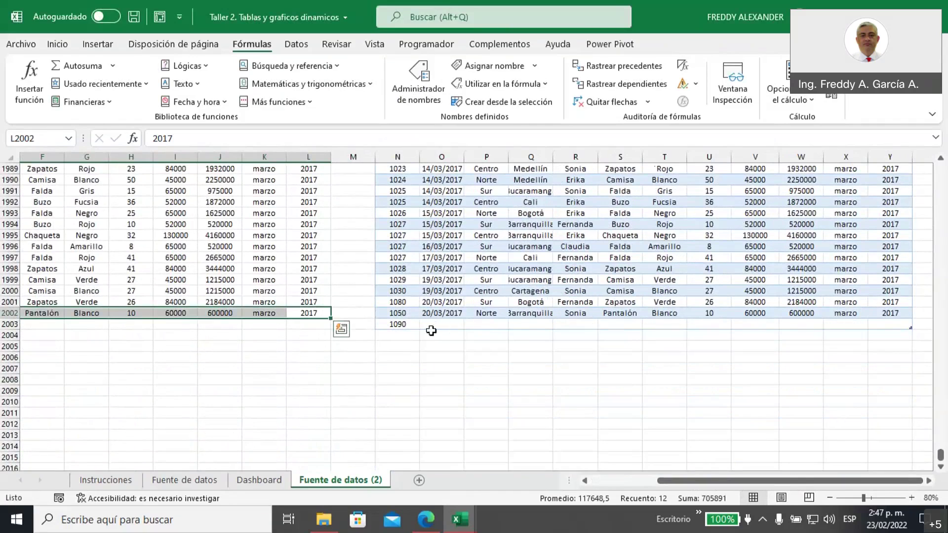
{"action": "left_click", "coordinate": [397, 334]}
{"action": "left_click_drag", "start_coordinate": [397, 334], "coordinate": [398, 436]}
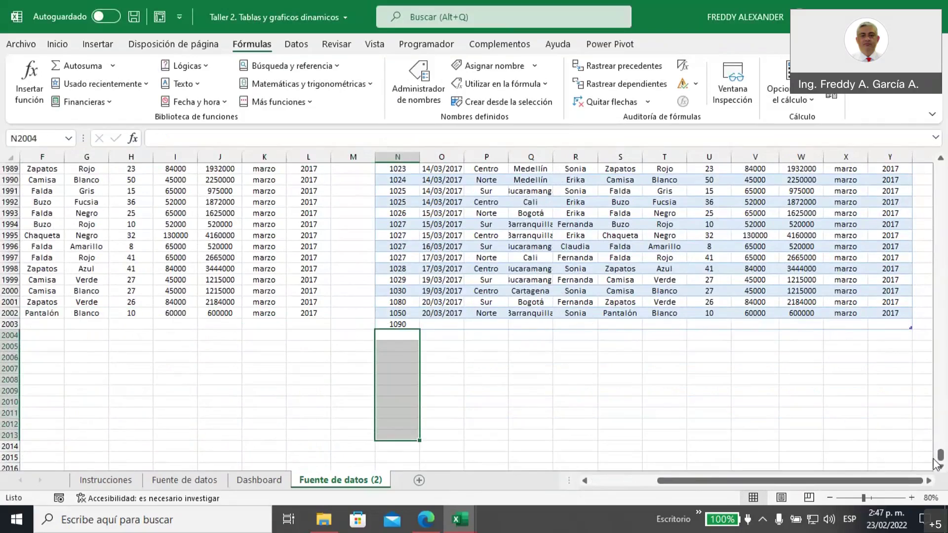
- Select the table's header row N1:Y1 for review, and return to cell M8 between the two data blocks
{"action": "left_click_drag", "start_coordinate": [942, 462], "coordinate": [938, 169]}
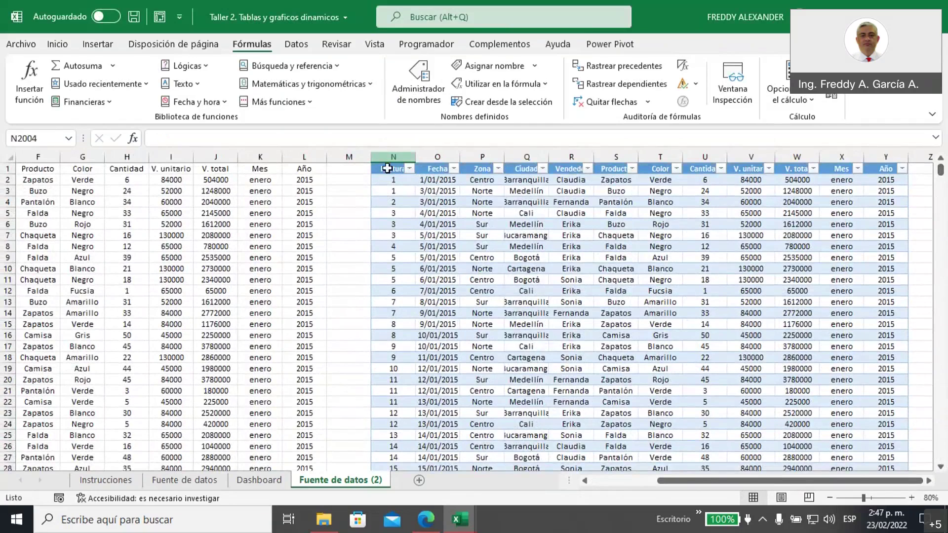
{"action": "left_click_drag", "start_coordinate": [388, 169], "coordinate": [887, 167]}
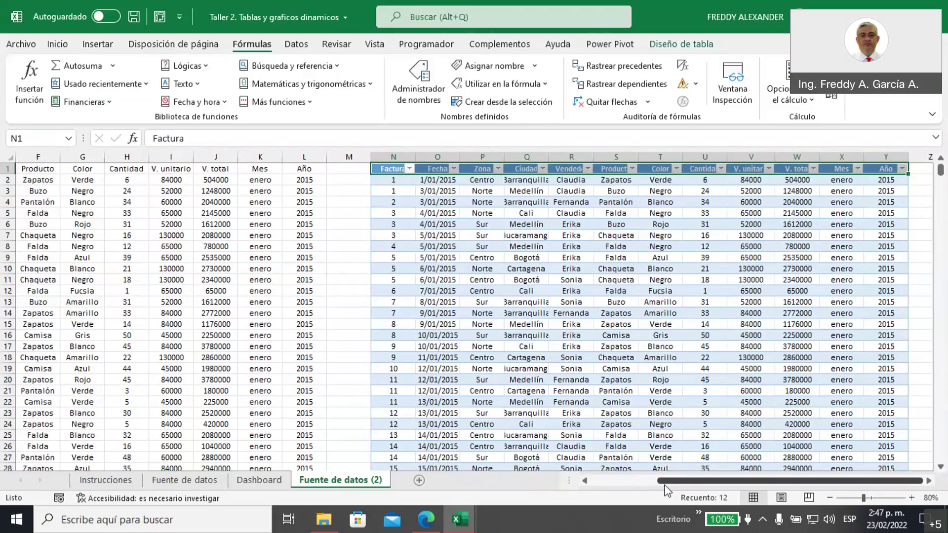
{"action": "left_click_drag", "start_coordinate": [666, 483], "coordinate": [595, 485]}
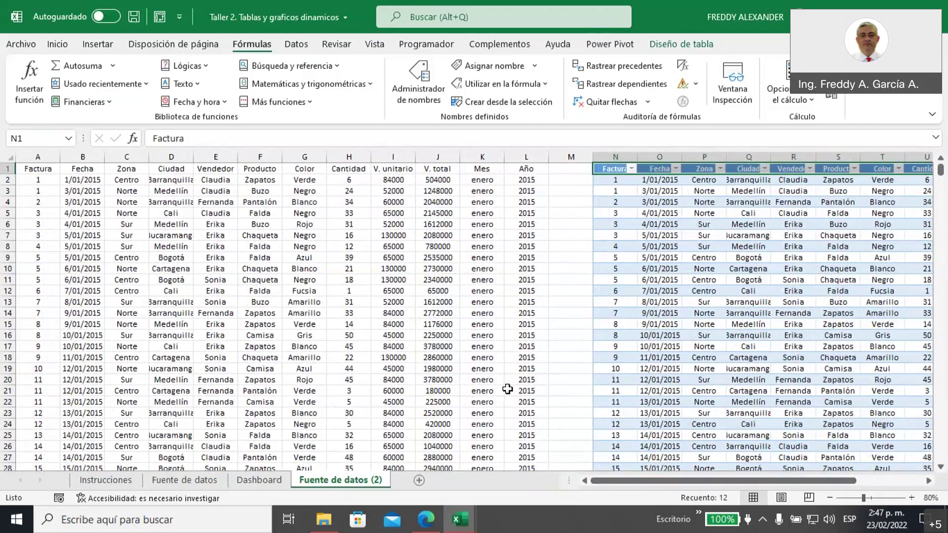
{"action": "left_click", "coordinate": [567, 246]}
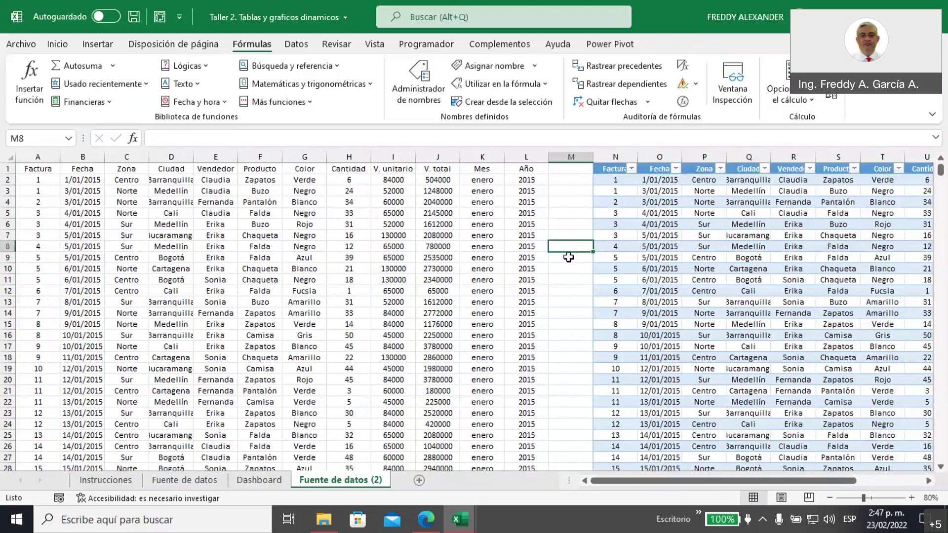
{"action": "type", "text": "buscarv"}
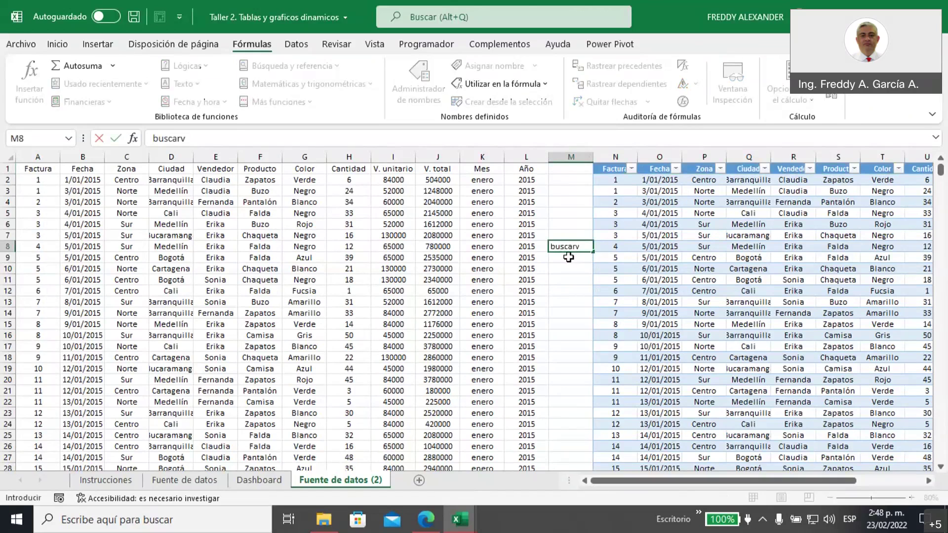
{"action": "type", "text": "h"}
{"action": "key", "text": "BackSpace"}
{"action": "key", "text": "BackSpace"}
{"action": "key", "text": "BackSpace"}
{"action": "key", "text": "BackSpace"}
{"action": "key", "text": "BackSpace"}
{"action": "key", "text": "BackSpace"}
{"action": "key", "text": "BackSpace"}
{"action": "key", "text": "BackSpace"}
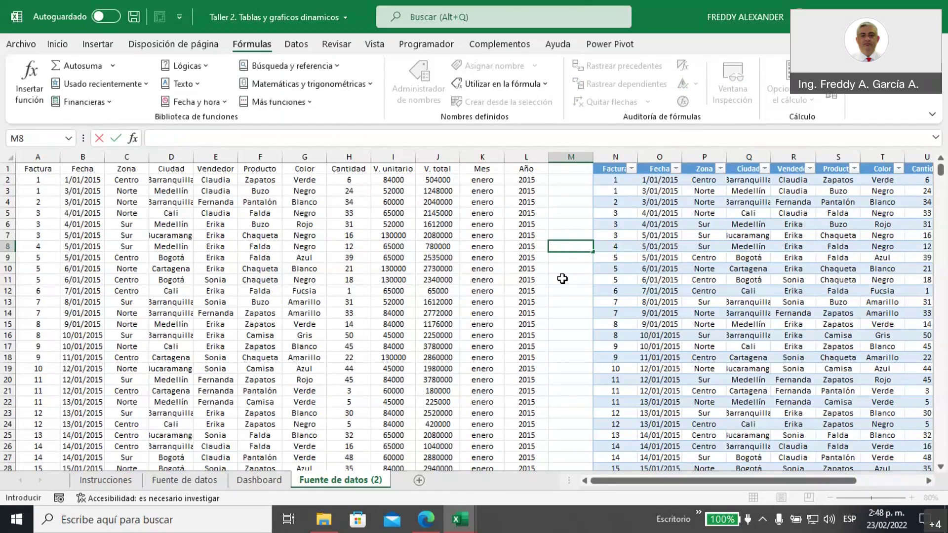
{"action": "left_click", "coordinate": [612, 259]}
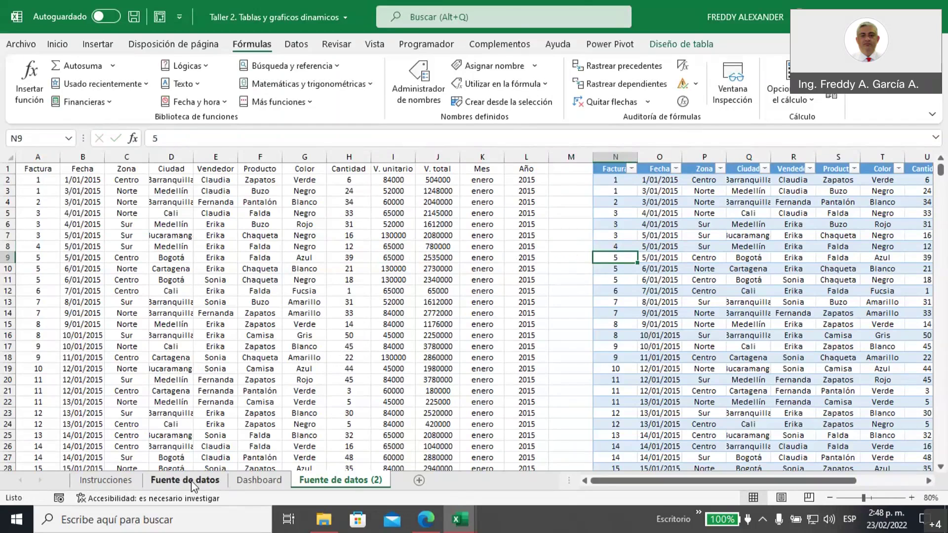
- Add a new blank worksheet, move it behind the Fuente de datos (2) sheet, and select its cell B3
{"action": "left_click", "coordinate": [193, 481]}
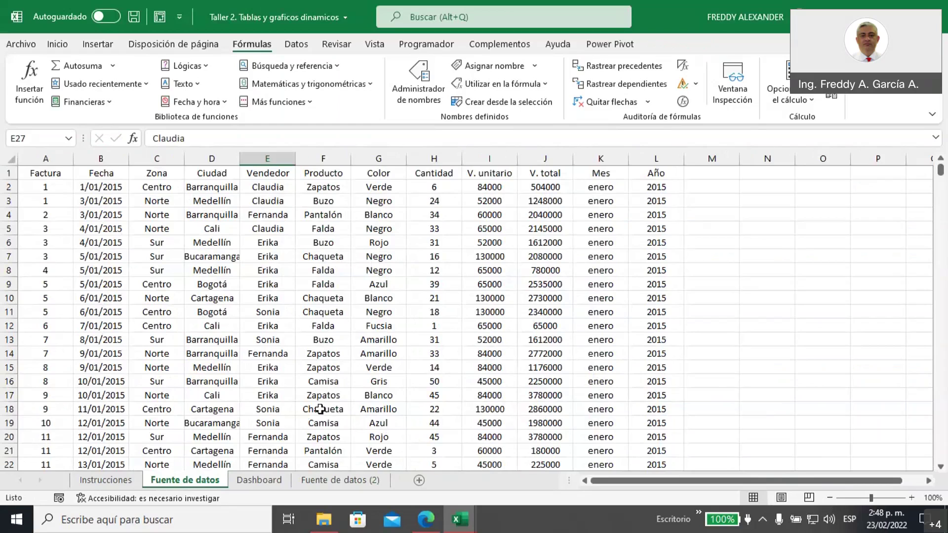
{"action": "left_click", "coordinate": [419, 480]}
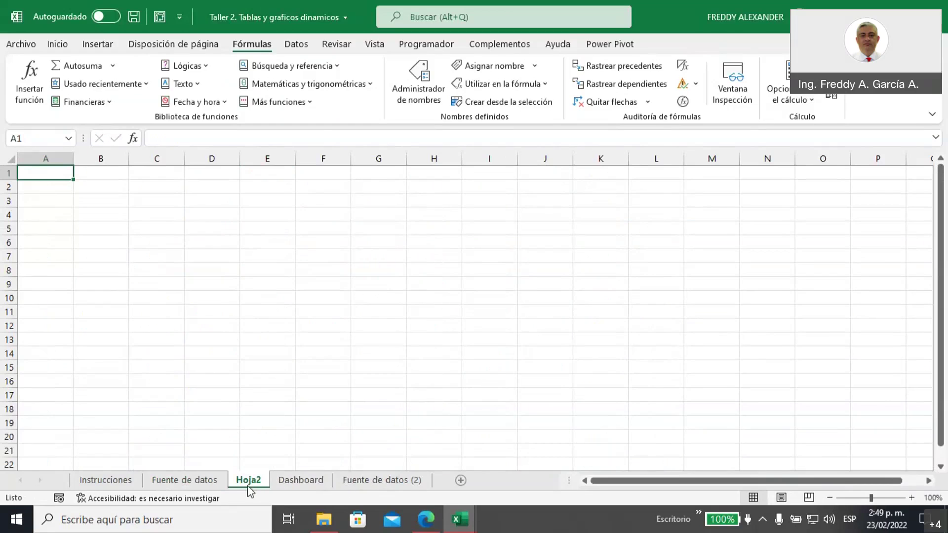
{"action": "left_click_drag", "start_coordinate": [270, 484], "coordinate": [438, 477]}
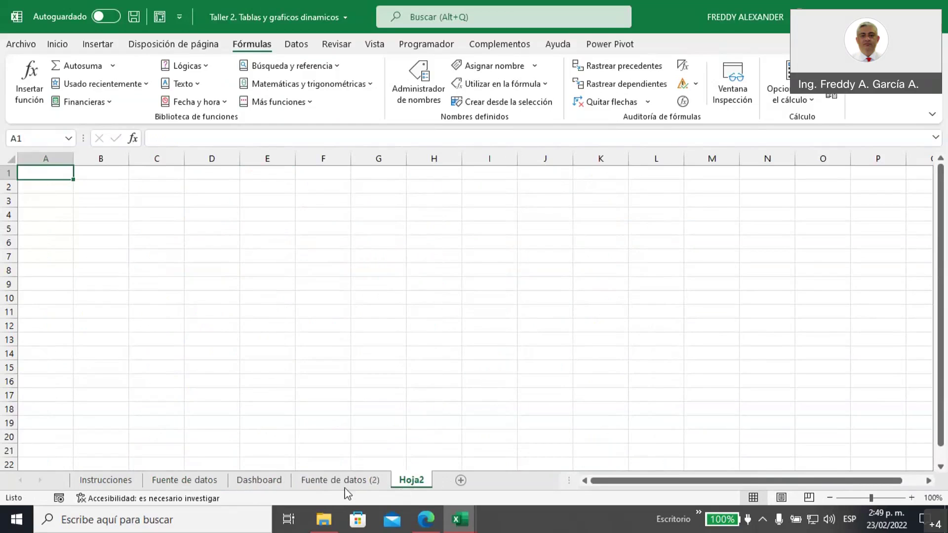
{"action": "left_click", "coordinate": [346, 487]}
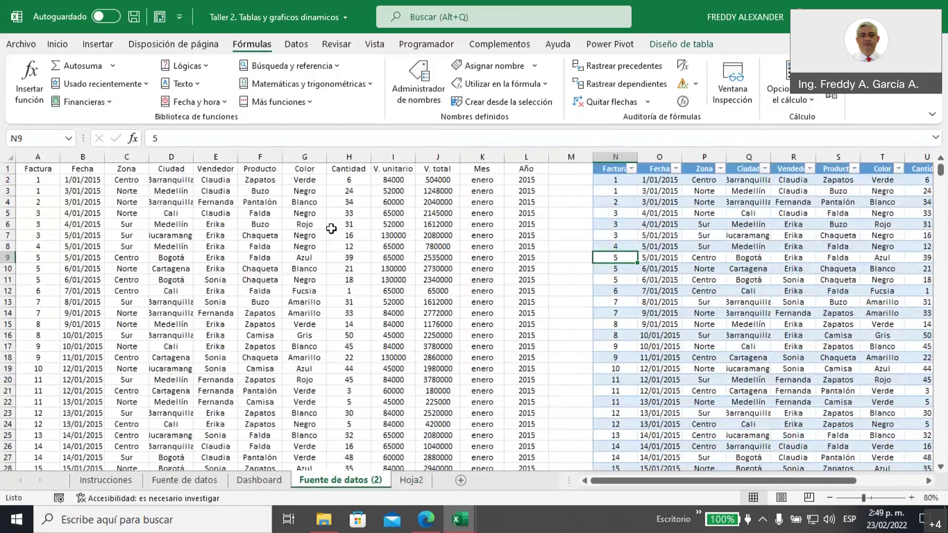
{"action": "left_click", "coordinate": [278, 234]}
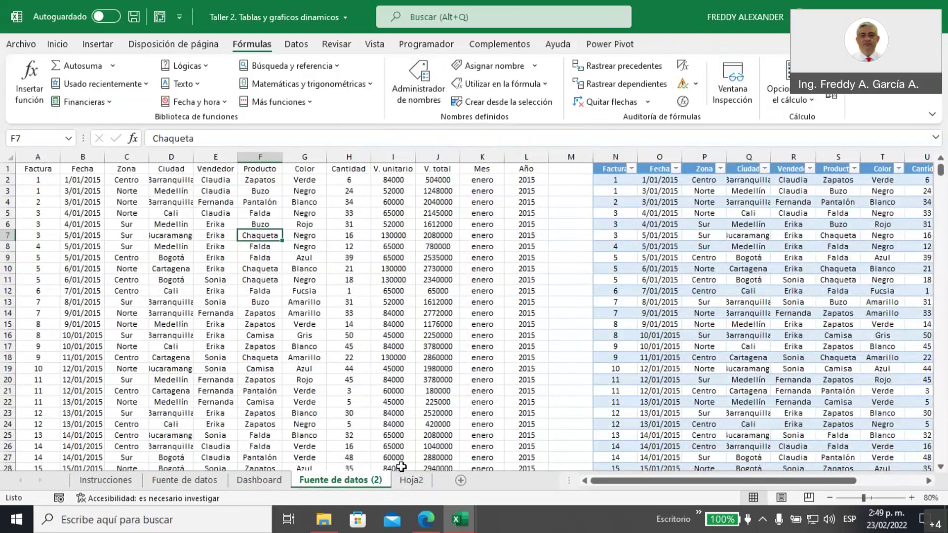
{"action": "left_click", "coordinate": [412, 480]}
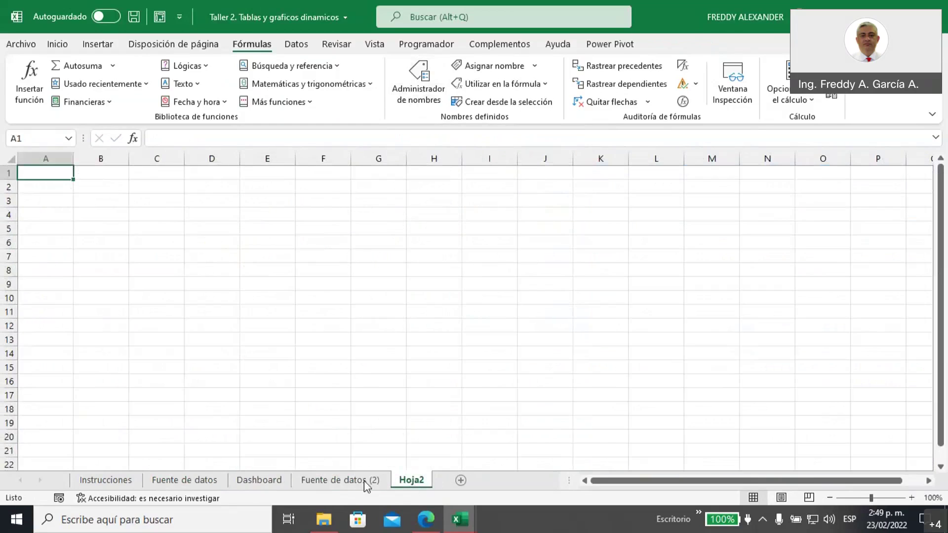
{"action": "left_click", "coordinate": [101, 203]}
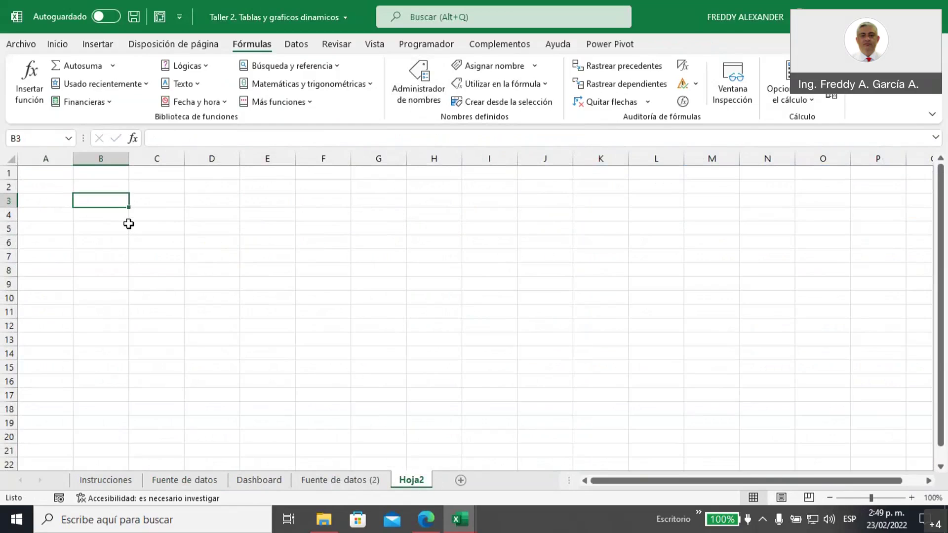
- Request recommended pivot tables and paste the defined name ventas as their source range
{"action": "left_click", "coordinate": [98, 47]}
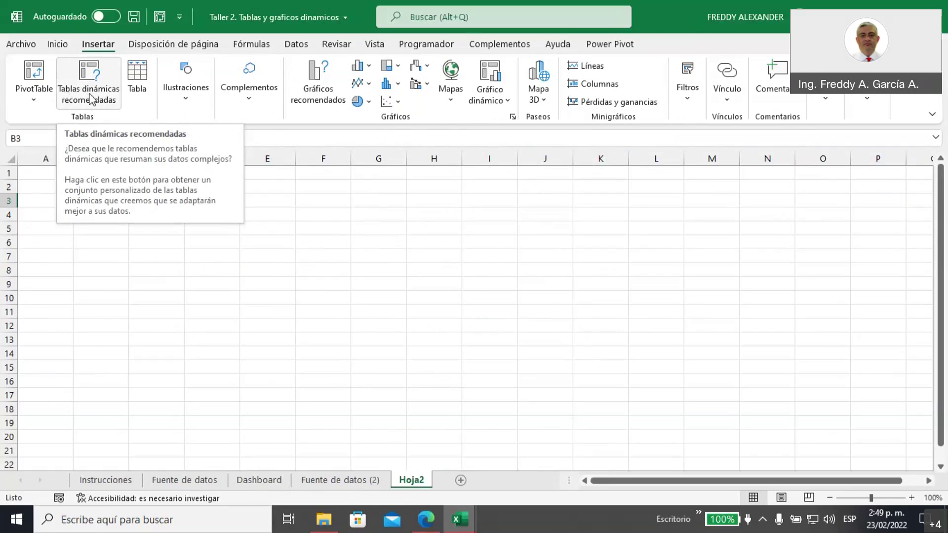
{"action": "left_click", "coordinate": [33, 102]}
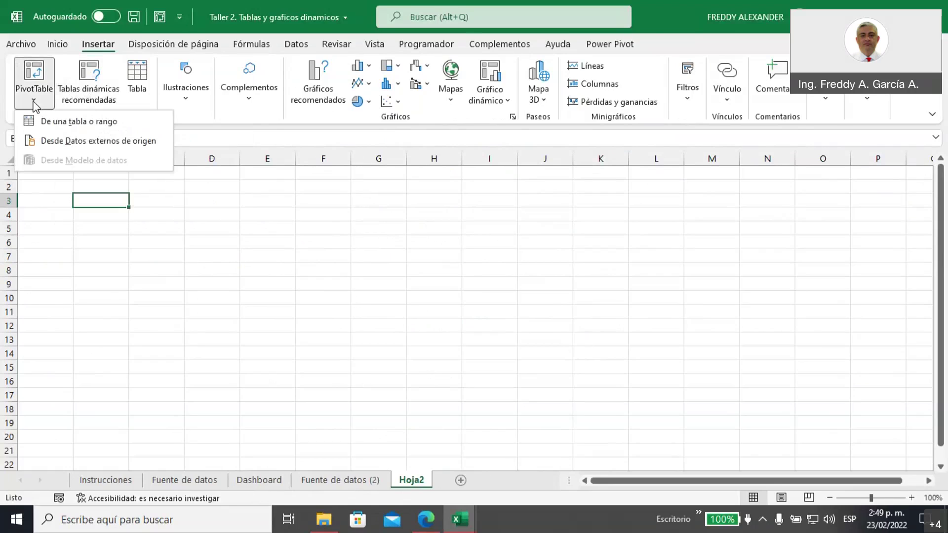
{"action": "left_click", "coordinate": [88, 100]}
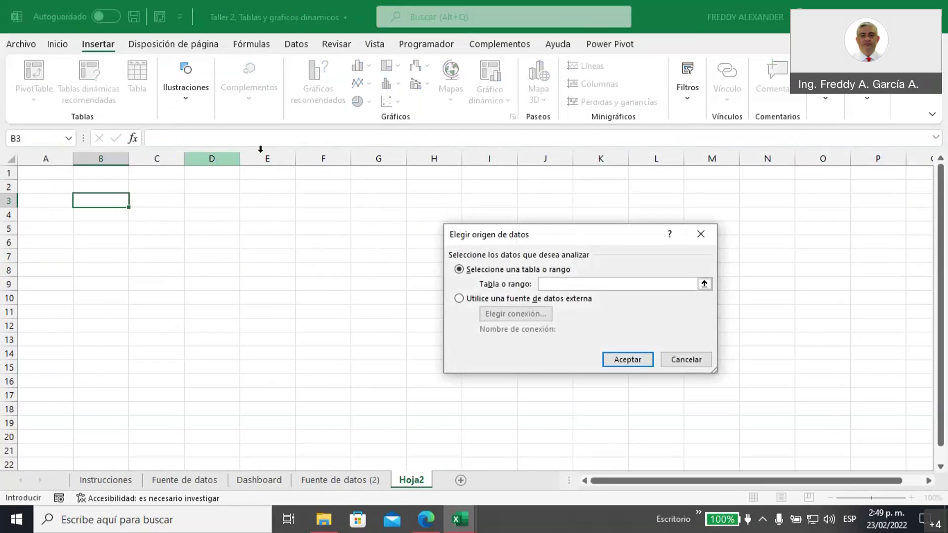
{"action": "left_click_drag", "start_coordinate": [557, 239], "coordinate": [332, 174]}
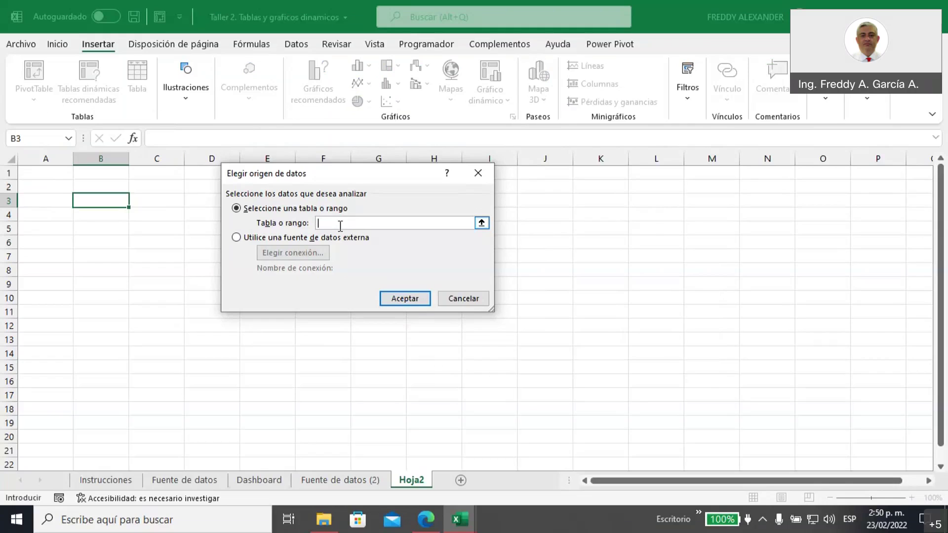
{"action": "key", "text": "F3"}
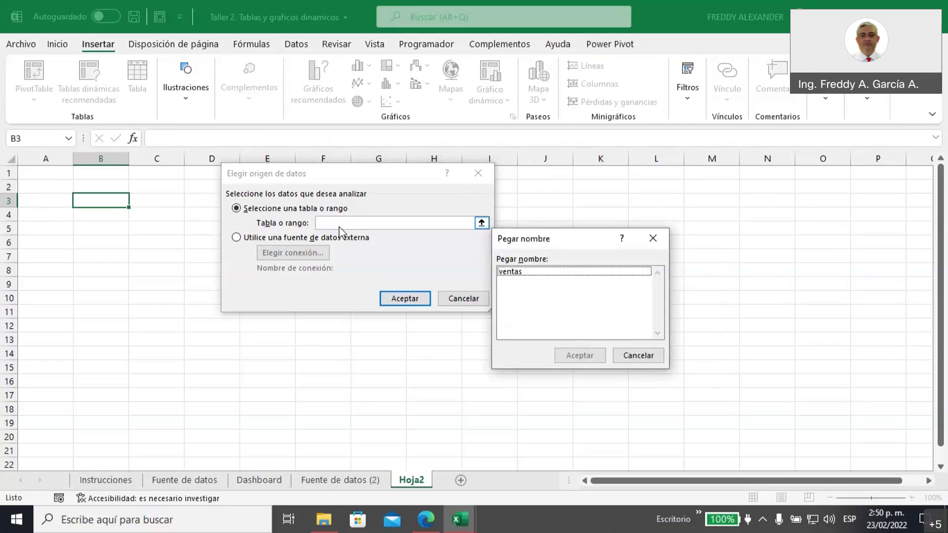
{"action": "left_click", "coordinate": [512, 275]}
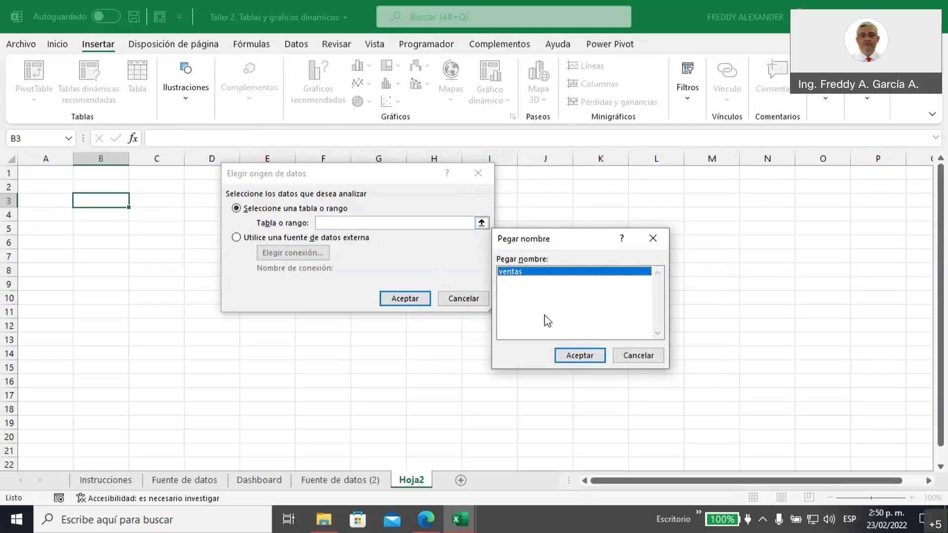
{"action": "left_click", "coordinate": [574, 358]}
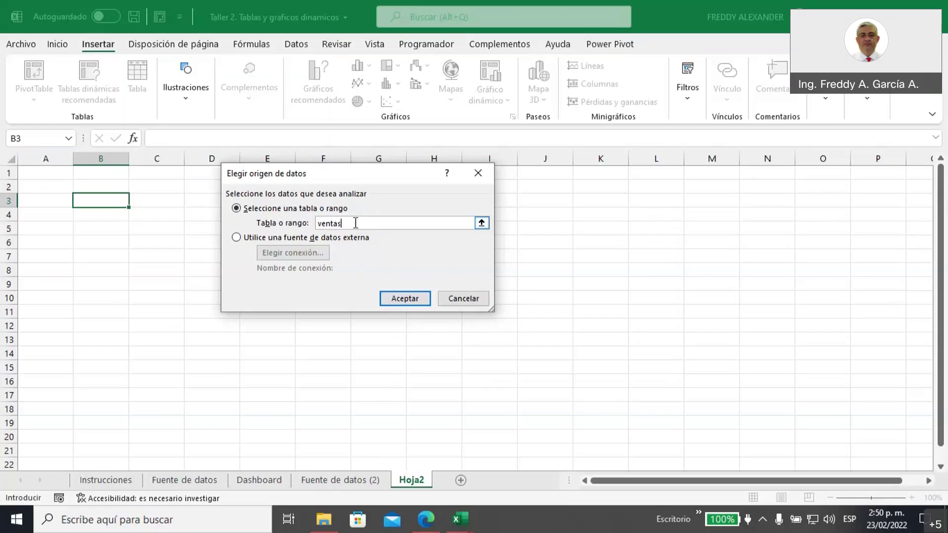
- Replace the source name with VENTAS_TOTALES and cancel choosing the data source
{"action": "left_click_drag", "start_coordinate": [355, 223], "coordinate": [288, 230]}
{"action": "key", "text": "BackSpace"}
{"action": "type", "text": "VENTAS_TOTEL"}
{"action": "key", "text": "BackSpace"}
{"action": "key", "text": "BackSpace"}
{"action": "type", "text": "ALES"}
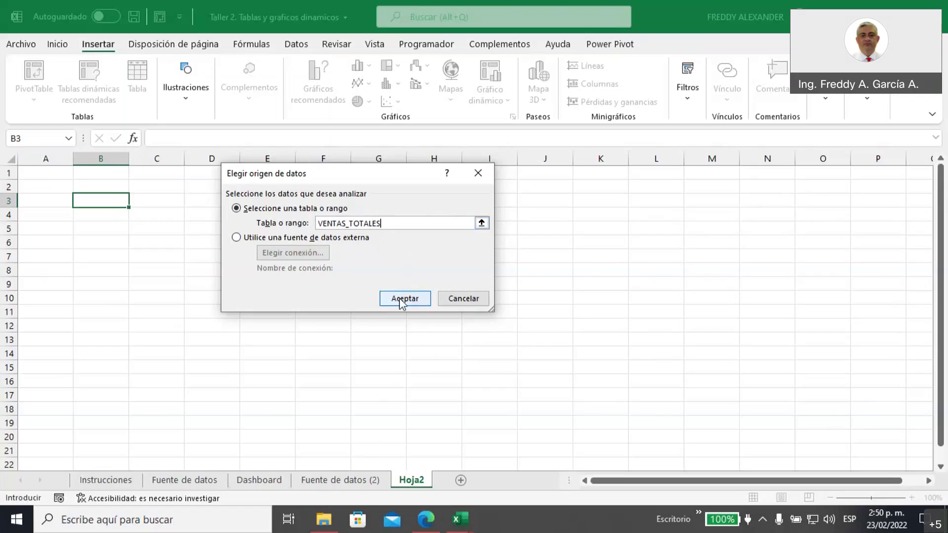
{"action": "left_click", "coordinate": [455, 300]}
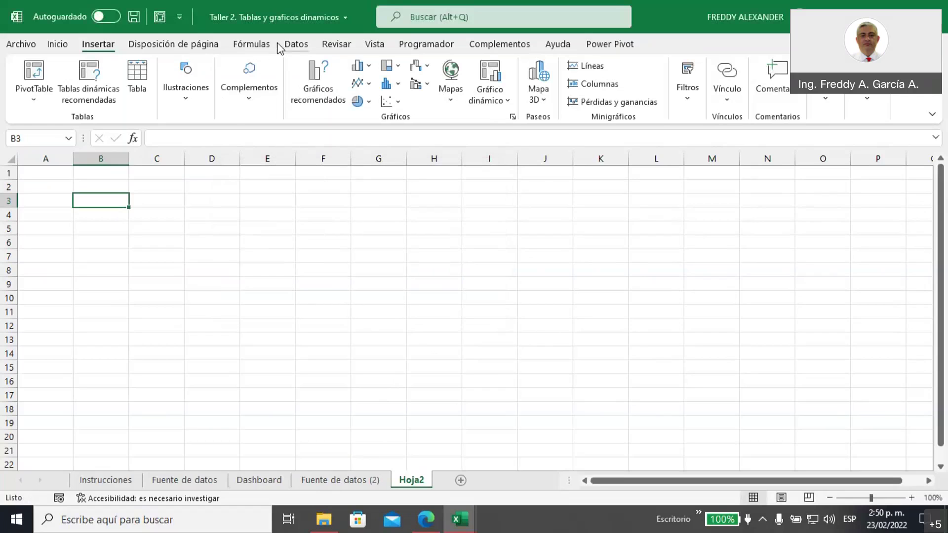
- Look up the exact name of the sales table in the name manager
{"action": "left_click", "coordinate": [258, 47]}
{"action": "left_click", "coordinate": [422, 97]}
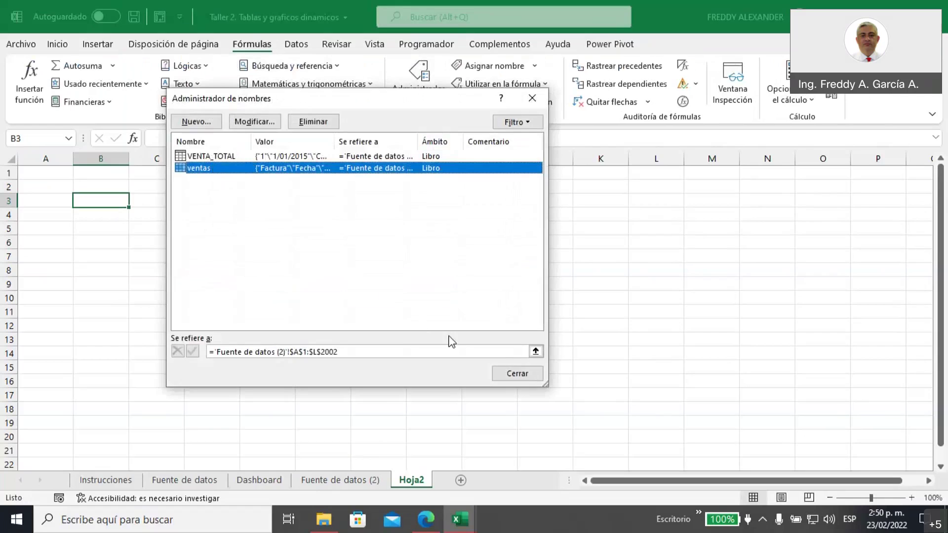
{"action": "left_click", "coordinate": [517, 374]}
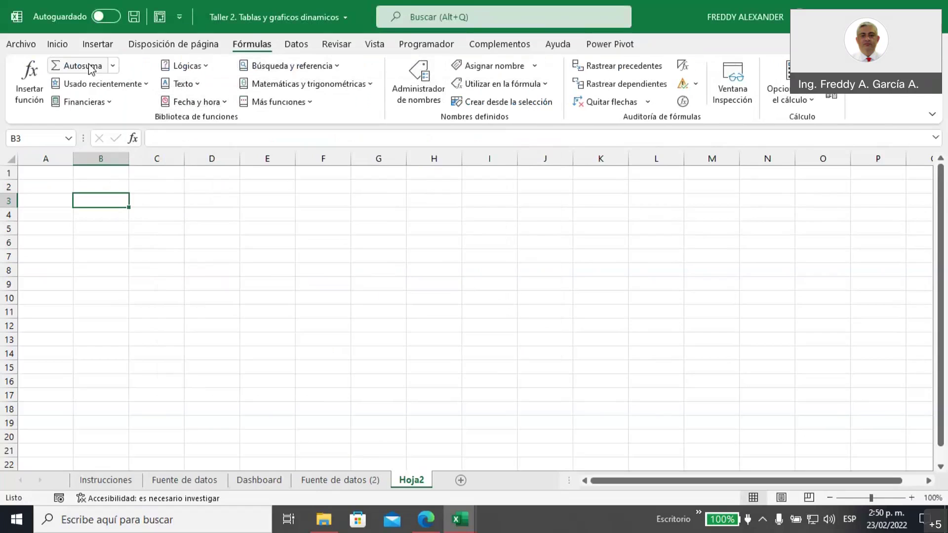
- Preview the recommended pivot tables for the VENTA_TOTAL source and cancel without inserting one
{"action": "left_click", "coordinate": [96, 44]}
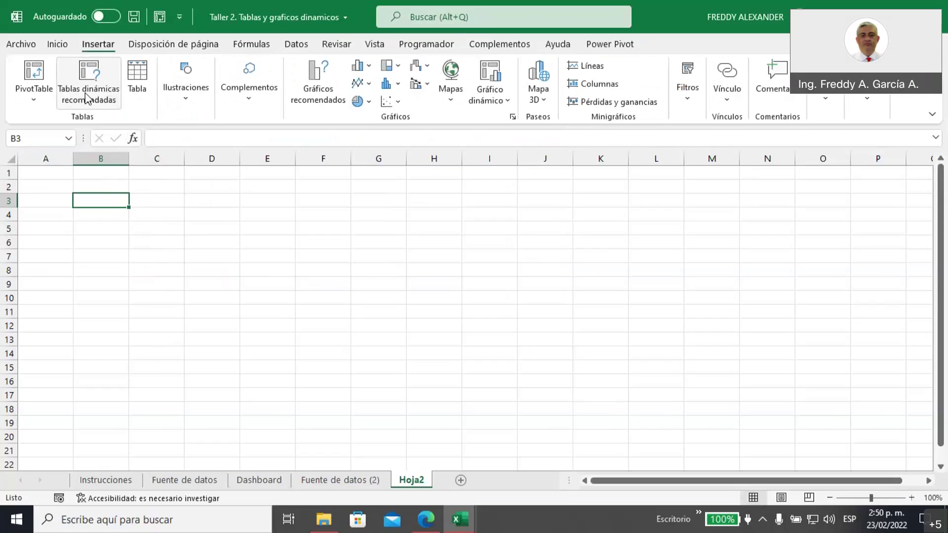
{"action": "left_click", "coordinate": [86, 98]}
{"action": "type", "text": "VENTA_TOTAL"}
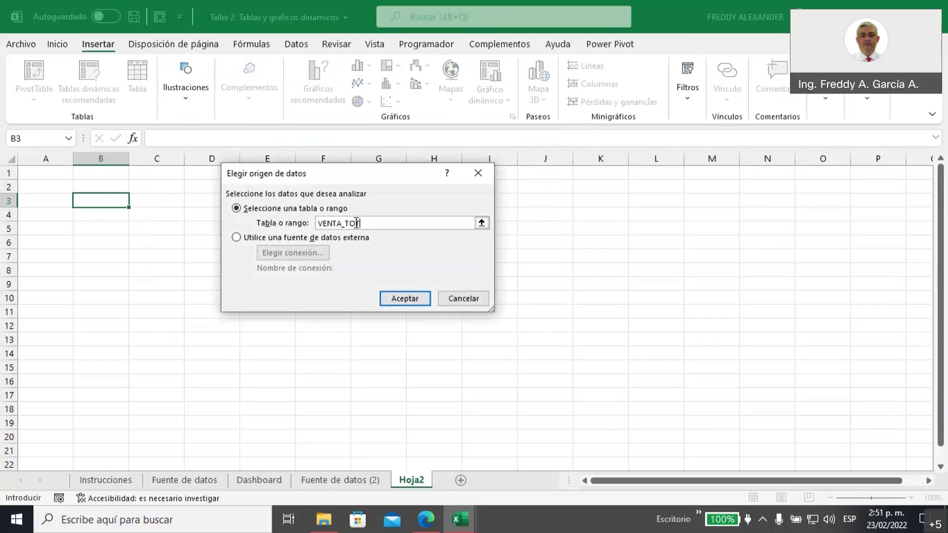
{"action": "left_click", "coordinate": [404, 297]}
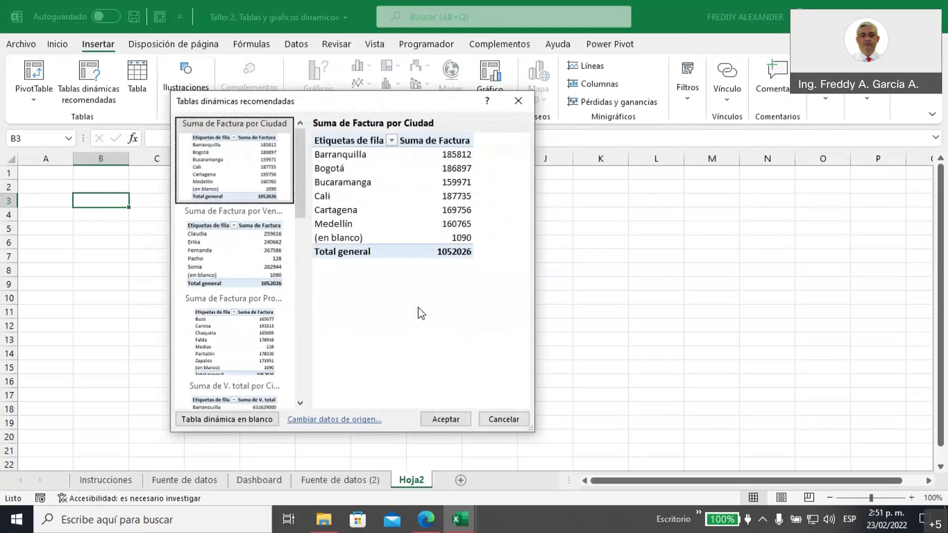
{"action": "left_click_drag", "start_coordinate": [321, 106], "coordinate": [405, 159]}
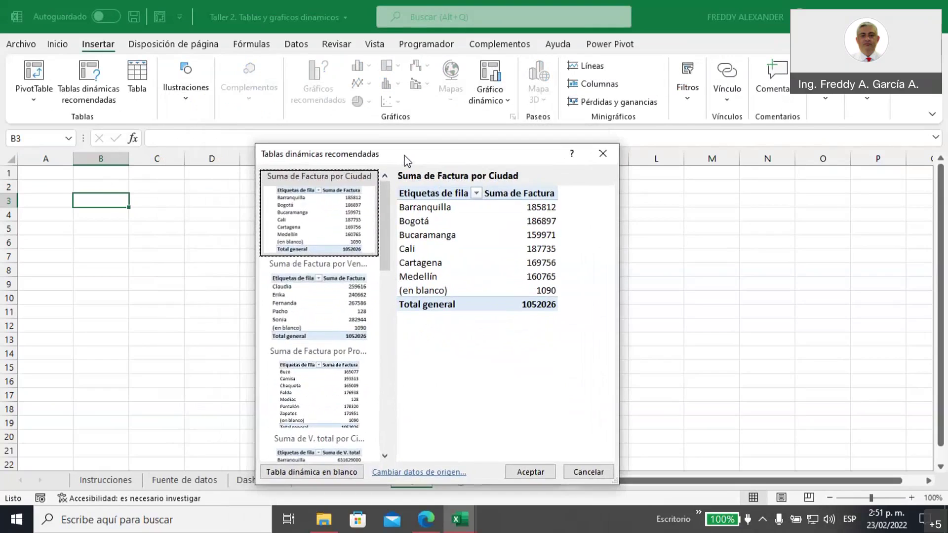
{"action": "left_click", "coordinate": [291, 175]}
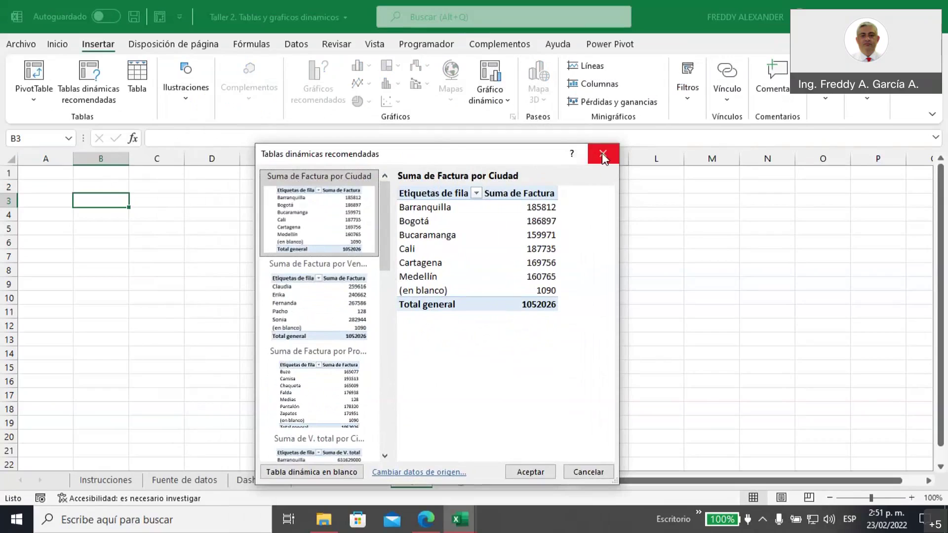
{"action": "left_click", "coordinate": [584, 474]}
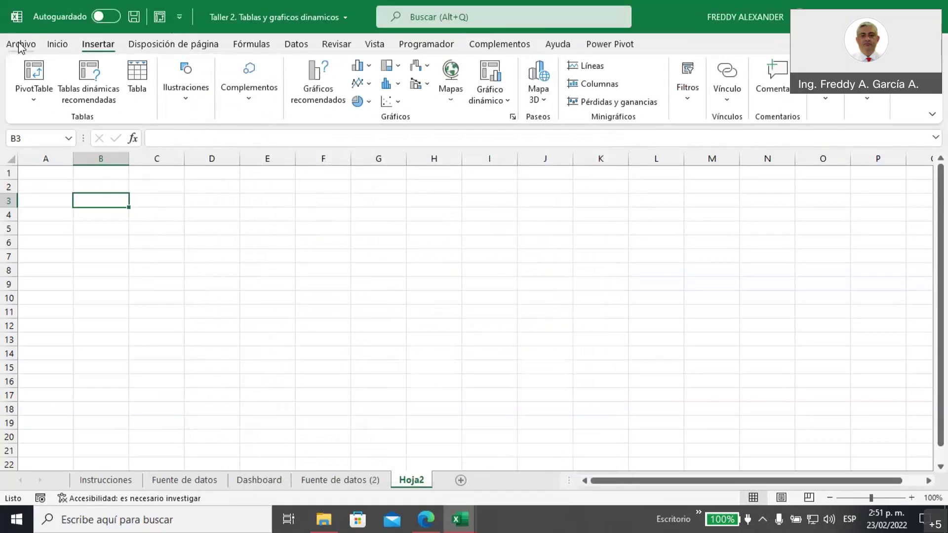
- Show the Quick Access Toolbar below the ribbon
{"action": "left_click", "coordinate": [179, 19]}
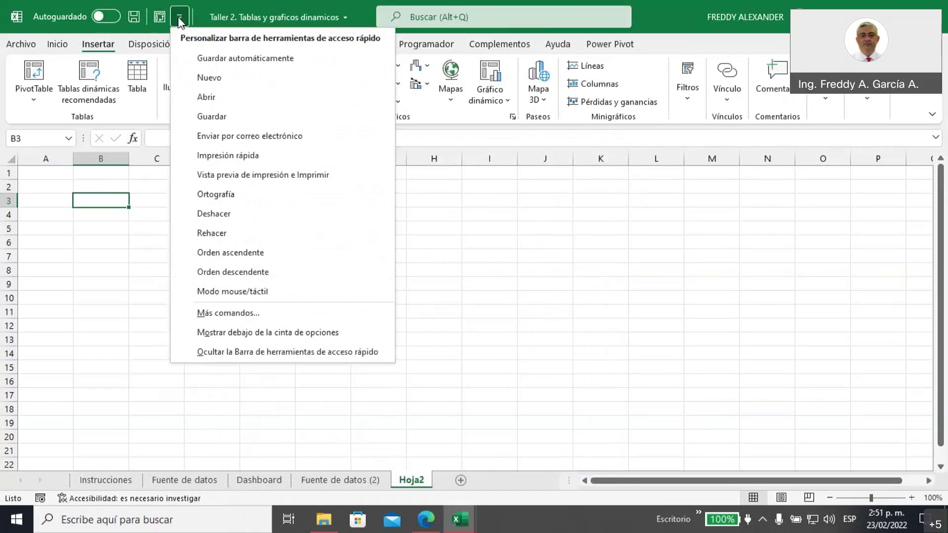
{"action": "left_click", "coordinate": [252, 333]}
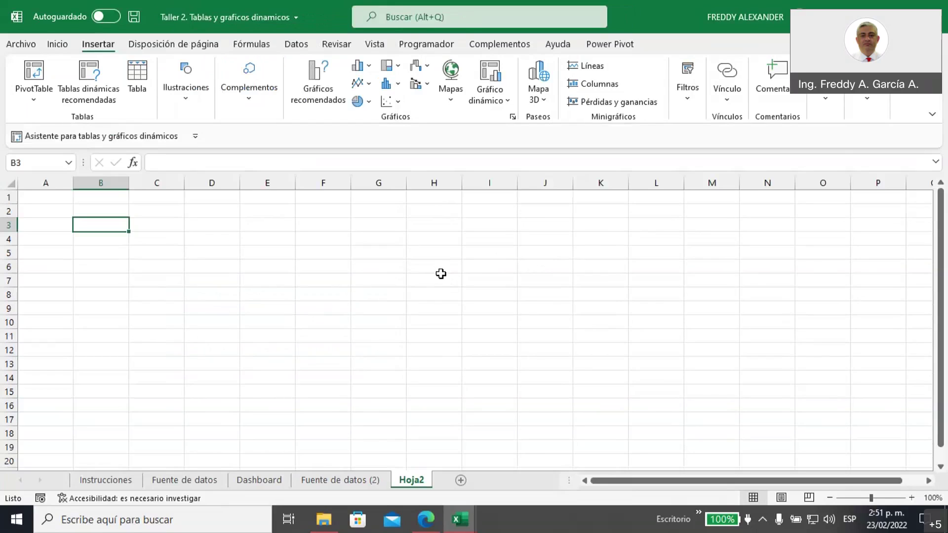
- Hide the Power Pivot tab through the ribbon customization in the Excel options
{"action": "left_click", "coordinate": [22, 47]}
{"action": "left_click", "coordinate": [48, 478]}
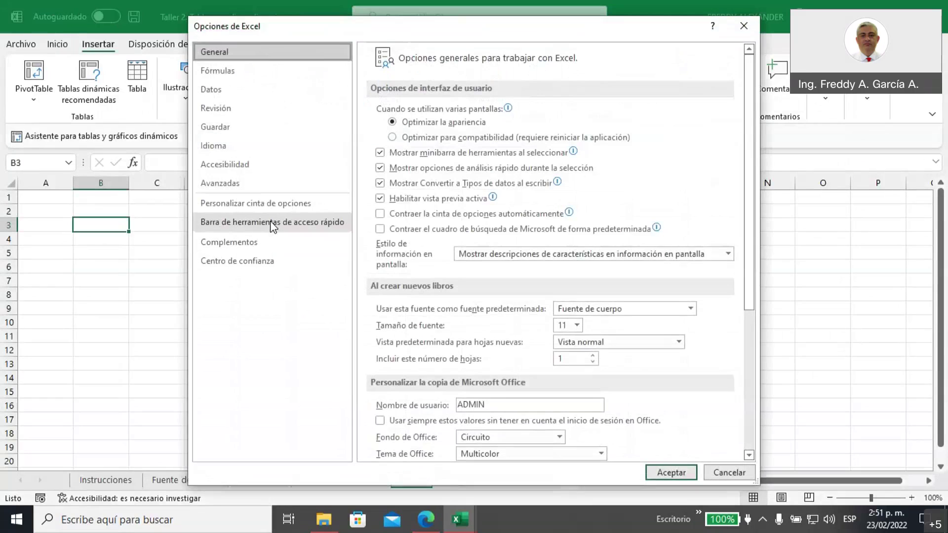
{"action": "left_click", "coordinate": [270, 220]}
{"action": "left_click", "coordinate": [268, 205]}
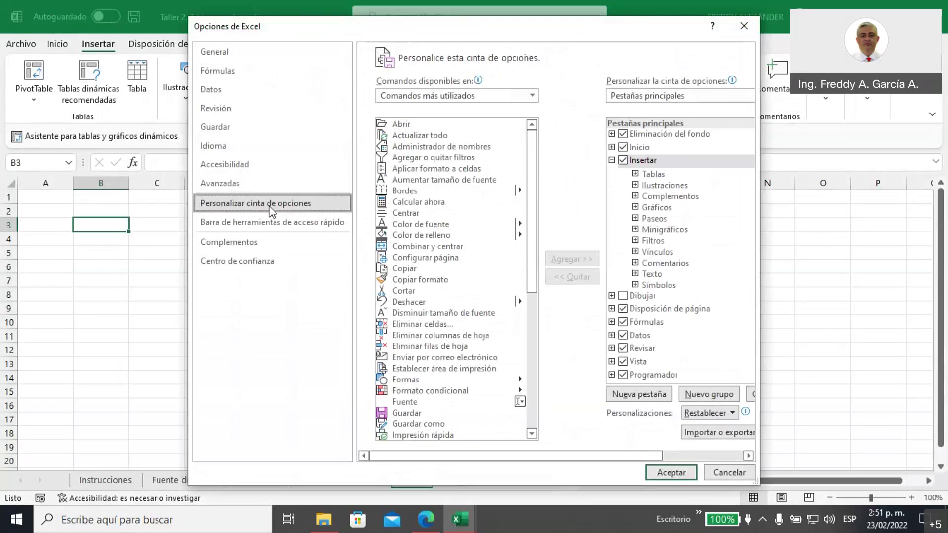
{"action": "scroll", "coordinate": [632, 316], "scroll_direction": "down", "scroll_amount": 3}
{"action": "scroll", "coordinate": [632, 330], "scroll_direction": "up", "scroll_amount": 2}
{"action": "scroll", "coordinate": [633, 335], "scroll_direction": "down", "scroll_amount": 1}
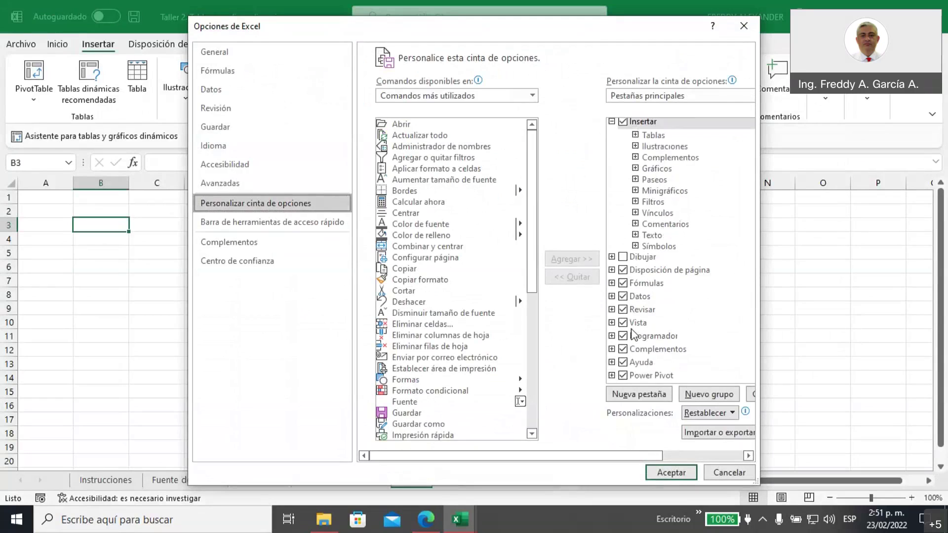
{"action": "left_click", "coordinate": [623, 375]}
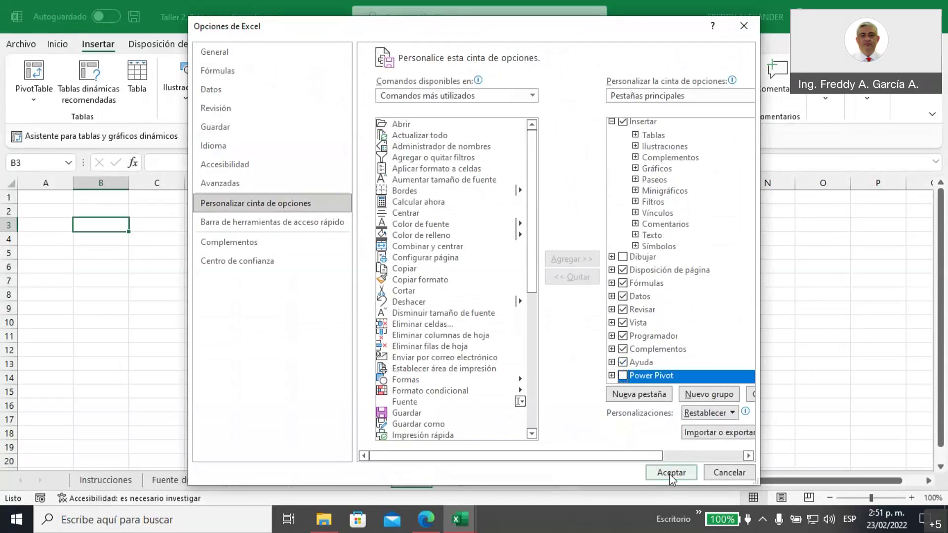
{"action": "left_click", "coordinate": [670, 473]}
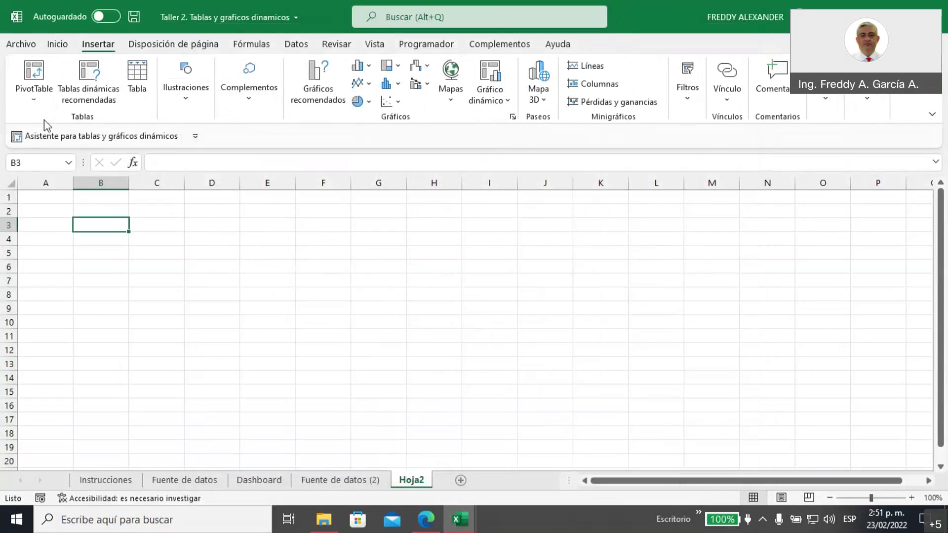
{"action": "left_click", "coordinate": [34, 101]}
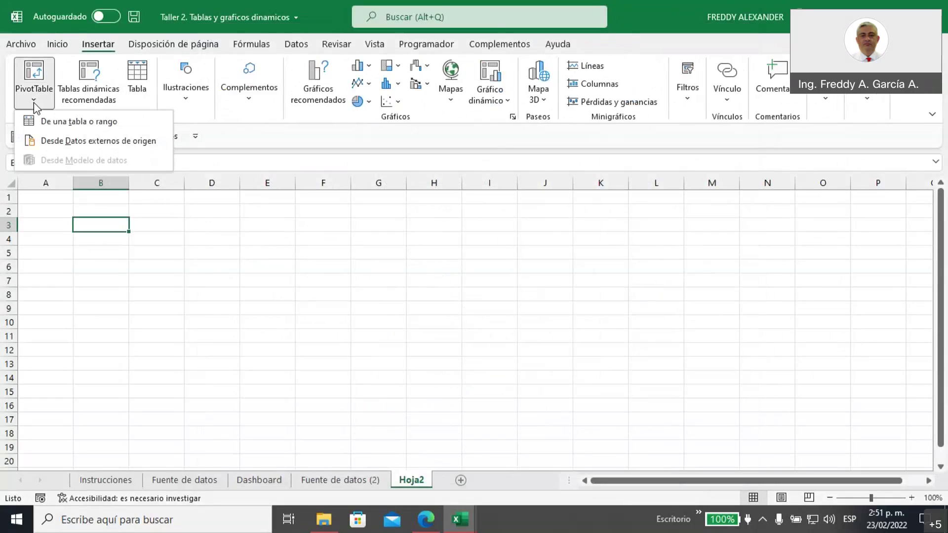
{"action": "left_click", "coordinate": [303, 310]}
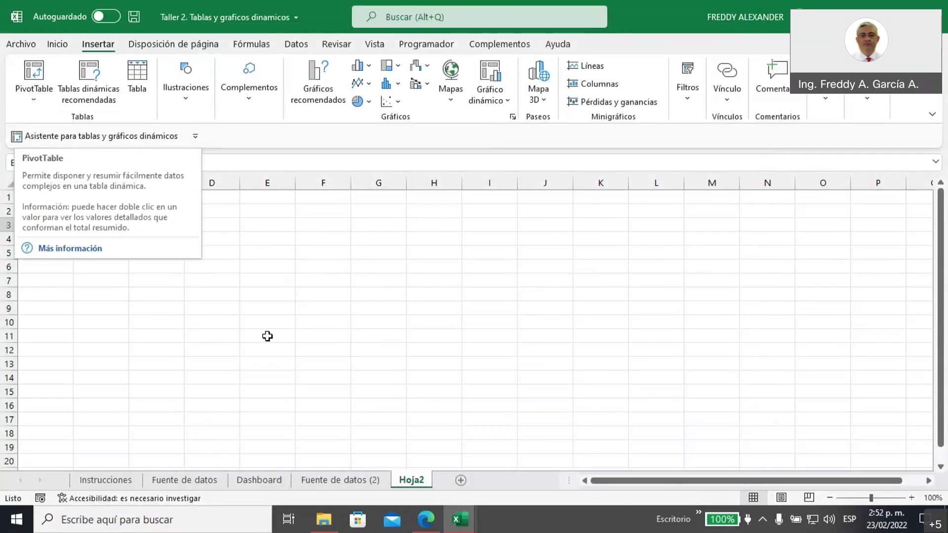
{"action": "left_click", "coordinate": [267, 309]}
- Insert a pivot table from the VENTA_TOTAL source on the existing sheet Hoja2, starting at cell B3
{"action": "left_click", "coordinate": [86, 227]}
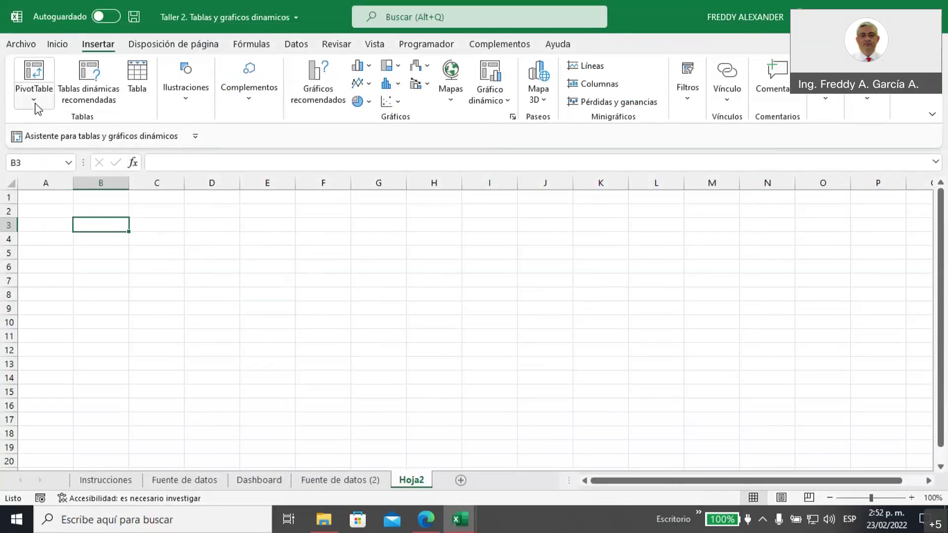
{"action": "left_click", "coordinate": [35, 103]}
{"action": "left_click", "coordinate": [59, 123]}
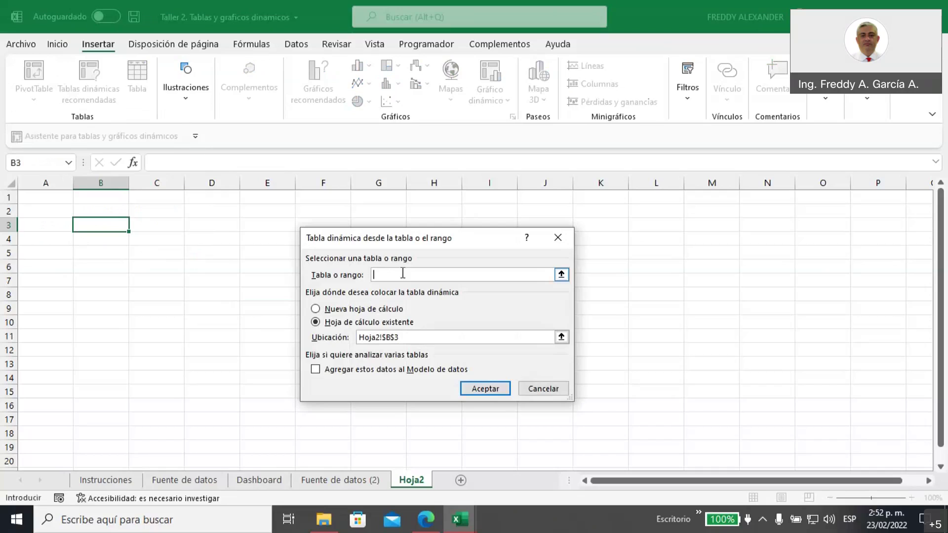
{"action": "type", "text": "VENTA_TOTAL"}
{"action": "left_click_drag", "start_coordinate": [443, 243], "coordinate": [537, 158]}
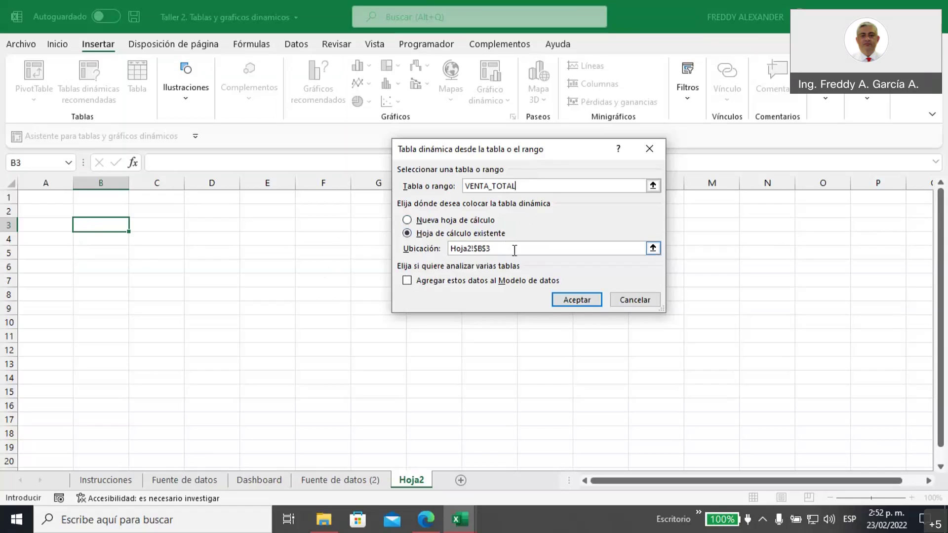
{"action": "left_click", "coordinate": [581, 302]}
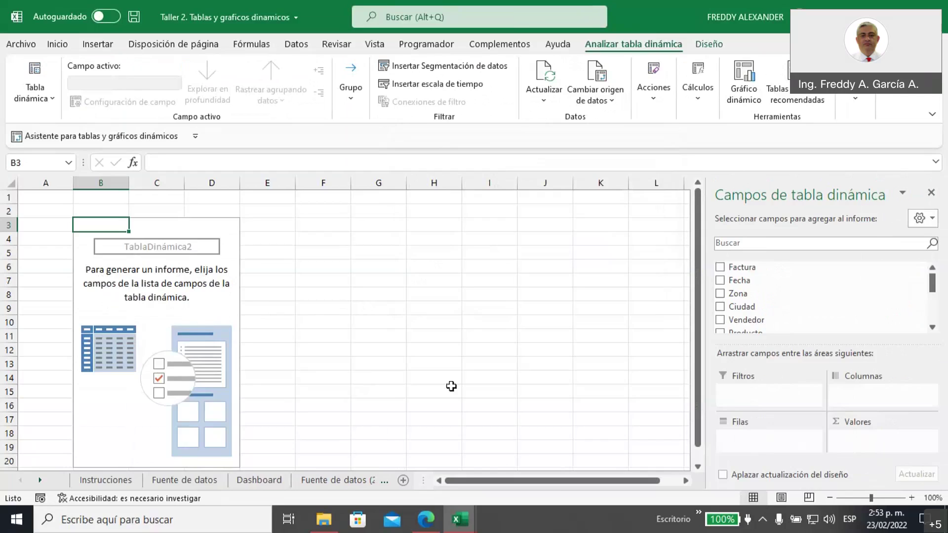
- Review the header row and Factura column of the formatted sales table on Fuente de datos (2), and return to Hoja2
{"action": "left_click", "coordinate": [337, 484]}
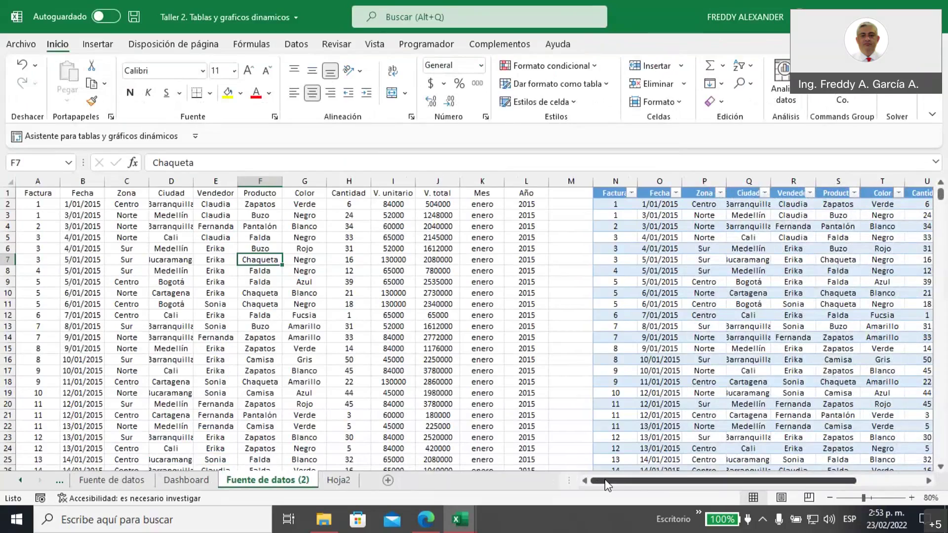
{"action": "left_click_drag", "start_coordinate": [608, 486], "coordinate": [676, 486]}
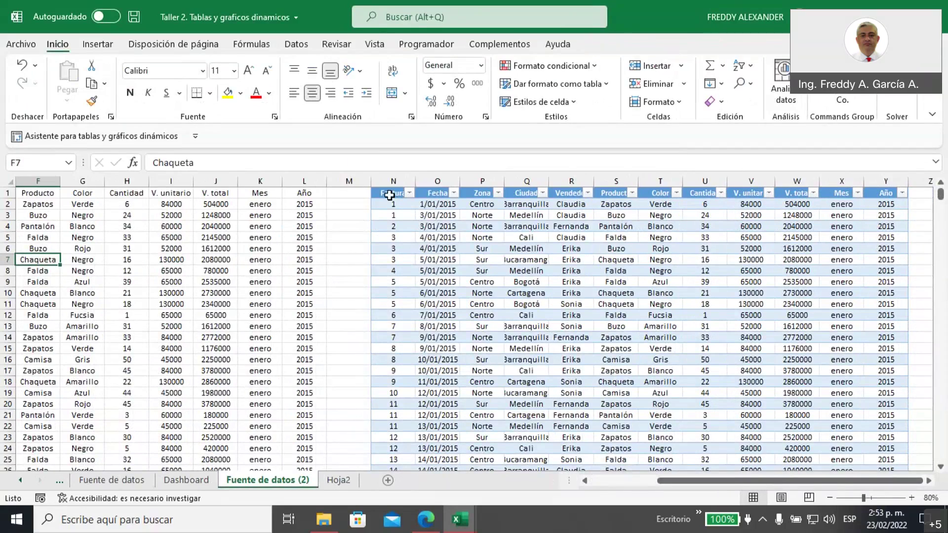
{"action": "left_click", "coordinate": [389, 196]}
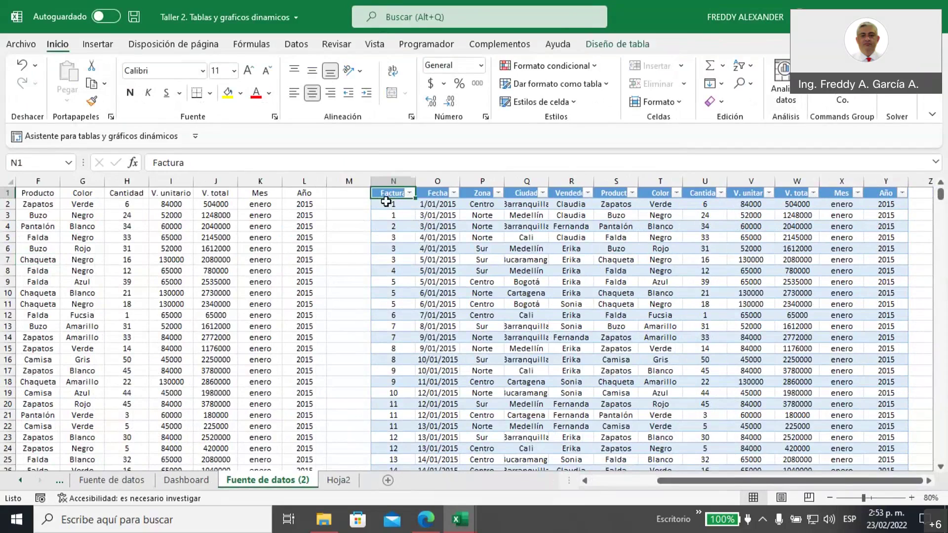
{"action": "left_click_drag", "start_coordinate": [388, 205], "coordinate": [391, 460]}
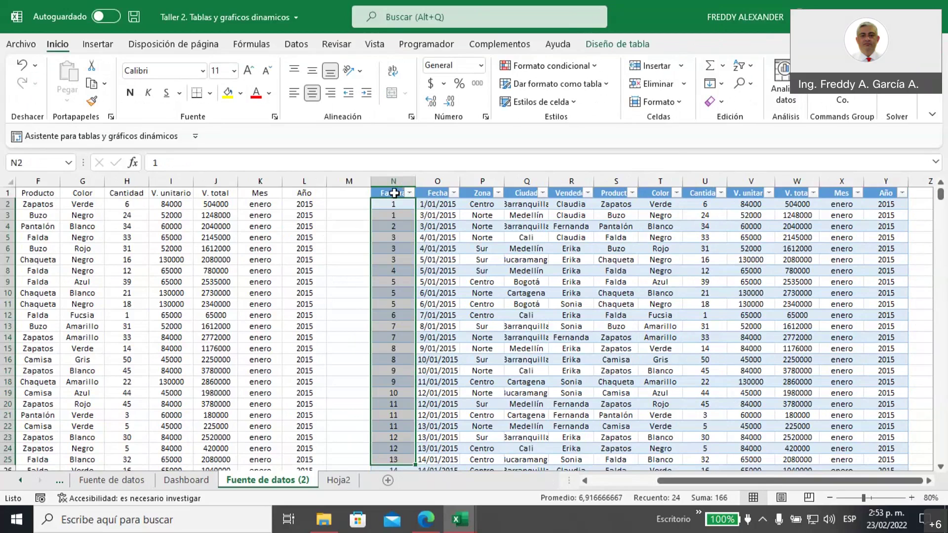
{"action": "left_click", "coordinate": [394, 193]}
{"action": "left_click_drag", "start_coordinate": [394, 193], "coordinate": [903, 194]}
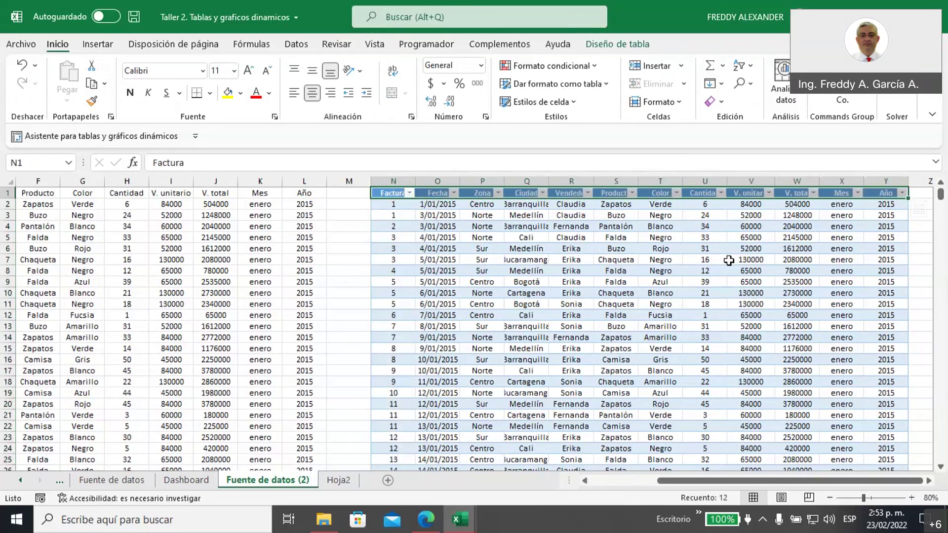
{"action": "left_click", "coordinate": [339, 480]}
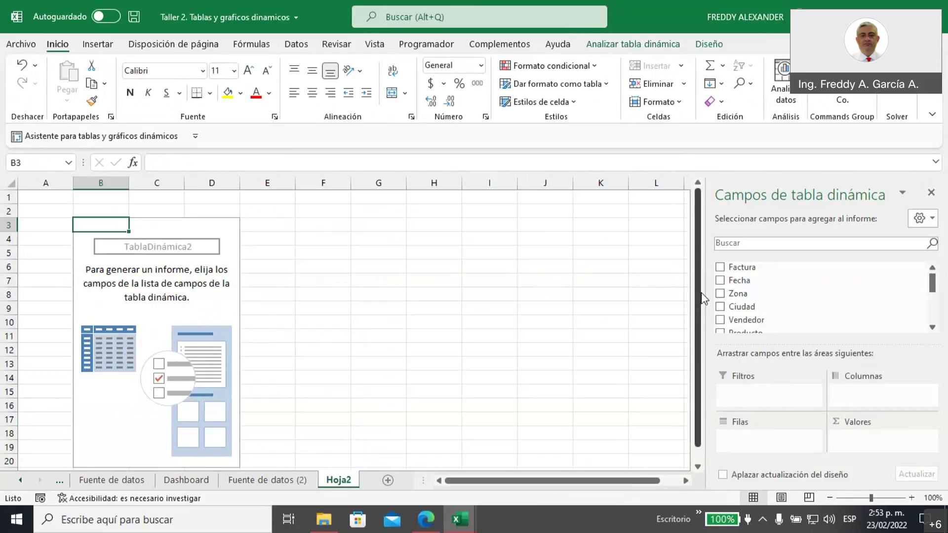
- Widen the pivot table field pane and add the Producto field to the row area
{"action": "left_click_drag", "start_coordinate": [709, 293], "coordinate": [410, 322]}
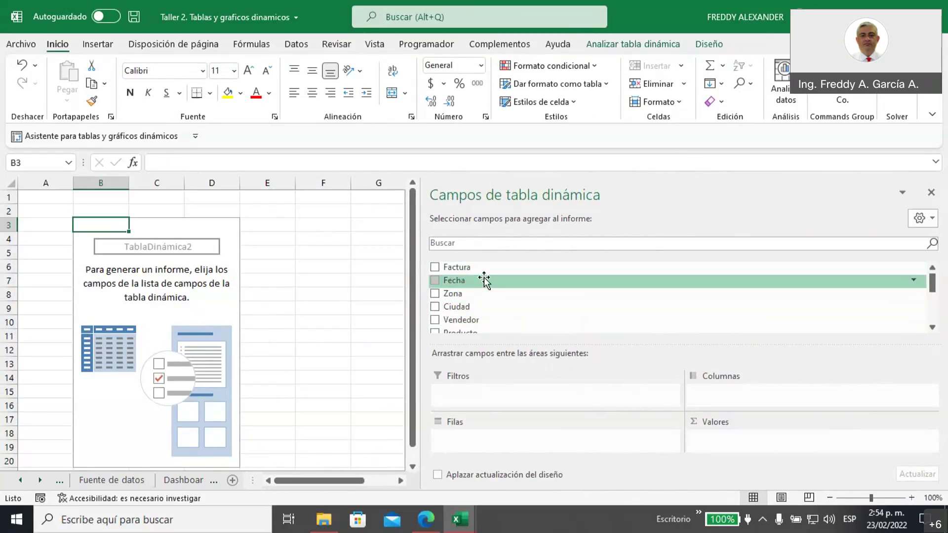
{"action": "scroll", "coordinate": [483, 281], "scroll_direction": "down", "scroll_amount": 1}
{"action": "scroll", "coordinate": [484, 280], "scroll_direction": "down", "scroll_amount": 1}
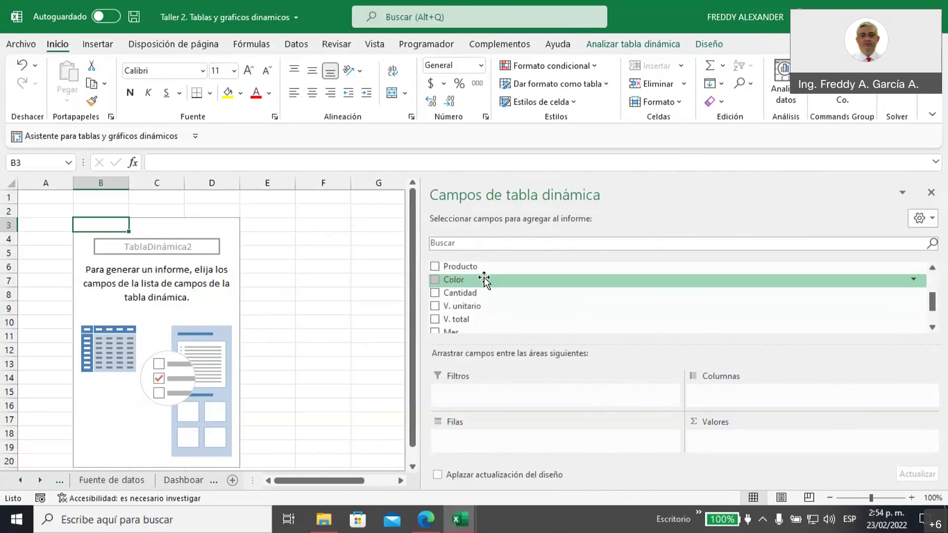
{"action": "scroll", "coordinate": [484, 284], "scroll_direction": "down", "scroll_amount": 1}
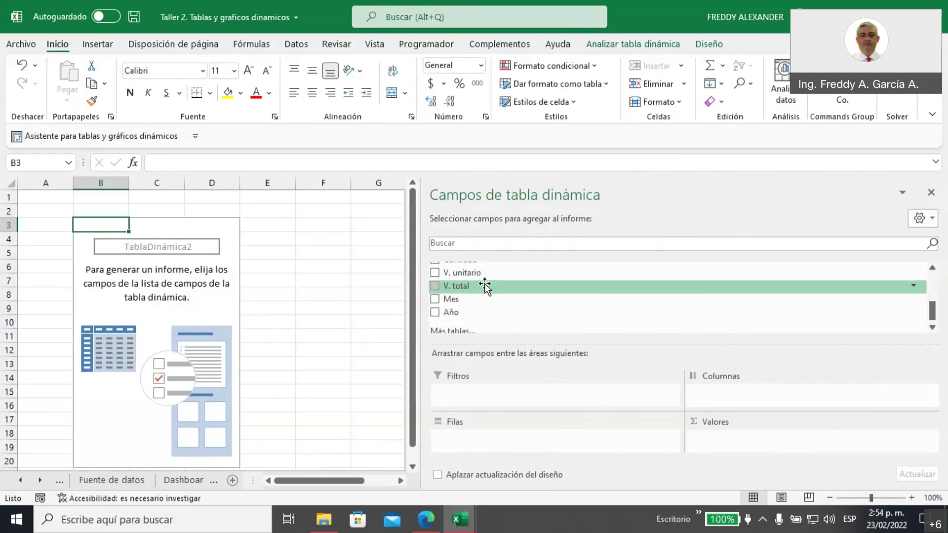
{"action": "scroll", "coordinate": [485, 286], "scroll_direction": "down", "scroll_amount": 1}
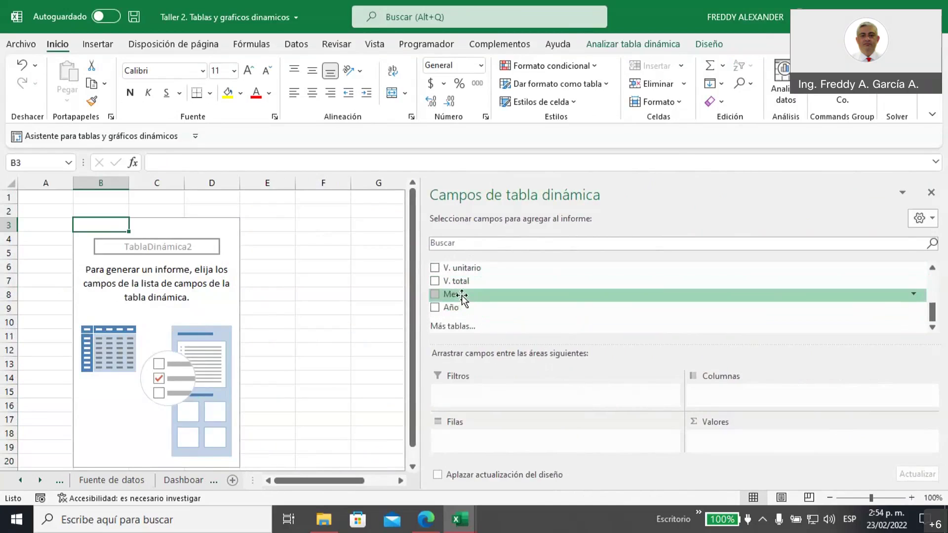
{"action": "scroll", "coordinate": [471, 277], "scroll_direction": "up", "scroll_amount": 3}
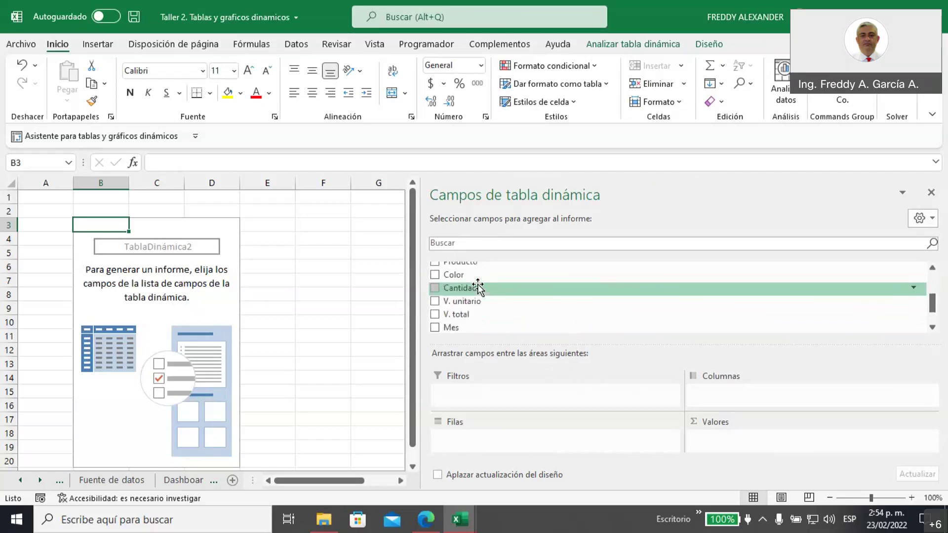
{"action": "scroll", "coordinate": [483, 298], "scroll_direction": "up", "scroll_amount": 1}
{"action": "scroll", "coordinate": [483, 299], "scroll_direction": "up", "scroll_amount": 1}
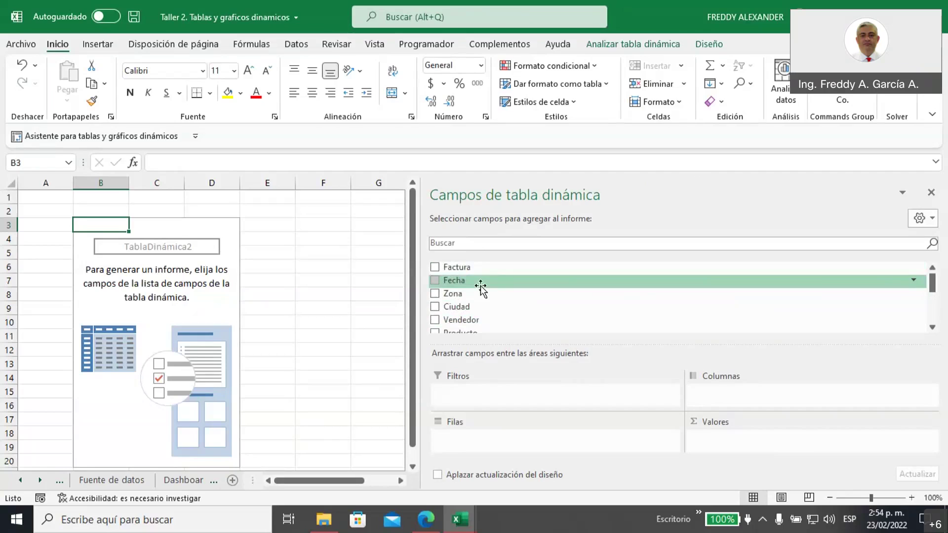
{"action": "scroll", "coordinate": [480, 289], "scroll_direction": "down", "scroll_amount": 2}
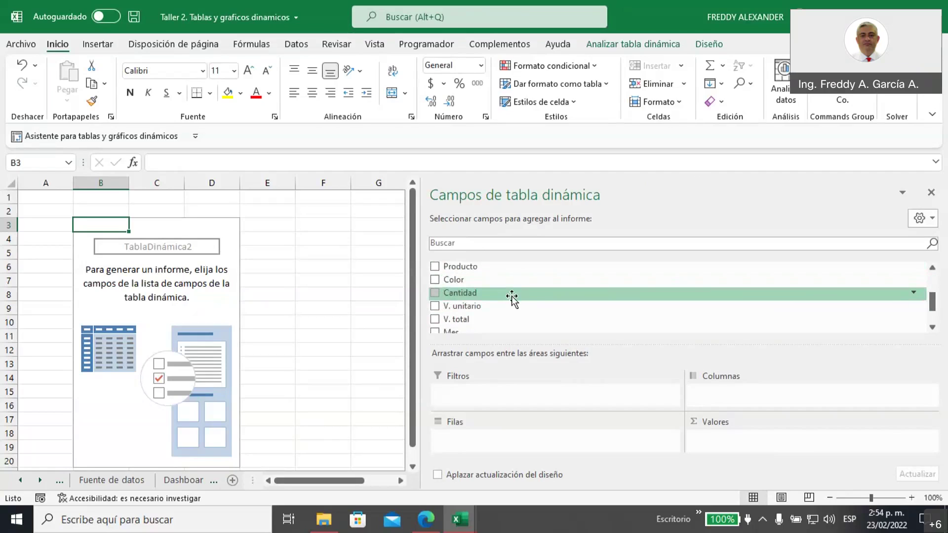
{"action": "scroll", "coordinate": [498, 303], "scroll_direction": "up", "scroll_amount": 1}
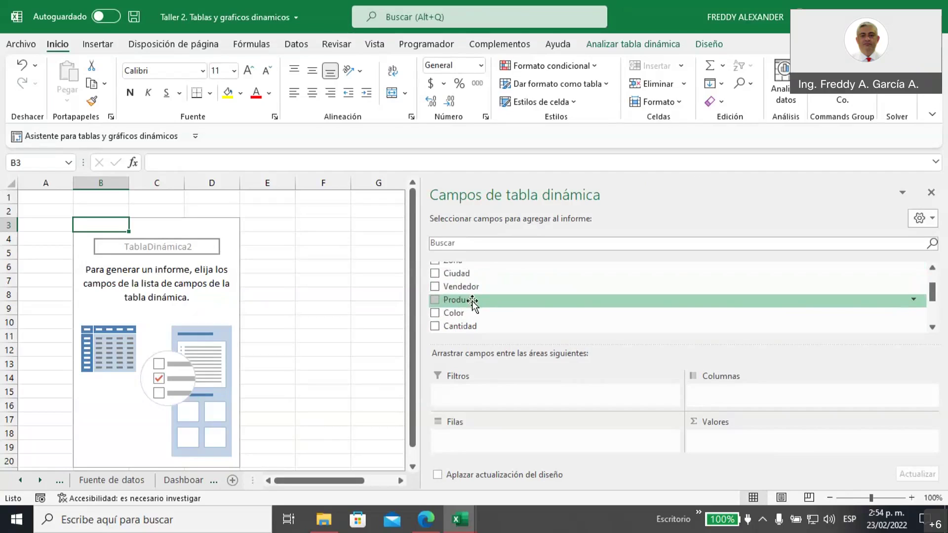
{"action": "left_click", "coordinate": [435, 300]}
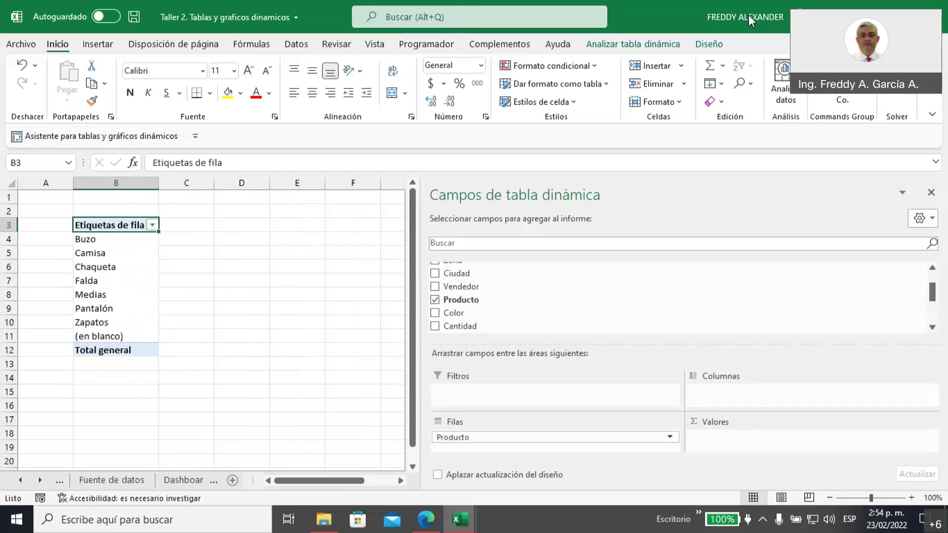
{"action": "key", "text": "ctrl+2"}
{"action": "mouse_move", "coordinate": [370, 193]}
{"action": "left_mouse_down"}
{"action": "mouse_move", "coordinate": [190, 226]}
{"action": "mouse_move", "coordinate": [157, 191]}
{"action": "mouse_move", "coordinate": [64, 191]}
{"action": "mouse_move", "coordinate": [230, 284]}
{"action": "mouse_move", "coordinate": [173, 225]}
{"action": "left_mouse_up"}
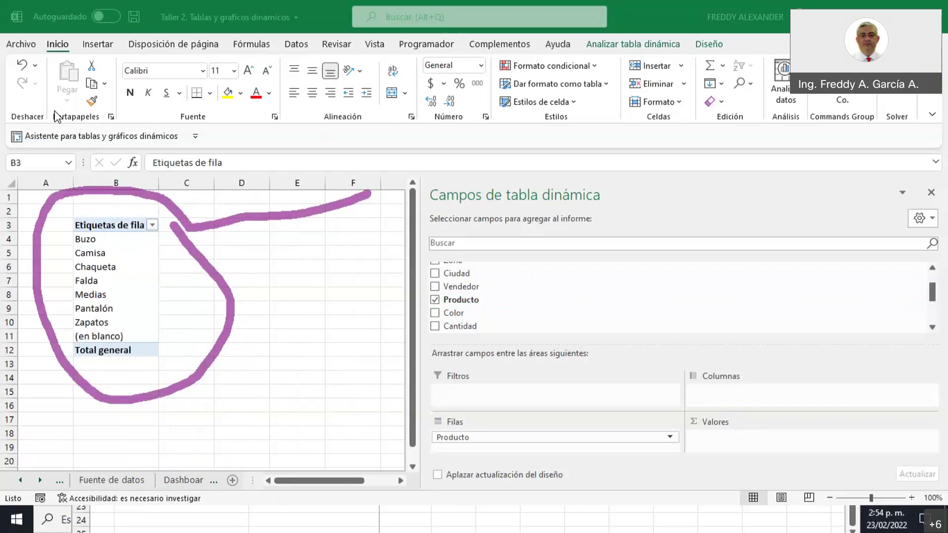
{"action": "key", "text": "Escape"}
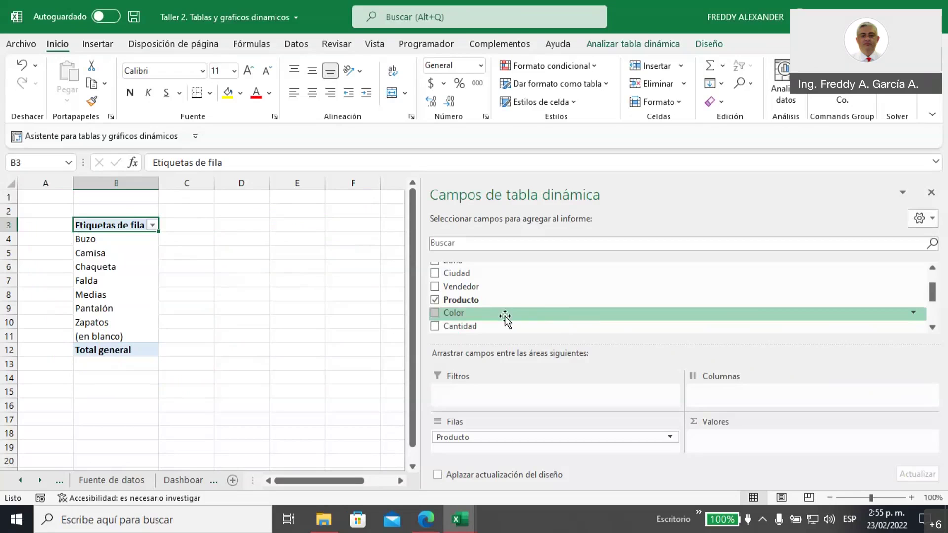
- Add the Zona field to the row area beneath Producto
{"action": "scroll", "coordinate": [505, 318], "scroll_direction": "up", "scroll_amount": 2}
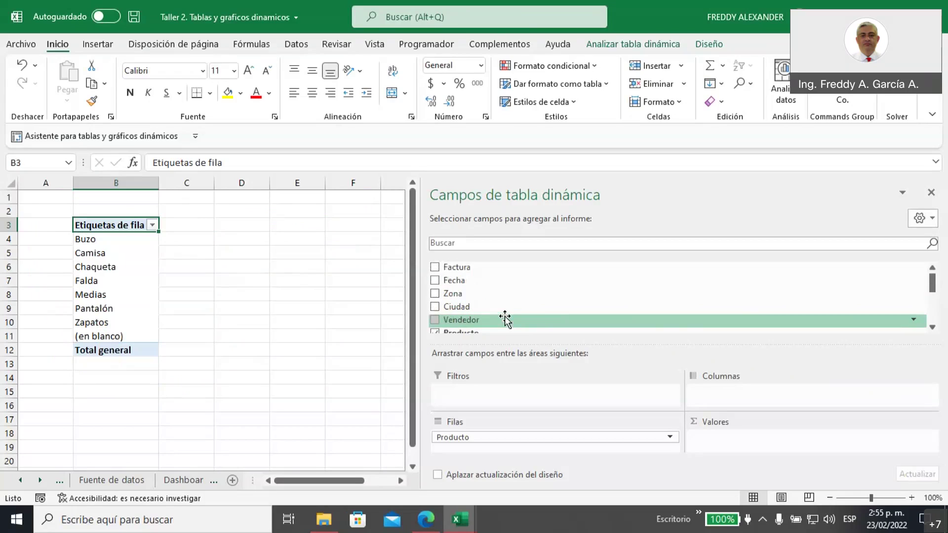
{"action": "scroll", "coordinate": [504, 318], "scroll_direction": "down", "scroll_amount": 4}
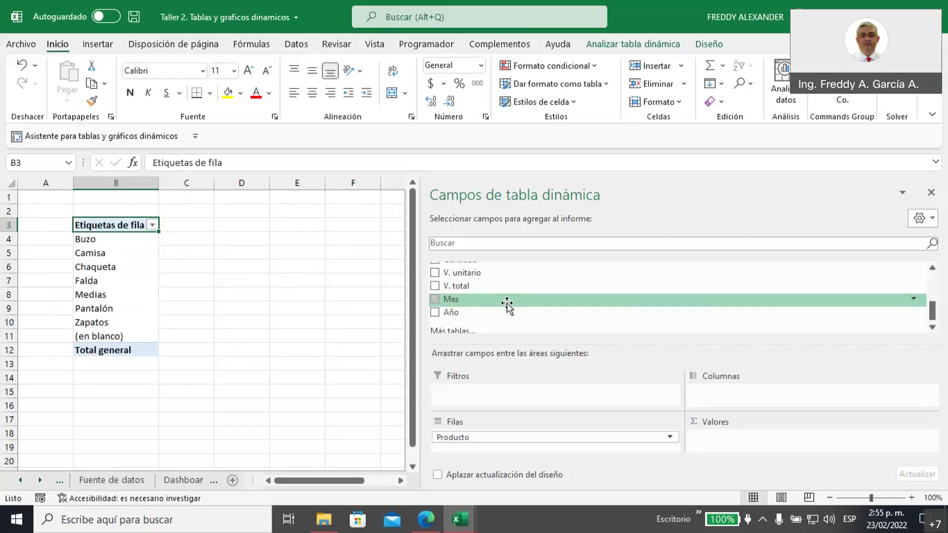
{"action": "scroll", "coordinate": [507, 306], "scroll_direction": "up", "scroll_amount": 1}
{"action": "scroll", "coordinate": [507, 305], "scroll_direction": "up", "scroll_amount": 1}
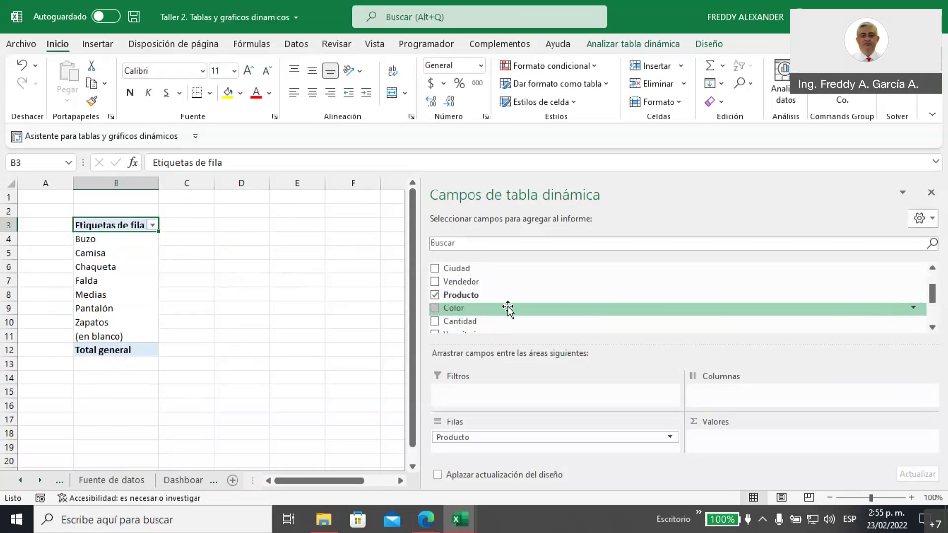
{"action": "scroll", "coordinate": [507, 306], "scroll_direction": "up", "scroll_amount": 1}
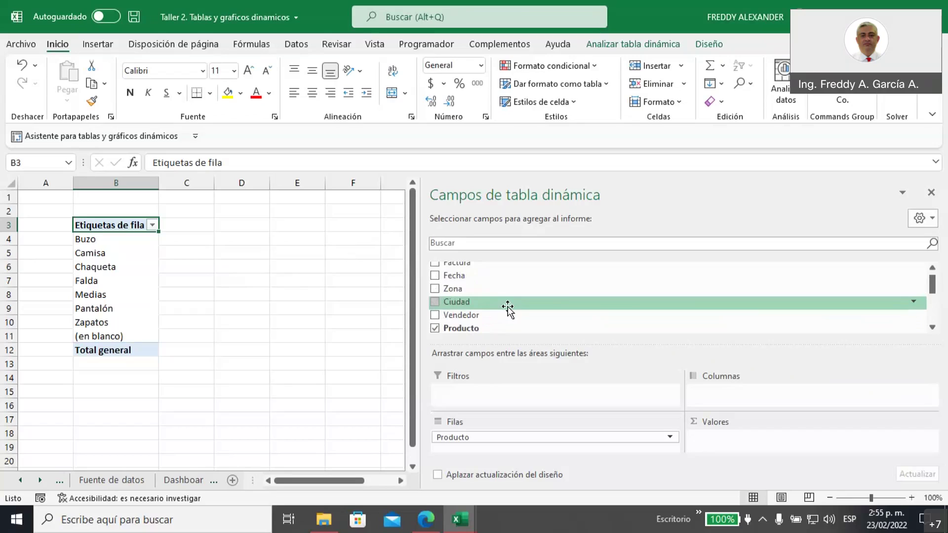
{"action": "scroll", "coordinate": [507, 308], "scroll_direction": "up", "scroll_amount": 1}
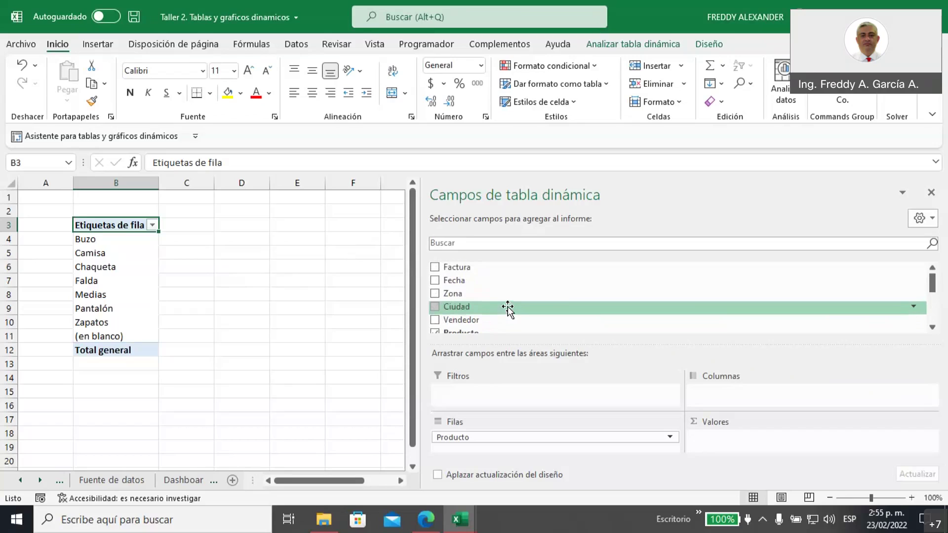
{"action": "left_click", "coordinate": [435, 294]}
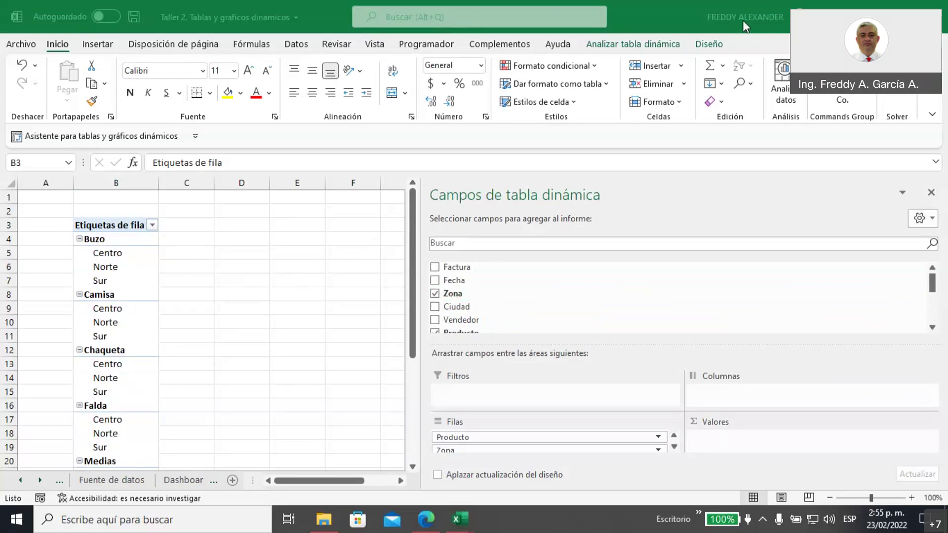
{"action": "mouse_move", "coordinate": [221, 217]}
{"action": "left_mouse_down"}
{"action": "mouse_move", "coordinate": [184, 245]}
{"action": "mouse_move", "coordinate": [134, 254]}
{"action": "mouse_move", "coordinate": [129, 337]}
{"action": "left_mouse_up"}
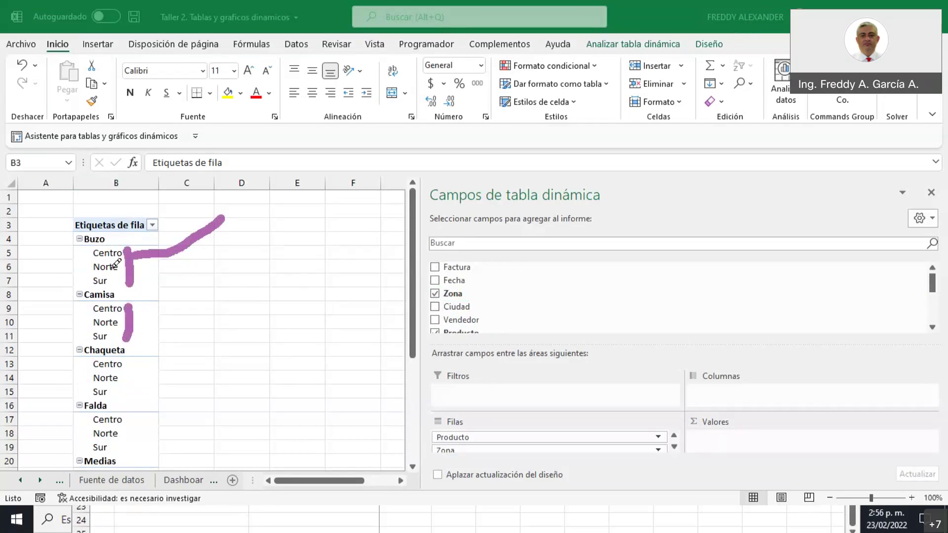
{"action": "left_click_drag", "start_coordinate": [110, 239], "coordinate": [132, 219]}
{"action": "left_click_drag", "start_coordinate": [122, 295], "coordinate": [153, 290]}
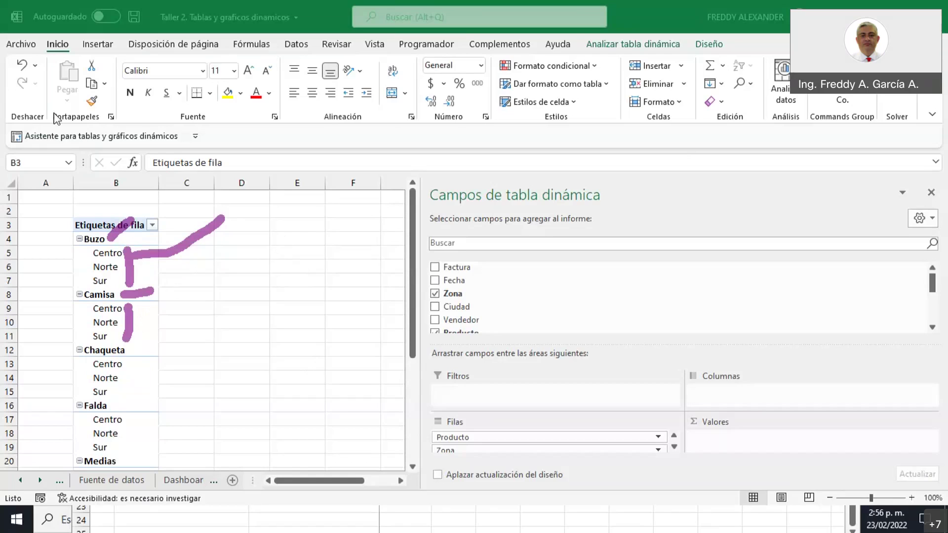
{"action": "key", "text": "Escape"}
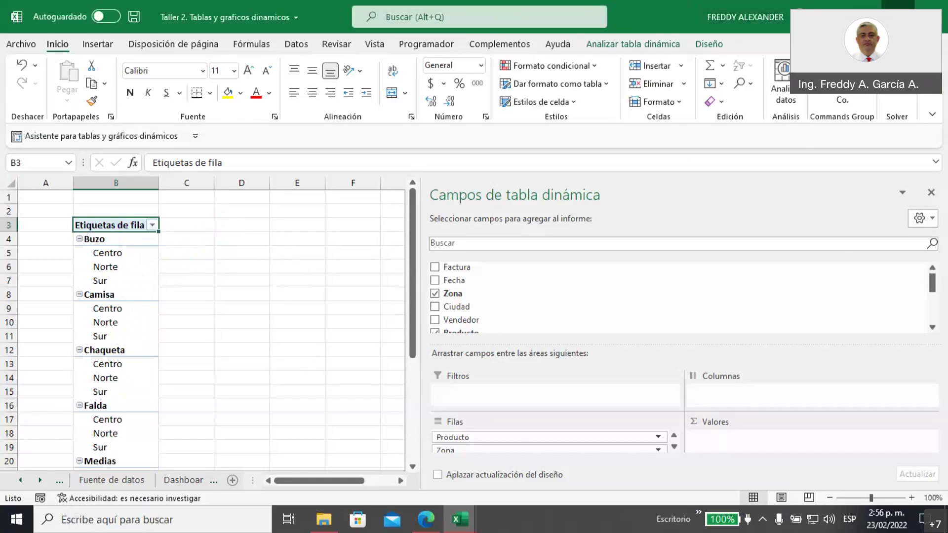
- Enlarge the areas section of the pivot table field pane so that both row fields fit, keeping the window maximized
{"action": "left_click", "coordinate": [914, 5]}
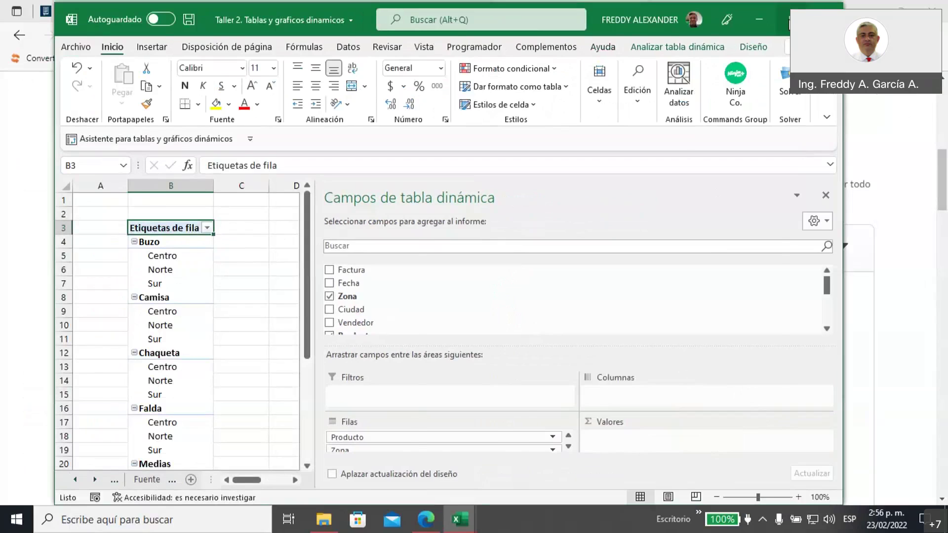
{"action": "left_click", "coordinate": [800, 20]}
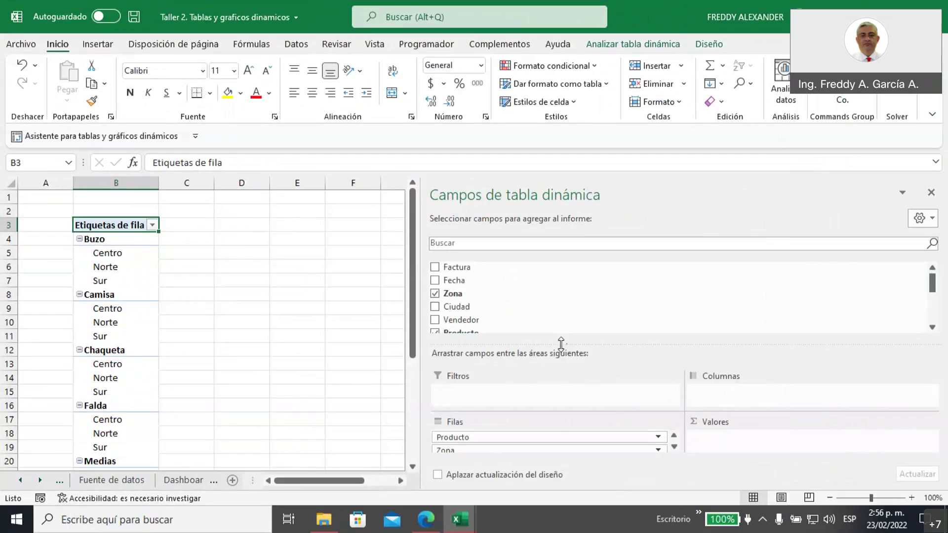
{"action": "left_click_drag", "start_coordinate": [561, 345], "coordinate": [562, 308]}
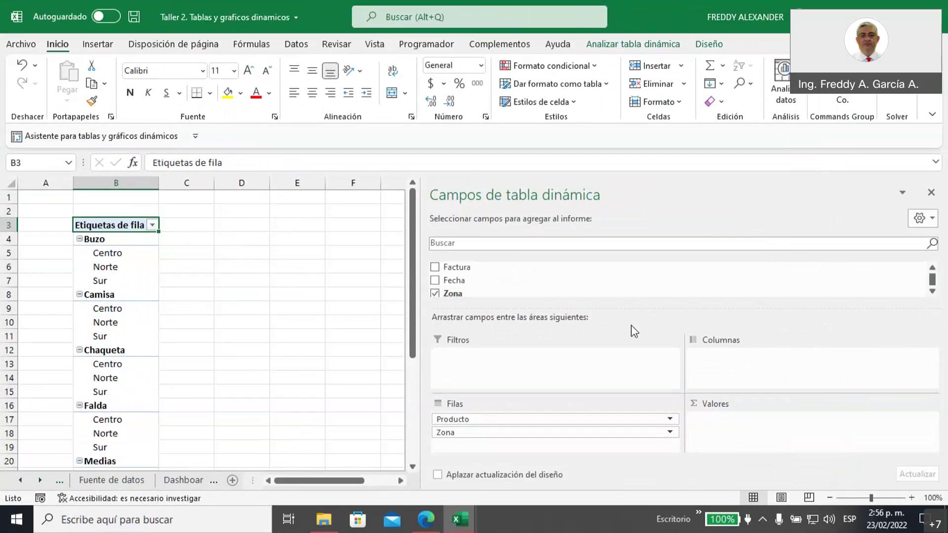
{"action": "left_click", "coordinate": [743, 15]}
{"action": "mouse_move", "coordinate": [385, 300]}
{"action": "left_mouse_down"}
{"action": "mouse_move", "coordinate": [471, 321]}
{"action": "mouse_move", "coordinate": [453, 354]}
{"action": "left_mouse_up"}
{"action": "mouse_move", "coordinate": [653, 296]}
{"action": "left_mouse_down"}
{"action": "mouse_move", "coordinate": [684, 326]}
{"action": "mouse_move", "coordinate": [711, 313]}
{"action": "mouse_move", "coordinate": [760, 354]}
{"action": "left_mouse_up"}
{"action": "left_click_drag", "start_coordinate": [687, 359], "coordinate": [686, 323]}
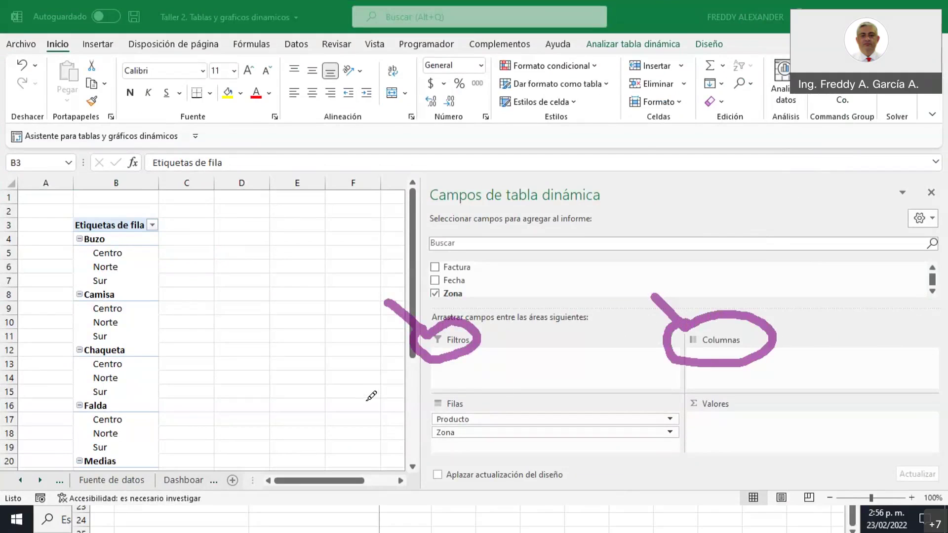
{"action": "mouse_move", "coordinate": [386, 371]}
{"action": "left_mouse_down"}
{"action": "mouse_move", "coordinate": [422, 400]}
{"action": "mouse_move", "coordinate": [491, 397]}
{"action": "mouse_move", "coordinate": [450, 445]}
{"action": "mouse_move", "coordinate": [412, 402]}
{"action": "mouse_move", "coordinate": [425, 401]}
{"action": "left_mouse_up"}
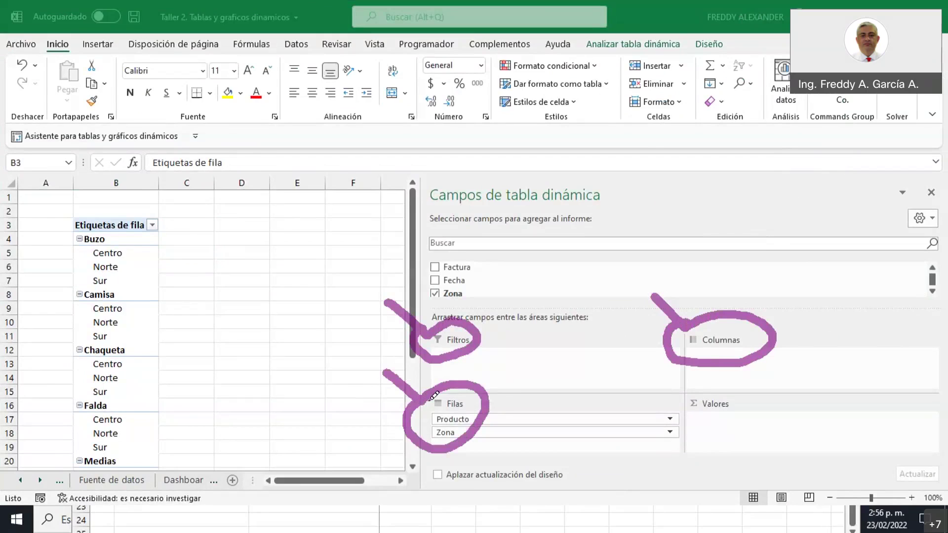
{"action": "left_click_drag", "start_coordinate": [652, 388], "coordinate": [677, 400]}
{"action": "mouse_move", "coordinate": [732, 376]}
{"action": "left_mouse_down"}
{"action": "mouse_move", "coordinate": [684, 434]}
{"action": "mouse_move", "coordinate": [691, 416]}
{"action": "left_mouse_up"}
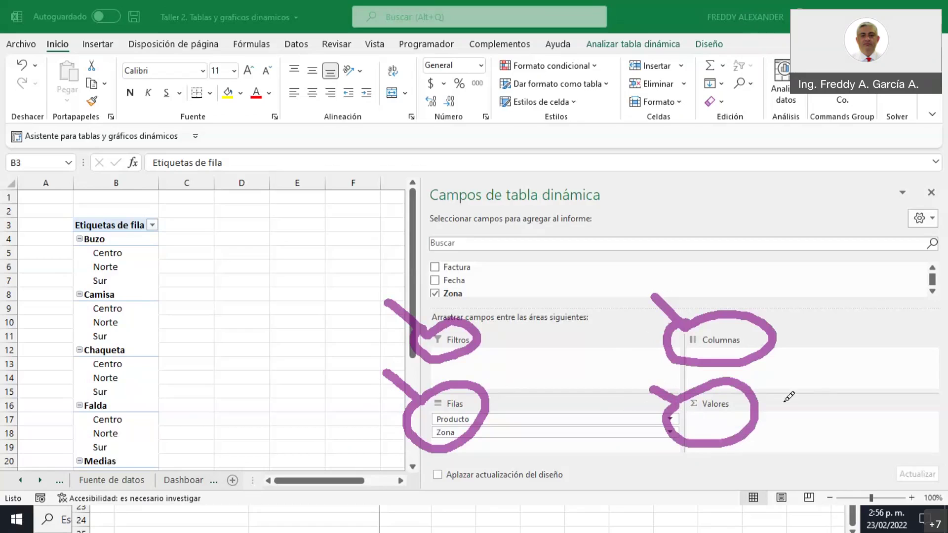
{"action": "mouse_move", "coordinate": [802, 384]}
{"action": "left_mouse_down"}
{"action": "mouse_move", "coordinate": [832, 384]}
{"action": "mouse_move", "coordinate": [795, 388]}
{"action": "mouse_move", "coordinate": [832, 432]}
{"action": "left_mouse_up"}
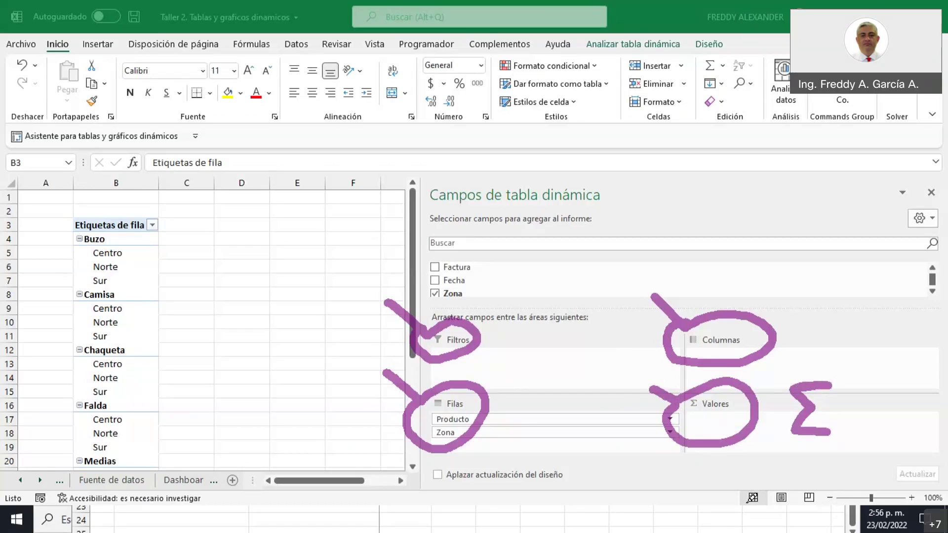
{"action": "mouse_move", "coordinate": [568, 399]}
{"action": "left_mouse_down"}
{"action": "mouse_move", "coordinate": [505, 422]}
{"action": "mouse_move", "coordinate": [538, 430]}
{"action": "left_mouse_up"}
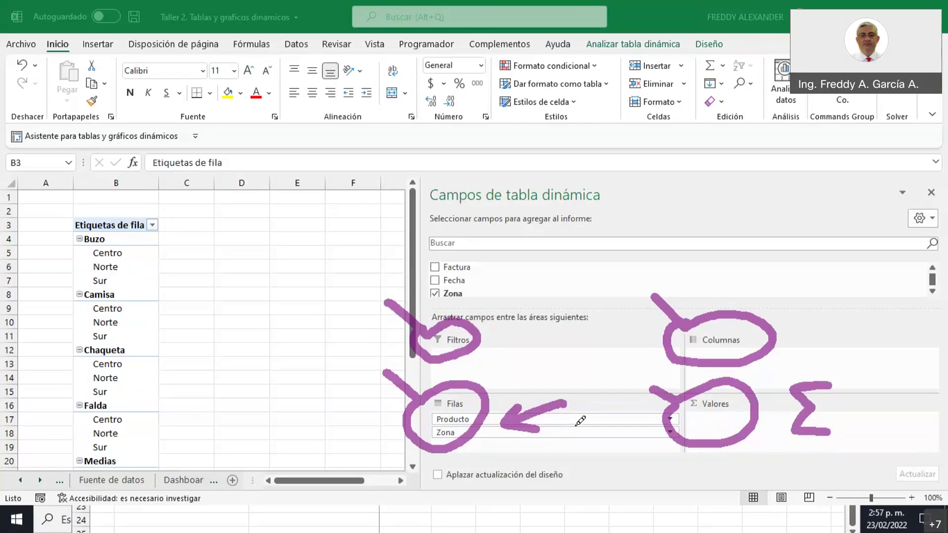
{"action": "mouse_move", "coordinate": [575, 428]}
{"action": "left_mouse_down"}
{"action": "mouse_move", "coordinate": [590, 378]}
{"action": "mouse_move", "coordinate": [657, 355]}
{"action": "mouse_move", "coordinate": [626, 341]}
{"action": "mouse_move", "coordinate": [617, 379]}
{"action": "left_mouse_up"}
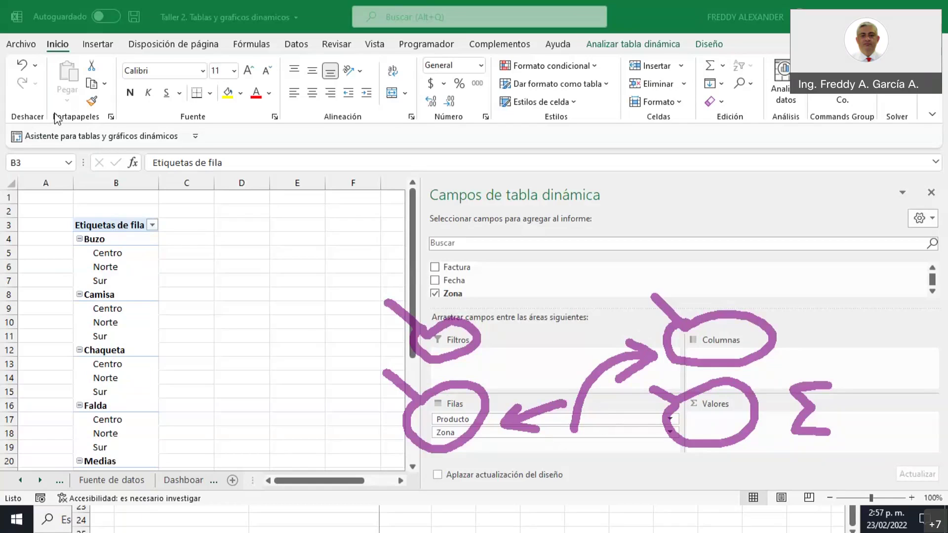
{"action": "key", "text": "Escape"}
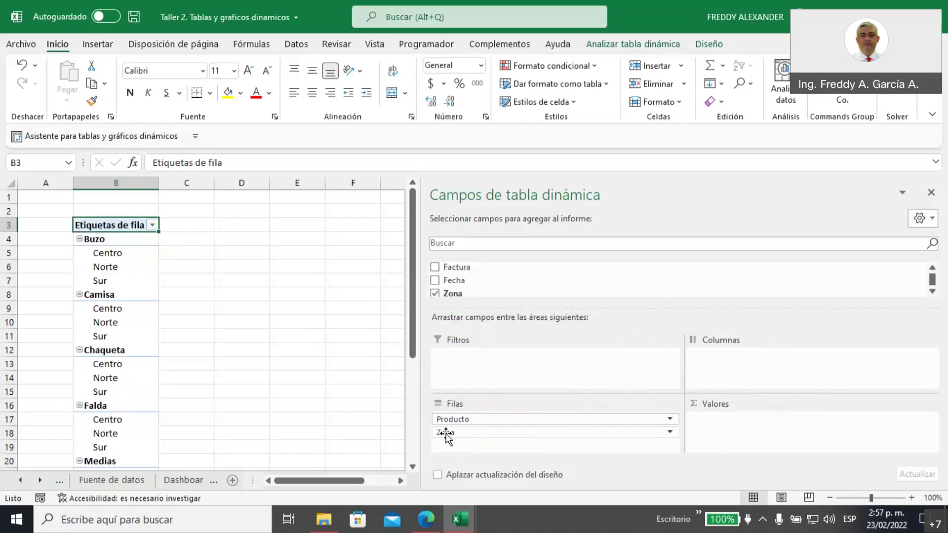
- Move Zona to the column area, then swap it with Producto, narrowing the field pane to fit the pivot table
{"action": "left_click_drag", "start_coordinate": [446, 435], "coordinate": [709, 365]}
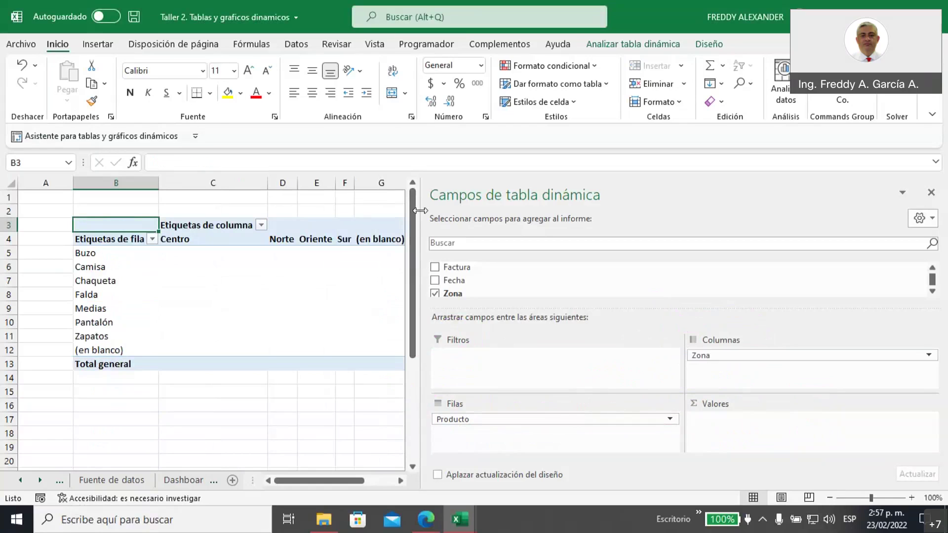
{"action": "left_click_drag", "start_coordinate": [420, 210], "coordinate": [496, 226]}
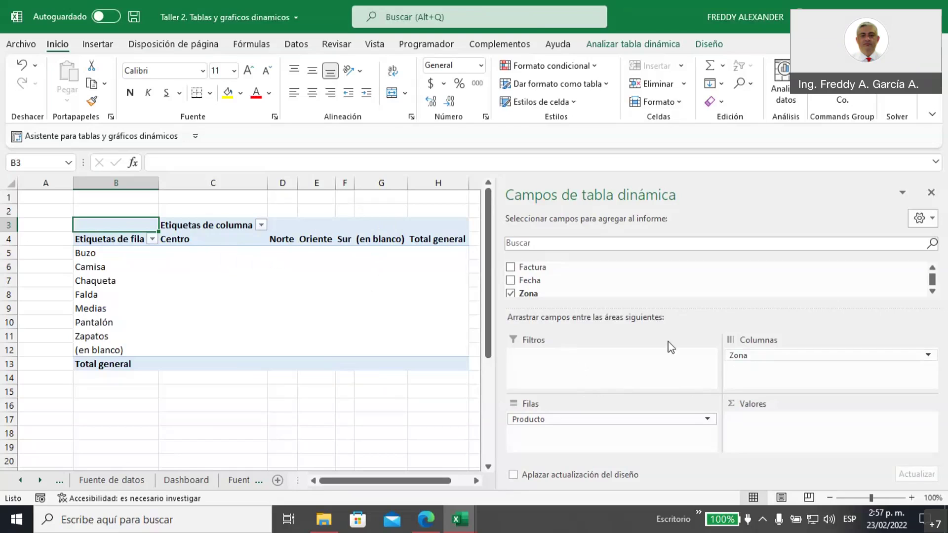
{"action": "mouse_move", "coordinate": [734, 356]}
{"action": "left_mouse_down"}
{"action": "mouse_move", "coordinate": [535, 447]}
{"action": "mouse_move", "coordinate": [528, 424]}
{"action": "mouse_move", "coordinate": [745, 359]}
{"action": "left_mouse_up"}
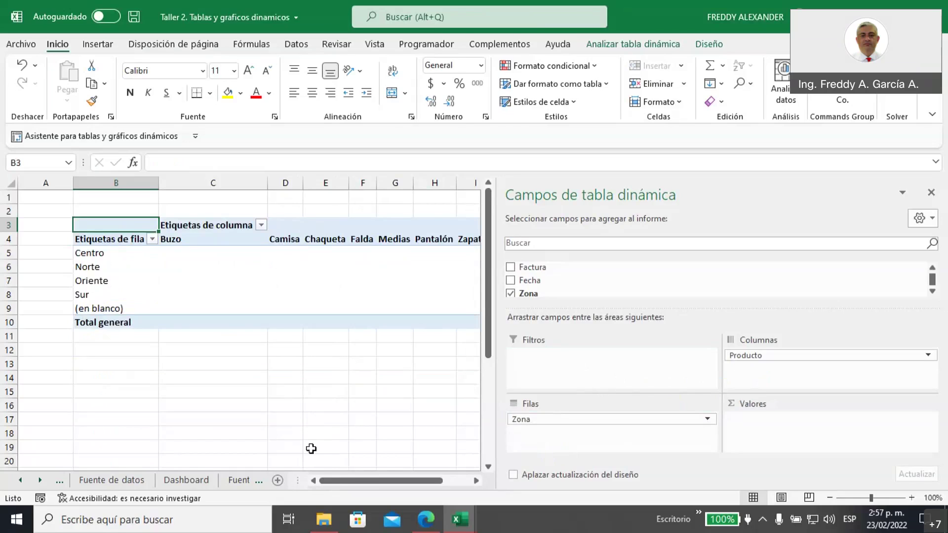
{"action": "left_click_drag", "start_coordinate": [496, 313], "coordinate": [625, 293]}
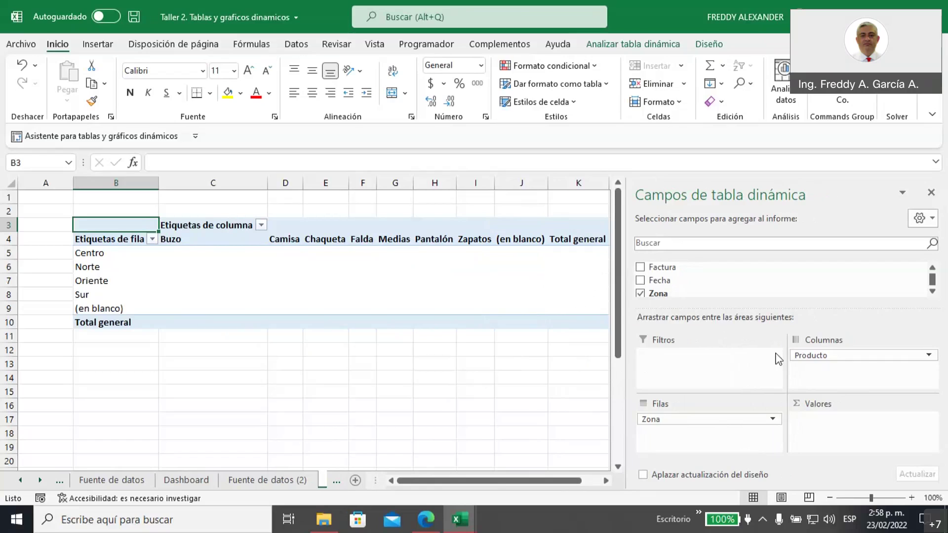
- Remove Producto from the pivot table and replace Zona with Ciudad in the row area, using an enlarged field list
{"action": "left_click_drag", "start_coordinate": [814, 362], "coordinate": [388, 369]}
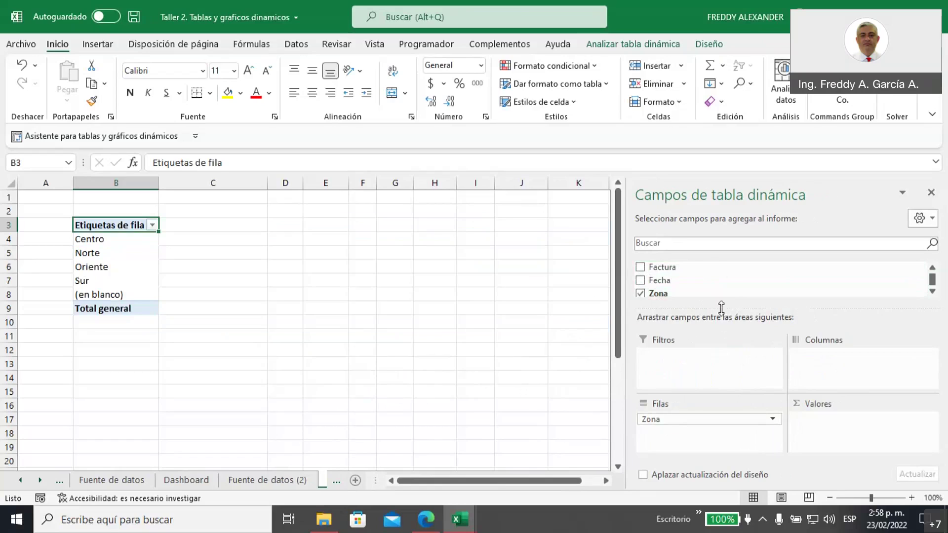
{"action": "left_click_drag", "start_coordinate": [722, 310], "coordinate": [724, 379]}
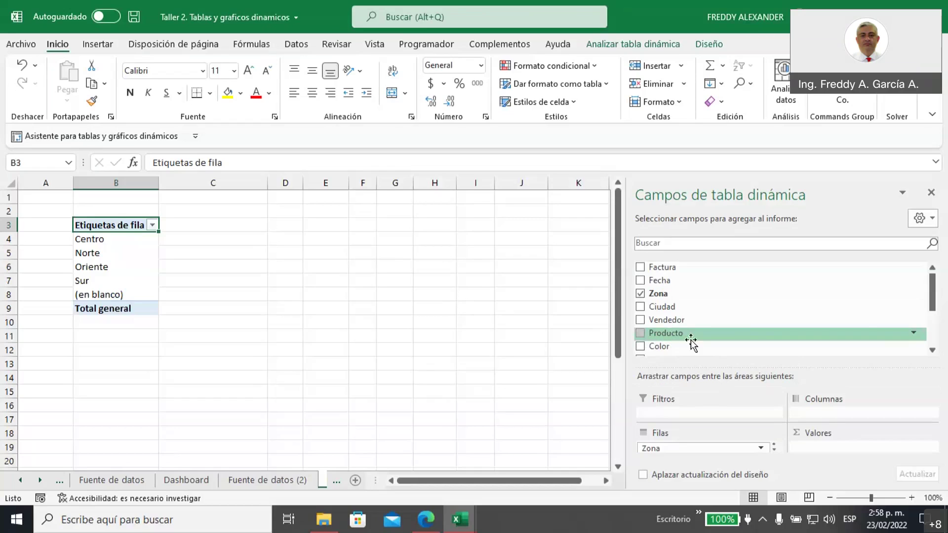
{"action": "scroll", "coordinate": [701, 337], "scroll_direction": "down", "scroll_amount": 2}
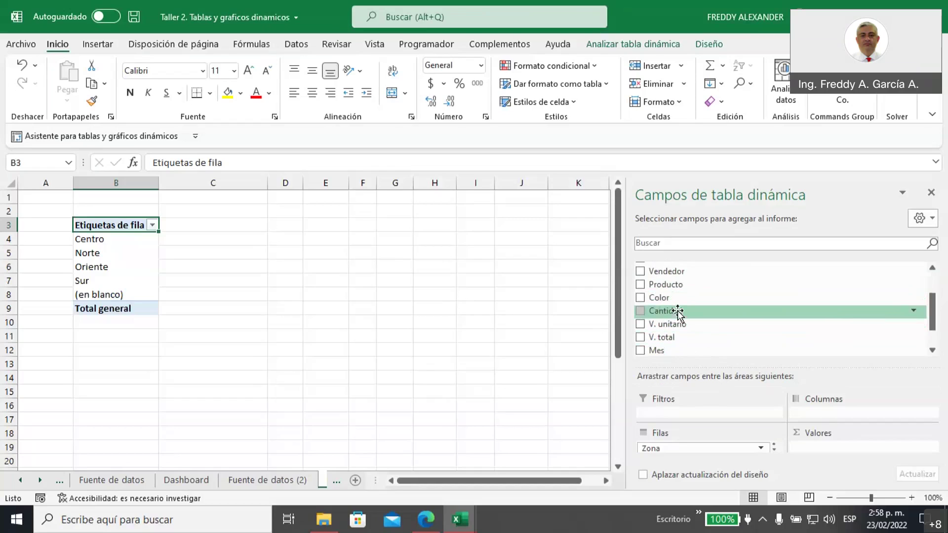
{"action": "scroll", "coordinate": [678, 313], "scroll_direction": "up", "scroll_amount": 1}
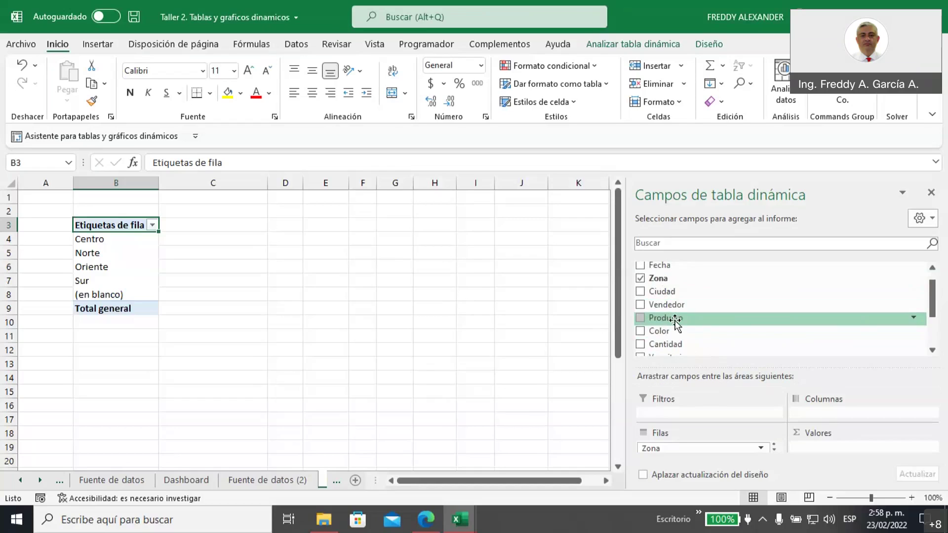
{"action": "left_click", "coordinate": [641, 292]}
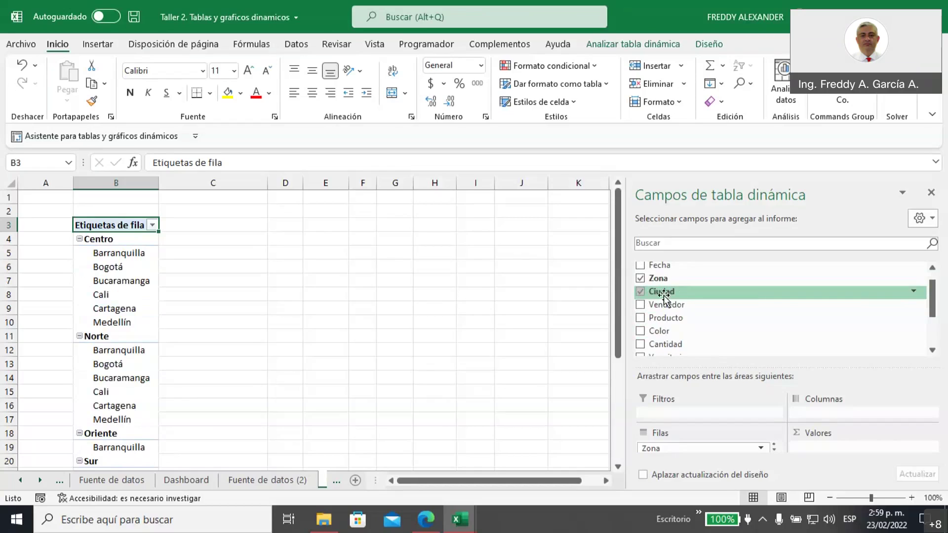
{"action": "left_click", "coordinate": [640, 278]}
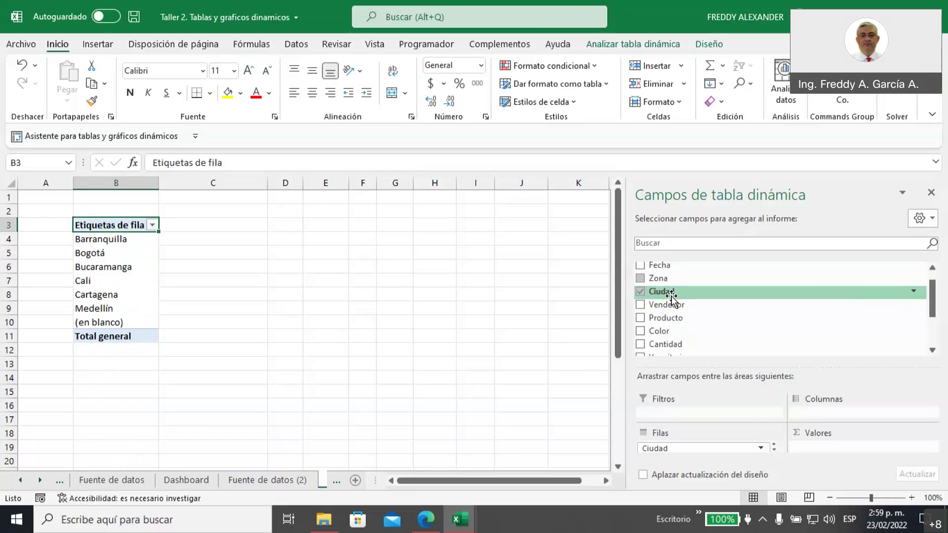
- Try Producto as a second row field under Ciudad, then place it in the column area instead
{"action": "left_click", "coordinate": [640, 319]}
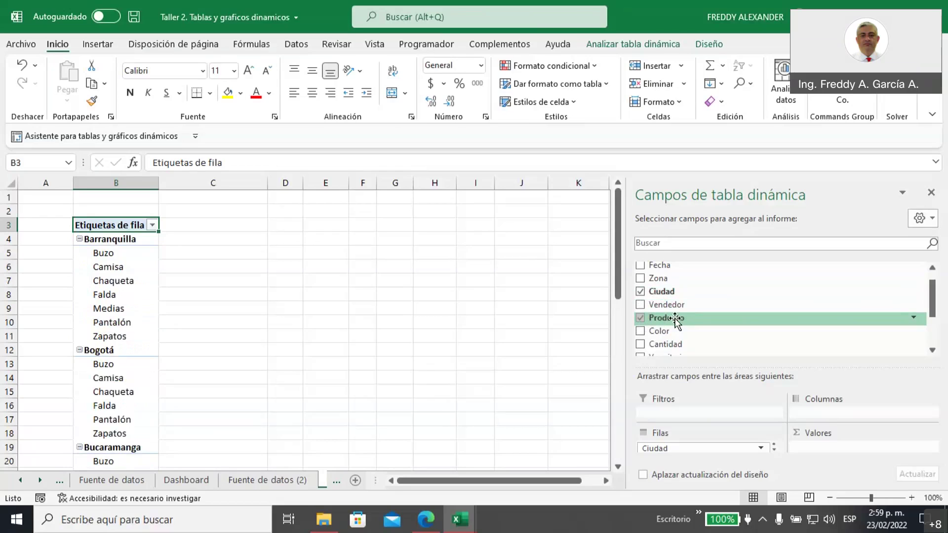
{"action": "left_click", "coordinate": [641, 319]}
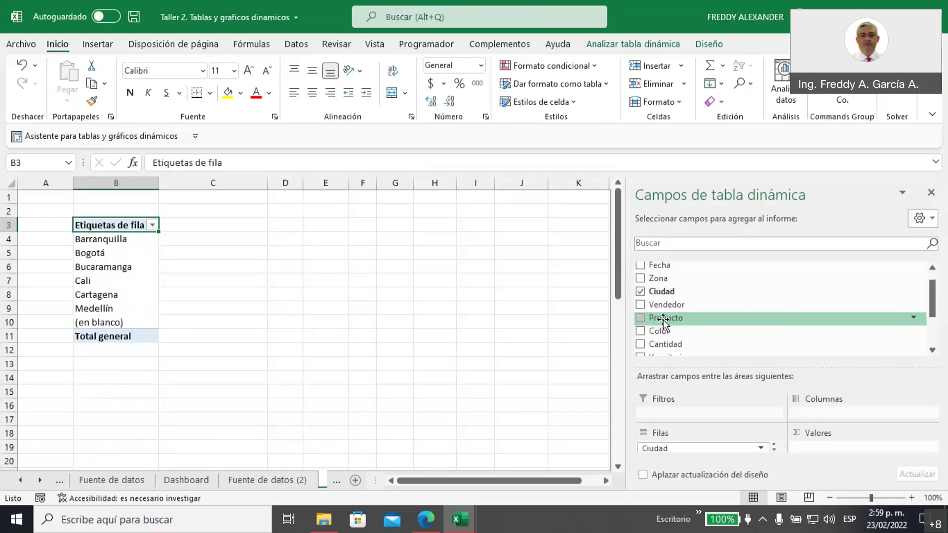
{"action": "left_click_drag", "start_coordinate": [662, 323], "coordinate": [825, 412]}
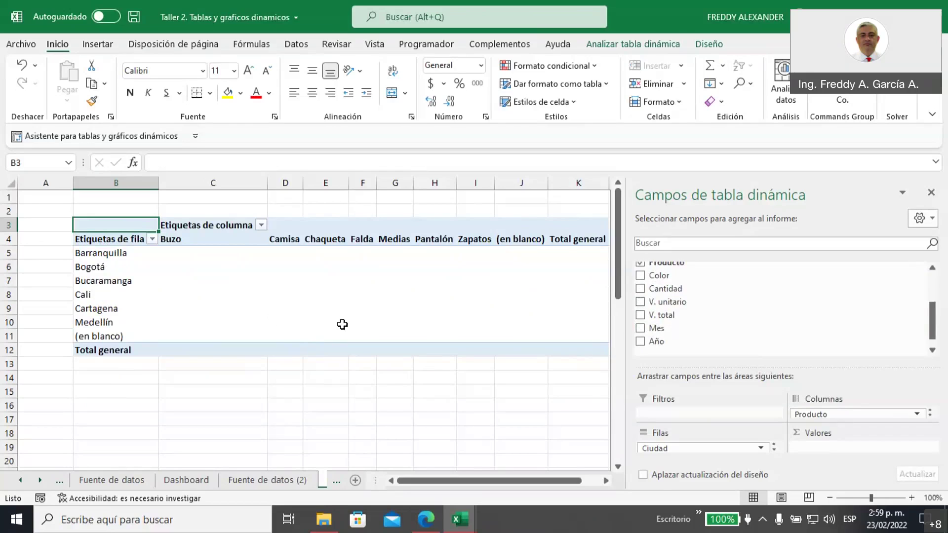
- Check which years the Año column's filter offers in the sales table on Fuente de datos (2), and return to Hoja2
{"action": "left_click", "coordinate": [269, 481]}
{"action": "left_click", "coordinate": [568, 213]}
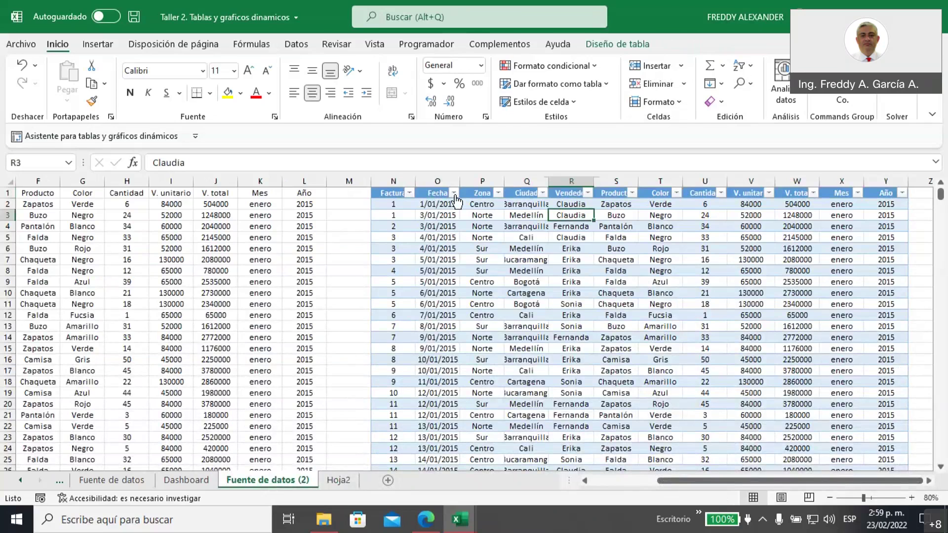
{"action": "left_click", "coordinate": [911, 497]}
{"action": "left_click", "coordinate": [911, 497]}
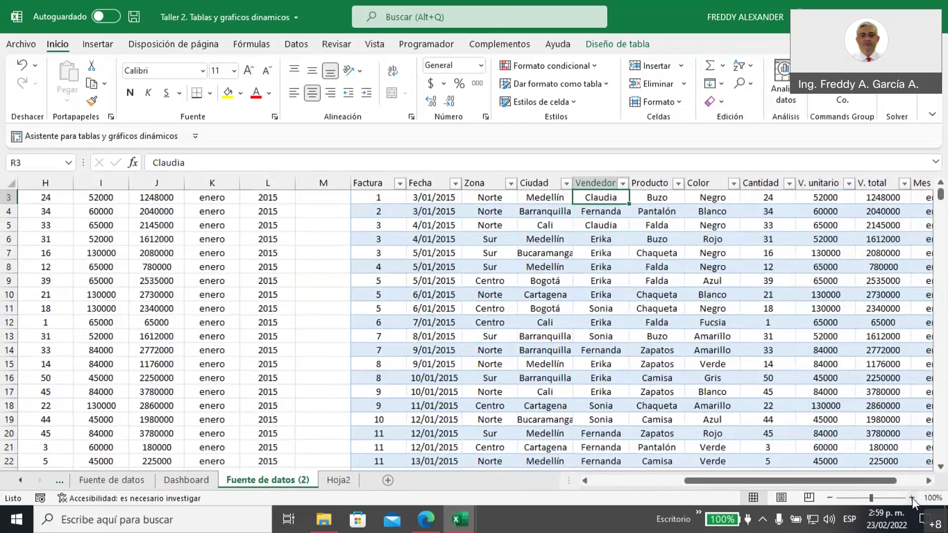
{"action": "left_click", "coordinate": [911, 497]}
{"action": "scroll", "coordinate": [743, 250], "scroll_direction": "right", "scroll_amount": 3}
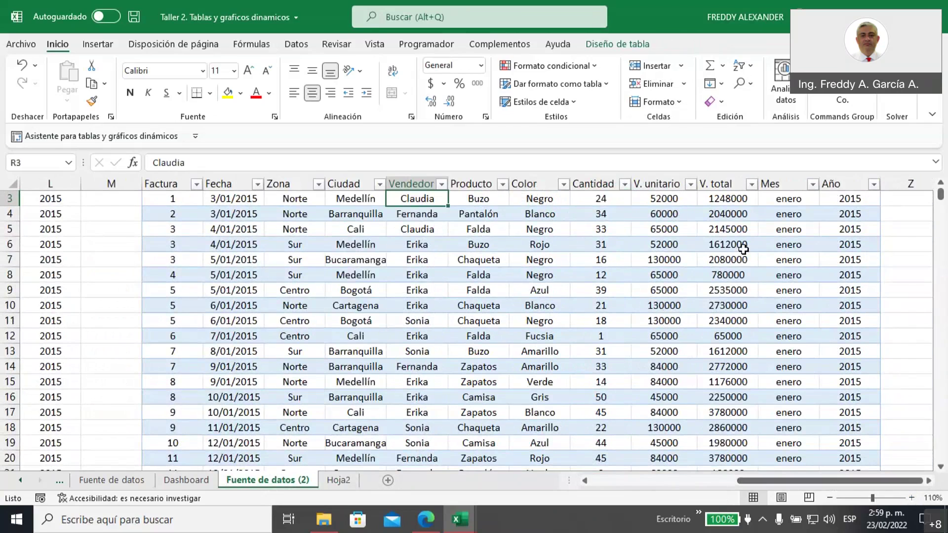
{"action": "left_click", "coordinate": [875, 184]}
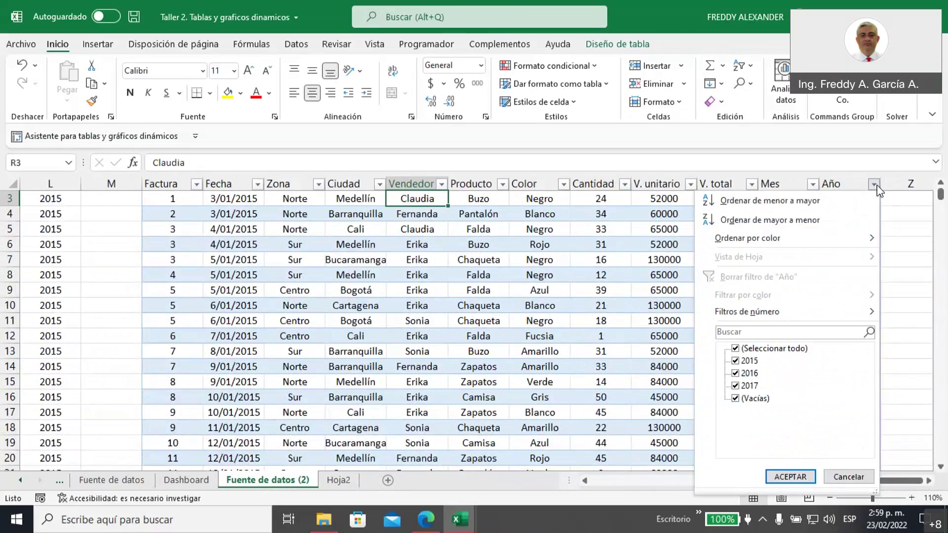
{"action": "left_click", "coordinate": [875, 184]}
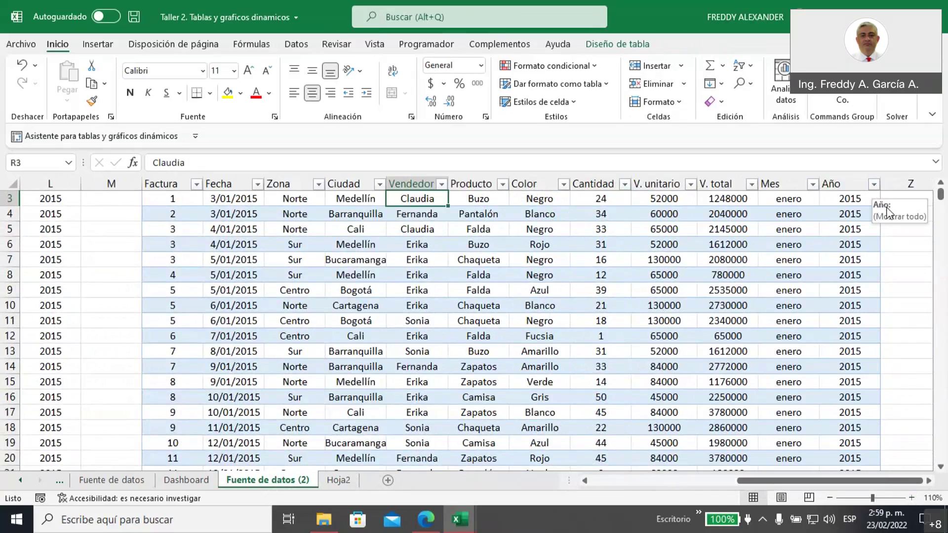
{"action": "left_click", "coordinate": [338, 478]}
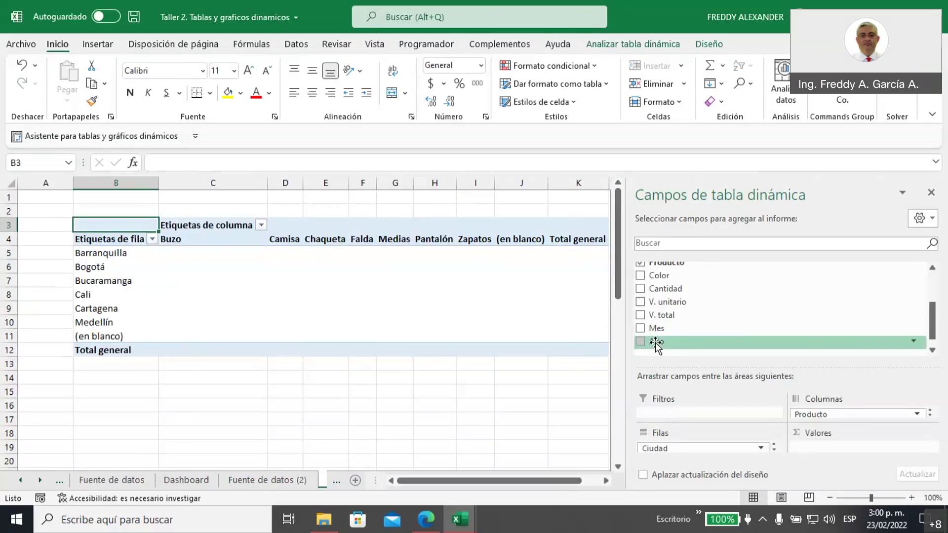
- Add the Año field to the pivot table's filter area
{"action": "left_click_drag", "start_coordinate": [655, 342], "coordinate": [658, 411]}
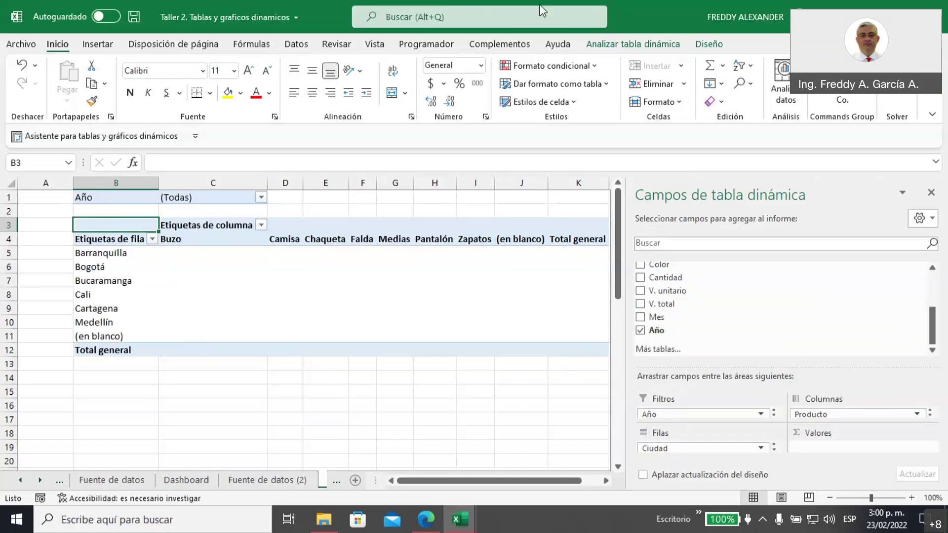
{"action": "mouse_move", "coordinate": [400, 210]}
{"action": "left_mouse_down"}
{"action": "mouse_move", "coordinate": [309, 199]}
{"action": "mouse_move", "coordinate": [271, 180]}
{"action": "mouse_move", "coordinate": [70, 182]}
{"action": "mouse_move", "coordinate": [59, 206]}
{"action": "mouse_move", "coordinate": [284, 209]}
{"action": "mouse_move", "coordinate": [297, 197]}
{"action": "left_mouse_up"}
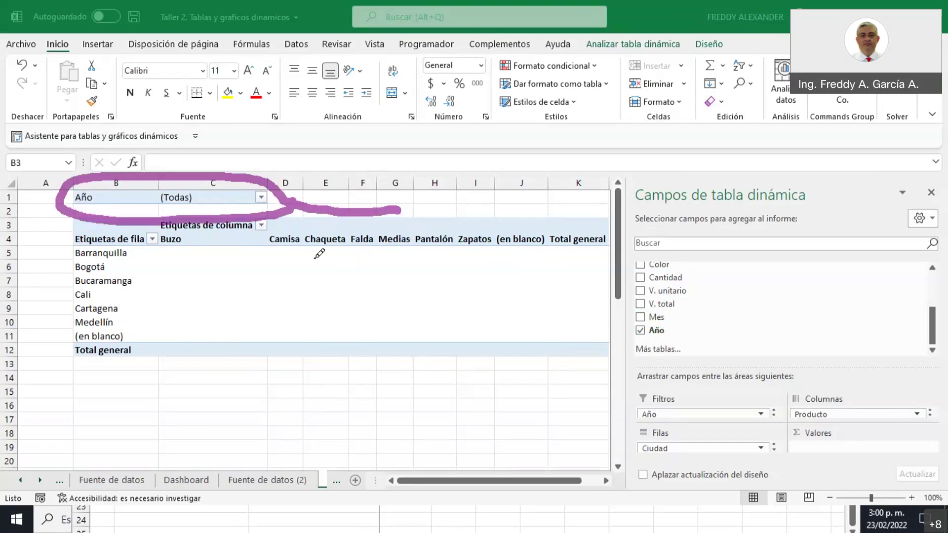
{"action": "key", "text": "Escape"}
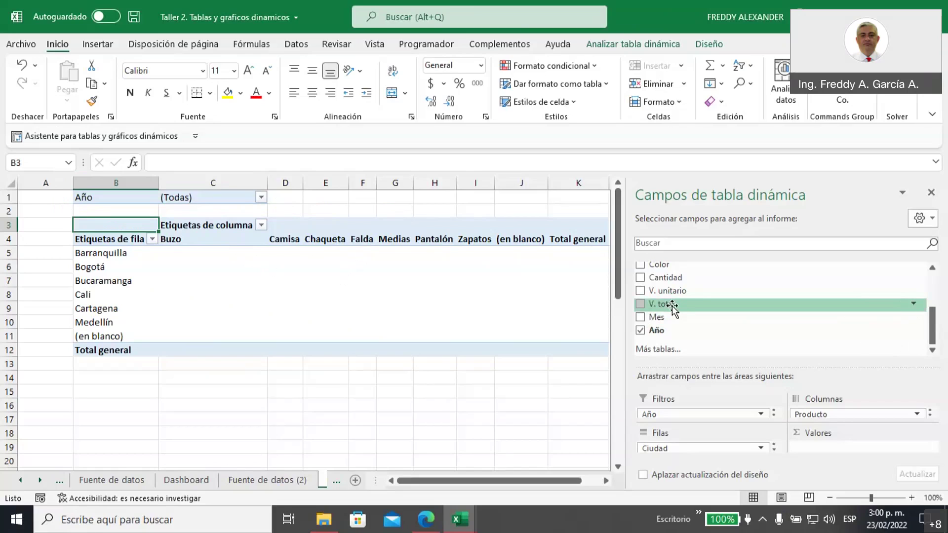
- Add V. total to the values area as a sum and select the city-by-product amounts in C5:I10
{"action": "left_click_drag", "start_coordinate": [672, 306], "coordinate": [814, 449]}
{"action": "left_click_drag", "start_coordinate": [251, 255], "coordinate": [533, 322]}
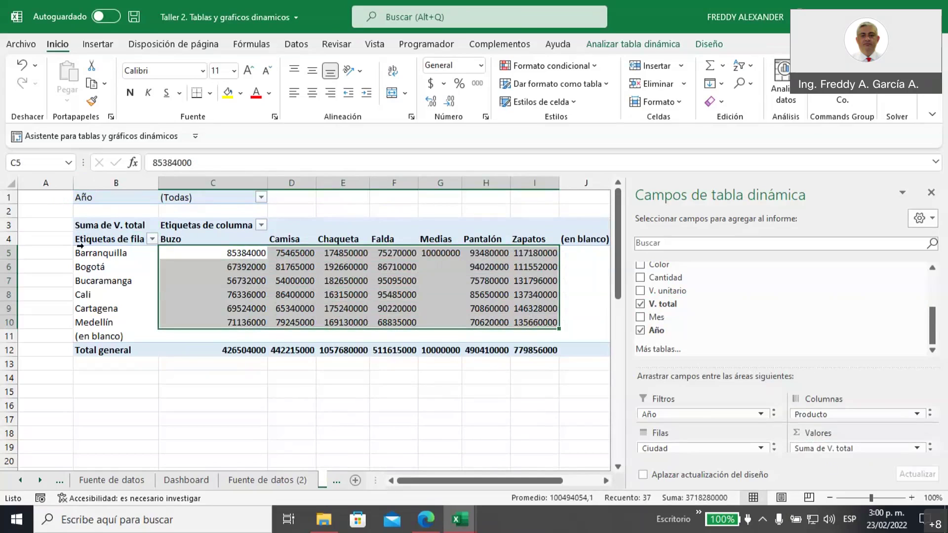
- Examine the Barranquilla row, the Camisa column, the cell where they cross, and the Total general column of the pivot table
{"action": "left_click", "coordinate": [10, 253]}
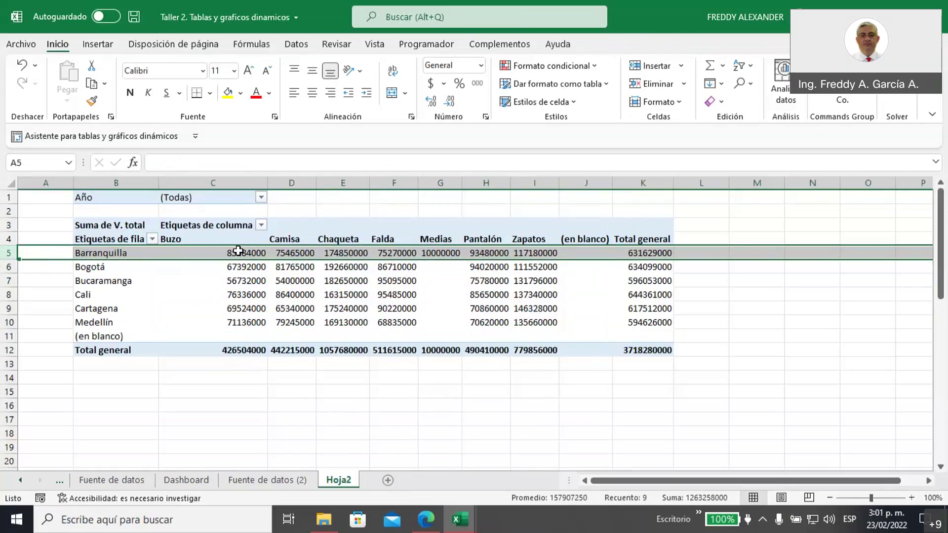
{"action": "left_click", "coordinate": [289, 183]}
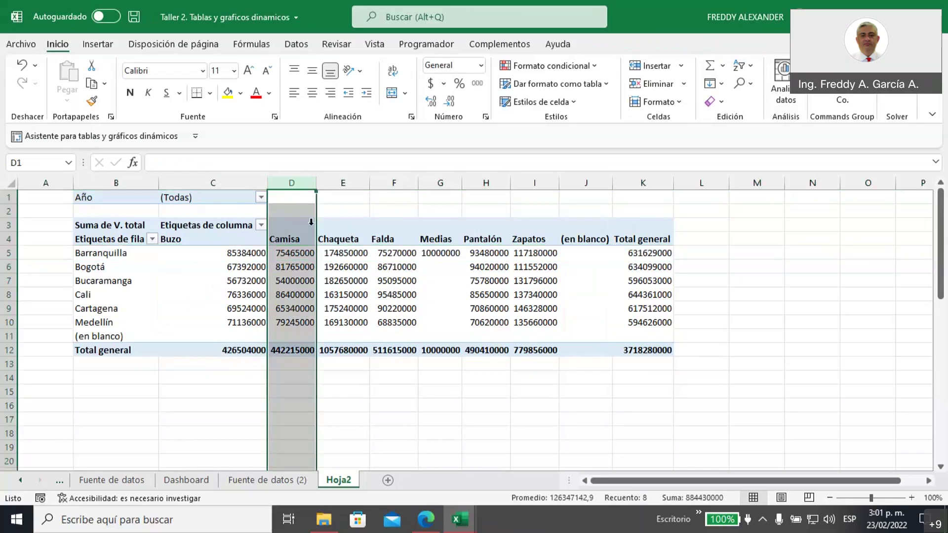
{"action": "left_click", "coordinate": [291, 253]}
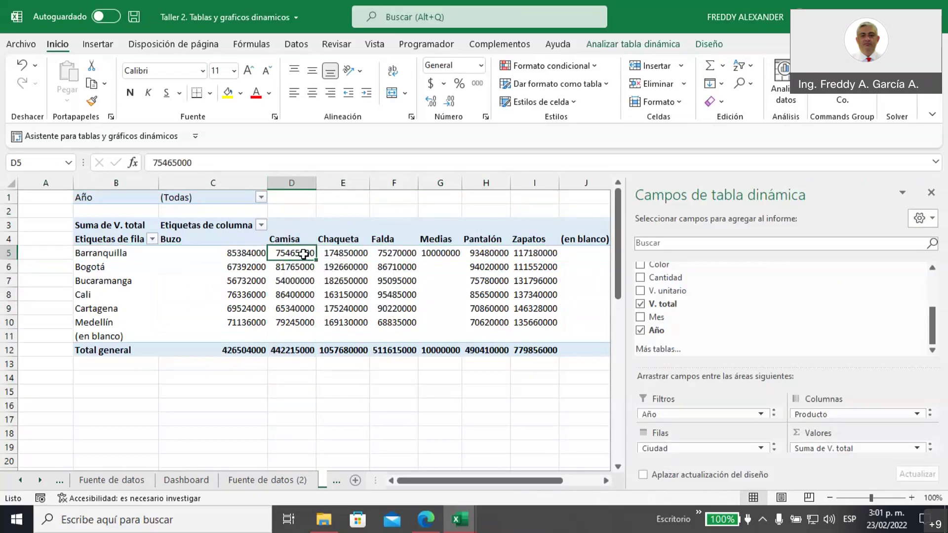
{"action": "mouse_move", "coordinate": [304, 254]}
{"action": "mouse_move", "coordinate": [439, 485]}
{"action": "left_mouse_down"}
{"action": "mouse_move", "coordinate": [472, 485]}
{"action": "mouse_move", "coordinate": [450, 480]}
{"action": "left_mouse_up"}
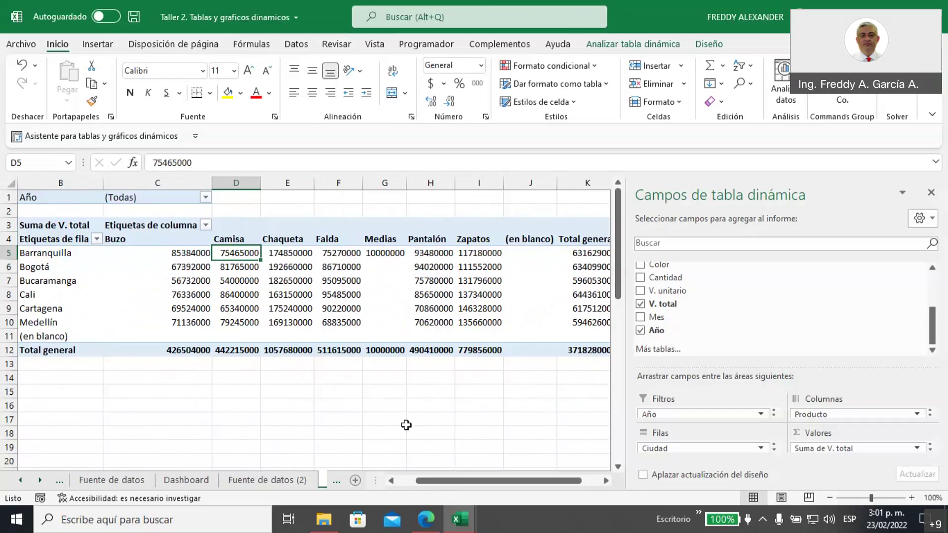
{"action": "left_click_drag", "start_coordinate": [446, 482], "coordinate": [434, 482]}
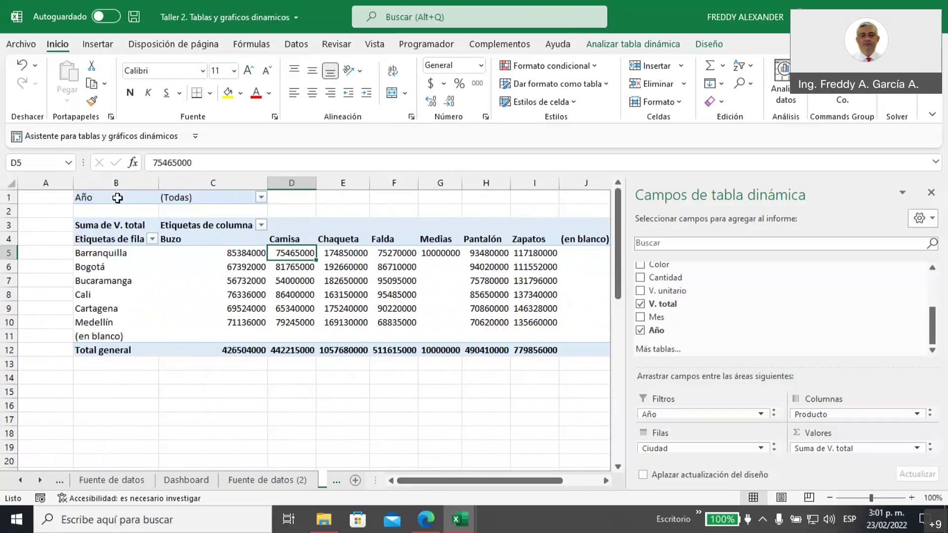
- Filter the pivot table by the year 2015 in the Año report filter
{"action": "left_click", "coordinate": [261, 199]}
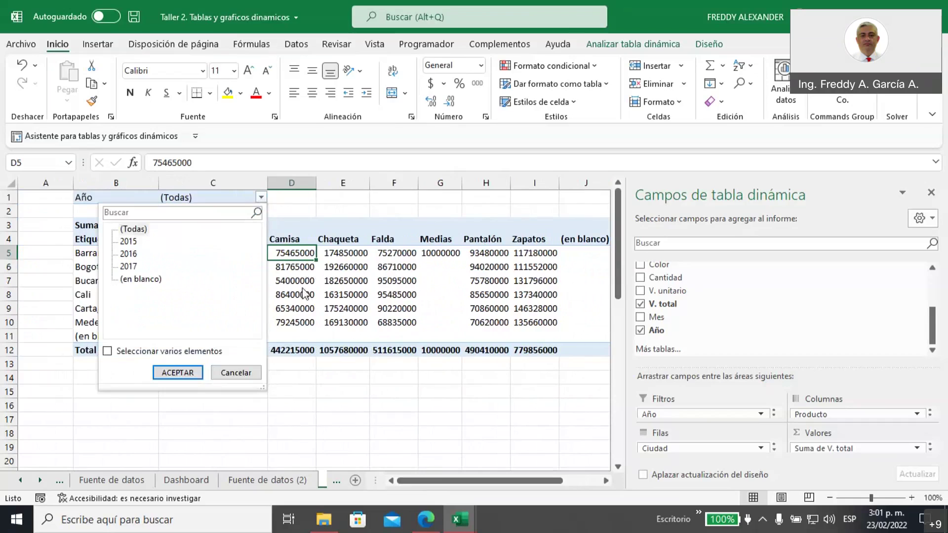
{"action": "left_click", "coordinate": [318, 399]}
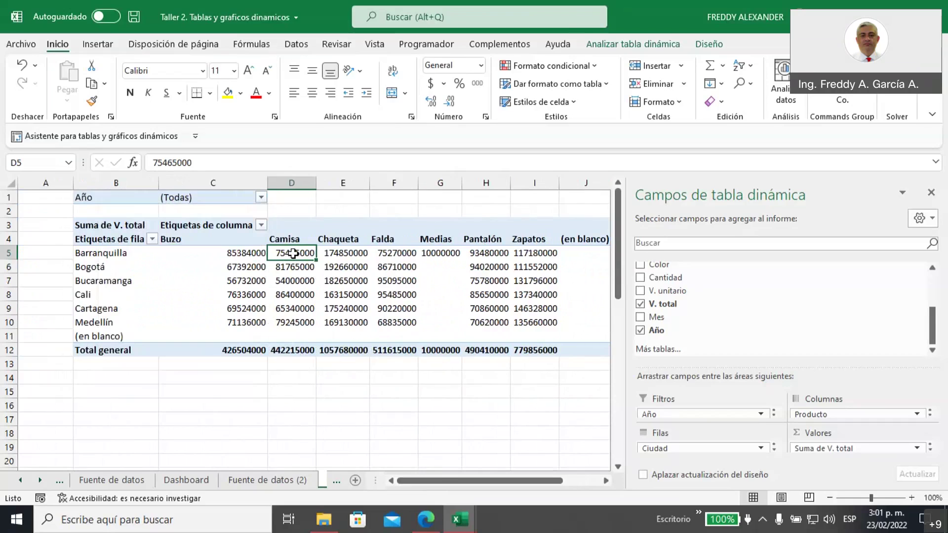
{"action": "mouse_move", "coordinate": [293, 253]}
{"action": "mouse_move", "coordinate": [305, 339]}
{"action": "left_click", "coordinate": [260, 198]}
{"action": "left_click", "coordinate": [128, 240]}
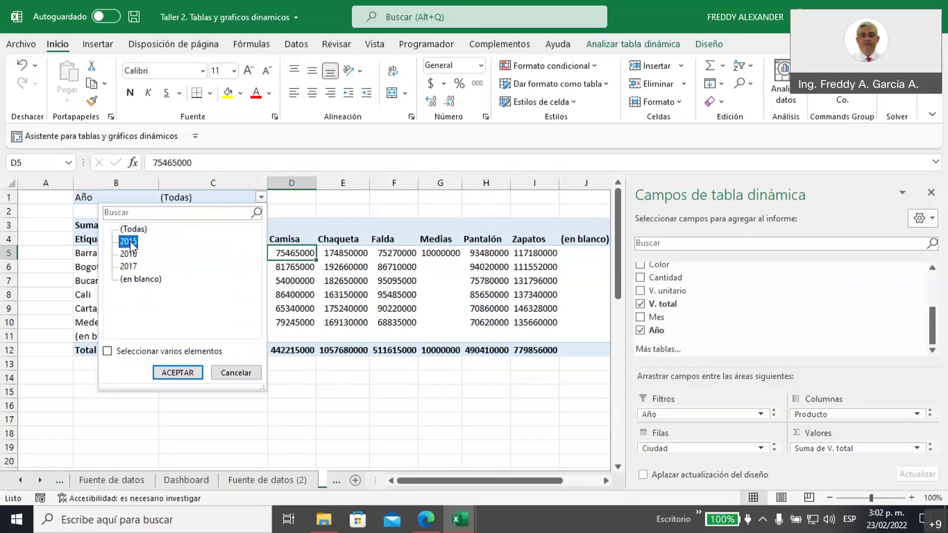
{"action": "left_click", "coordinate": [181, 373]}
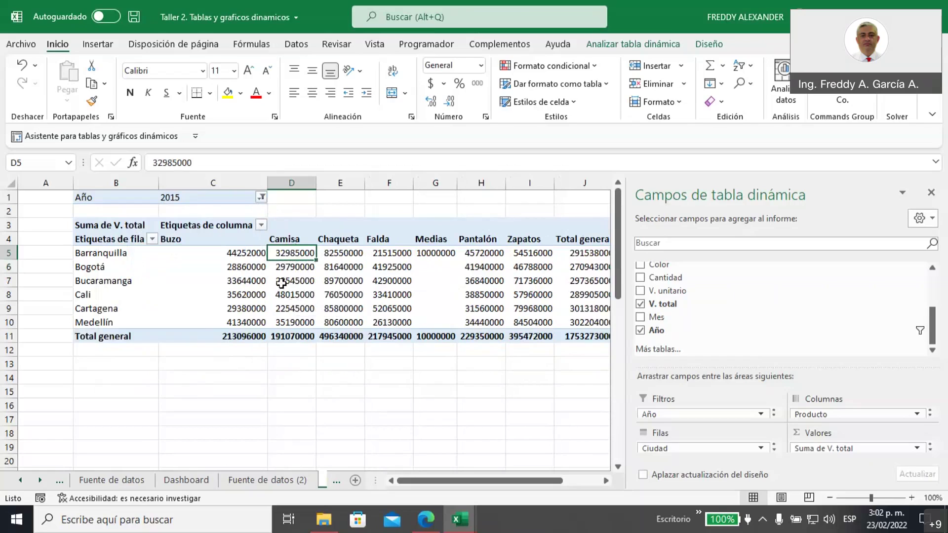
{"action": "mouse_move", "coordinate": [285, 294]}
- Reset the pivot table's Año filter to (Todas)
{"action": "left_click", "coordinate": [260, 197]}
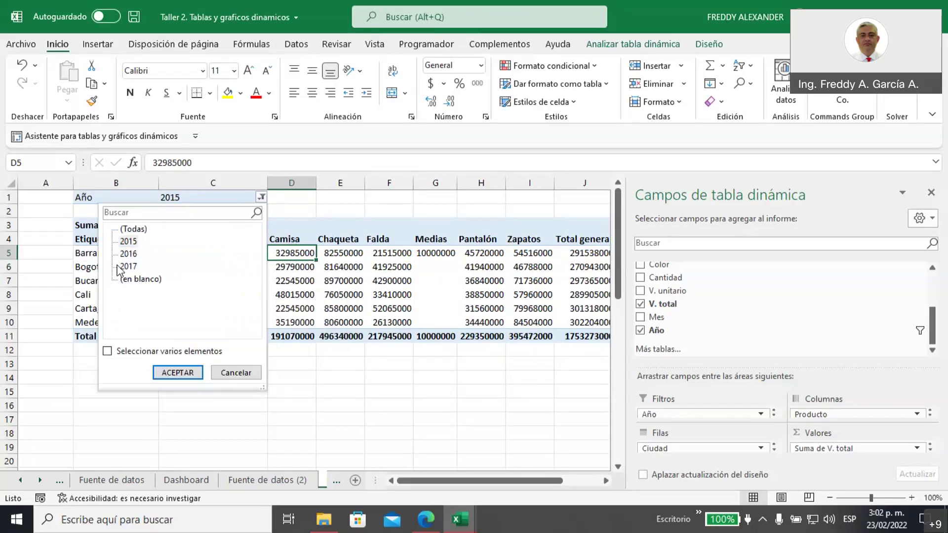
{"action": "left_click", "coordinate": [133, 229]}
{"action": "left_click", "coordinate": [177, 373]}
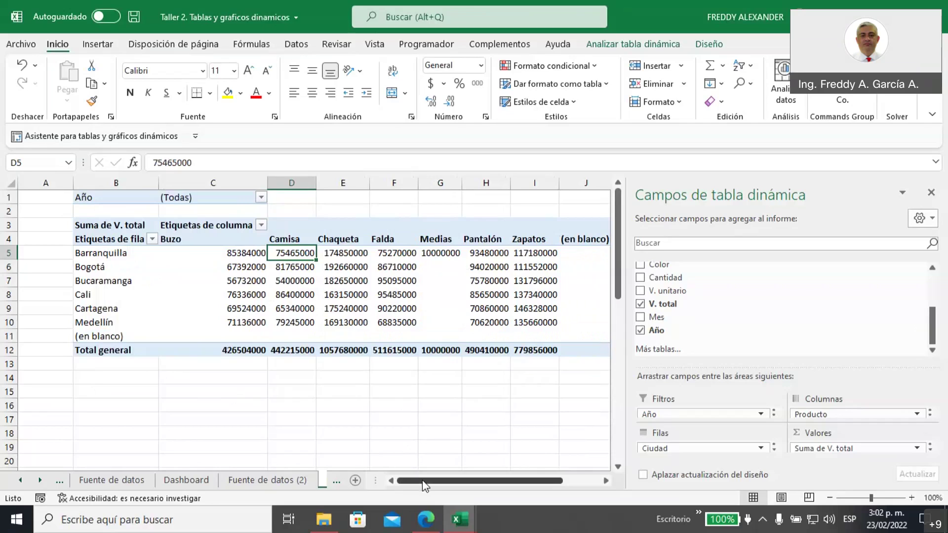
- Examine the pivot table's city labels, the product headings from Camisa to Medias, and the Chaqueta amounts for each city
{"action": "left_click_drag", "start_coordinate": [422, 480], "coordinate": [442, 480]}
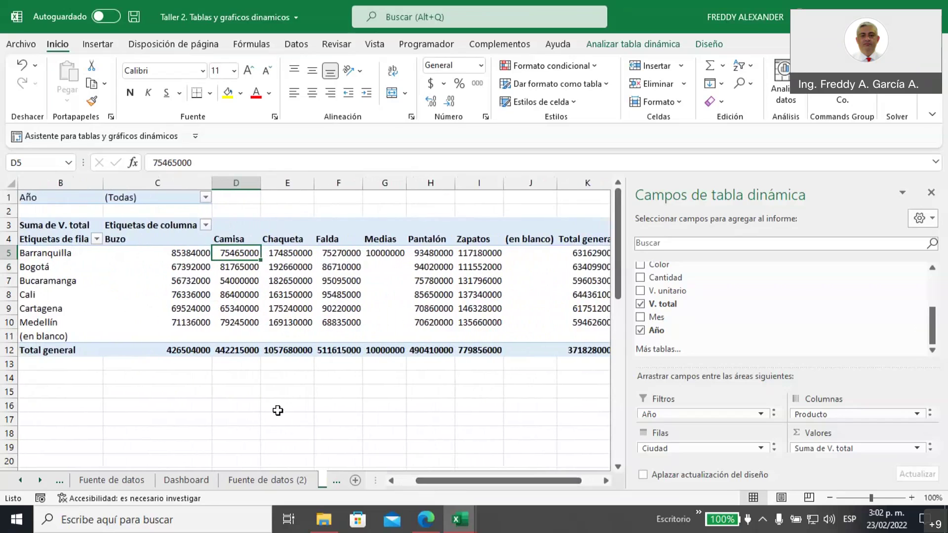
{"action": "left_click_drag", "start_coordinate": [43, 253], "coordinate": [46, 334]}
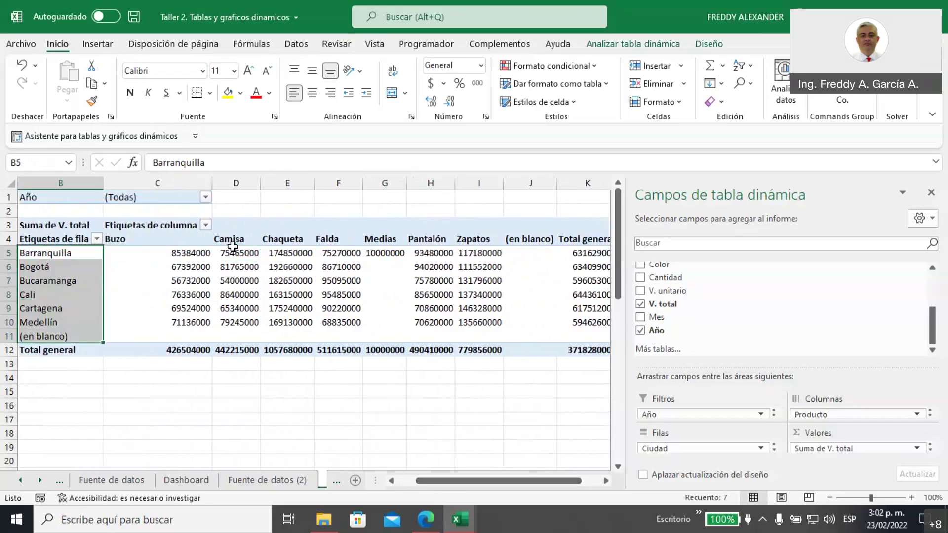
{"action": "left_click_drag", "start_coordinate": [233, 247], "coordinate": [383, 235]}
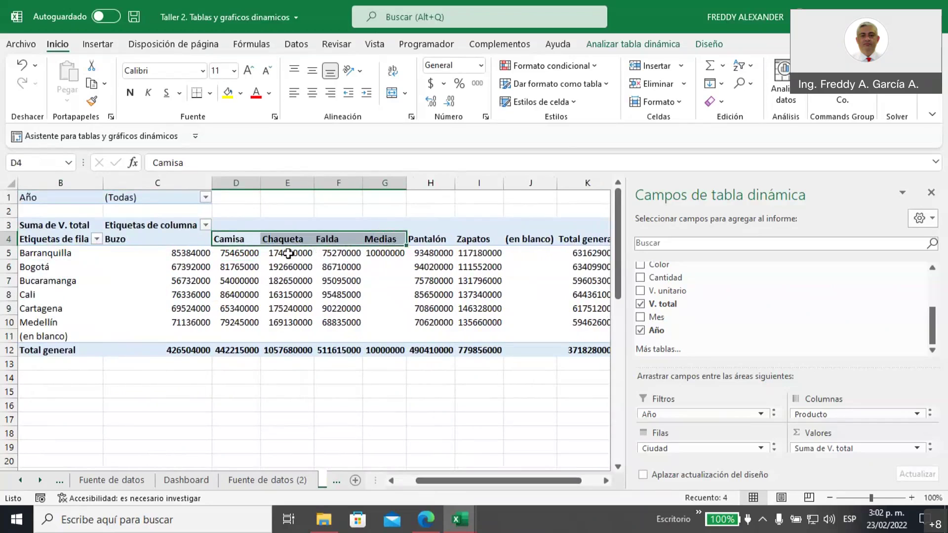
{"action": "left_click_drag", "start_coordinate": [284, 255], "coordinate": [291, 322]}
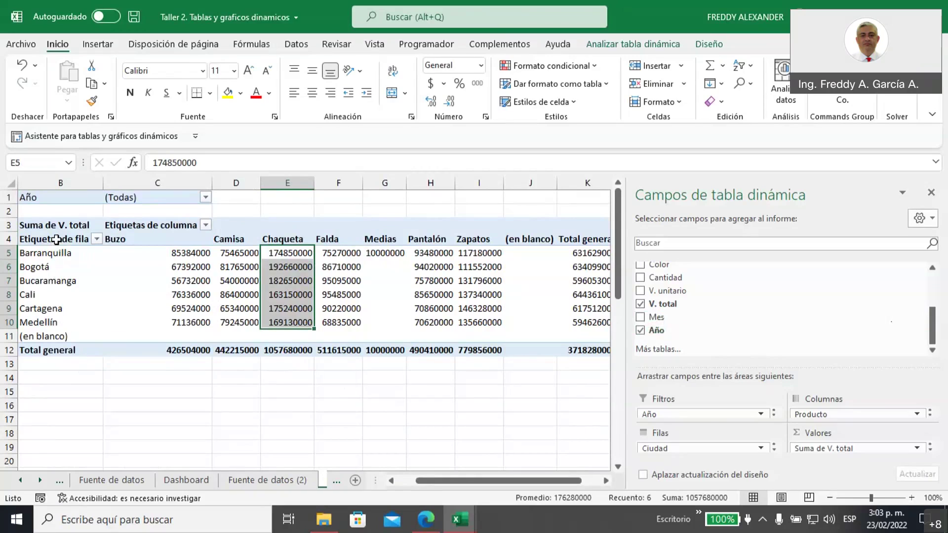
- Rename the row labels heading in B4 as Productos
{"action": "left_click", "coordinate": [57, 240]}
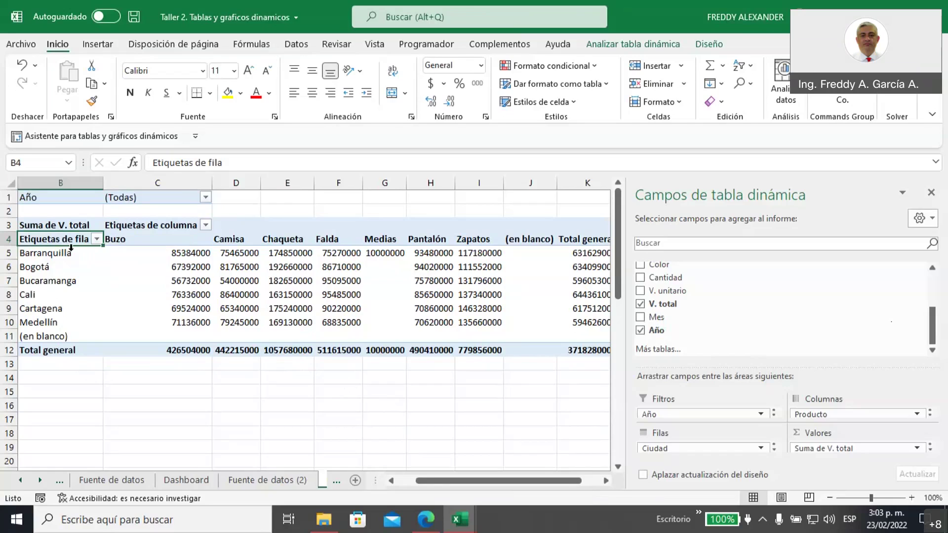
{"action": "triple_click", "coordinate": [231, 163]}
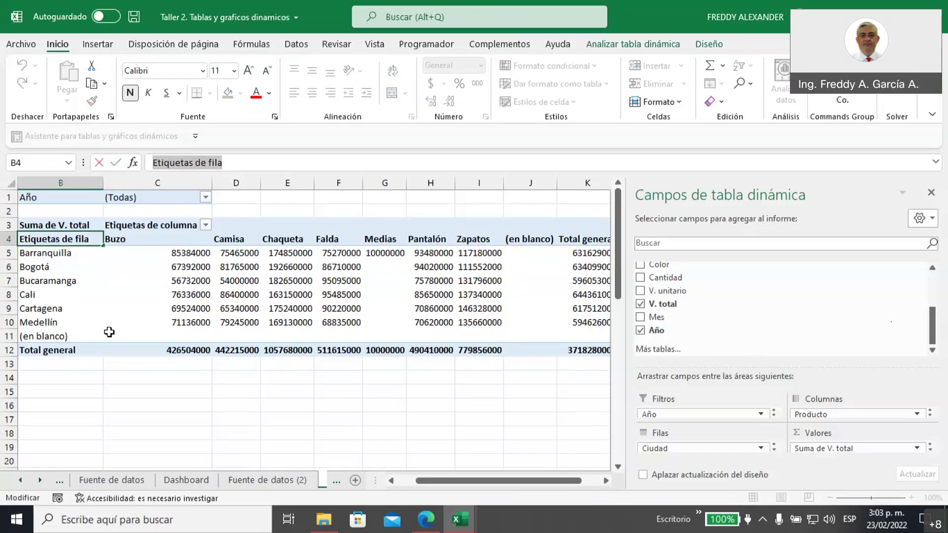
{"action": "type", "text": "Productos"}
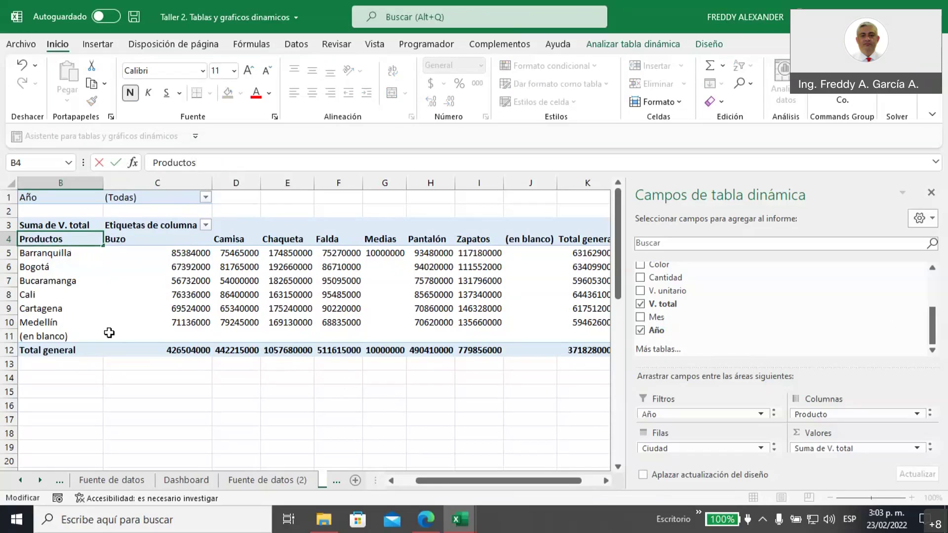
{"action": "left_click", "coordinate": [129, 377]}
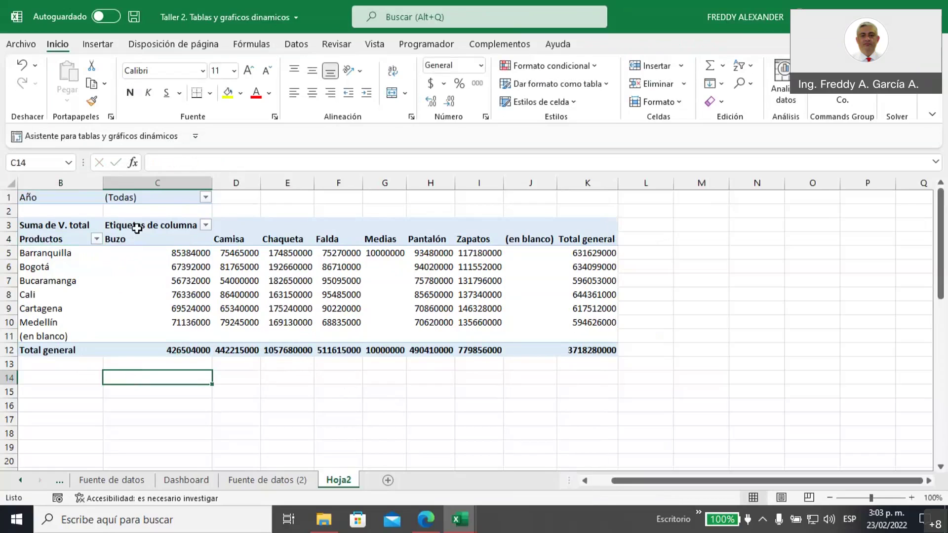
{"action": "left_click", "coordinate": [137, 227]}
{"action": "left_click_drag", "start_coordinate": [257, 162], "coordinate": [148, 162]}
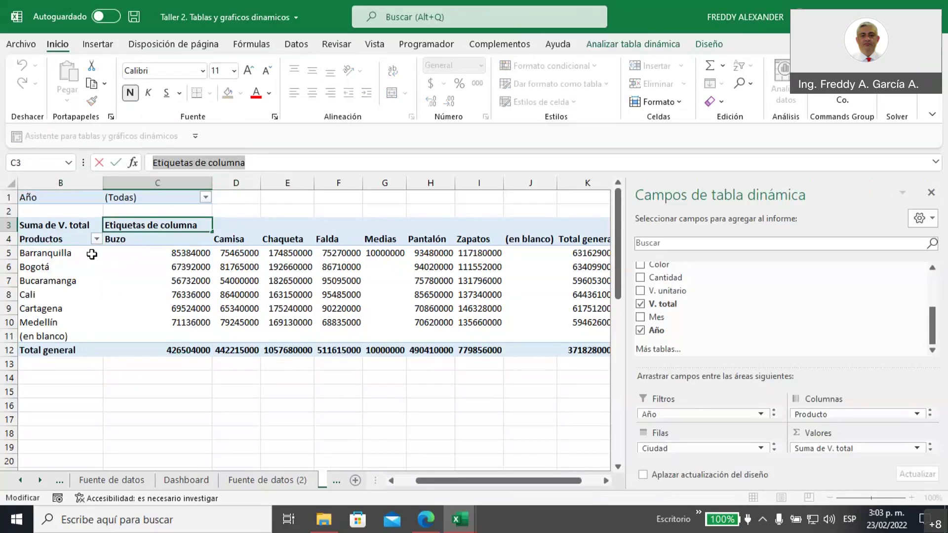
- Rename the pivot table's row labels heading in B4 as CIUDADES
{"action": "left_click", "coordinate": [59, 242]}
{"action": "double_click", "coordinate": [146, 162]}
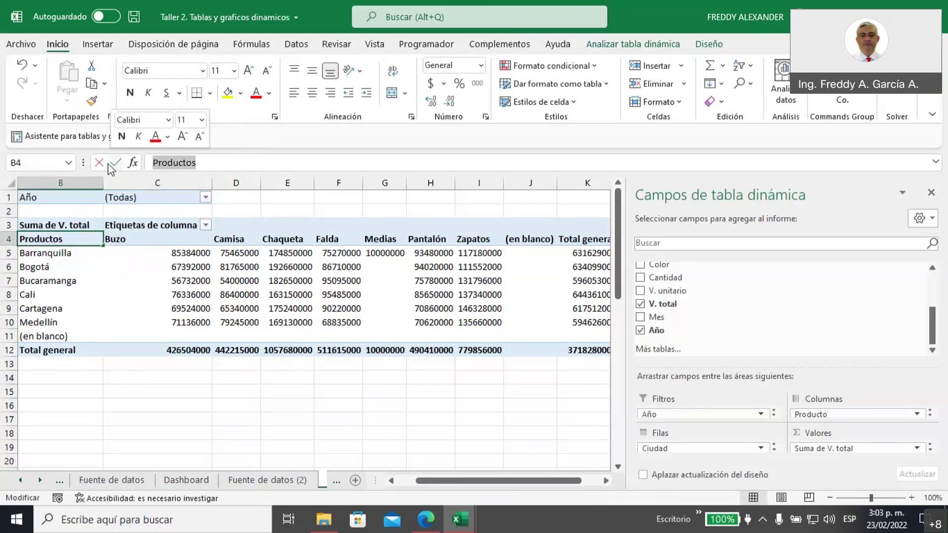
{"action": "type", "text": "CIU"}
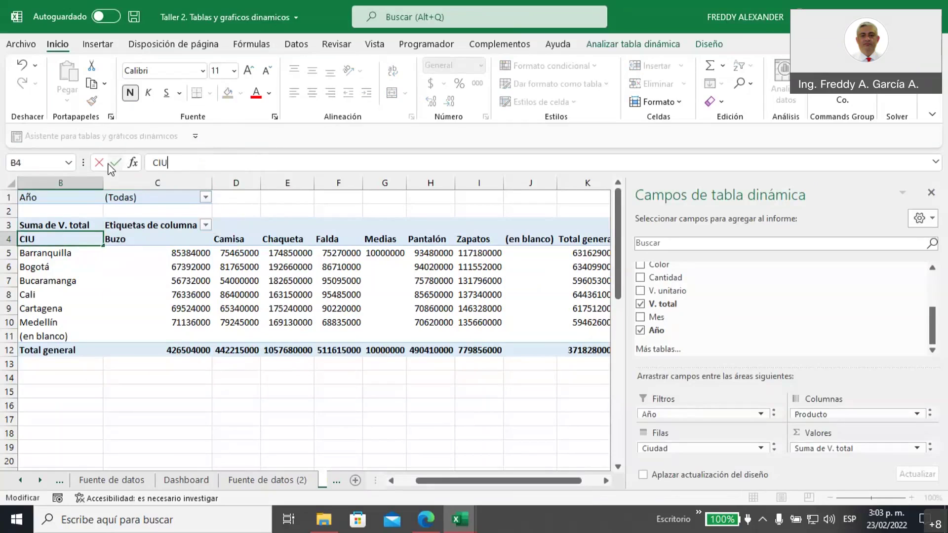
{"action": "type", "text": "DADES"}
{"action": "left_click", "coordinate": [172, 239]}
- Rename the pivot table's column labels heading in C3 as PRODUCTOS
{"action": "left_click", "coordinate": [183, 225]}
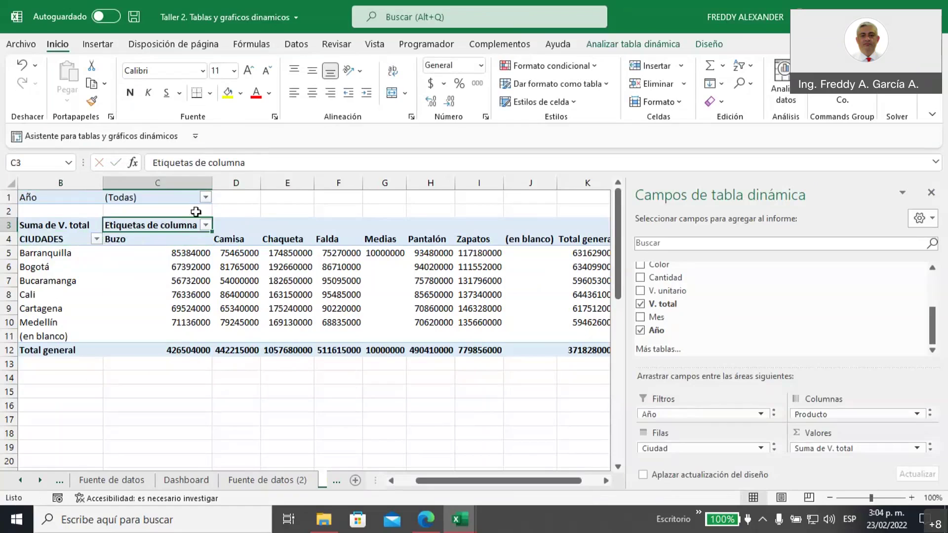
{"action": "triple_click", "coordinate": [252, 162]}
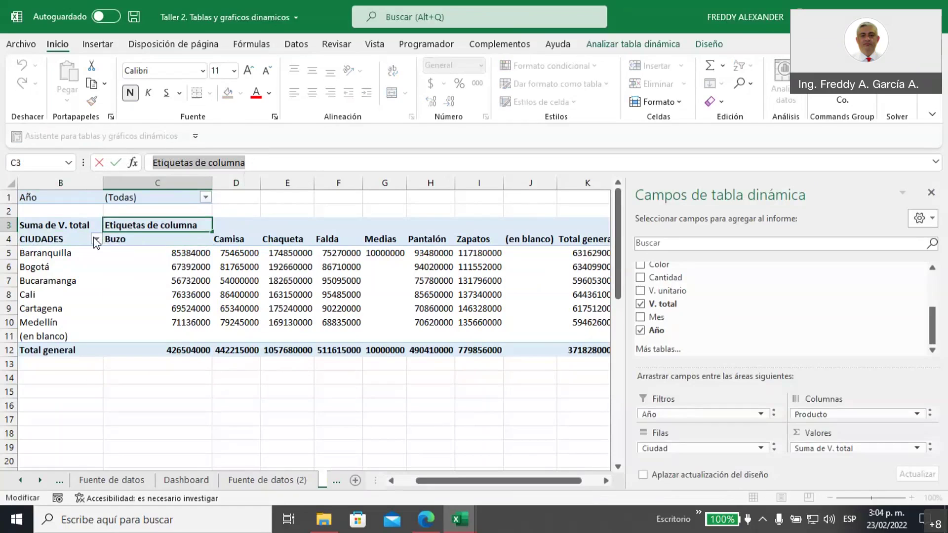
{"action": "type", "text": "PRODUCTOS"}
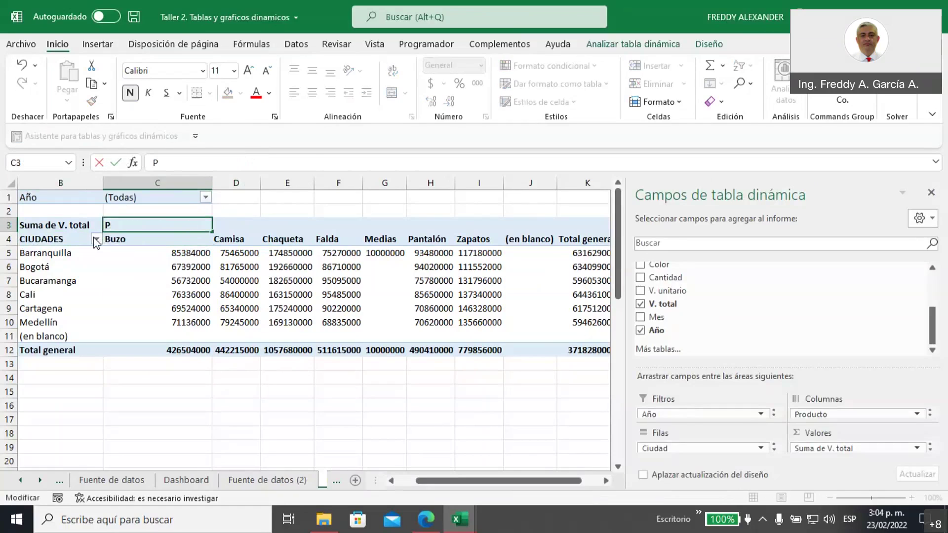
{"action": "left_click", "coordinate": [177, 435]}
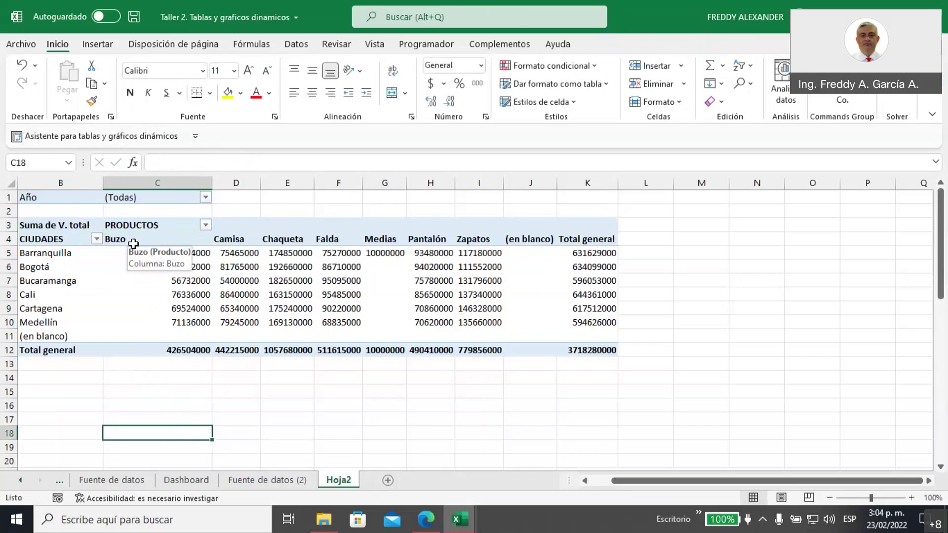
- Apply the thousands-separator number style to the amounts in C5:K10 and narrow the pivot field list to show more columns
{"action": "left_click_drag", "start_coordinate": [136, 255], "coordinate": [430, 253]}
{"action": "left_click_drag", "start_coordinate": [484, 280], "coordinate": [578, 323]}
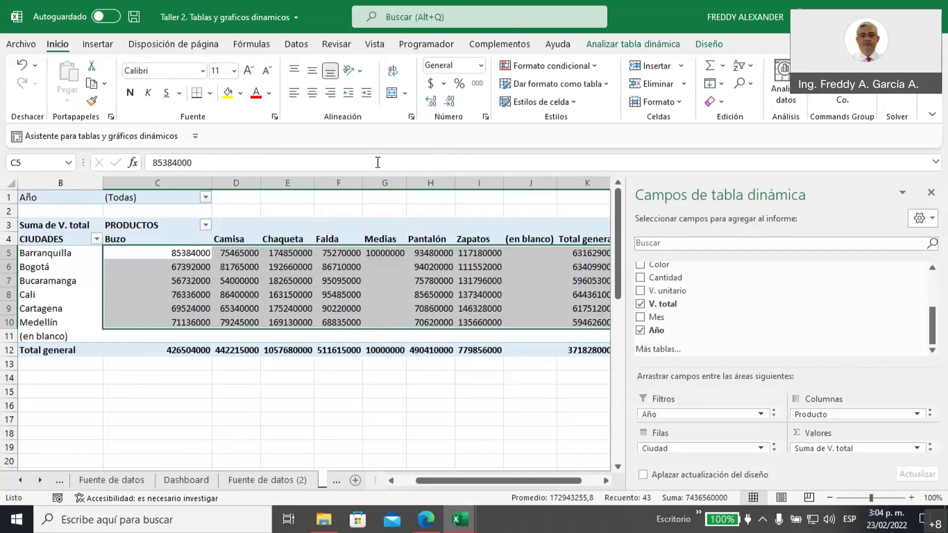
{"action": "left_click", "coordinate": [477, 85]}
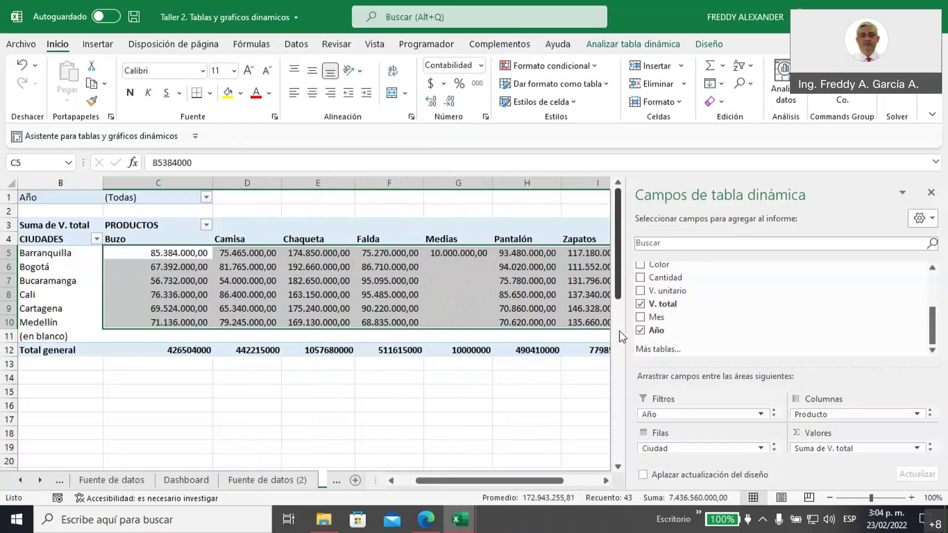
{"action": "left_click_drag", "start_coordinate": [628, 330], "coordinate": [753, 336]}
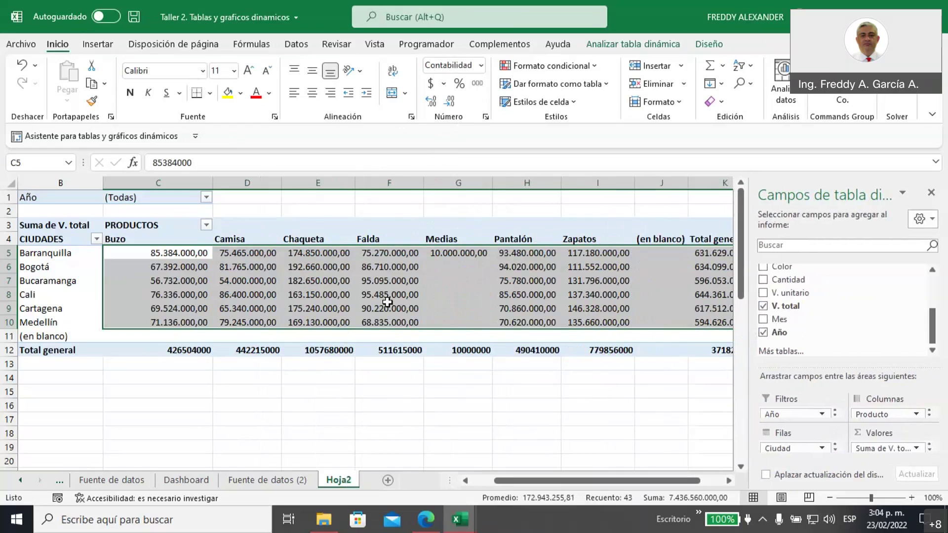
{"action": "mouse_move", "coordinate": [243, 258]}
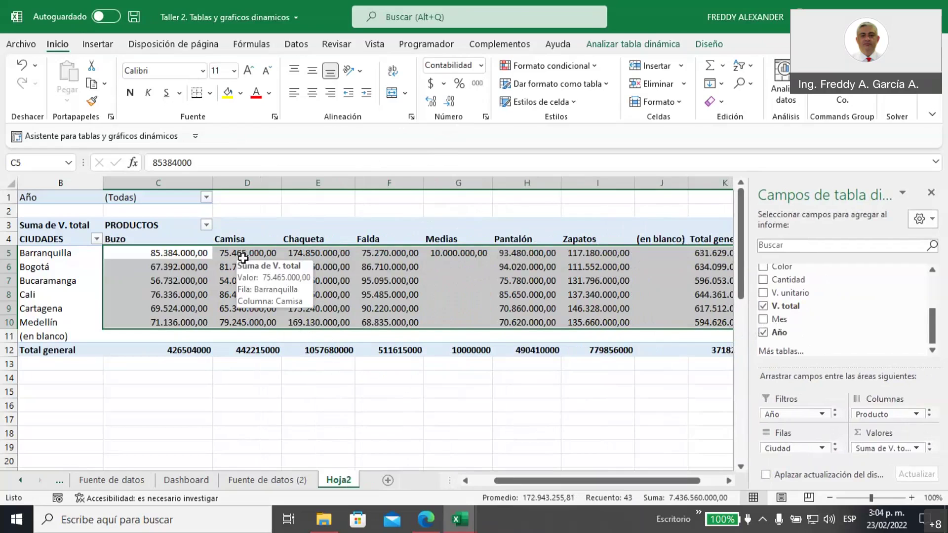
- Apply the accounting currency format with the $ symbol to the selected amounts in C5:K10
{"action": "left_click", "coordinate": [430, 85]}
{"action": "mouse_move", "coordinate": [449, 298]}
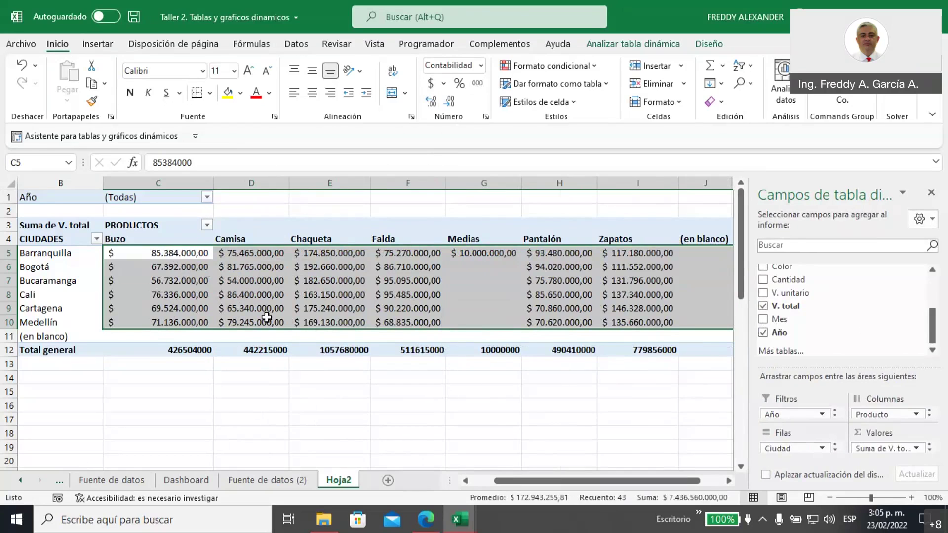
{"action": "mouse_move", "coordinate": [267, 318]}
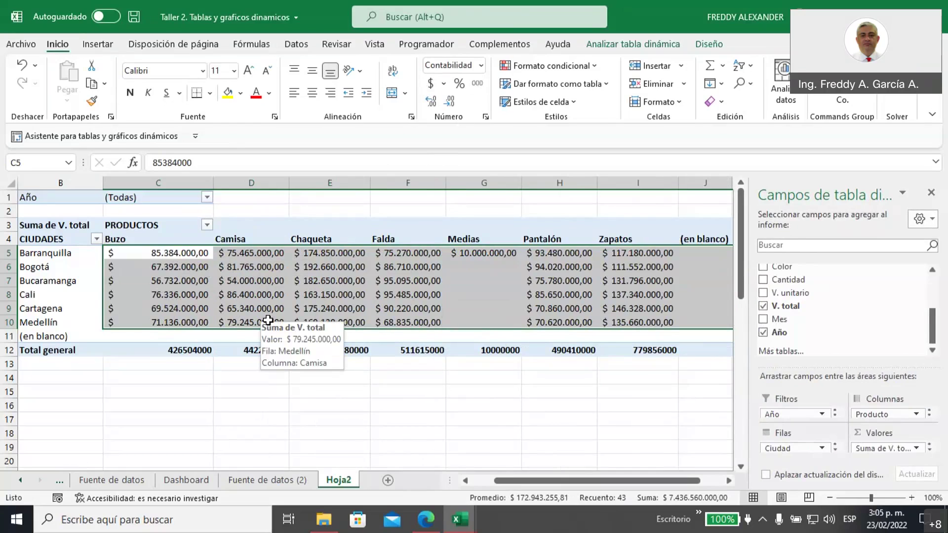
- Apply the $ accounting format to the Total general row in C12:I12 and to the grand total in K12
{"action": "left_click_drag", "start_coordinate": [160, 351], "coordinate": [656, 350]}
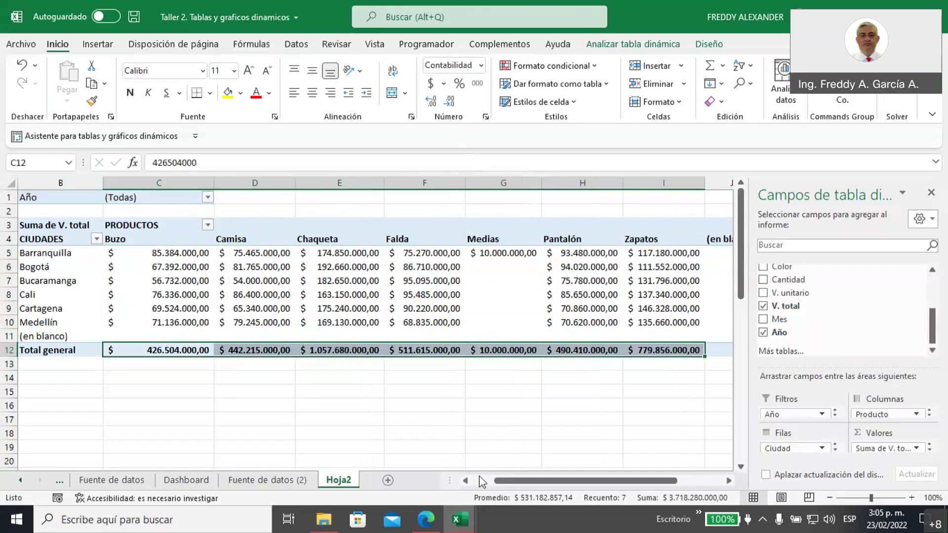
{"action": "left_click_drag", "start_coordinate": [501, 483], "coordinate": [541, 481]}
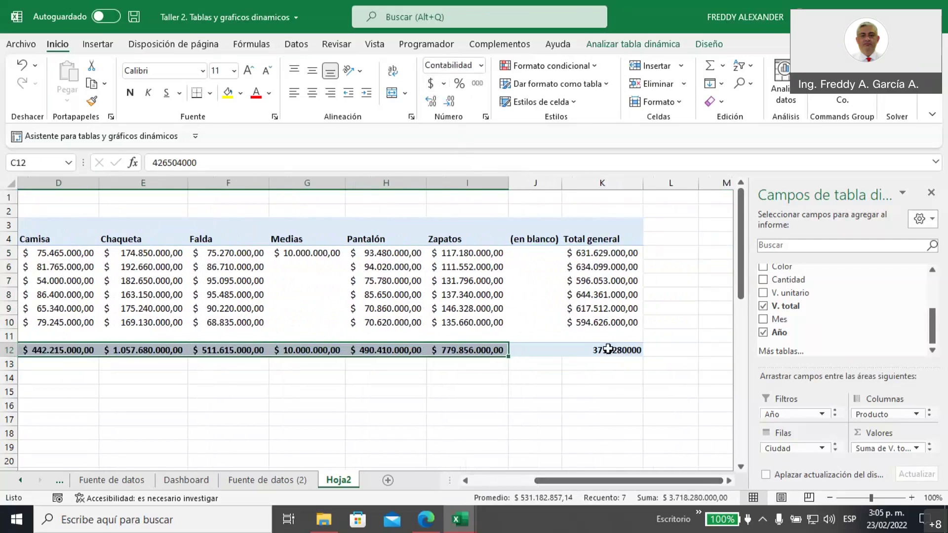
{"action": "left_click", "coordinate": [605, 348]}
{"action": "left_click", "coordinate": [429, 84]}
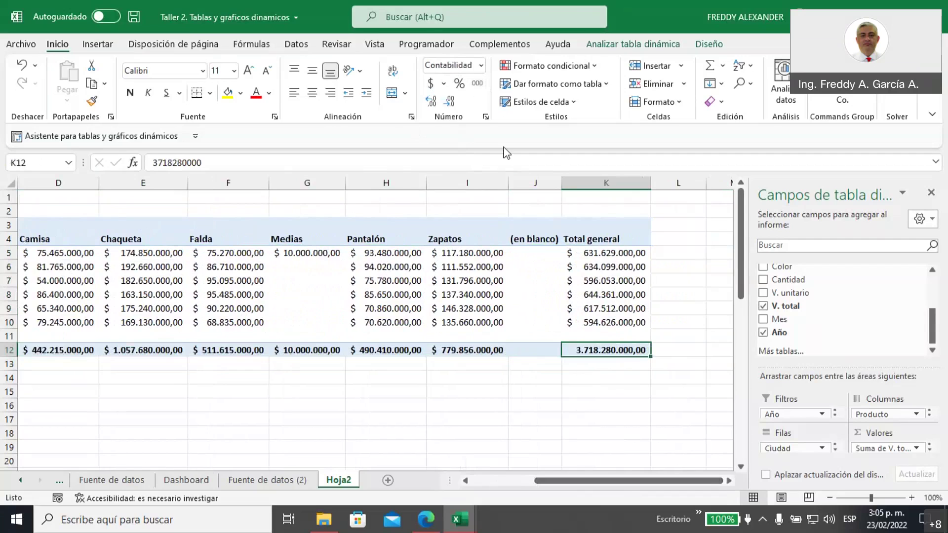
{"action": "left_click", "coordinate": [431, 83]}
{"action": "left_click", "coordinate": [512, 401]}
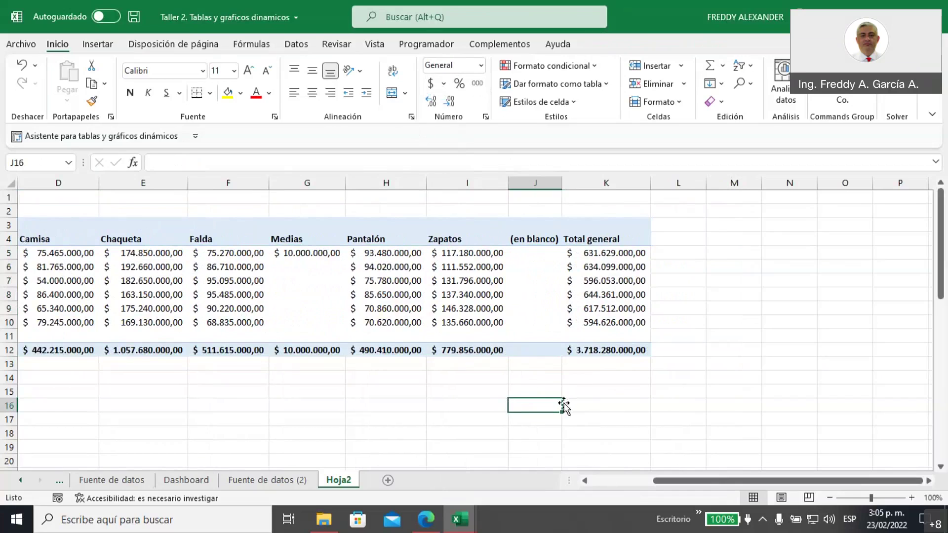
{"action": "mouse_move", "coordinate": [527, 334]}
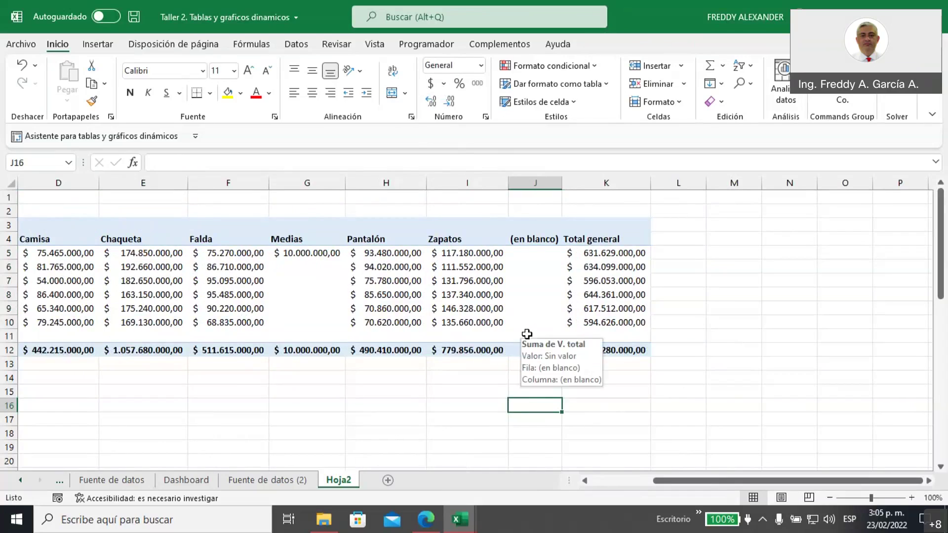
{"action": "mouse_move", "coordinate": [611, 252]}
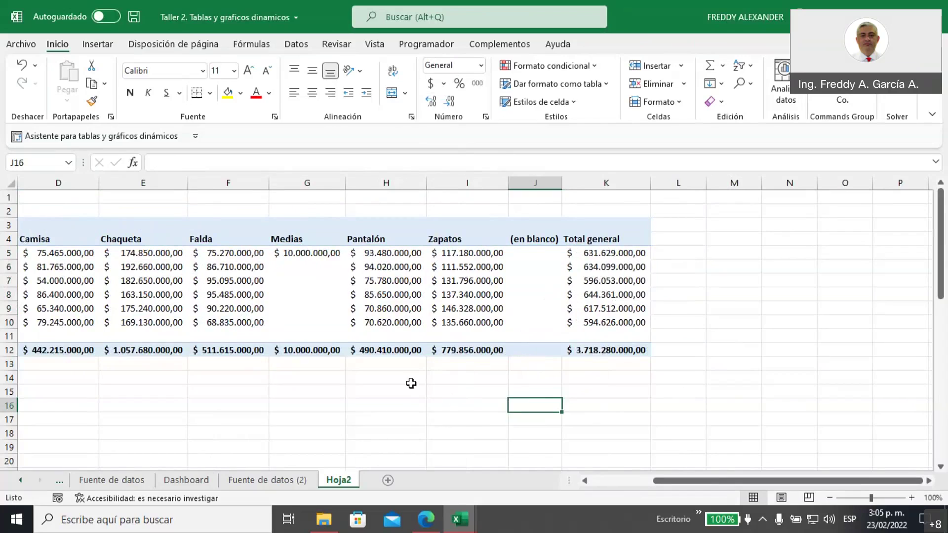
{"action": "left_click", "coordinate": [391, 405]}
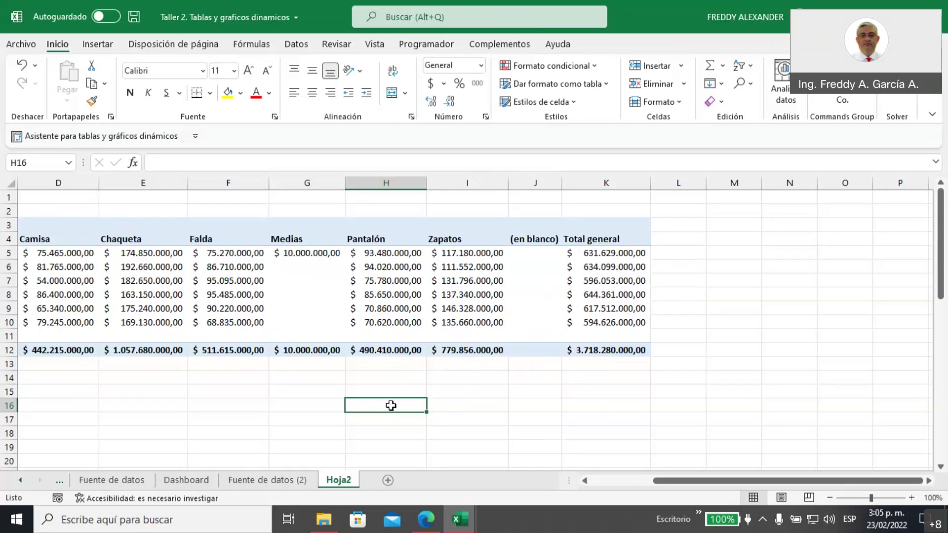
{"action": "left_click_drag", "start_coordinate": [660, 482], "coordinate": [590, 488]}
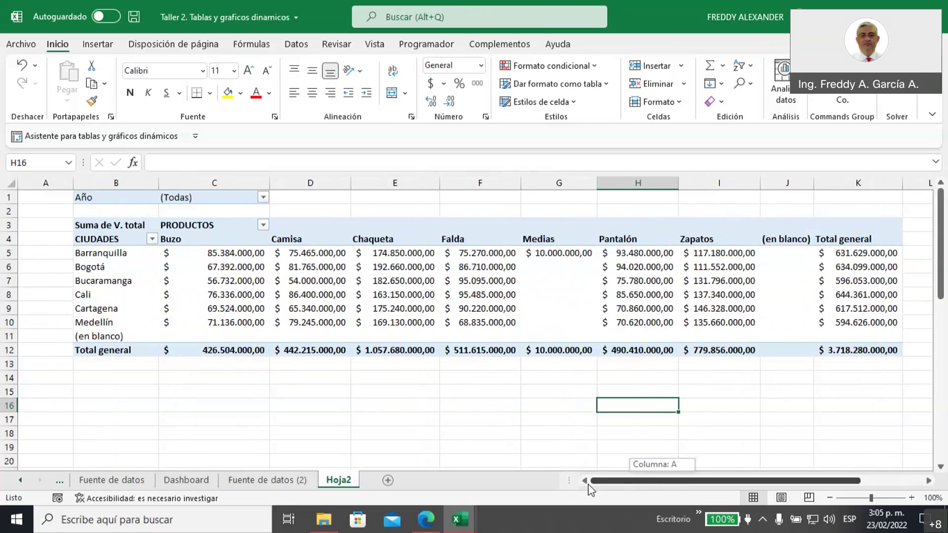
- Select the Bogotá amount under Falda in F6 so that the pivot table is active for design changes
{"action": "left_click_drag", "start_coordinate": [588, 484], "coordinate": [588, 484]}
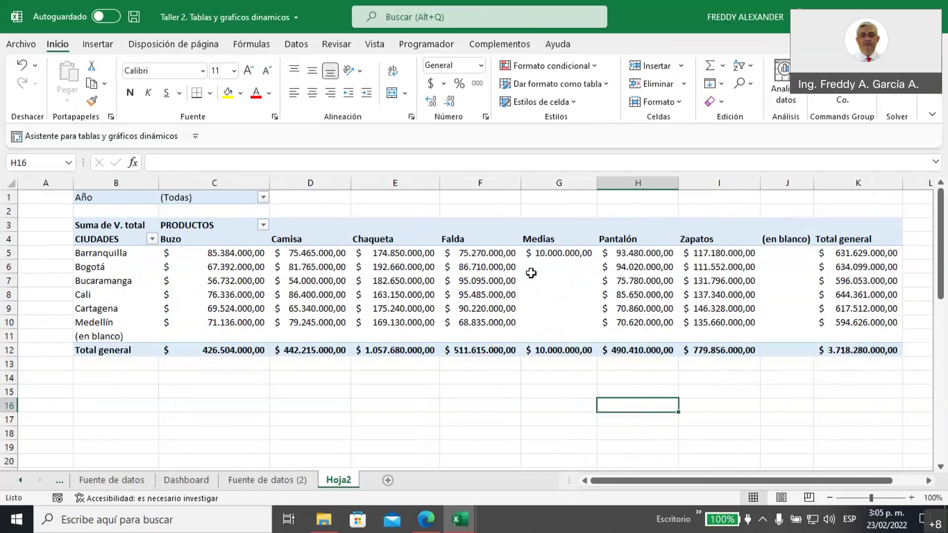
{"action": "mouse_move", "coordinate": [531, 273]}
{"action": "left_click", "coordinate": [480, 270]}
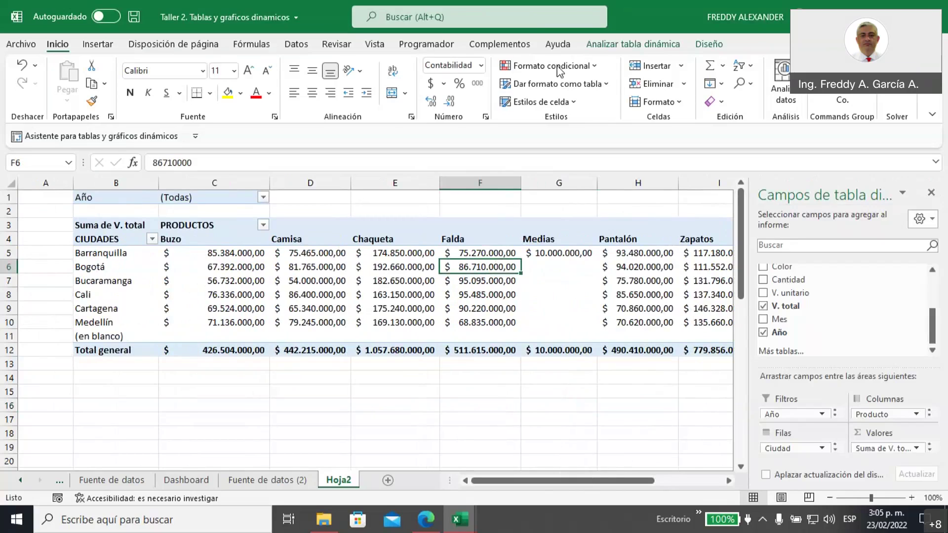
{"action": "left_click", "coordinate": [749, 16]}
{"action": "mouse_move", "coordinate": [863, 157]}
{"action": "left_mouse_down"}
{"action": "mouse_move", "coordinate": [942, 182]}
{"action": "mouse_move", "coordinate": [943, 202]}
{"action": "mouse_move", "coordinate": [924, 188]}
{"action": "left_mouse_up"}
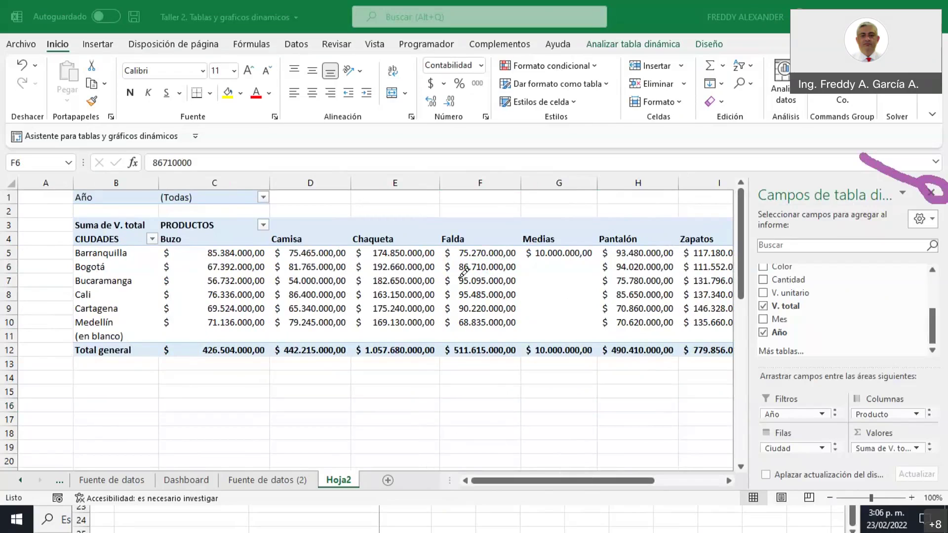
{"action": "left_click_drag", "start_coordinate": [451, 284], "coordinate": [518, 276]}
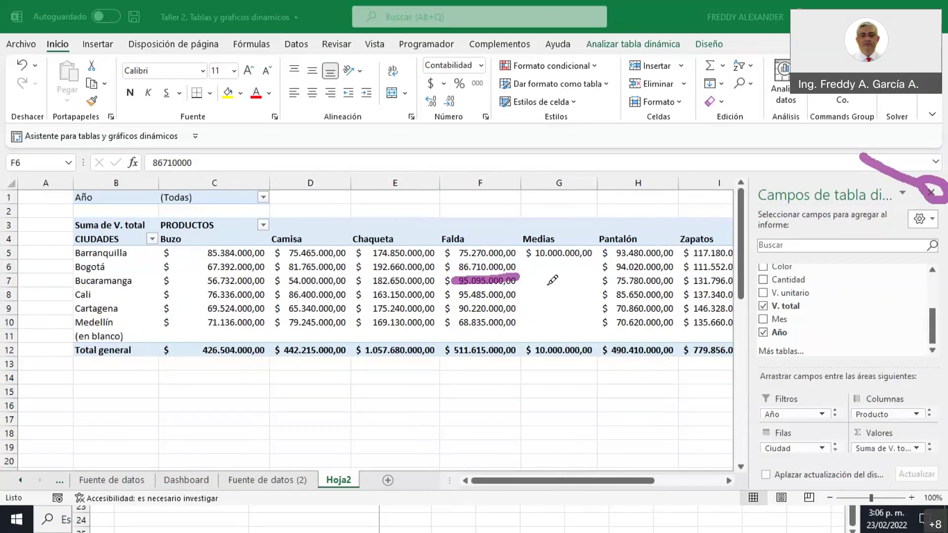
{"action": "left_click", "coordinate": [534, 179]}
{"action": "mouse_move", "coordinate": [534, 180]}
{"action": "left_mouse_down"}
{"action": "mouse_move", "coordinate": [593, 53]}
{"action": "mouse_move", "coordinate": [582, 38]}
{"action": "mouse_move", "coordinate": [683, 25]}
{"action": "mouse_move", "coordinate": [693, 44]}
{"action": "mouse_move", "coordinate": [652, 56]}
{"action": "mouse_move", "coordinate": [590, 55]}
{"action": "left_mouse_up"}
{"action": "mouse_move", "coordinate": [693, 31]}
{"action": "left_mouse_down"}
{"action": "mouse_move", "coordinate": [733, 52]}
{"action": "mouse_move", "coordinate": [689, 56]}
{"action": "left_mouse_up"}
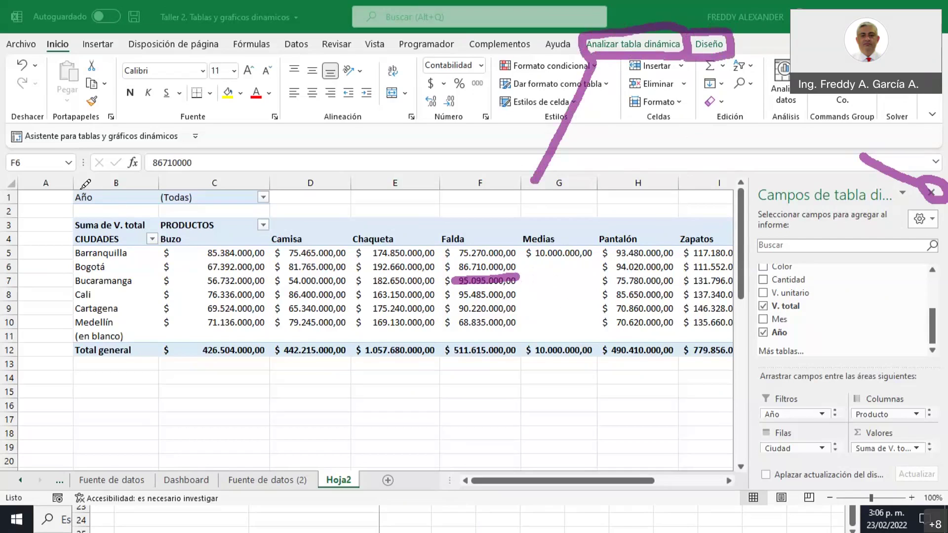
{"action": "key", "text": "Escape"}
- Apply the dark-blue style from the Medio group of pivot table styles to the pivot table
{"action": "left_click", "coordinate": [708, 45]}
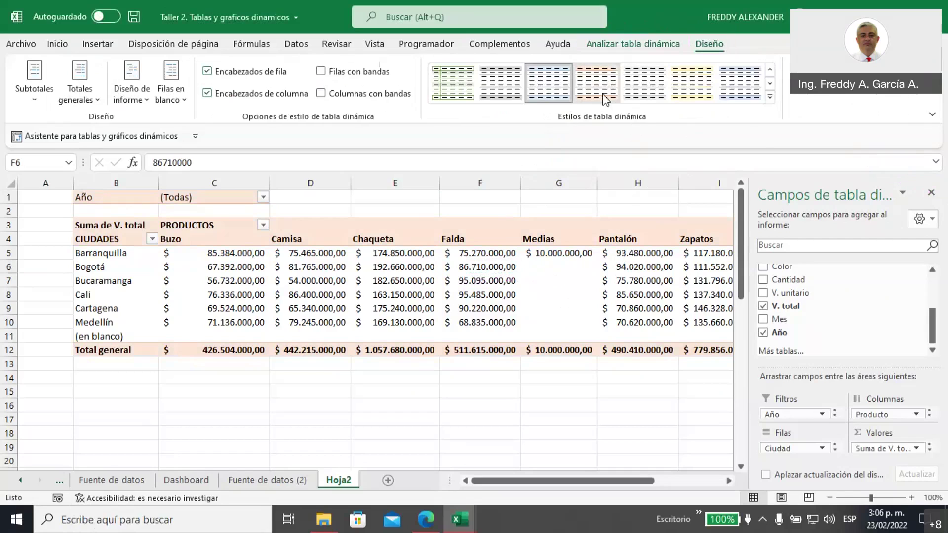
{"action": "left_click", "coordinate": [769, 96]}
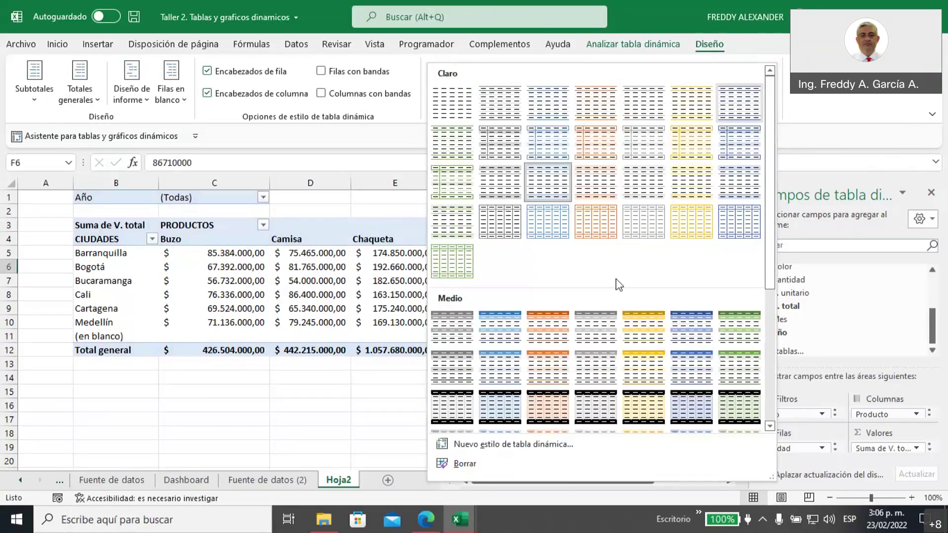
{"action": "left_click", "coordinate": [599, 341]}
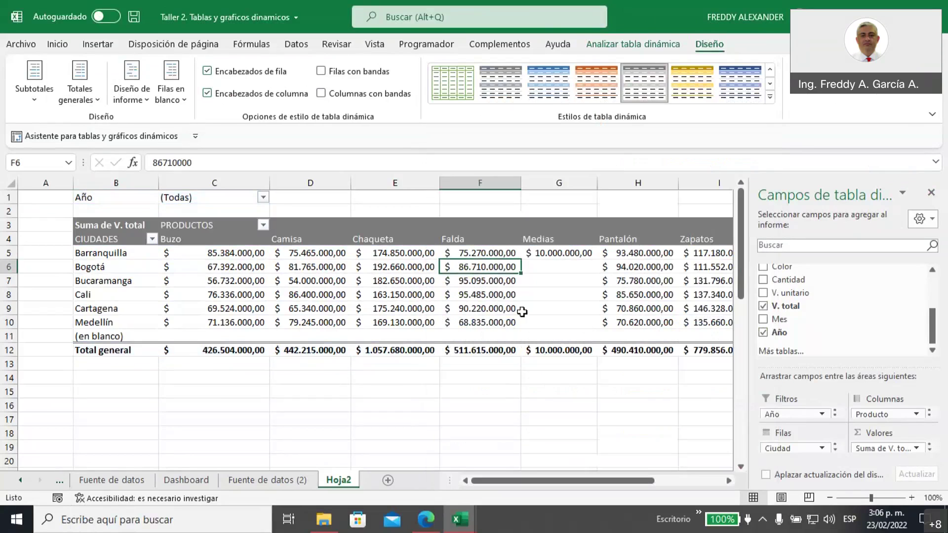
{"action": "left_click", "coordinate": [742, 87]}
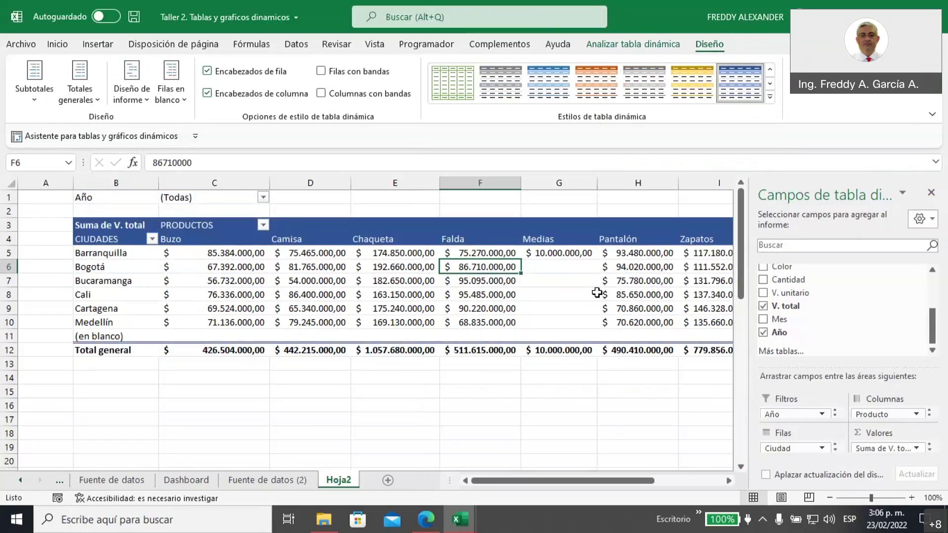
{"action": "mouse_move", "coordinate": [595, 293]}
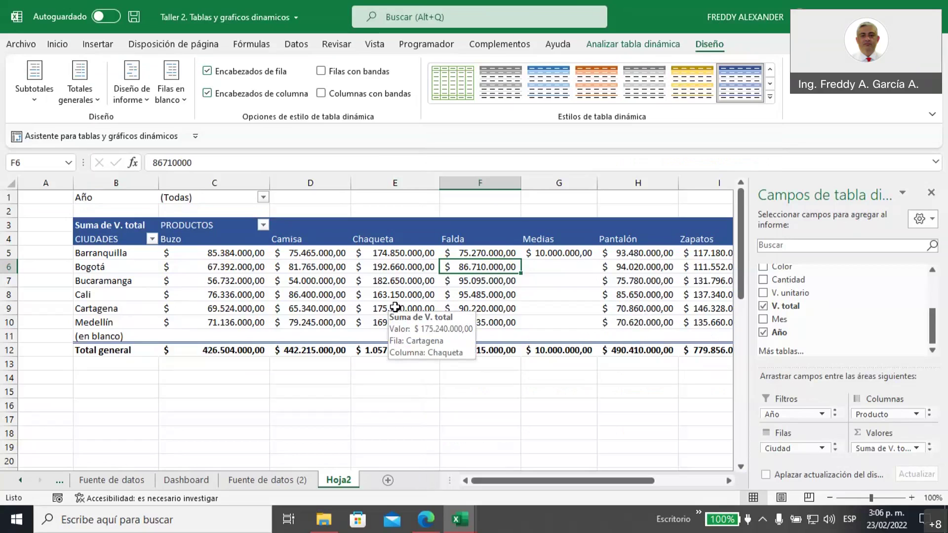
- Review the blank-row options of the pivot table and select its (en blanco) item in row 11
{"action": "left_click", "coordinate": [185, 100]}
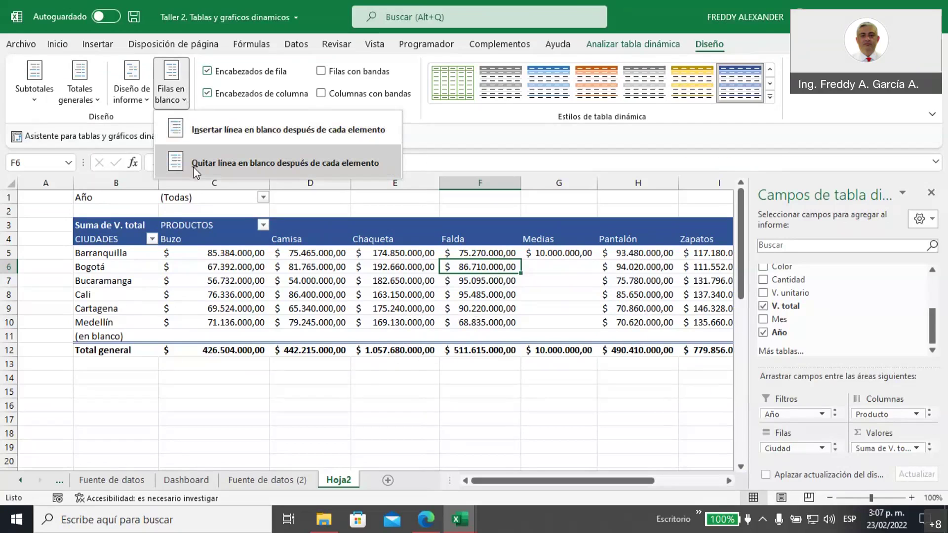
{"action": "left_click", "coordinate": [88, 336]}
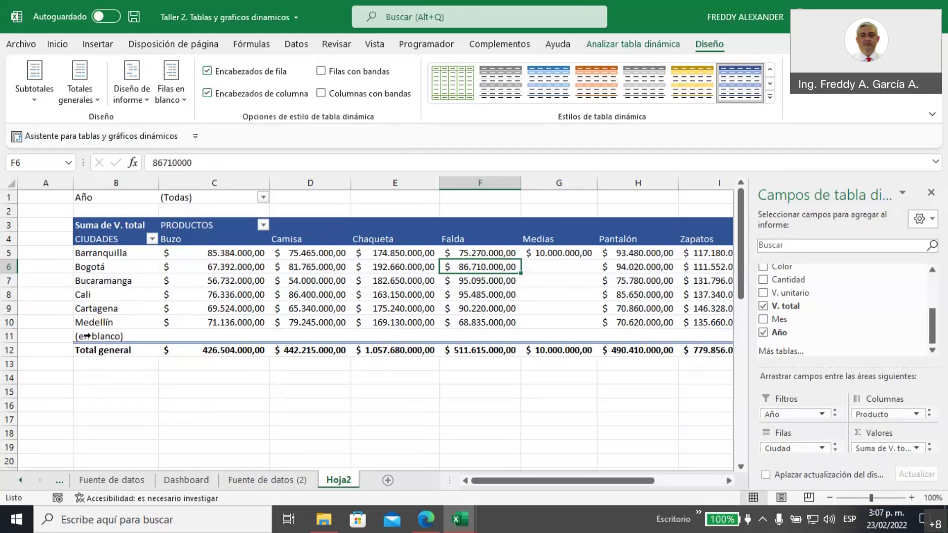
{"action": "left_click", "coordinate": [87, 336]}
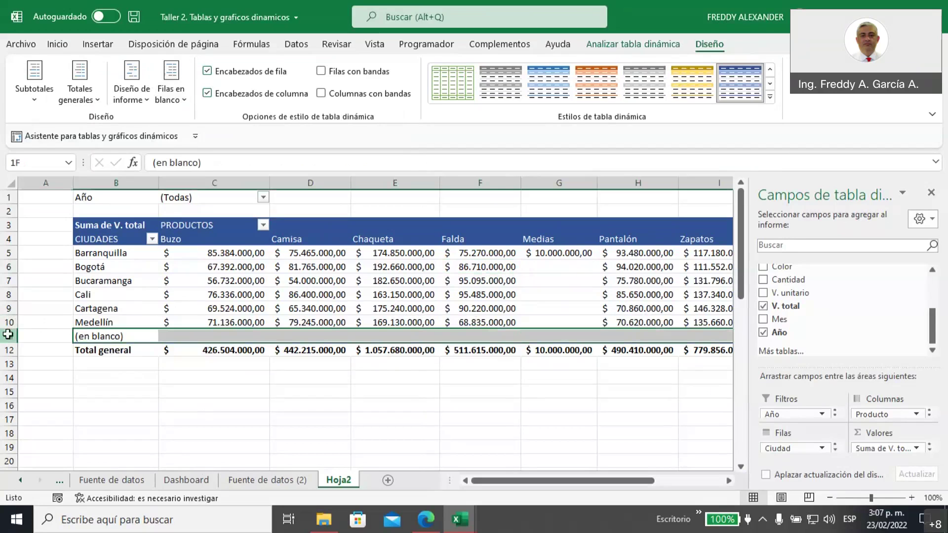
{"action": "left_click", "coordinate": [7, 335]}
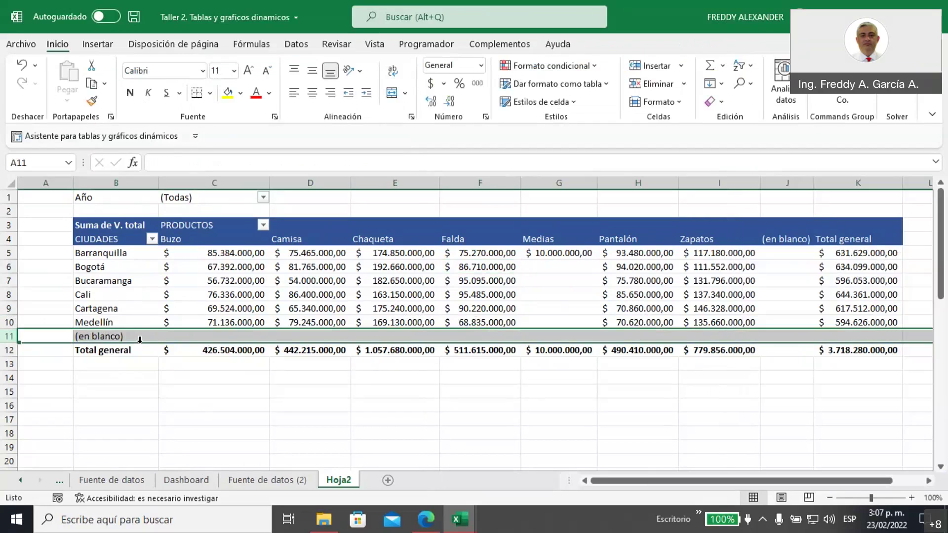
{"action": "left_click", "coordinate": [422, 294]}
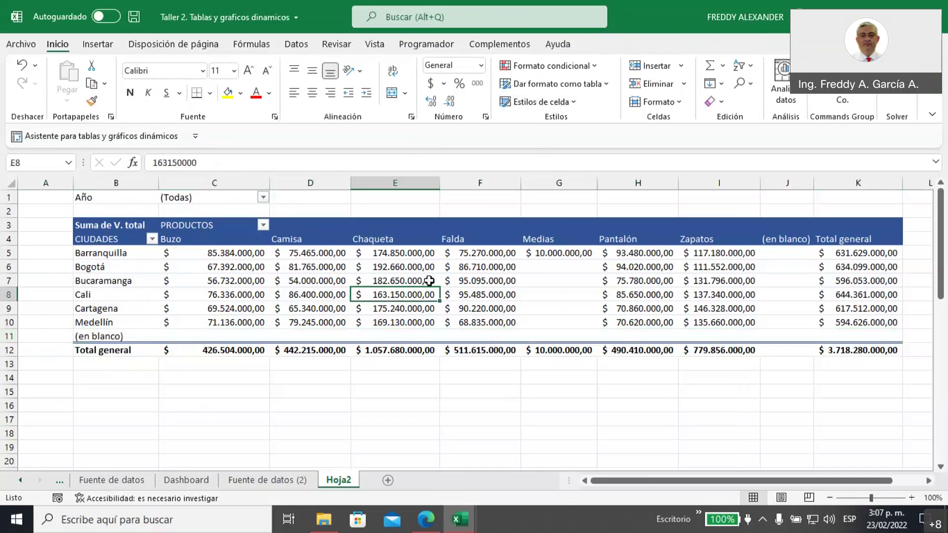
- Try to remove the blank line after each item with the pivot table's amounts area active at E8
{"action": "left_click", "coordinate": [709, 44]}
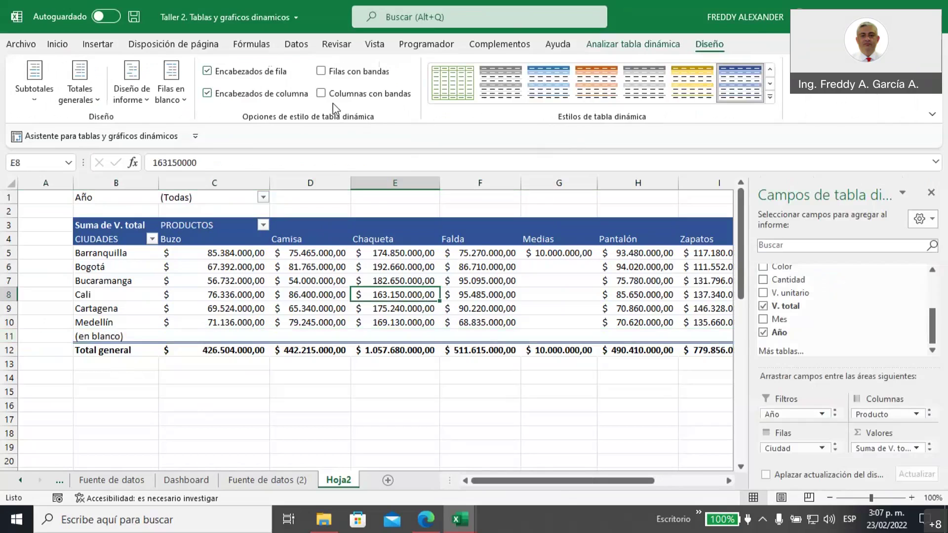
{"action": "left_click", "coordinate": [177, 100]}
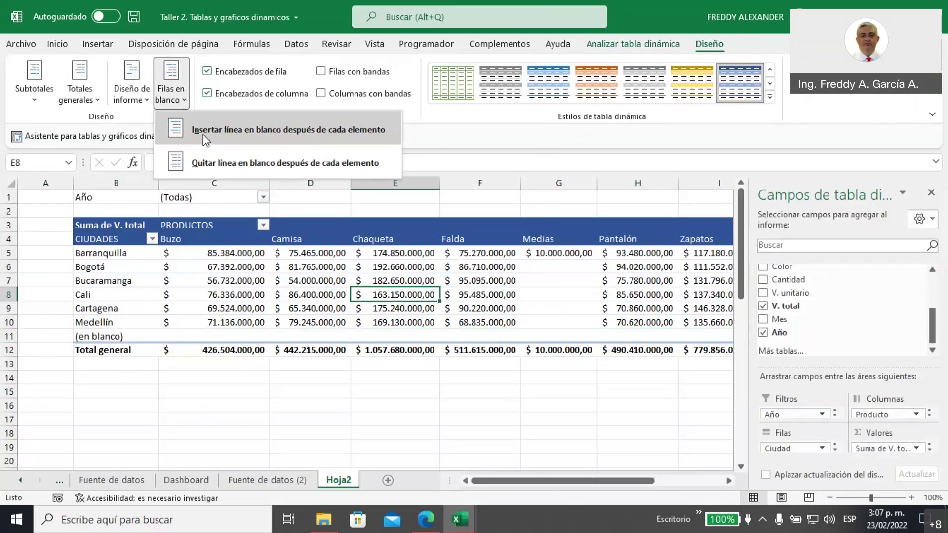
{"action": "left_click", "coordinate": [208, 162]}
{"action": "left_click", "coordinate": [260, 307]}
- Select the (en blanco) city label in B11 and try to remove the blank line after each item
{"action": "left_click", "coordinate": [134, 338]}
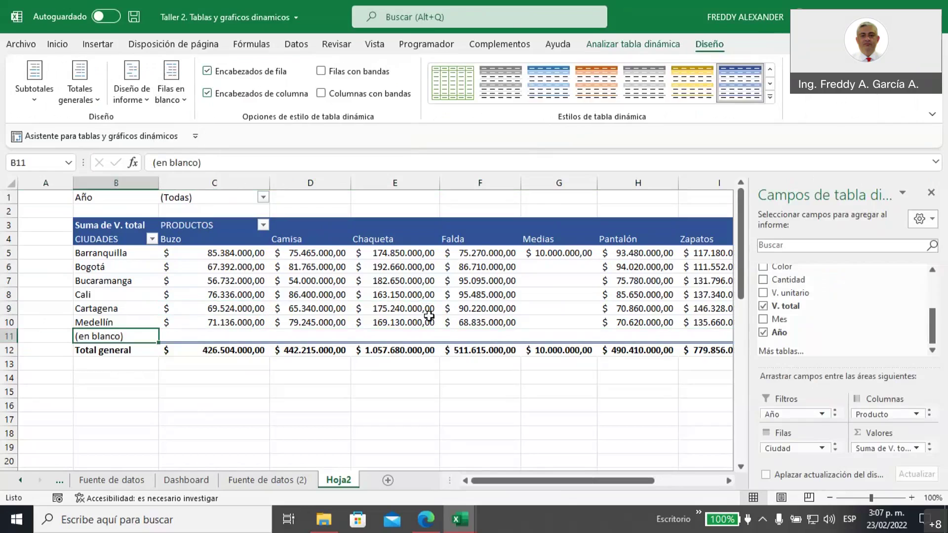
{"action": "left_click", "coordinate": [182, 100]}
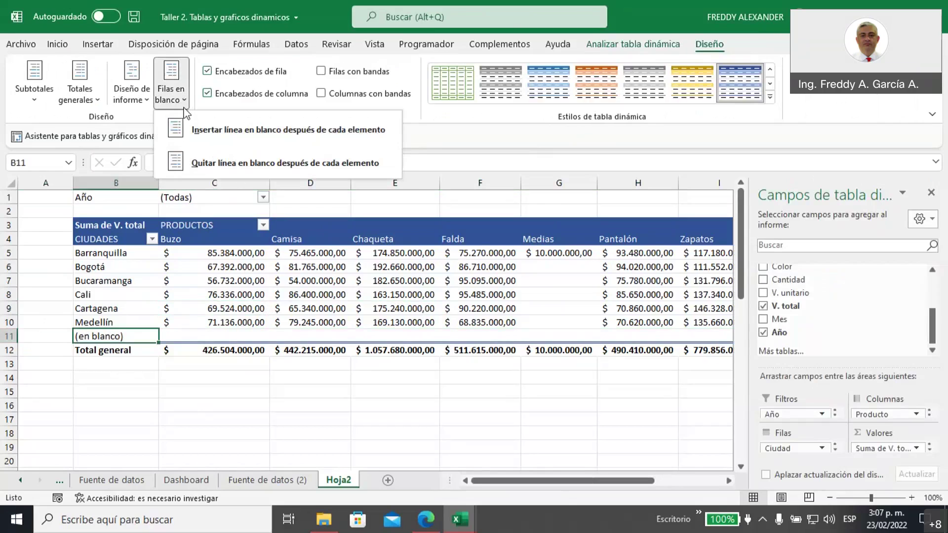
{"action": "left_click", "coordinate": [206, 161]}
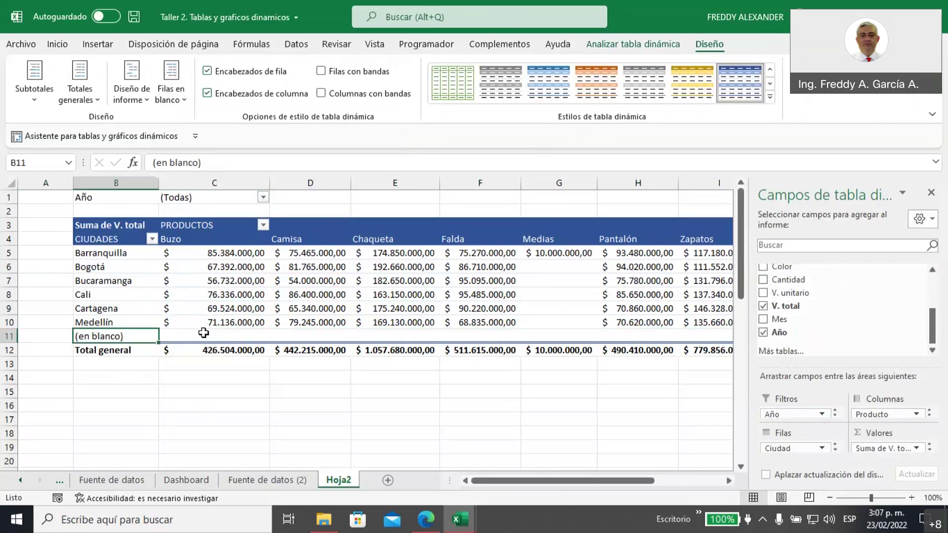
{"action": "mouse_move", "coordinate": [204, 339]}
{"action": "left_click", "coordinate": [182, 101]}
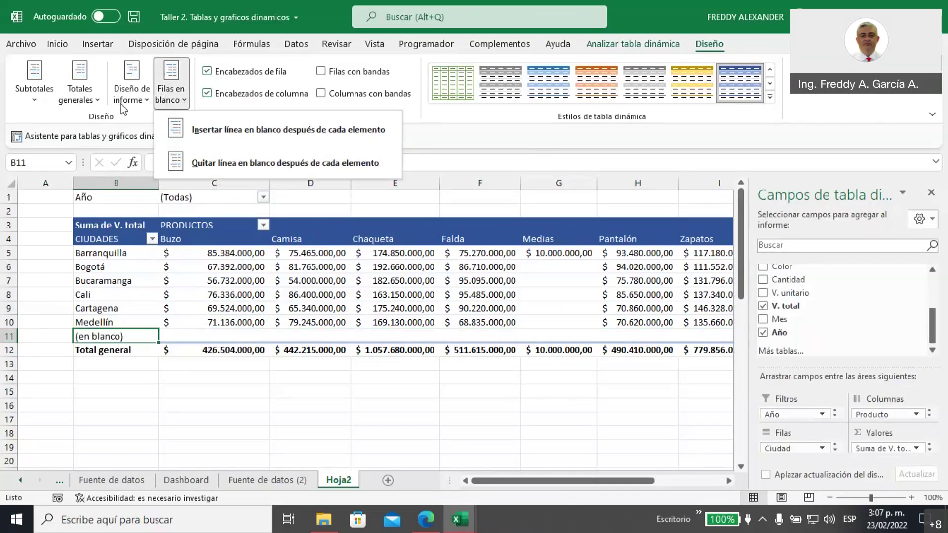
- Turn off the grand totals for both rows and columns of the pivot table
{"action": "left_click", "coordinate": [79, 96]}
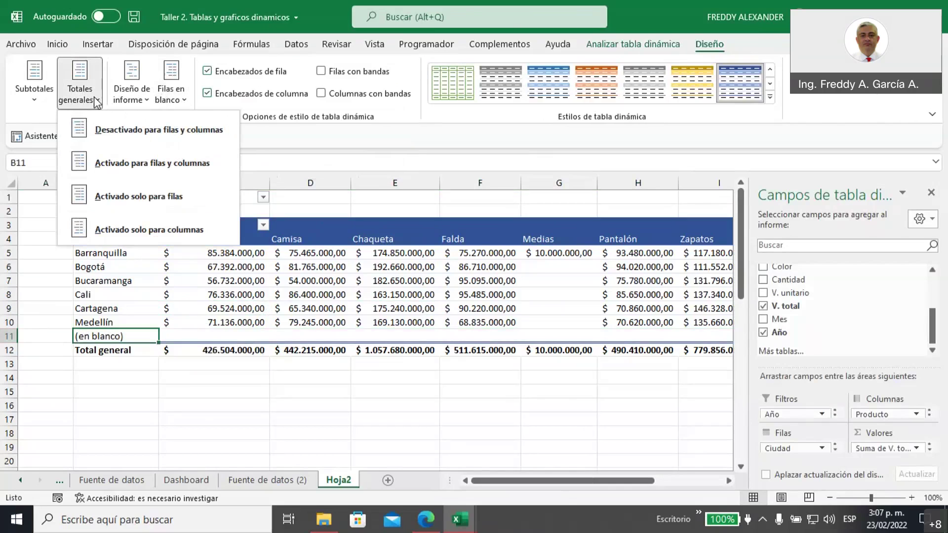
{"action": "left_click", "coordinate": [245, 360]}
{"action": "left_click", "coordinate": [207, 351]}
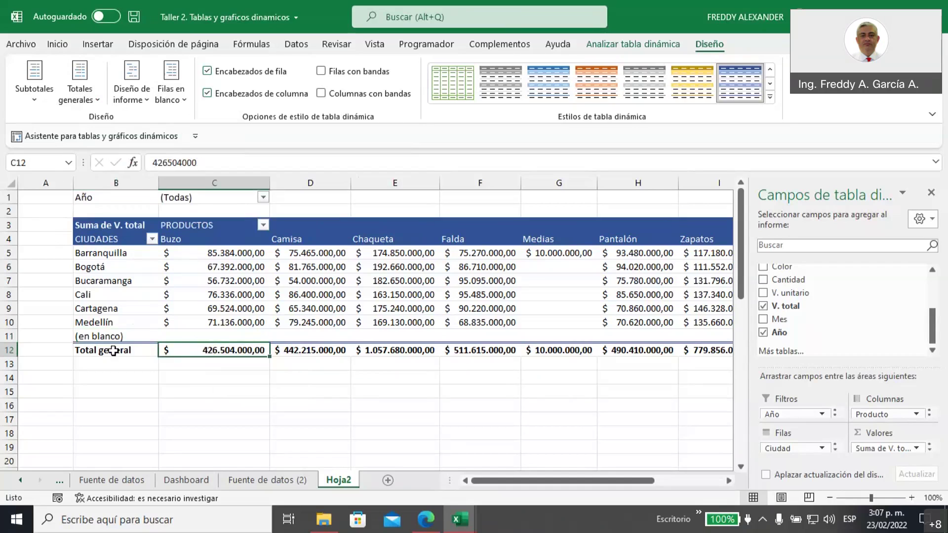
{"action": "left_click", "coordinate": [94, 101]}
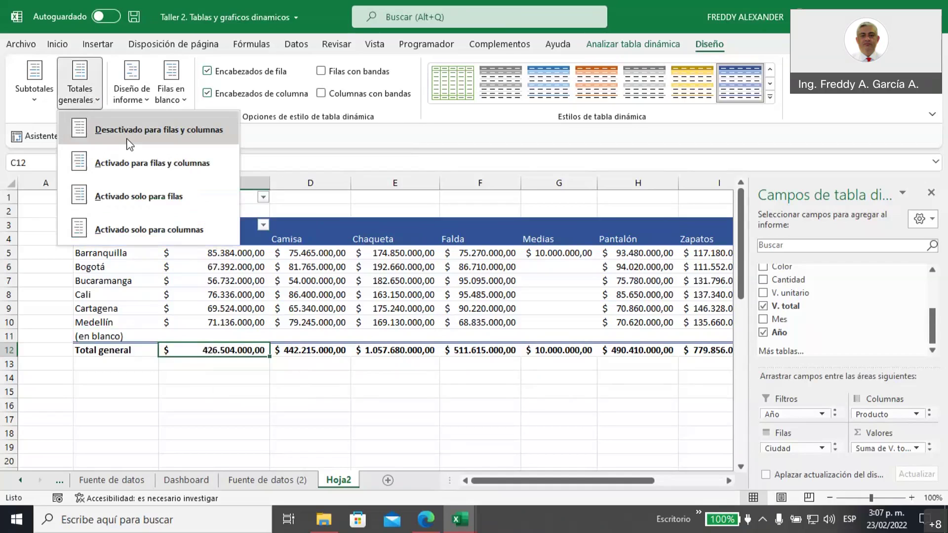
{"action": "left_click", "coordinate": [86, 130]}
{"action": "left_click", "coordinate": [419, 390]}
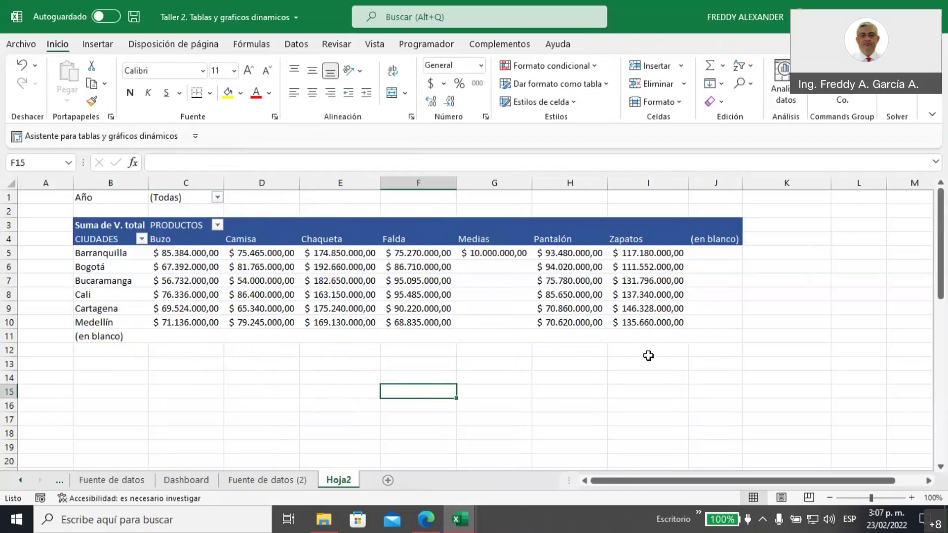
- Enable grand totals for columns only and check the area beside the pivot table where the row totals were (K4:K12)
{"action": "left_click", "coordinate": [415, 281]}
{"action": "left_click", "coordinate": [709, 44]}
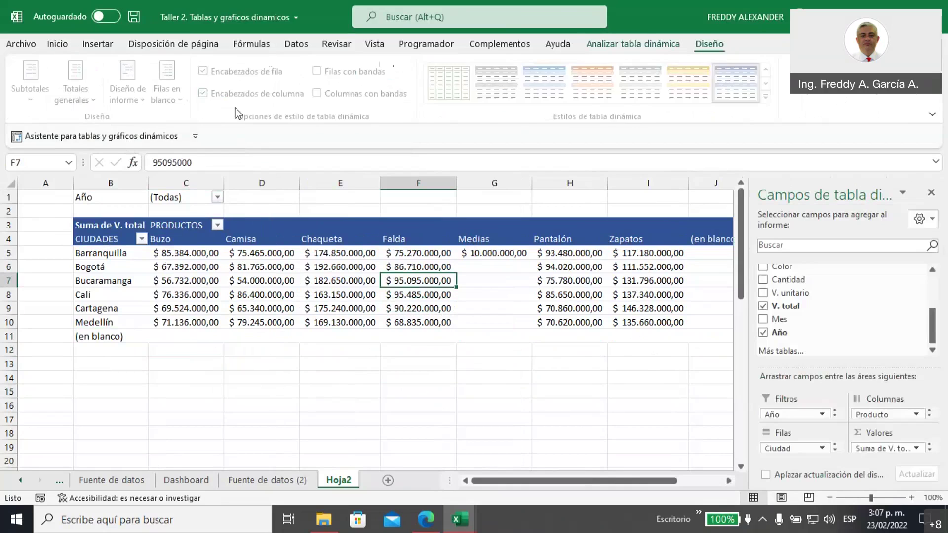
{"action": "left_click", "coordinate": [98, 100]}
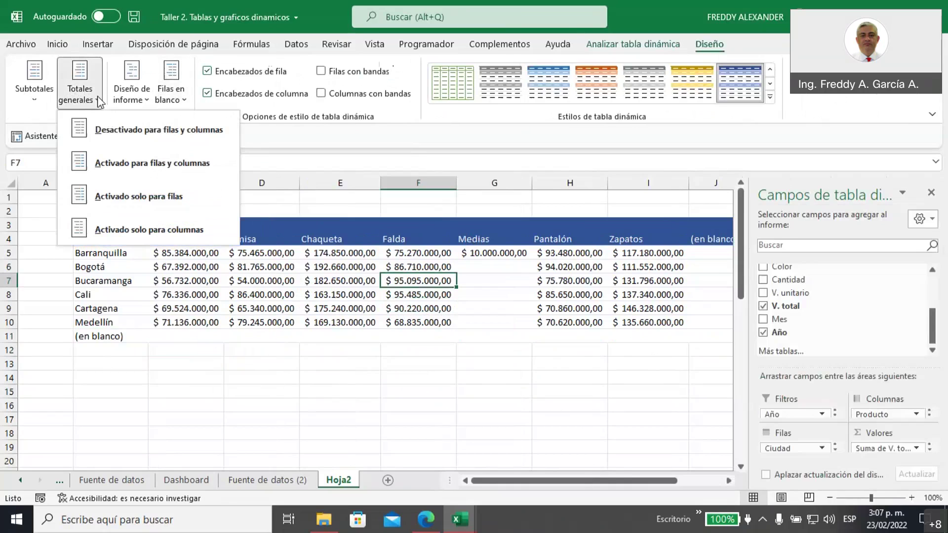
{"action": "left_click", "coordinate": [118, 230]}
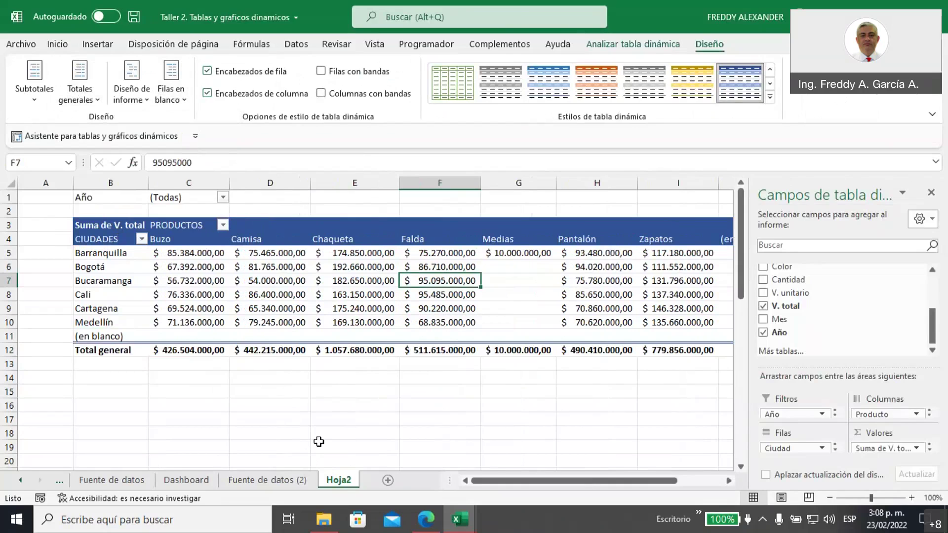
{"action": "left_click_drag", "start_coordinate": [487, 481], "coordinate": [533, 482]}
{"action": "left_click_drag", "start_coordinate": [672, 236], "coordinate": [684, 346]}
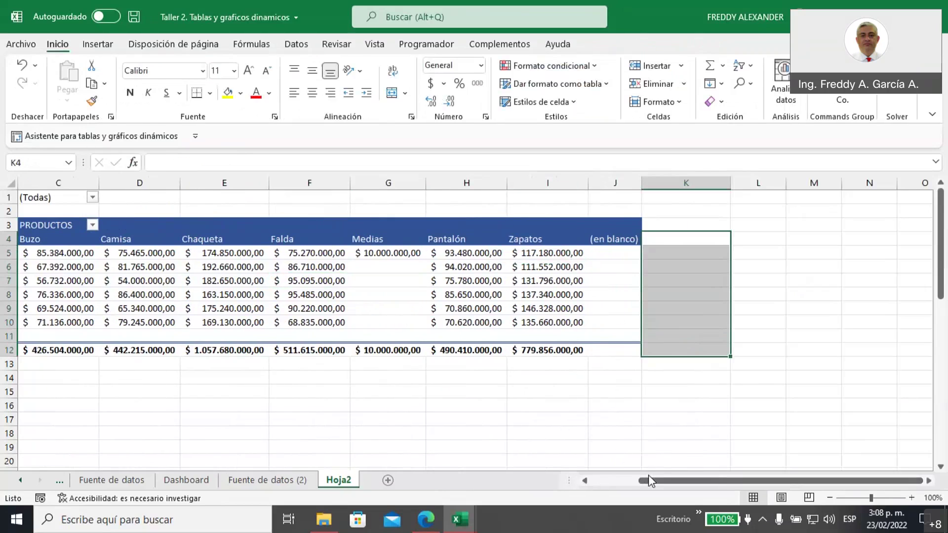
{"action": "left_click_drag", "start_coordinate": [653, 480], "coordinate": [605, 481]}
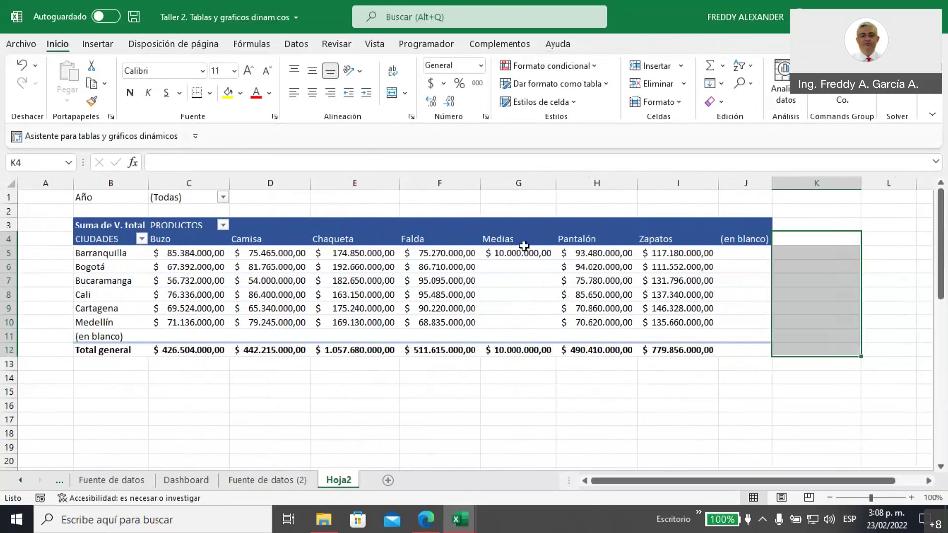
- Deactivate the pivot table's grand totals for rows and columns again
{"action": "left_click", "coordinate": [474, 273]}
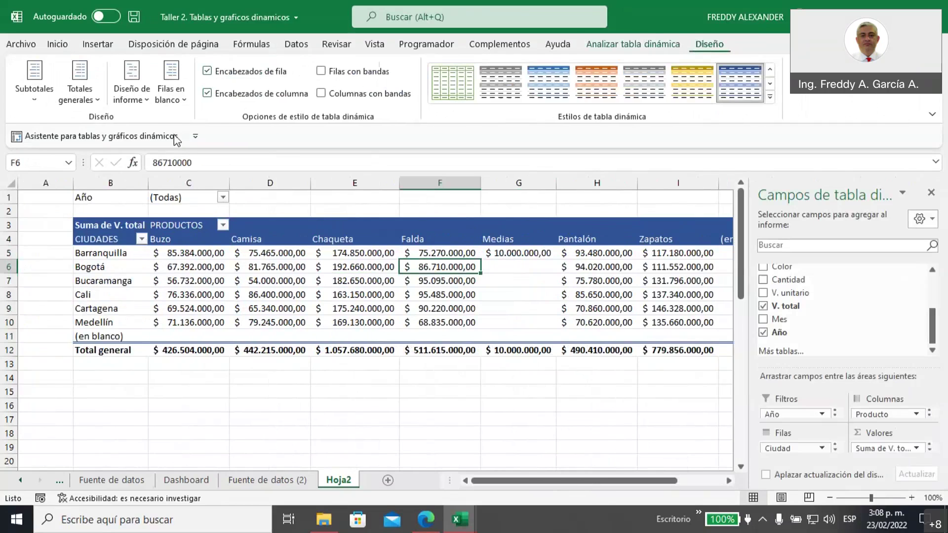
{"action": "left_click", "coordinate": [103, 108]}
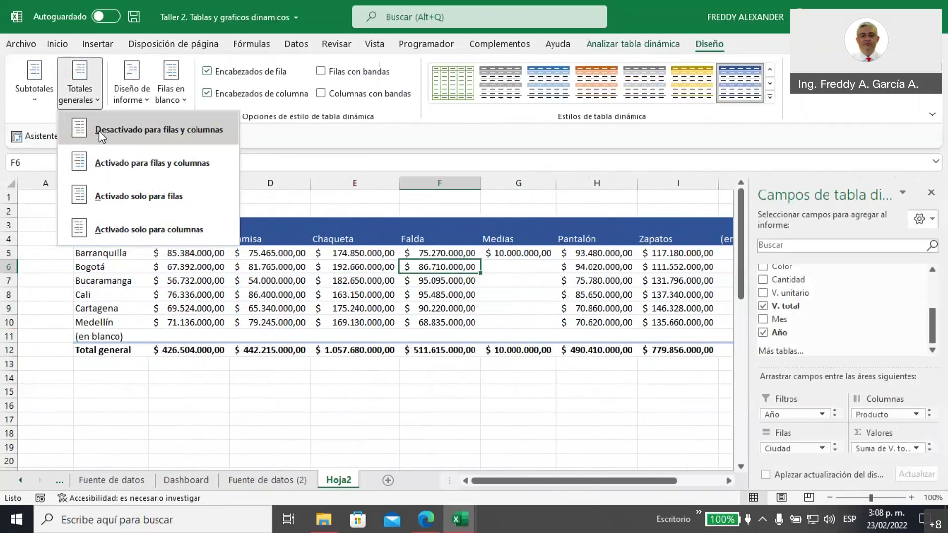
{"action": "left_click", "coordinate": [99, 130]}
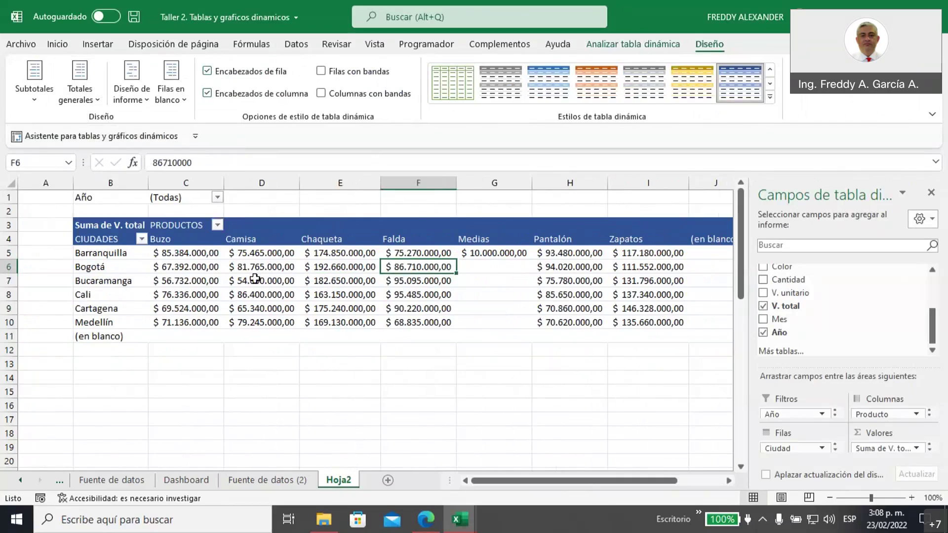
- Select the (en blanco) product column J and try to remove the blank line after each item
{"action": "left_click", "coordinate": [689, 233]}
{"action": "left_click", "coordinate": [181, 97]}
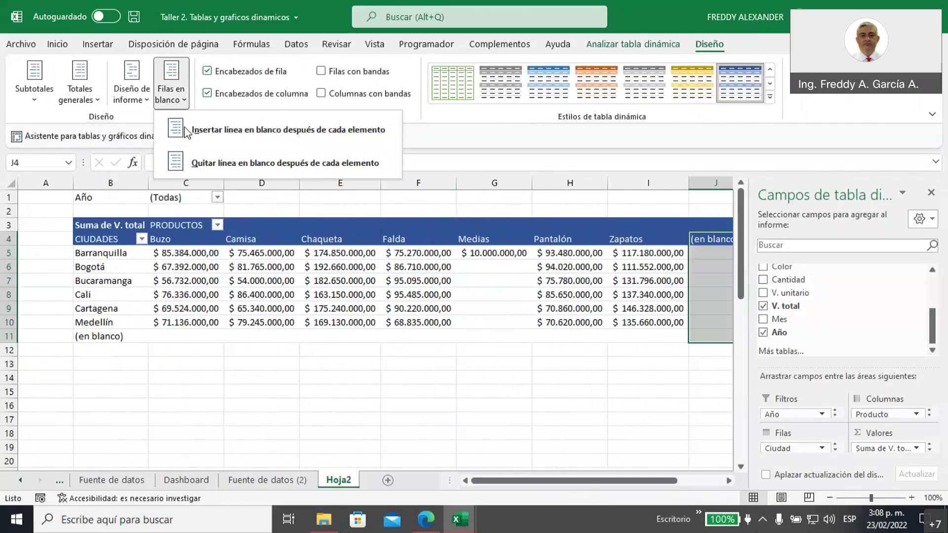
{"action": "left_click", "coordinate": [193, 161]}
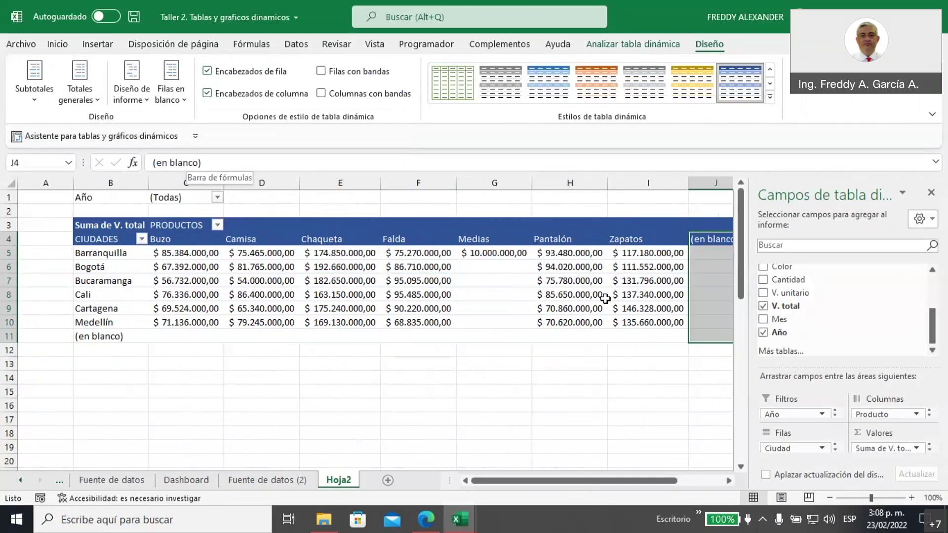
- Select the whole pivot table and try to remove the blank line after each item
{"action": "left_click", "coordinate": [107, 336]}
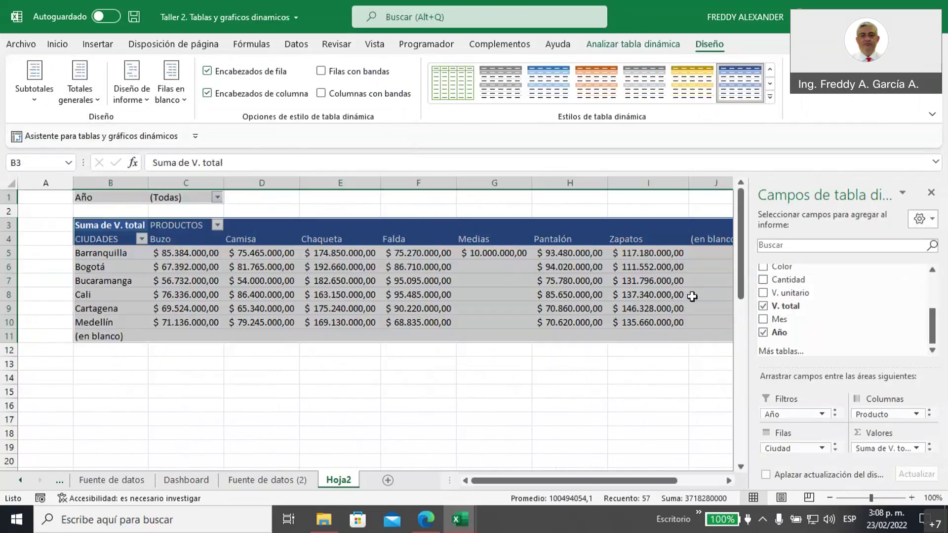
{"action": "left_click", "coordinate": [179, 101]}
{"action": "left_click", "coordinate": [202, 167]}
{"action": "left_click", "coordinate": [178, 96]}
{"action": "left_click", "coordinate": [194, 155]}
{"action": "left_click", "coordinate": [181, 307]}
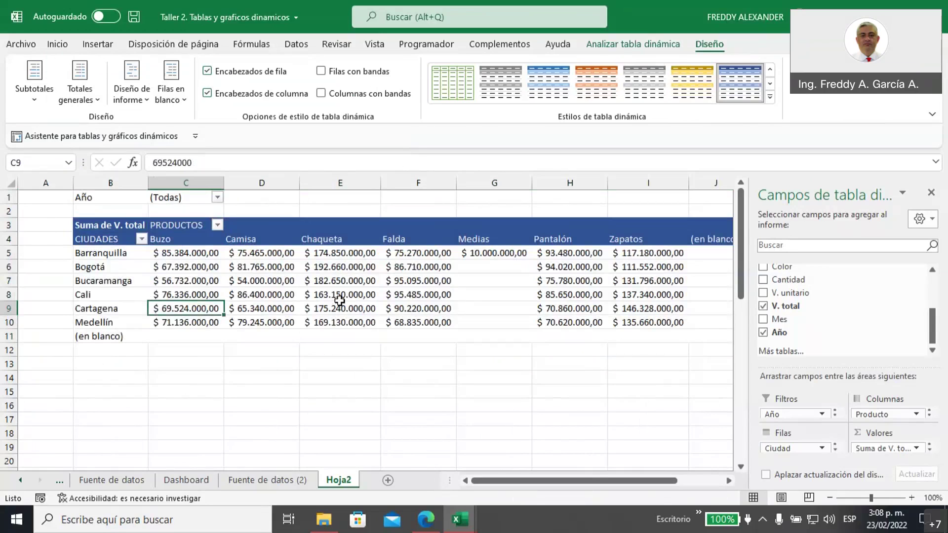
{"action": "right_click", "coordinate": [336, 281]}
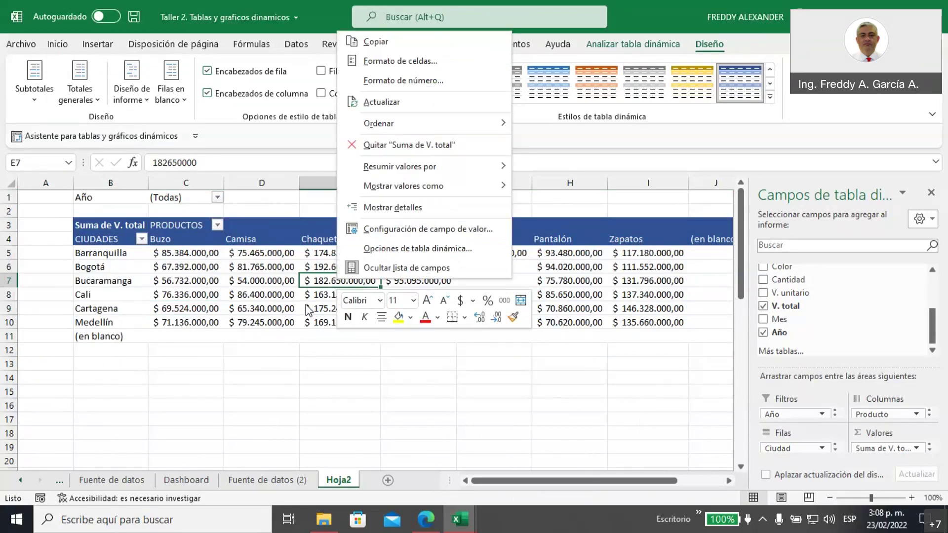
{"action": "key", "text": "Escape"}
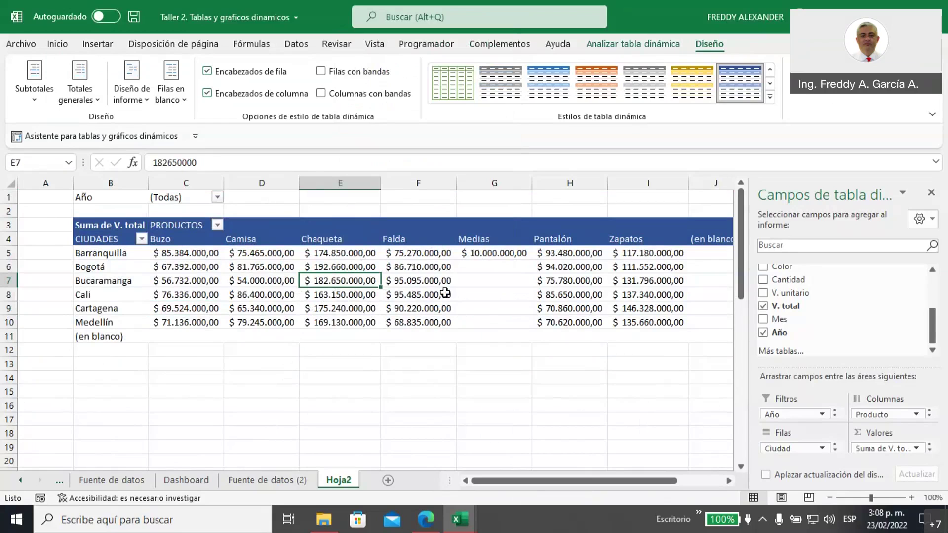
- Set the pivot table options to show 0 for empty cells, starting from the blank Medias cells (G6:G10)
{"action": "left_click_drag", "start_coordinate": [493, 267], "coordinate": [494, 322]}
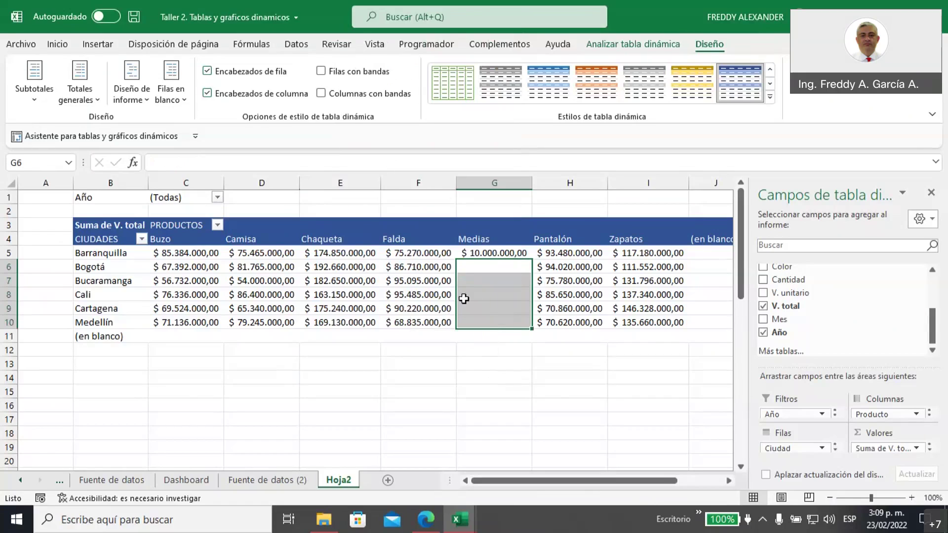
{"action": "right_click", "coordinate": [487, 285]}
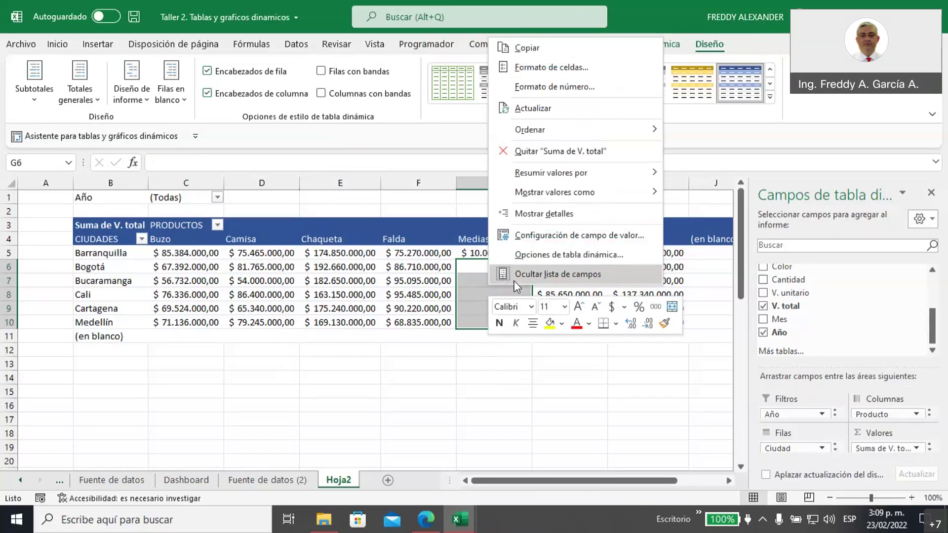
{"action": "left_click", "coordinate": [540, 255]}
{"action": "left_click_drag", "start_coordinate": [553, 101], "coordinate": [485, 157]}
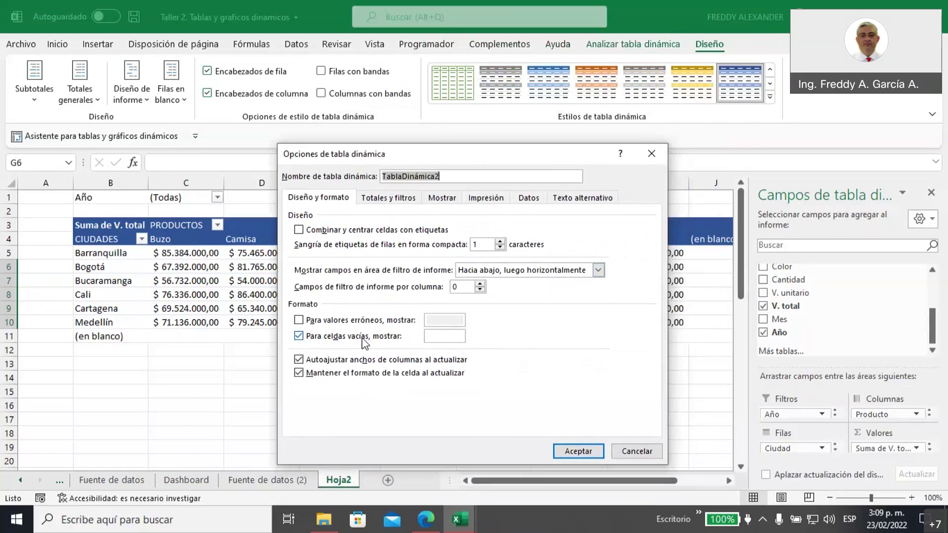
{"action": "left_click", "coordinate": [444, 336]}
{"action": "type", "text": "0"}
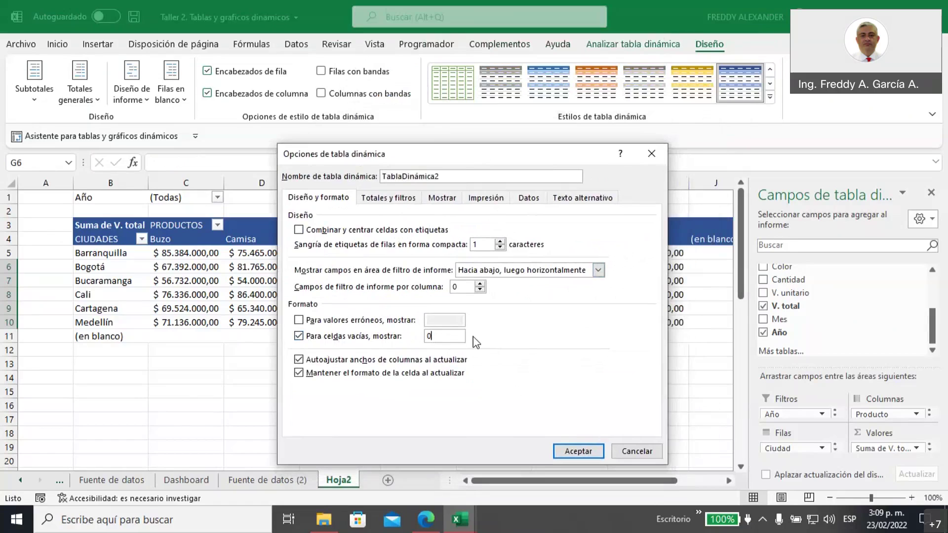
{"action": "left_click_drag", "start_coordinate": [510, 159], "coordinate": [552, 140]}
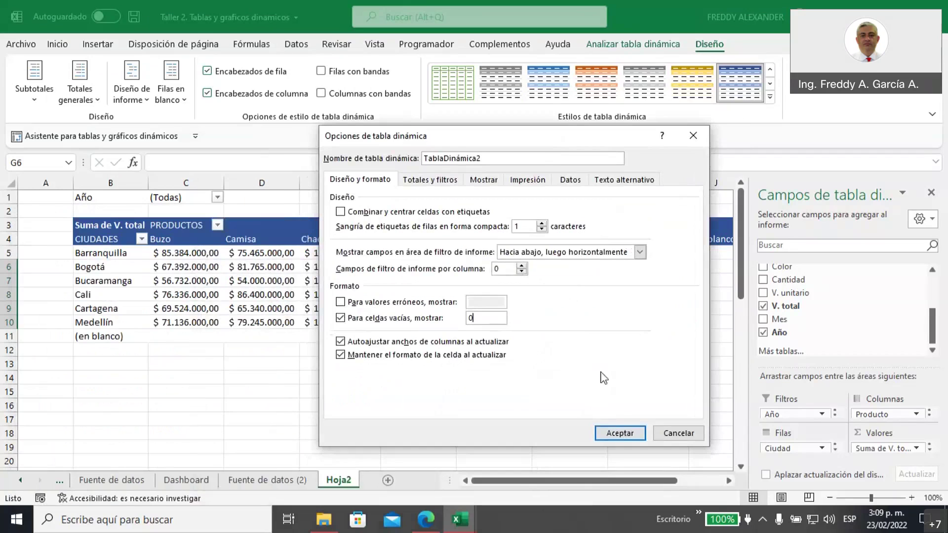
{"action": "left_click", "coordinate": [620, 433]}
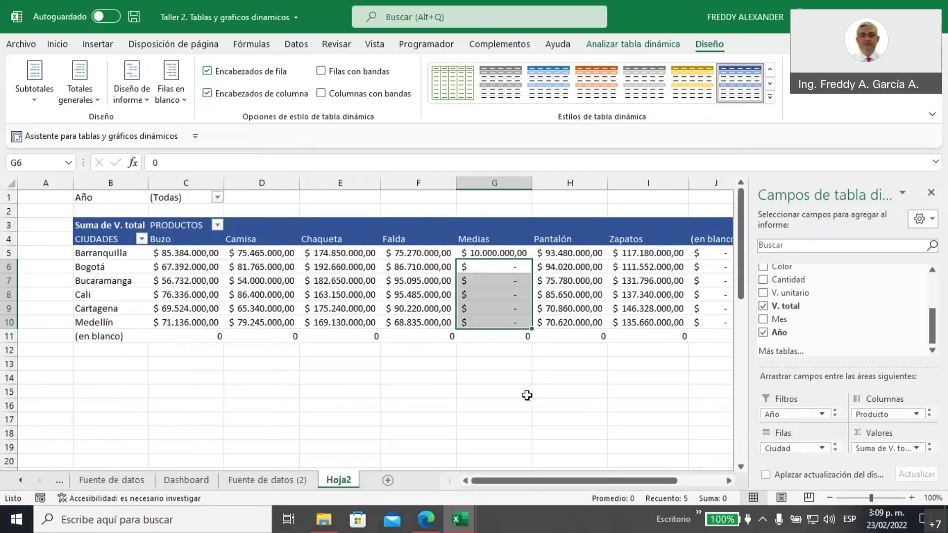
- Check the filled-in Medias cells from Bogotá to Medellín and the values in the (en blanco) row
{"action": "left_click", "coordinate": [492, 377]}
{"action": "left_click_drag", "start_coordinate": [495, 266], "coordinate": [495, 322]}
{"action": "mouse_move", "coordinate": [491, 268]}
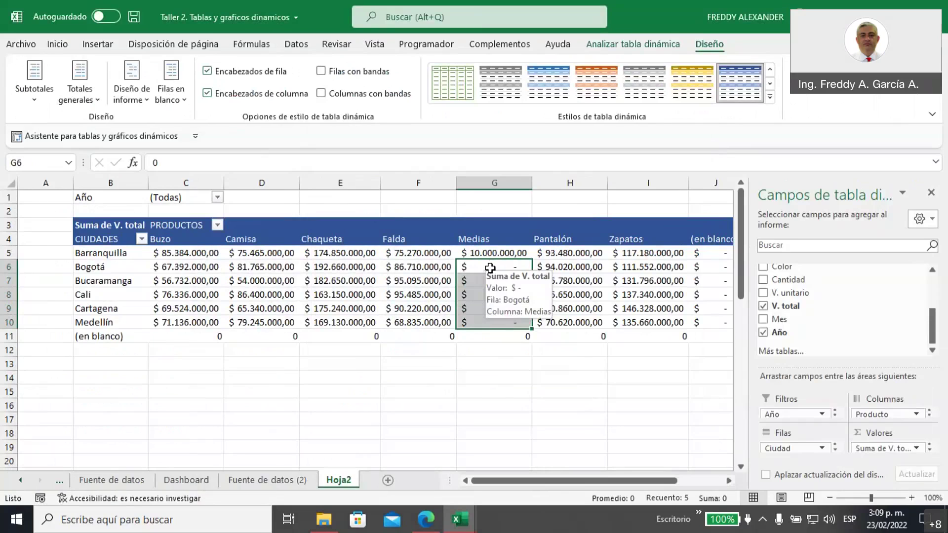
{"action": "left_click_drag", "start_coordinate": [203, 336], "coordinate": [711, 336]}
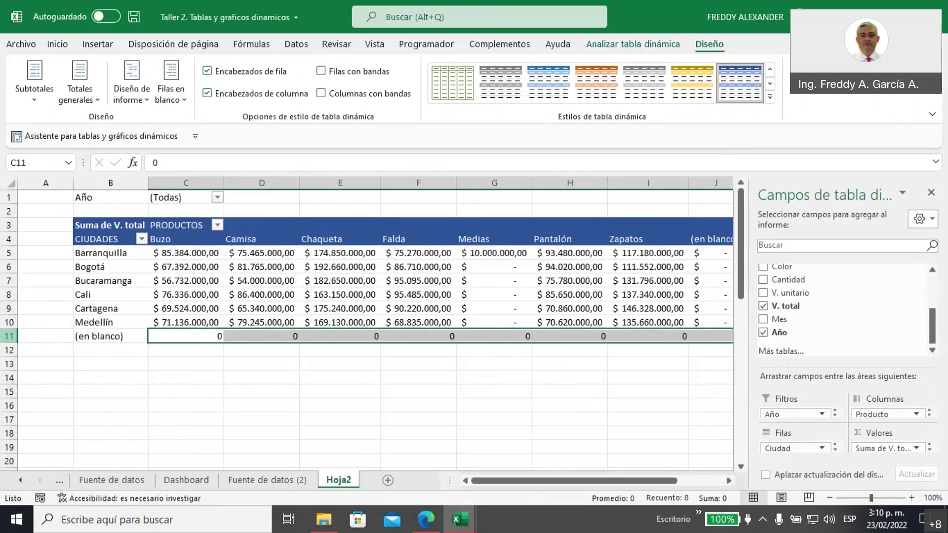
- Try to delete sheet row 11, which holds the (en blanco) city
{"action": "left_click", "coordinate": [11, 336]}
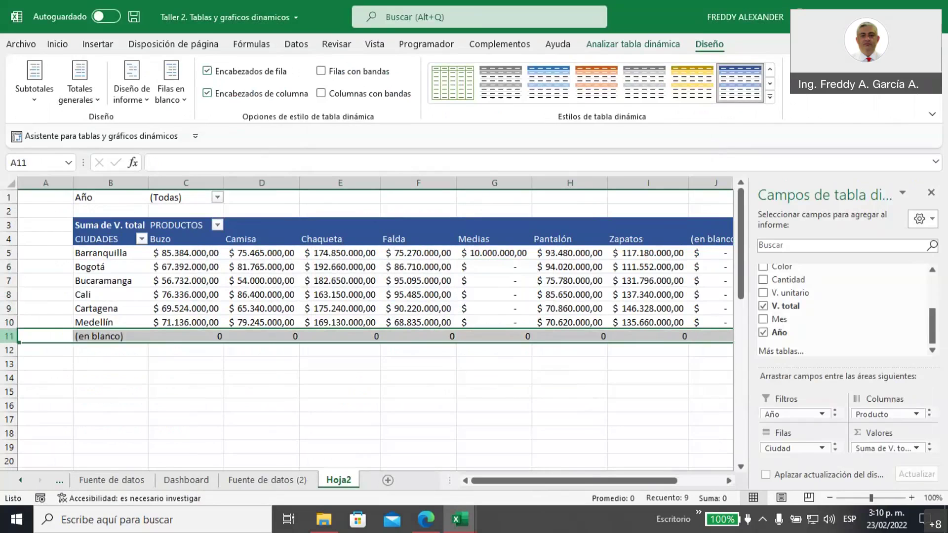
{"action": "right_click", "coordinate": [11, 336]}
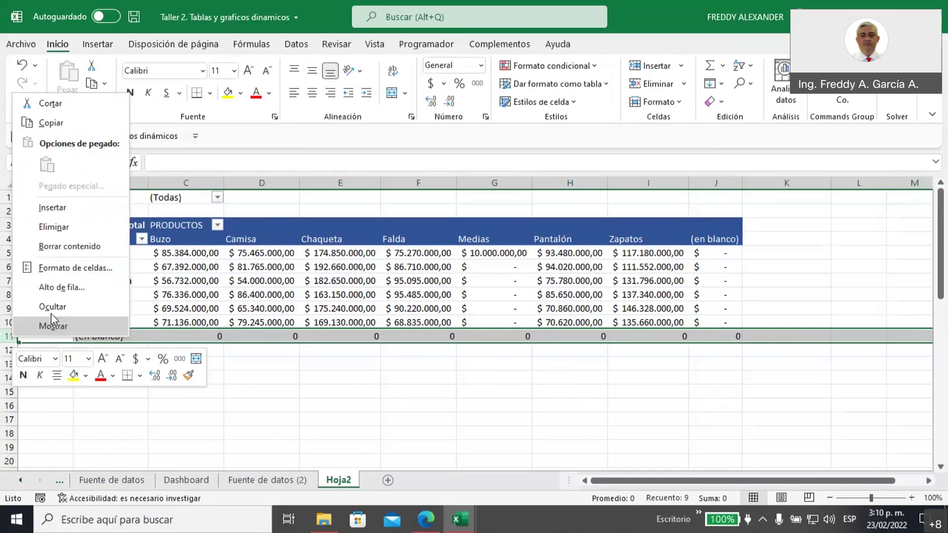
{"action": "left_click", "coordinate": [54, 227]}
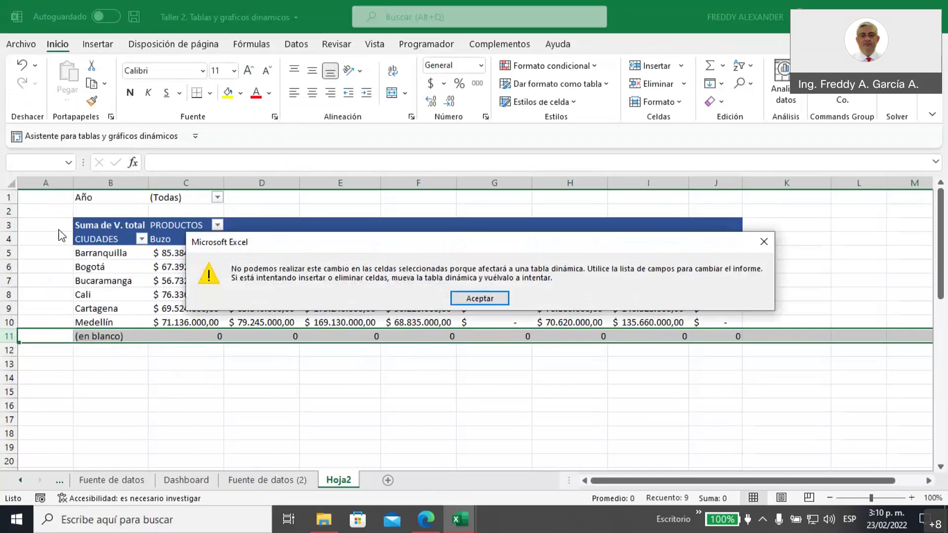
{"action": "left_click", "coordinate": [469, 299]}
- Select the (en blanco) column from J3 down and examine the pivot table's display, data, alternative text, printing, totals and layout options
{"action": "left_click", "coordinate": [713, 225]}
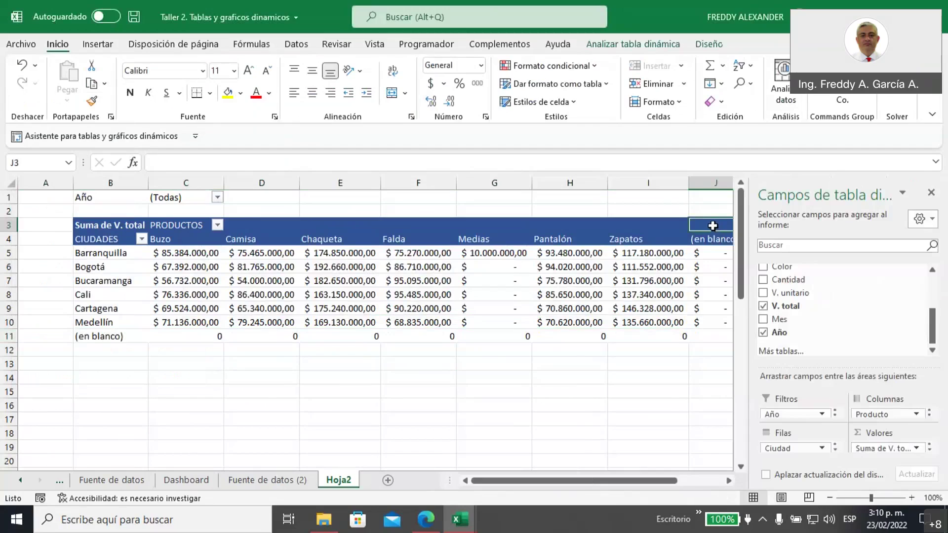
{"action": "left_click_drag", "start_coordinate": [713, 226], "coordinate": [714, 334]}
{"action": "right_click", "coordinate": [709, 230]}
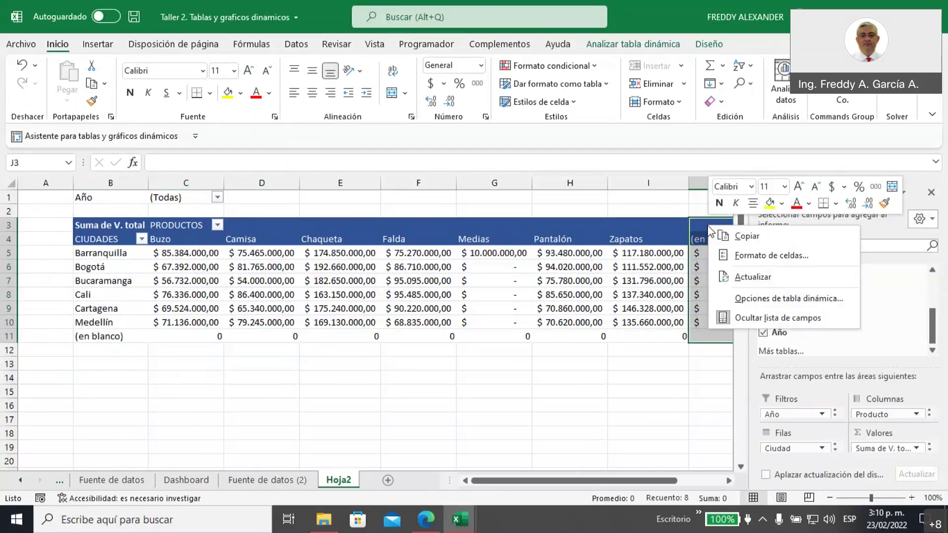
{"action": "left_click", "coordinate": [738, 298]}
{"action": "left_click_drag", "start_coordinate": [730, 143], "coordinate": [439, 148]}
{"action": "left_click", "coordinate": [423, 186]}
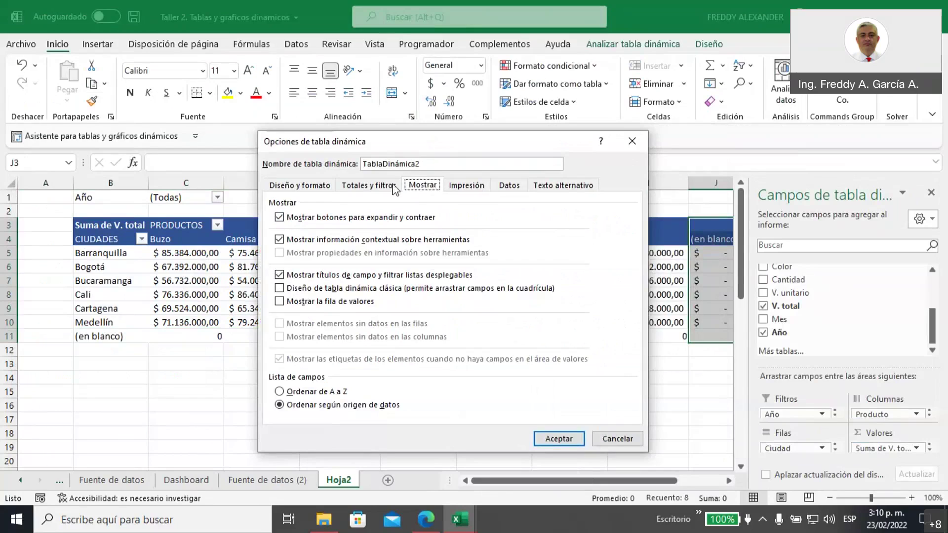
{"action": "left_click", "coordinate": [507, 186]}
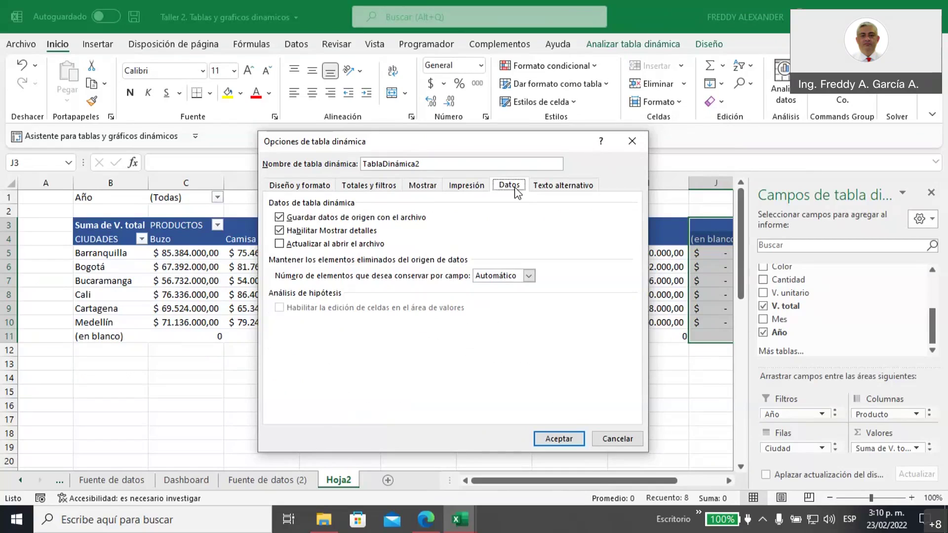
{"action": "left_click", "coordinate": [552, 188]}
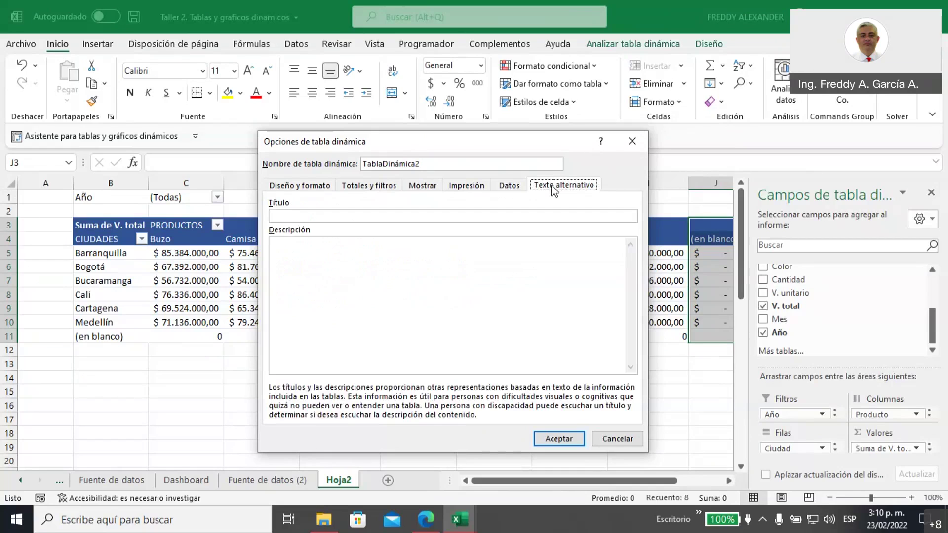
{"action": "left_click", "coordinate": [508, 188]}
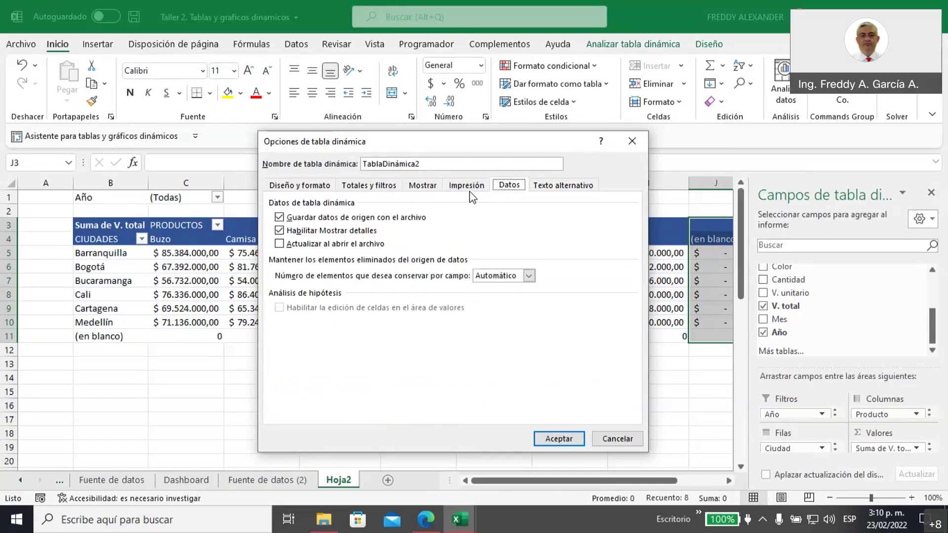
{"action": "left_click", "coordinate": [467, 188]}
{"action": "left_click", "coordinate": [369, 186]}
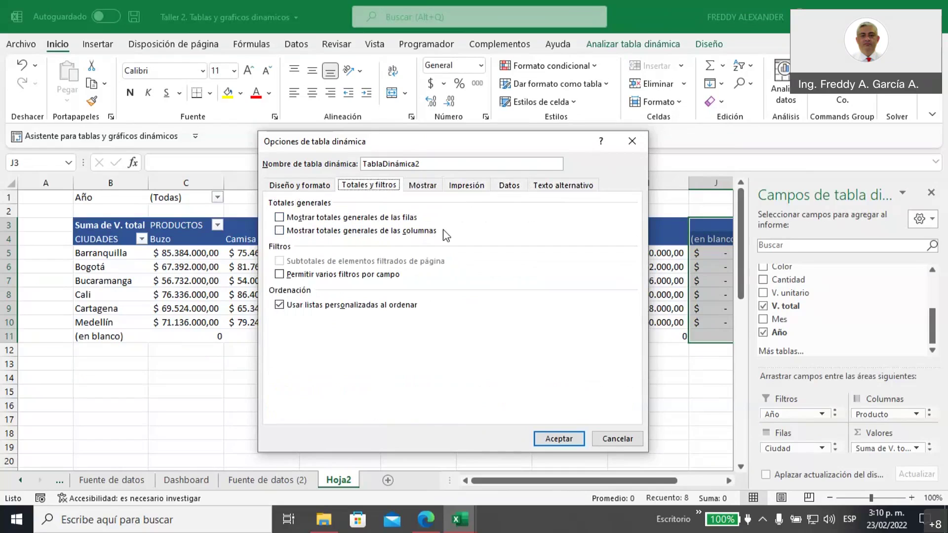
{"action": "left_click", "coordinate": [309, 186]}
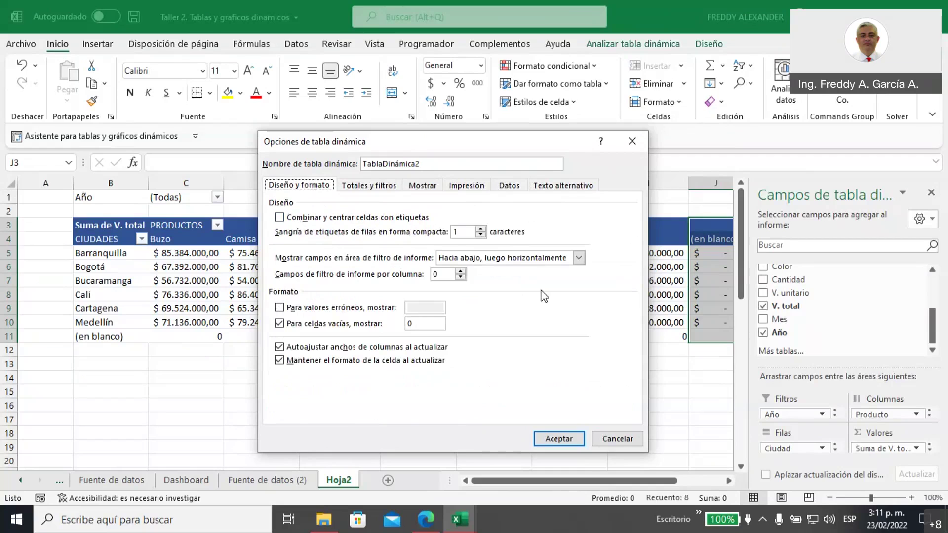
{"action": "left_click", "coordinate": [560, 440]}
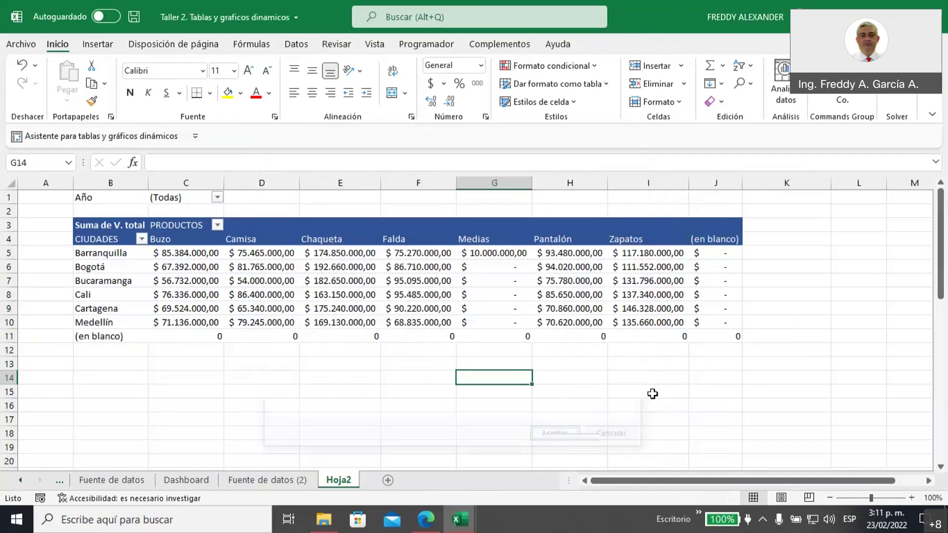
- Reselect the (en blanco) product column and try once more to remove the blank line after each item
{"action": "left_click", "coordinate": [701, 236]}
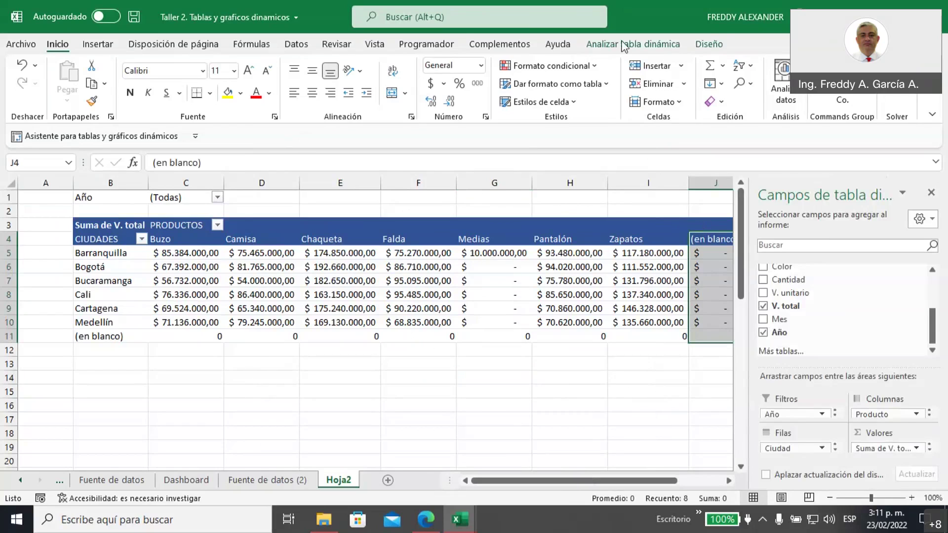
{"action": "left_click", "coordinate": [714, 46]}
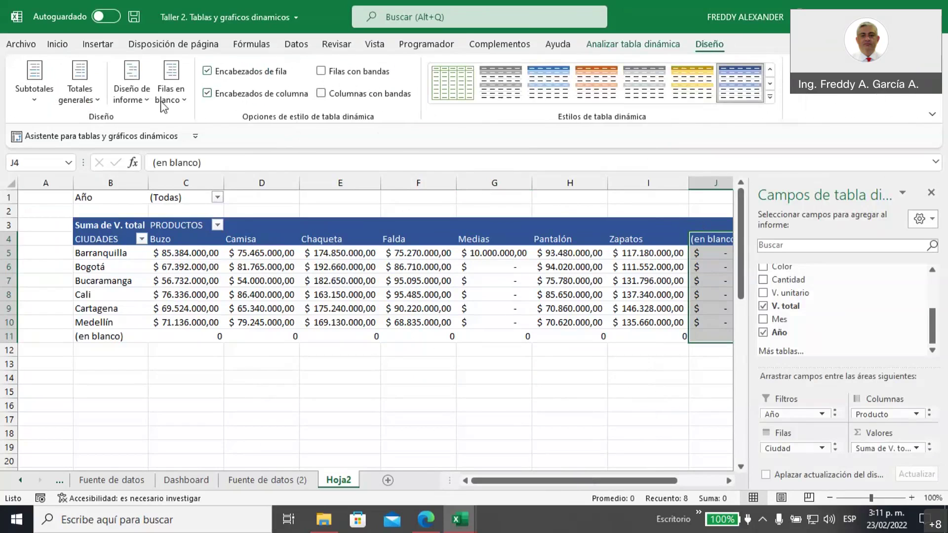
{"action": "left_click", "coordinate": [174, 100]}
{"action": "left_click", "coordinate": [205, 161]}
{"action": "left_click", "coordinate": [628, 376]}
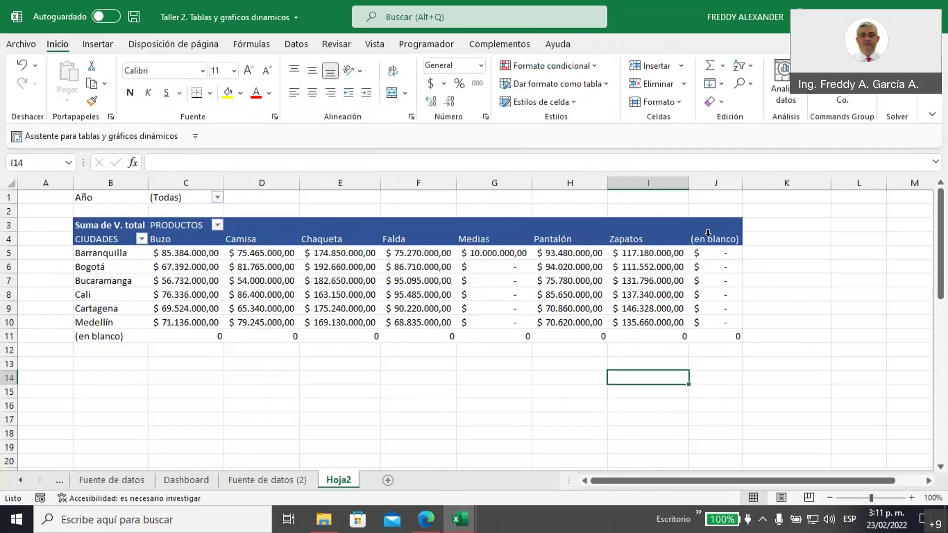
{"action": "left_click", "coordinate": [708, 232]}
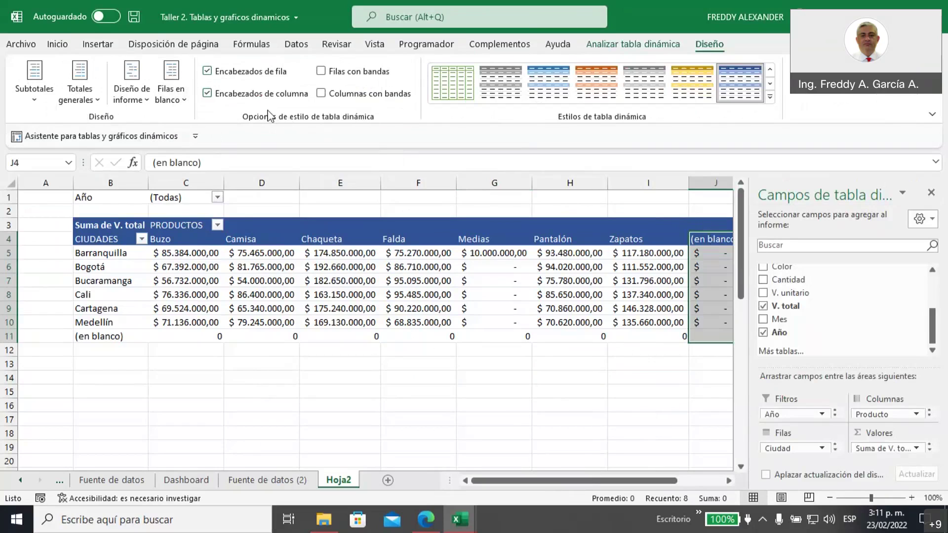
- Turn the pivot table's row header formatting off and on again to compare the effect
{"action": "left_click", "coordinate": [207, 73]}
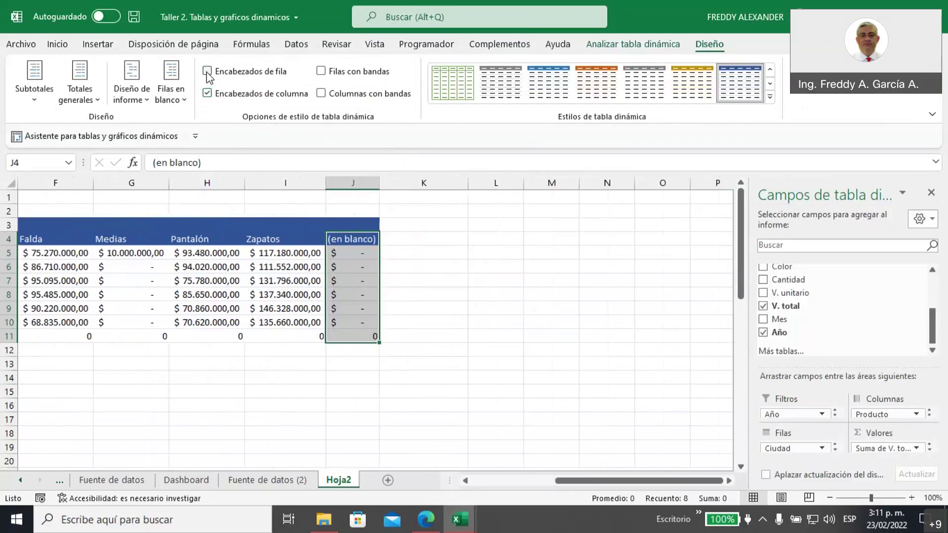
{"action": "left_click_drag", "start_coordinate": [603, 481], "coordinate": [489, 493]}
{"action": "left_click", "coordinate": [283, 267]}
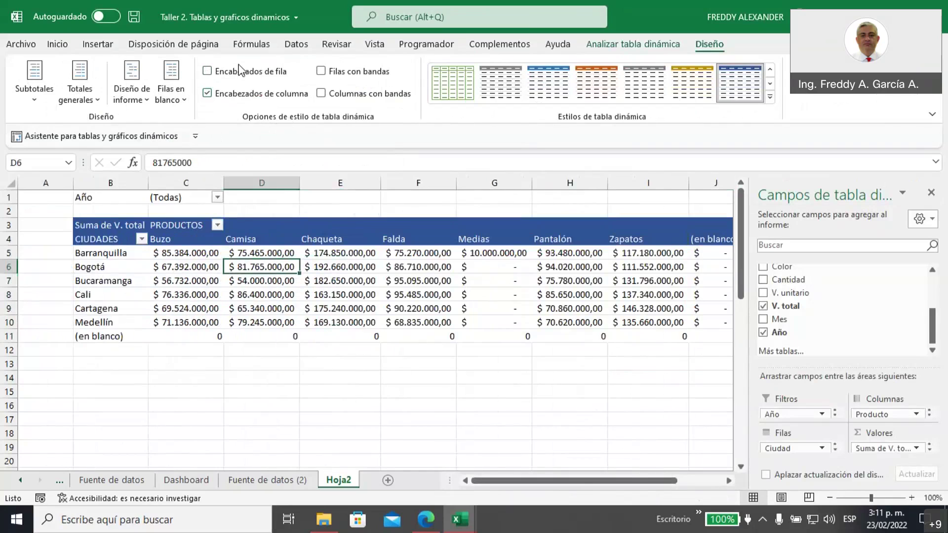
{"action": "left_click", "coordinate": [207, 72]}
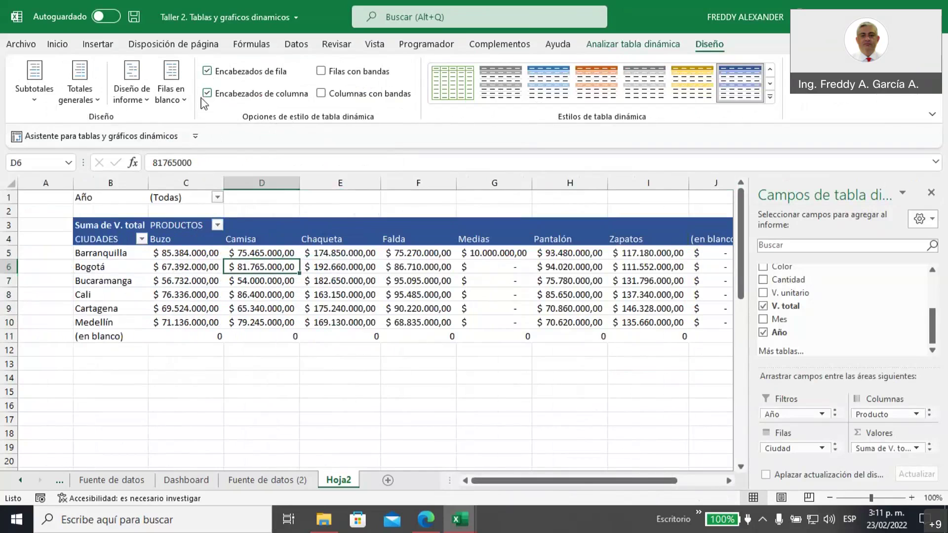
- Toggle the pivot table's column header formatting off and on twice, leaving it enabled
{"action": "left_click", "coordinate": [207, 93]}
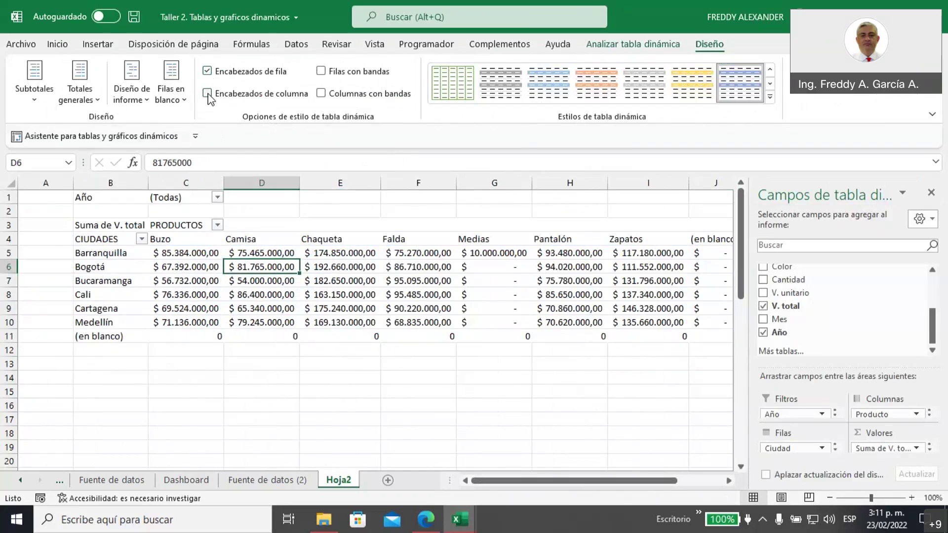
{"action": "left_click", "coordinate": [208, 94]}
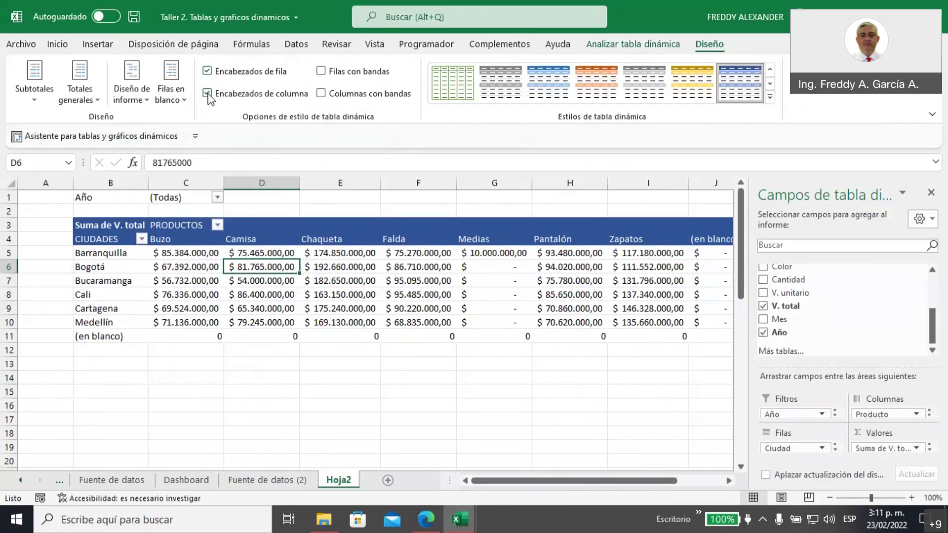
{"action": "left_click", "coordinate": [208, 94]}
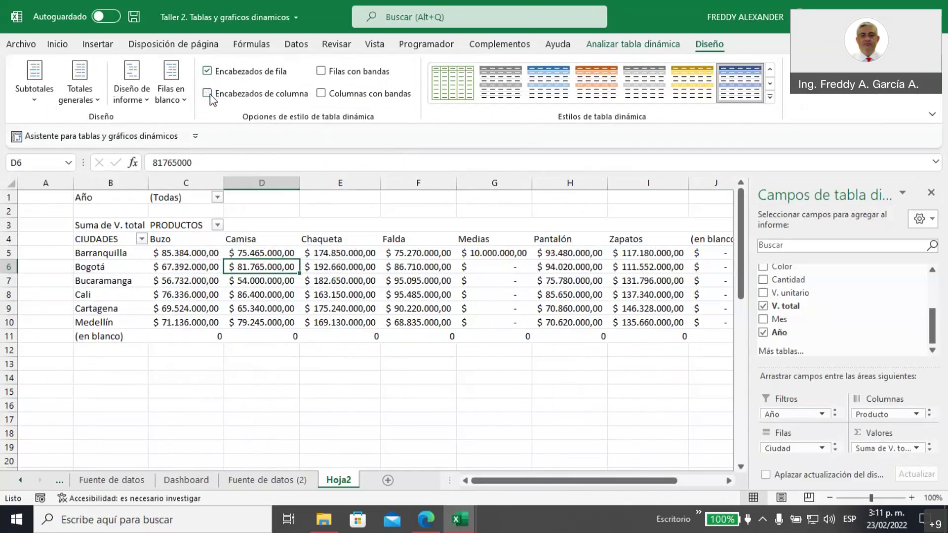
{"action": "left_click", "coordinate": [209, 94]}
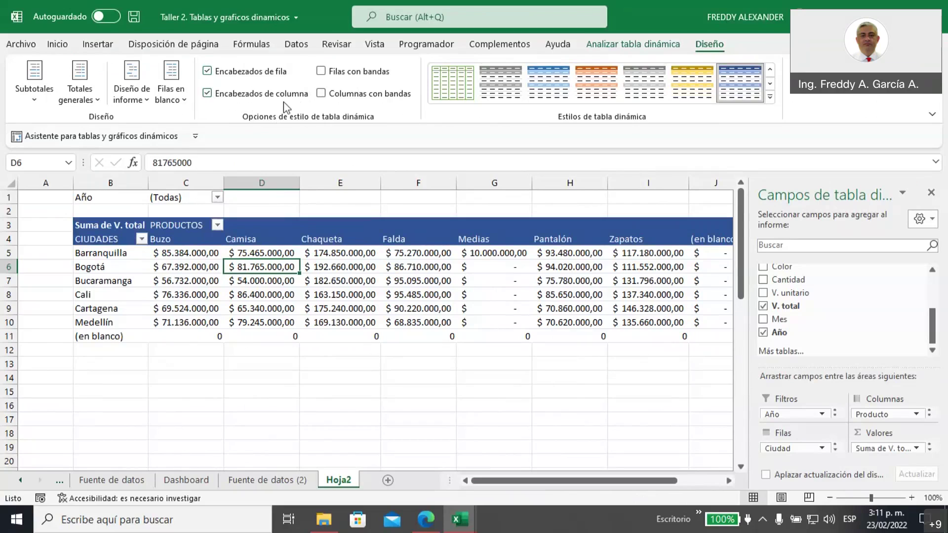
- Enable banded rows and banded columns for the pivot table
{"action": "left_click", "coordinate": [321, 71]}
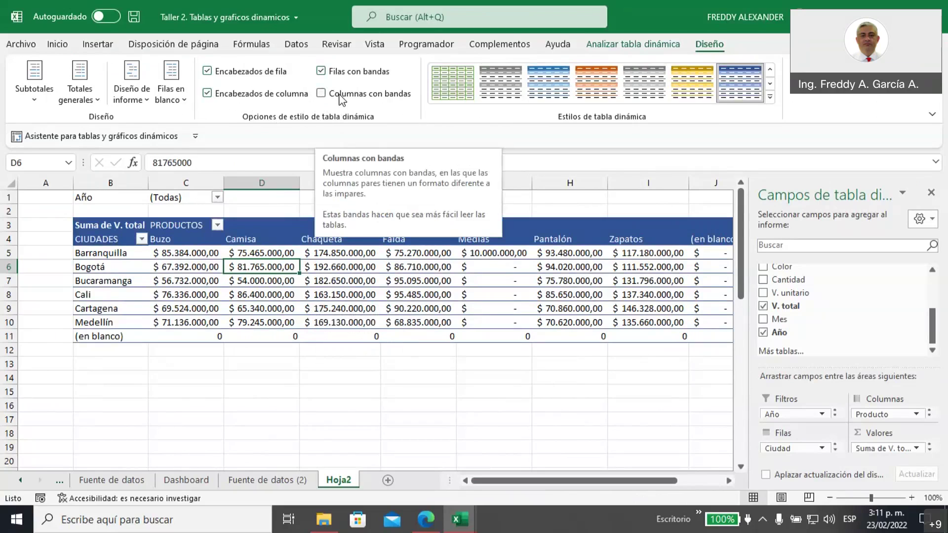
{"action": "left_click", "coordinate": [320, 94]}
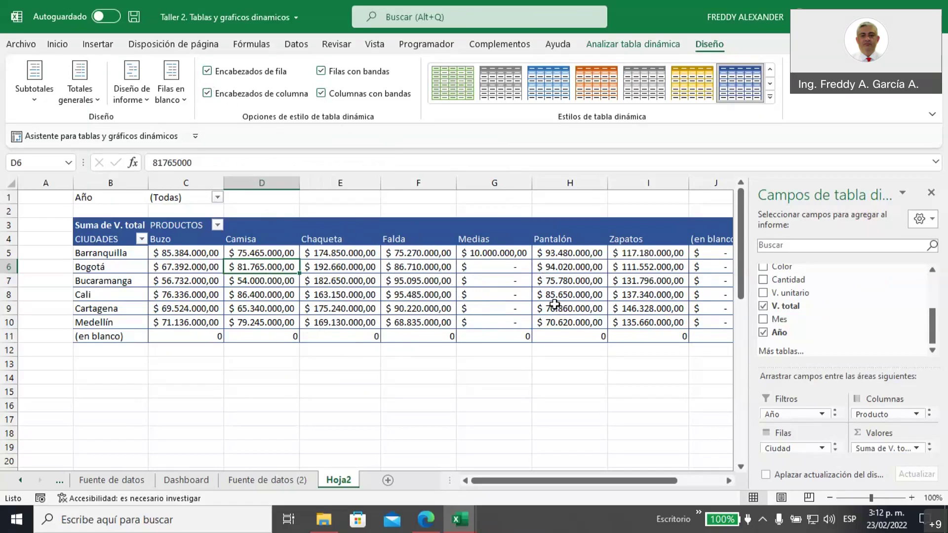
{"action": "mouse_move", "coordinate": [589, 483]}
{"action": "left_mouse_down"}
{"action": "mouse_move", "coordinate": [704, 464]}
{"action": "mouse_move", "coordinate": [604, 488]}
{"action": "left_mouse_up"}
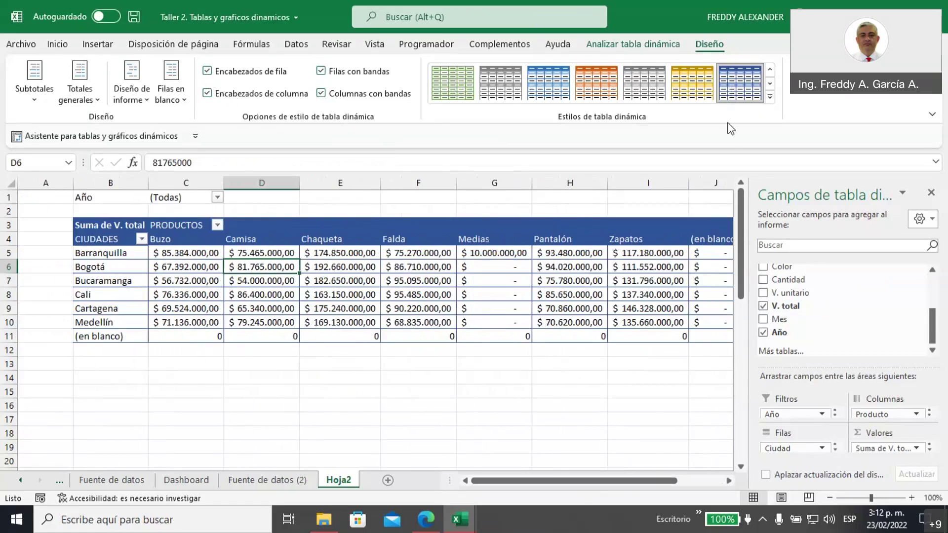
- Apply the light blue banded style with full cell borders from the Claro group to the pivot table
{"action": "left_click", "coordinate": [770, 98]}
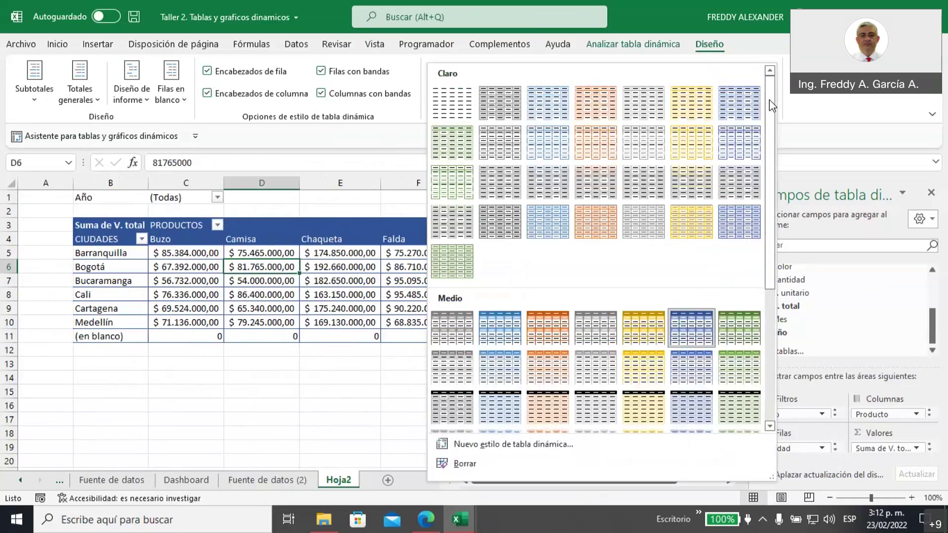
{"action": "left_click", "coordinate": [551, 229]}
{"action": "left_click", "coordinate": [442, 405]}
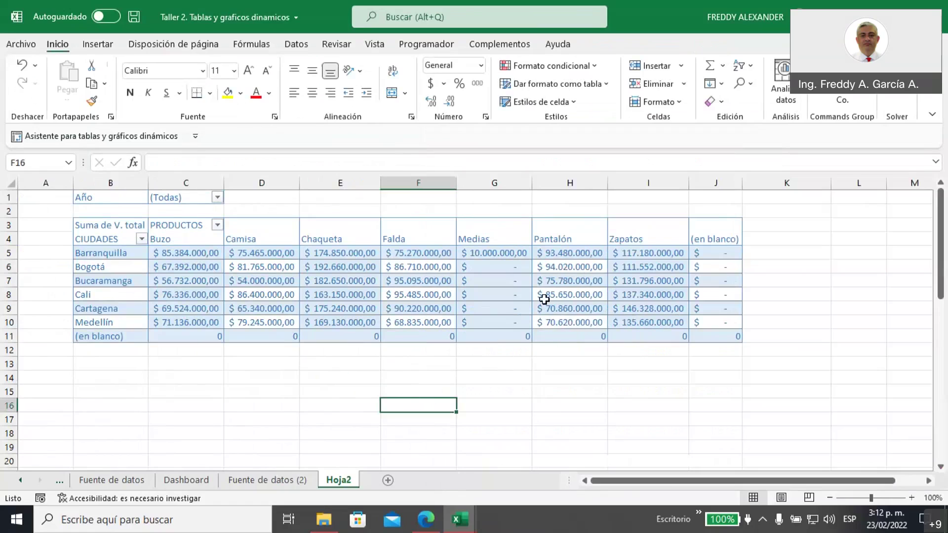
- Display the pivot table's field list, widen its pane and enlarge the section with the filter, column, row and value areas
{"action": "mouse_move", "coordinate": [548, 300]}
{"action": "left_click", "coordinate": [526, 300]}
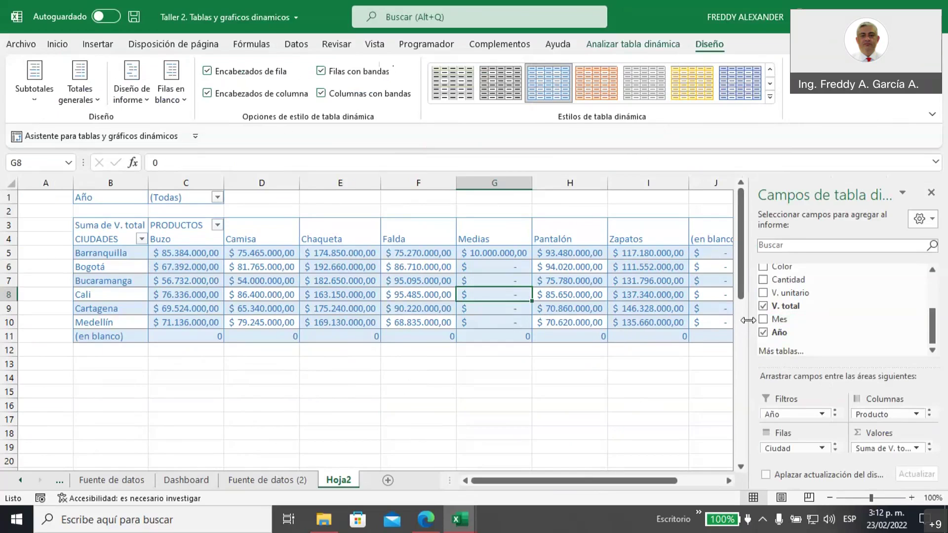
{"action": "left_click_drag", "start_coordinate": [748, 321], "coordinate": [552, 342]}
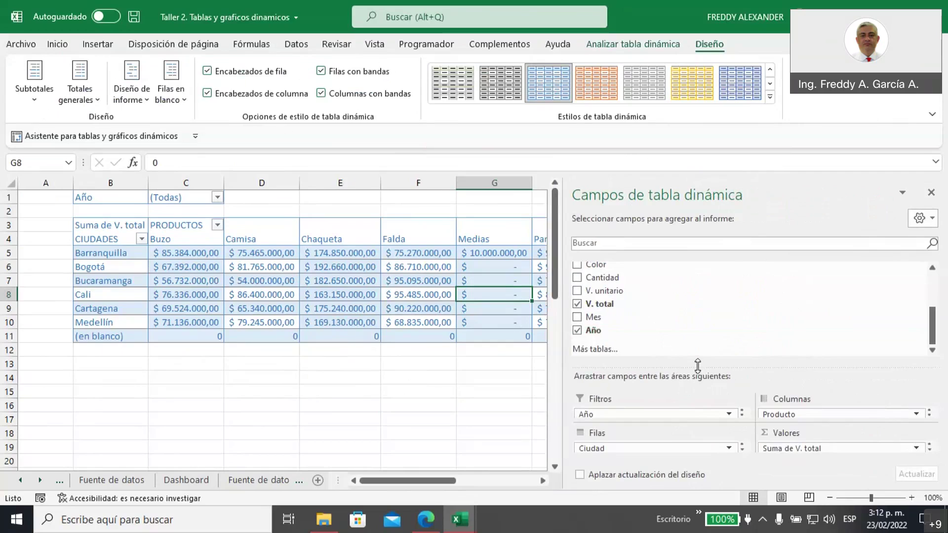
{"action": "left_click_drag", "start_coordinate": [694, 353], "coordinate": [687, 277]}
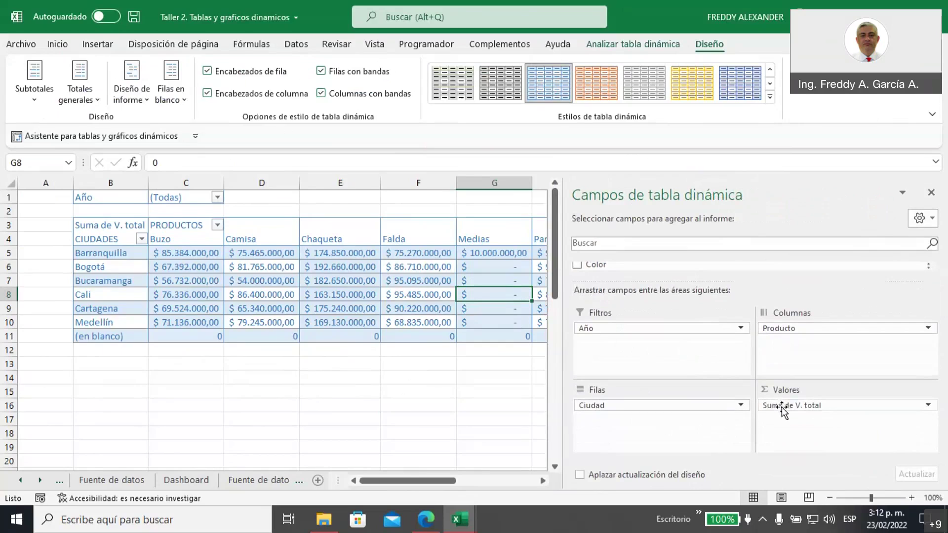
- View the options of the Suma de V. total value field, then close the pivot table field list
{"action": "left_click", "coordinate": [928, 406]}
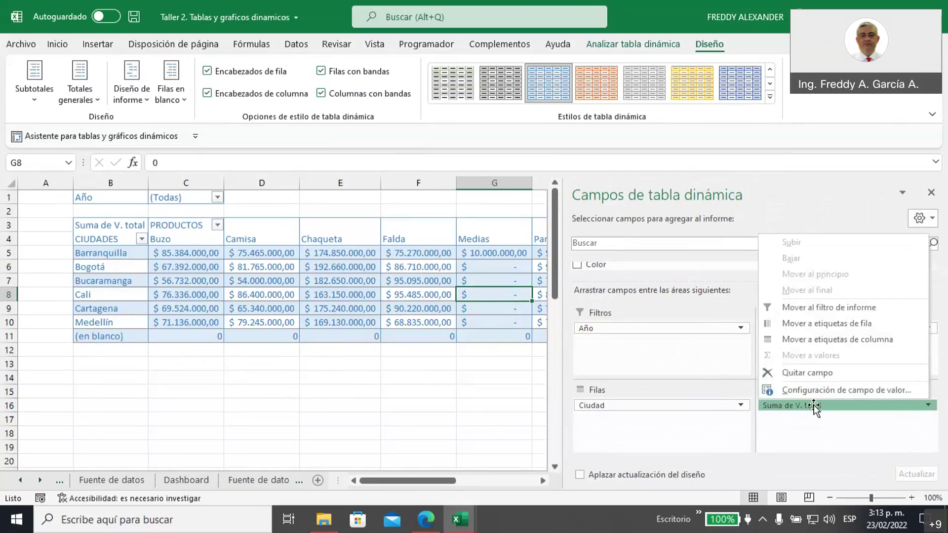
{"action": "left_click", "coordinate": [815, 447]}
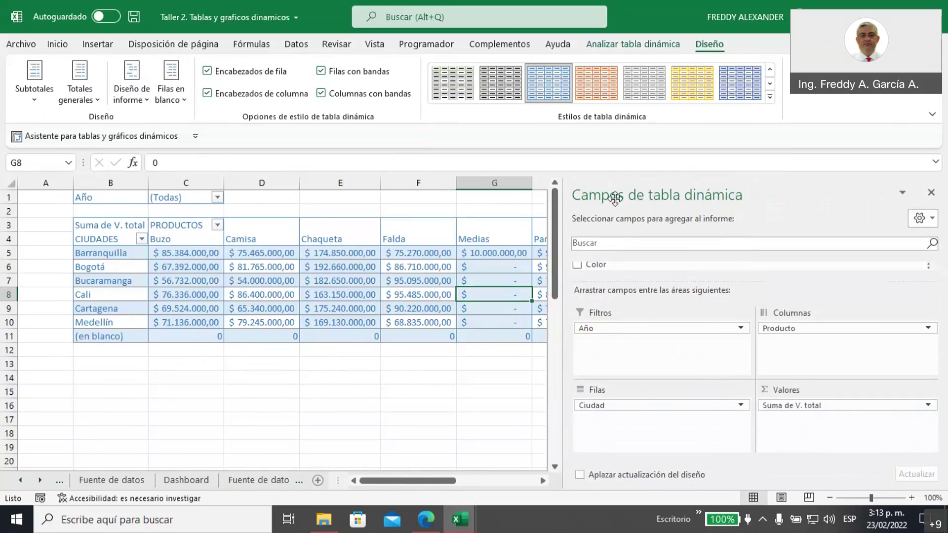
{"action": "left_click", "coordinate": [931, 194]}
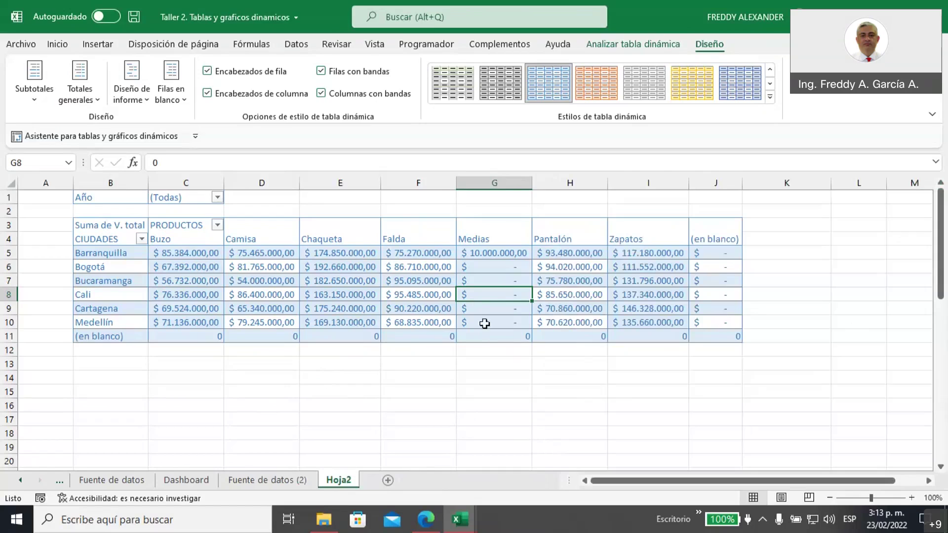
{"action": "left_click", "coordinate": [411, 282]}
{"action": "left_click", "coordinate": [313, 268]}
{"action": "left_click", "coordinate": [313, 308]}
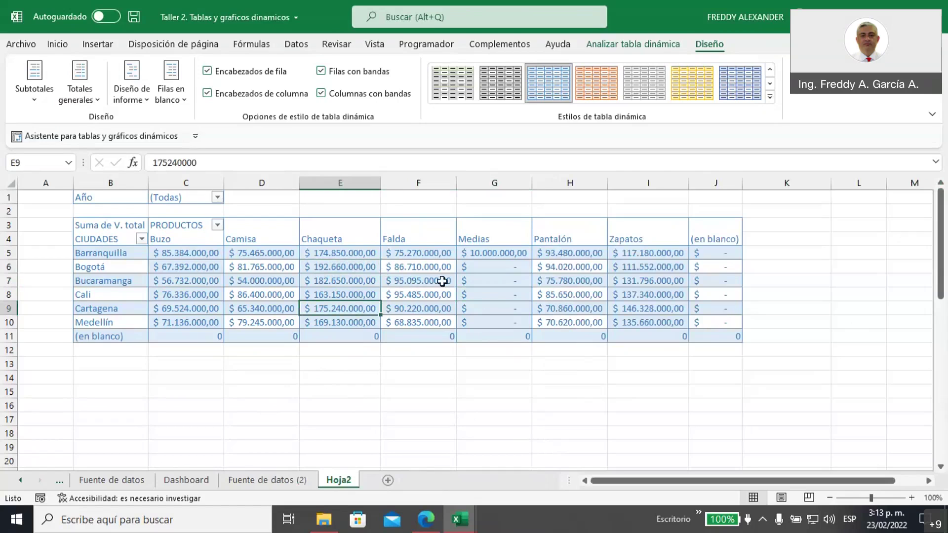
{"action": "left_click", "coordinate": [435, 279]}
{"action": "left_click", "coordinate": [504, 300]}
{"action": "left_click", "coordinate": [603, 277]}
{"action": "left_click", "coordinate": [616, 227]}
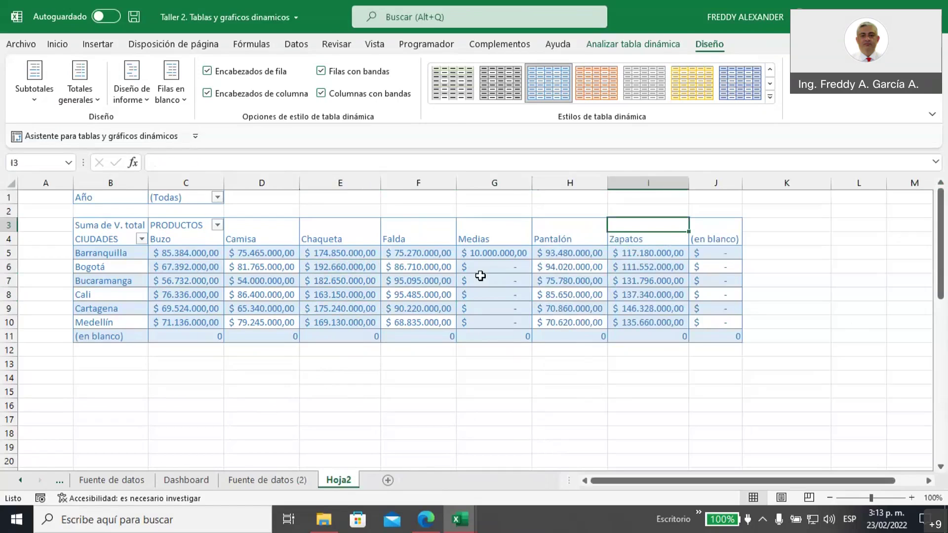
{"action": "left_click", "coordinate": [482, 276]}
{"action": "left_click", "coordinate": [316, 252]}
{"action": "left_click", "coordinate": [307, 292]}
{"action": "left_click", "coordinate": [250, 291]}
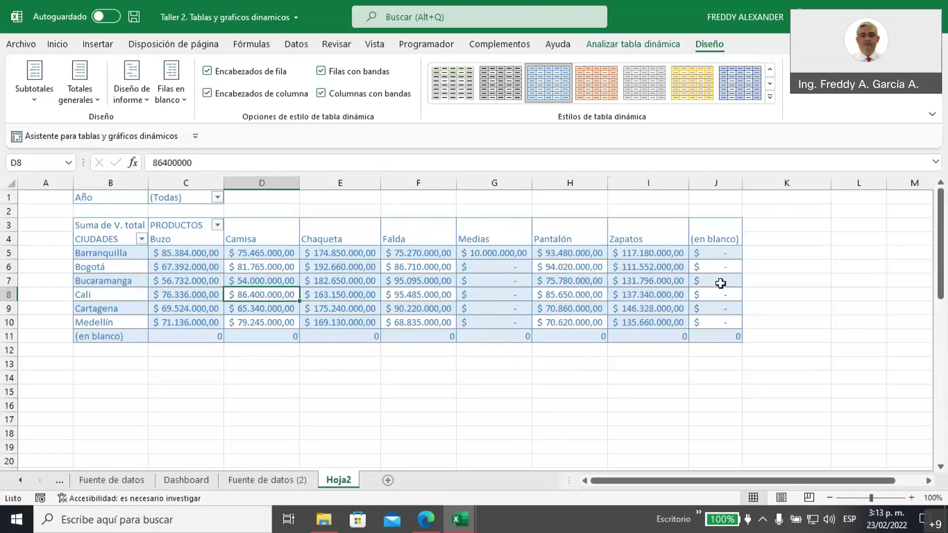
{"action": "left_click", "coordinate": [619, 46]}
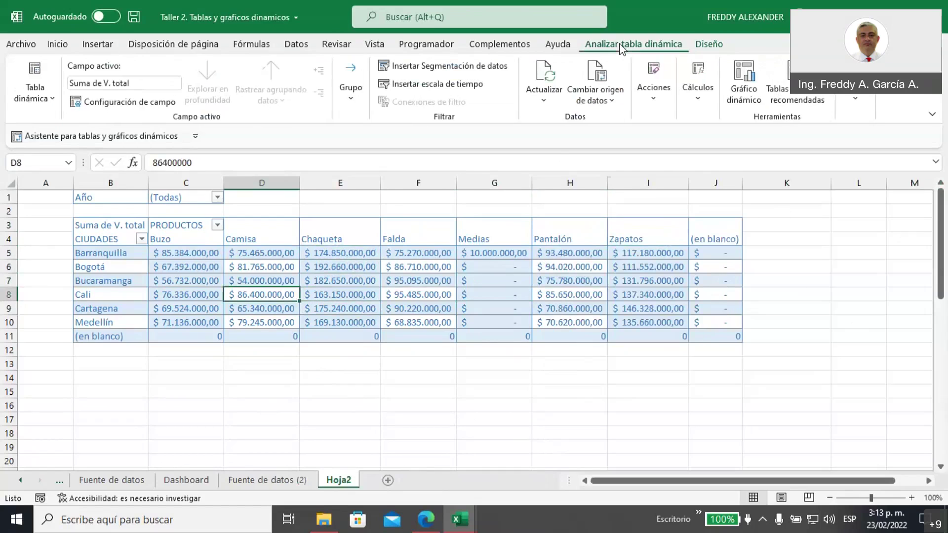
{"action": "left_click", "coordinate": [707, 45]}
- Show the pivot table field list again and enlarge its section of available fields
{"action": "right_click", "coordinate": [360, 277]}
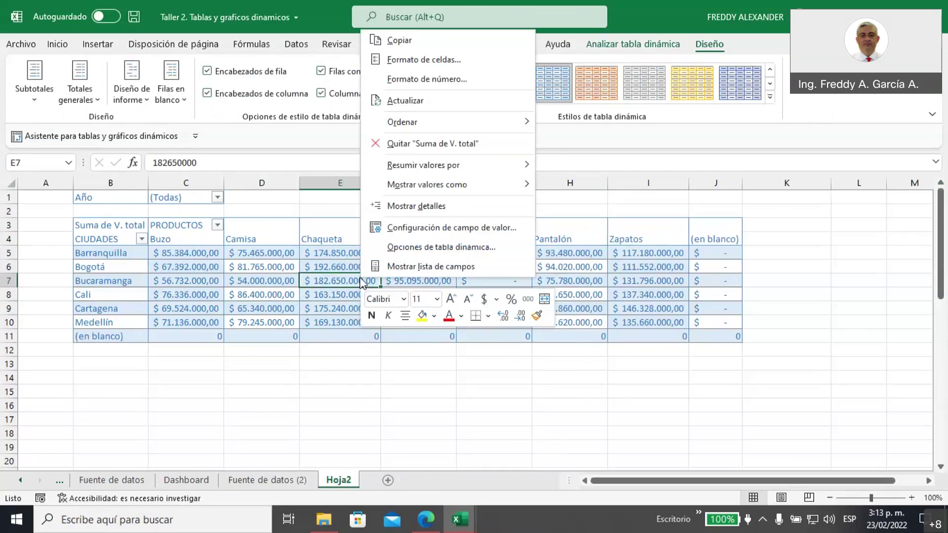
{"action": "left_click", "coordinate": [401, 265]}
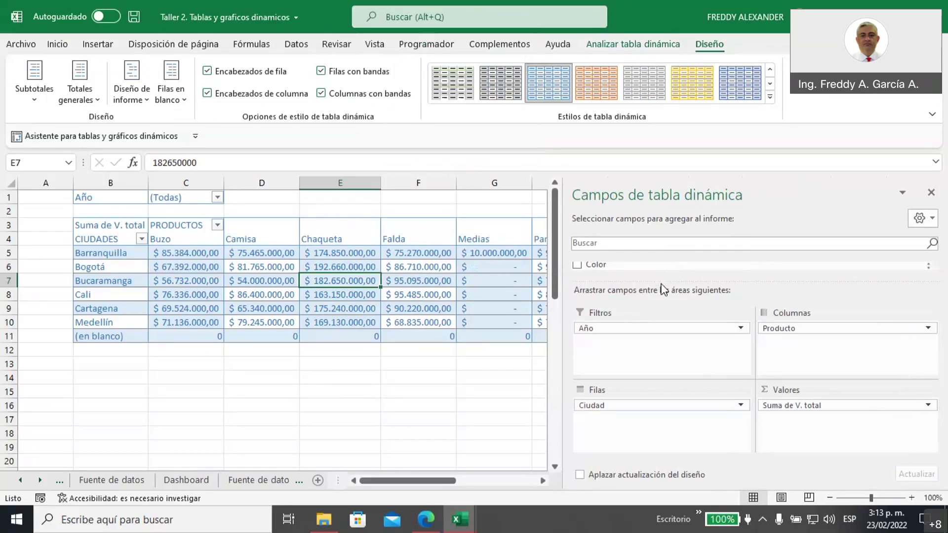
{"action": "left_click_drag", "start_coordinate": [662, 280], "coordinate": [662, 384]}
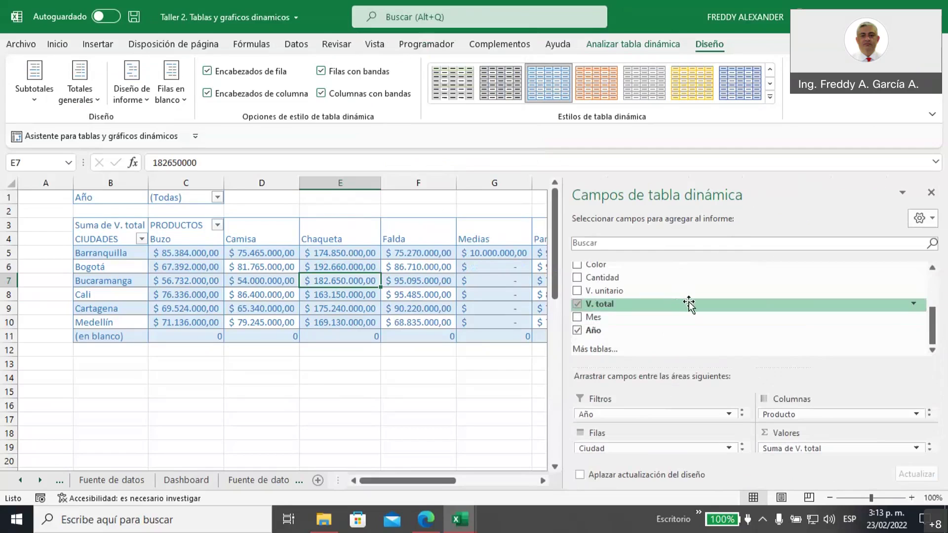
- Close and reopen the pivot table field list, and narrow its pane until all pivot table columns fit beside it
{"action": "left_click", "coordinate": [931, 192]}
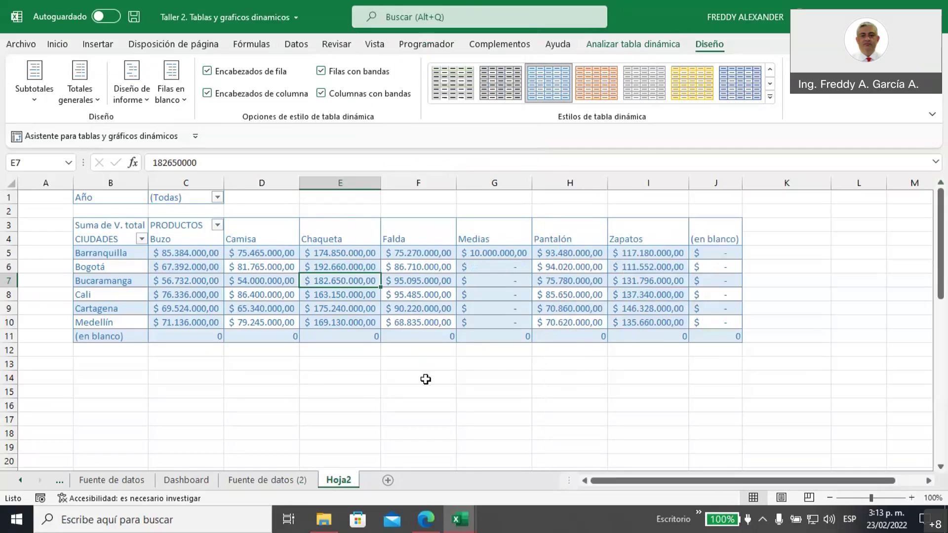
{"action": "mouse_move", "coordinate": [281, 296]}
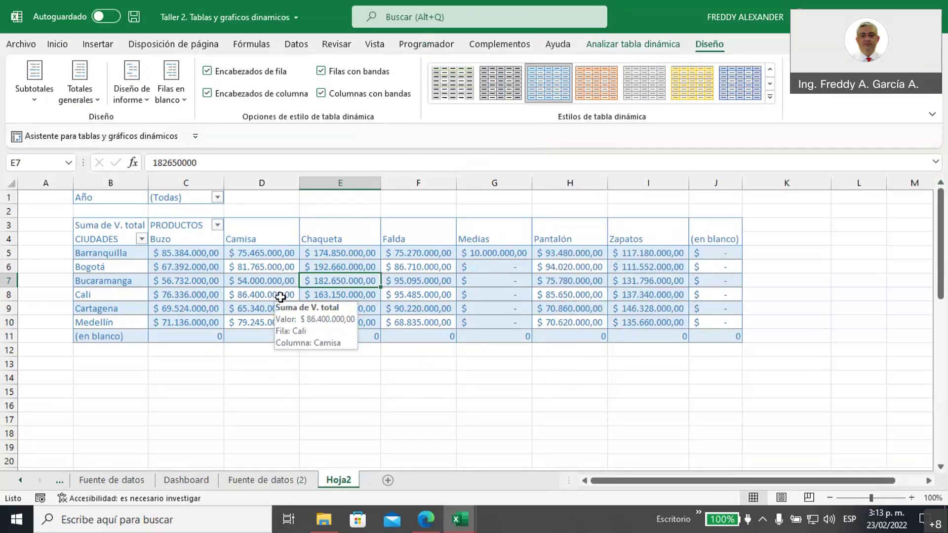
{"action": "right_click", "coordinate": [423, 266]}
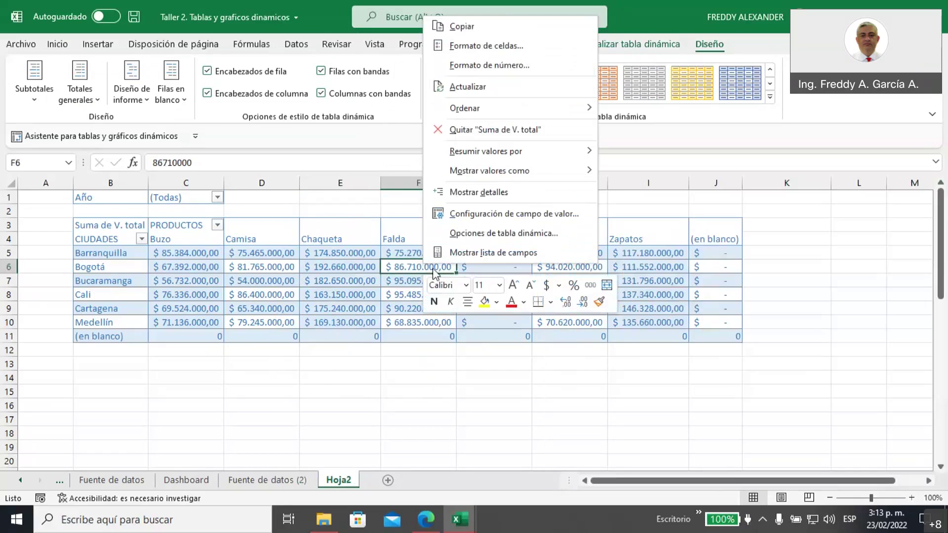
{"action": "left_click", "coordinate": [472, 256]}
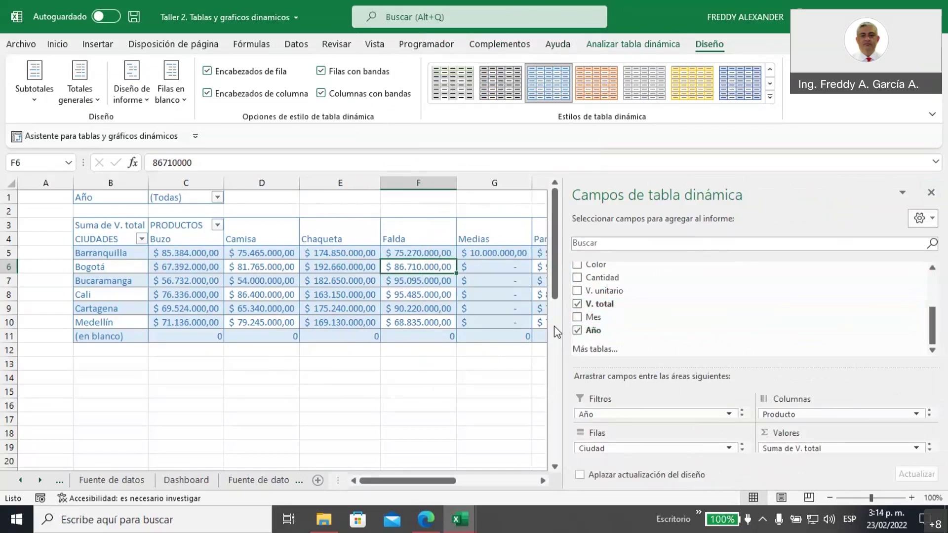
{"action": "left_click_drag", "start_coordinate": [562, 325], "coordinate": [773, 311]}
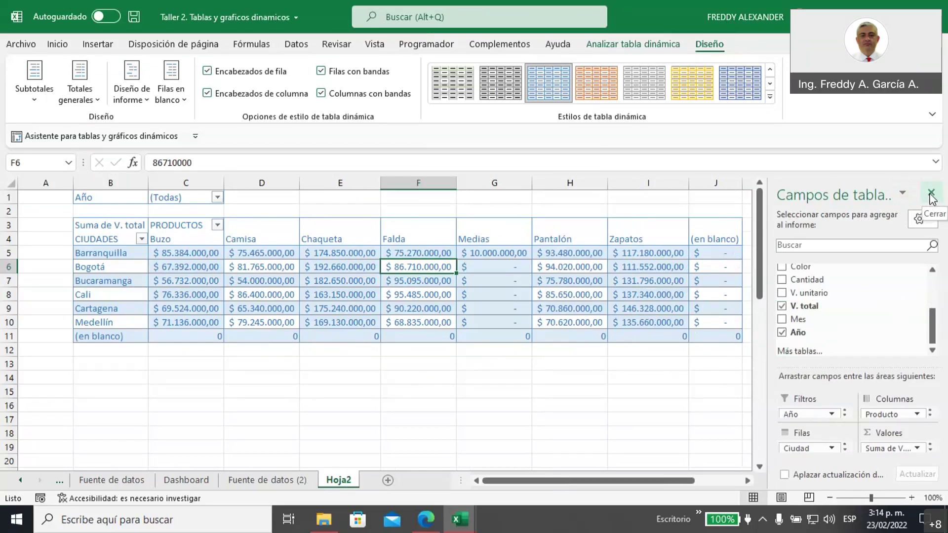
- Browse the recommended pivot tables and apply the Suma de Factura por Ciudad layout to the current pivot table
{"action": "left_click", "coordinate": [620, 45]}
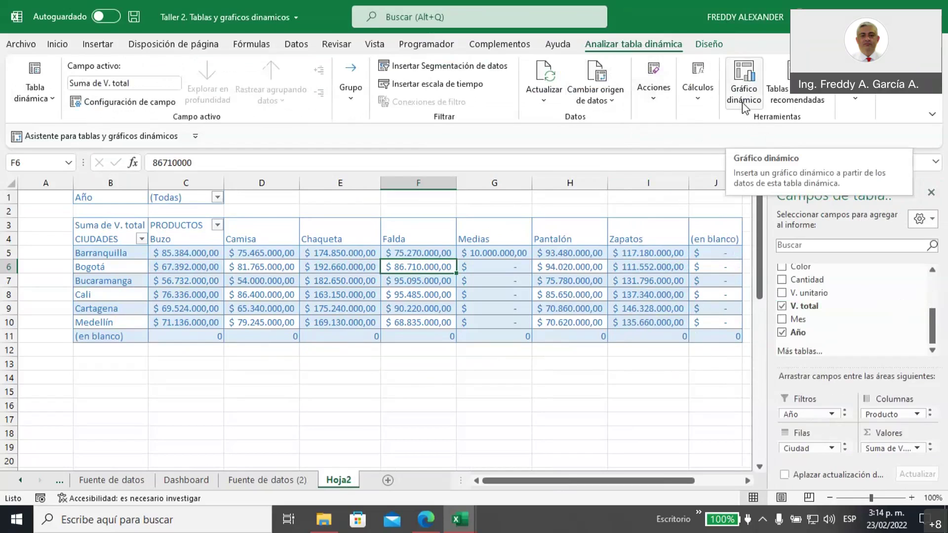
{"action": "left_click", "coordinate": [797, 91]}
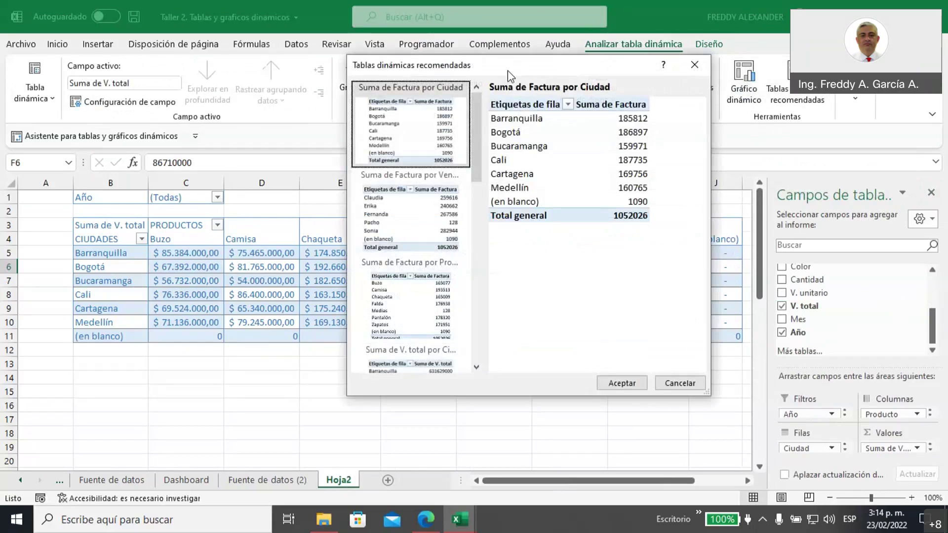
{"action": "left_click_drag", "start_coordinate": [509, 73], "coordinate": [505, 154]}
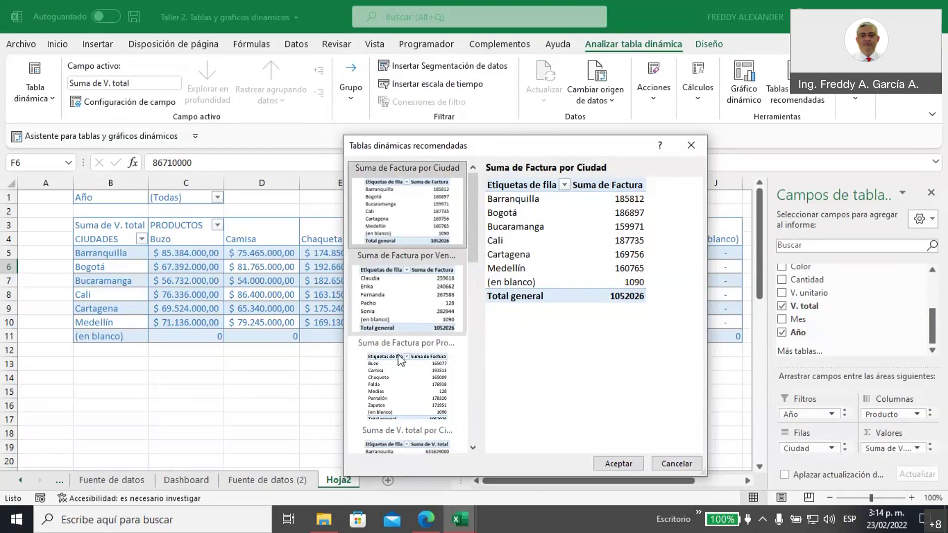
{"action": "left_click_drag", "start_coordinate": [470, 226], "coordinate": [486, 415]}
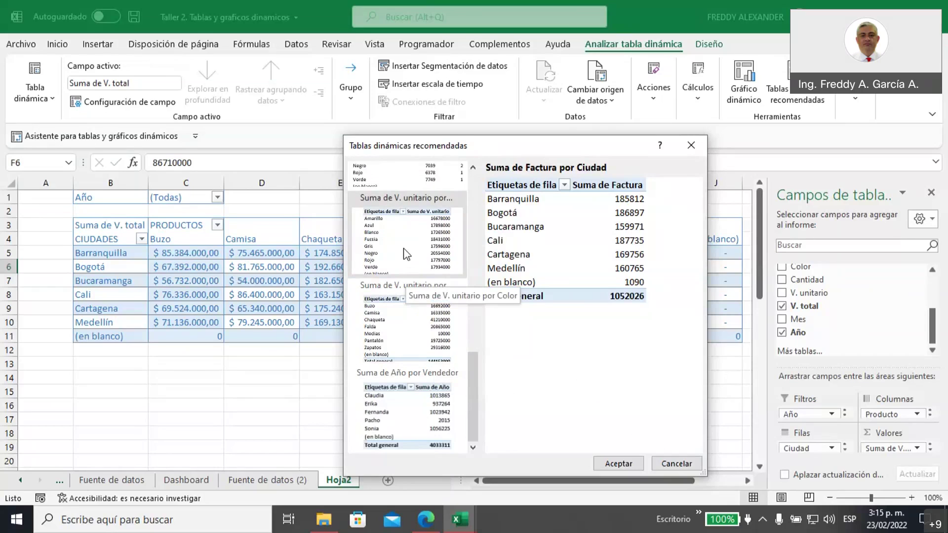
{"action": "left_click", "coordinate": [620, 463]}
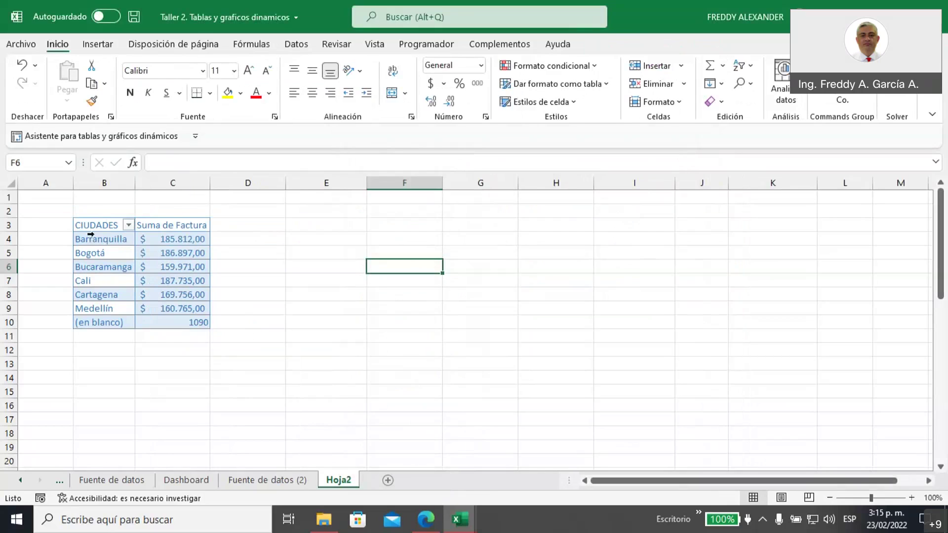
- Show the pivot table field list, widen its pane and enlarge the section with the filter, column, row and value areas
{"action": "left_click", "coordinate": [174, 225]}
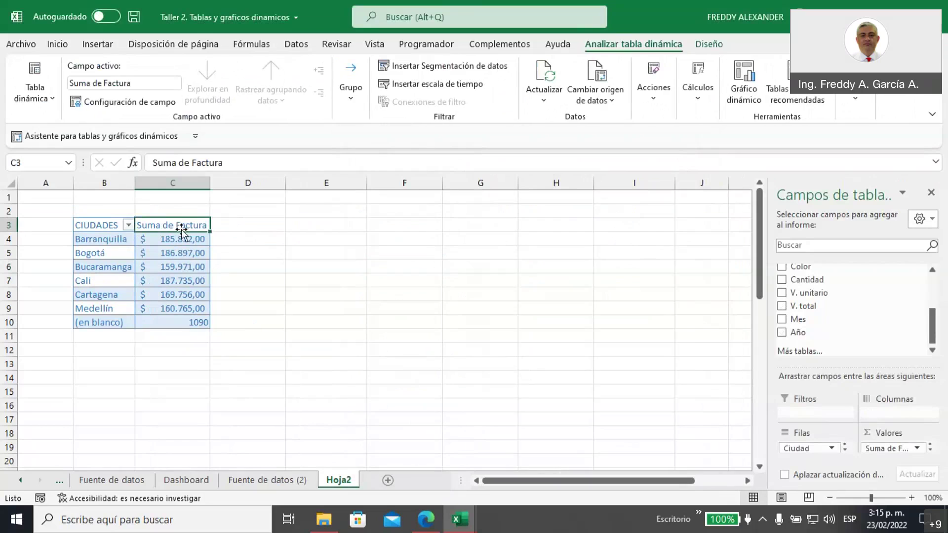
{"action": "mouse_move", "coordinate": [177, 243]}
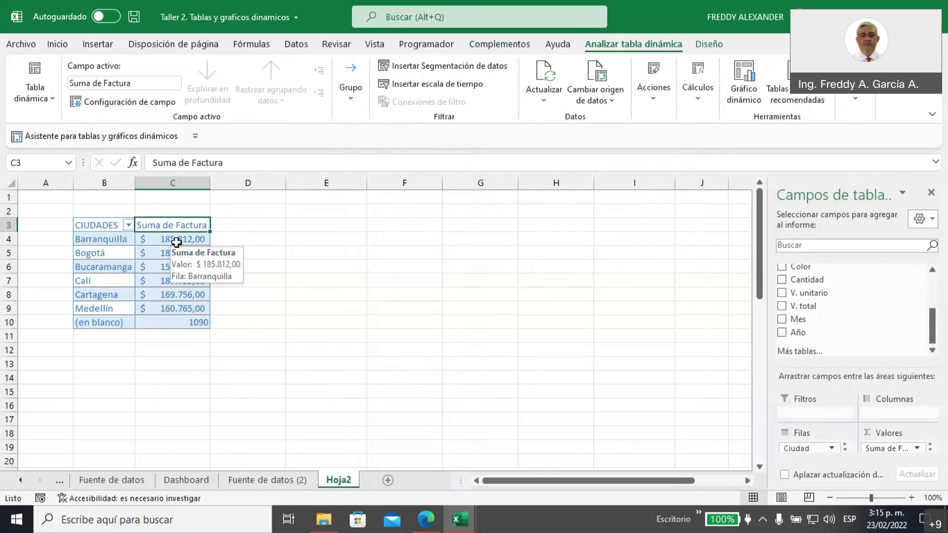
{"action": "left_click_drag", "start_coordinate": [768, 250], "coordinate": [493, 252]}
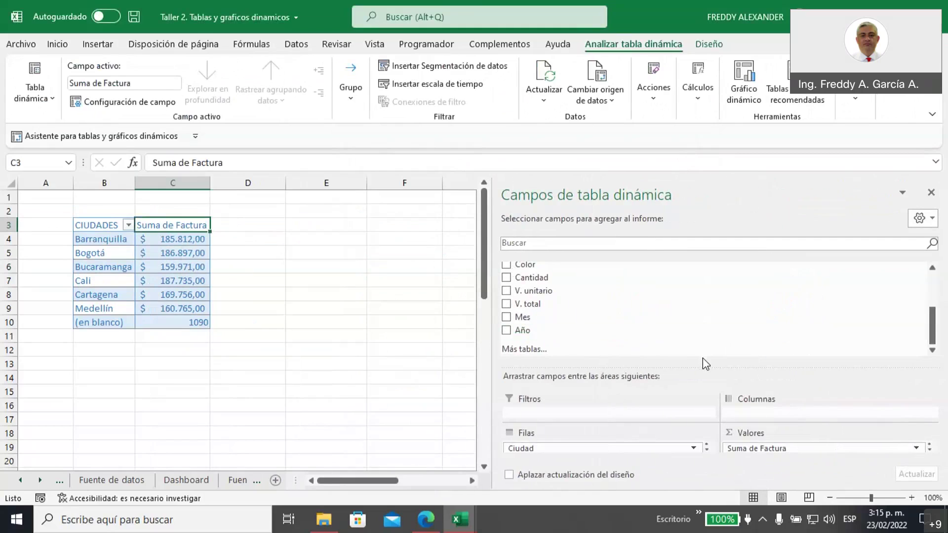
{"action": "left_click_drag", "start_coordinate": [700, 367], "coordinate": [700, 288]}
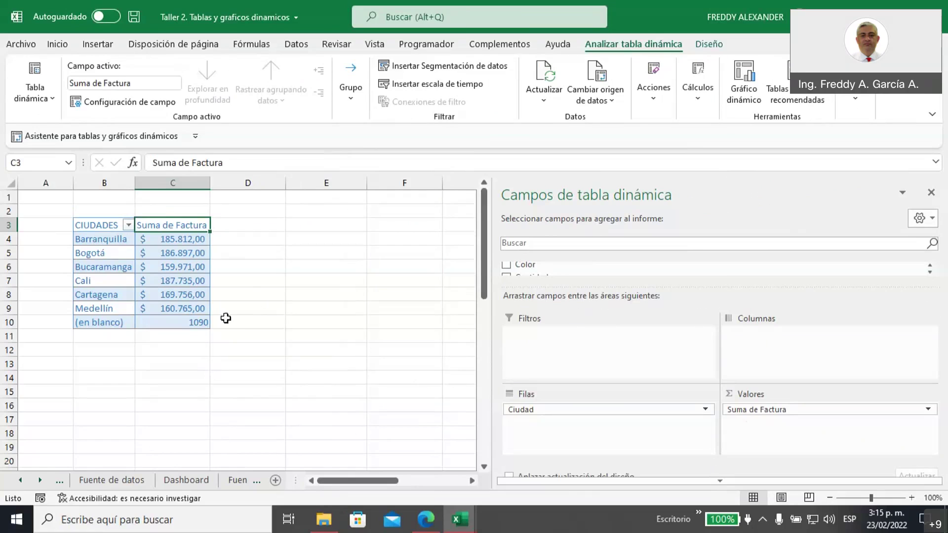
- Delete the stray 1090 entry below the last complete record in the Factura column of Fuente de datos (2)
{"action": "left_click", "coordinate": [232, 483]}
{"action": "scroll", "coordinate": [375, 380], "scroll_direction": "down", "scroll_amount": 9}
{"action": "scroll", "coordinate": [351, 385], "scroll_direction": "down", "scroll_amount": 20}
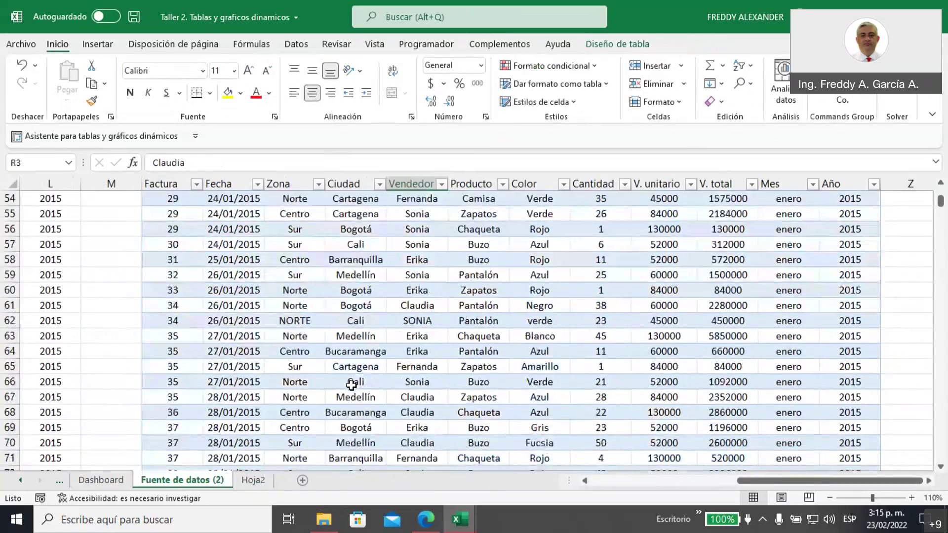
{"action": "scroll", "coordinate": [352, 385], "scroll_direction": "down", "scroll_amount": 20}
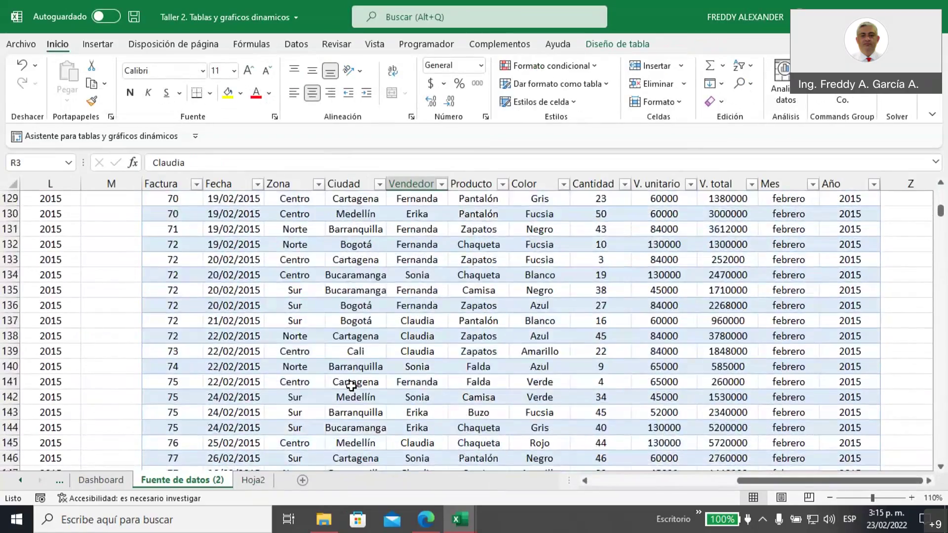
{"action": "scroll", "coordinate": [351, 385], "scroll_direction": "down", "scroll_amount": 10}
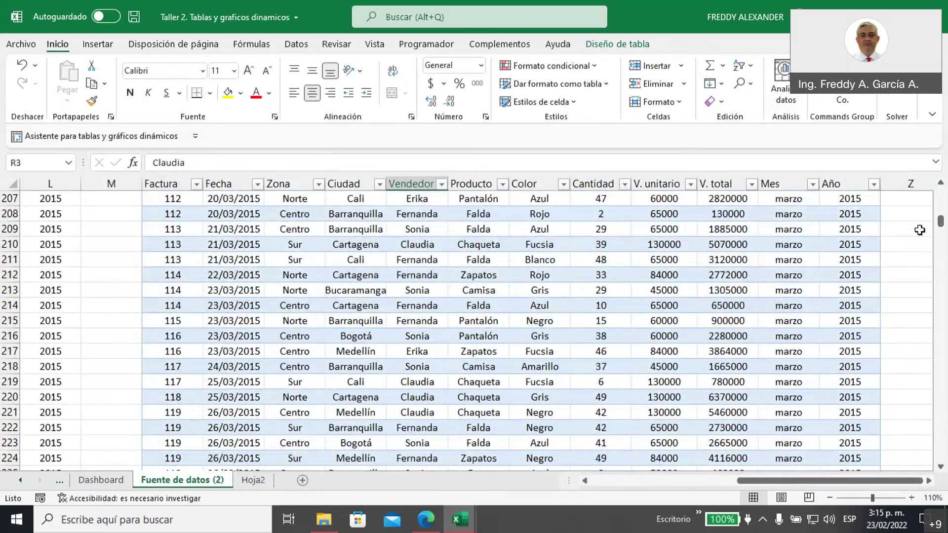
{"action": "left_click_drag", "start_coordinate": [942, 225], "coordinate": [941, 456]}
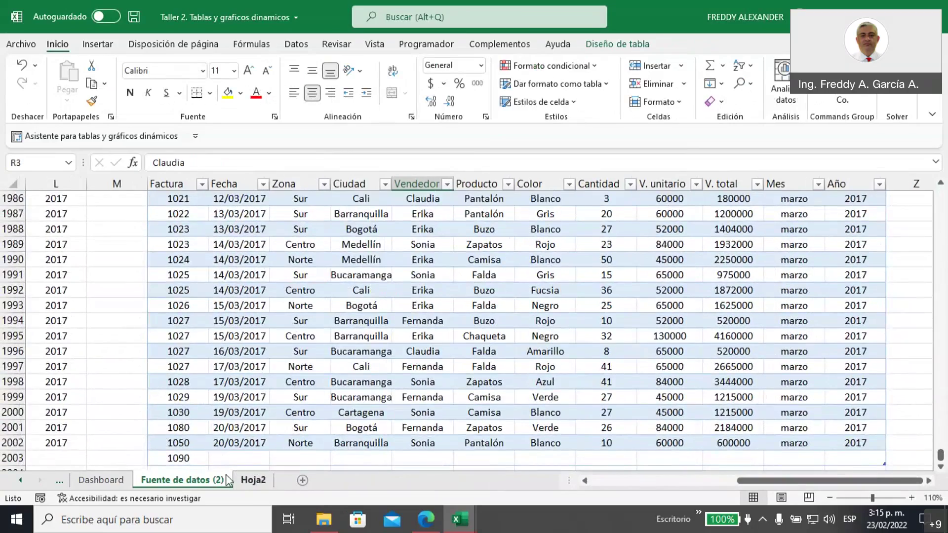
{"action": "left_click", "coordinate": [177, 459]}
{"action": "key", "text": "Delete"}
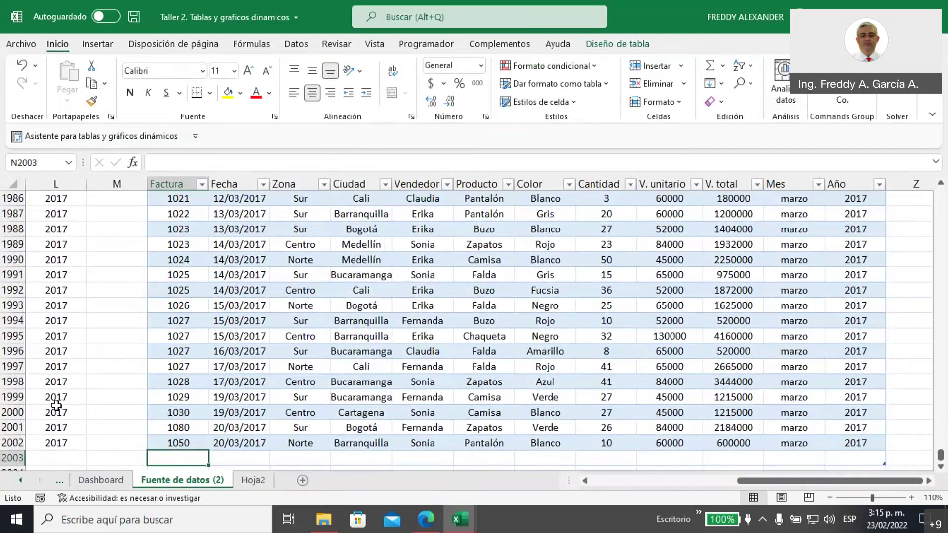
- Shrink the source data table so it ends at row 2002, and save the workbook
{"action": "left_click", "coordinate": [125, 395]}
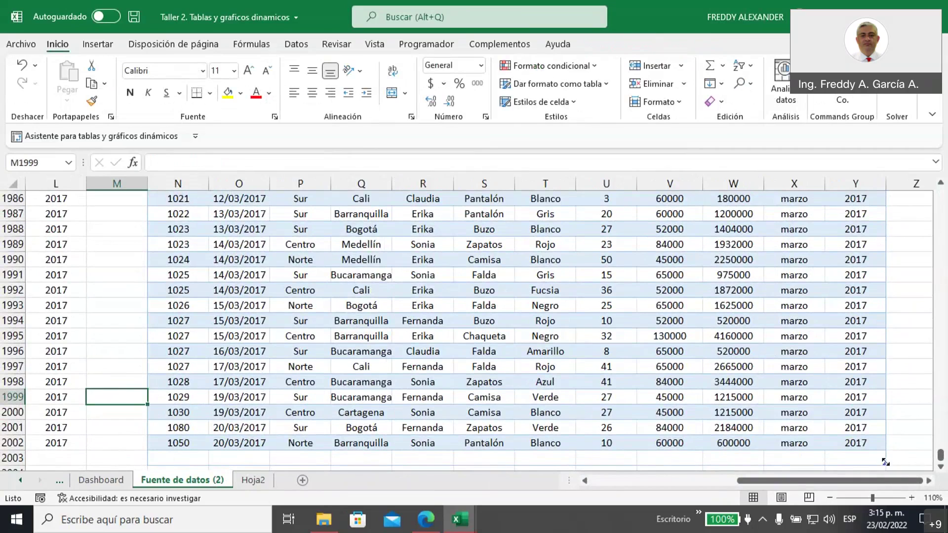
{"action": "left_click_drag", "start_coordinate": [886, 463], "coordinate": [885, 449]}
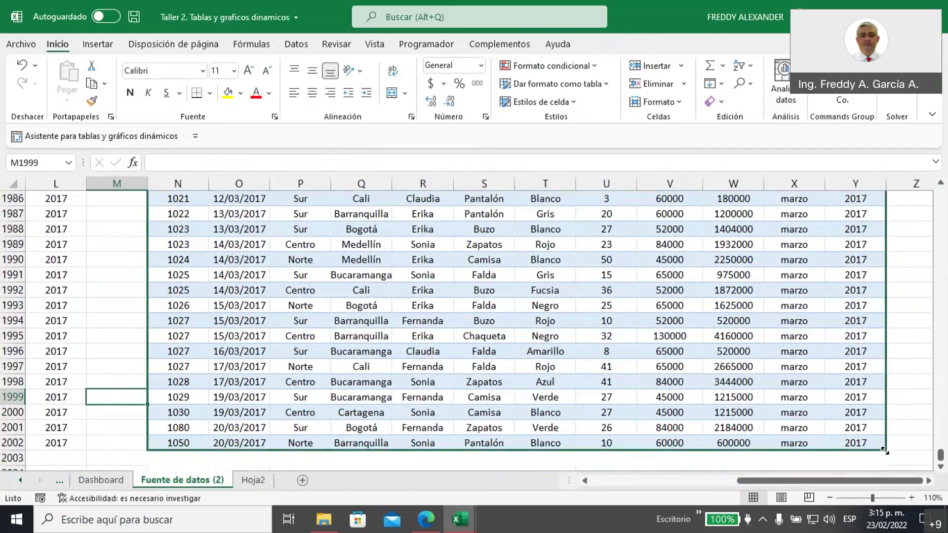
{"action": "left_click", "coordinate": [116, 352]}
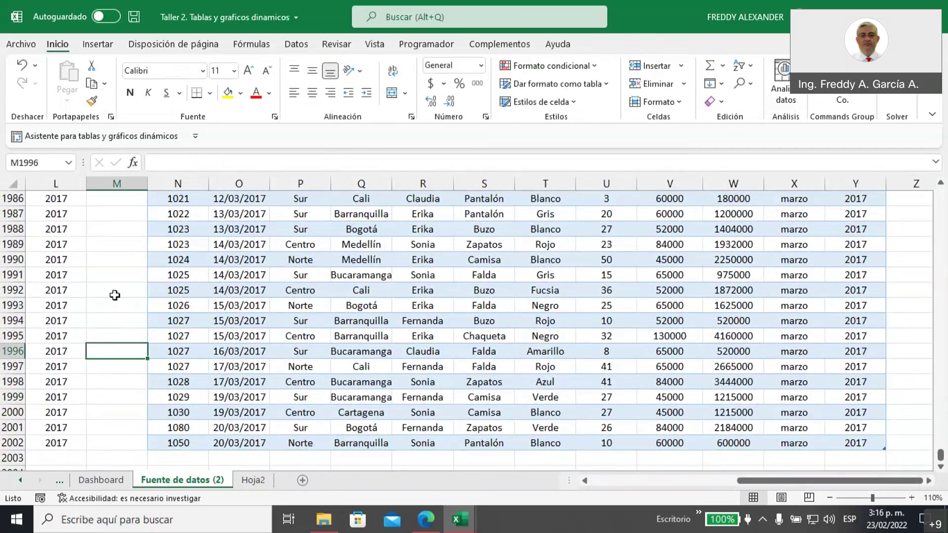
{"action": "left_click", "coordinate": [134, 17]}
- Refresh the city pivot table in Hoja2 with the corrected source data
{"action": "left_click", "coordinate": [253, 481]}
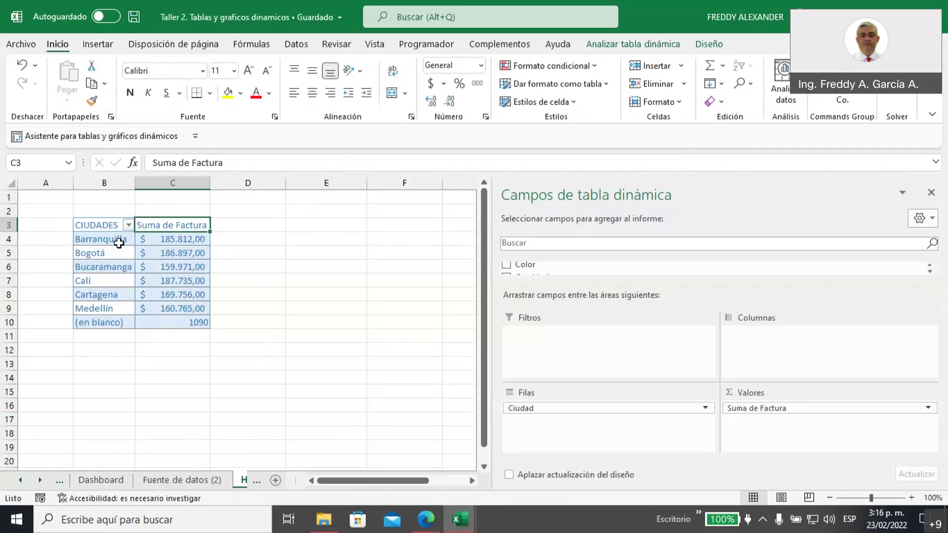
{"action": "right_click", "coordinate": [118, 242]}
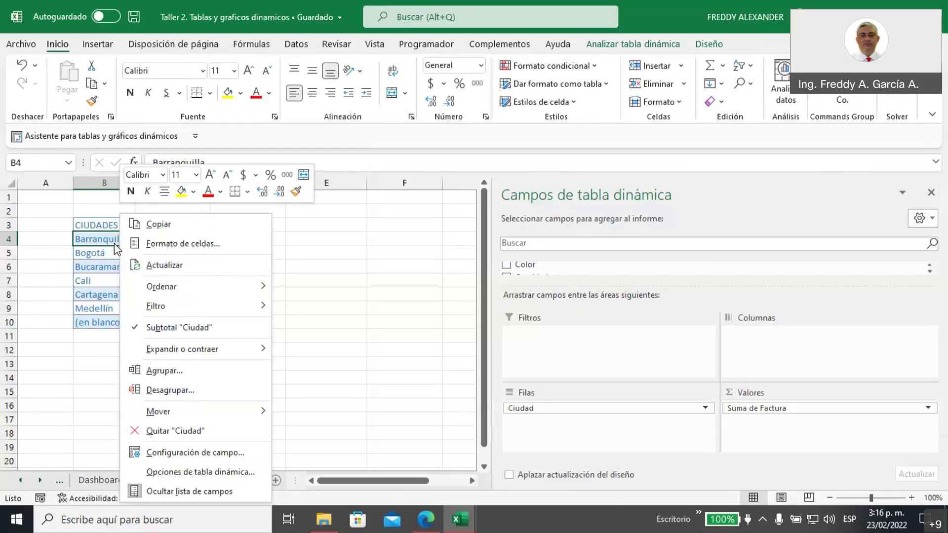
{"action": "left_click", "coordinate": [174, 270]}
{"action": "left_click", "coordinate": [278, 281]}
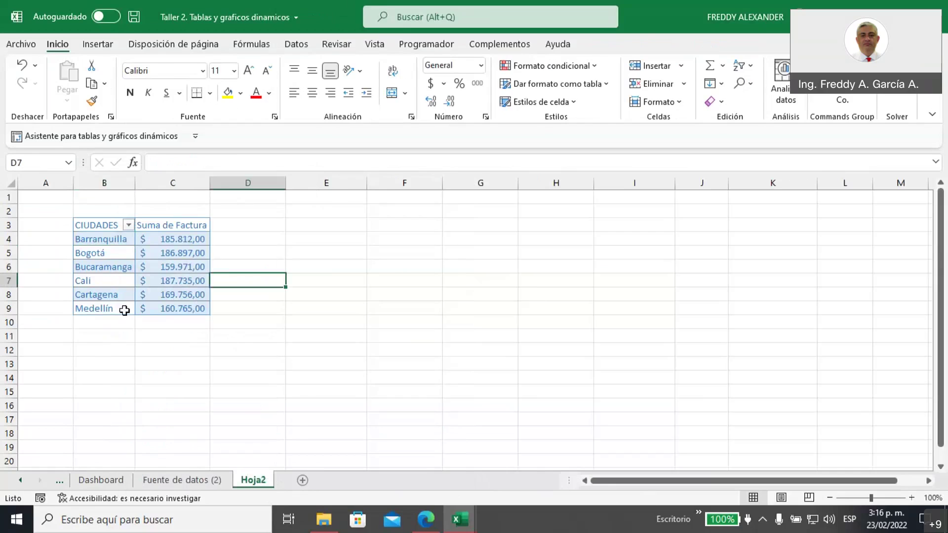
- Replace Suma de Factura with the V. total field in the pivot table's values area
{"action": "left_click", "coordinate": [120, 244]}
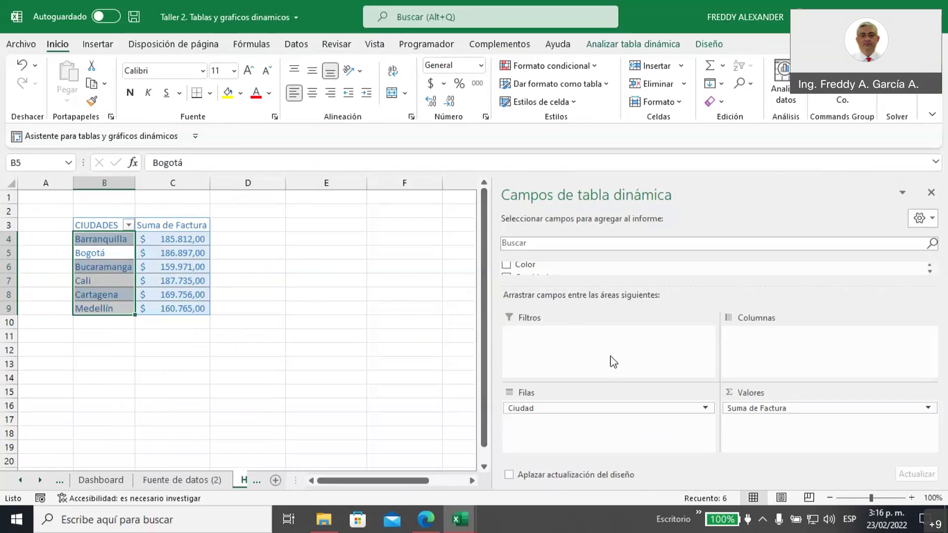
{"action": "left_click_drag", "start_coordinate": [864, 411], "coordinate": [469, 361]}
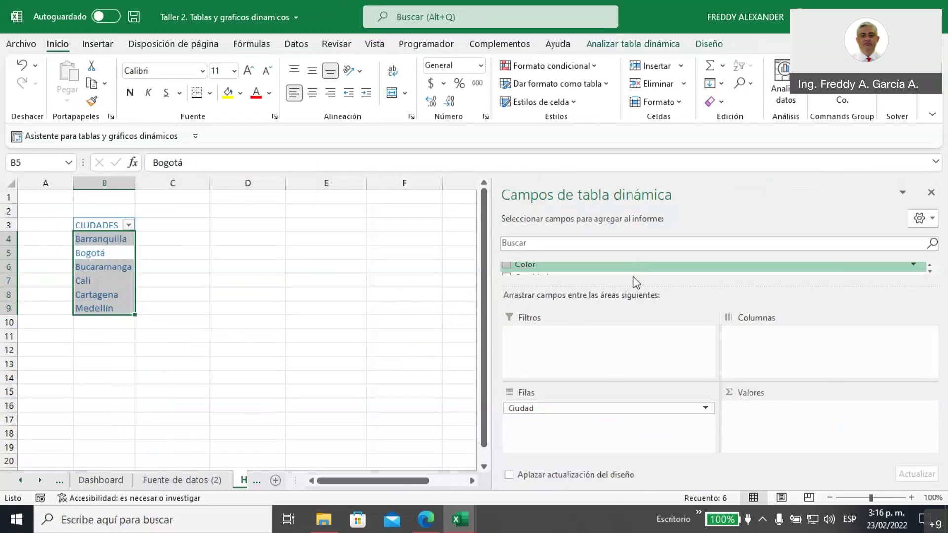
{"action": "left_click_drag", "start_coordinate": [635, 288], "coordinate": [629, 366]}
{"action": "left_click_drag", "start_coordinate": [526, 303], "coordinate": [749, 449]}
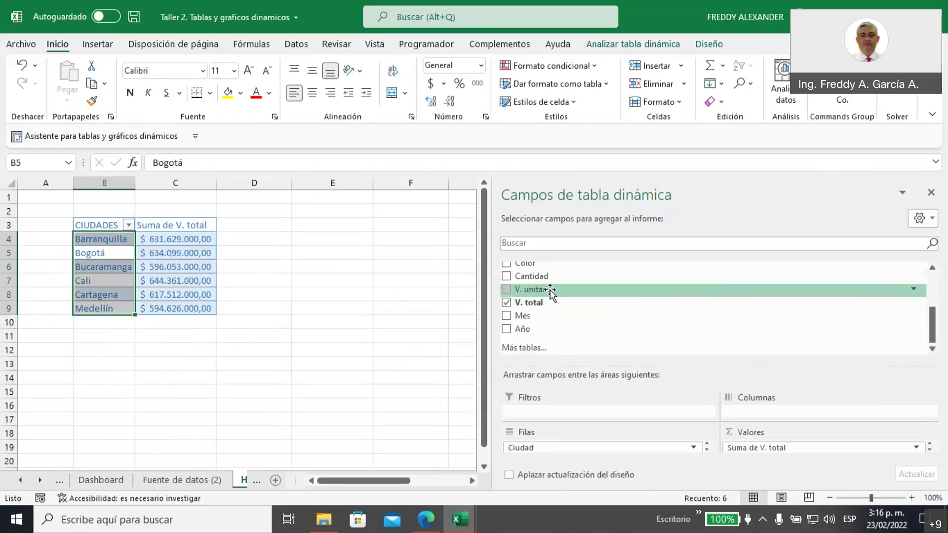
- Add the Producto field to the pivot table's columns and close the field list
{"action": "scroll", "coordinate": [550, 291], "scroll_direction": "up", "scroll_amount": 1}
{"action": "left_click_drag", "start_coordinate": [538, 284], "coordinate": [749, 412]}
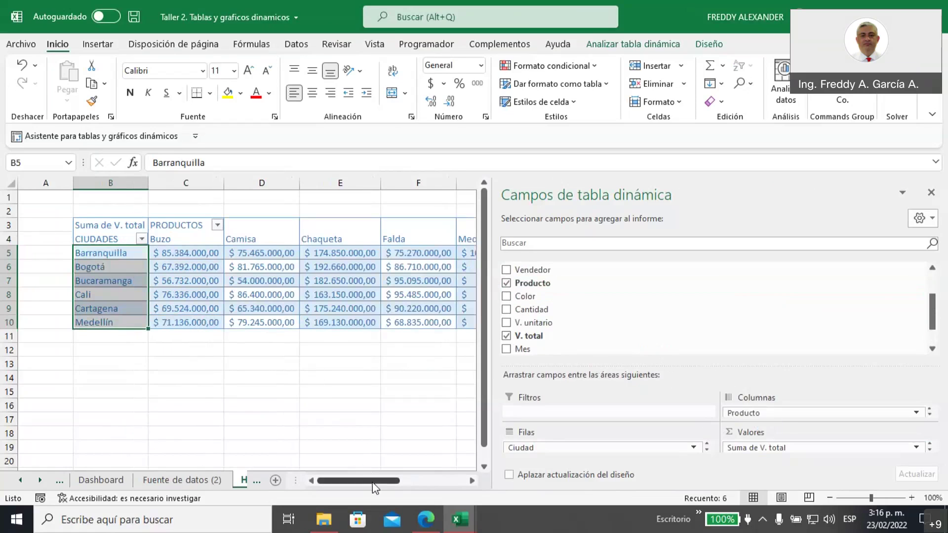
{"action": "left_click", "coordinate": [931, 192]}
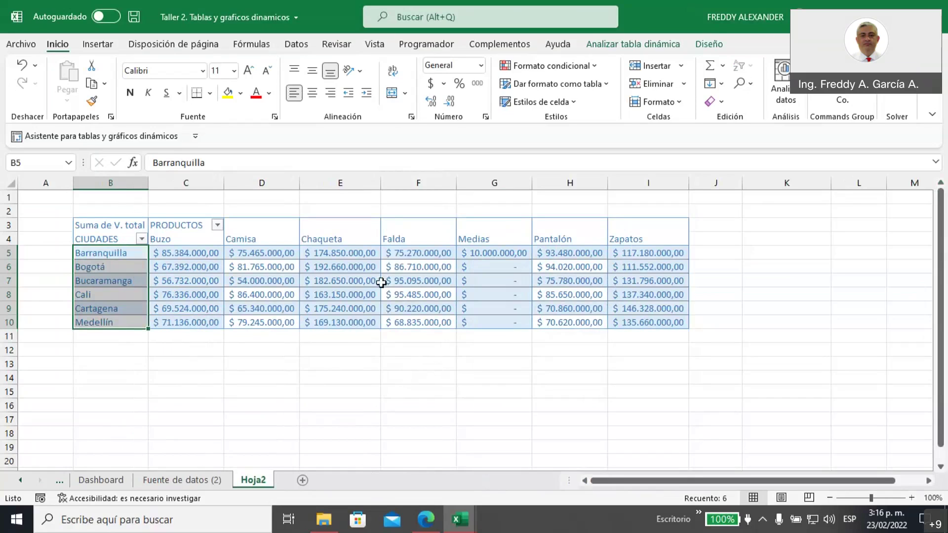
{"action": "left_click", "coordinate": [272, 359]}
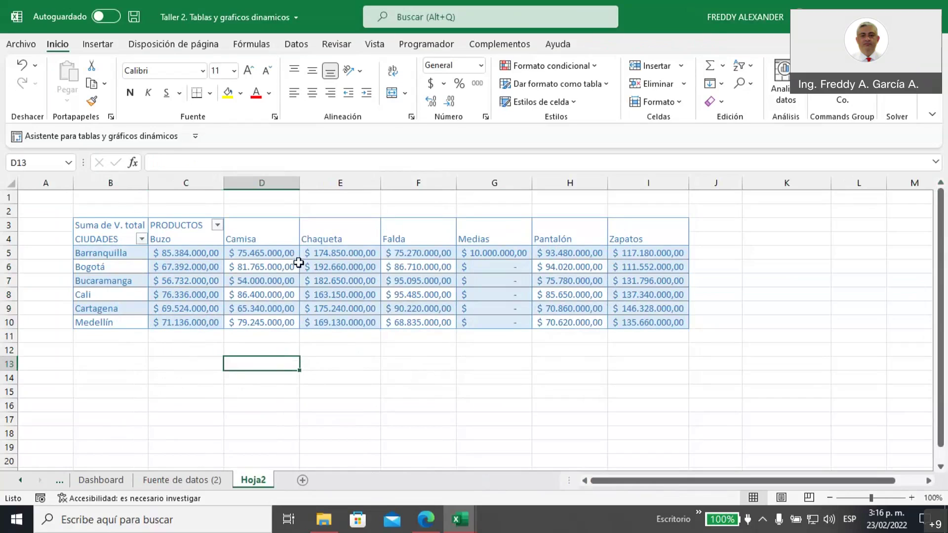
- Select the pivot table values in C5:I10 and show the Personalizada number formats in the cell format settings
{"action": "left_click", "coordinate": [325, 254]}
{"action": "left_click_drag", "start_coordinate": [182, 253], "coordinate": [629, 316]}
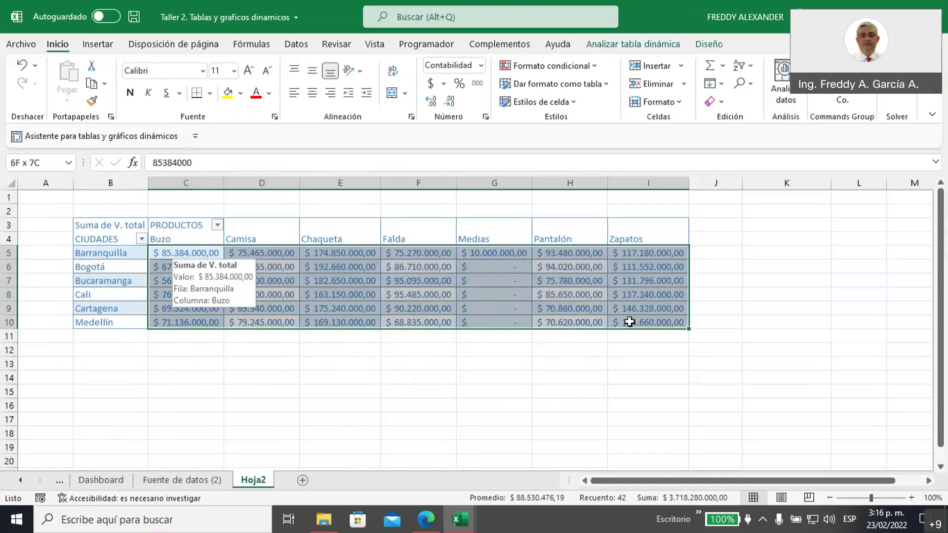
{"action": "left_click", "coordinate": [97, 46]}
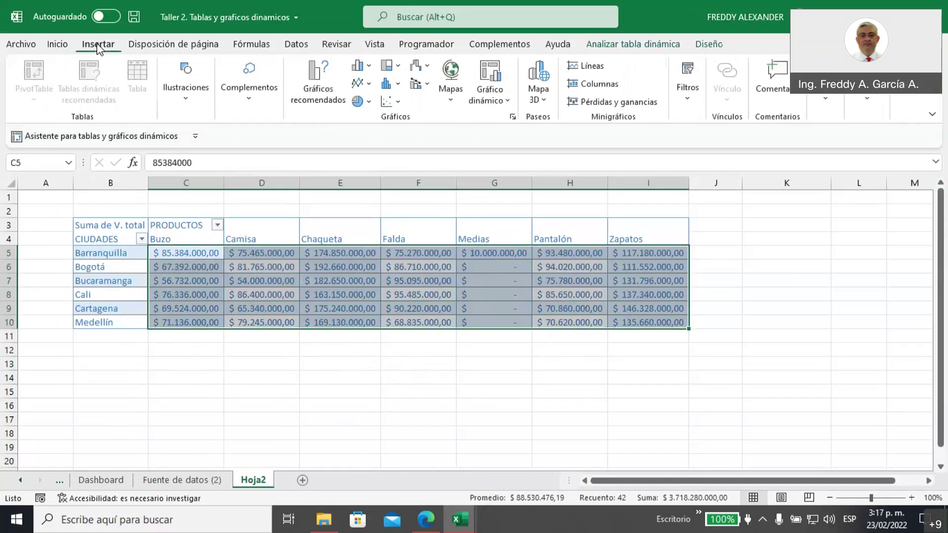
{"action": "left_click", "coordinate": [58, 44]}
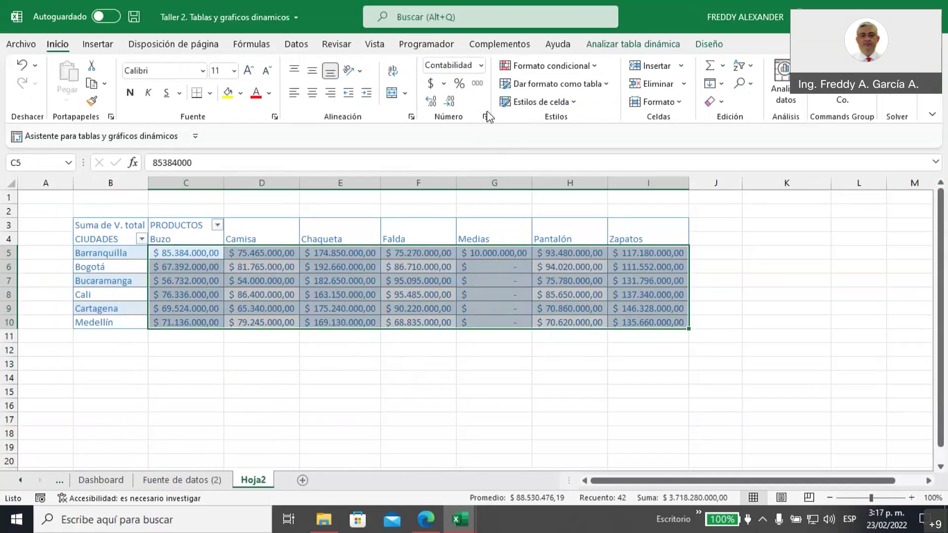
{"action": "key", "text": "ctrl+1"}
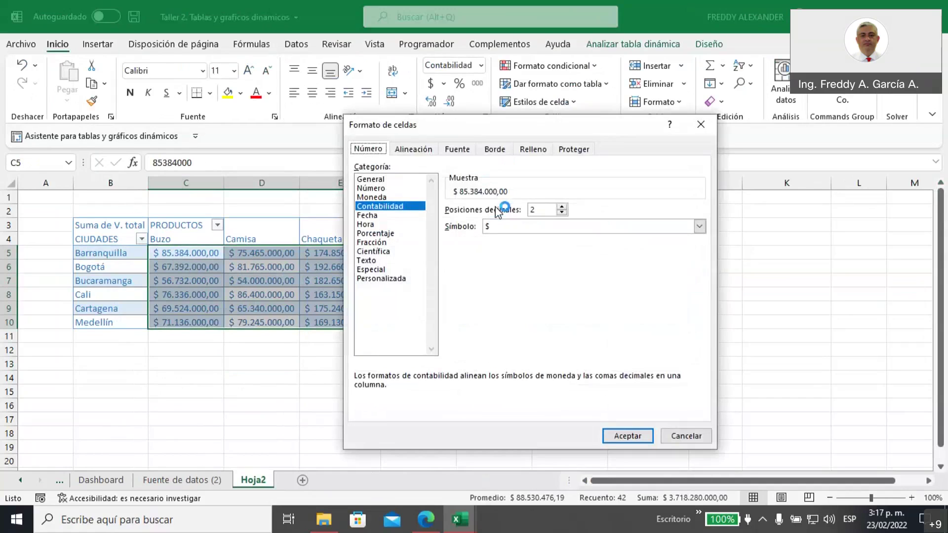
{"action": "left_click", "coordinate": [395, 282]}
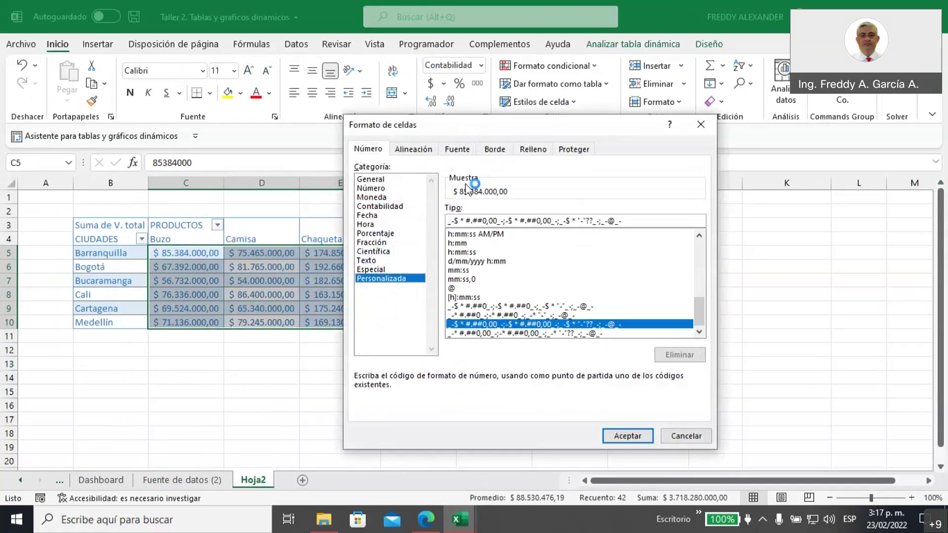
{"action": "left_click_drag", "start_coordinate": [506, 125], "coordinate": [560, 122]}
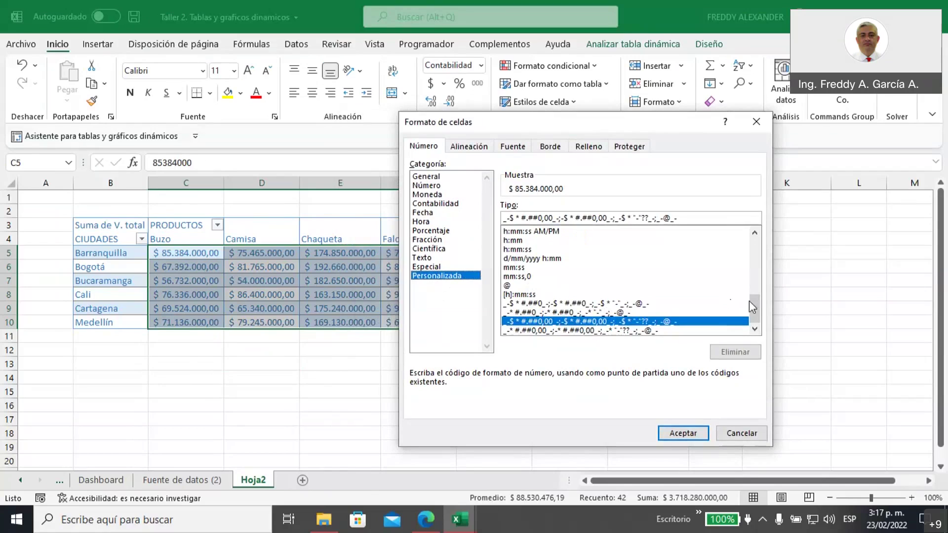
{"action": "left_click_drag", "start_coordinate": [748, 300], "coordinate": [754, 284]}
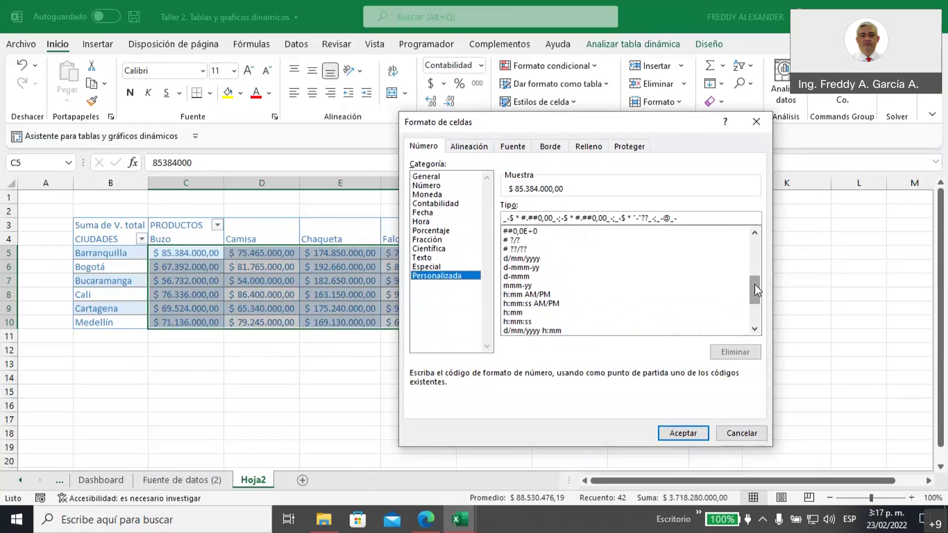
{"action": "left_click_drag", "start_coordinate": [754, 282], "coordinate": [752, 254]}
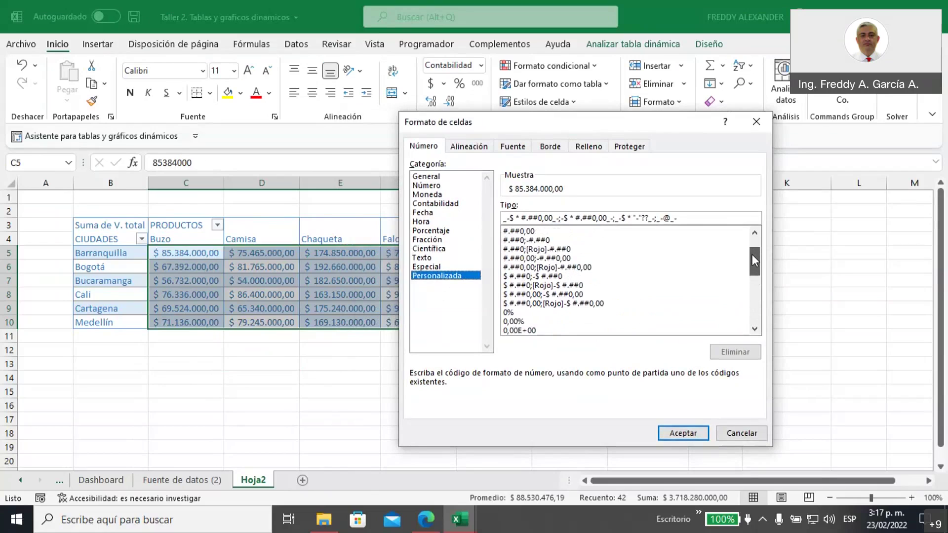
- Apply the custom format $ #.##0;-$ #.##0 with trailing thousands separators so the selected values display in thousands
{"action": "left_click", "coordinate": [553, 285]}
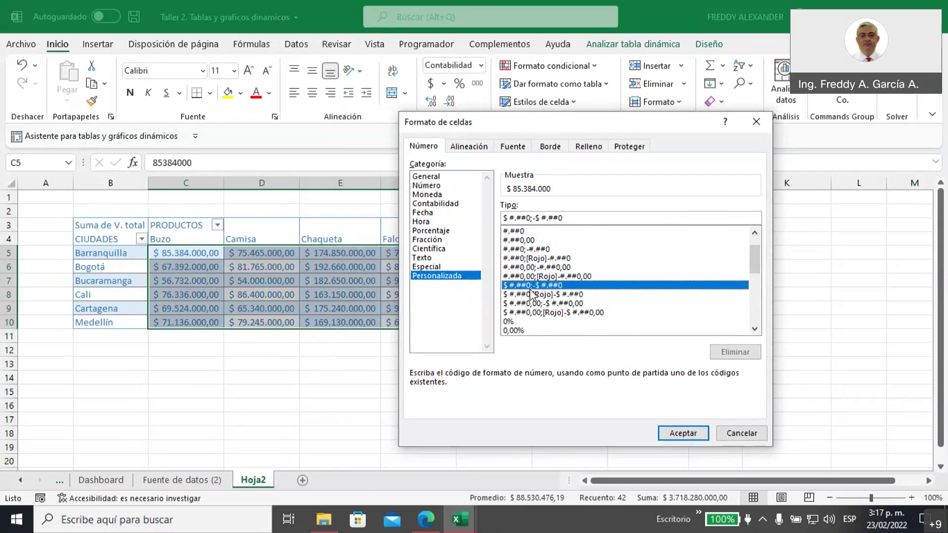
{"action": "left_click", "coordinate": [529, 218]}
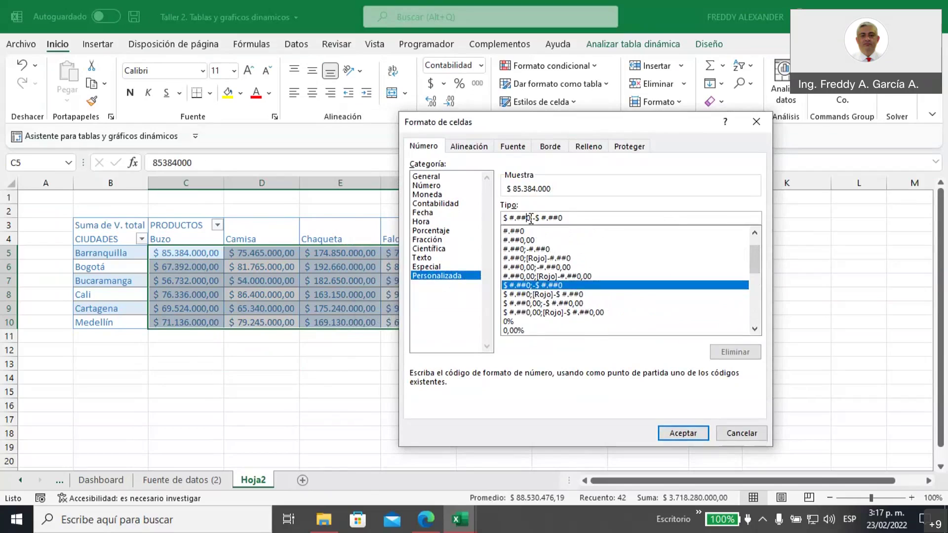
{"action": "type", "text": ".."}
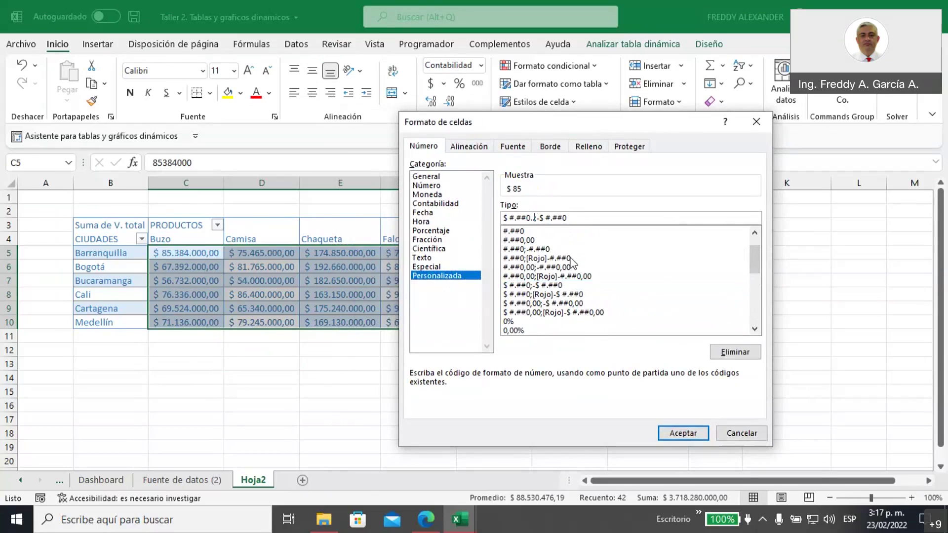
{"action": "left_click", "coordinate": [570, 218]}
{"action": "type", "text": ".."}
{"action": "left_click", "coordinate": [535, 217]}
{"action": "key", "text": "BackSpace"}
{"action": "left_click", "coordinate": [682, 435]}
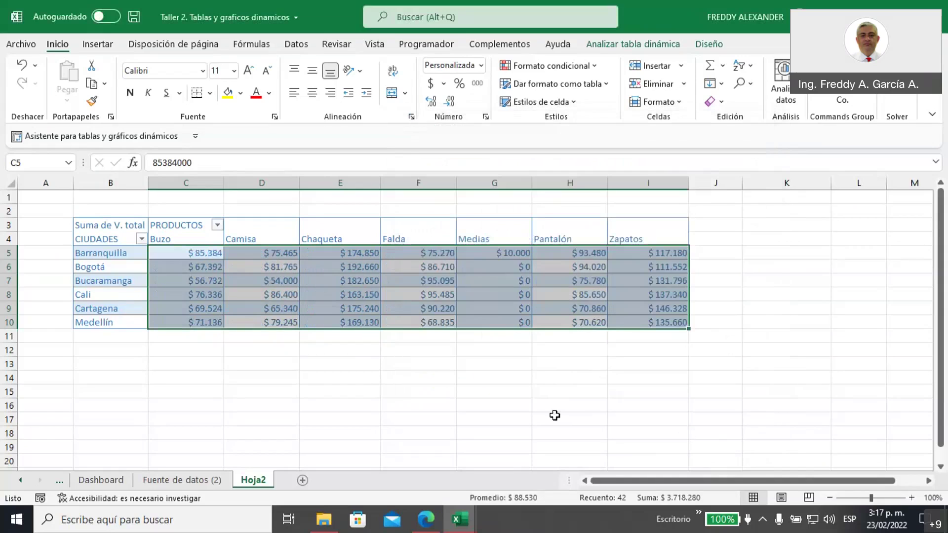
{"action": "left_click", "coordinate": [350, 389]}
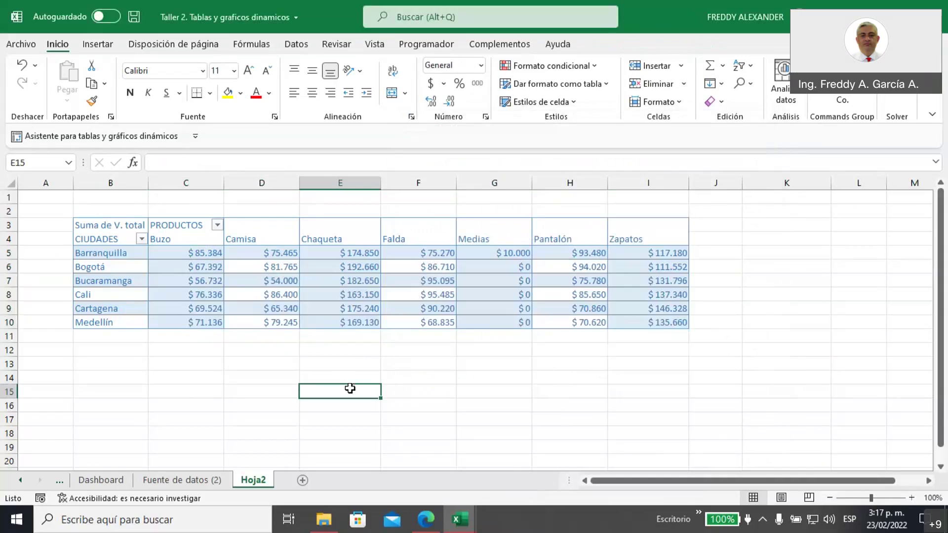
{"action": "left_click", "coordinate": [205, 256]}
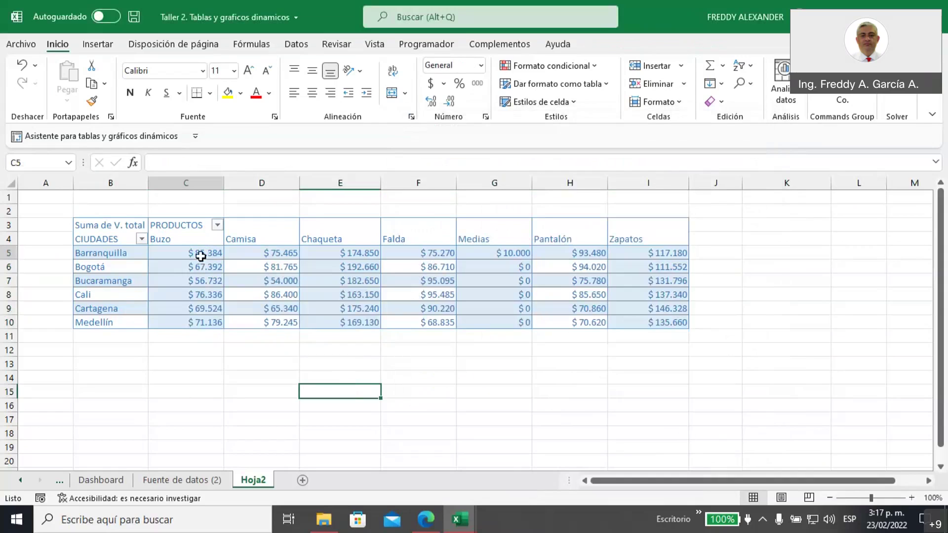
- Try to edit the Barranquilla value for Buzo directly in the pivot table
{"action": "left_click", "coordinate": [199, 165]}
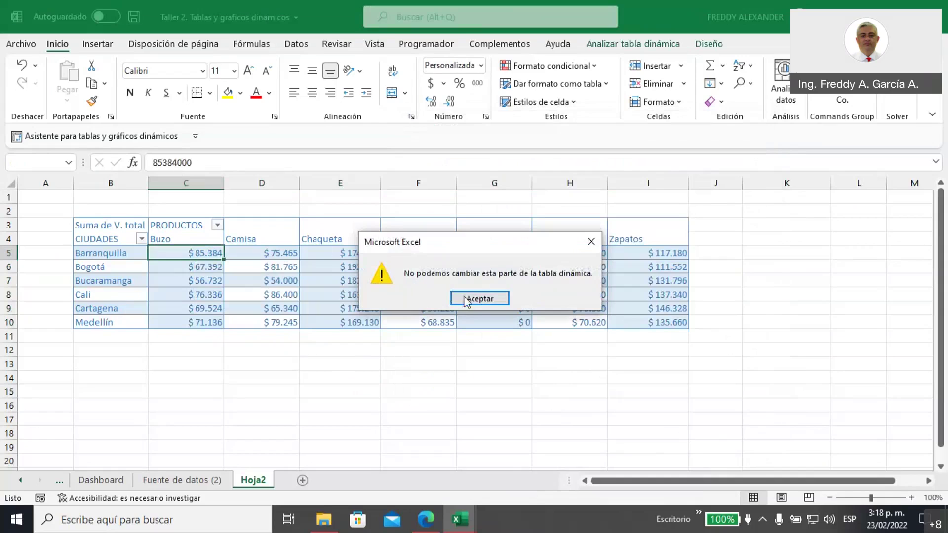
{"action": "left_click", "coordinate": [479, 299]}
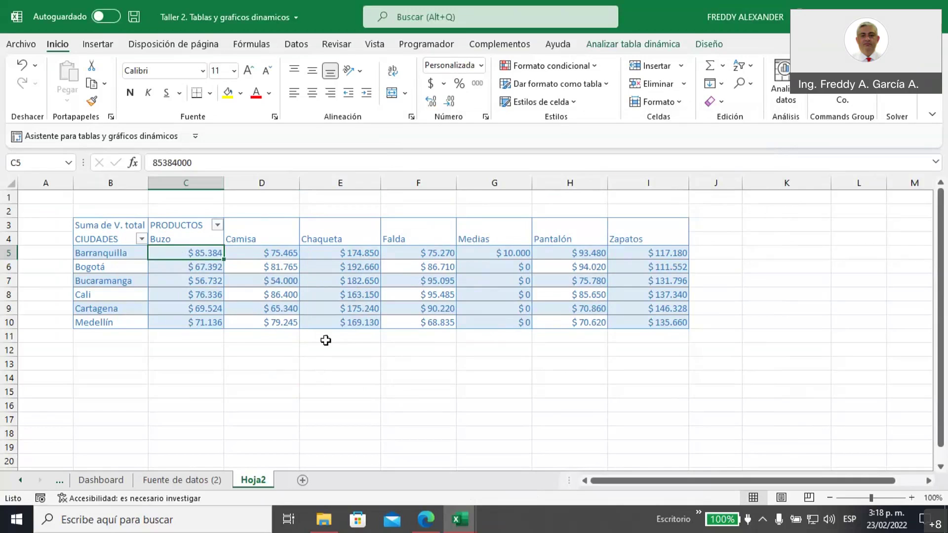
{"action": "left_click", "coordinate": [349, 266]}
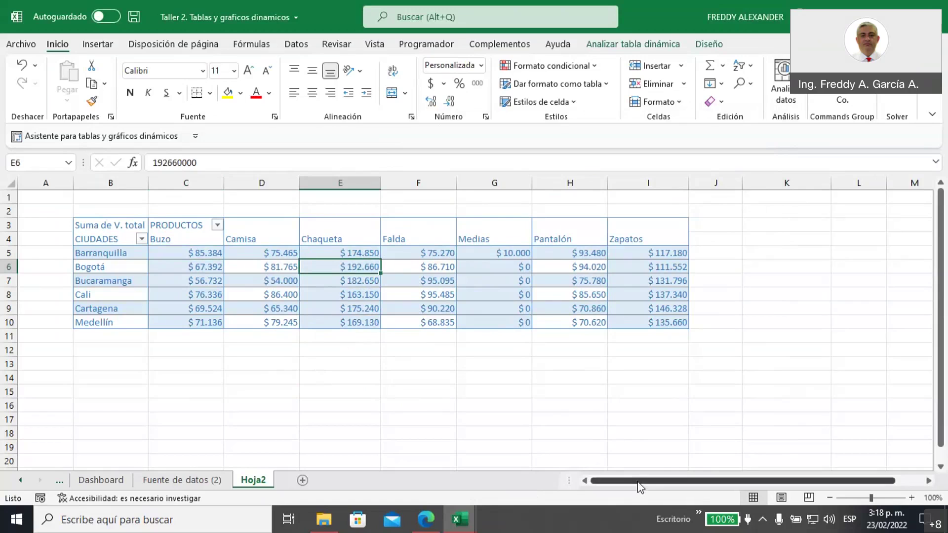
{"action": "mouse_move", "coordinate": [640, 487]}
{"action": "left_mouse_down"}
{"action": "mouse_move", "coordinate": [677, 485]}
{"action": "mouse_move", "coordinate": [640, 485]}
{"action": "left_mouse_up"}
- Filter the pivot table's PRODUCTOS columns to show only Buzo
{"action": "left_click", "coordinate": [218, 225]}
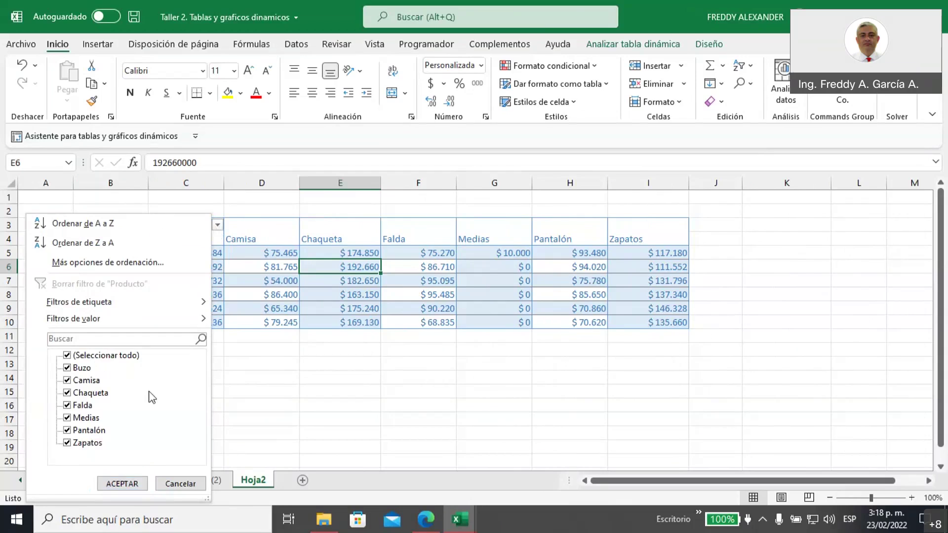
{"action": "left_click", "coordinate": [292, 402]}
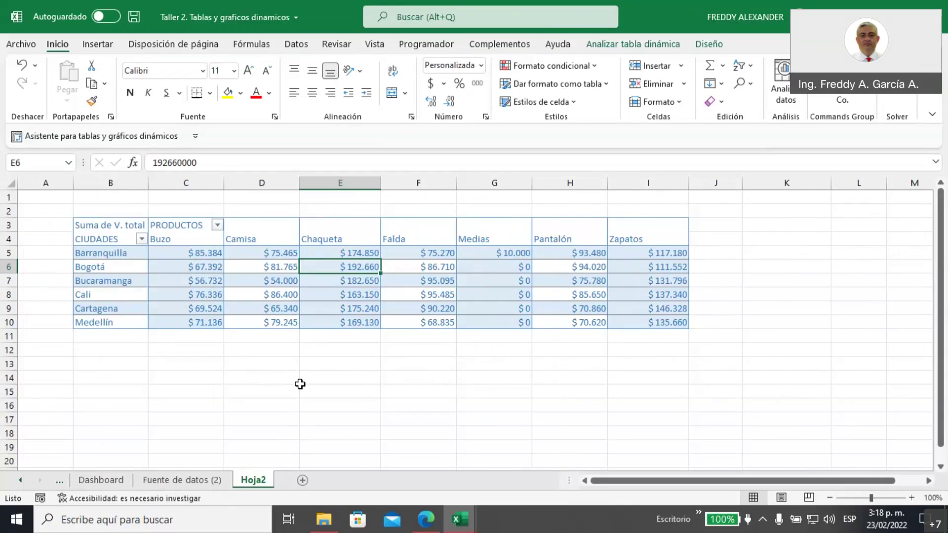
{"action": "left_click", "coordinate": [218, 225]}
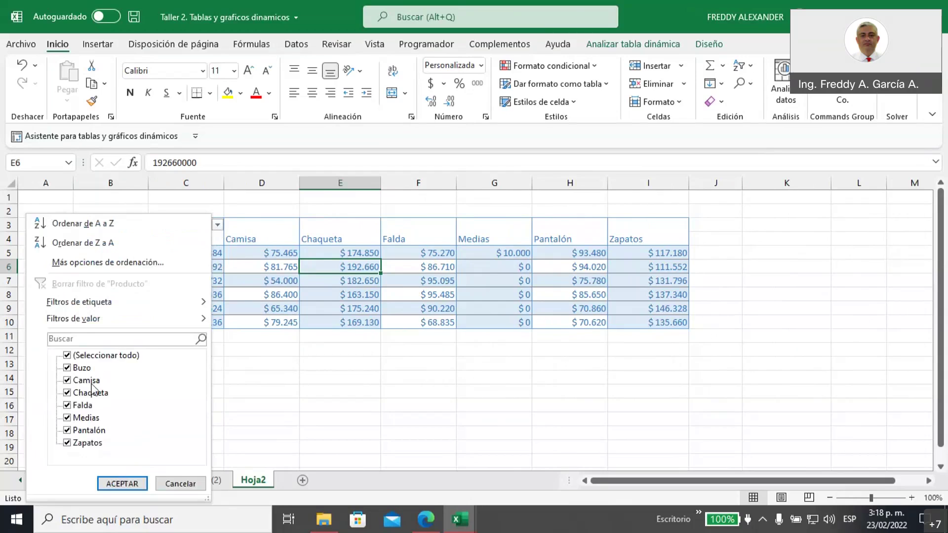
{"action": "left_click", "coordinate": [66, 355]}
{"action": "left_click", "coordinate": [67, 369]}
{"action": "left_click", "coordinate": [122, 483]}
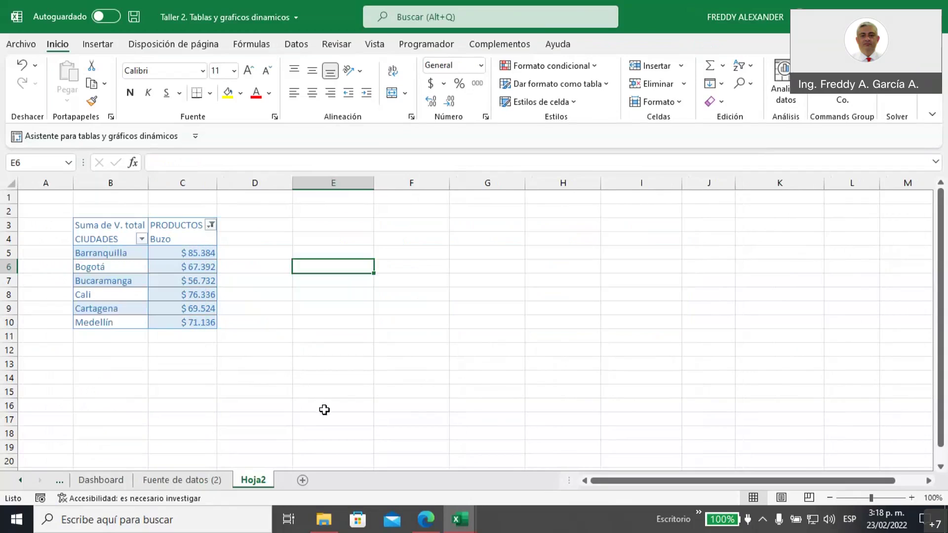
- Enter the test text xxxxx in cell E5, beside the filtered pivot table
{"action": "left_click", "coordinate": [318, 184]}
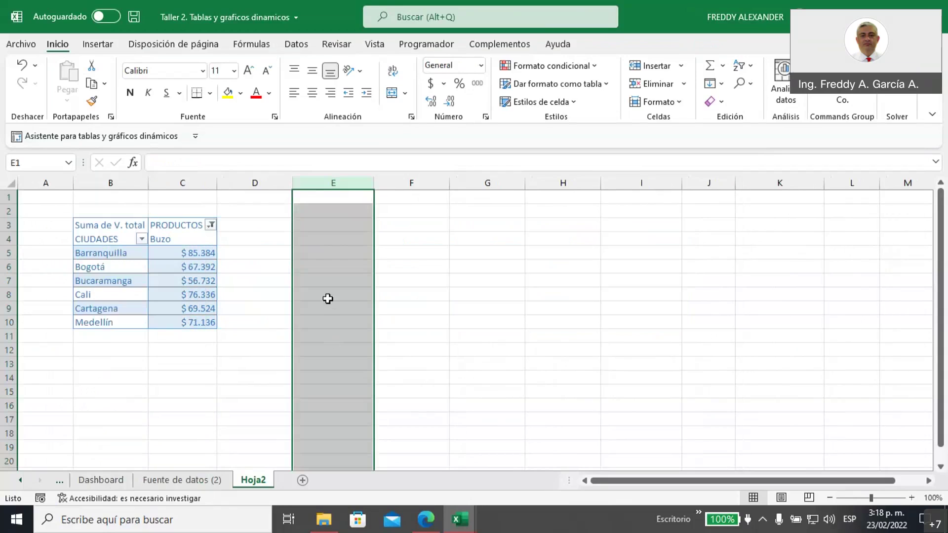
{"action": "left_click", "coordinate": [315, 254]}
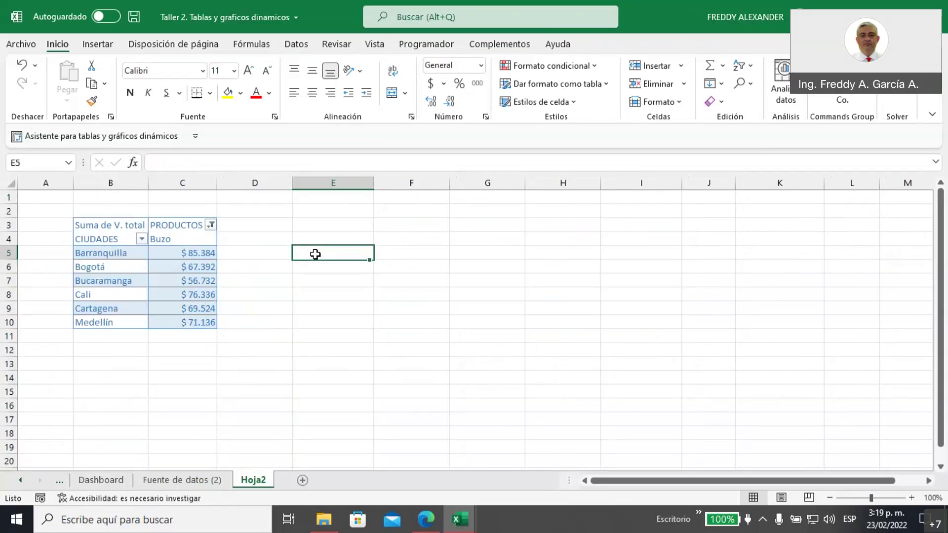
{"action": "type", "text": "xxxxx"}
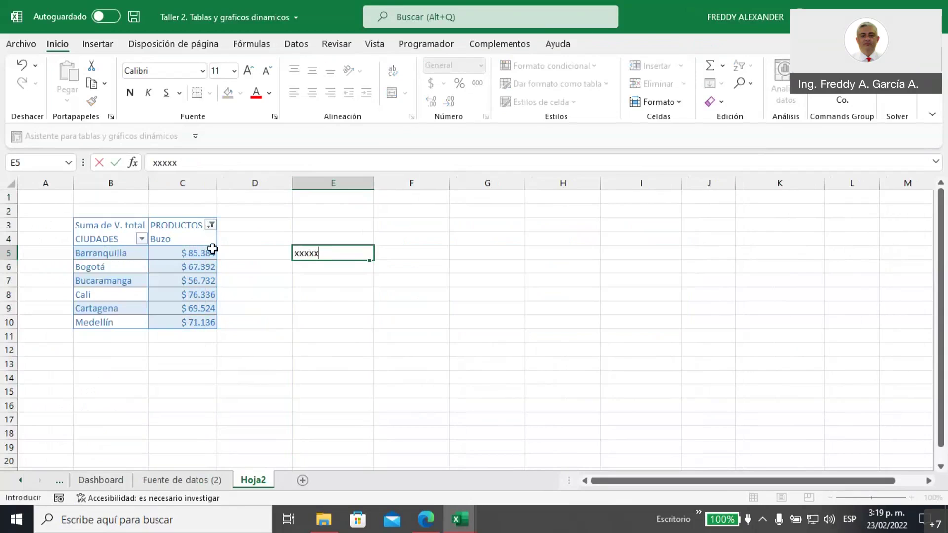
{"action": "left_click", "coordinate": [210, 228]}
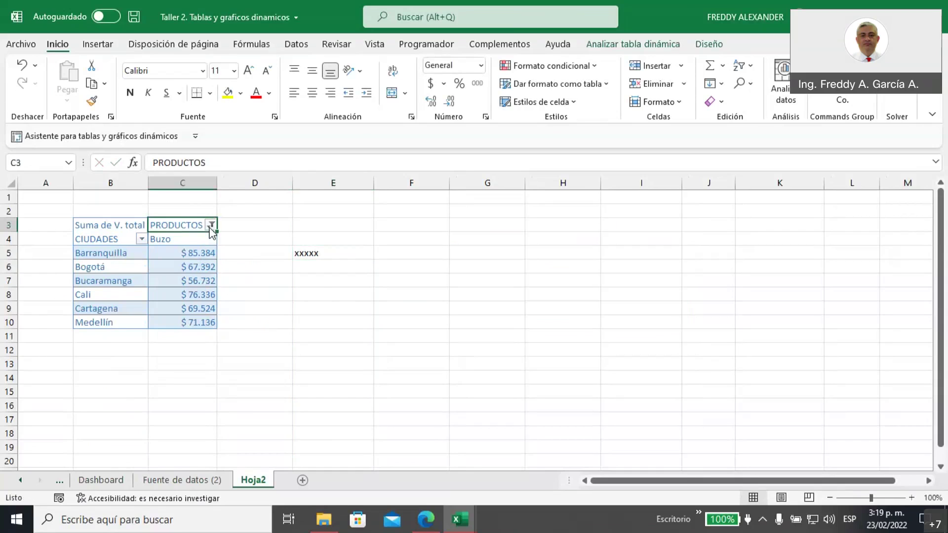
- Try to clear the Producto filter and decline replacing the existing data
{"action": "left_click", "coordinate": [211, 226]}
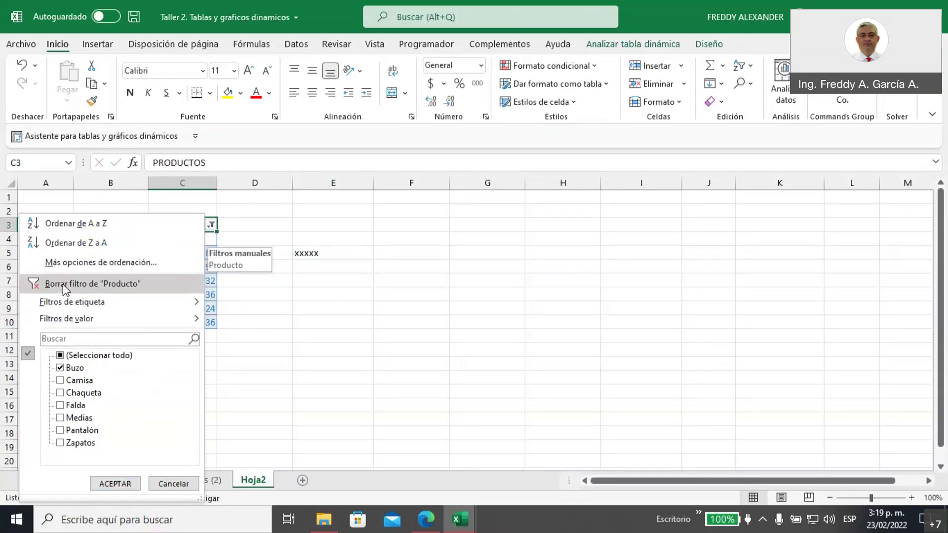
{"action": "left_click", "coordinate": [63, 284]}
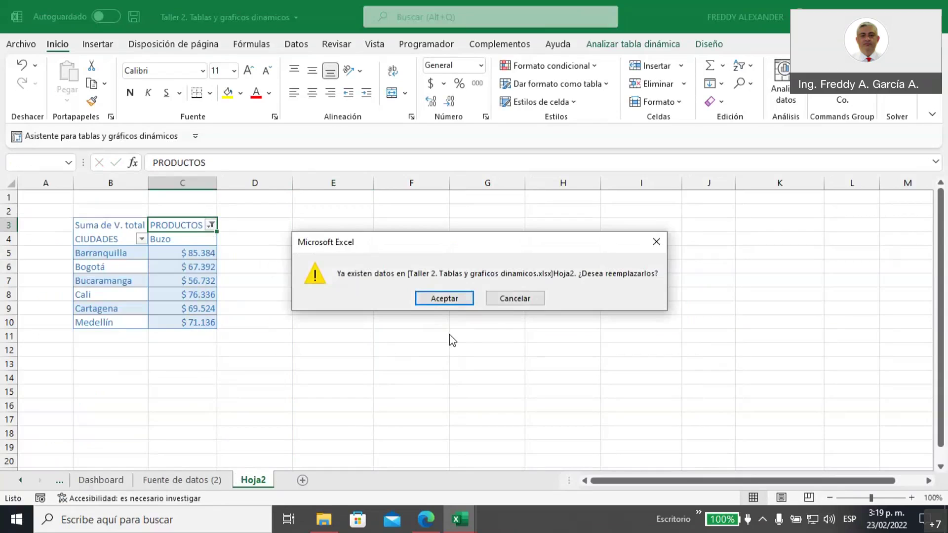
{"action": "left_click", "coordinate": [513, 299]}
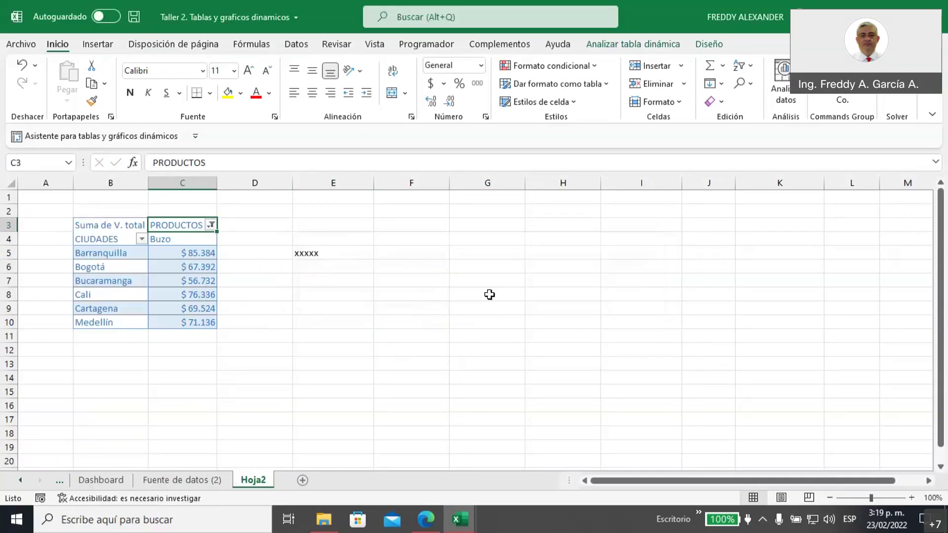
- Delete the test text from cell E5 and clear the Producto filter so all products are included
{"action": "left_click", "coordinate": [296, 258]}
{"action": "key", "text": "Delete"}
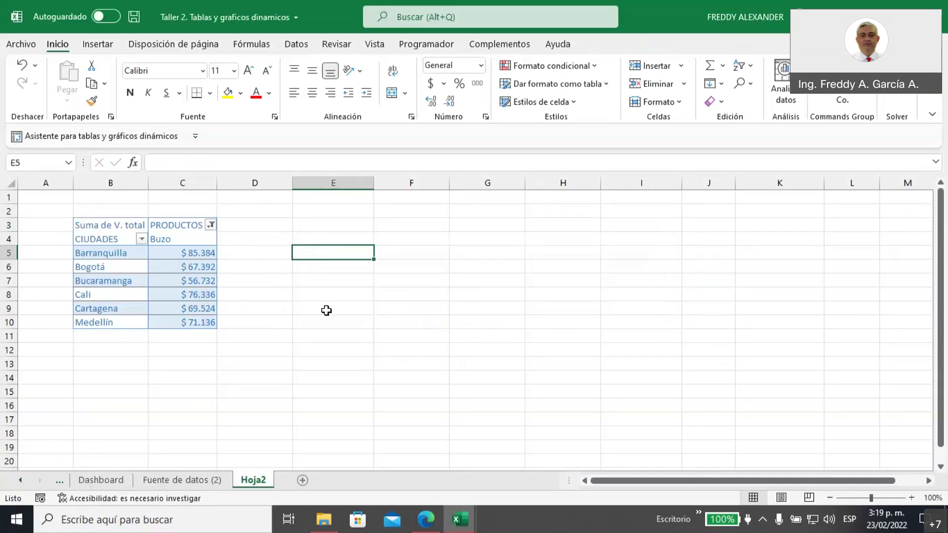
{"action": "left_click", "coordinate": [210, 225]}
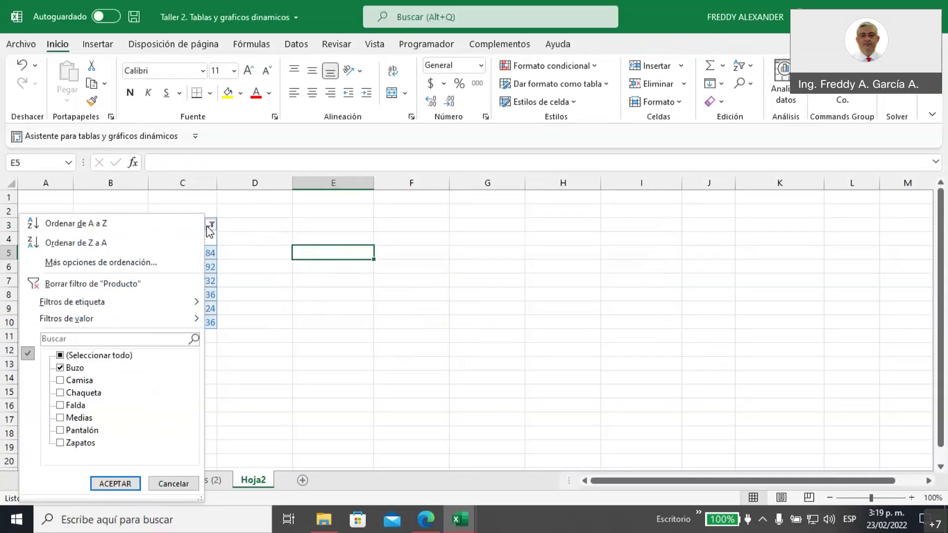
{"action": "left_click", "coordinate": [60, 356]}
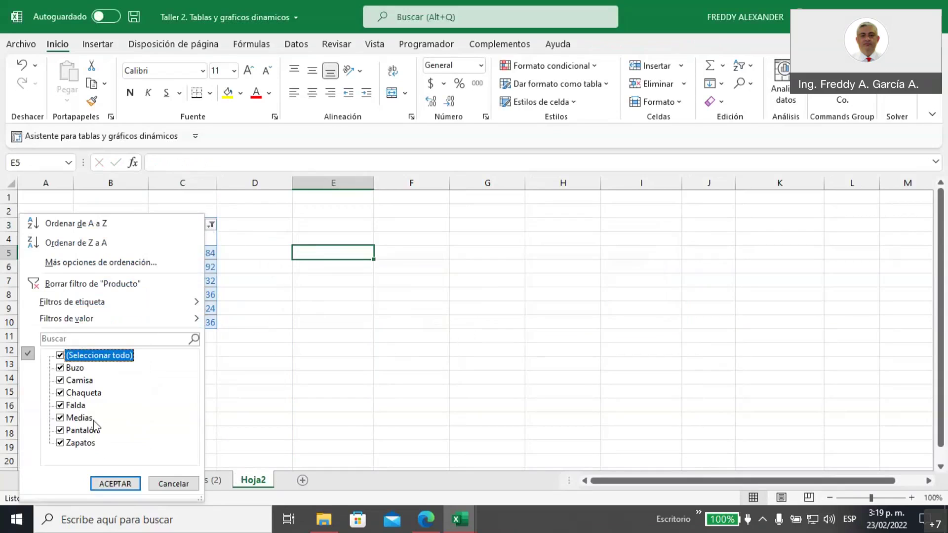
{"action": "left_click", "coordinate": [107, 286]}
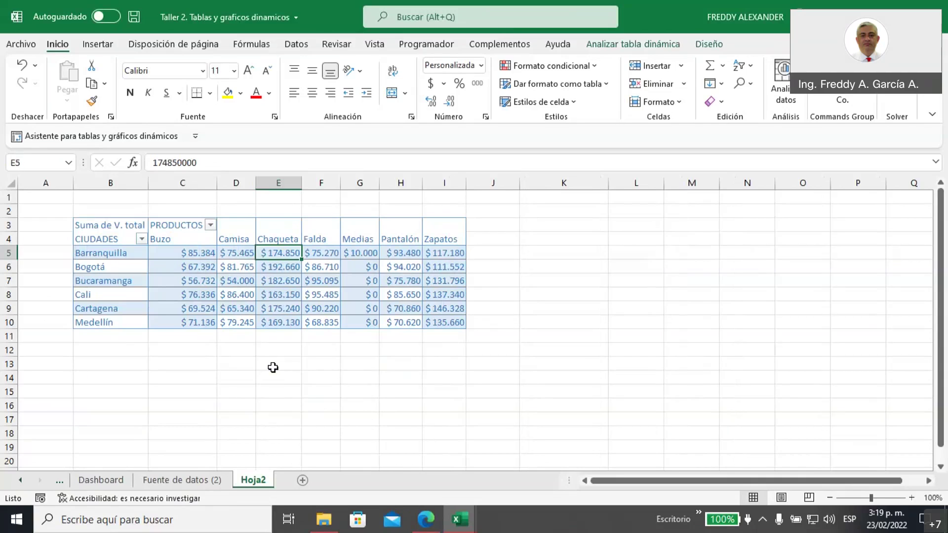
- Select cell K3, beside the existing pivot table, as the location for a second pivot table
{"action": "left_click", "coordinate": [592, 226]}
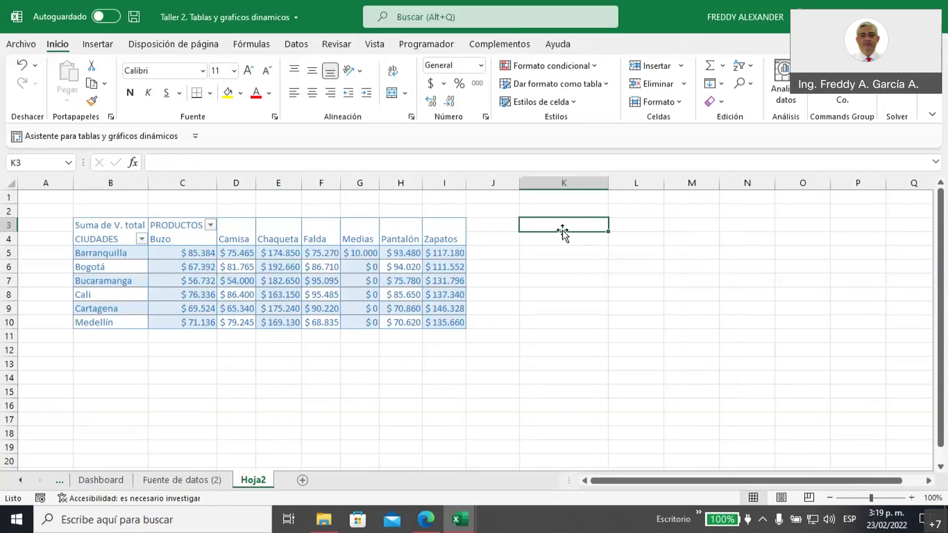
{"action": "left_click", "coordinate": [556, 186]}
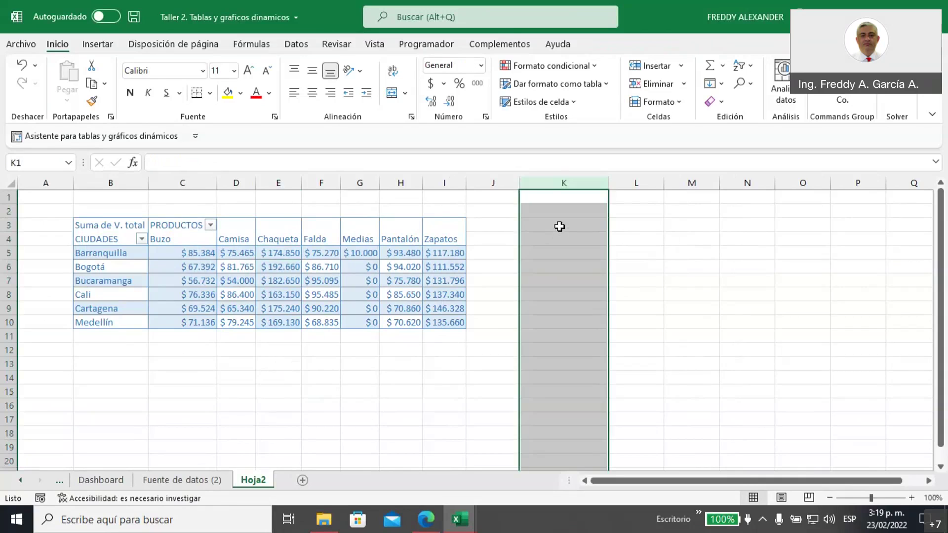
{"action": "left_click", "coordinate": [559, 229]}
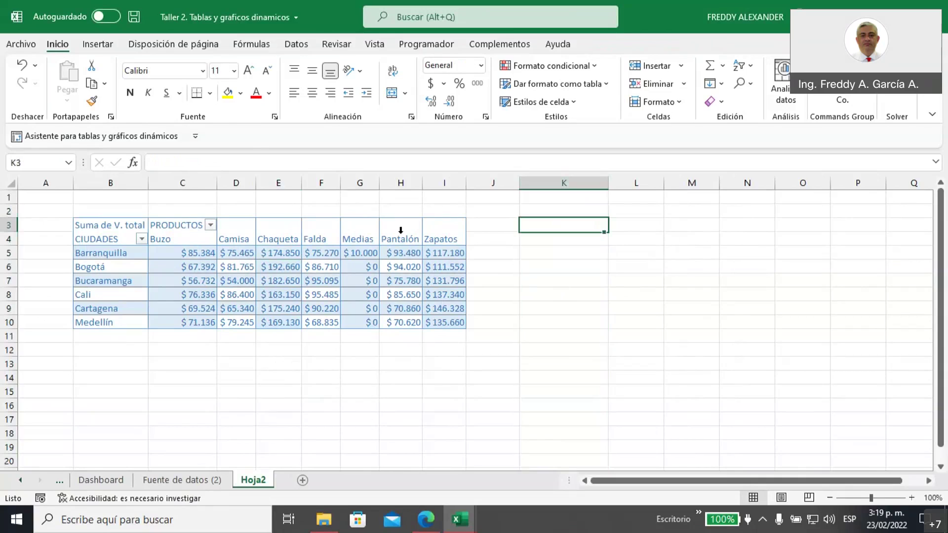
- Try to create a pivot table in K3 of Hoja2 from the source name TOTAL_VENTA, and cancel it
{"action": "left_click", "coordinate": [96, 47]}
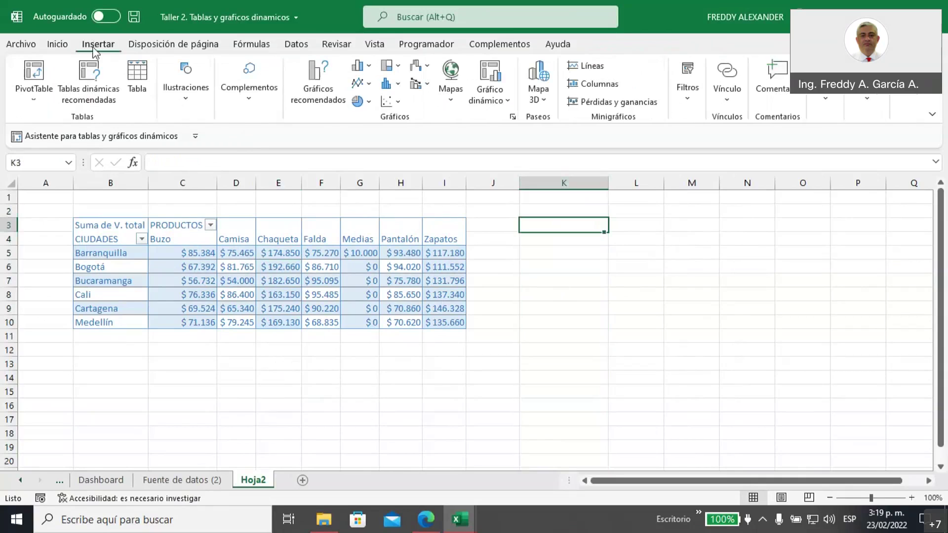
{"action": "left_click", "coordinate": [34, 91]}
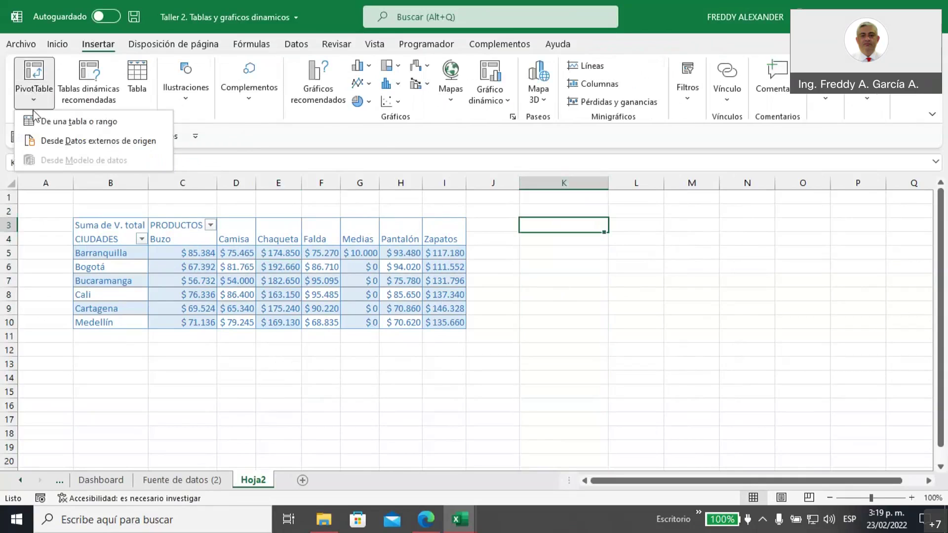
{"action": "left_click", "coordinate": [63, 123]}
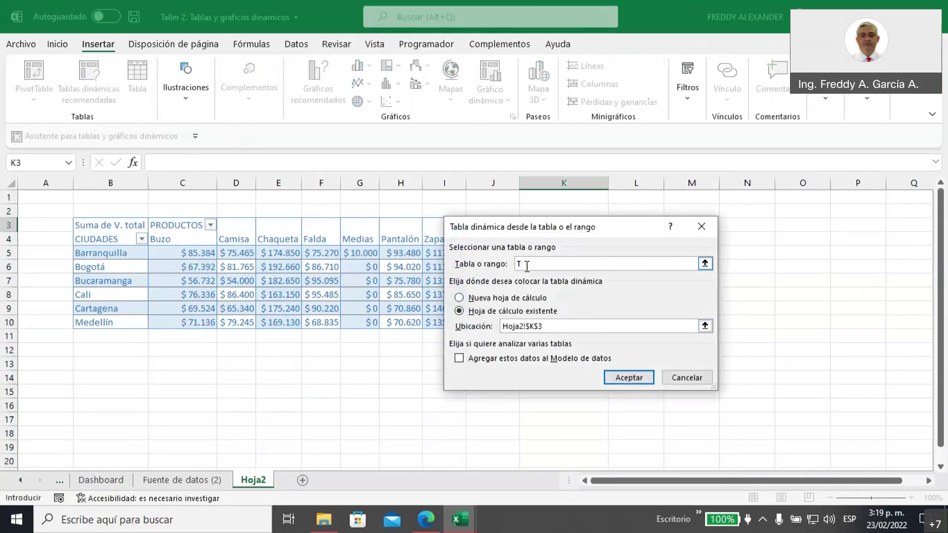
{"action": "type", "text": "TOTAL_VEN"}
{"action": "left_click", "coordinate": [618, 379]}
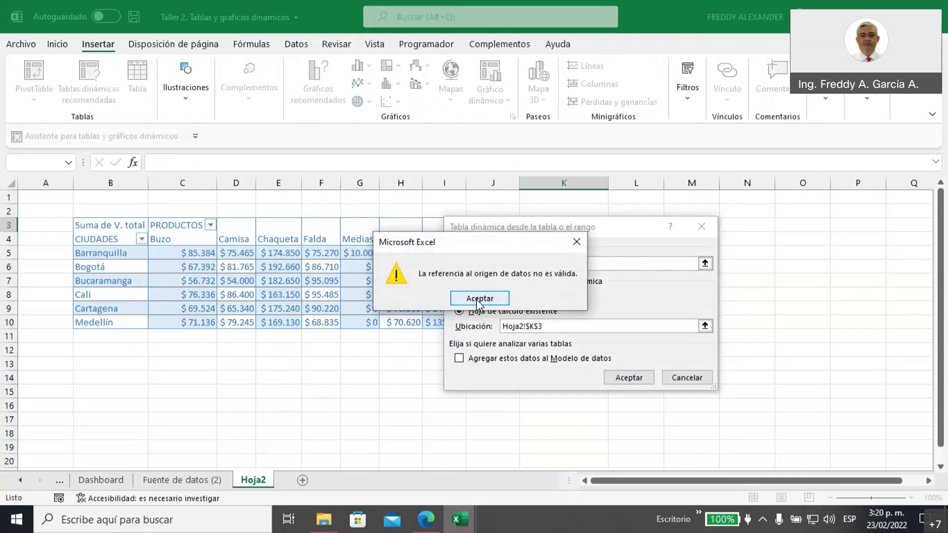
{"action": "left_click", "coordinate": [475, 298]}
{"action": "left_click", "coordinate": [578, 265]}
{"action": "key", "text": "BackSpace"}
{"action": "left_click", "coordinate": [607, 379]}
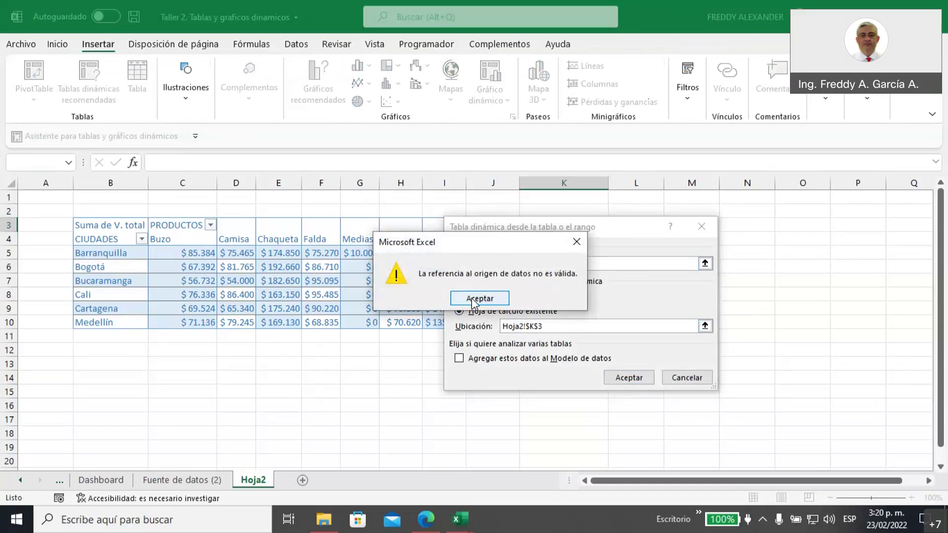
{"action": "left_click", "coordinate": [472, 300]}
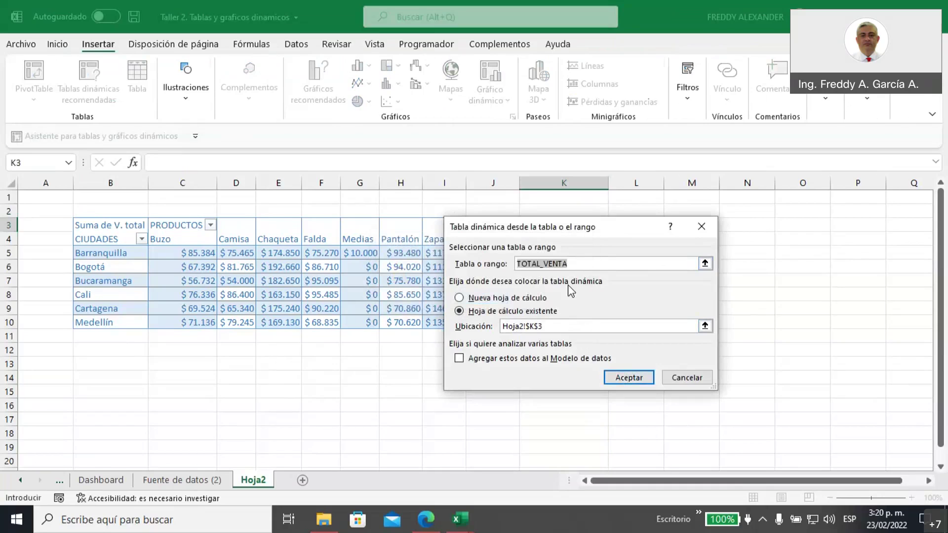
{"action": "left_click", "coordinate": [672, 378]}
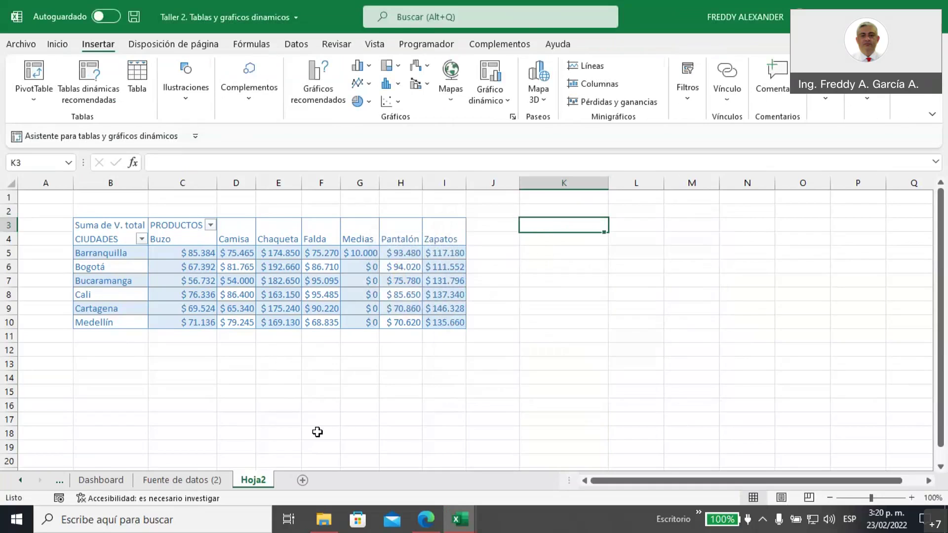
- Copy the table name VENTA_TOTAL from the source table on the Fuente de datos (2) sheet
{"action": "left_click", "coordinate": [203, 485]}
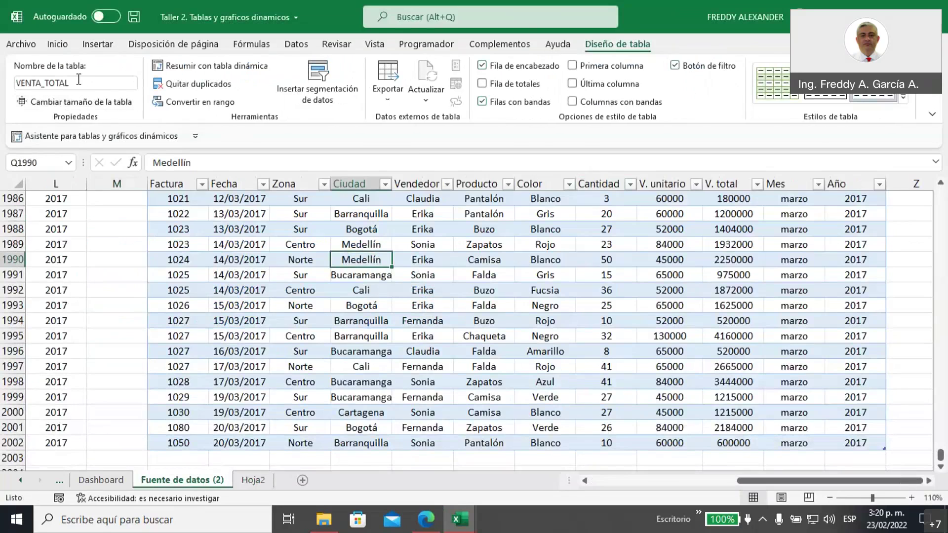
{"action": "left_click", "coordinate": [43, 83]}
{"action": "left_click", "coordinate": [42, 83]}
{"action": "key", "text": "ctrl+a"}
{"action": "key", "text": "ctrl+c"}
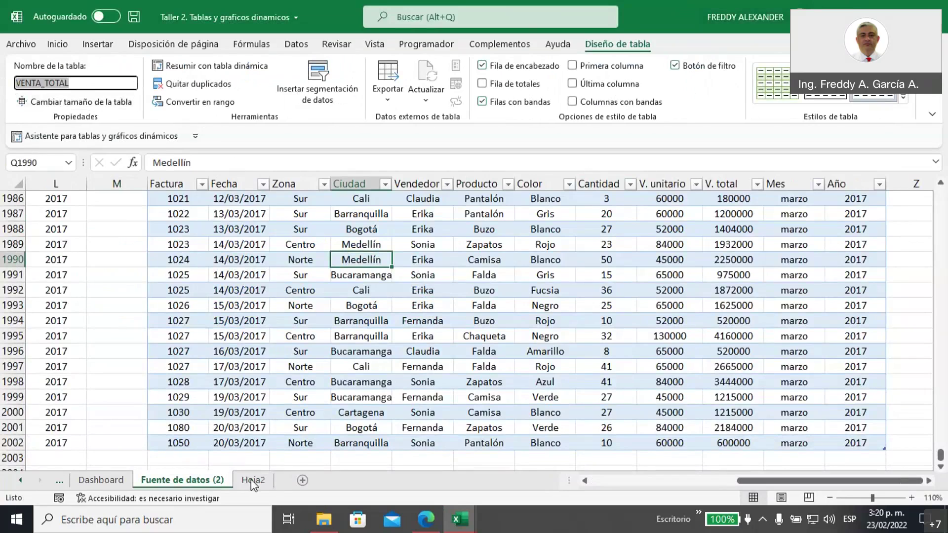
- Insert a pivot table from the VENTA_TOTAL table at cell K3 of the existing sheet Hoja2
{"action": "key", "text": "ctrl+Page_Down"}
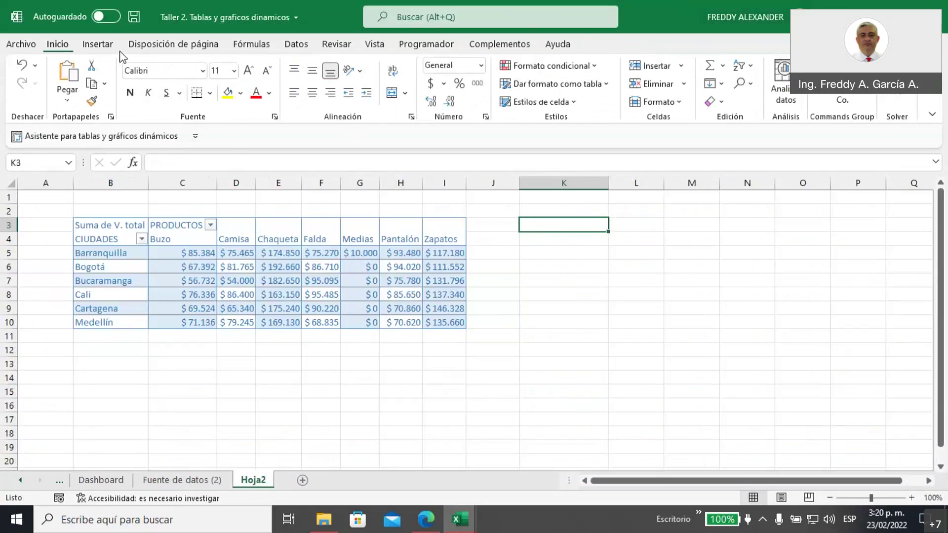
{"action": "left_click", "coordinate": [98, 44]}
{"action": "left_click", "coordinate": [35, 94]}
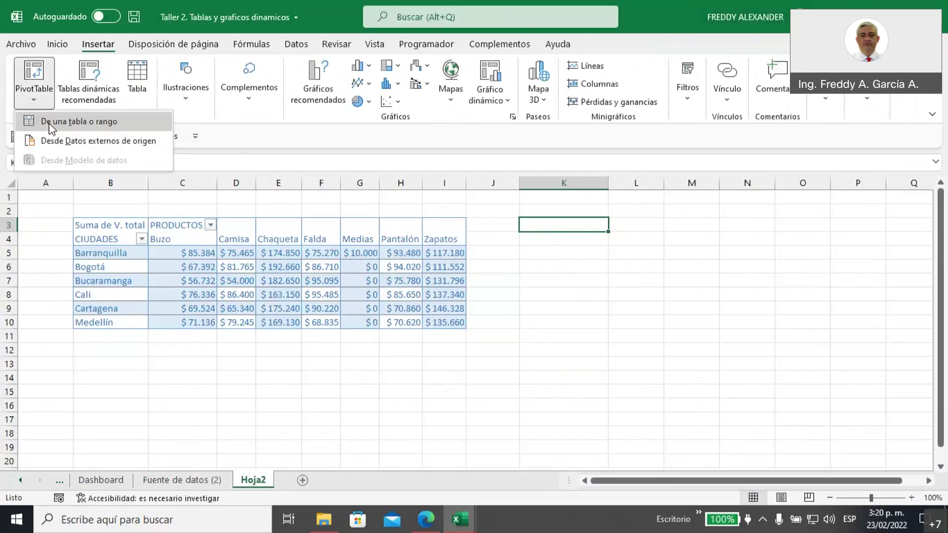
{"action": "left_click", "coordinate": [48, 122]}
{"action": "key", "text": "ctrl+v"}
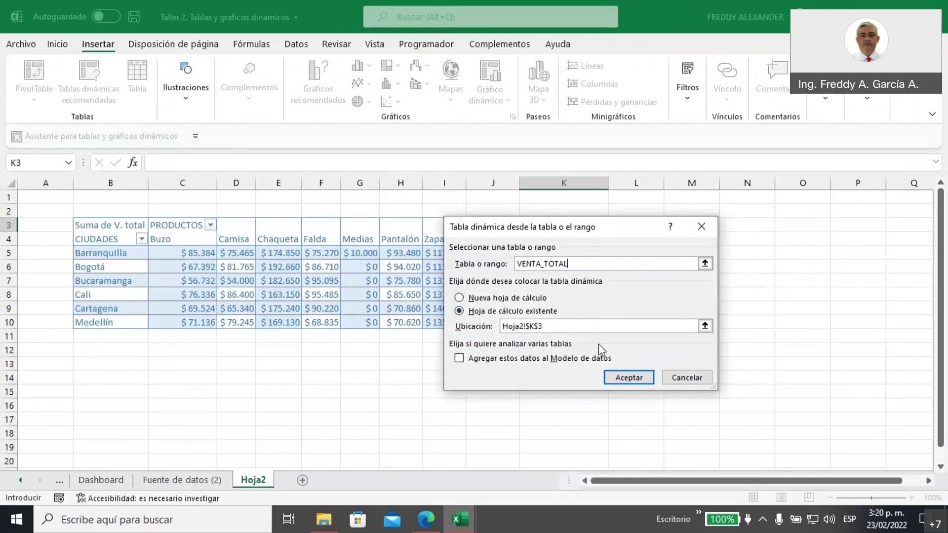
{"action": "left_click", "coordinate": [607, 378]}
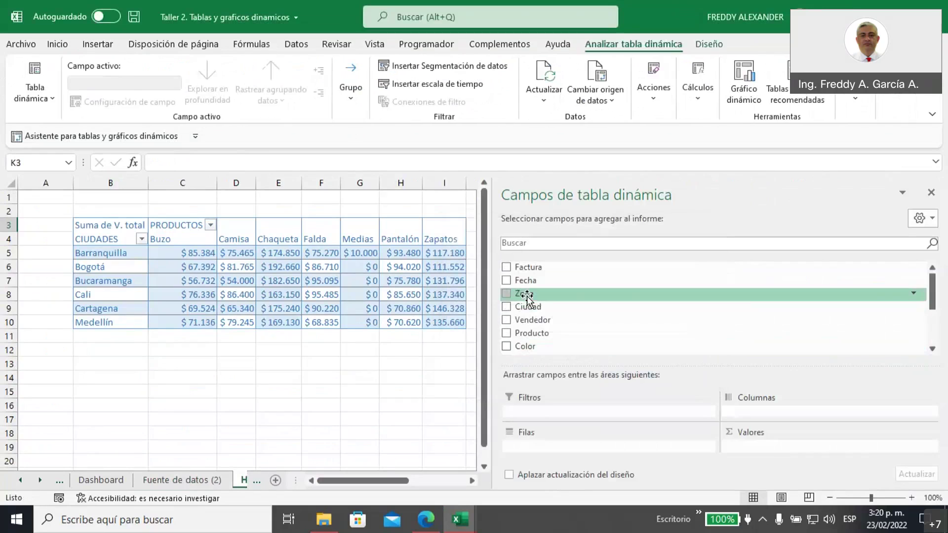
{"action": "left_click", "coordinate": [471, 481]}
{"action": "left_click", "coordinate": [472, 481]}
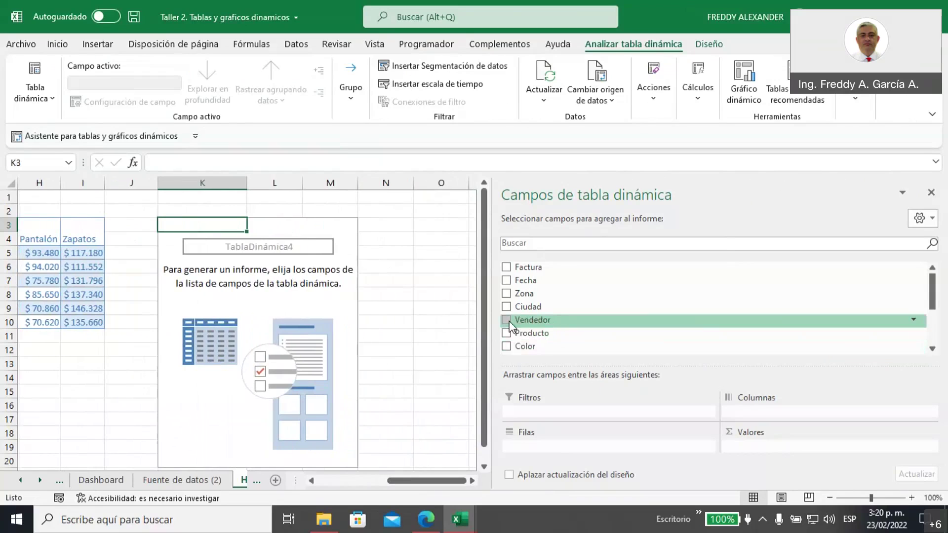
- Lay out the new pivot table with Vendedor as rows, Producto as columns and the sum of V. unitario as values
{"action": "left_click_drag", "start_coordinate": [519, 323], "coordinate": [529, 447]}
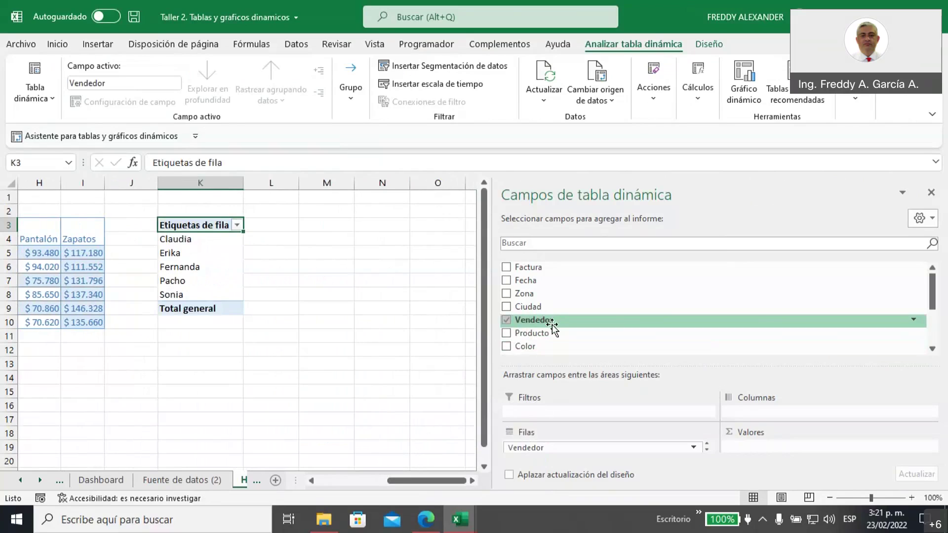
{"action": "scroll", "coordinate": [552, 324], "scroll_direction": "down", "scroll_amount": 1}
{"action": "scroll", "coordinate": [553, 327], "scroll_direction": "down", "scroll_amount": 1}
{"action": "scroll", "coordinate": [543, 316], "scroll_direction": "up", "scroll_amount": 1}
{"action": "left_click_drag", "start_coordinate": [538, 302], "coordinate": [750, 420]}
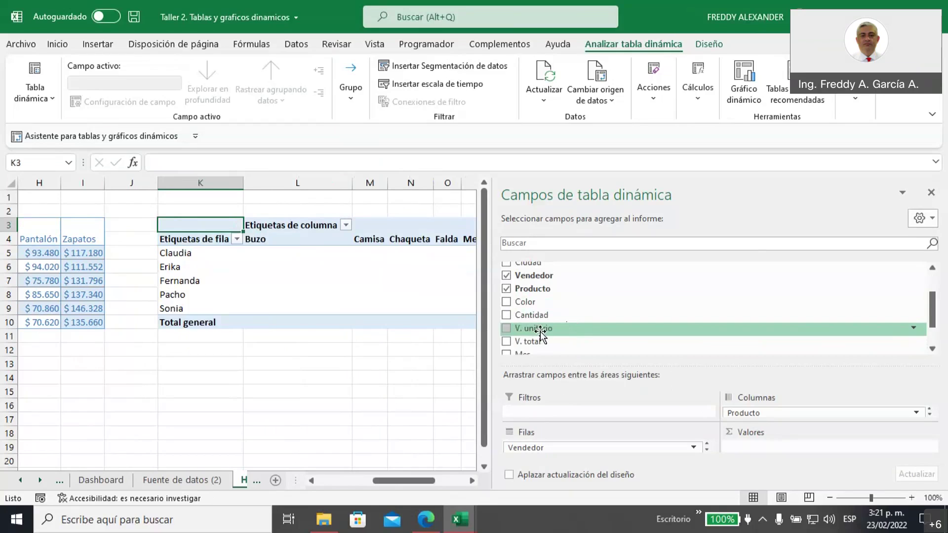
{"action": "left_click_drag", "start_coordinate": [540, 334], "coordinate": [747, 452]}
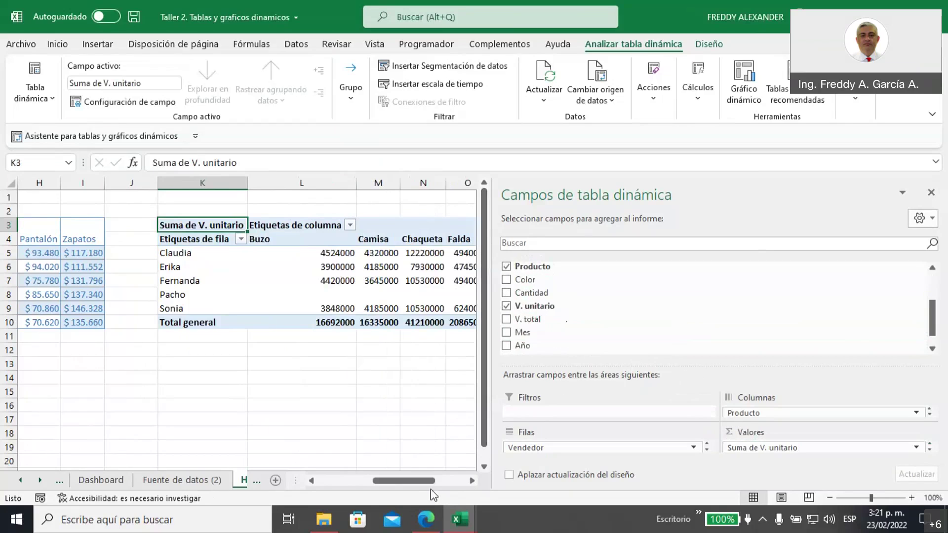
- Review the full width of the vendor pivot table and compare it with the city pivot table beside it
{"action": "left_click", "coordinate": [472, 480]}
{"action": "left_click", "coordinate": [472, 480]}
{"action": "left_click", "coordinate": [473, 481]}
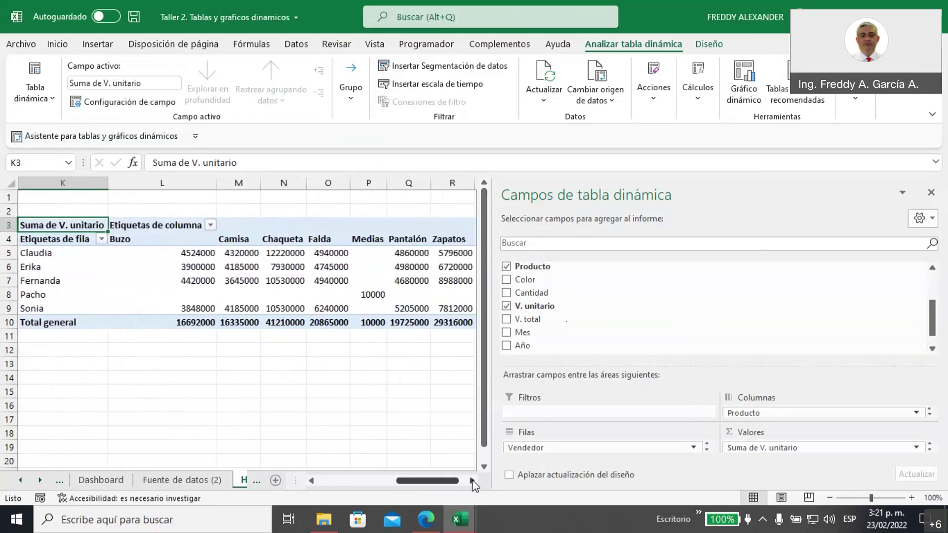
{"action": "left_click", "coordinate": [422, 430]}
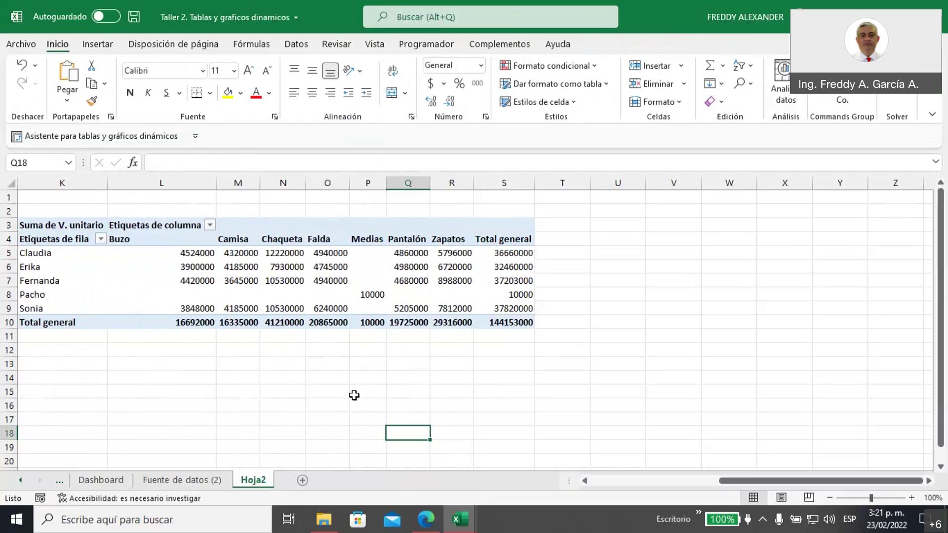
{"action": "left_click_drag", "start_coordinate": [728, 483], "coordinate": [659, 484]}
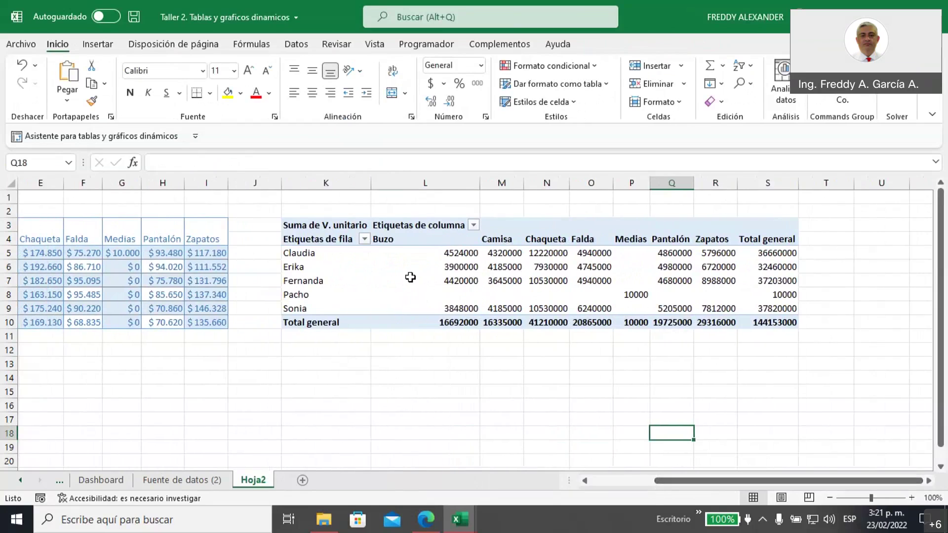
{"action": "mouse_move", "coordinate": [410, 278]}
{"action": "left_click_drag", "start_coordinate": [659, 482], "coordinate": [611, 488]}
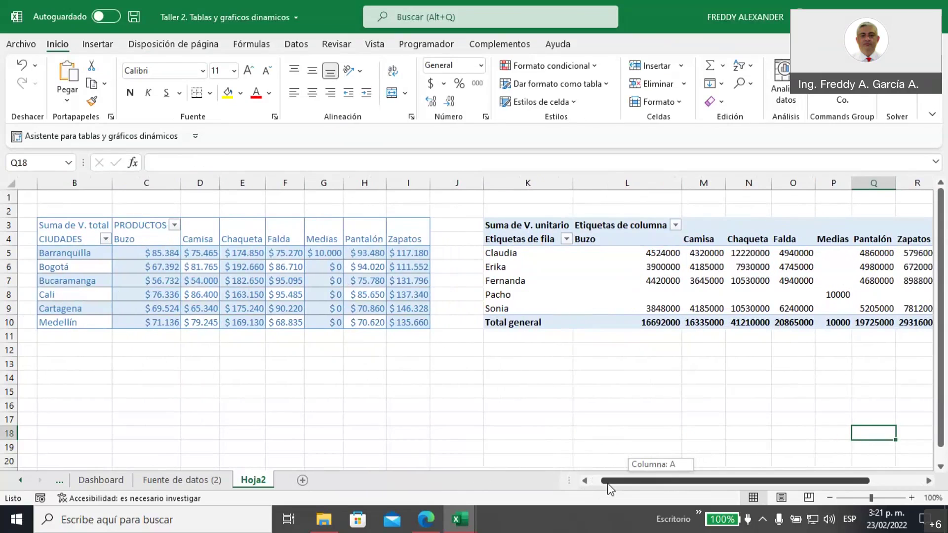
{"action": "left_click_drag", "start_coordinate": [611, 489], "coordinate": [647, 483]}
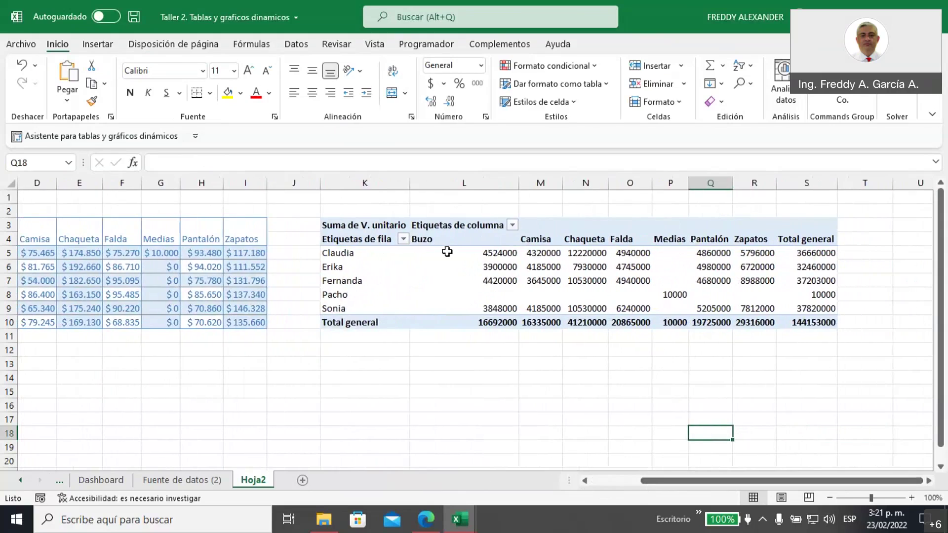
- Format the vendor pivot table's values and totals in L5:S10 with the custom number format $ #.##0.;-$ #.##0
{"action": "left_click_drag", "start_coordinate": [477, 253], "coordinate": [809, 323]}
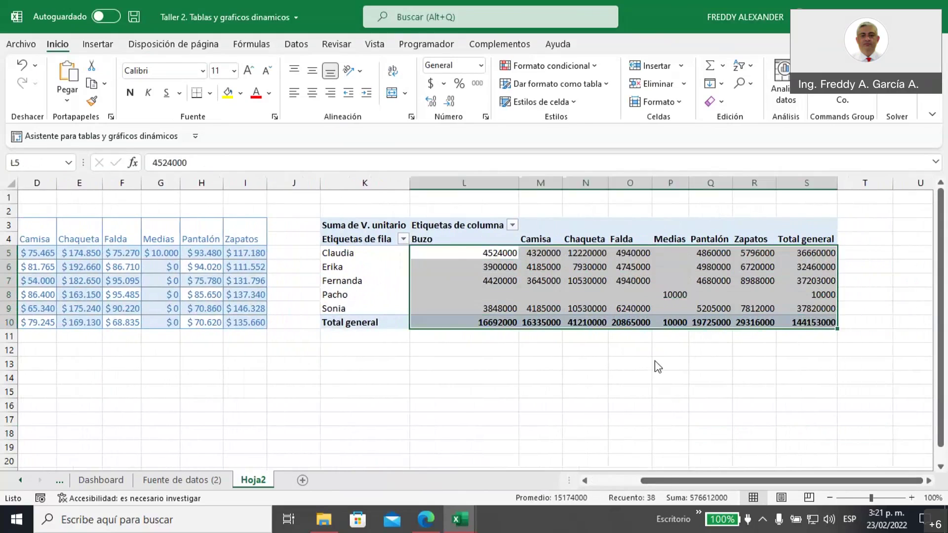
{"action": "left_click", "coordinate": [98, 47]}
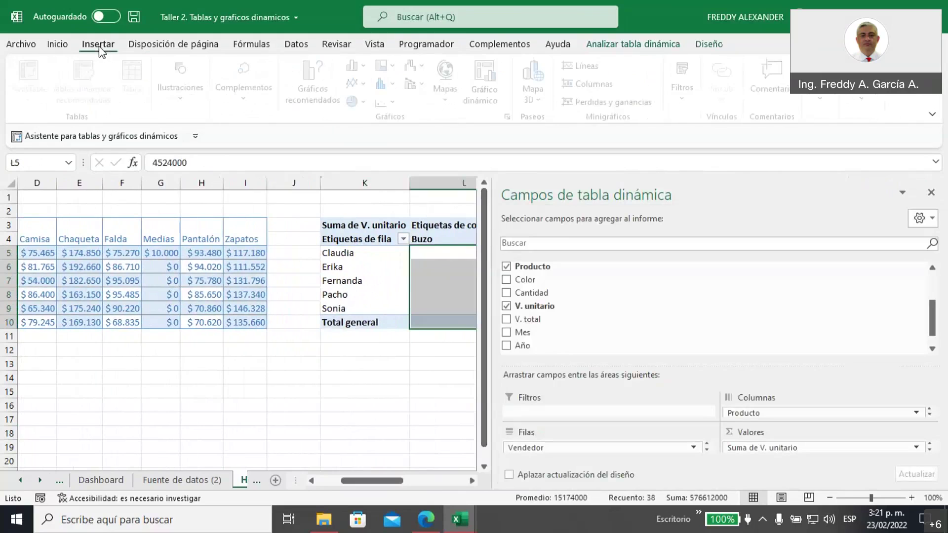
{"action": "left_click", "coordinate": [56, 45]}
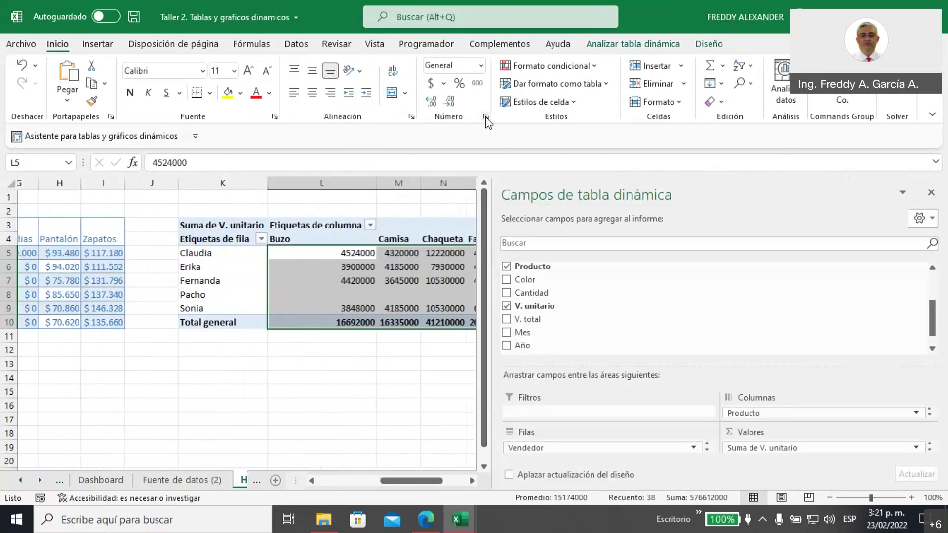
{"action": "left_click", "coordinate": [486, 117]}
{"action": "left_click", "coordinate": [453, 276]}
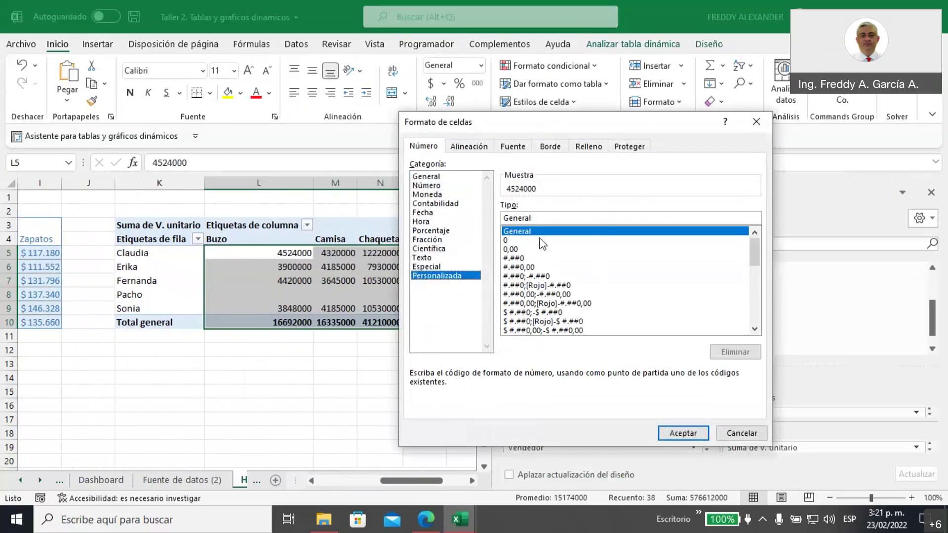
{"action": "left_click_drag", "start_coordinate": [755, 248], "coordinate": [765, 322]}
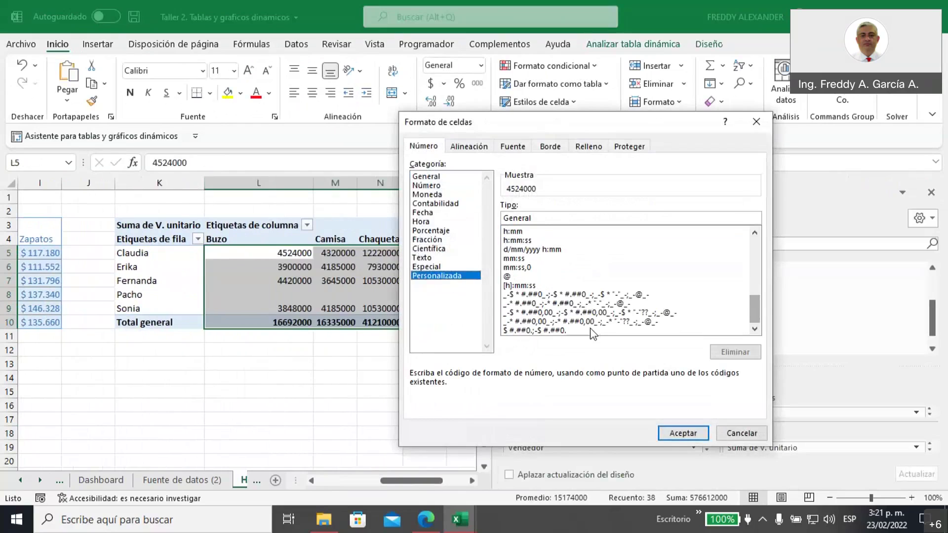
{"action": "left_click", "coordinate": [549, 331]}
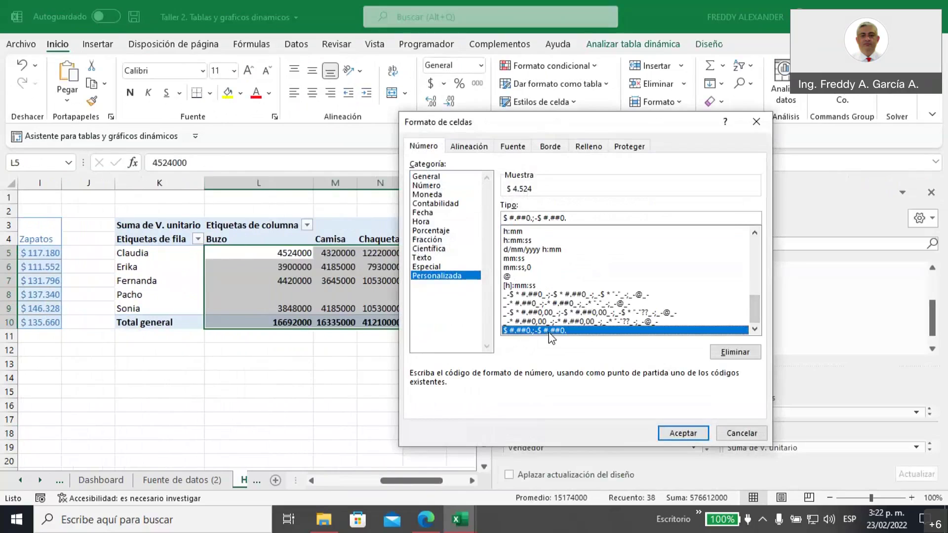
{"action": "left_click", "coordinate": [692, 433]}
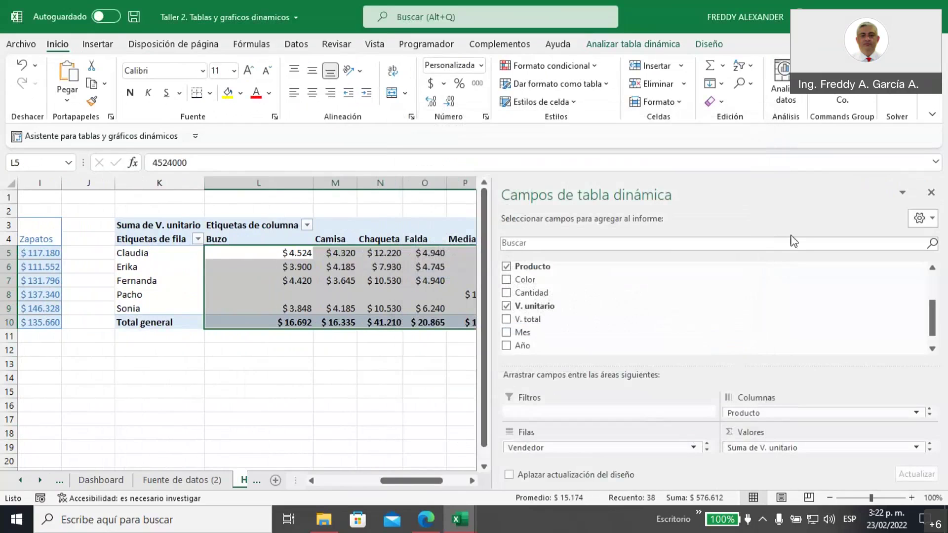
- Hide the pivot field list and set the vendor pivot table to show 0 in empty cells
{"action": "left_click", "coordinate": [931, 193]}
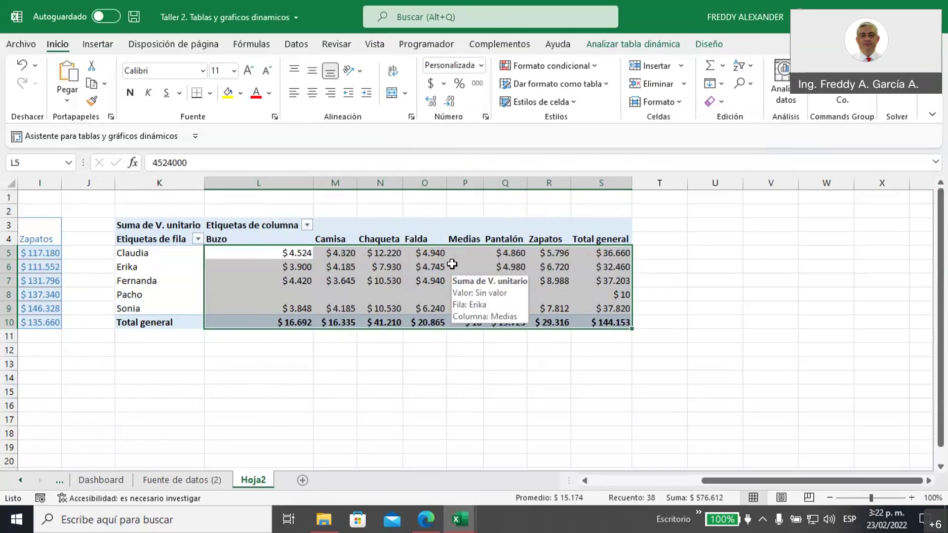
{"action": "right_click", "coordinate": [457, 266]}
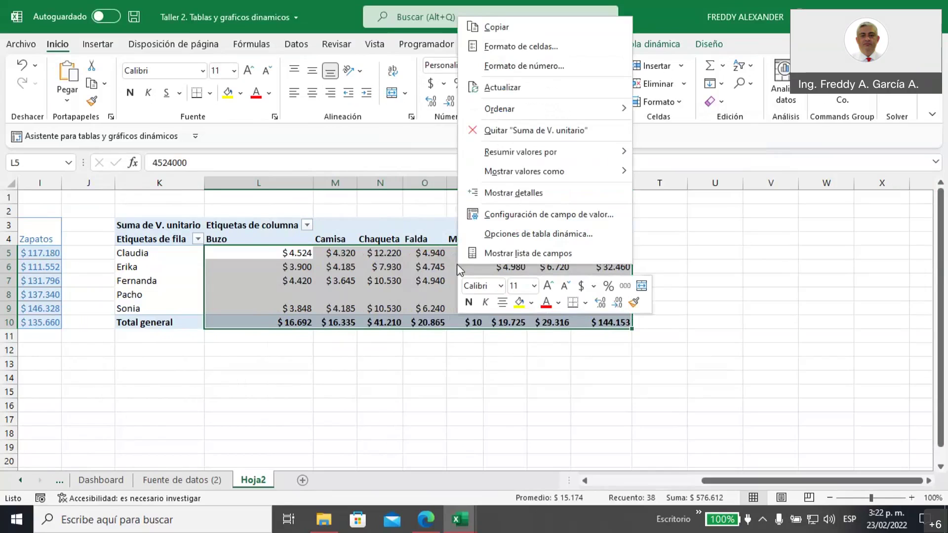
{"action": "left_click", "coordinate": [526, 233]}
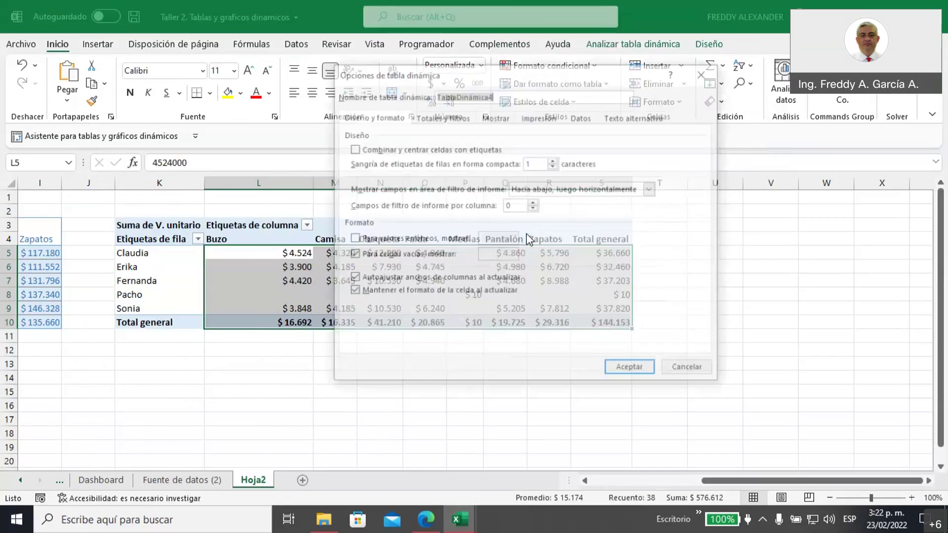
{"action": "left_click", "coordinate": [501, 255]}
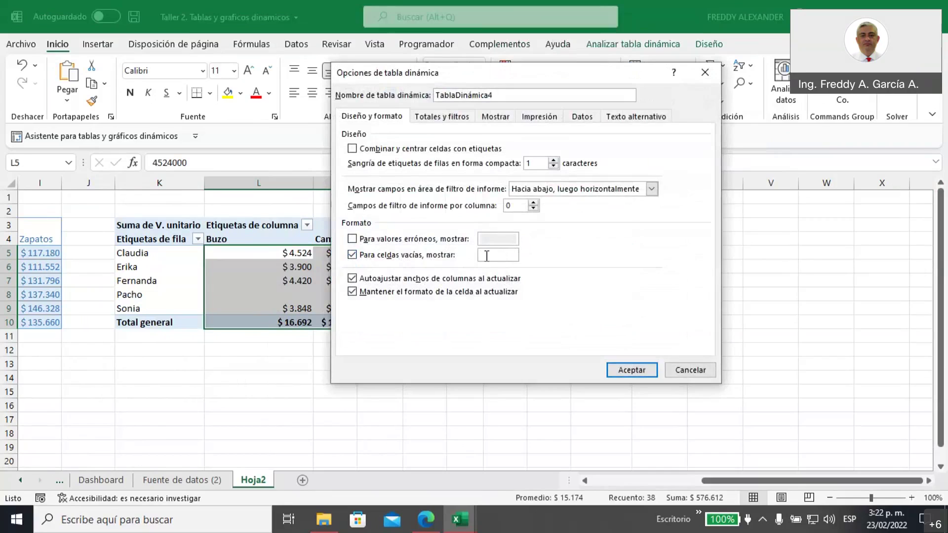
{"action": "type", "text": "0"}
{"action": "left_click", "coordinate": [634, 373]}
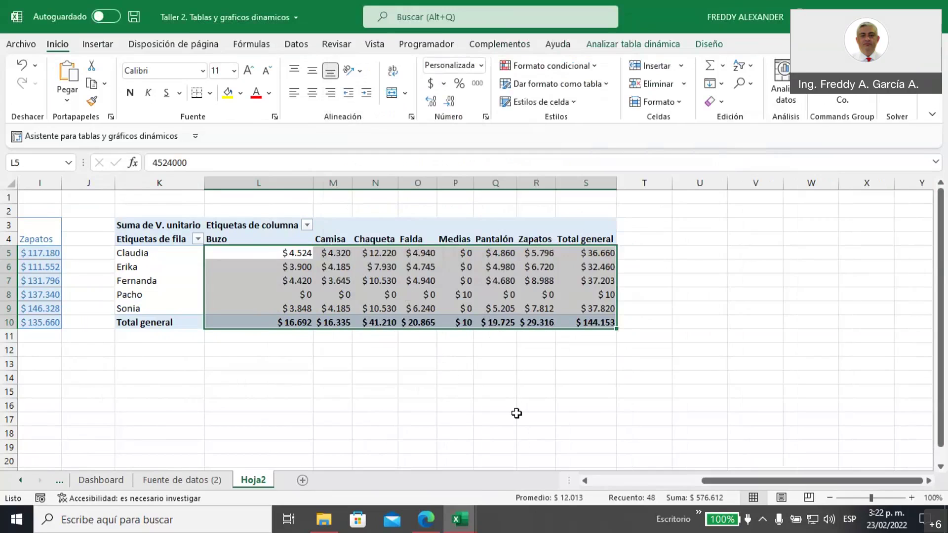
- Rename the vendor pivot table's row label header in K4 as VENDEDORAS
{"action": "left_click_drag", "start_coordinate": [709, 482], "coordinate": [614, 504]}
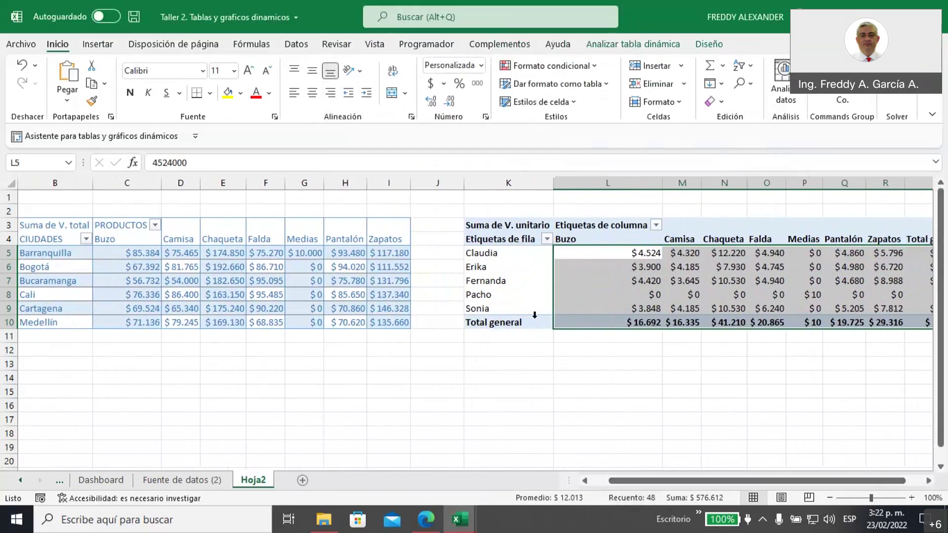
{"action": "left_click", "coordinate": [515, 239]}
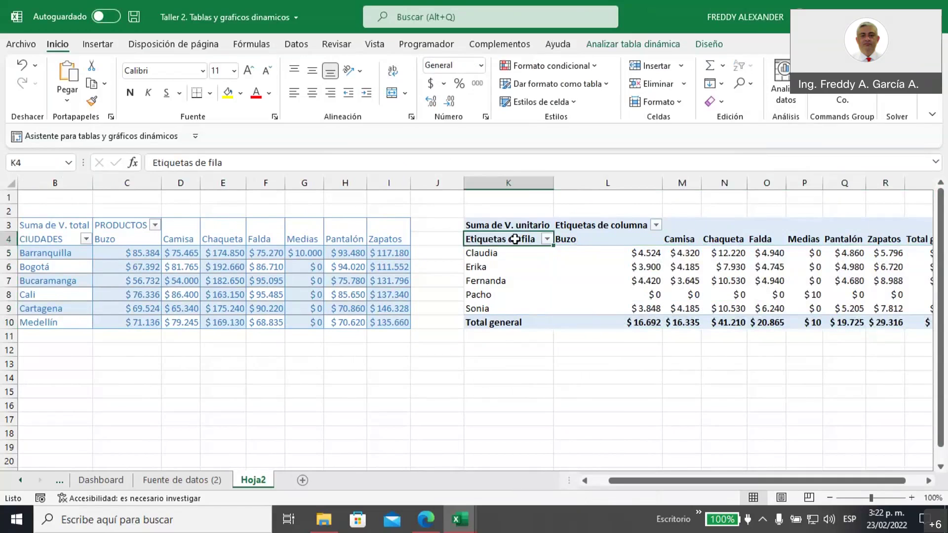
{"action": "left_click_drag", "start_coordinate": [226, 163], "coordinate": [139, 166]}
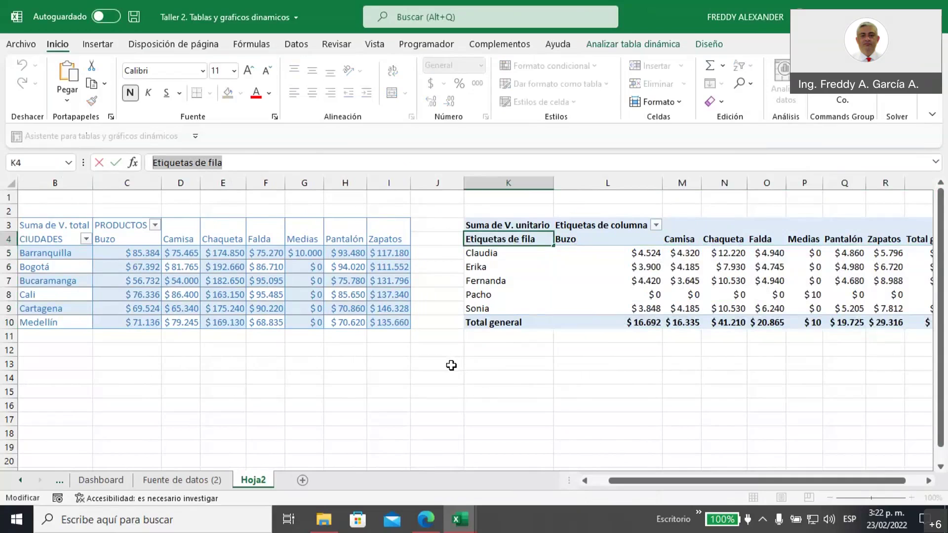
{"action": "type", "text": "VENDE"}
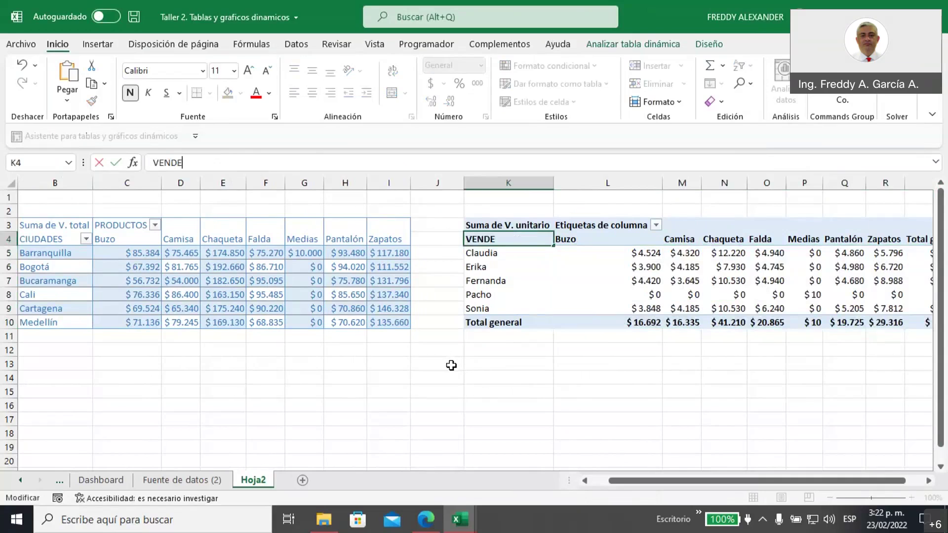
{"action": "type", "text": "DORAS"}
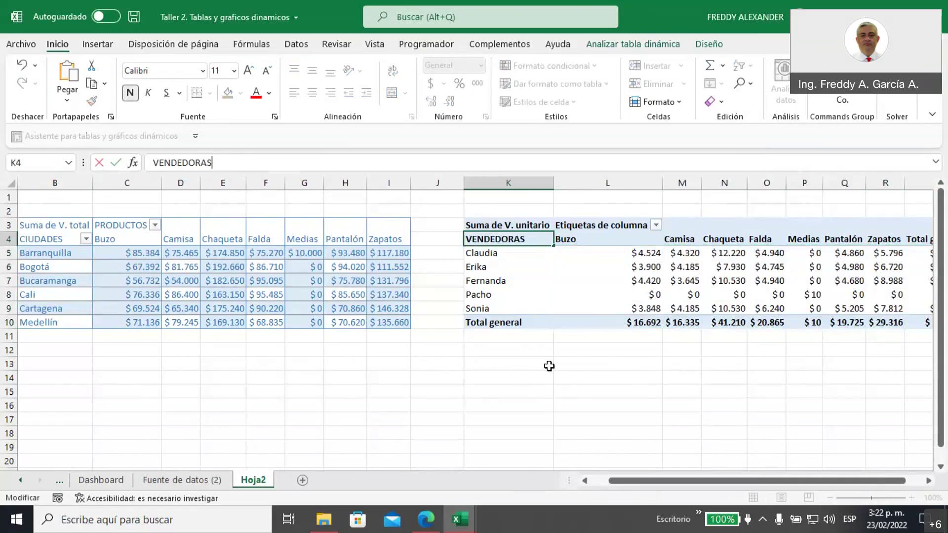
- Rename the vendor pivot table's column label header in L3 as PRODUCTOS and narrow column L
{"action": "left_click", "coordinate": [583, 227]}
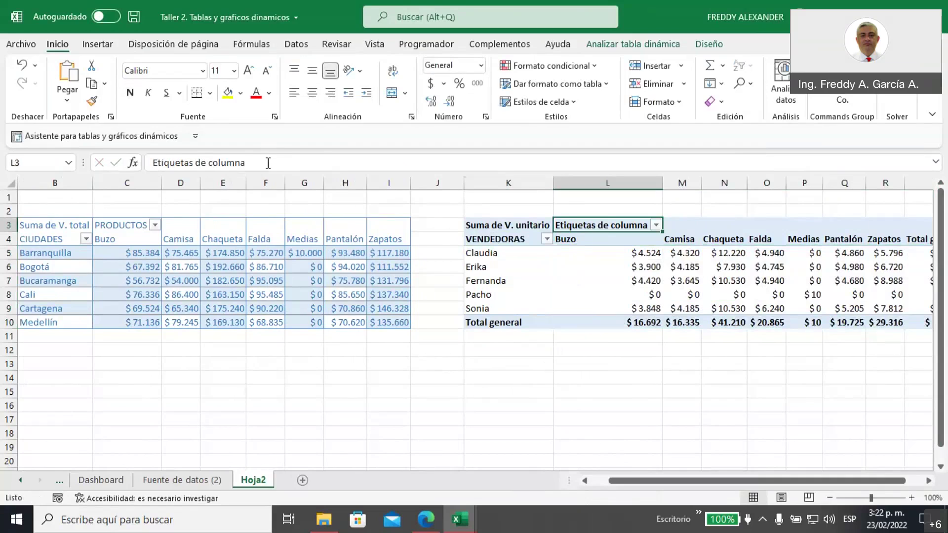
{"action": "left_click_drag", "start_coordinate": [262, 165], "coordinate": [152, 165]}
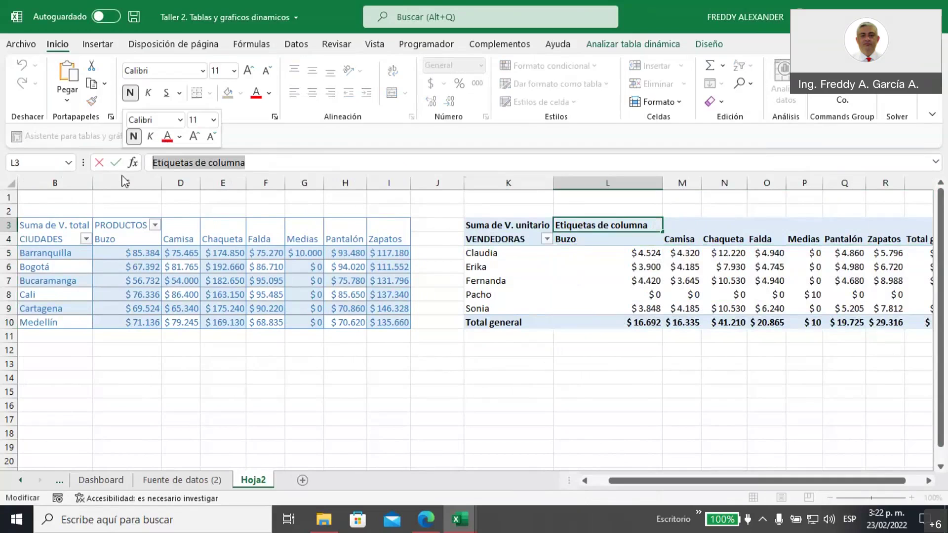
{"action": "type", "text": "PRODUCTOS"}
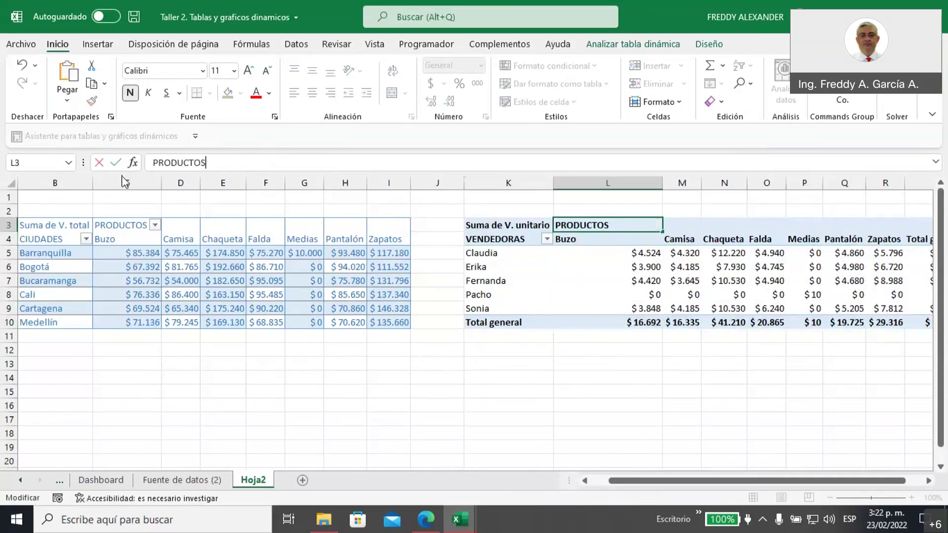
{"action": "left_click", "coordinate": [628, 381]}
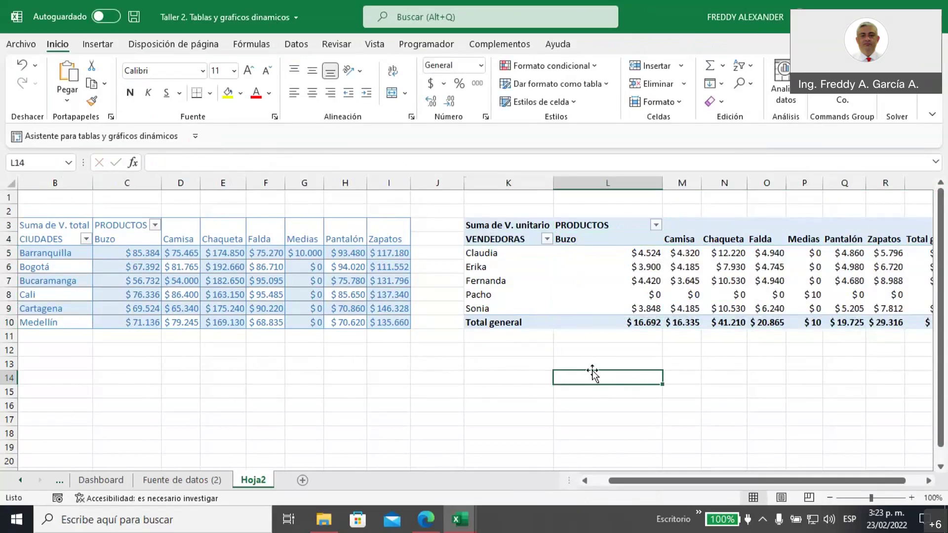
{"action": "left_click_drag", "start_coordinate": [663, 184], "coordinate": [623, 186]}
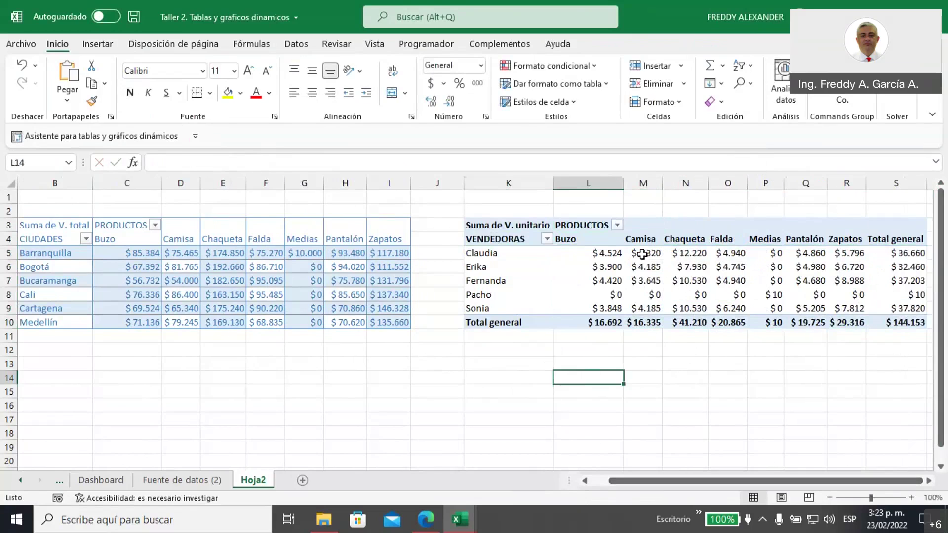
- Apply the blue fully bordered pivot style from the Claro group to the vendor pivot table
{"action": "left_click", "coordinate": [636, 227]}
{"action": "left_click", "coordinate": [711, 45]}
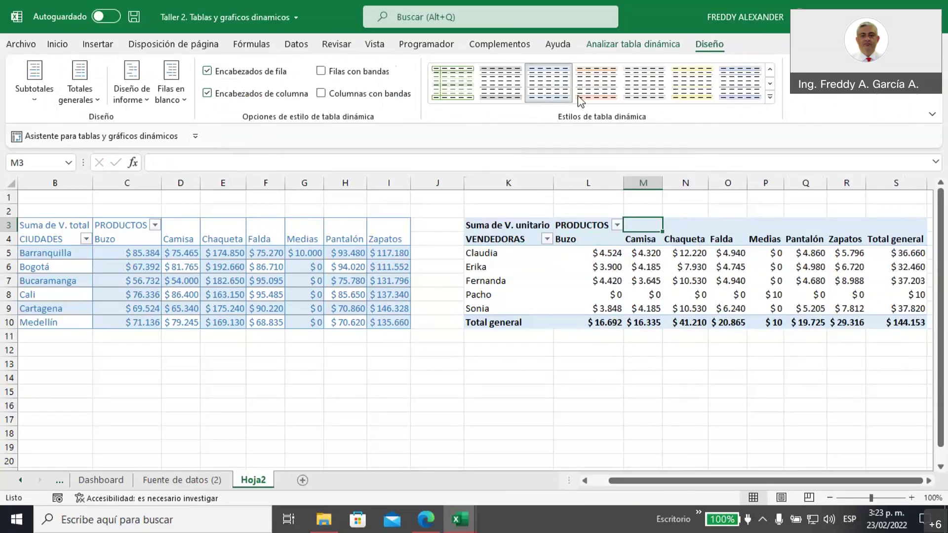
{"action": "left_click", "coordinate": [769, 97]}
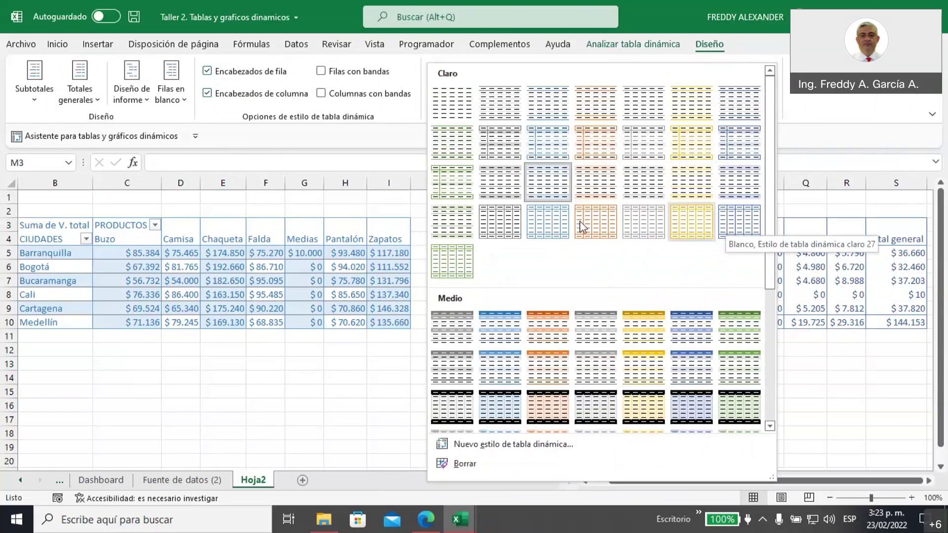
{"action": "left_click", "coordinate": [557, 227]}
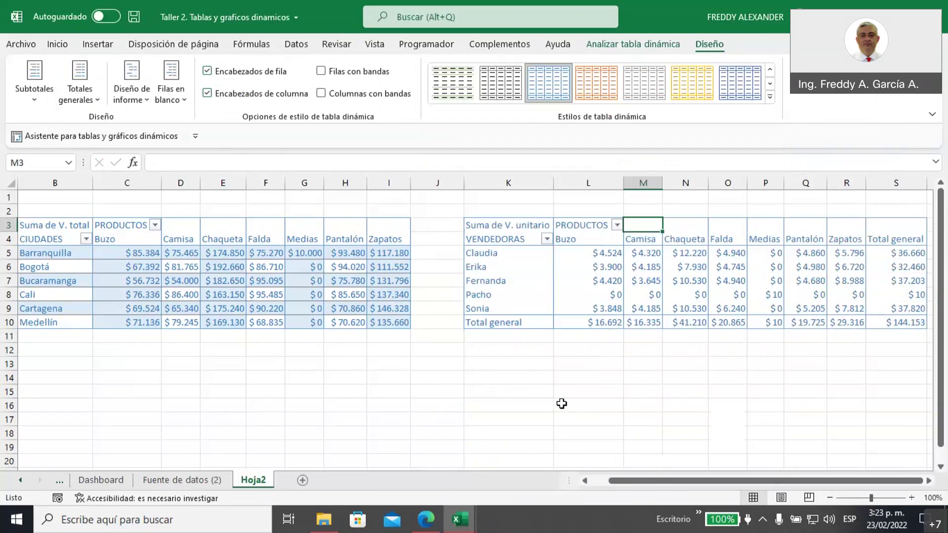
{"action": "left_click", "coordinate": [569, 396]}
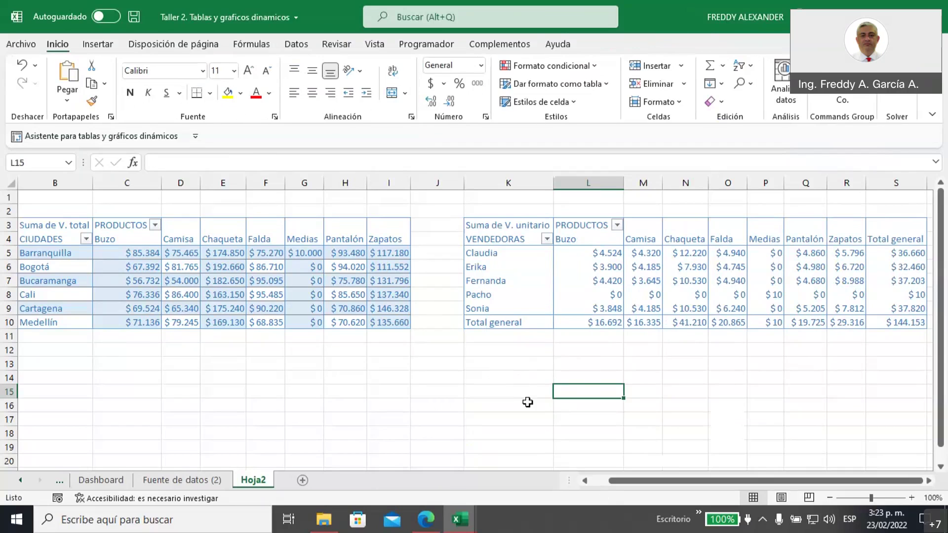
{"action": "left_click_drag", "start_coordinate": [623, 486], "coordinate": [594, 484]}
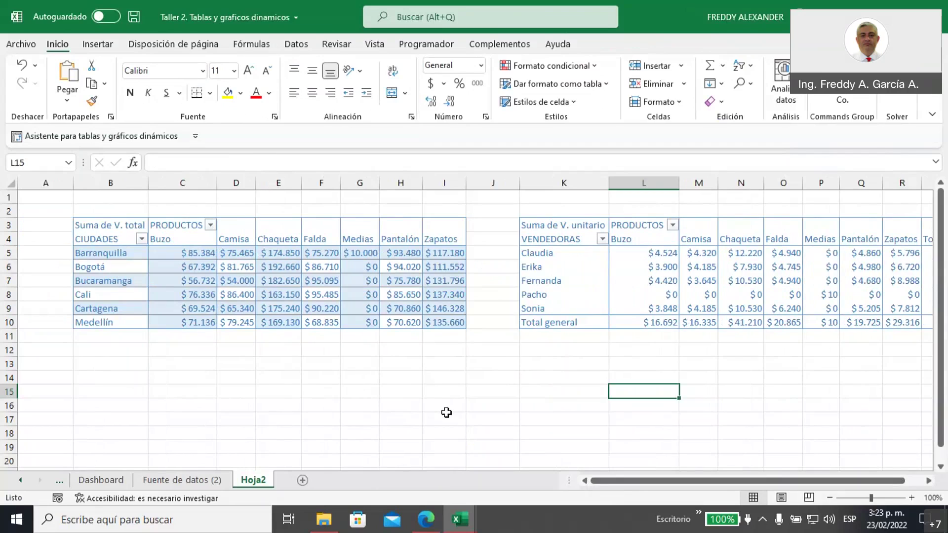
- Check the source data on Fuente de datos (2) and refresh the sales-by-city pivot table on Hoja2
{"action": "left_click", "coordinate": [181, 484]}
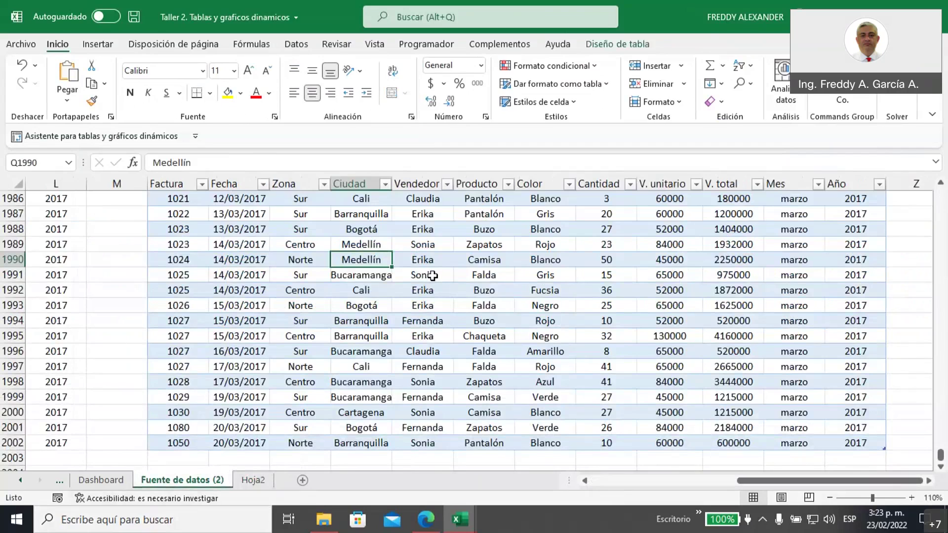
{"action": "left_click", "coordinate": [256, 481]}
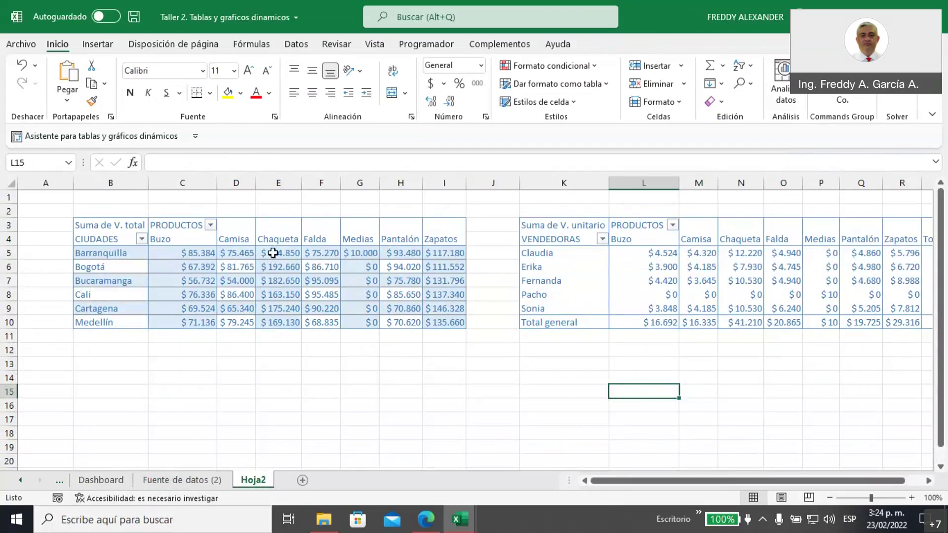
{"action": "right_click", "coordinate": [275, 253]}
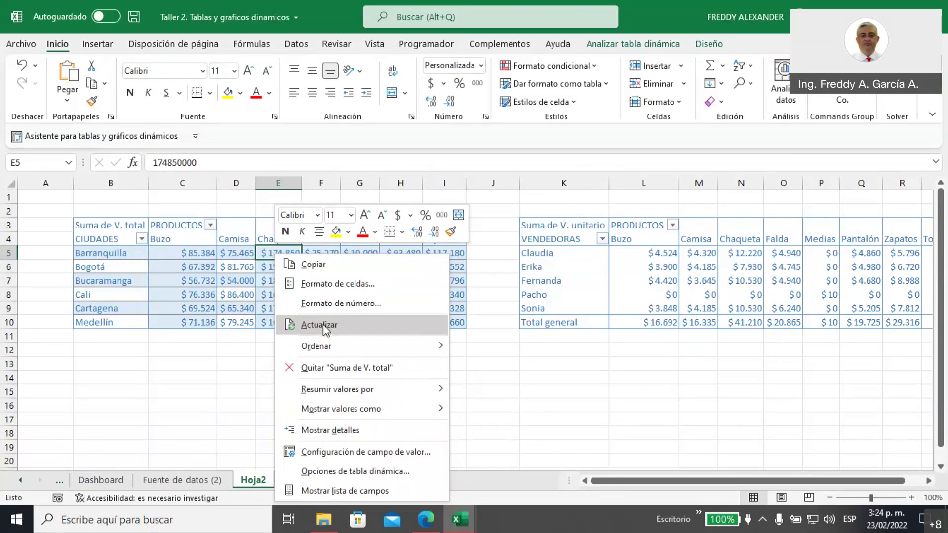
{"action": "left_click", "coordinate": [324, 326]}
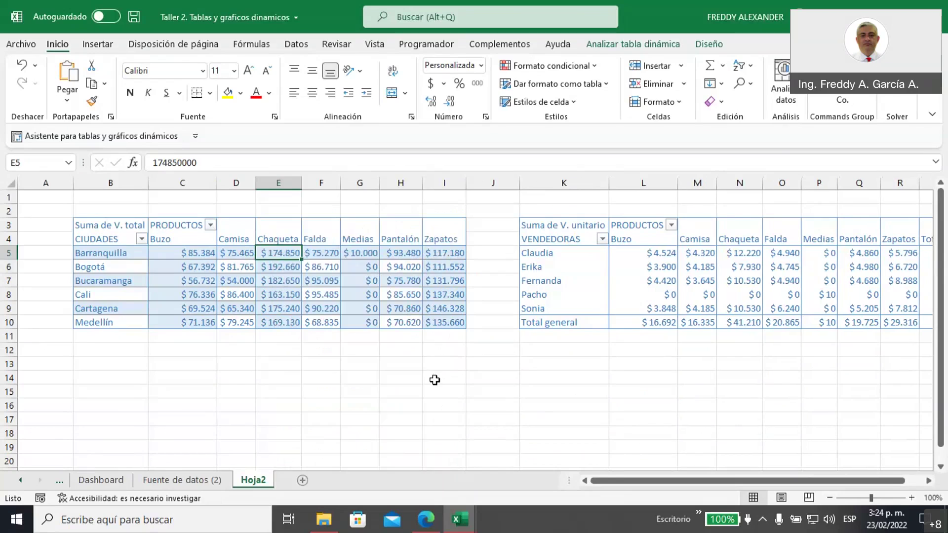
- Start inserting a pivot chart based on the sales-by-city pivot table
{"action": "left_click", "coordinate": [153, 310]}
{"action": "left_click", "coordinate": [178, 262]}
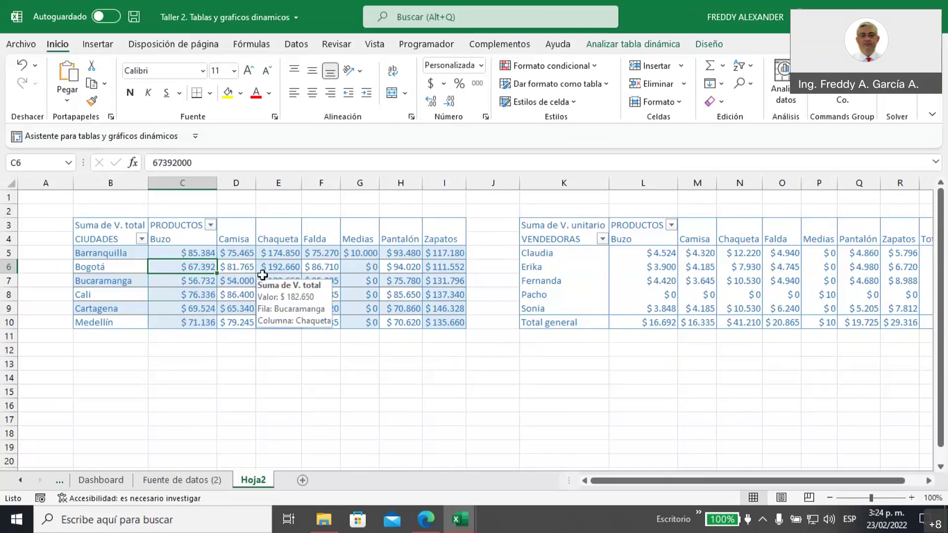
{"action": "left_click", "coordinate": [621, 47]}
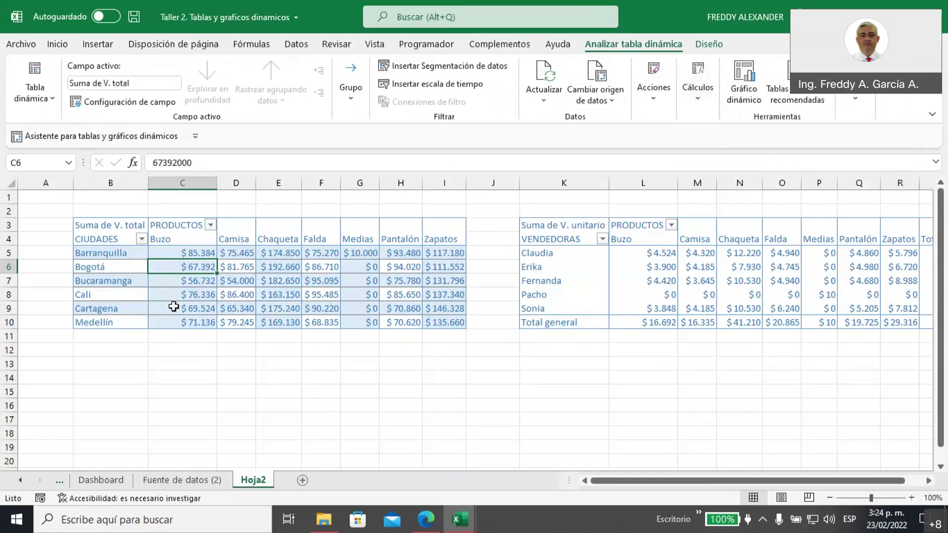
{"action": "left_click", "coordinate": [230, 267]}
{"action": "left_click", "coordinate": [239, 240]}
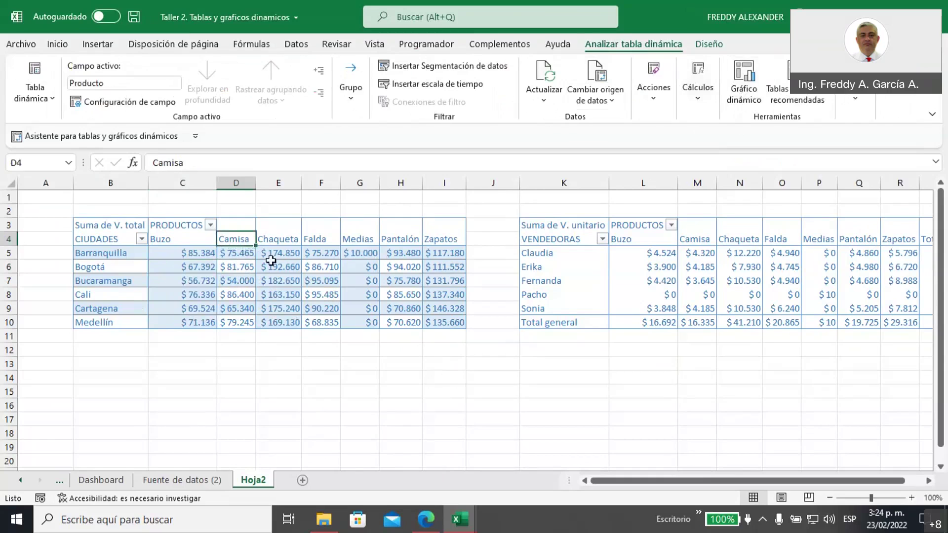
{"action": "left_click", "coordinate": [275, 273]}
{"action": "left_click", "coordinate": [740, 96]}
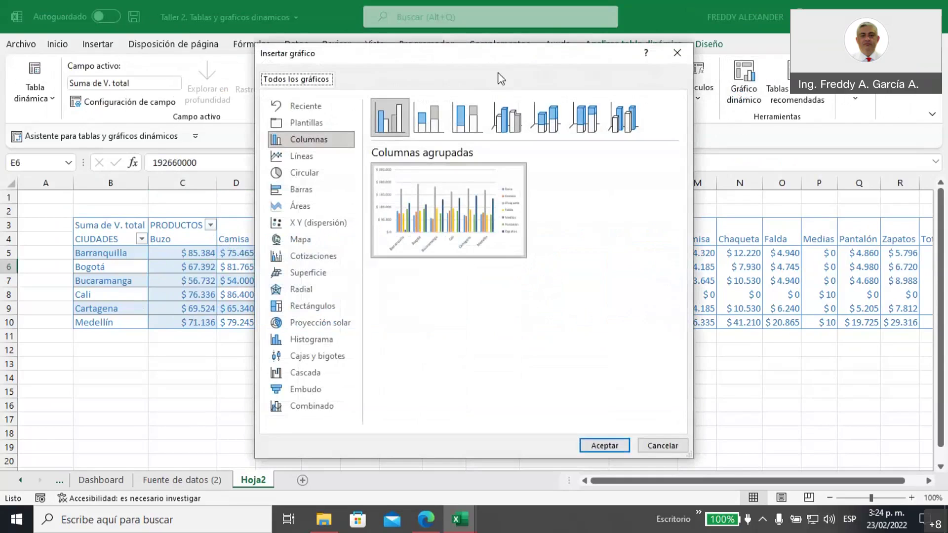
{"action": "left_click_drag", "start_coordinate": [486, 59], "coordinate": [514, 118]}
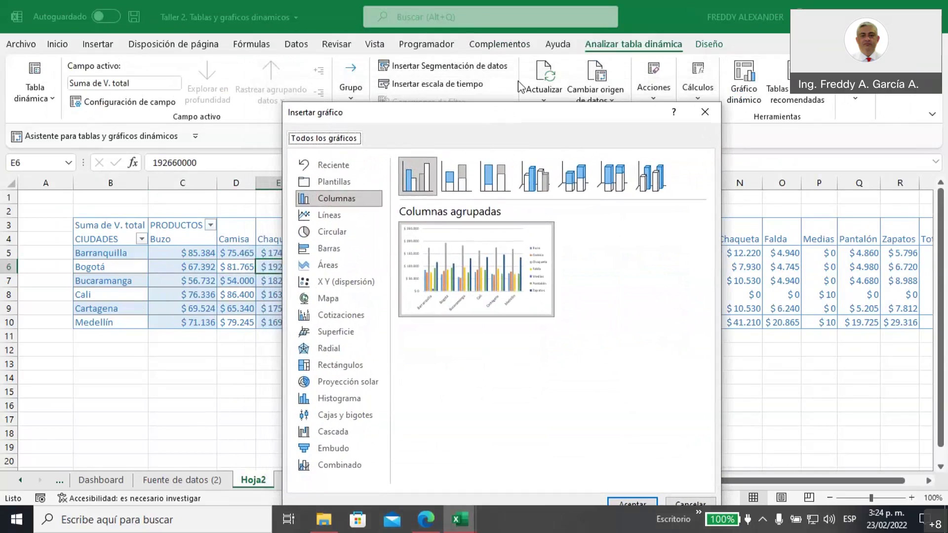
{"action": "left_click_drag", "start_coordinate": [518, 81], "coordinate": [526, 52]}
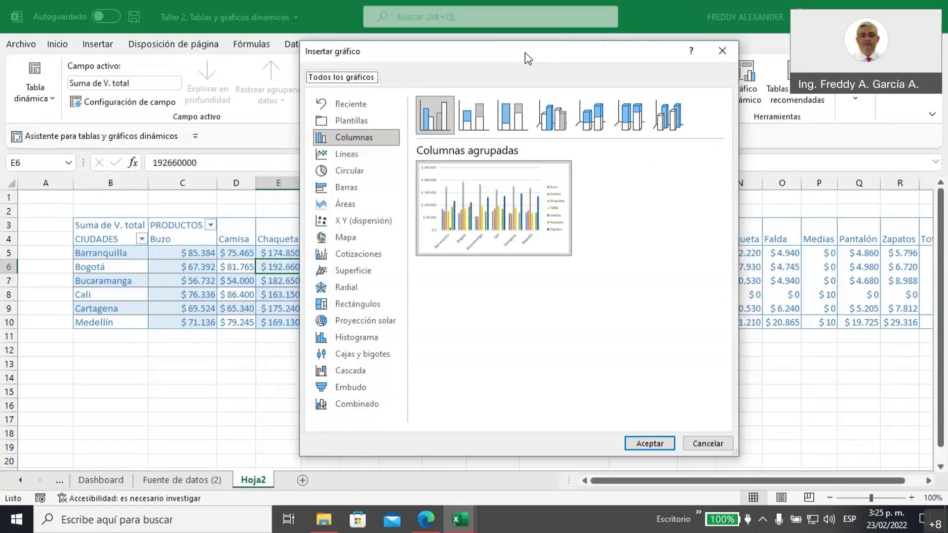
- Compare the previews of the stacked, 100% stacked, clustered and 3D column chart subtypes for the city sales data
{"action": "mouse_move", "coordinate": [496, 214]}
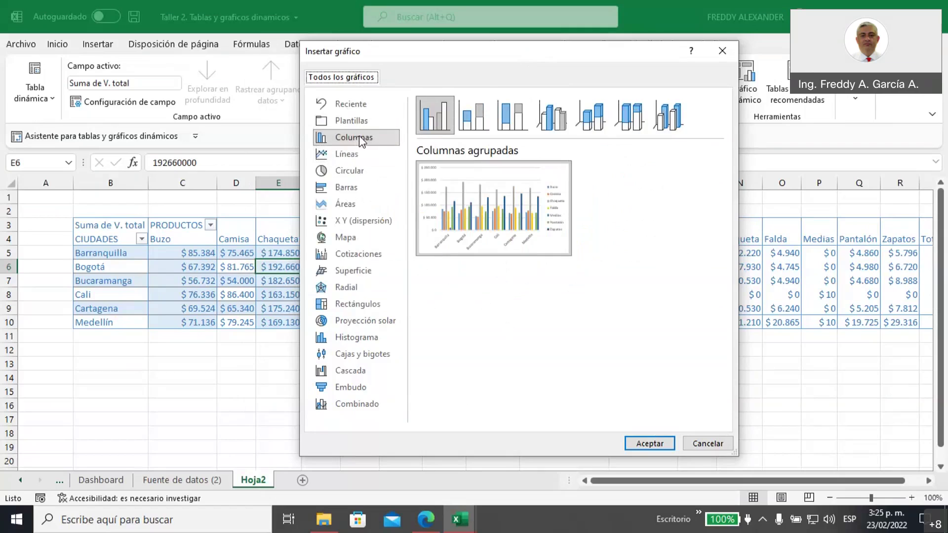
{"action": "left_click", "coordinate": [478, 120]}
{"action": "left_click", "coordinate": [514, 122]}
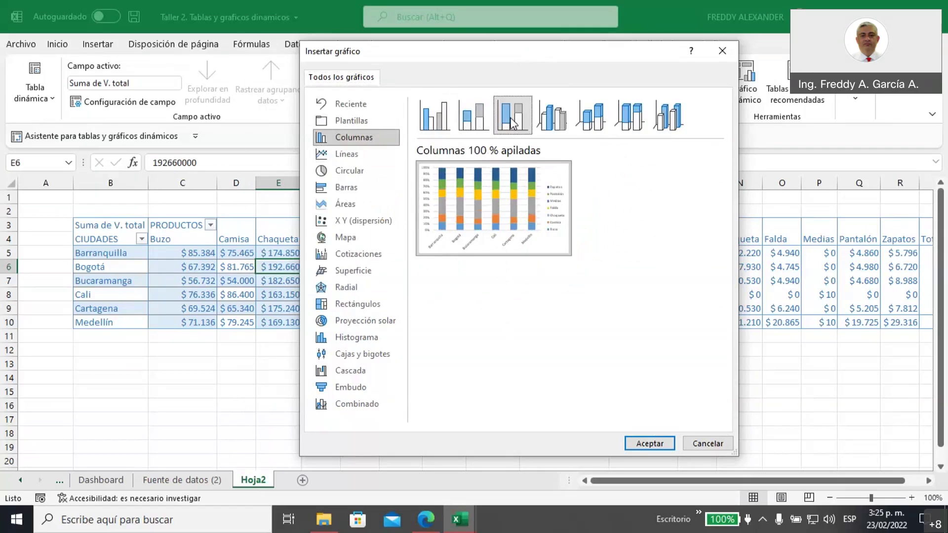
{"action": "left_click", "coordinate": [552, 126]}
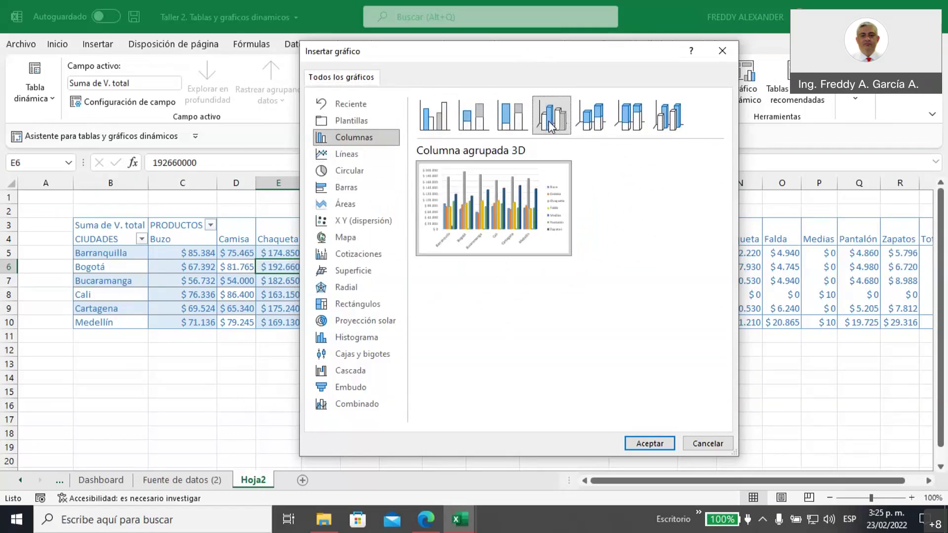
{"action": "left_click", "coordinate": [592, 130]}
{"action": "left_click", "coordinate": [631, 127]}
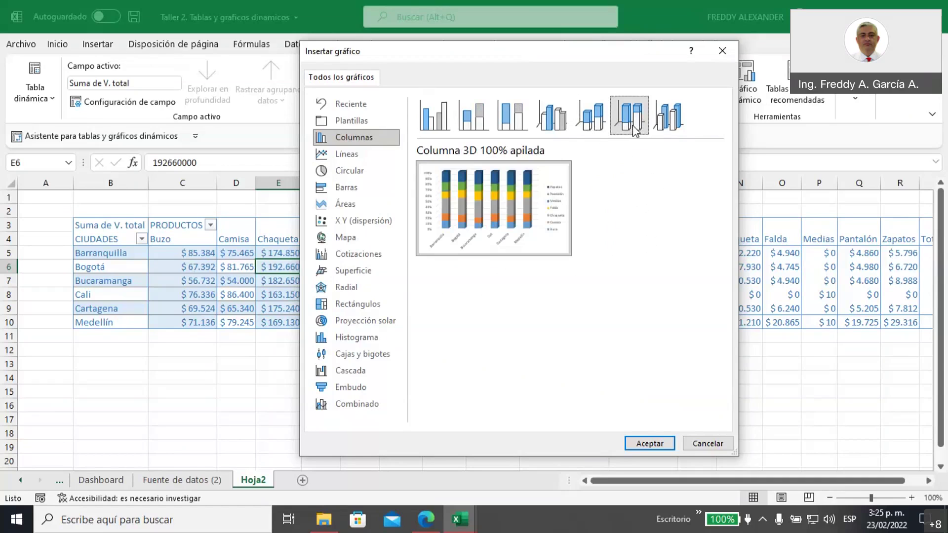
{"action": "left_click", "coordinate": [661, 129]}
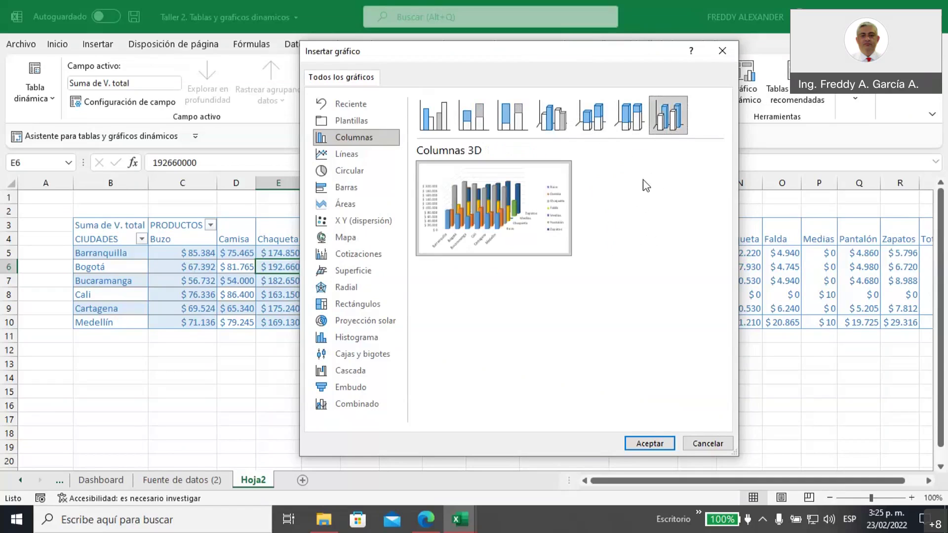
{"action": "left_click", "coordinate": [435, 122]}
{"action": "left_click", "coordinate": [473, 118]}
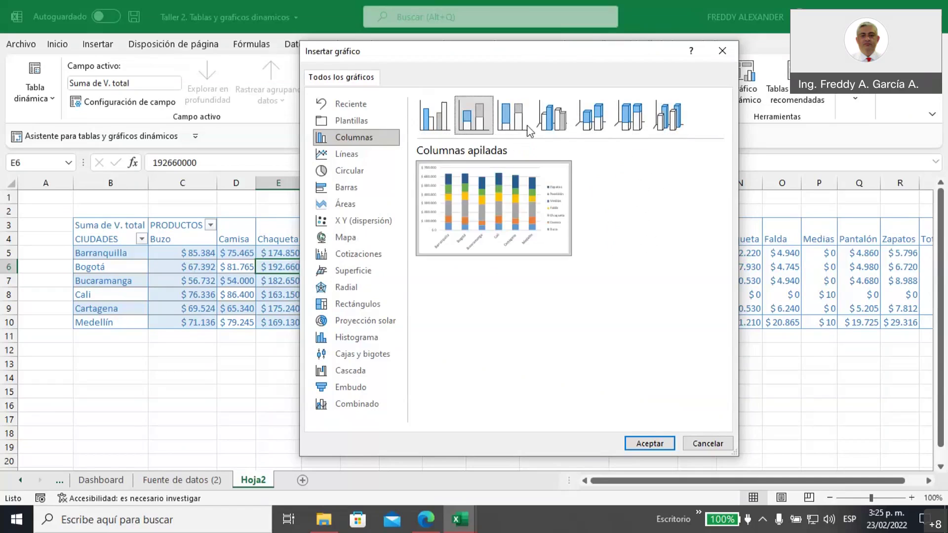
{"action": "left_click", "coordinate": [551, 127]}
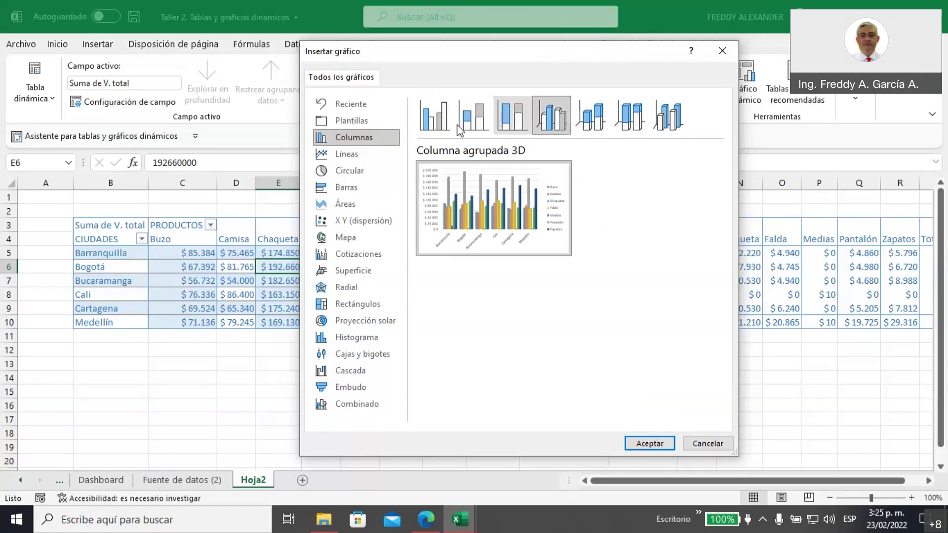
- Insert a Columnas agrupadas pivot chart and move it off the city pivot table, starting at column J
{"action": "left_click", "coordinate": [435, 118]}
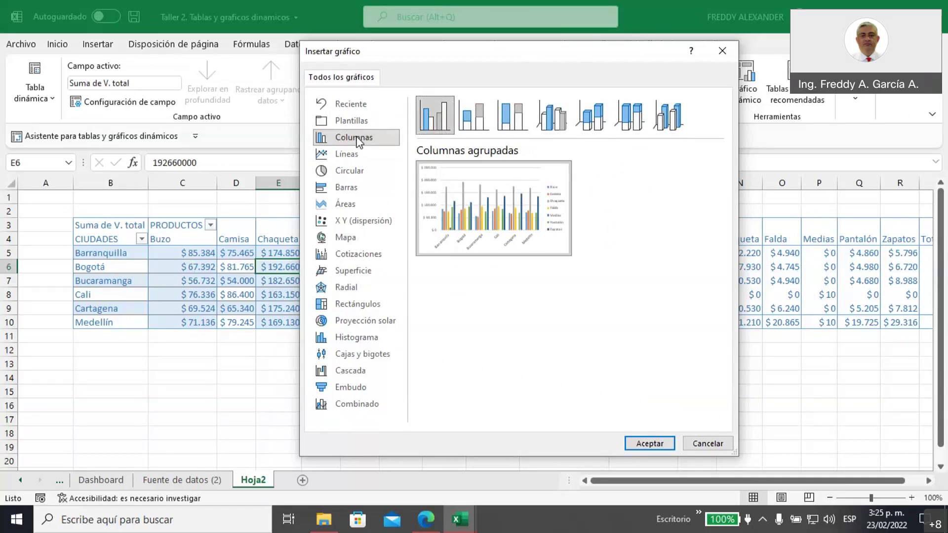
{"action": "mouse_move", "coordinate": [425, 217]}
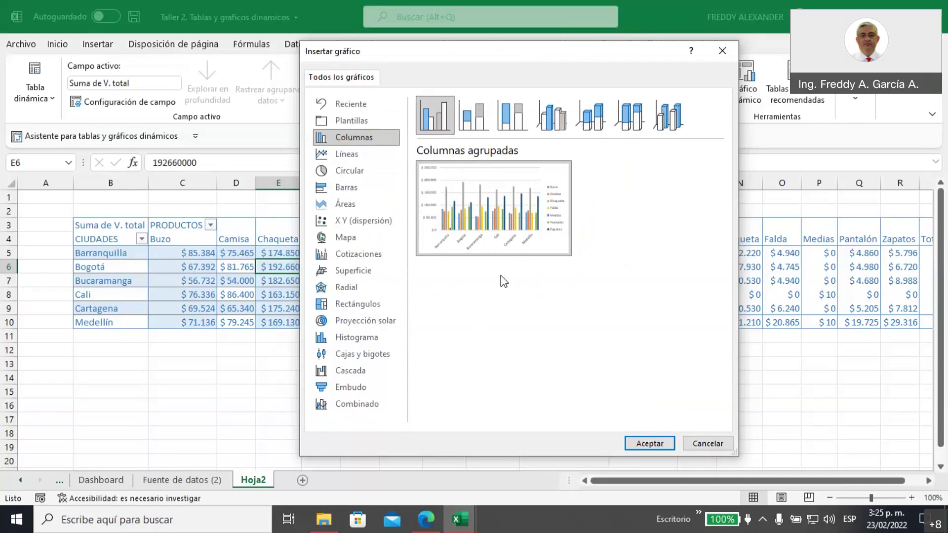
{"action": "left_click", "coordinate": [649, 443]}
{"action": "left_click_drag", "start_coordinate": [418, 245], "coordinate": [583, 206]}
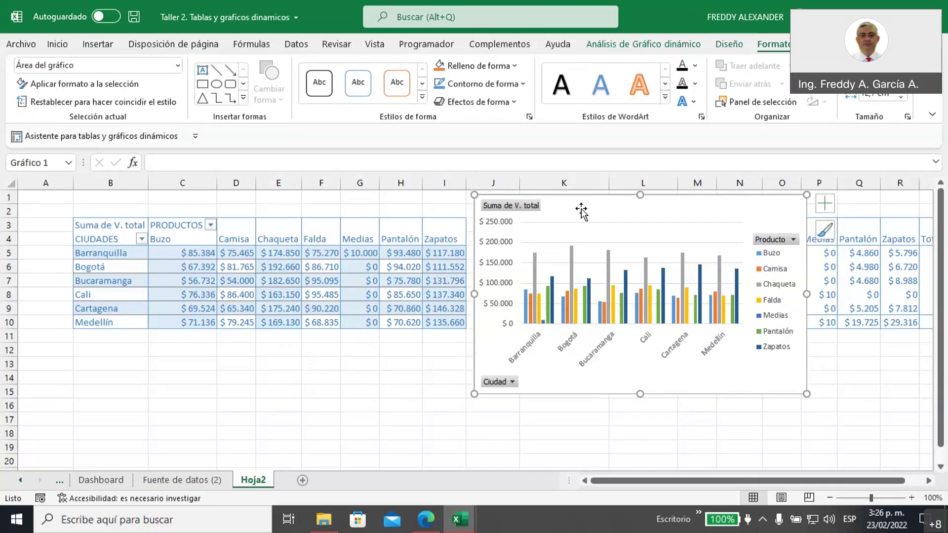
- Switch to Edge to view the Excel dashboard example in the Google image results for dashboard, and return to the Excel workbook
{"action": "left_click", "coordinate": [427, 524]}
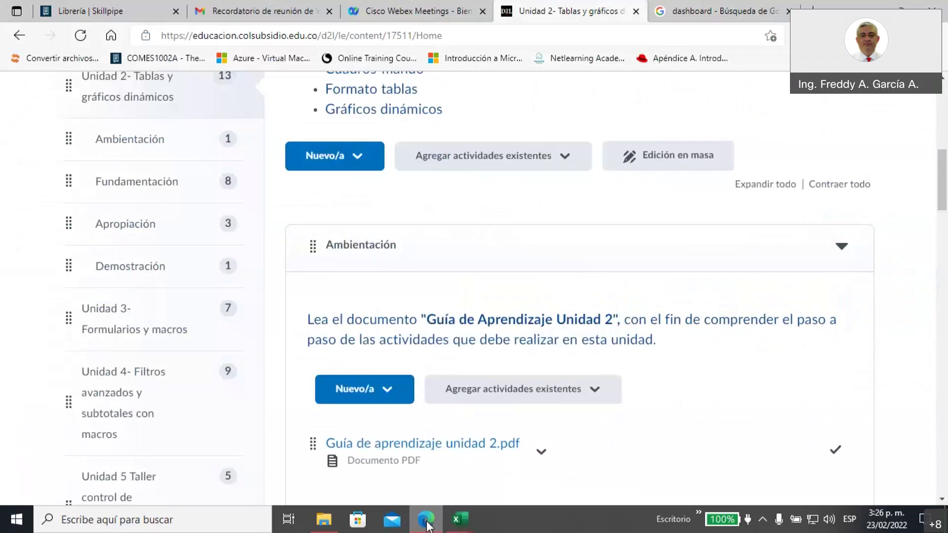
{"action": "left_click", "coordinate": [711, 12]}
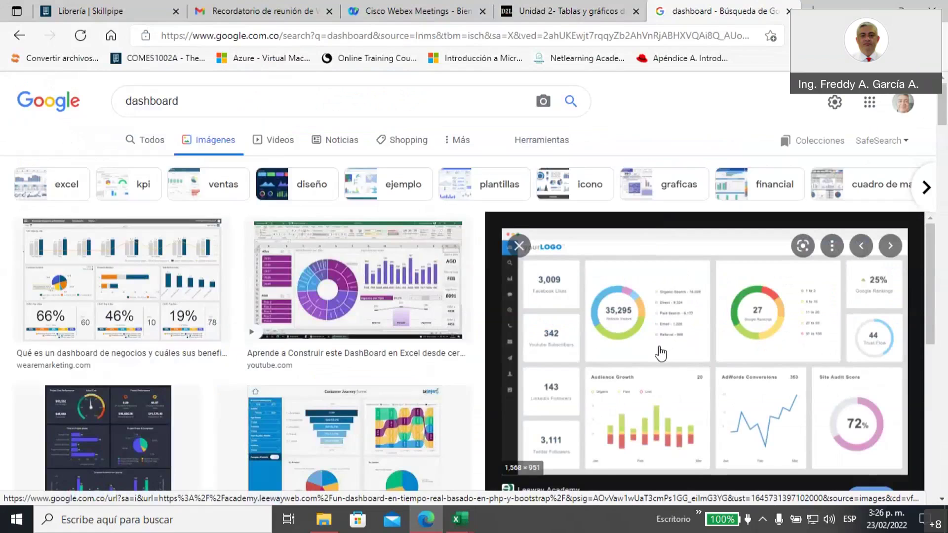
{"action": "left_click", "coordinate": [375, 256]}
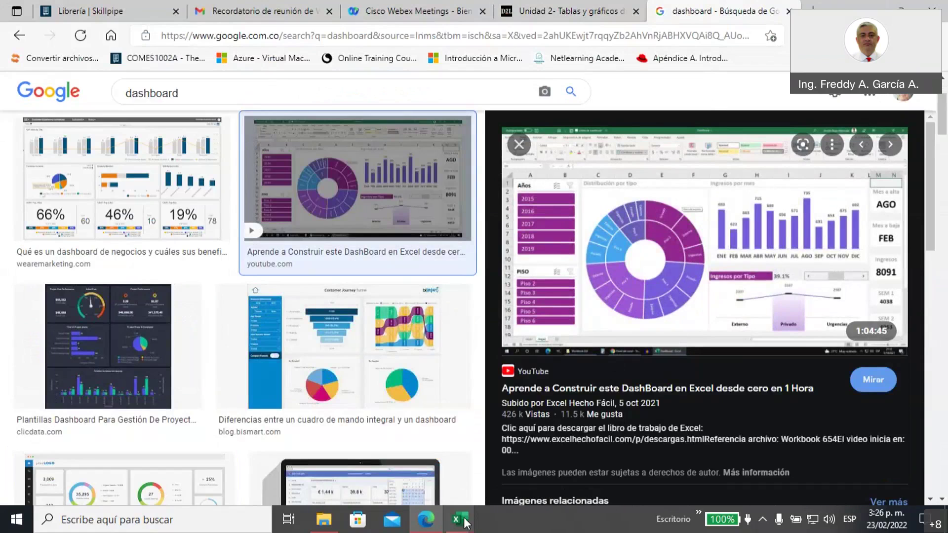
{"action": "mouse_move", "coordinate": [464, 523]}
{"action": "left_click", "coordinate": [454, 474]}
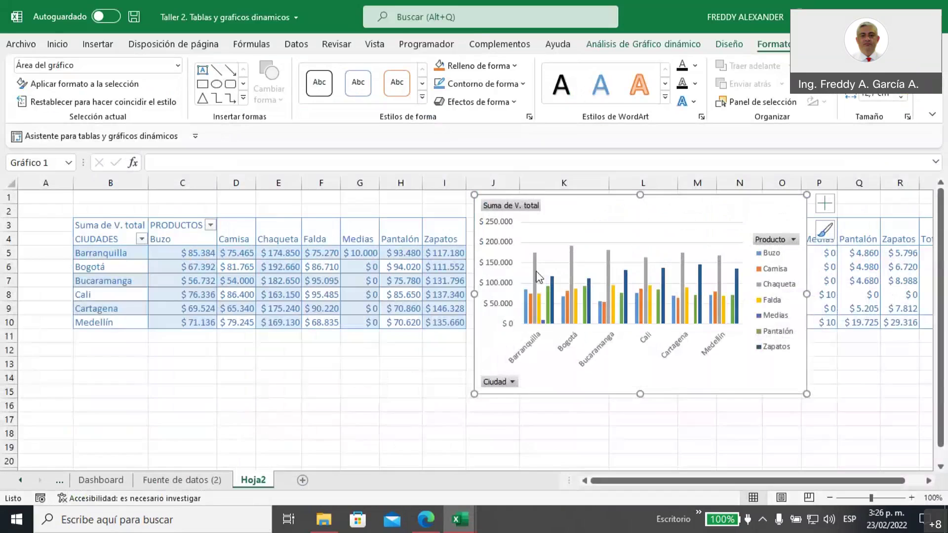
- Enlarge the pivot chart to span about nine columns and 17 rows, and move it below the two pivot tables
{"action": "left_click_drag", "start_coordinate": [580, 201], "coordinate": [141, 203]}
{"action": "left_click_drag", "start_coordinate": [351, 389], "coordinate": [519, 425]}
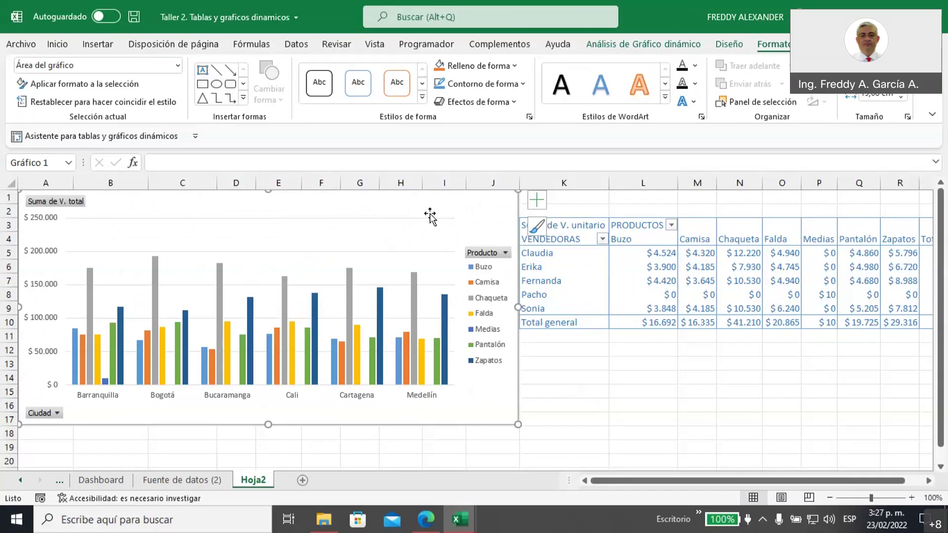
{"action": "left_click_drag", "start_coordinate": [388, 199], "coordinate": [656, 344]}
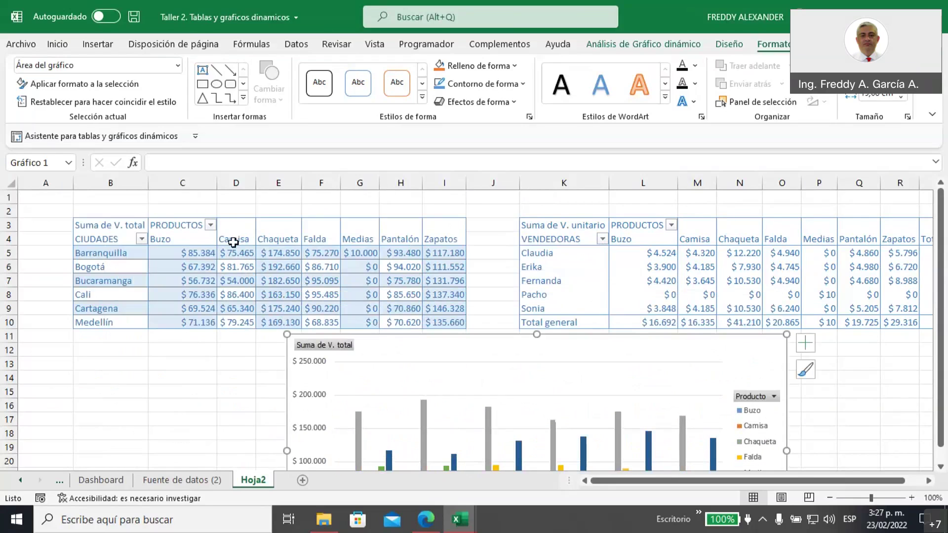
{"action": "mouse_move", "coordinate": [236, 255]}
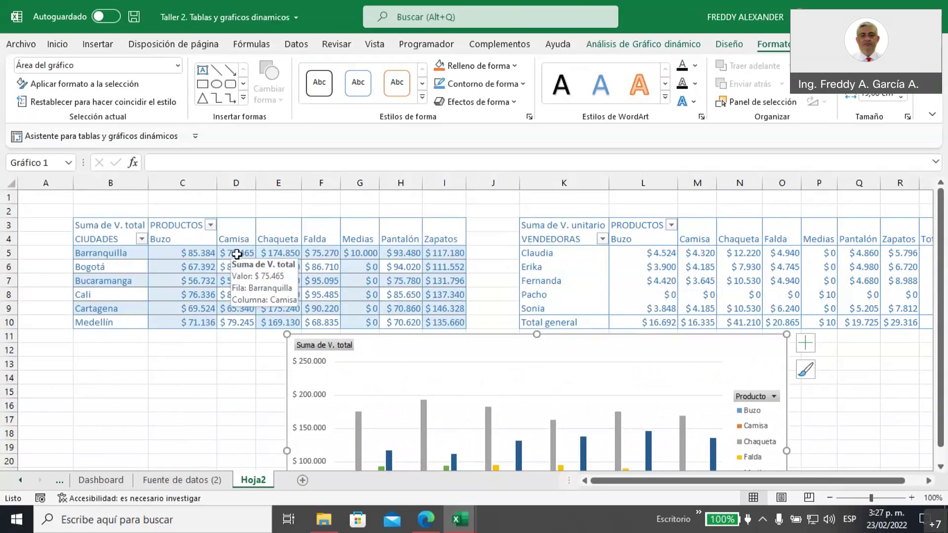
- Narrow column A and place the enlarged pivot chart directly beside the city pivot table, starting at column J in row 1
{"action": "left_click_drag", "start_coordinate": [423, 349], "coordinate": [600, 210]}
{"action": "left_click_drag", "start_coordinate": [73, 183], "coordinate": [44, 184]}
{"action": "left_click_drag", "start_coordinate": [531, 201], "coordinate": [530, 199]}
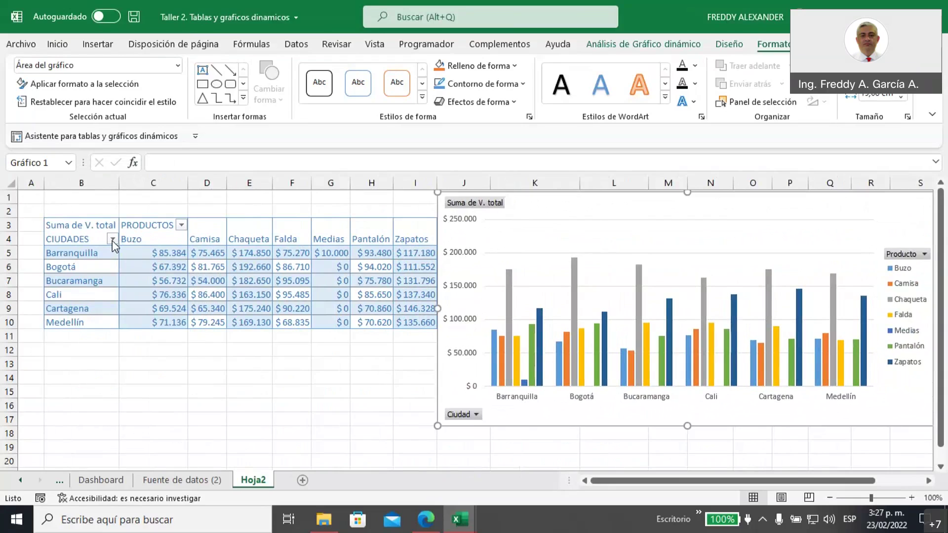
- Filter PRODUCTOS in the city pivot table to show only Falda
{"action": "left_click", "coordinate": [181, 225]}
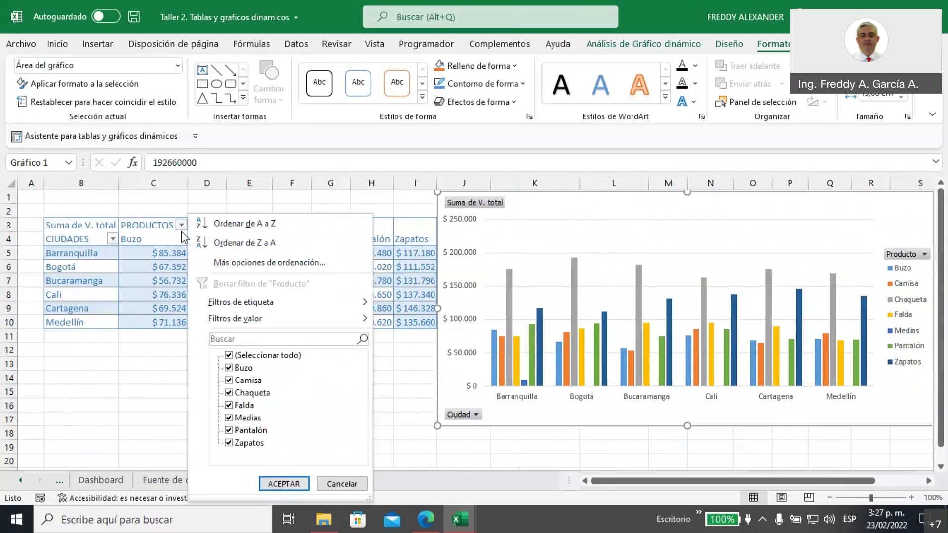
{"action": "left_click", "coordinate": [229, 356]}
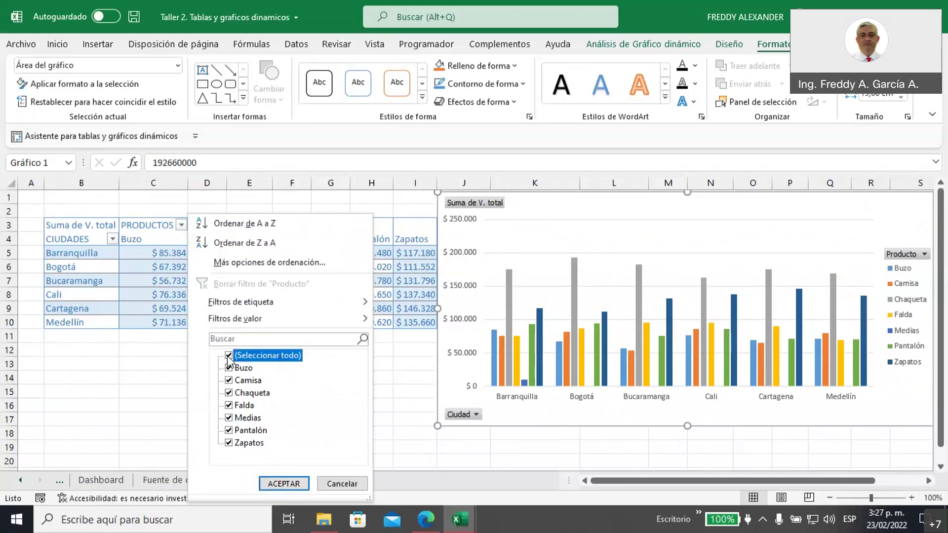
{"action": "left_click", "coordinate": [230, 407]}
{"action": "left_click", "coordinate": [276, 483]}
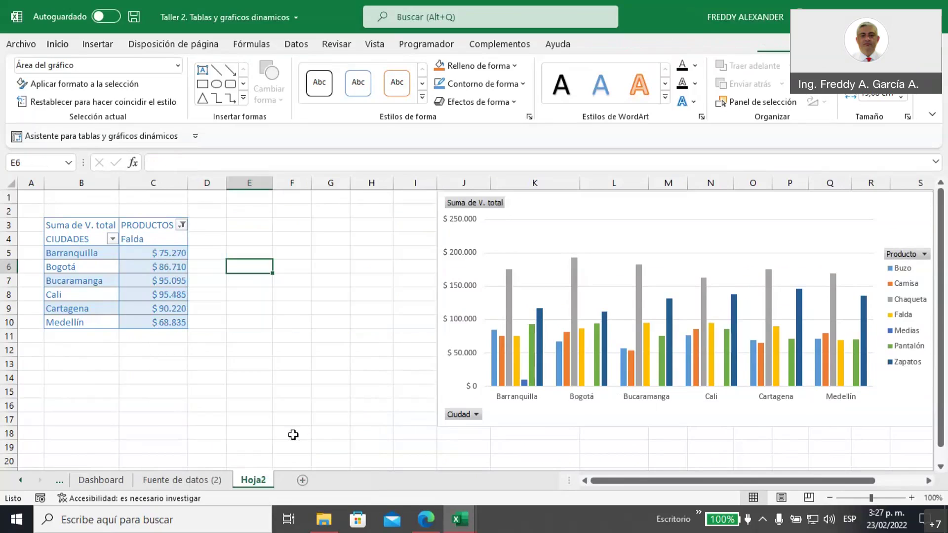
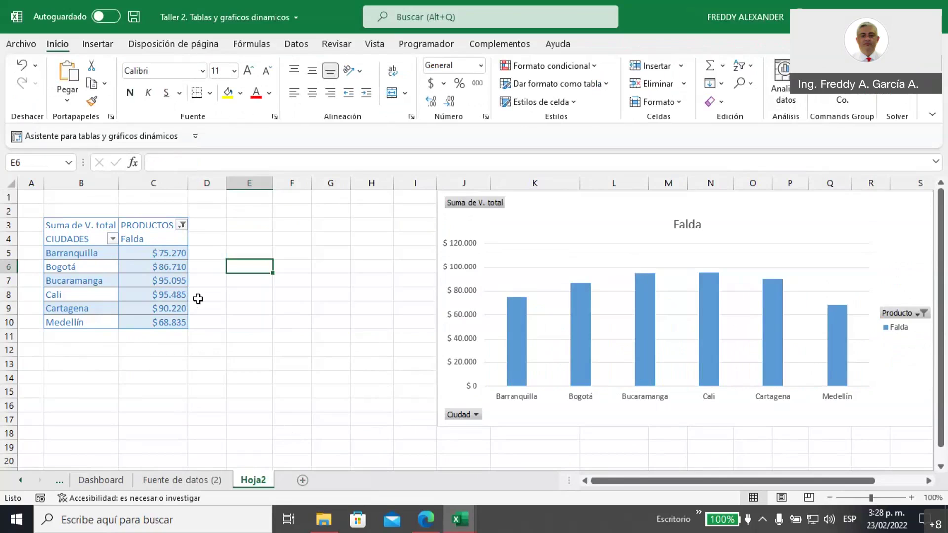
- Clear the Producto filter from the city pivot table
{"action": "left_click", "coordinate": [182, 225]}
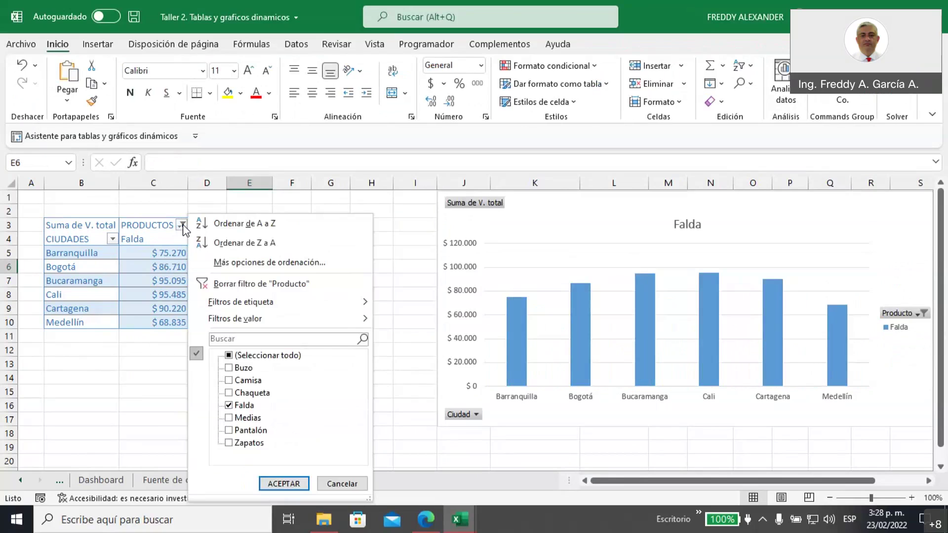
{"action": "left_click", "coordinate": [219, 284]}
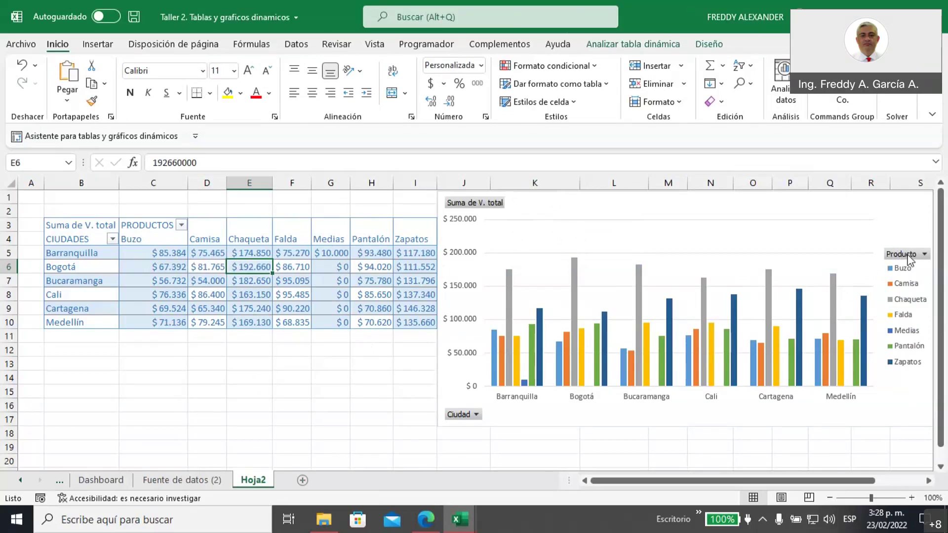
{"action": "left_click", "coordinate": [924, 255]}
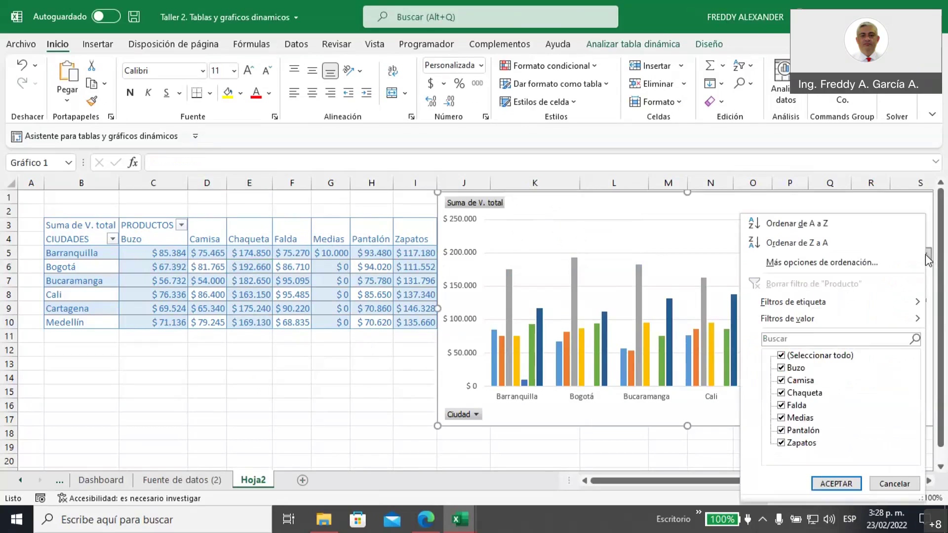
{"action": "left_click", "coordinate": [713, 218]}
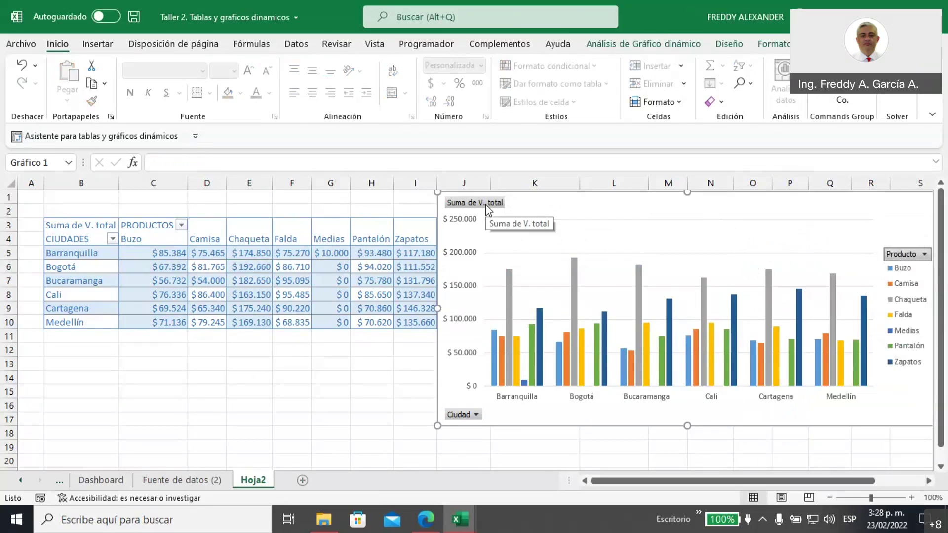
{"action": "left_click", "coordinate": [464, 415]}
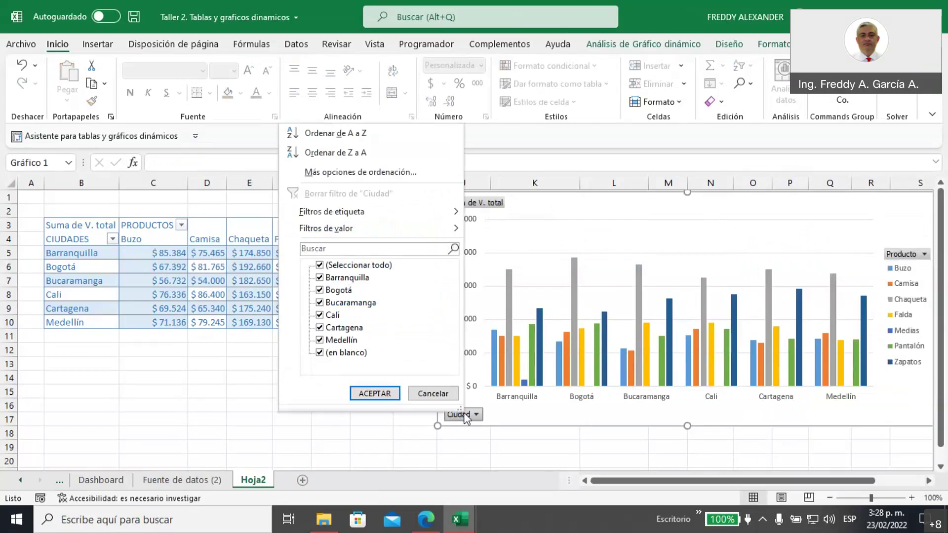
{"action": "left_click", "coordinate": [609, 218]}
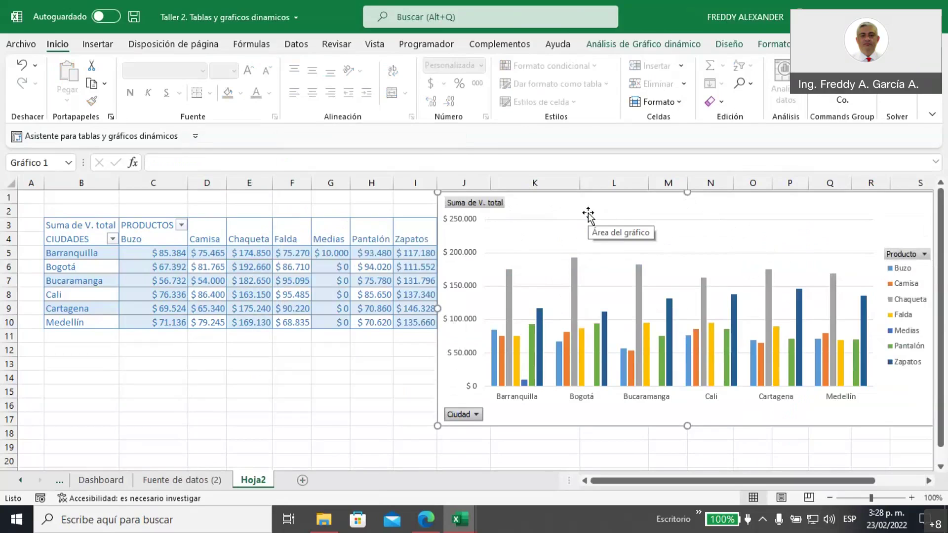
- Hide all field buttons on the city pivot chart
{"action": "right_click", "coordinate": [489, 207]}
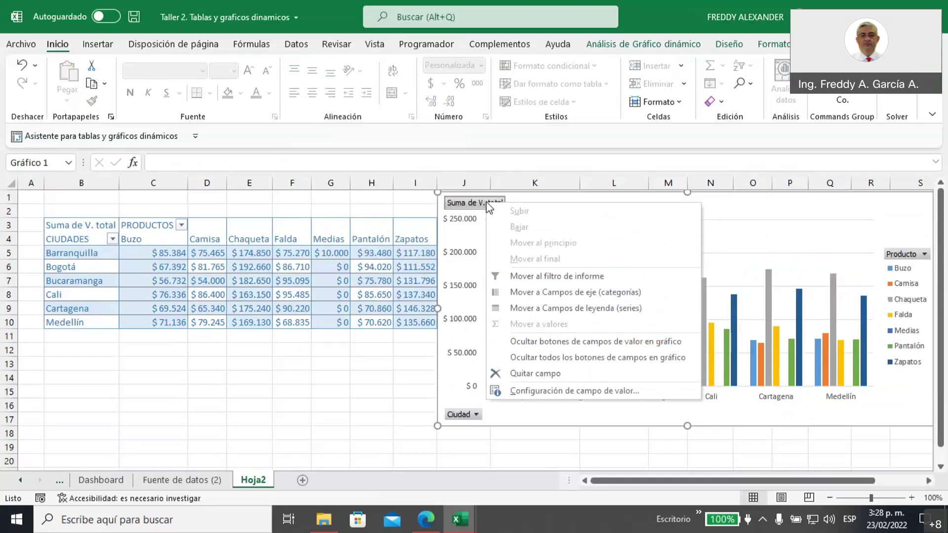
{"action": "left_click", "coordinate": [582, 359]}
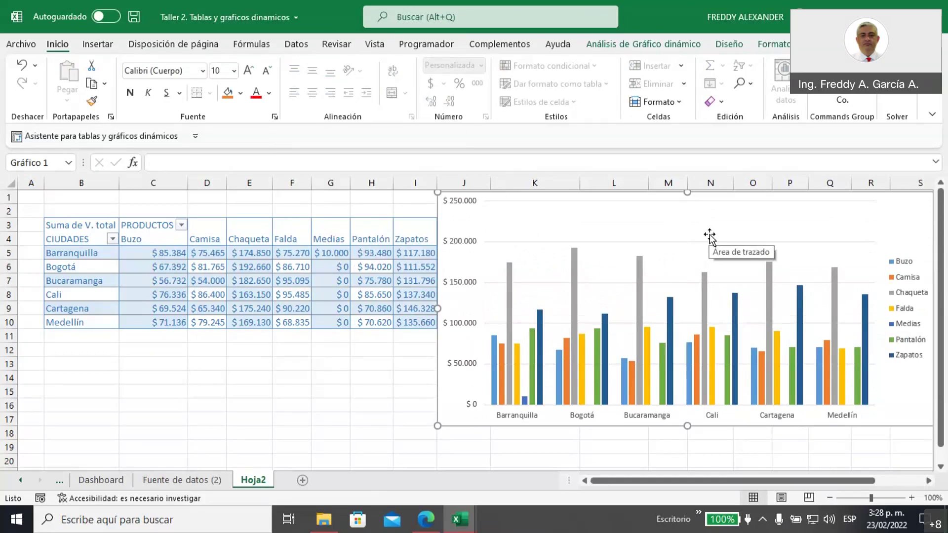
{"action": "right_click", "coordinate": [537, 226]}
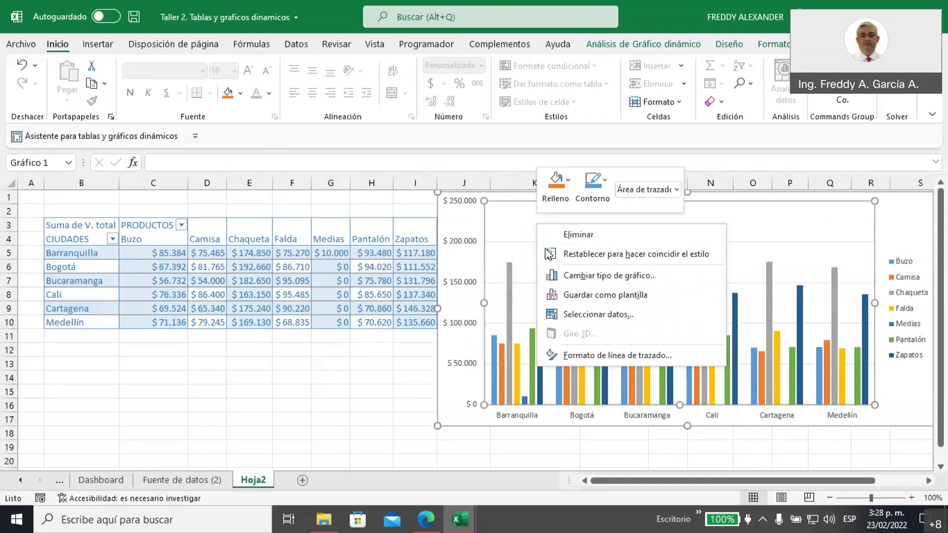
{"action": "left_click", "coordinate": [893, 235]}
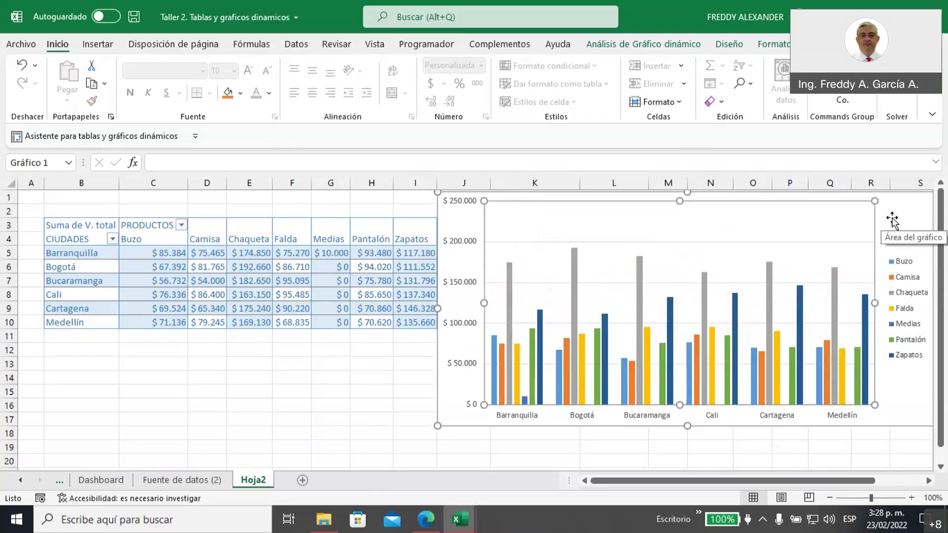
{"action": "left_click", "coordinate": [359, 257]}
{"action": "left_click", "coordinate": [448, 222]}
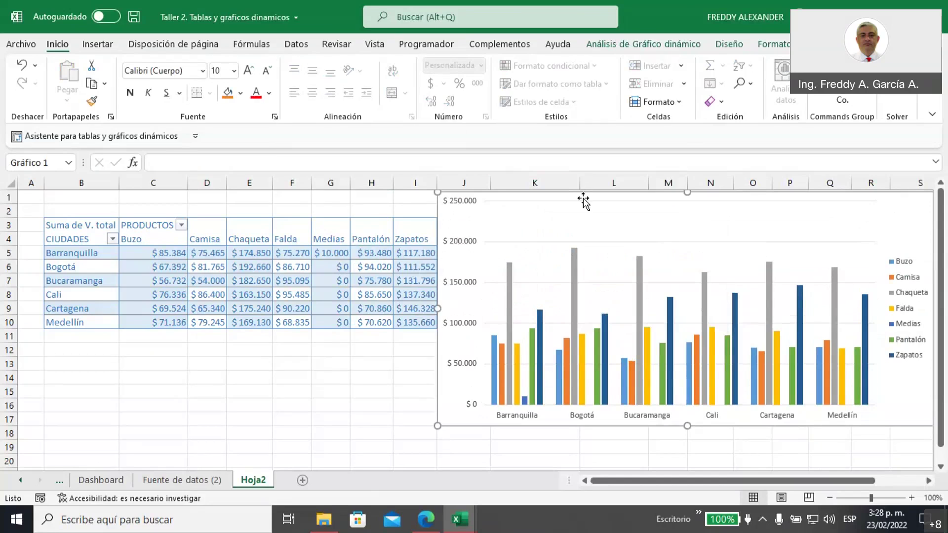
- Move the city pivot chart over its pivot table, starting at A1, and widen column J so the chart ends at its right edge
{"action": "left_click_drag", "start_coordinate": [584, 199], "coordinate": [126, 197]}
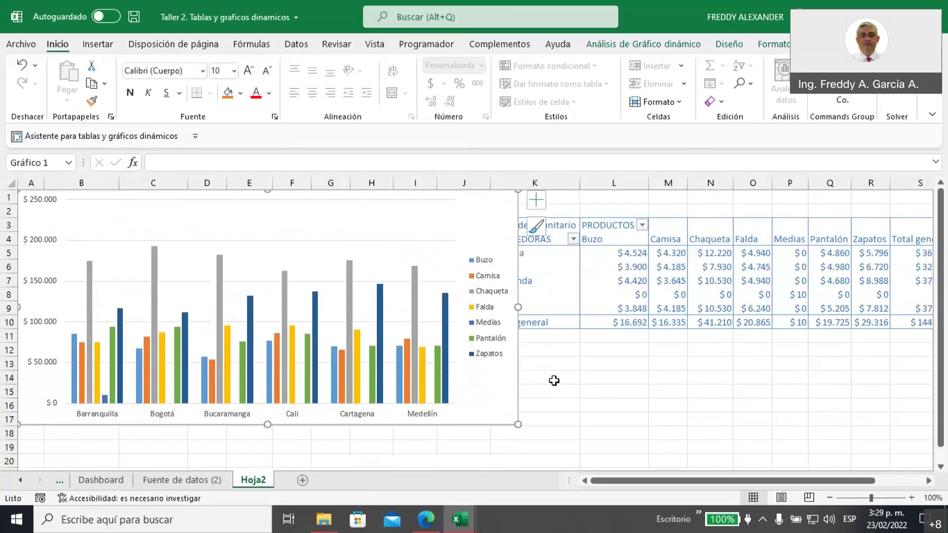
{"action": "left_click_drag", "start_coordinate": [491, 181], "coordinate": [531, 201]}
{"action": "left_click_drag", "start_coordinate": [547, 306], "coordinate": [518, 302]}
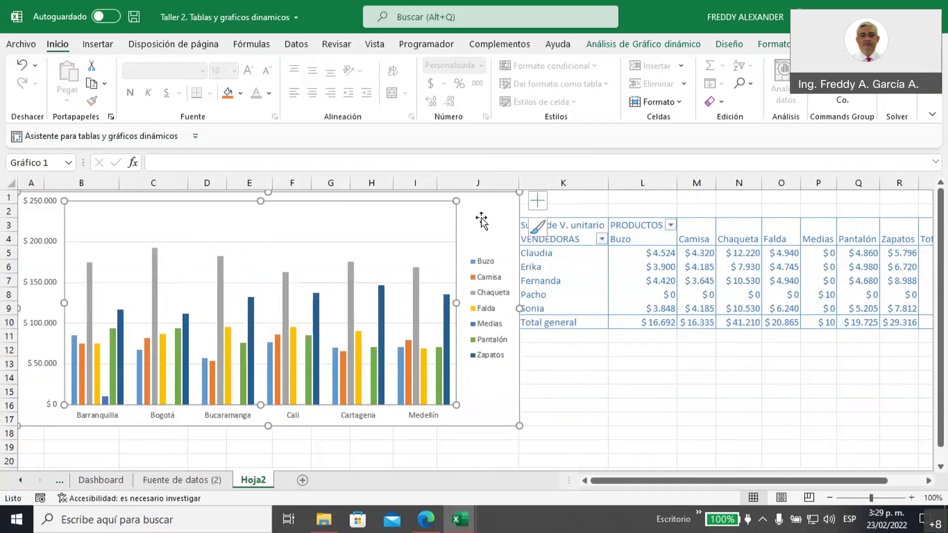
{"action": "left_click", "coordinate": [571, 384]}
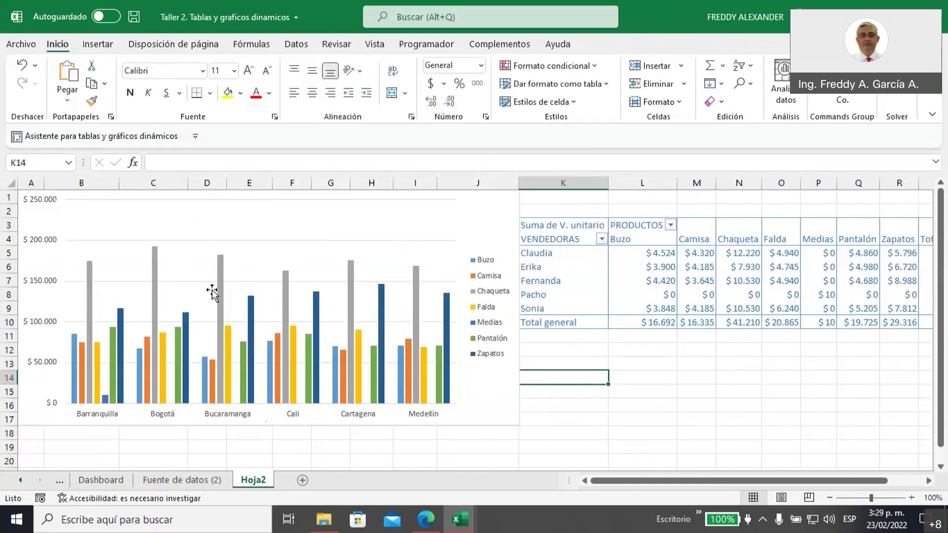
- Start inserting a pivot chart based on the VENDEDORAS pivot table
{"action": "left_click", "coordinate": [652, 265]}
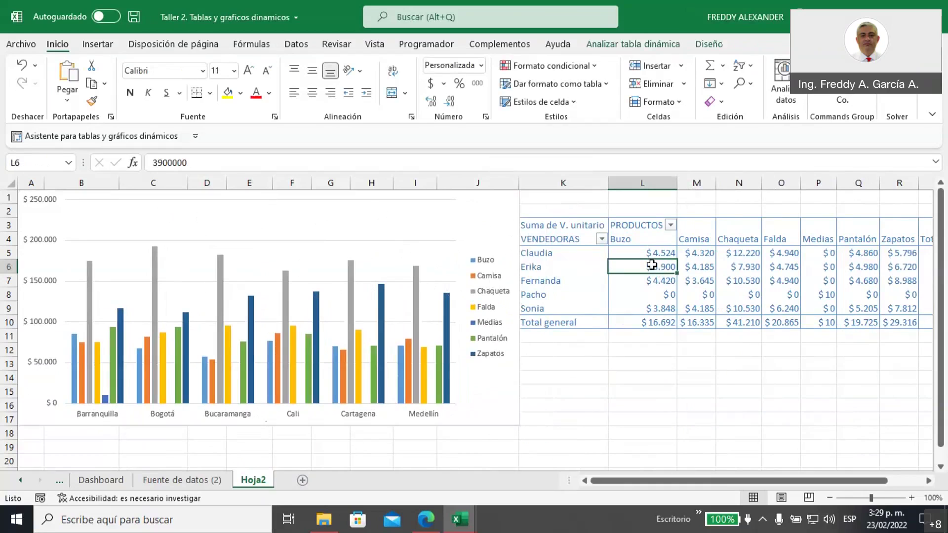
{"action": "right_click", "coordinate": [652, 265]}
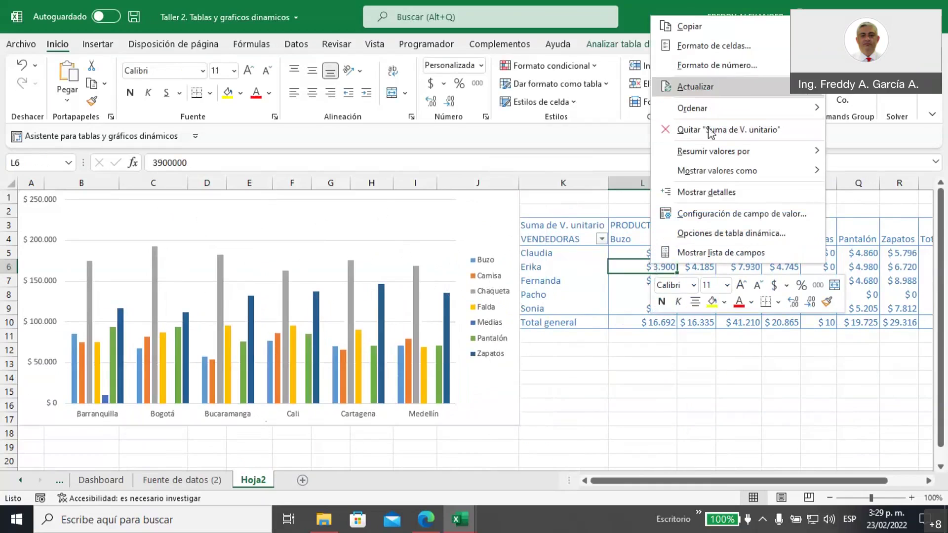
{"action": "key", "text": "Escape"}
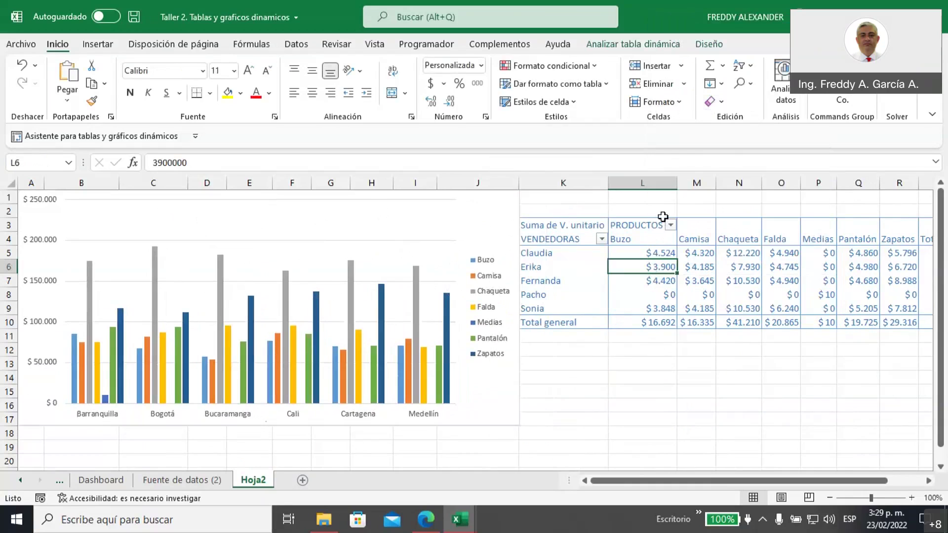
{"action": "left_click", "coordinate": [645, 46]}
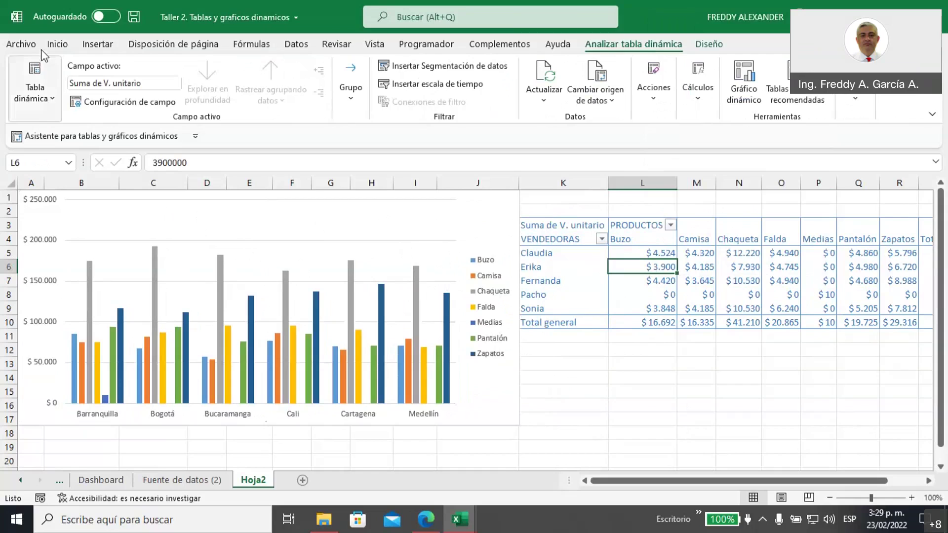
{"action": "left_click", "coordinate": [98, 45]}
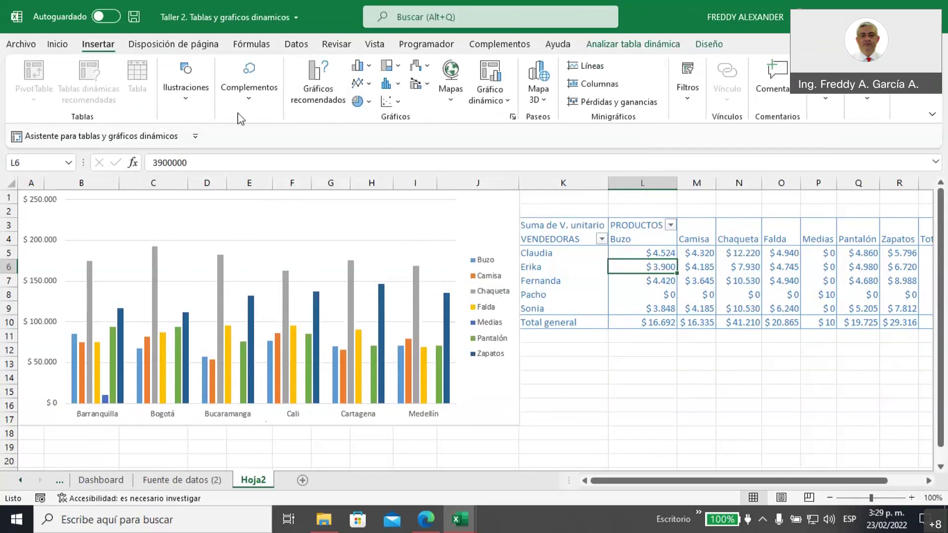
{"action": "left_click", "coordinate": [488, 101]}
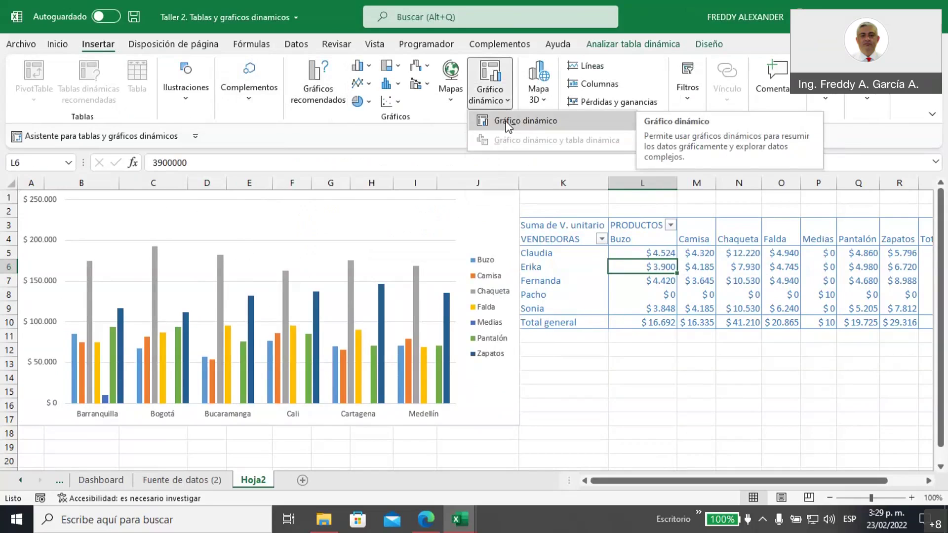
{"action": "left_click", "coordinate": [508, 127]}
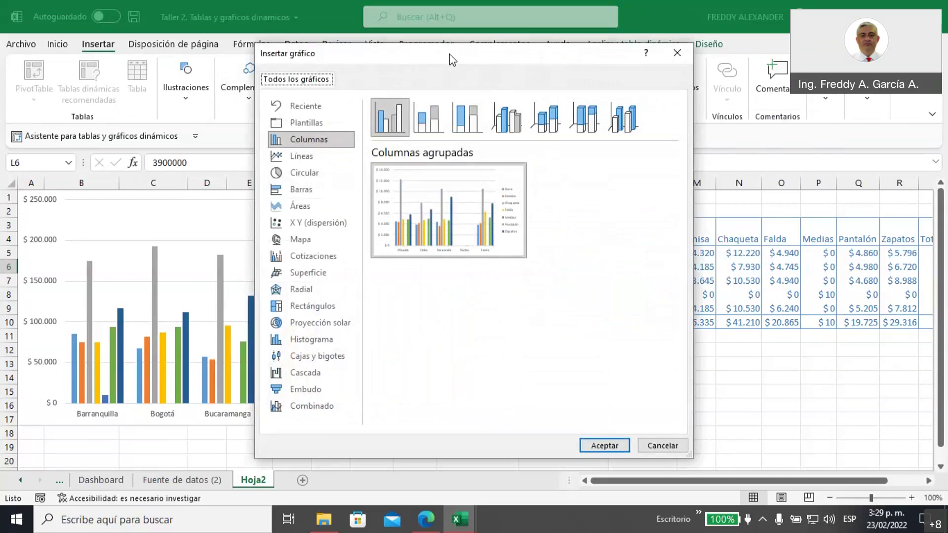
- Compare the column chart subtypes and insert the VENDEDORAS pivot chart as Columnas 3D
{"action": "left_click_drag", "start_coordinate": [449, 54], "coordinate": [357, 56]}
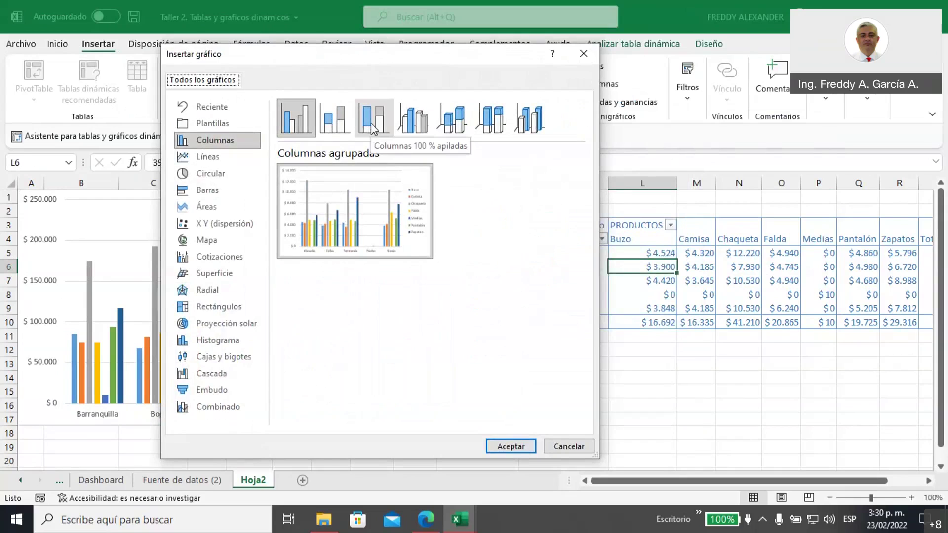
{"action": "left_click", "coordinate": [413, 130]}
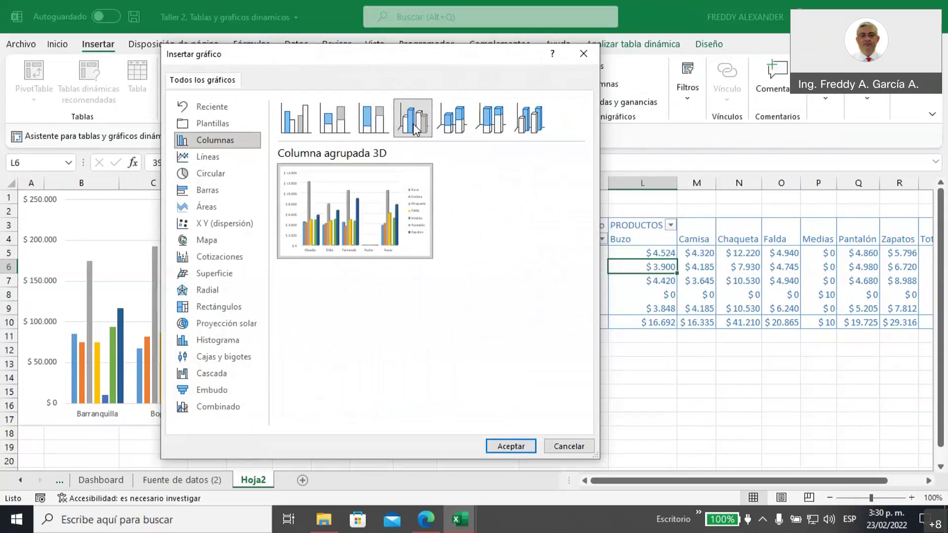
{"action": "left_click", "coordinate": [453, 129]}
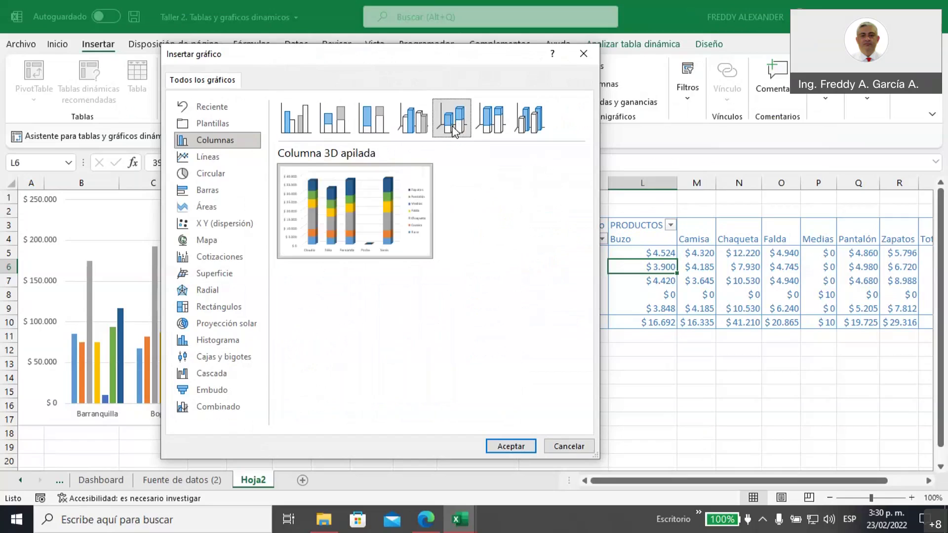
{"action": "left_click", "coordinate": [336, 123]}
{"action": "left_click", "coordinate": [382, 130]}
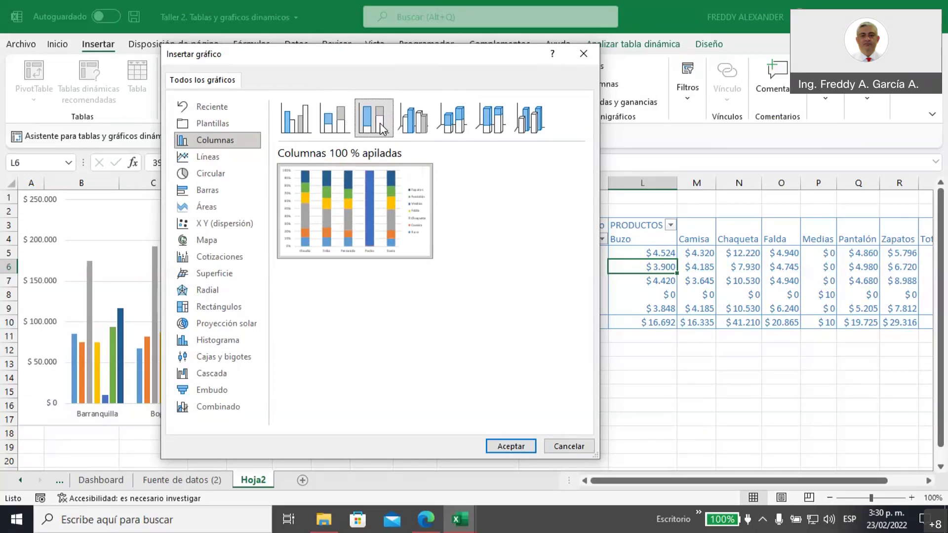
{"action": "left_click", "coordinate": [294, 123]}
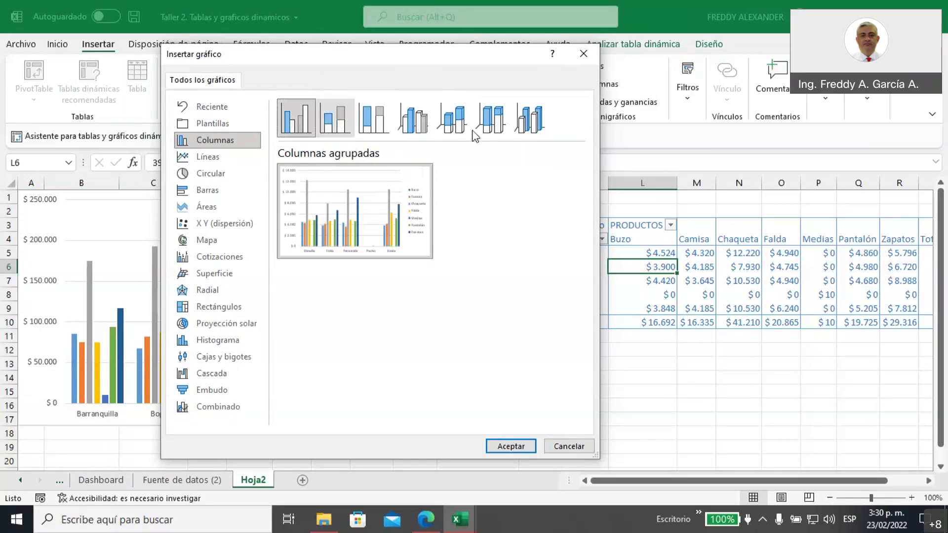
{"action": "left_click", "coordinate": [488, 130]}
{"action": "left_click", "coordinate": [529, 131]}
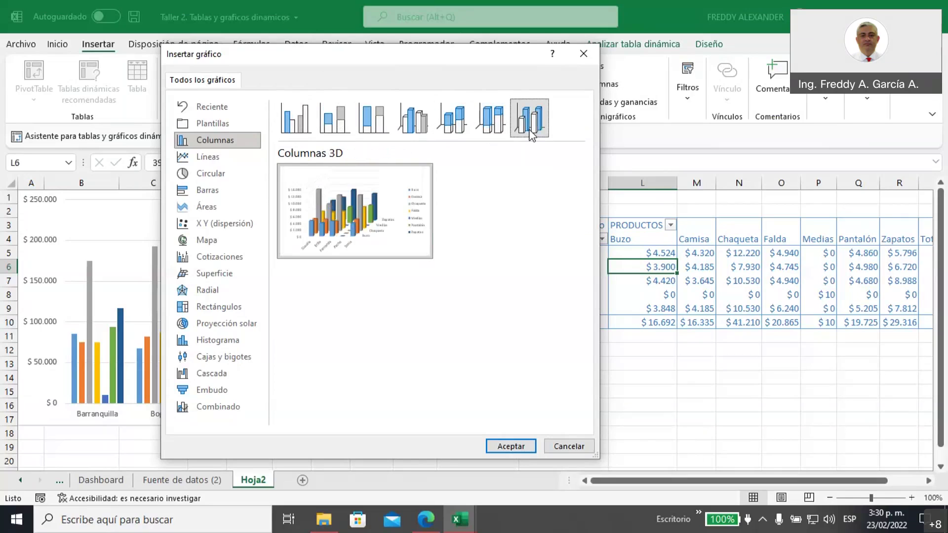
{"action": "left_click", "coordinate": [515, 447]}
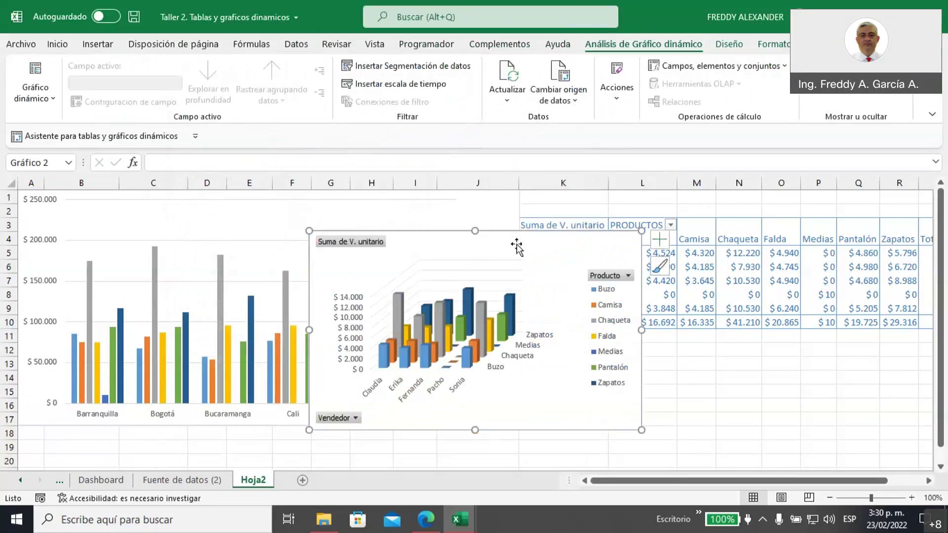
- Move the 3D pivot chart over the VENDEDORAS pivot table at K1, beside the city chart, and enlarge it through column S and row 17
{"action": "left_click_drag", "start_coordinate": [506, 244], "coordinate": [715, 199]}
{"action": "left_click_drag", "start_coordinate": [852, 290], "coordinate": [646, 301]}
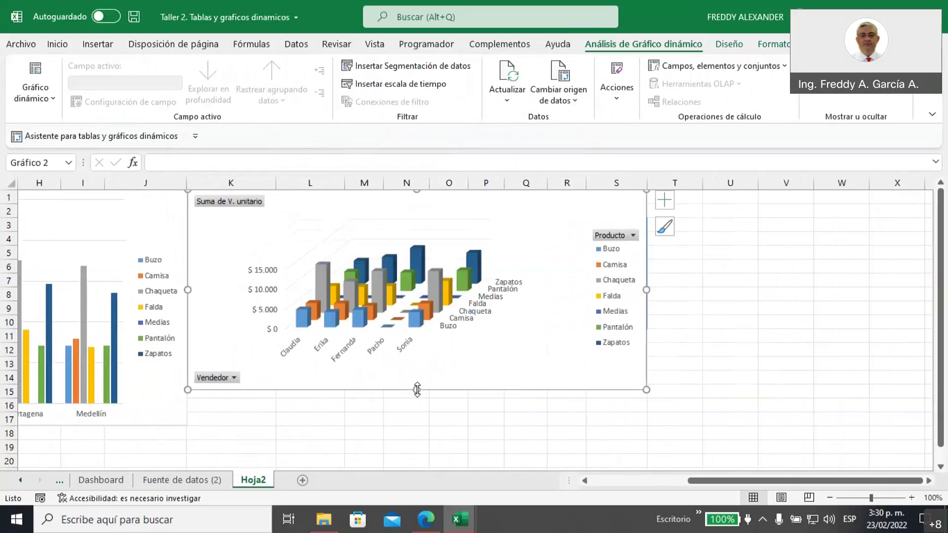
{"action": "left_click_drag", "start_coordinate": [417, 389], "coordinate": [416, 426]}
{"action": "left_click_drag", "start_coordinate": [708, 481], "coordinate": [611, 487]}
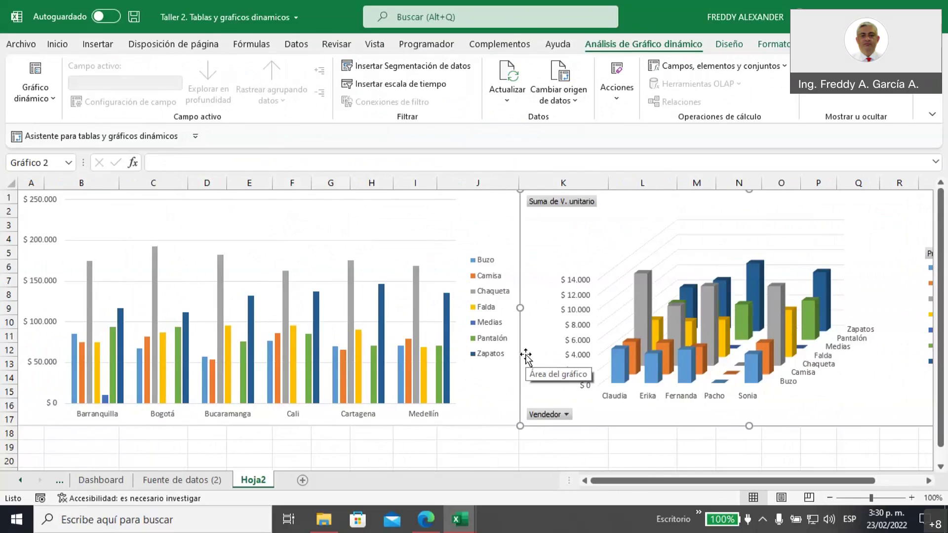
{"action": "left_click", "coordinate": [829, 498]}
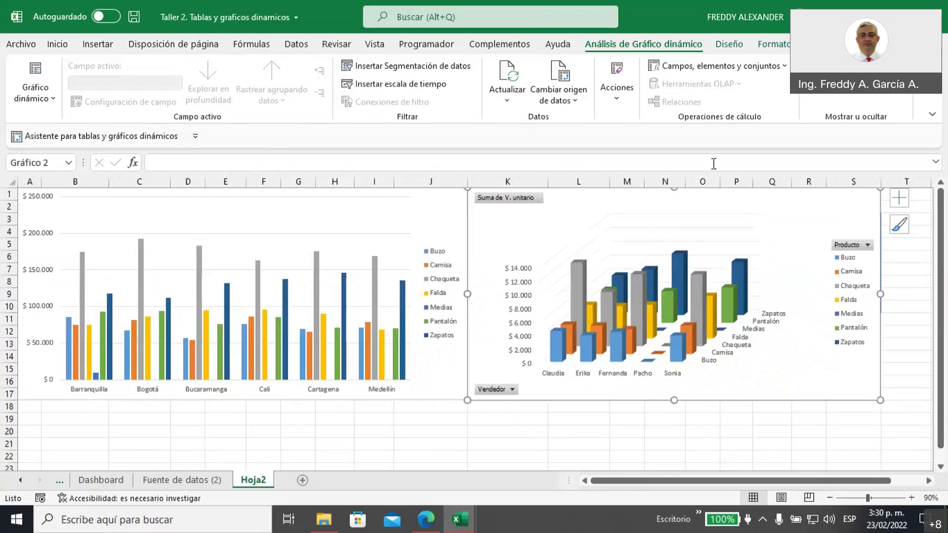
- Hide all field buttons on the 3D column pivot chart
{"action": "left_click", "coordinate": [535, 440]}
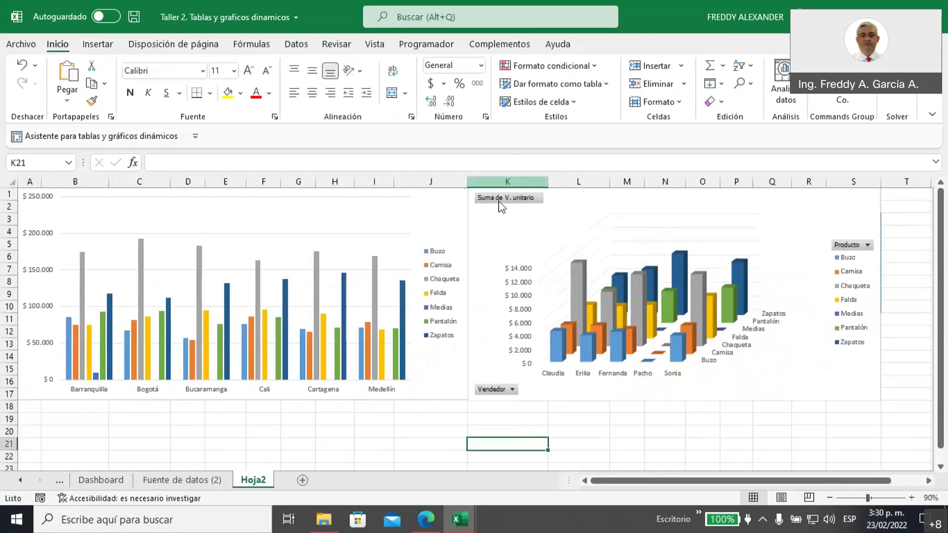
{"action": "right_click", "coordinate": [496, 200]}
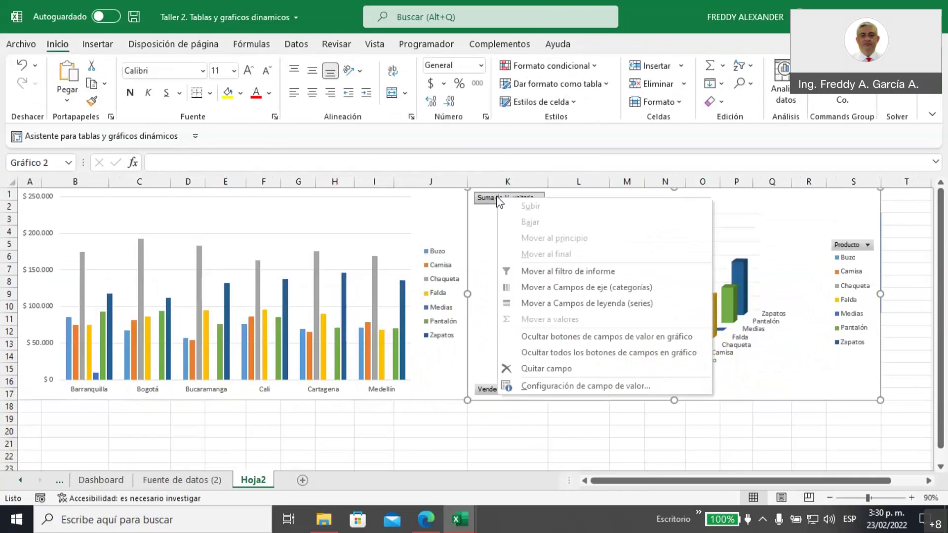
{"action": "left_click", "coordinate": [571, 354]}
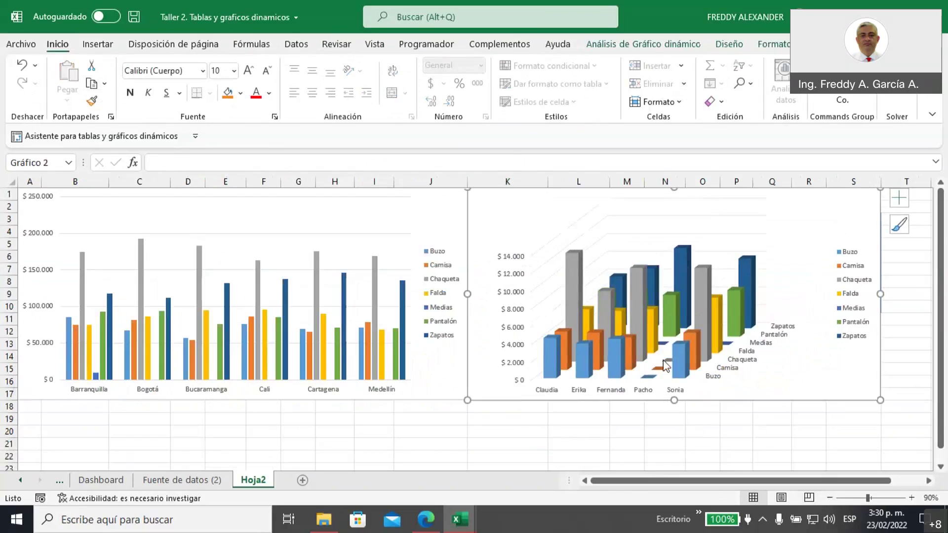
- Select the city pivot chart and magnify the worksheet to 120% to examine it
{"action": "left_click", "coordinate": [439, 216]}
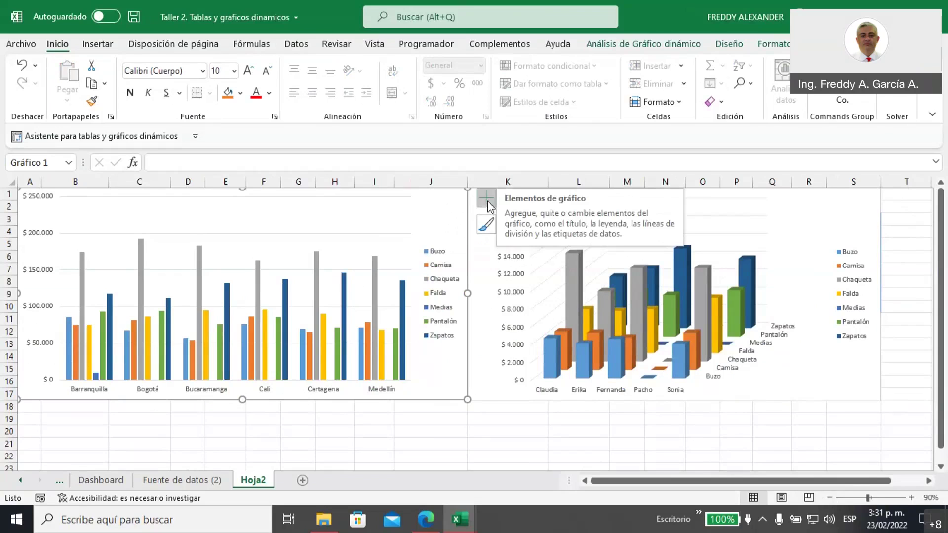
{"action": "left_click", "coordinate": [910, 498]}
{"action": "left_click", "coordinate": [910, 498]}
{"action": "left_click", "coordinate": [910, 498]}
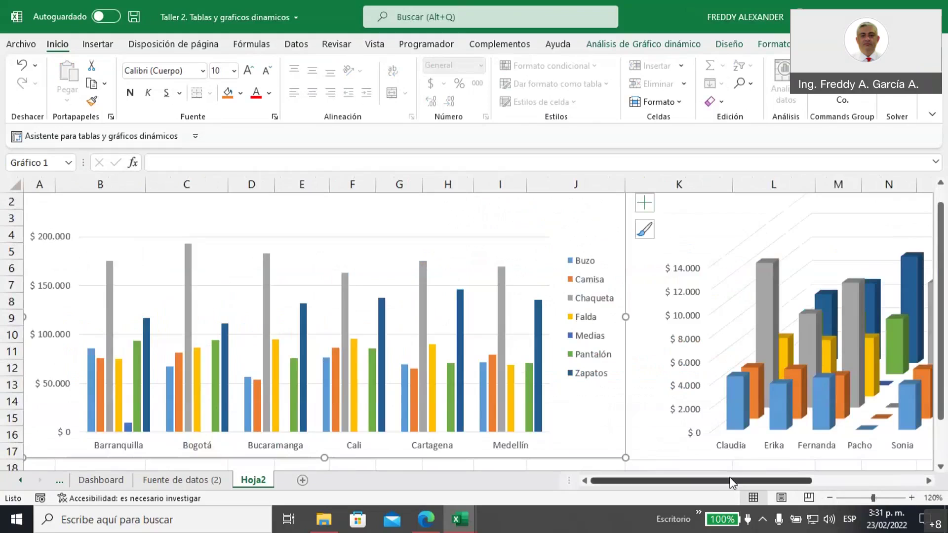
{"action": "left_click_drag", "start_coordinate": [633, 483], "coordinate": [634, 484]}
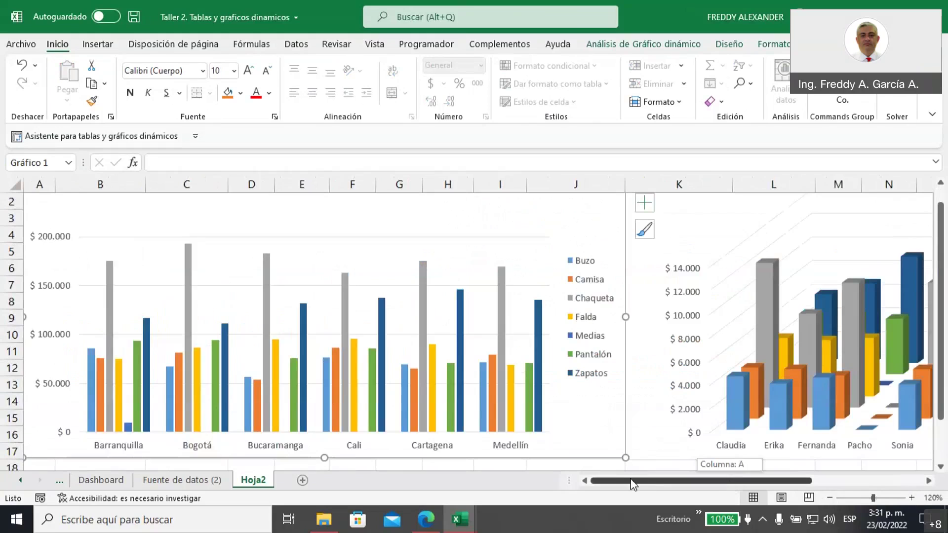
- Hide both axes of the city pivot chart, then bring back only the primary horizontal axis
{"action": "left_click", "coordinate": [645, 205]}
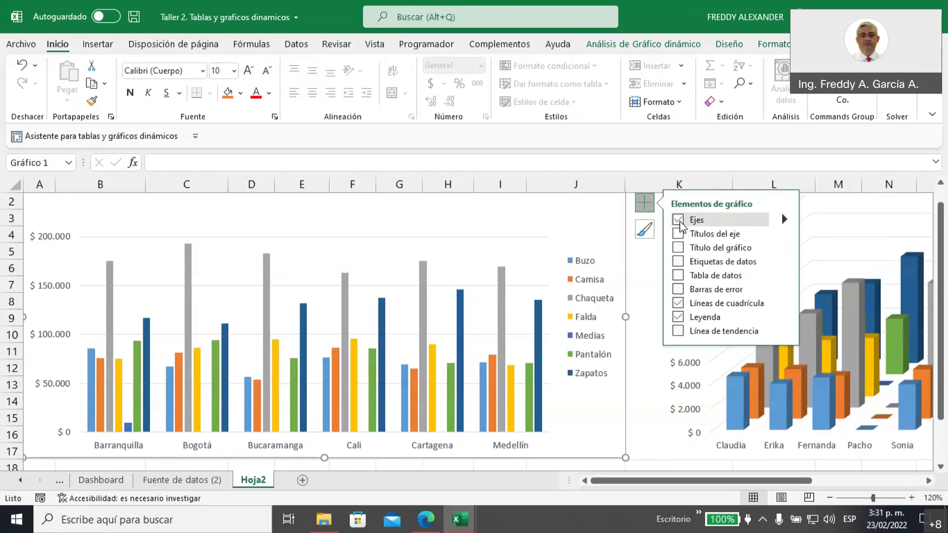
{"action": "left_click", "coordinate": [679, 220]}
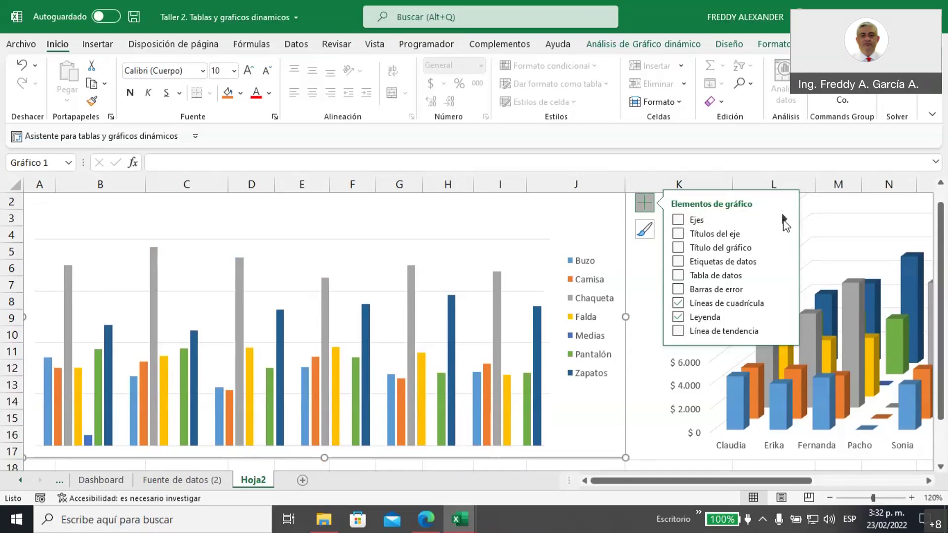
{"action": "left_click", "coordinate": [786, 225]}
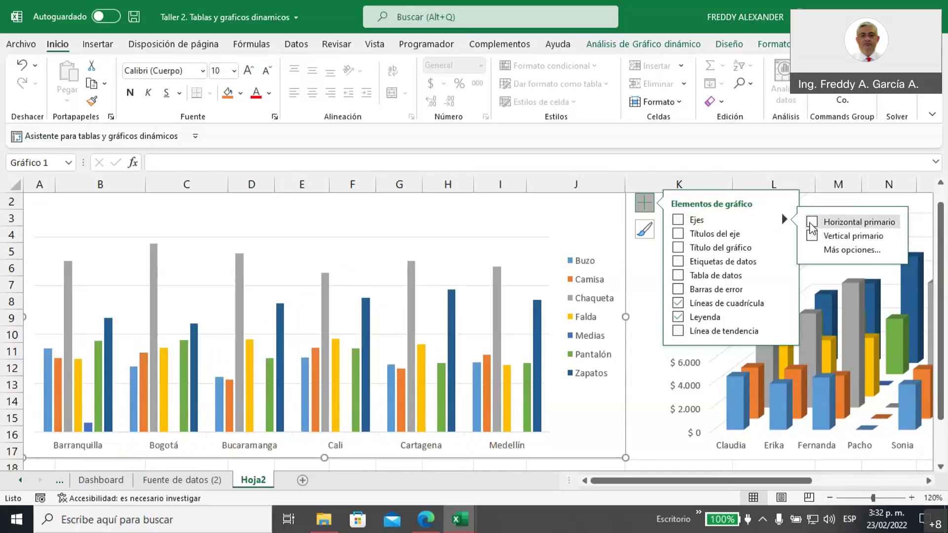
{"action": "left_click", "coordinate": [811, 227]}
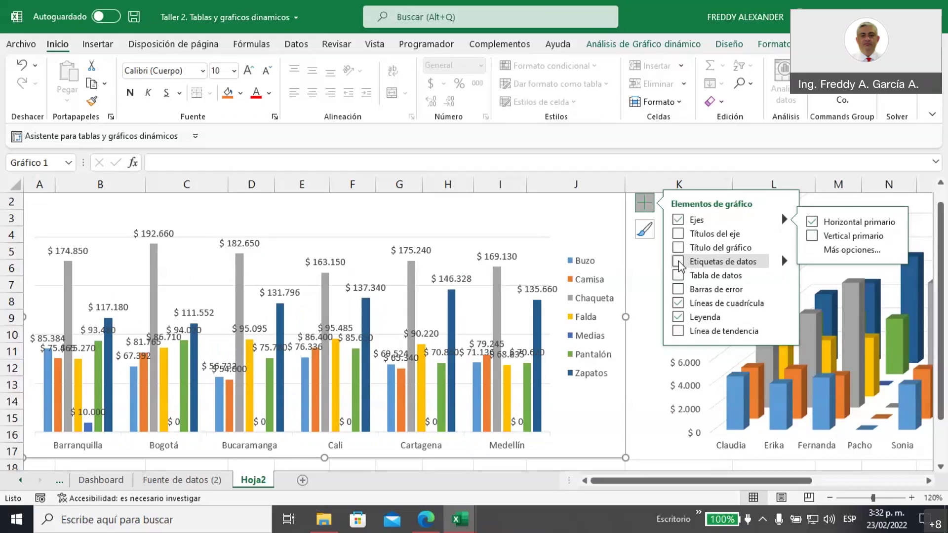
- Try data labels in the Extremo externo position on the city chart, then remove them
{"action": "left_click", "coordinate": [783, 262]}
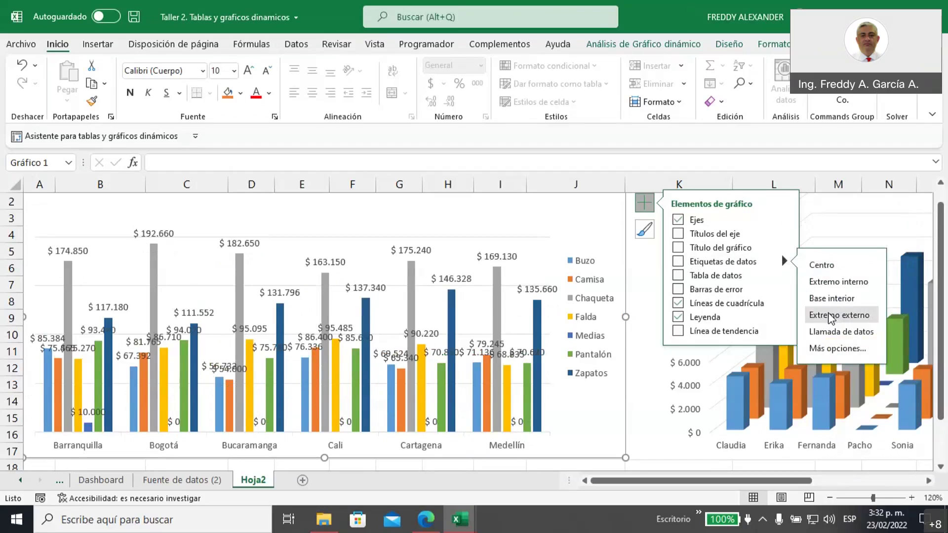
{"action": "left_click", "coordinate": [829, 316]}
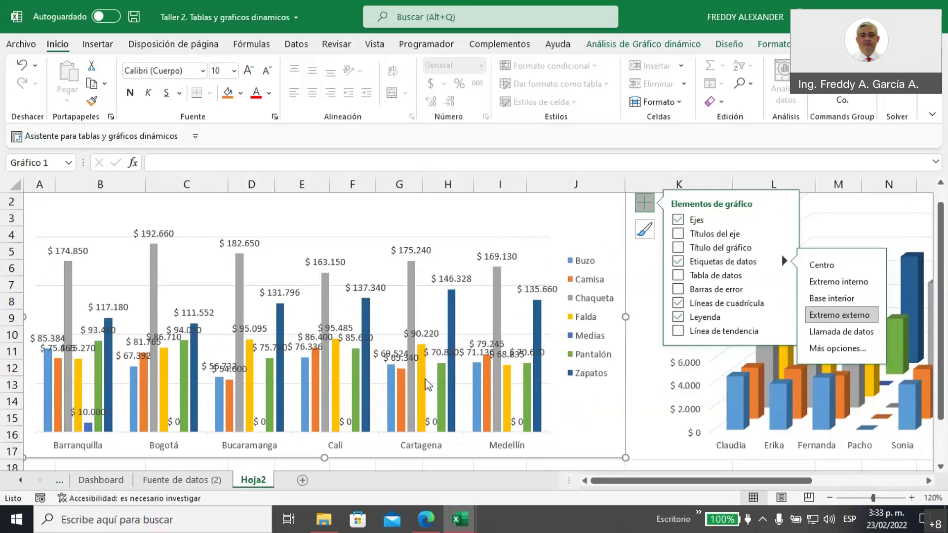
{"action": "left_click", "coordinate": [678, 262]}
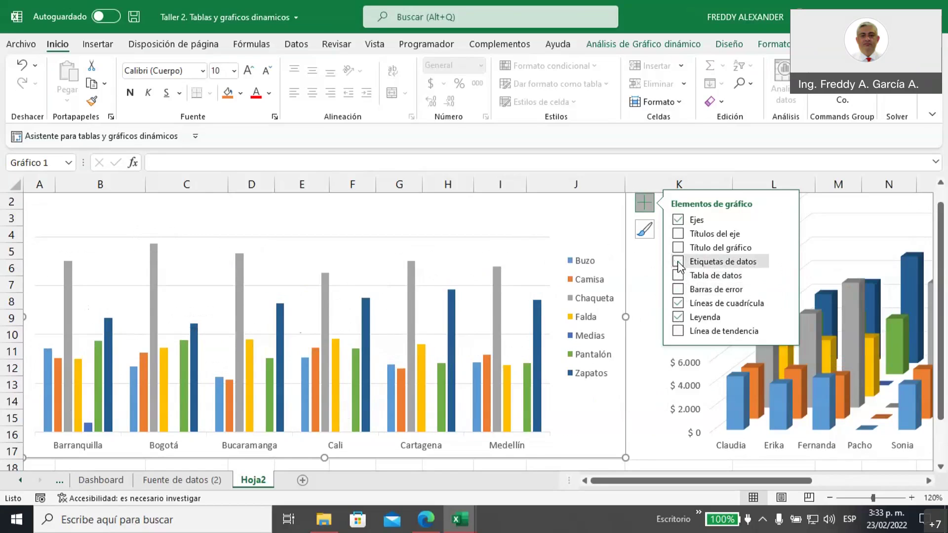
- Restore the primary vertical axis of the city chart
{"action": "left_click", "coordinate": [785, 218]}
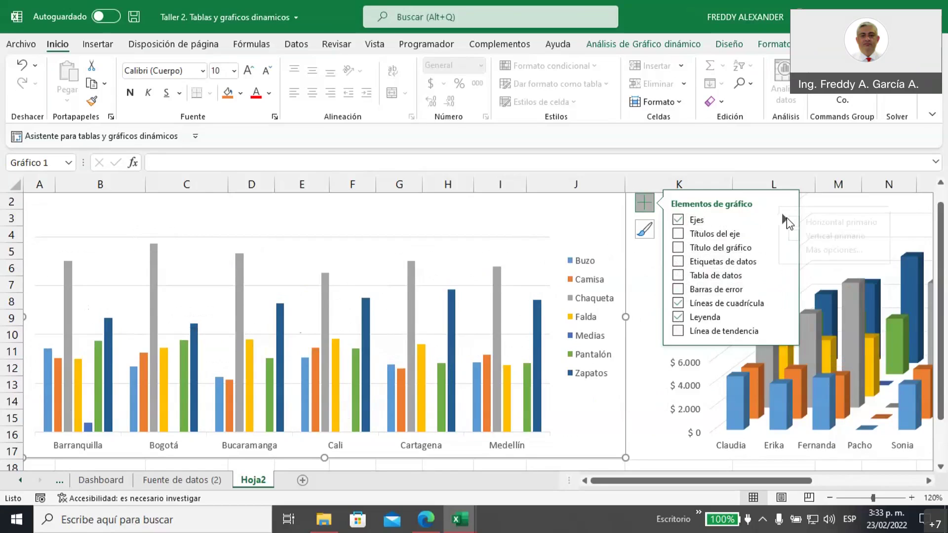
{"action": "left_click", "coordinate": [812, 236]}
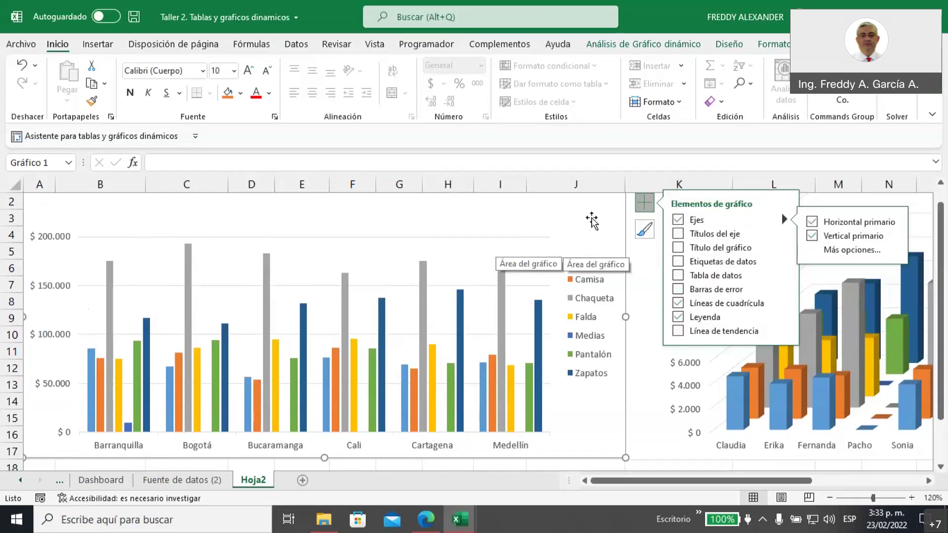
{"action": "left_click", "coordinate": [646, 205]}
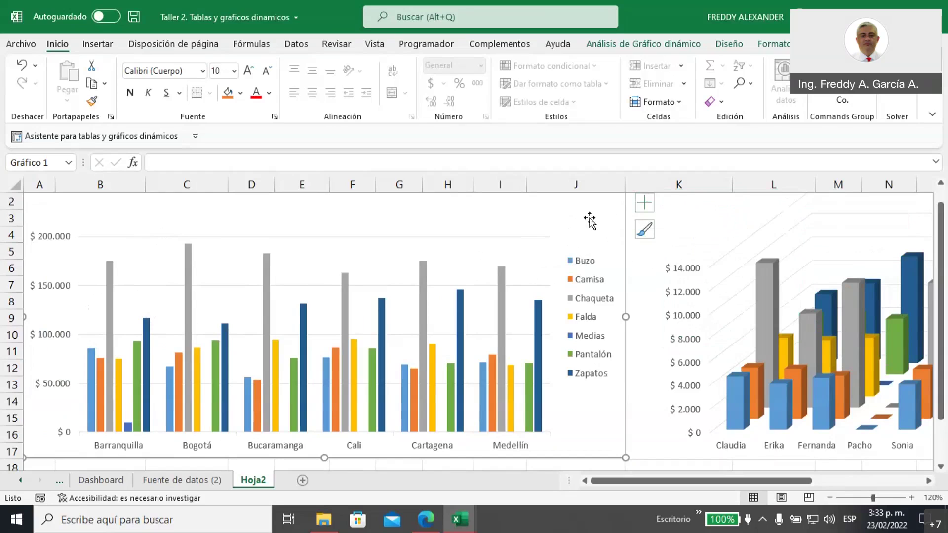
- Insert a slicer for the Producto field of the city pivot chart and place it beside the chart over columns K and L
{"action": "left_click", "coordinate": [636, 50]}
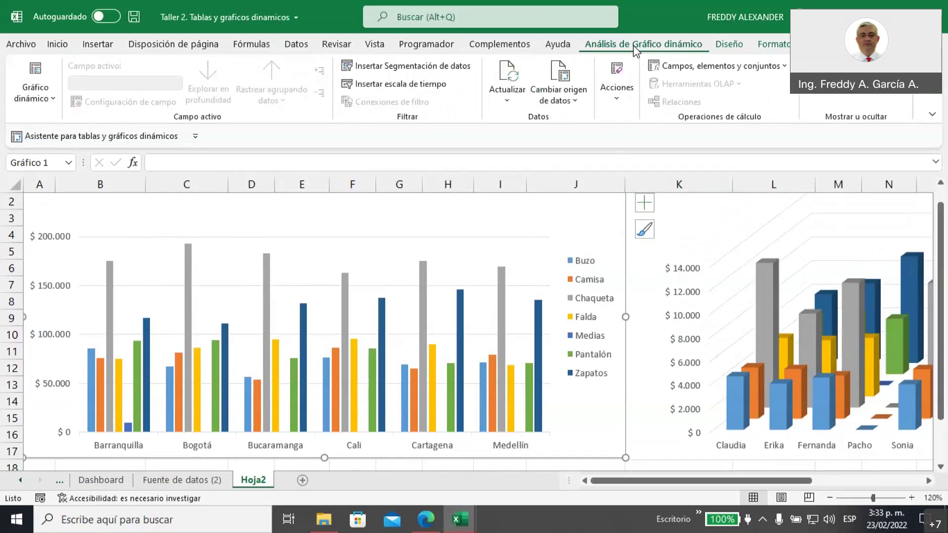
{"action": "left_click", "coordinate": [410, 70]}
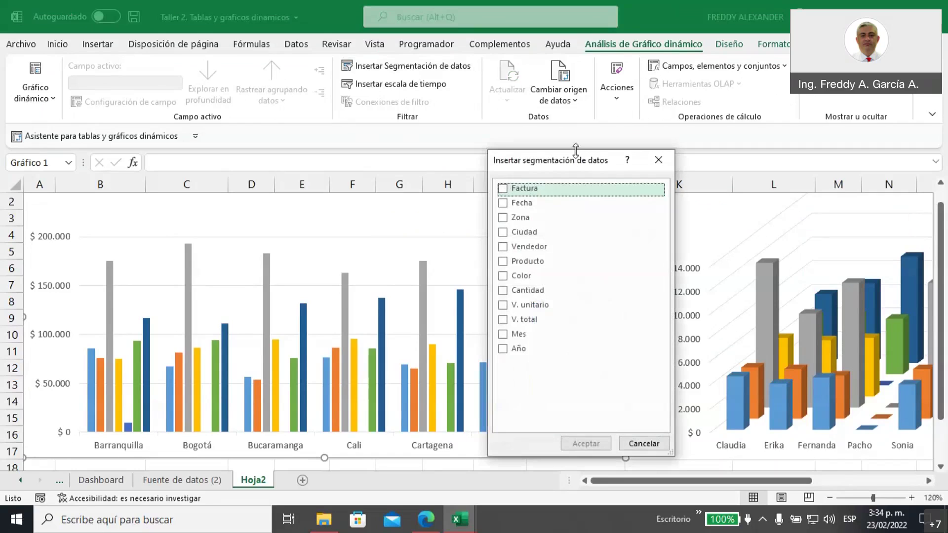
{"action": "left_click_drag", "start_coordinate": [569, 162], "coordinate": [711, 179]}
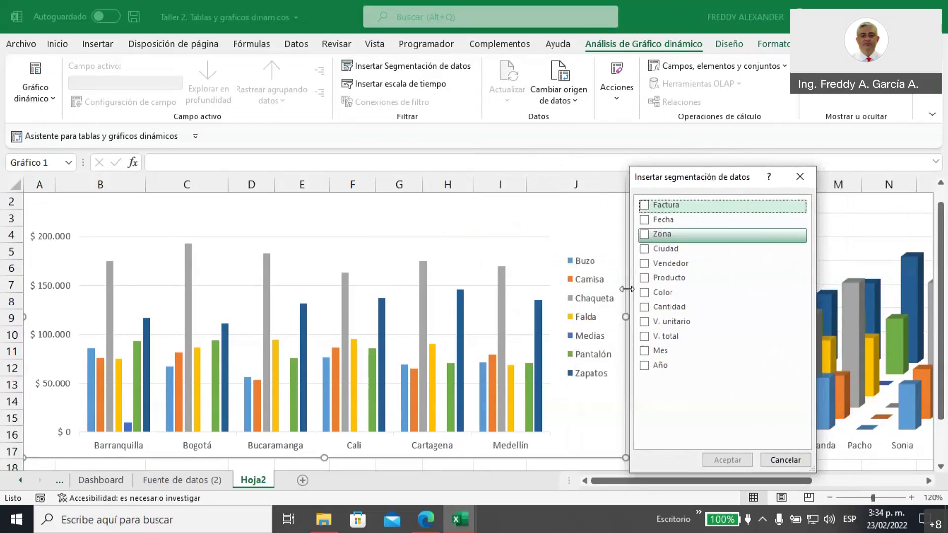
{"action": "left_click", "coordinate": [644, 279]}
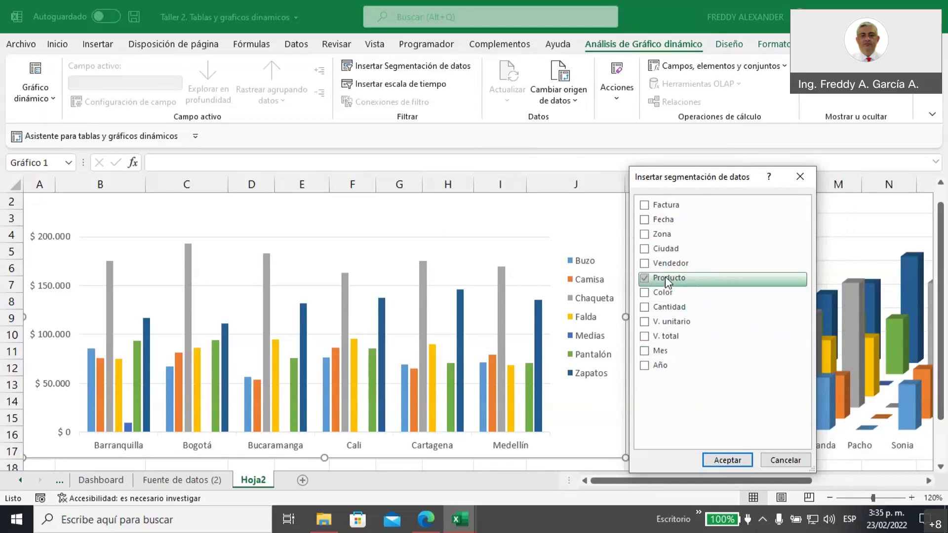
{"action": "left_click", "coordinate": [727, 461]}
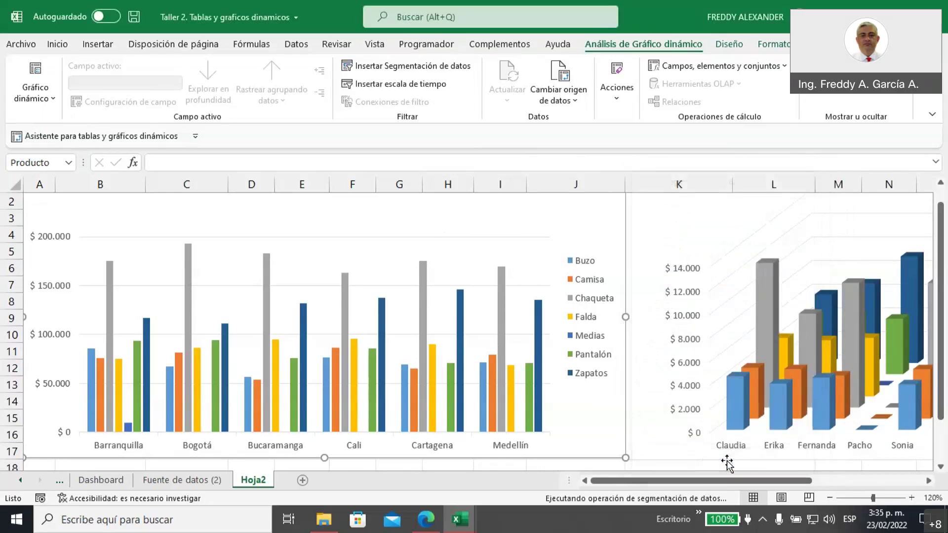
{"action": "left_click_drag", "start_coordinate": [478, 232], "coordinate": [456, 223]}
{"action": "left_click_drag", "start_coordinate": [706, 223], "coordinate": [703, 203]}
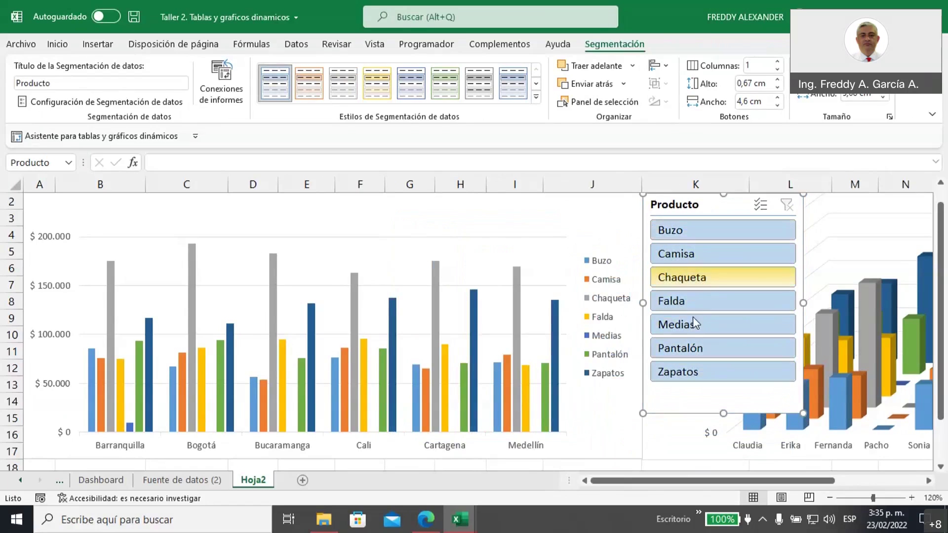
- Filter the city chart with the Producto slicer by Chaqueta, by Falda, and by Camisa together with Falda
{"action": "left_click", "coordinate": [692, 279]}
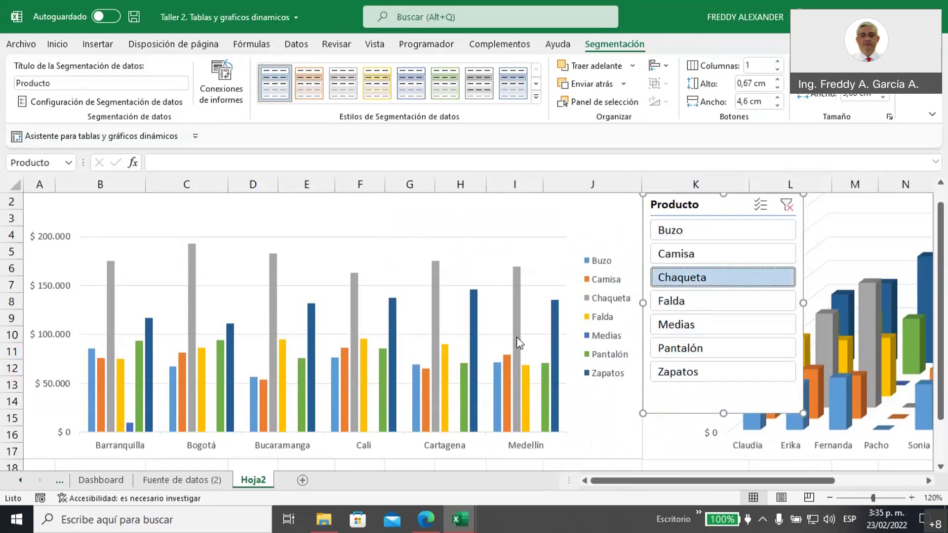
{"action": "left_click", "coordinate": [676, 304]}
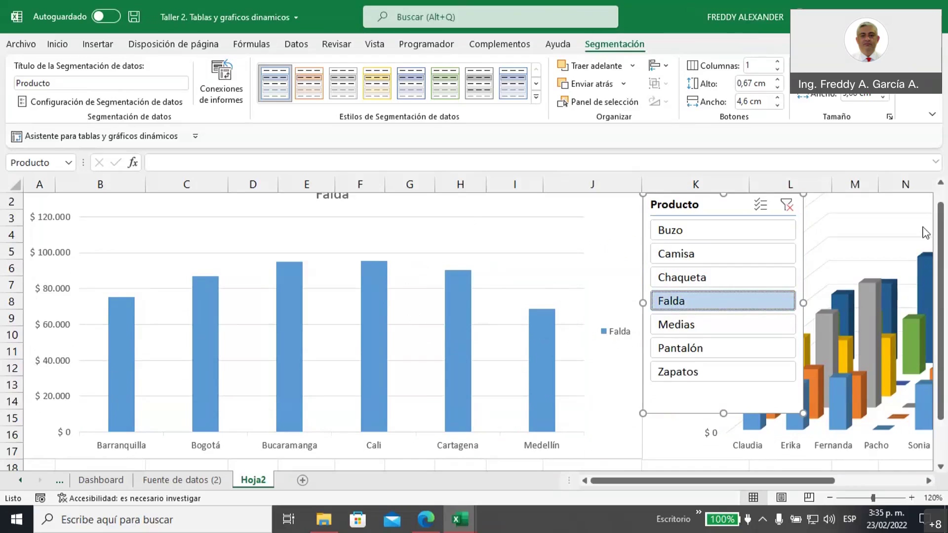
{"action": "left_click", "coordinate": [941, 188]}
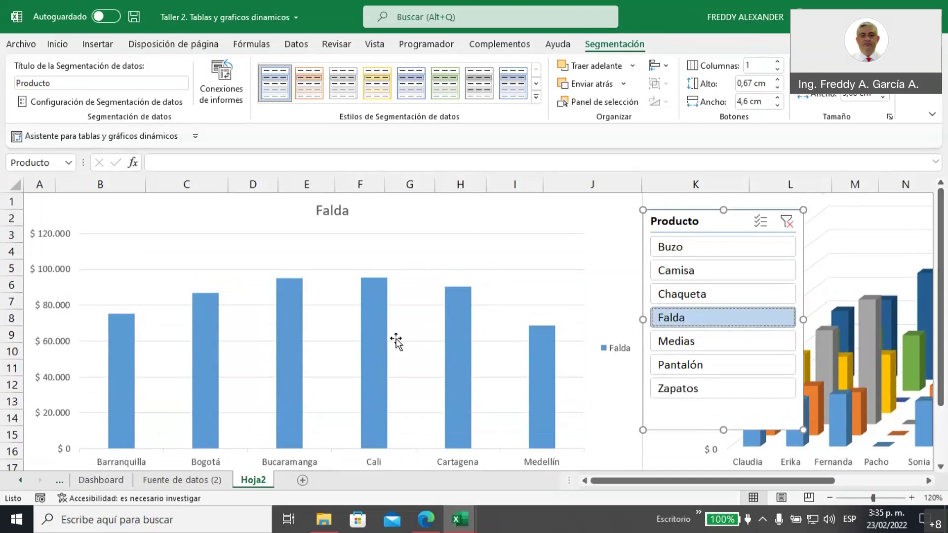
{"action": "mouse_move", "coordinate": [456, 349]}
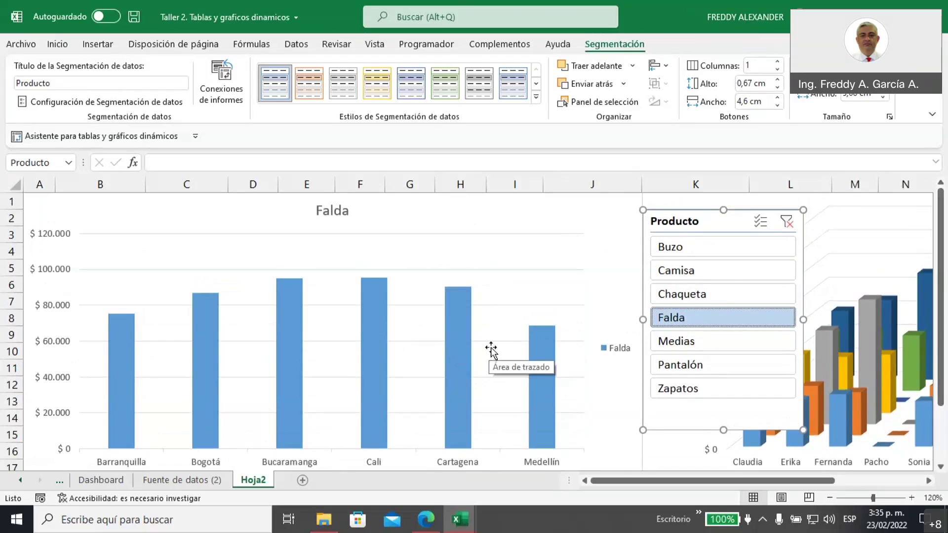
{"action": "left_click", "coordinate": [714, 274]}
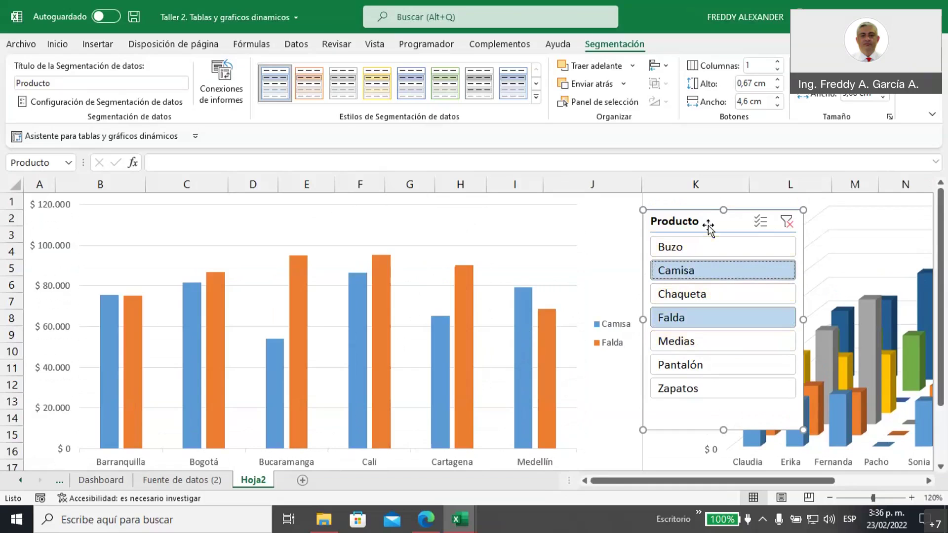
- Move the Producto slicer down to row 4 and add data labels to the Camisa and Falda columns of the city chart
{"action": "left_click_drag", "start_coordinate": [710, 223], "coordinate": [712, 260]}
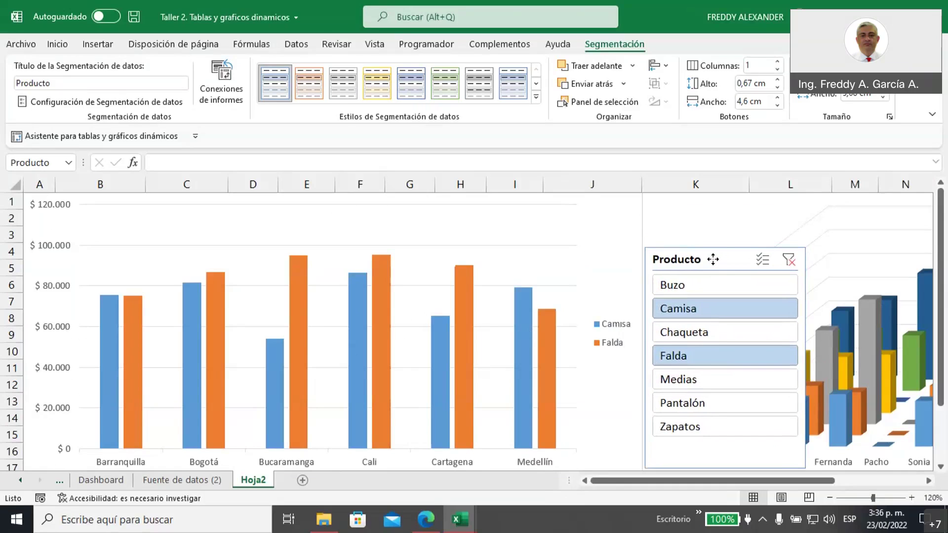
{"action": "left_click", "coordinate": [593, 244]}
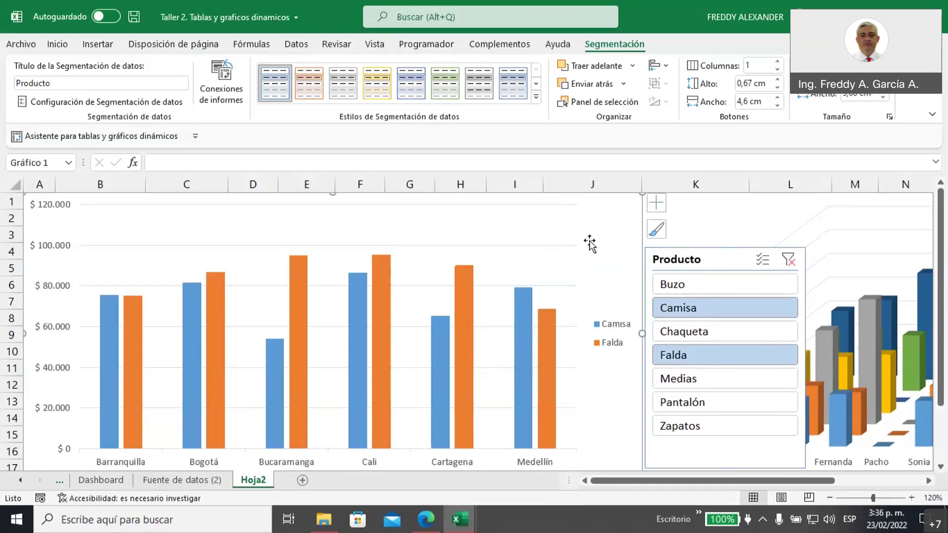
{"action": "left_click", "coordinate": [661, 202]}
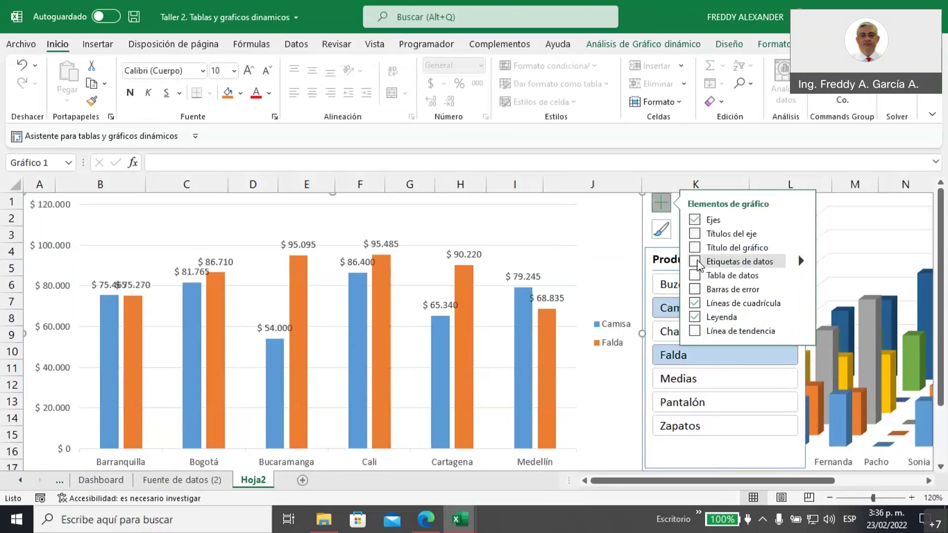
{"action": "left_click", "coordinate": [696, 263]}
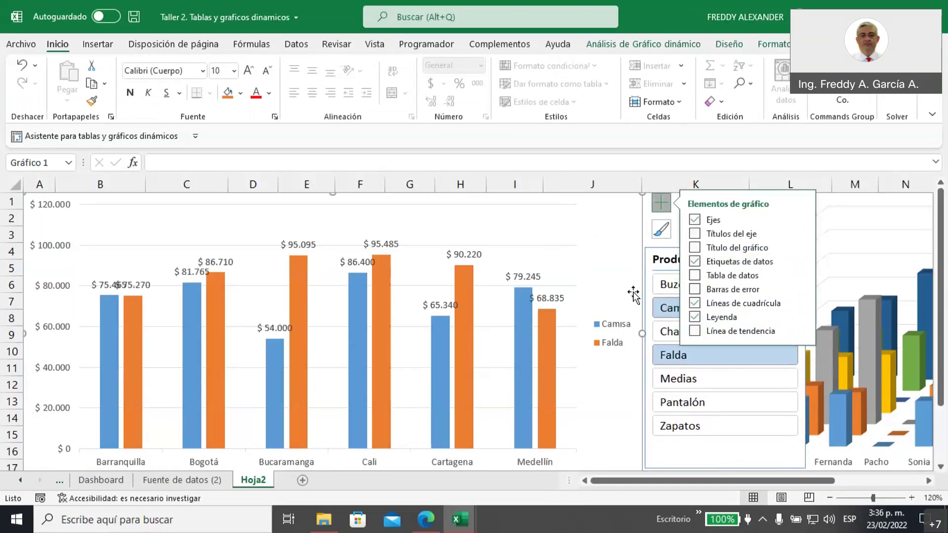
- Hide the legend of the city chart and show it again
{"action": "left_click", "coordinate": [696, 318]}
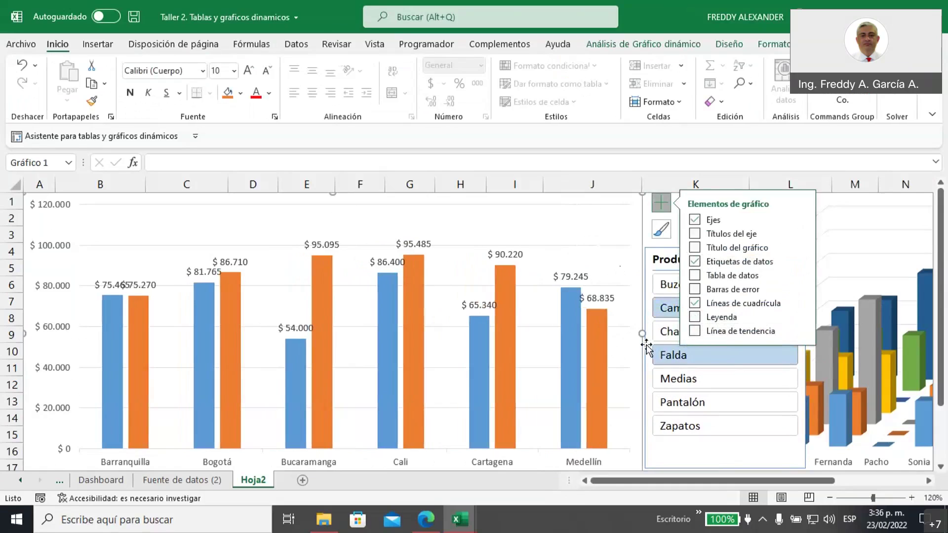
{"action": "left_click", "coordinate": [696, 321]}
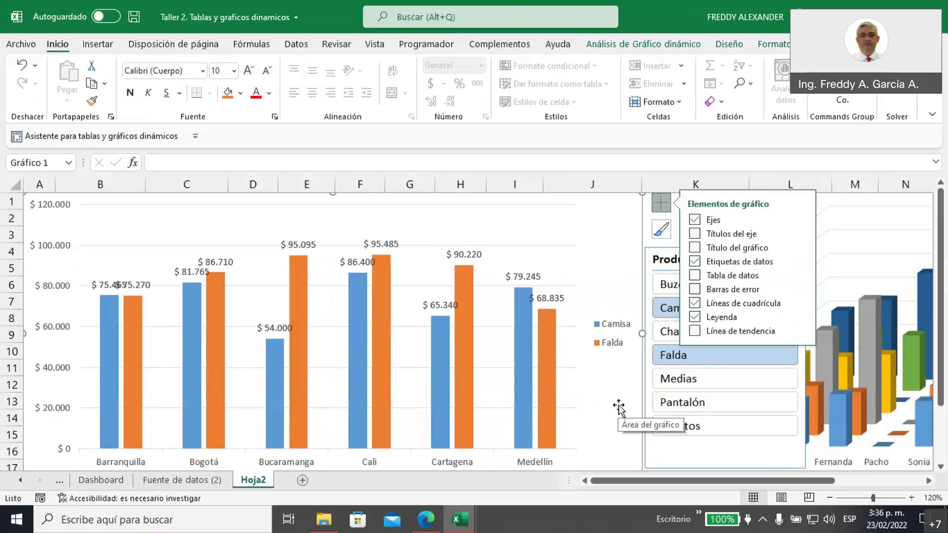
{"action": "left_click", "coordinate": [659, 202]}
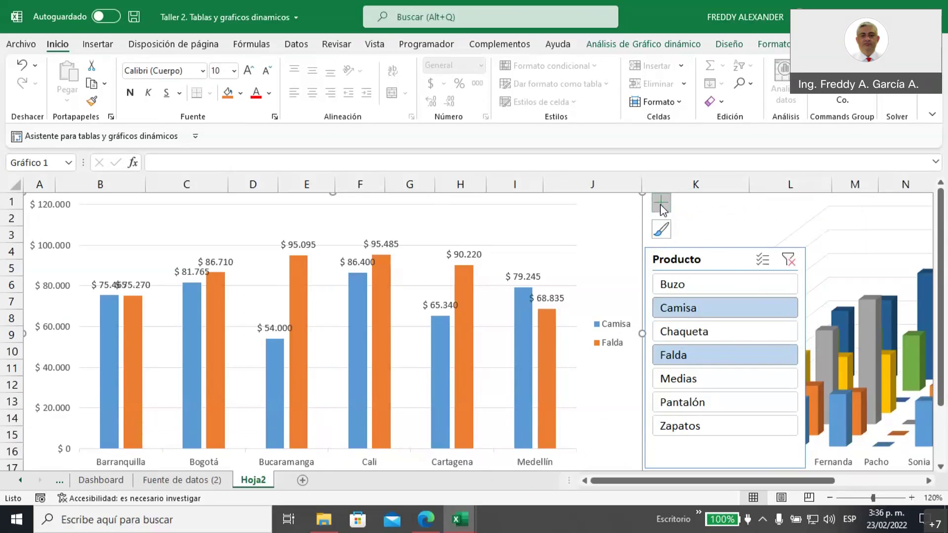
- Move the Producto slicer back up to row 1 beside the city chart and clear its filter
{"action": "left_click", "coordinate": [721, 261]}
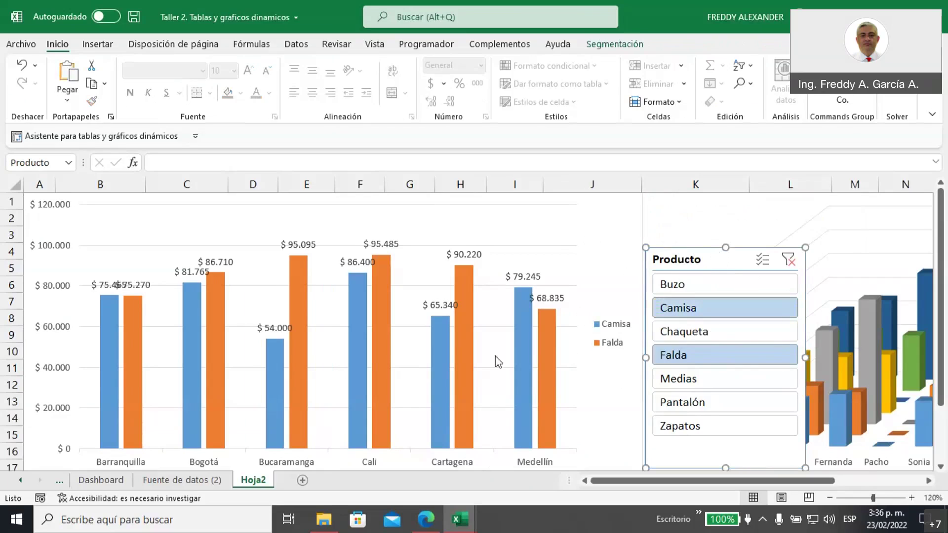
{"action": "left_click_drag", "start_coordinate": [711, 259], "coordinate": [711, 203]}
{"action": "mouse_move", "coordinate": [517, 312]}
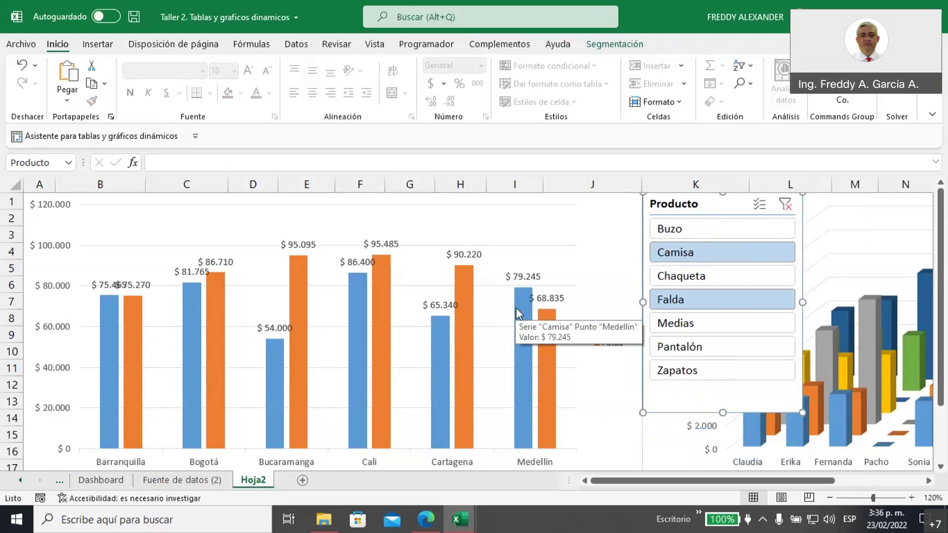
{"action": "left_click", "coordinate": [784, 205]}
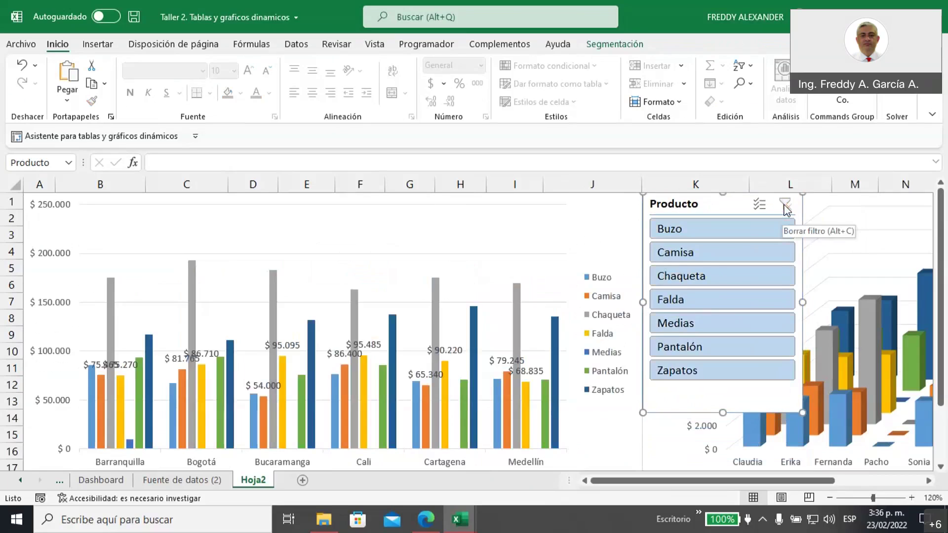
- Turn on data labels for all product series of the city chart, moving the Producto slicer aside and back up to row 1
{"action": "left_click_drag", "start_coordinate": [708, 203], "coordinate": [725, 283]}
{"action": "left_click", "coordinate": [610, 247]}
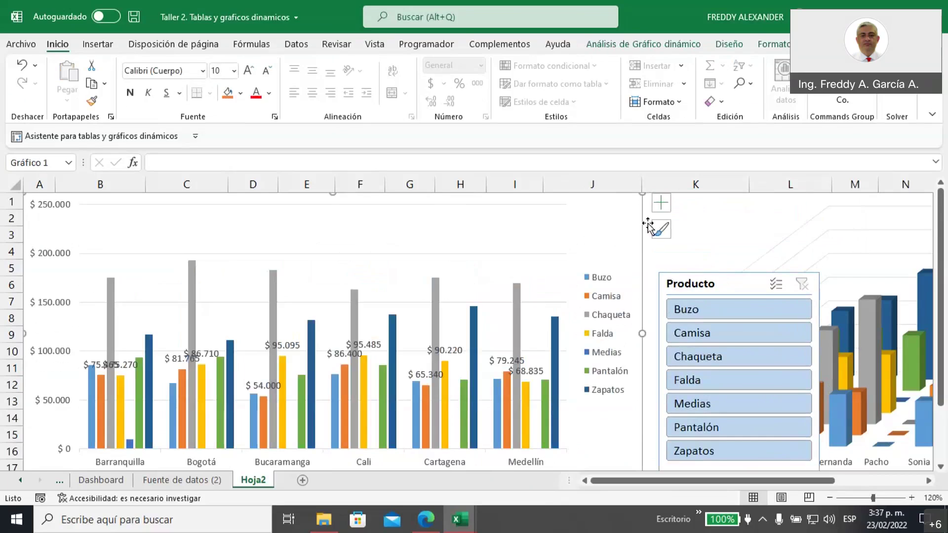
{"action": "left_click", "coordinate": [663, 207]}
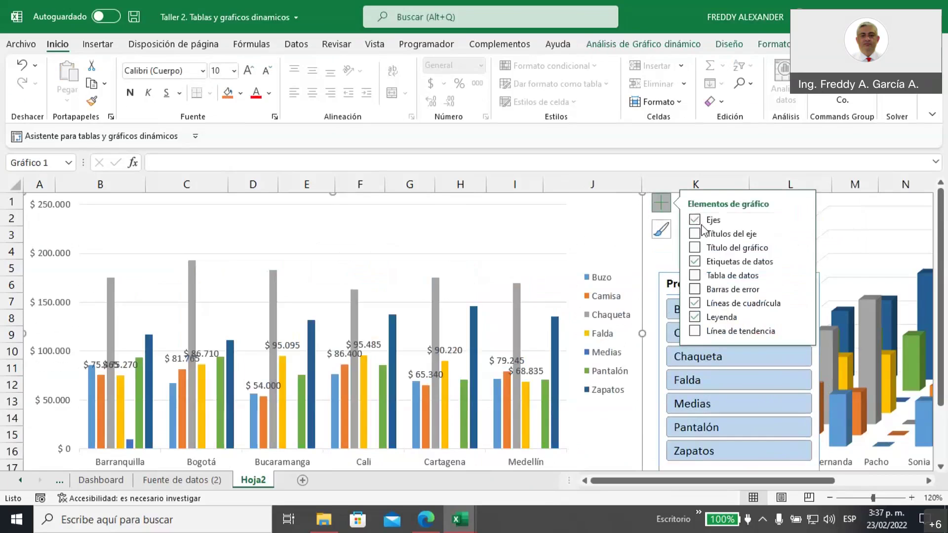
{"action": "left_click", "coordinate": [696, 263]}
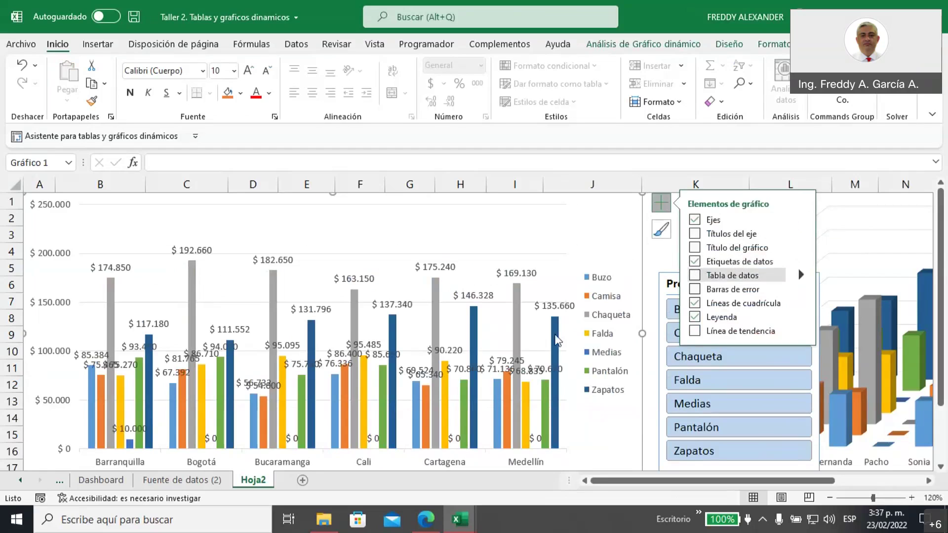
{"action": "left_click", "coordinate": [662, 208]}
{"action": "left_click_drag", "start_coordinate": [738, 282], "coordinate": [722, 201]}
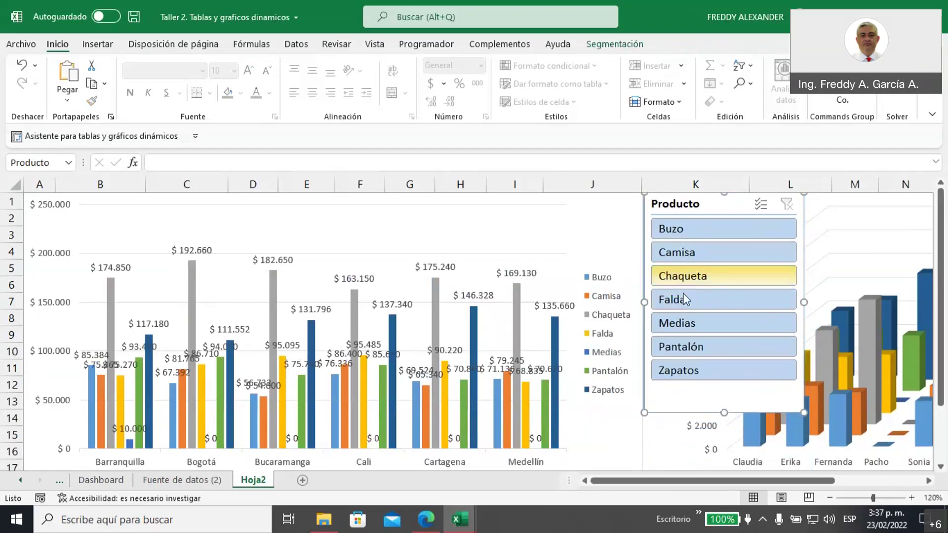
- Shorten the Producto slicer to fit its buttons and apply the dark green slicer style
{"action": "left_click_drag", "start_coordinate": [722, 412], "coordinate": [724, 391]}
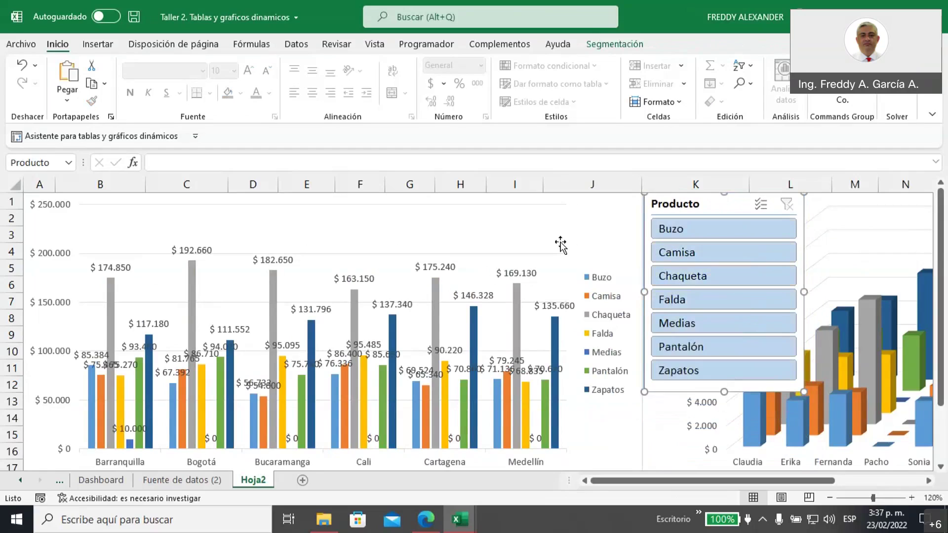
{"action": "left_click", "coordinate": [611, 46]}
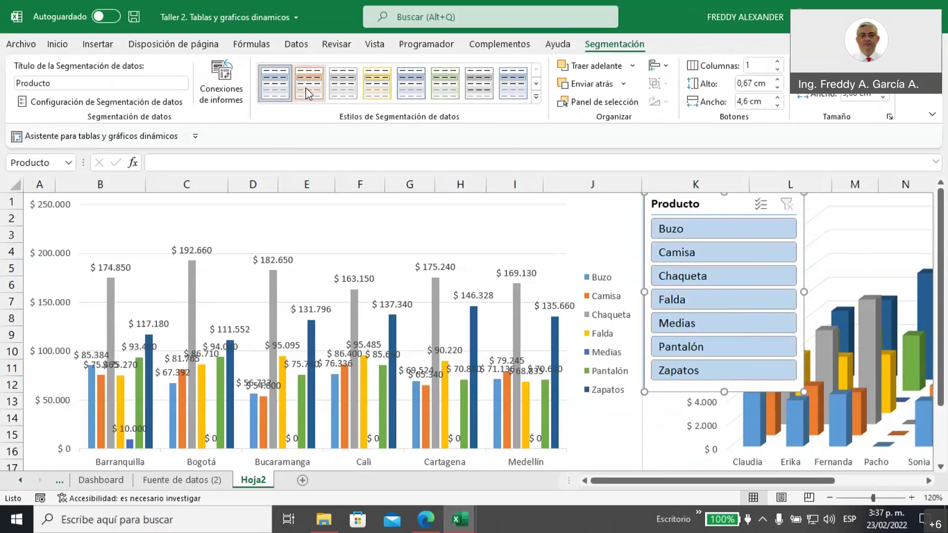
{"action": "left_click", "coordinate": [414, 91]}
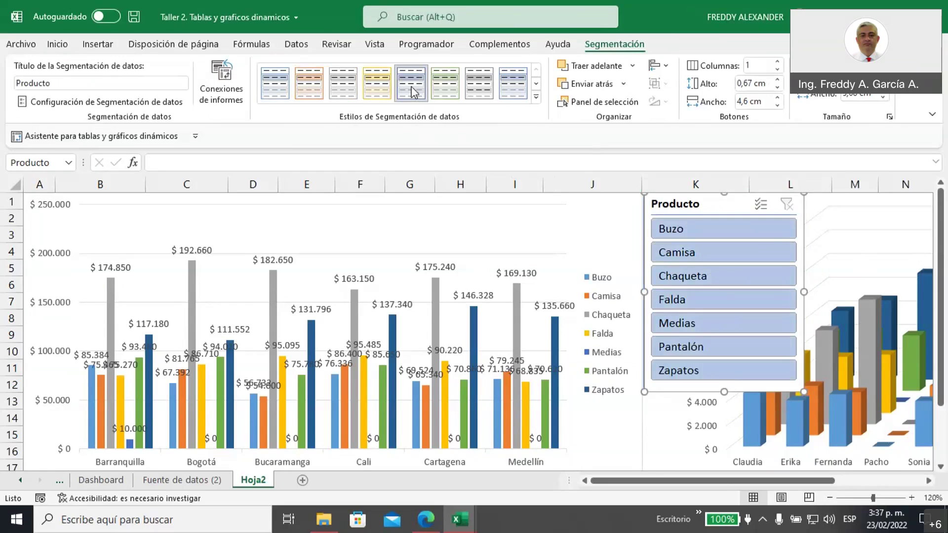
{"action": "left_click", "coordinate": [445, 86]}
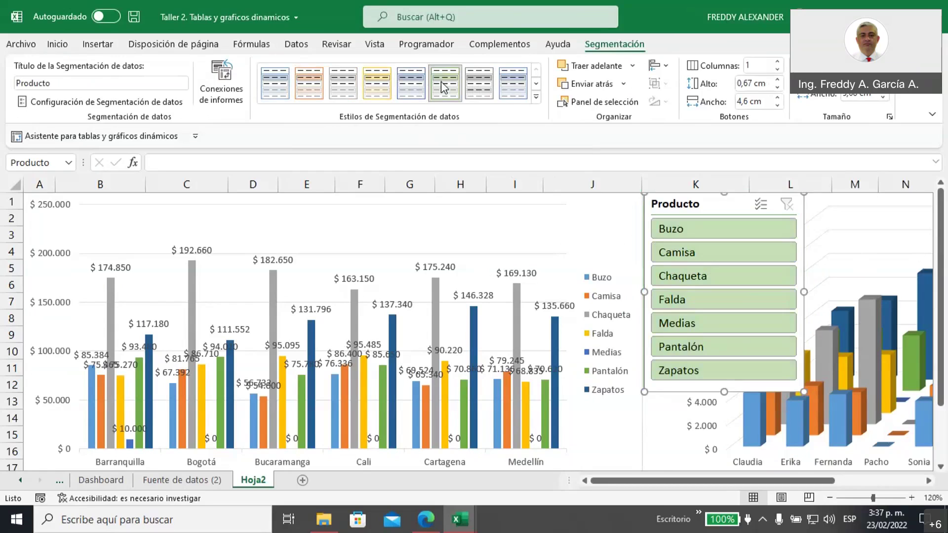
{"action": "left_click", "coordinate": [535, 96]}
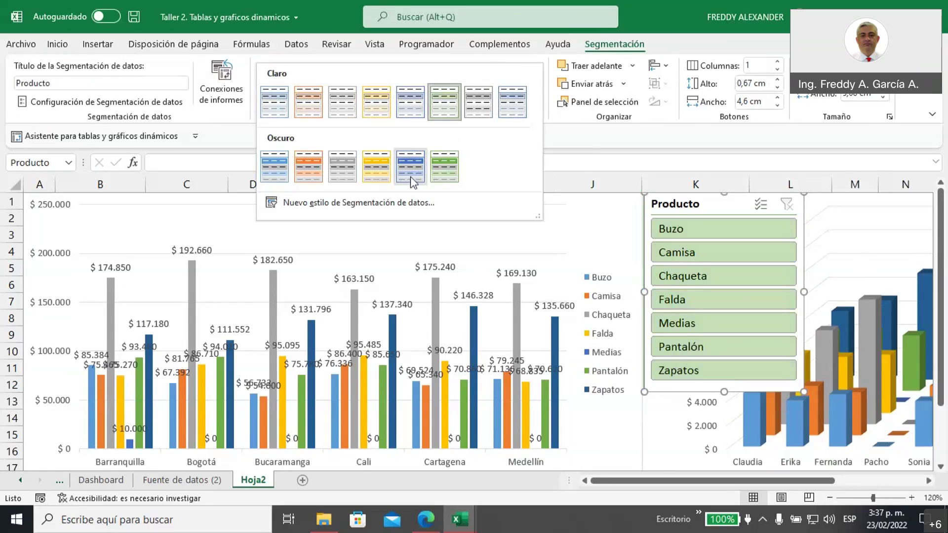
{"action": "left_click", "coordinate": [443, 168]}
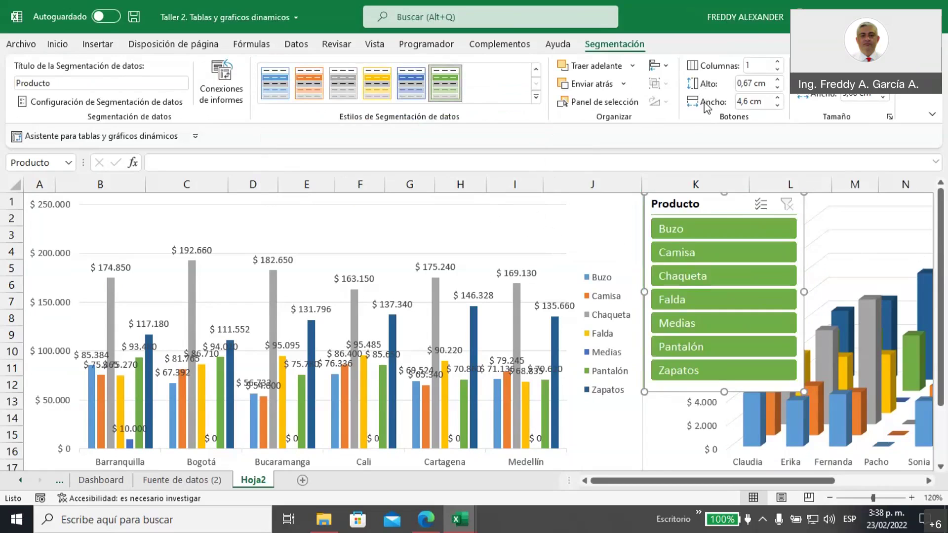
- Resize the Producto slicer so it ends at row 12 and set its button height to 0,6 cm
{"action": "mouse_move", "coordinate": [724, 392]}
{"action": "left_mouse_down"}
{"action": "mouse_move", "coordinate": [731, 463]}
{"action": "mouse_move", "coordinate": [734, 391]}
{"action": "left_mouse_up"}
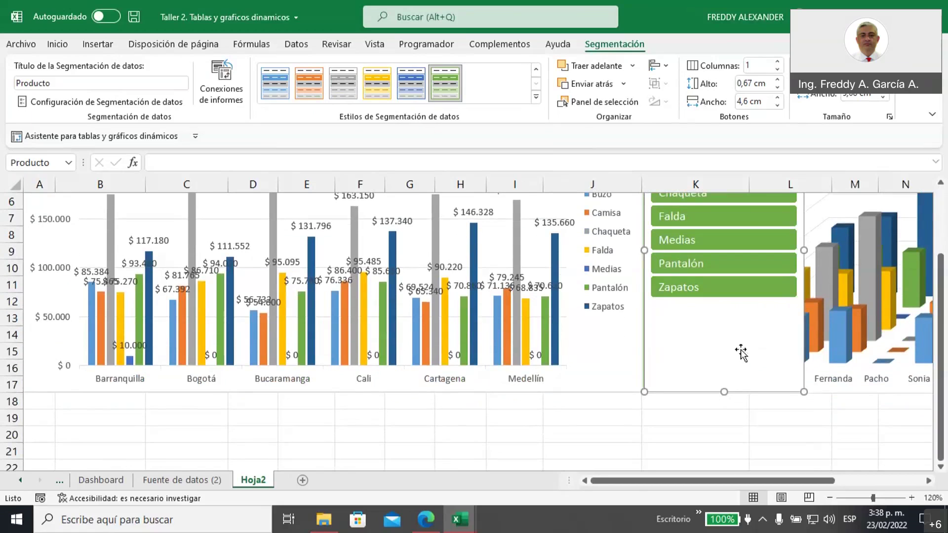
{"action": "left_click_drag", "start_coordinate": [944, 311], "coordinate": [944, 271]}
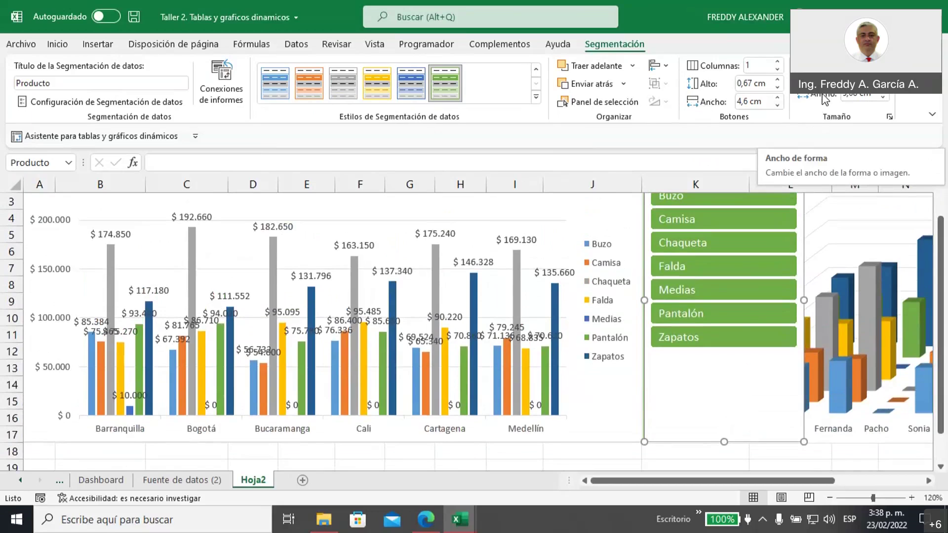
{"action": "left_click_drag", "start_coordinate": [725, 441], "coordinate": [718, 354]}
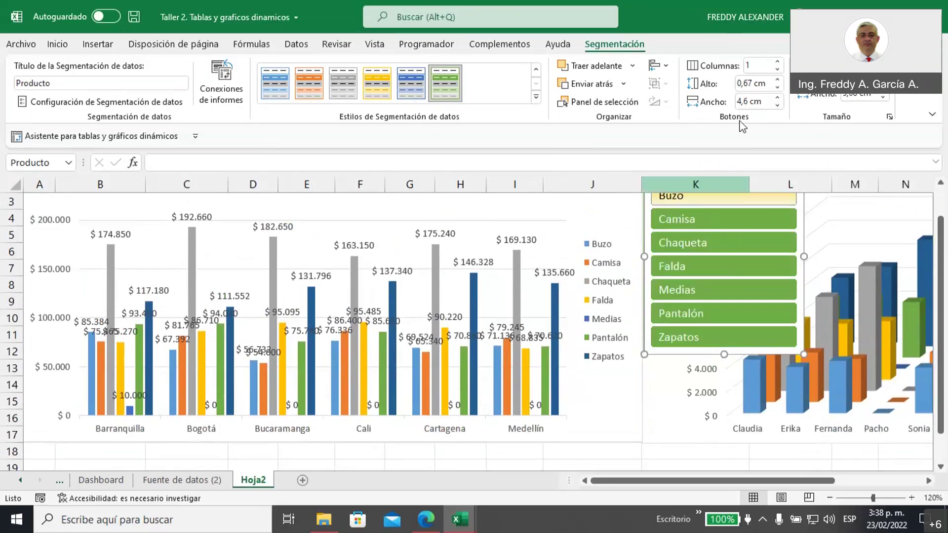
{"action": "left_click", "coordinate": [777, 89]}
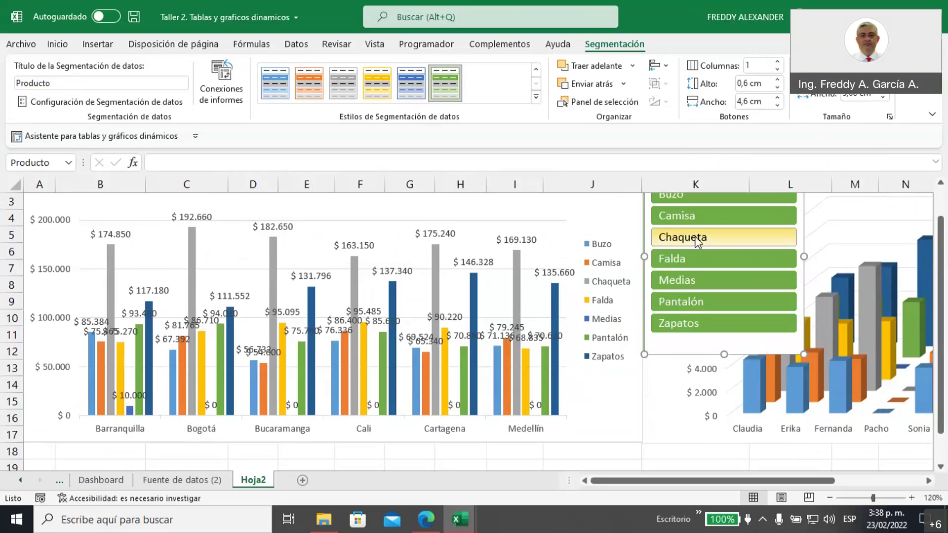
- Reduce the button width of the Producto slicer to 2,8 cm
{"action": "left_click", "coordinate": [778, 107]}
{"action": "left_click", "coordinate": [778, 106]}
{"action": "left_click", "coordinate": [779, 107]}
{"action": "left_click", "coordinate": [779, 106]}
{"action": "left_click", "coordinate": [779, 107]}
{"action": "left_click", "coordinate": [778, 106]}
{"action": "left_click", "coordinate": [778, 107]}
{"action": "left_click", "coordinate": [778, 106]}
{"action": "left_click", "coordinate": [779, 107]}
{"action": "left_click", "coordinate": [779, 107]}
{"action": "left_click", "coordinate": [779, 106]}
{"action": "left_click", "coordinate": [779, 107]}
{"action": "left_click", "coordinate": [778, 107]}
{"action": "left_click", "coordinate": [778, 107]}
{"action": "left_click", "coordinate": [778, 106]}
{"action": "left_click", "coordinate": [778, 106]}
{"action": "left_click", "coordinate": [778, 107]}
{"action": "left_click", "coordinate": [779, 107]}
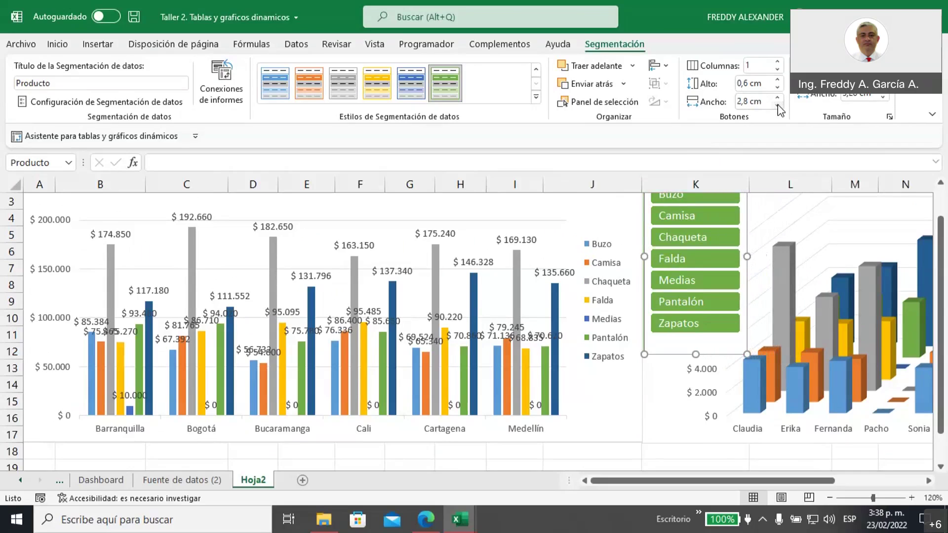
- Widen the Producto slicer until its full title fits, with a button width of about 4,05 cm
{"action": "left_click_drag", "start_coordinate": [941, 301], "coordinate": [943, 261]}
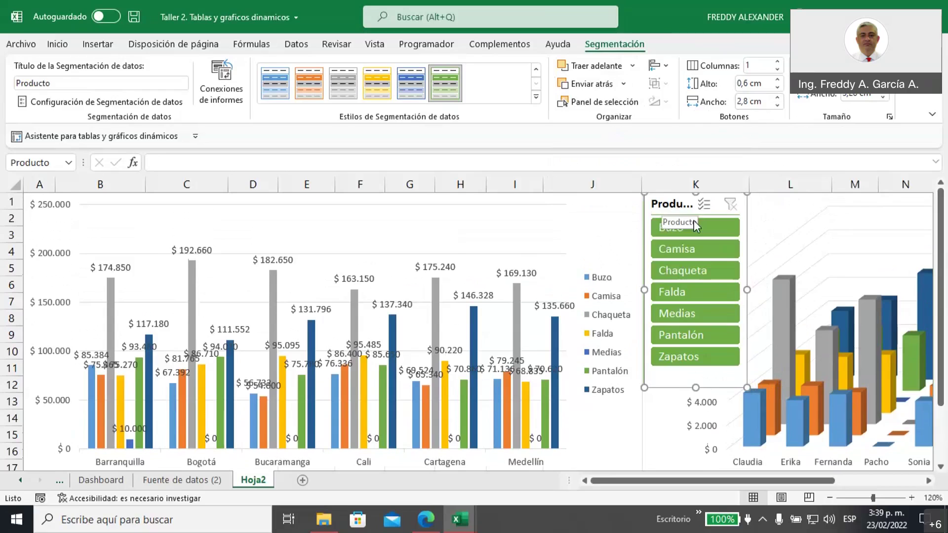
{"action": "left_click_drag", "start_coordinate": [747, 291], "coordinate": [786, 290]}
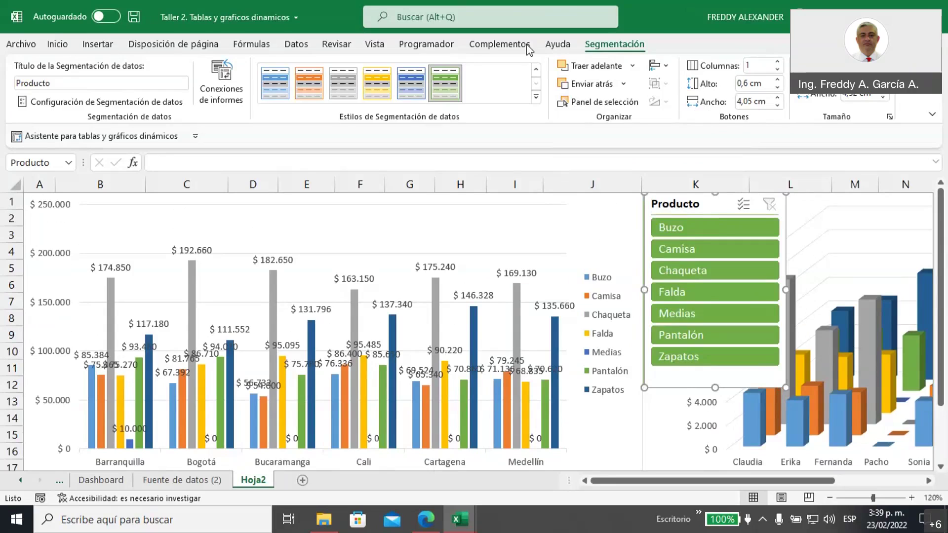
{"action": "left_click", "coordinate": [740, 13]}
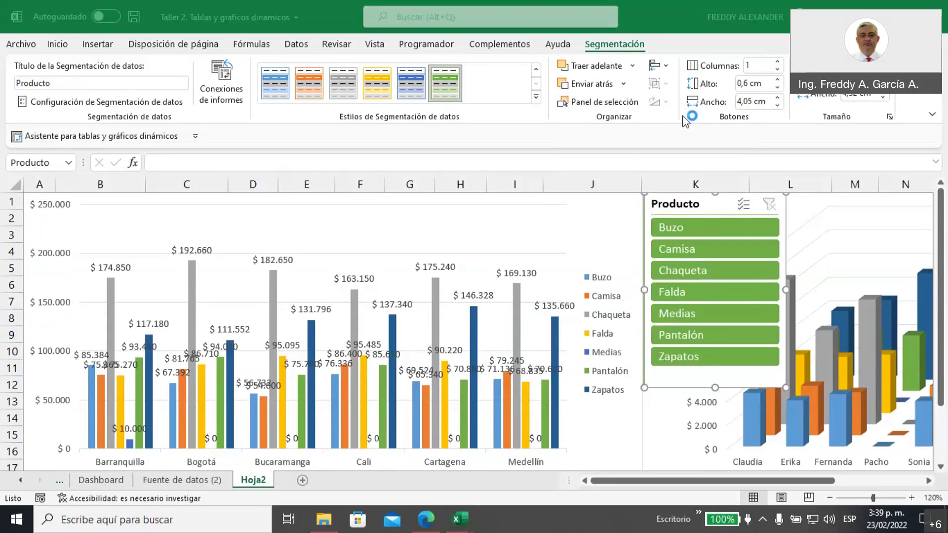
{"action": "mouse_move", "coordinate": [647, 203]}
{"action": "left_mouse_down"}
{"action": "mouse_move", "coordinate": [482, 217]}
{"action": "mouse_move", "coordinate": [108, 118]}
{"action": "mouse_move", "coordinate": [67, 88]}
{"action": "mouse_move", "coordinate": [89, 88]}
{"action": "mouse_move", "coordinate": [94, 106]}
{"action": "left_mouse_up"}
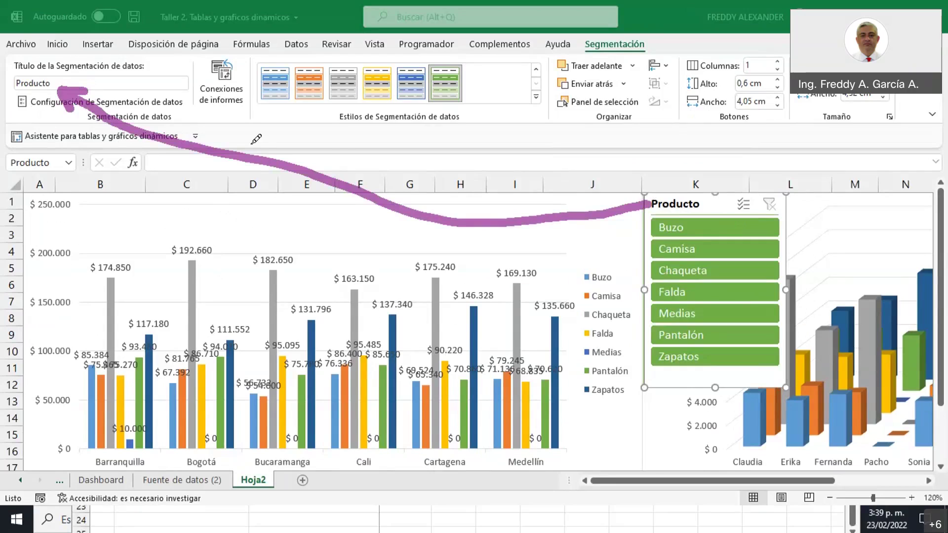
{"action": "mouse_move", "coordinate": [302, 170]}
{"action": "left_mouse_down"}
{"action": "mouse_move", "coordinate": [239, 113]}
{"action": "mouse_move", "coordinate": [257, 119]}
{"action": "left_mouse_up"}
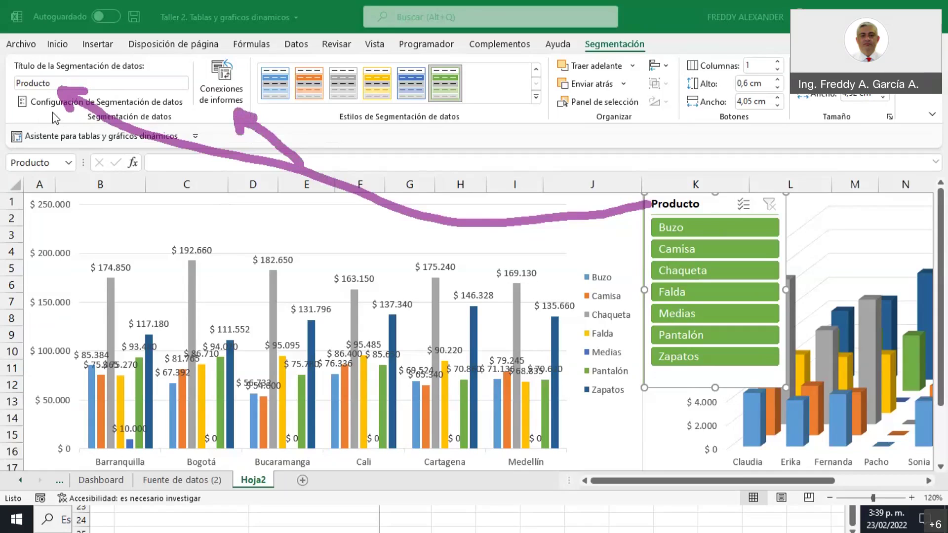
{"action": "key", "text": "Escape"}
- Open the report connections of the Producto slicer and move the dialog clear of the slicer
{"action": "left_click", "coordinate": [223, 86]}
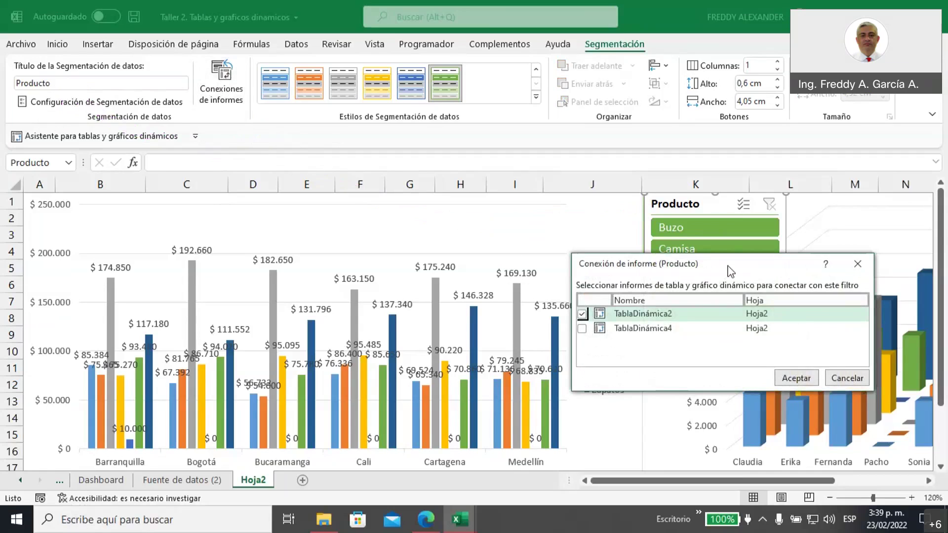
{"action": "left_click_drag", "start_coordinate": [728, 267], "coordinate": [493, 208]}
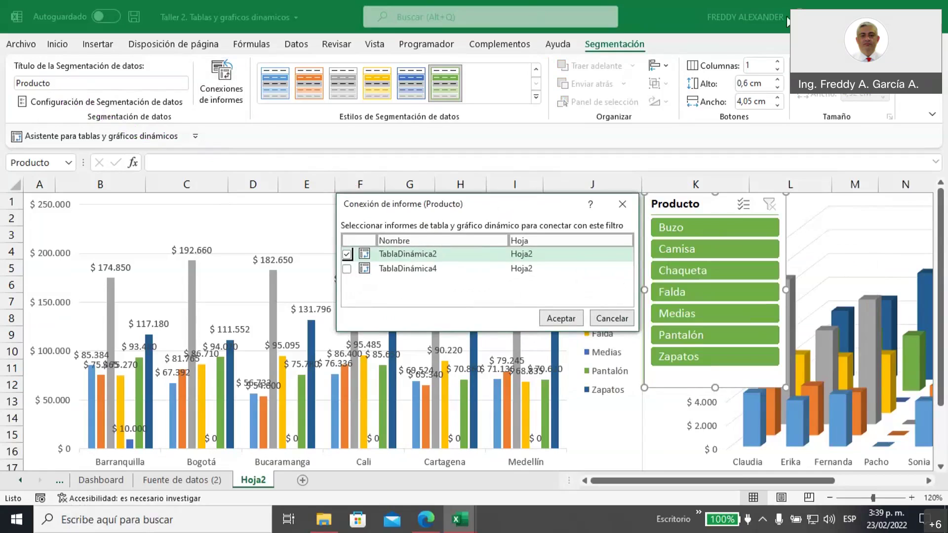
{"action": "left_click_drag", "start_coordinate": [481, 195], "coordinate": [655, 202]}
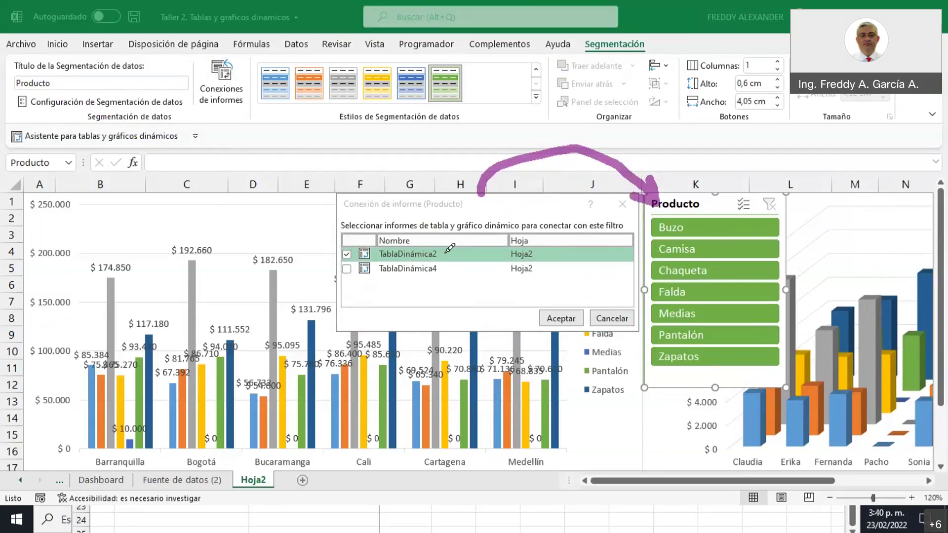
{"action": "mouse_move", "coordinate": [321, 205]}
{"action": "left_mouse_down"}
{"action": "mouse_move", "coordinate": [323, 240]}
{"action": "mouse_move", "coordinate": [339, 246]}
{"action": "left_mouse_up"}
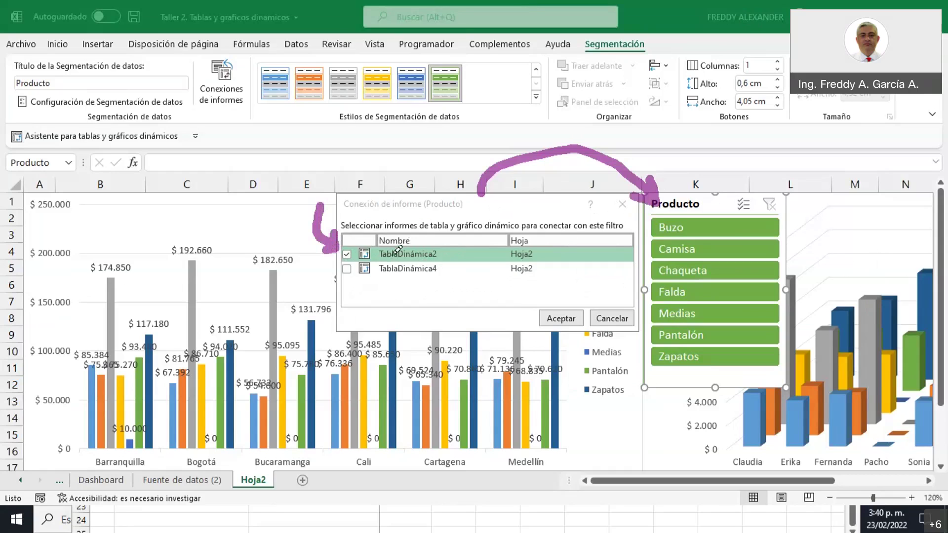
{"action": "left_click_drag", "start_coordinate": [146, 242], "coordinate": [254, 380]}
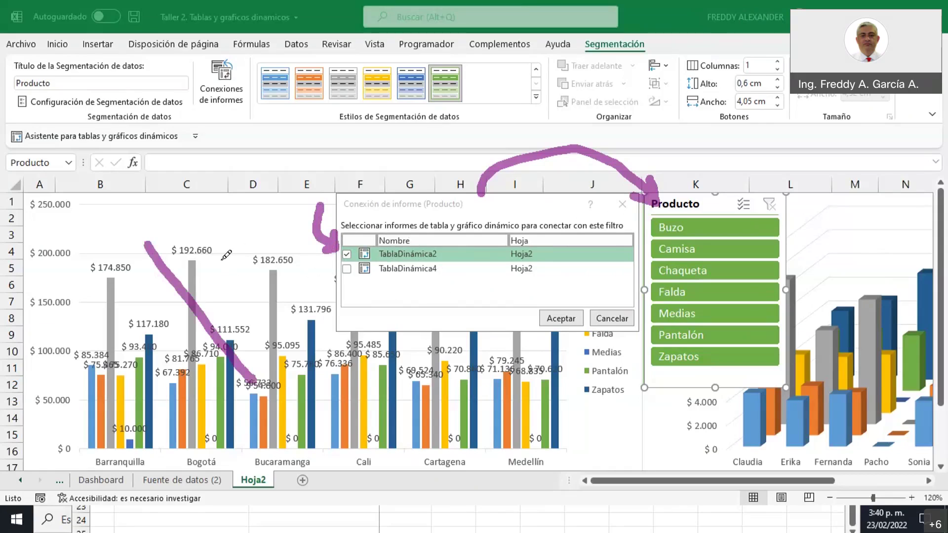
{"action": "left_click_drag", "start_coordinate": [221, 257], "coordinate": [167, 434]}
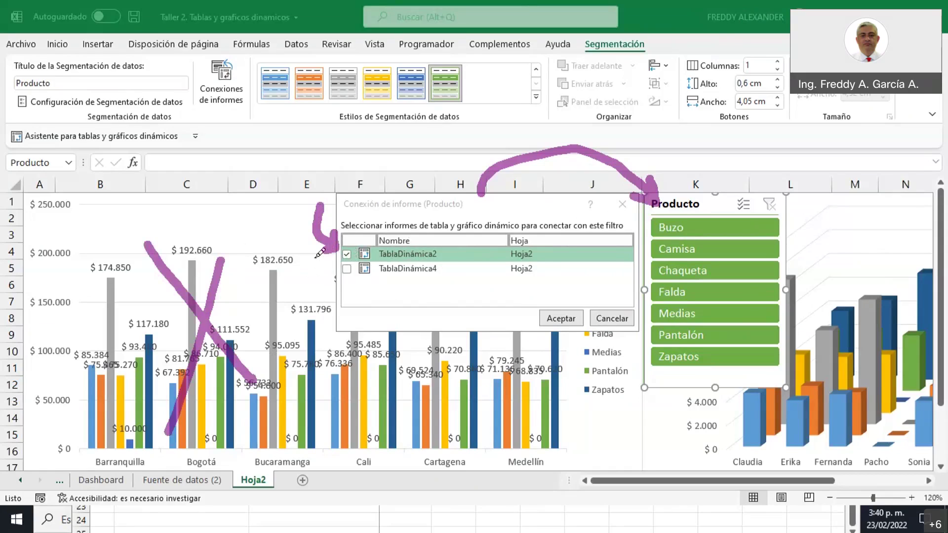
{"action": "mouse_move", "coordinate": [271, 272]}
{"action": "left_mouse_down"}
{"action": "mouse_move", "coordinate": [157, 213]}
{"action": "mouse_move", "coordinate": [256, 442]}
{"action": "mouse_move", "coordinate": [296, 304]}
{"action": "left_mouse_up"}
{"action": "mouse_move", "coordinate": [230, 260]}
{"action": "left_mouse_down"}
{"action": "mouse_move", "coordinate": [247, 299]}
{"action": "mouse_move", "coordinate": [278, 325]}
{"action": "left_mouse_up"}
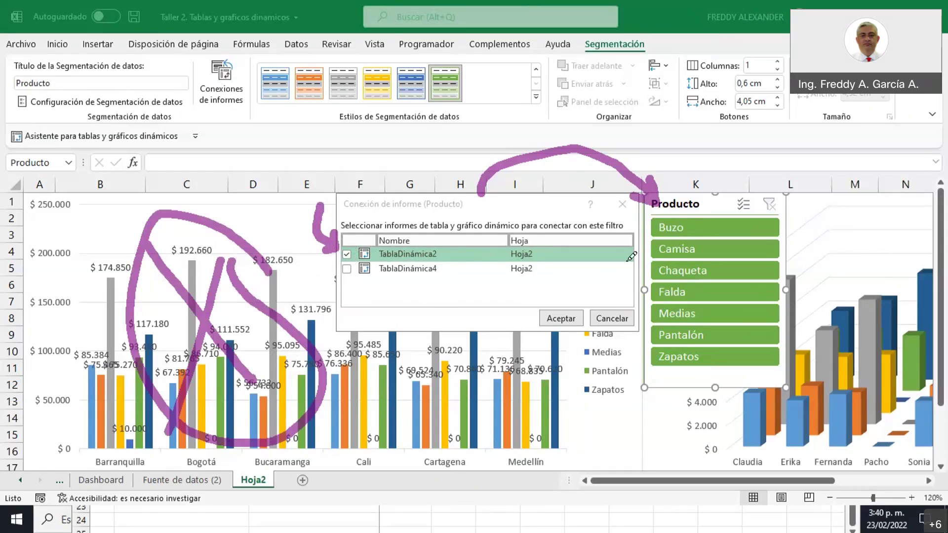
{"action": "left_click_drag", "start_coordinate": [376, 281], "coordinate": [439, 275]}
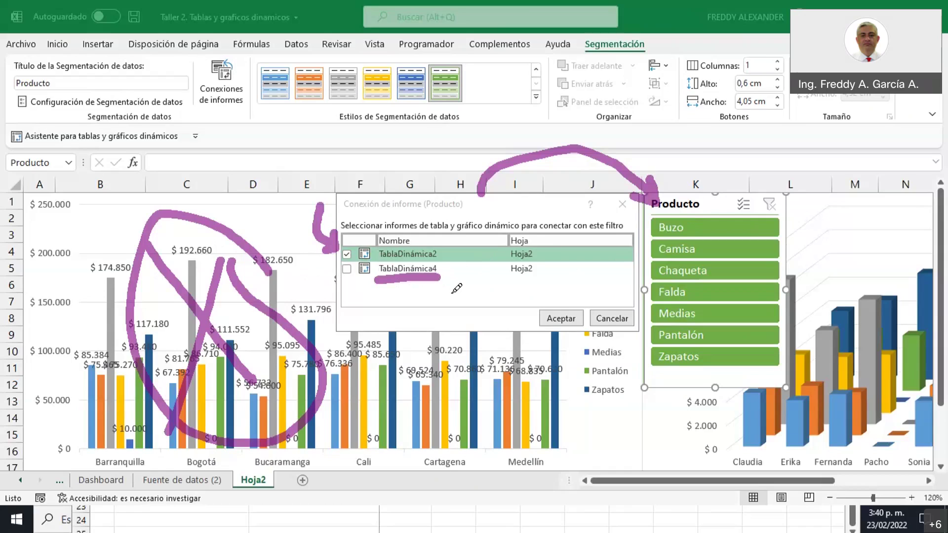
{"action": "left_click_drag", "start_coordinate": [829, 238], "coordinate": [900, 349]}
{"action": "left_click_drag", "start_coordinate": [876, 242], "coordinate": [858, 340]}
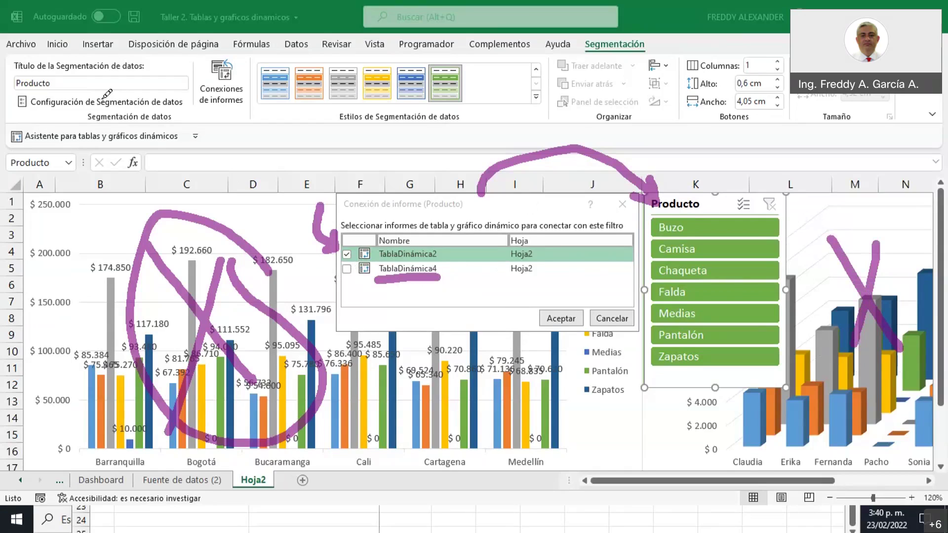
{"action": "key", "text": "Escape"}
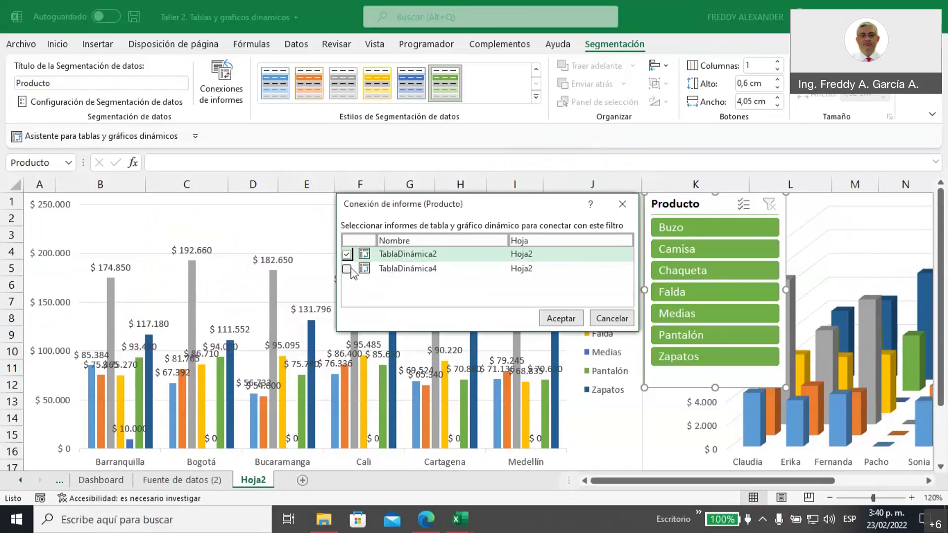
- Connect the Producto slicer to TablaDinámica4 as well and accept the report connections
{"action": "left_click", "coordinate": [347, 269]}
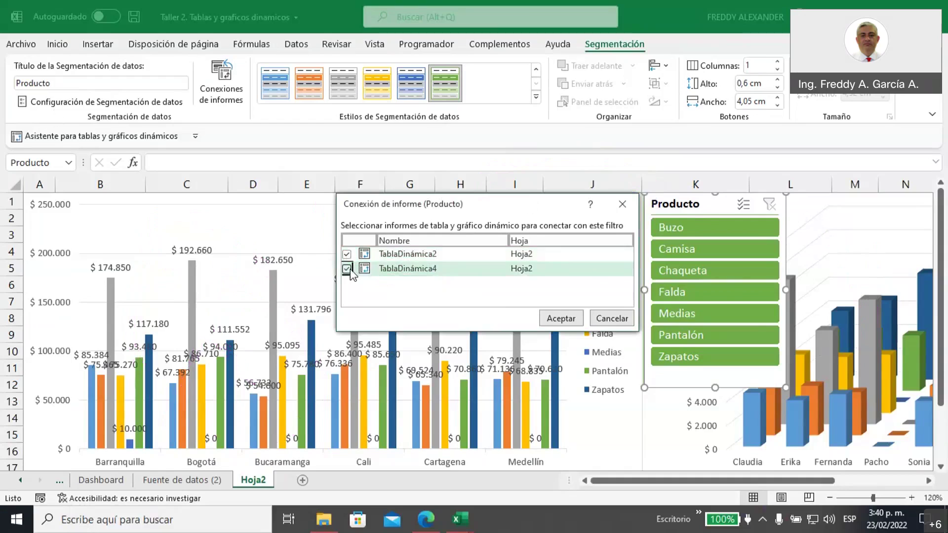
{"action": "left_click", "coordinate": [560, 318]}
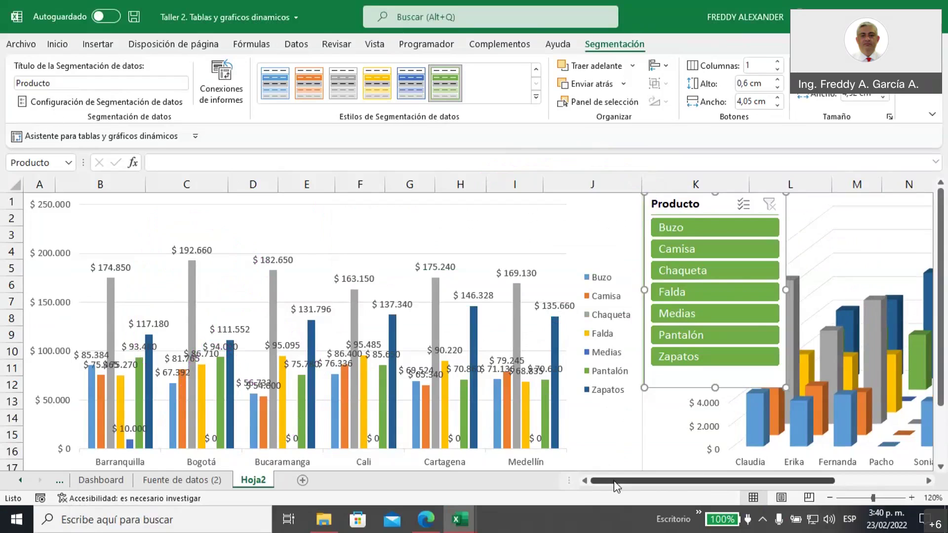
- Try to resize the vendor chart's plot area so it clears the Producto slicer, and undo the change
{"action": "left_click", "coordinate": [830, 498]}
{"action": "left_click", "coordinate": [831, 498]}
{"action": "left_click", "coordinate": [830, 498]}
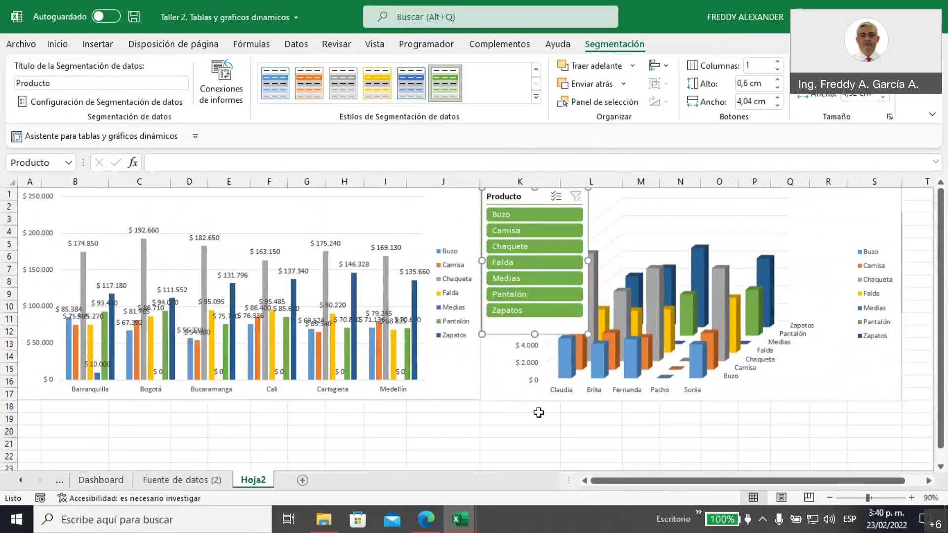
{"action": "left_click", "coordinate": [478, 359]}
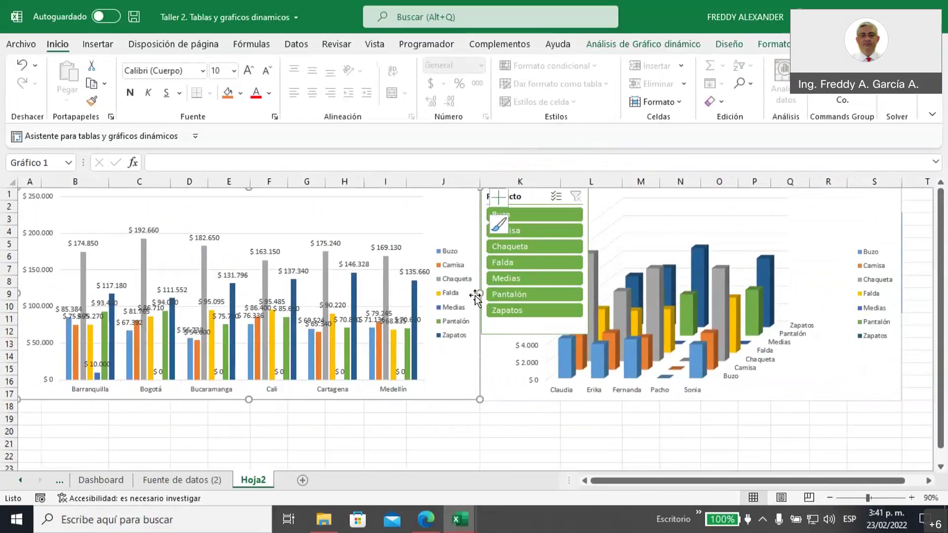
{"action": "left_click_drag", "start_coordinate": [479, 293], "coordinate": [585, 288]}
{"action": "left_click", "coordinate": [506, 361]}
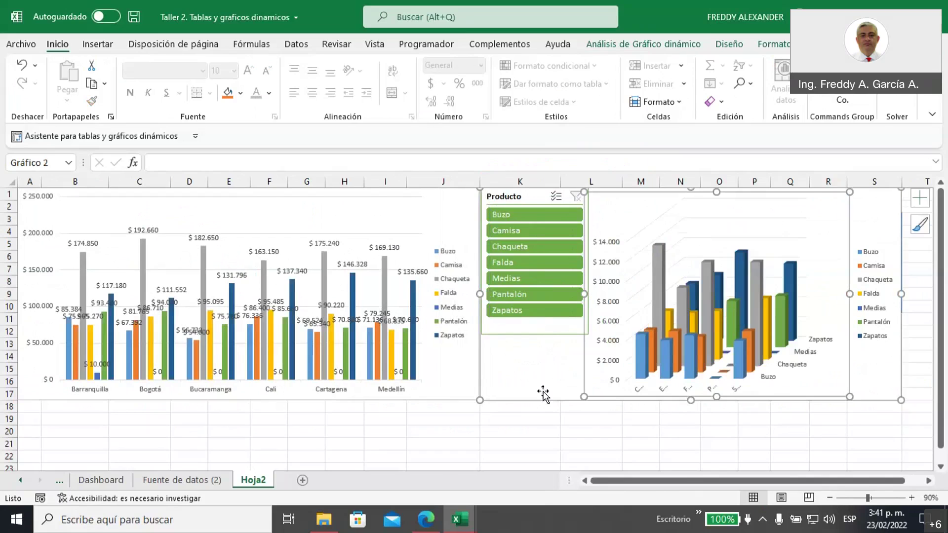
{"action": "key", "text": "ctrl+z"}
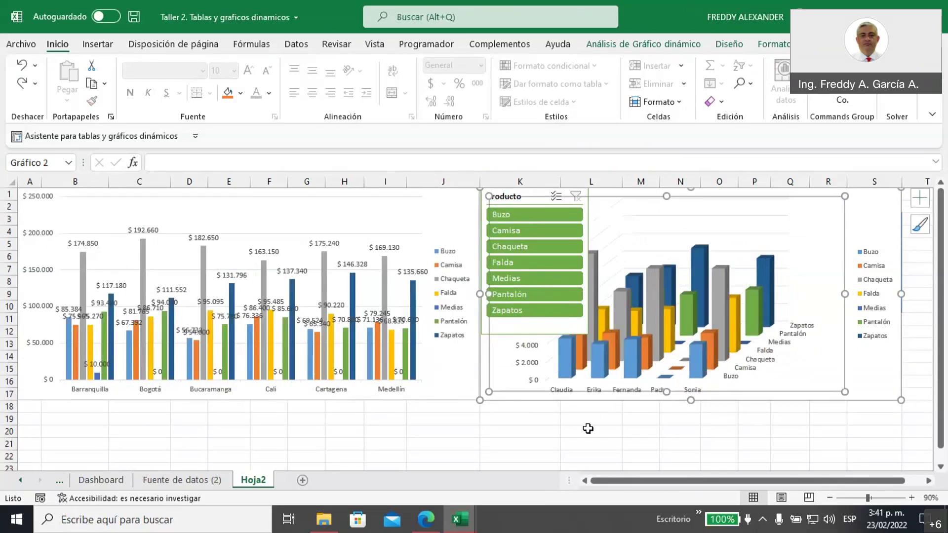
- Move and narrow the vendor chart so it starts at column L, just beside the Producto slicer
{"action": "left_click", "coordinate": [815, 293]}
{"action": "left_click_drag", "start_coordinate": [815, 293], "coordinate": [801, 294]}
{"action": "left_click_drag", "start_coordinate": [786, 204], "coordinate": [893, 204]}
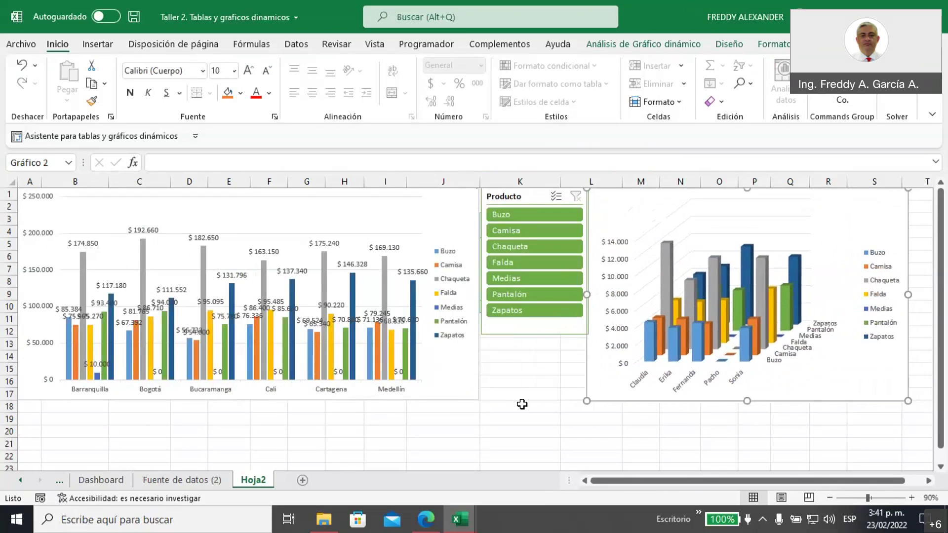
- Extend the Producto slicer down to row 17 to match the height of the city chart
{"action": "left_click", "coordinate": [522, 403]}
{"action": "left_click", "coordinate": [526, 330]}
{"action": "left_click_drag", "start_coordinate": [533, 343], "coordinate": [538, 398]}
{"action": "left_click", "coordinate": [473, 448]}
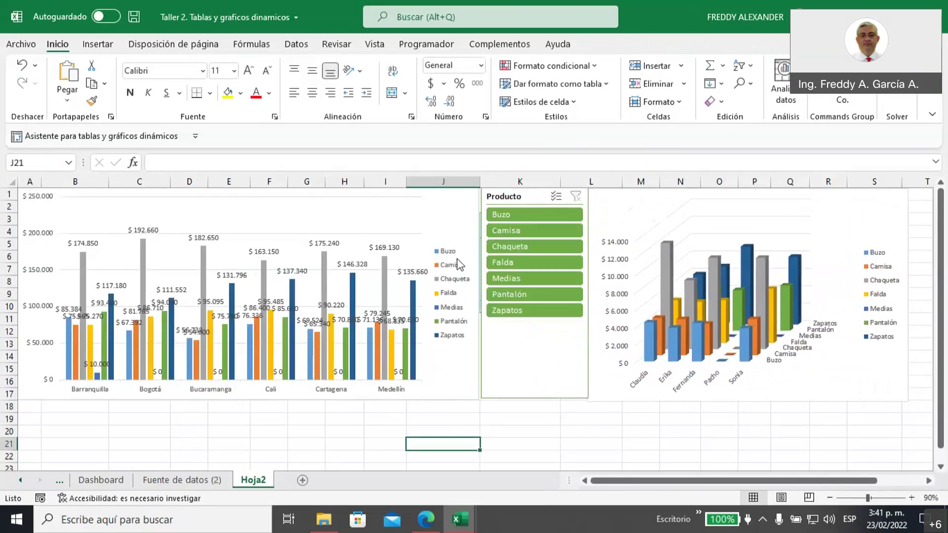
- Widen the city chart slightly so its edge meets the Producto slicer
{"action": "left_click", "coordinate": [452, 214]}
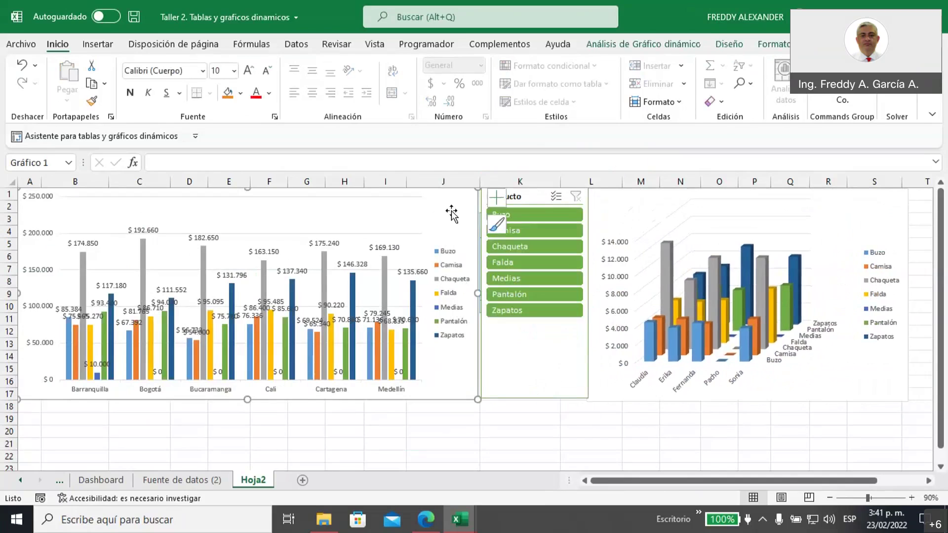
{"action": "left_click", "coordinate": [536, 434]}
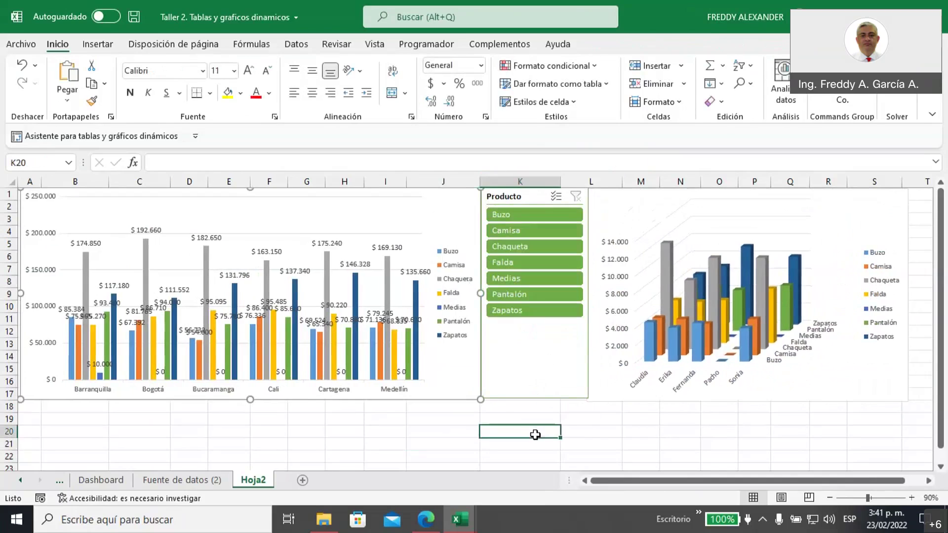
{"action": "left_click", "coordinate": [605, 390]}
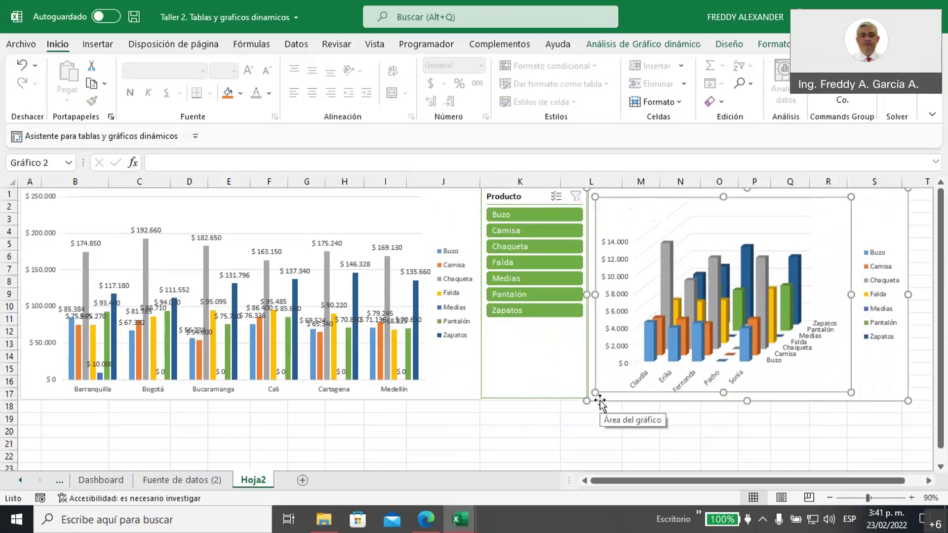
{"action": "left_click", "coordinate": [588, 426]}
- Align the Producto slicer's lower edge with the bottom of the city chart
{"action": "left_click", "coordinate": [536, 385]}
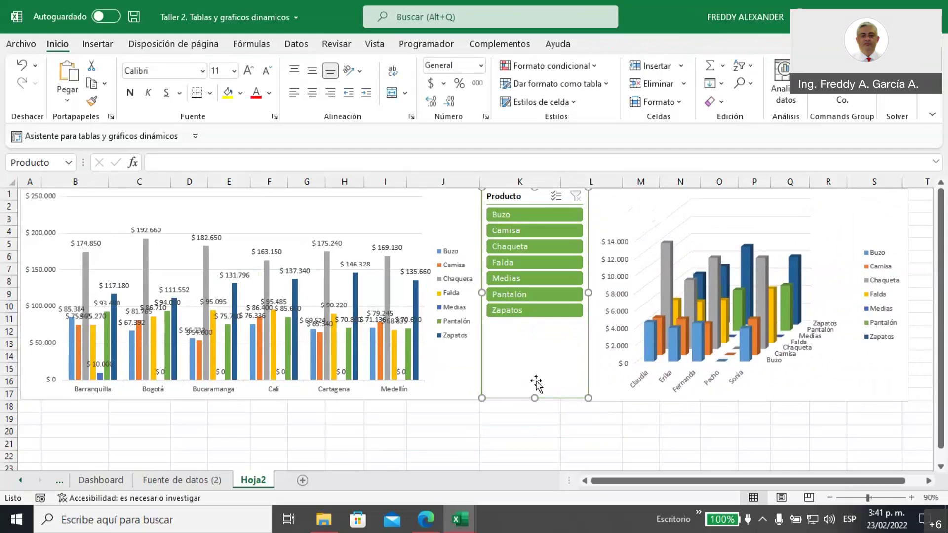
{"action": "left_click_drag", "start_coordinate": [538, 398], "coordinate": [537, 399]}
{"action": "left_click", "coordinate": [526, 417]}
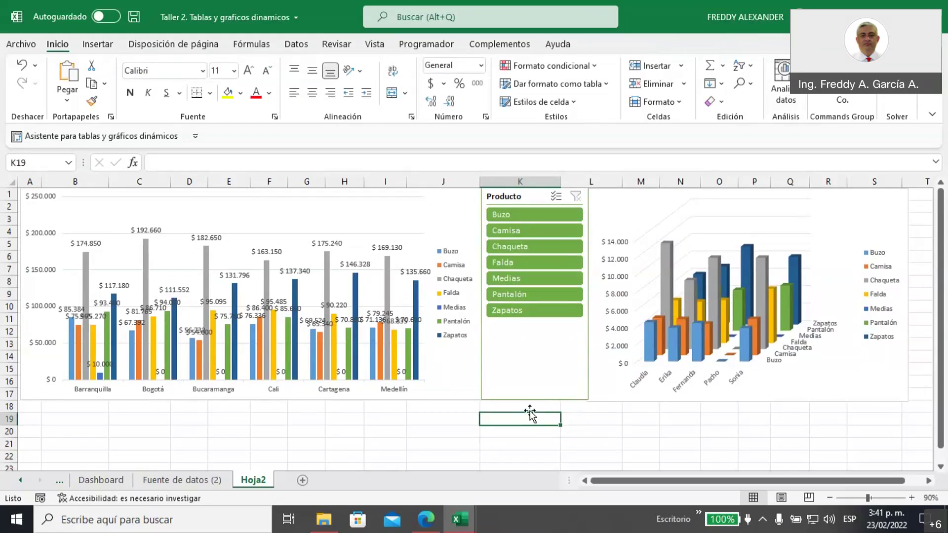
- Filter both charts to Buzo with the Producto slicer
{"action": "left_click", "coordinate": [502, 214]}
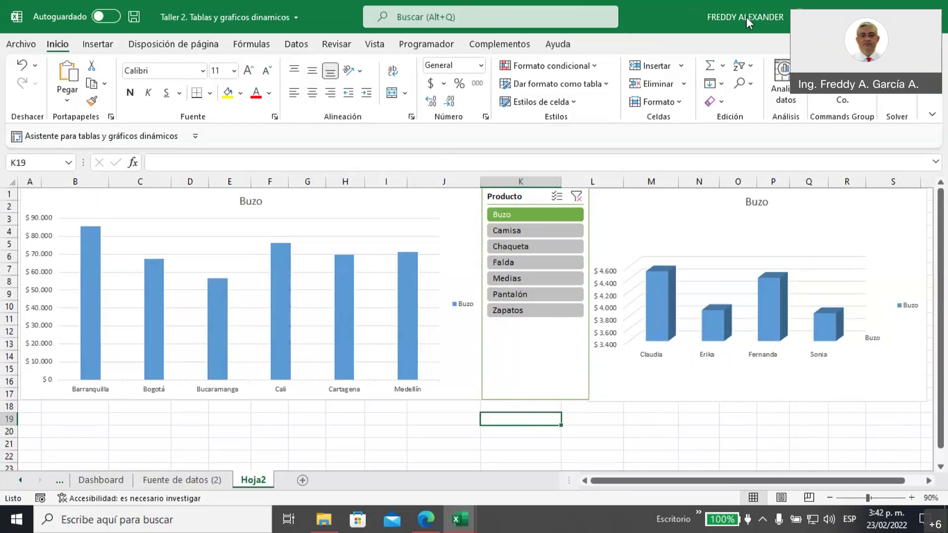
{"action": "left_click_drag", "start_coordinate": [493, 229], "coordinate": [585, 226]}
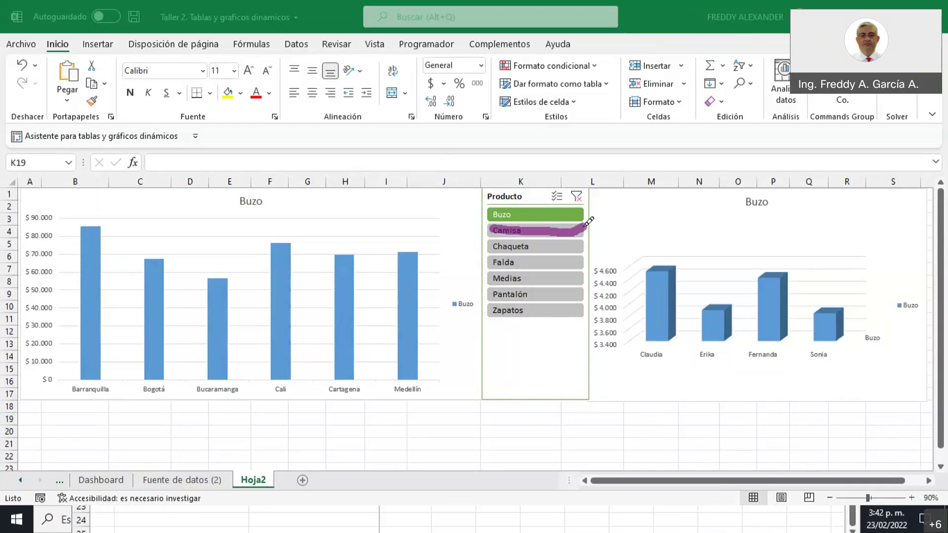
{"action": "mouse_move", "coordinate": [589, 188]}
{"action": "left_mouse_down"}
{"action": "mouse_move", "coordinate": [577, 174]}
{"action": "mouse_move", "coordinate": [565, 213]}
{"action": "mouse_move", "coordinate": [589, 207]}
{"action": "mouse_move", "coordinate": [586, 176]}
{"action": "left_mouse_up"}
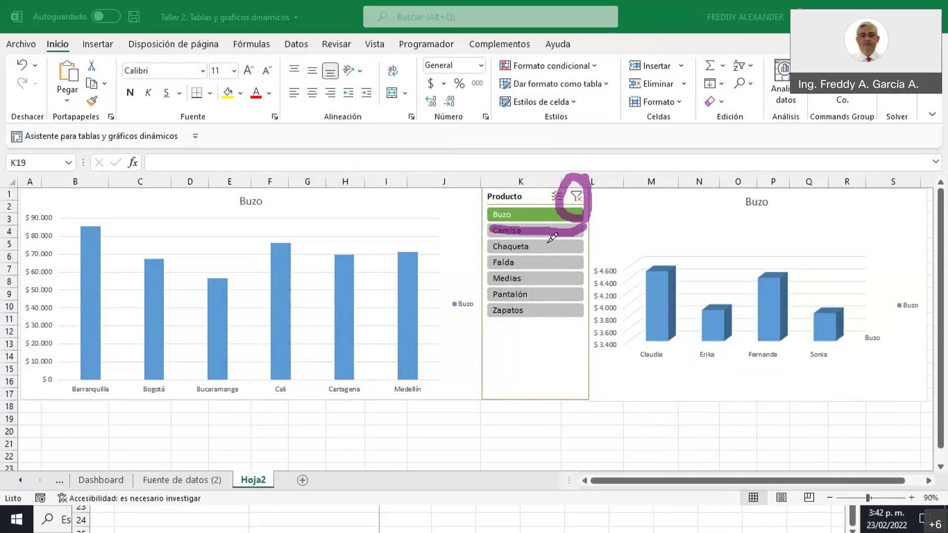
{"action": "mouse_move", "coordinate": [557, 347]}
{"action": "left_mouse_down"}
{"action": "mouse_move", "coordinate": [566, 367]}
{"action": "mouse_move", "coordinate": [653, 388]}
{"action": "mouse_move", "coordinate": [693, 368]}
{"action": "mouse_move", "coordinate": [690, 401]}
{"action": "left_mouse_up"}
{"action": "left_click", "coordinate": [655, 370]}
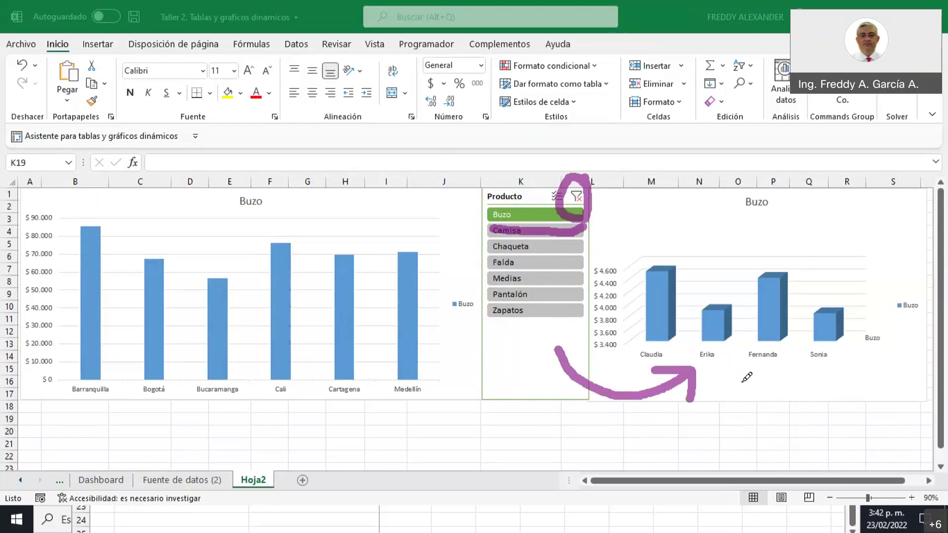
{"action": "mouse_move", "coordinate": [505, 345]}
{"action": "left_mouse_down"}
{"action": "mouse_move", "coordinate": [502, 385]}
{"action": "mouse_move", "coordinate": [376, 400]}
{"action": "mouse_move", "coordinate": [367, 425]}
{"action": "mouse_move", "coordinate": [383, 400]}
{"action": "mouse_move", "coordinate": [398, 408]}
{"action": "left_mouse_up"}
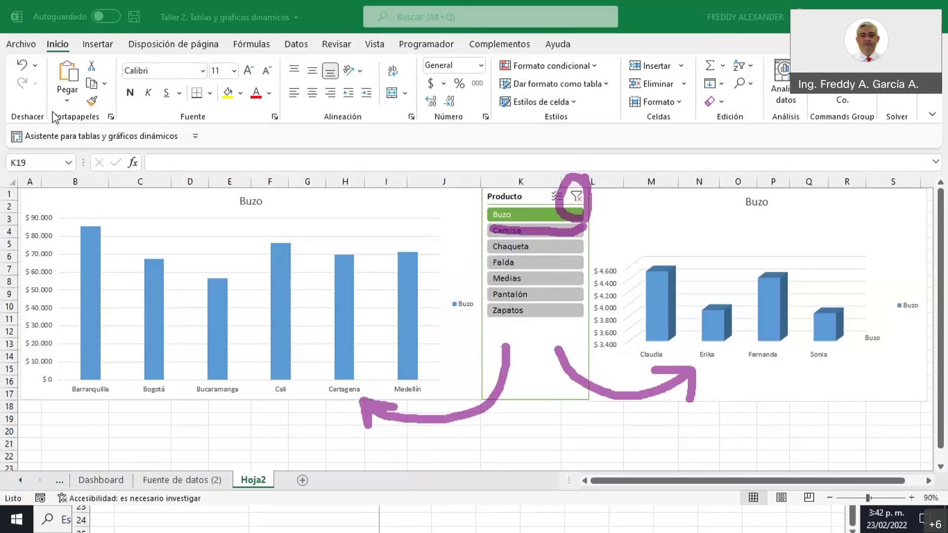
{"action": "key", "text": "Escape"}
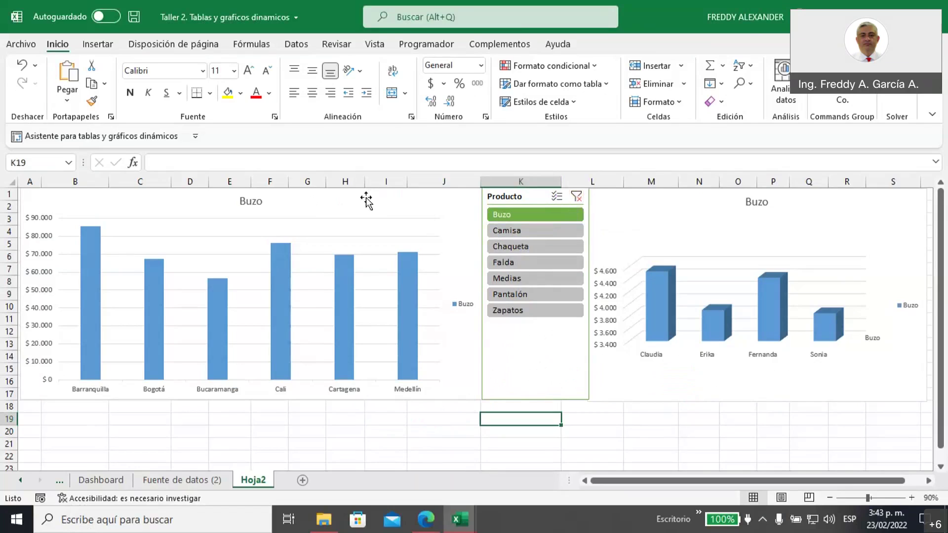
- Move the city chart below its pivot table and examine the product filter list of the PRODUCTOS field
{"action": "mouse_move", "coordinate": [365, 197]}
{"action": "left_mouse_down"}
{"action": "mouse_move", "coordinate": [374, 308]}
{"action": "mouse_move", "coordinate": [372, 327]}
{"action": "mouse_move", "coordinate": [362, 326]}
{"action": "left_mouse_up"}
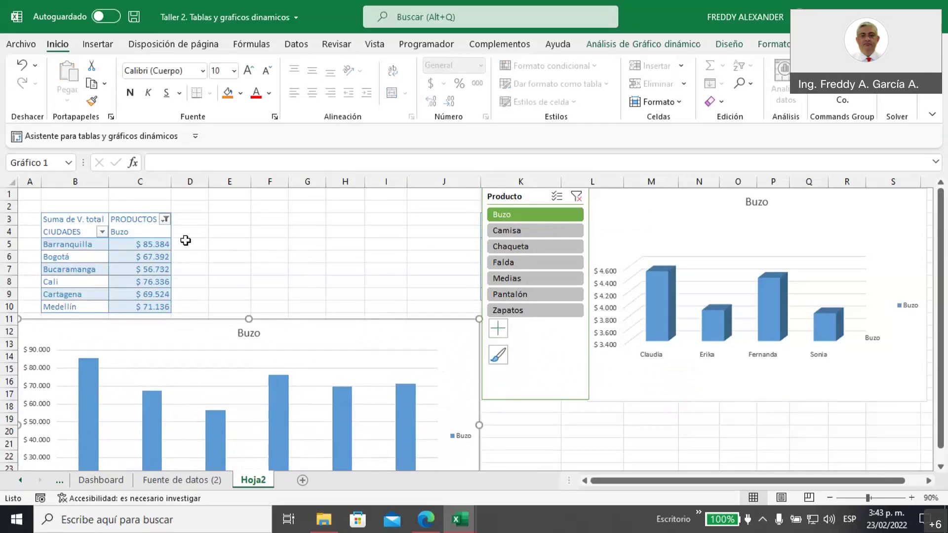
{"action": "left_click", "coordinate": [165, 220]}
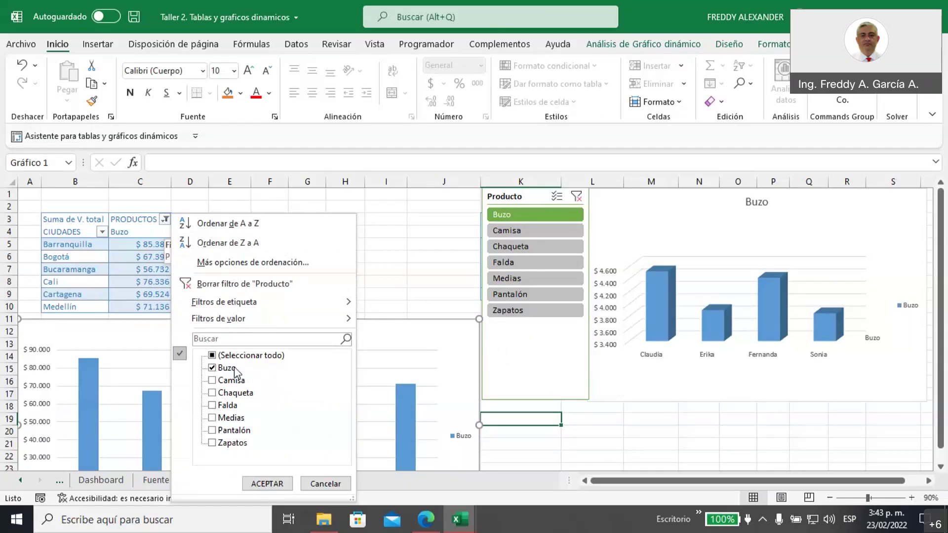
{"action": "left_click", "coordinate": [415, 238]}
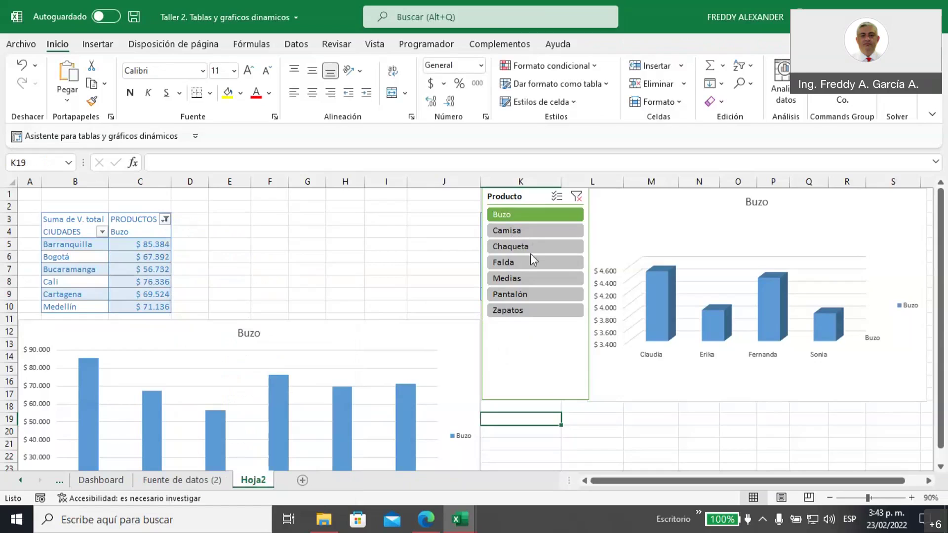
- Filter both charts to Chaqueta with the slicer and move the city chart back up over its pivot table
{"action": "left_click", "coordinate": [526, 247]}
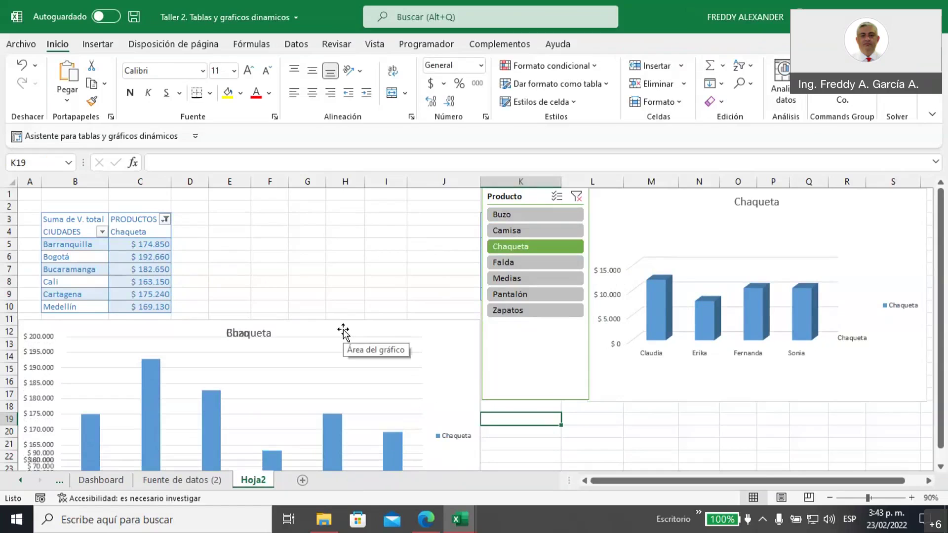
{"action": "left_click_drag", "start_coordinate": [343, 332], "coordinate": [345, 197]}
{"action": "left_click", "coordinate": [528, 429]}
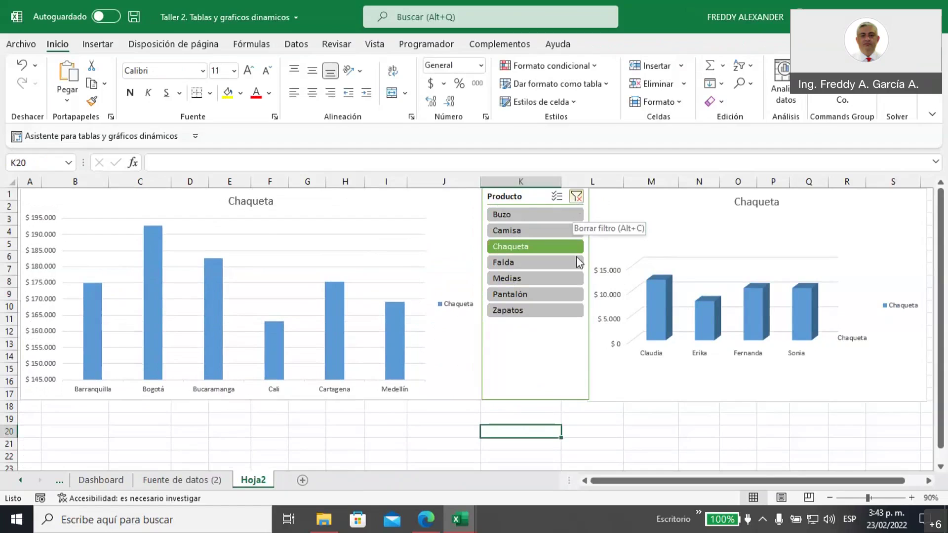
- Shorten the Producto slicer so it ends just below the Zapatos item
{"action": "left_click", "coordinate": [532, 395]}
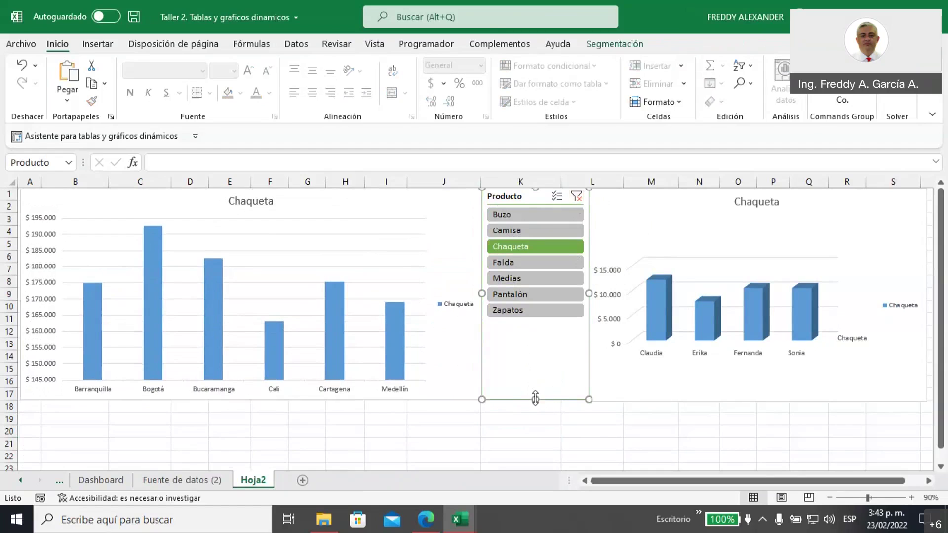
{"action": "left_click_drag", "start_coordinate": [535, 399], "coordinate": [536, 324]}
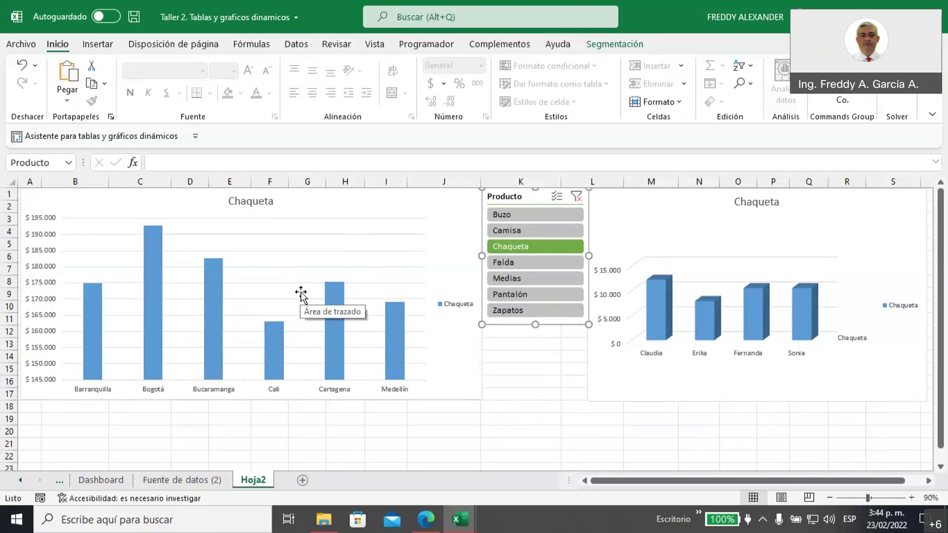
- Apply the chart style Estilo 5 to the city chart
{"action": "left_click", "coordinate": [451, 231]}
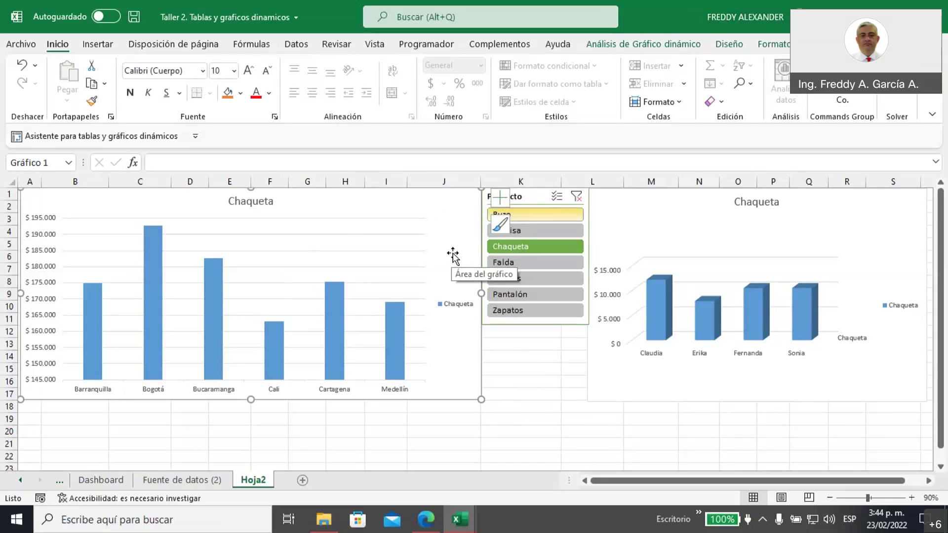
{"action": "left_click", "coordinate": [731, 45]}
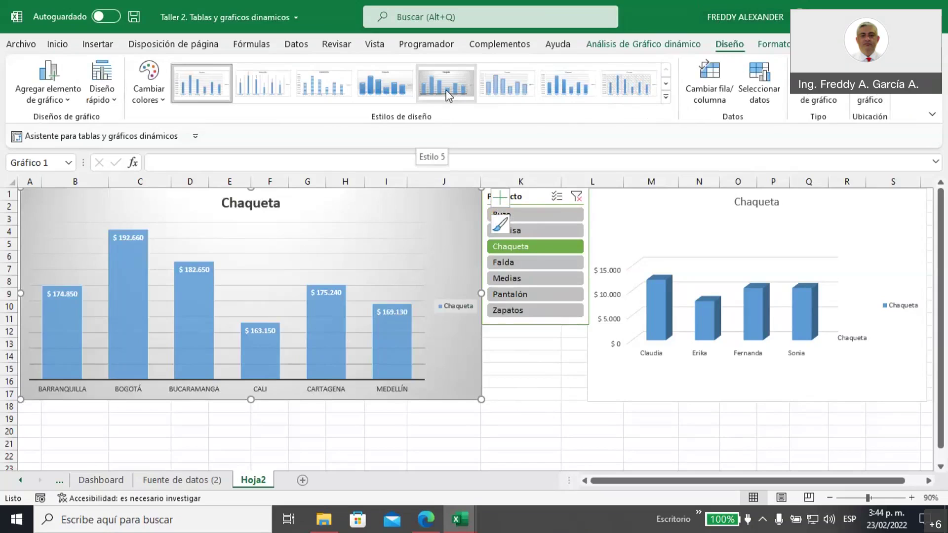
{"action": "left_click", "coordinate": [446, 90]}
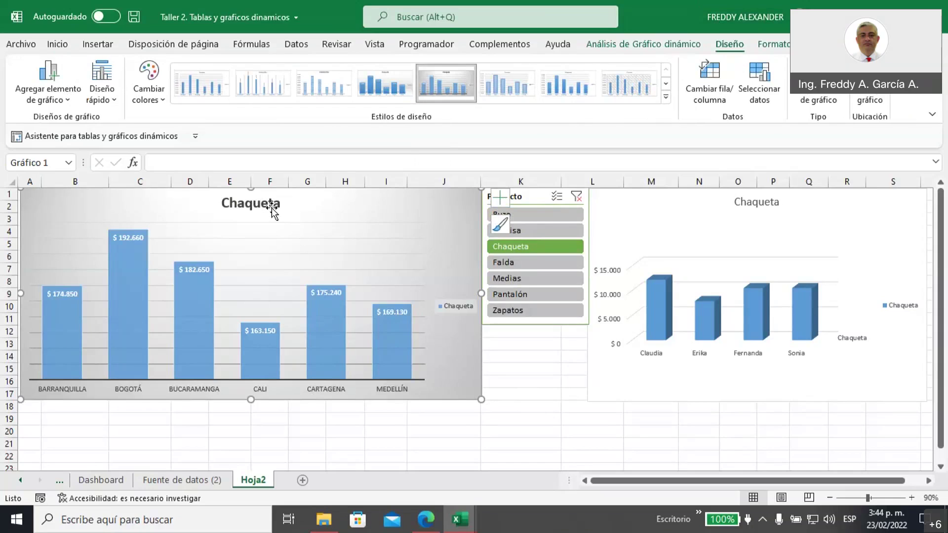
- Select the Producto slicer
{"action": "left_click", "coordinate": [510, 197]}
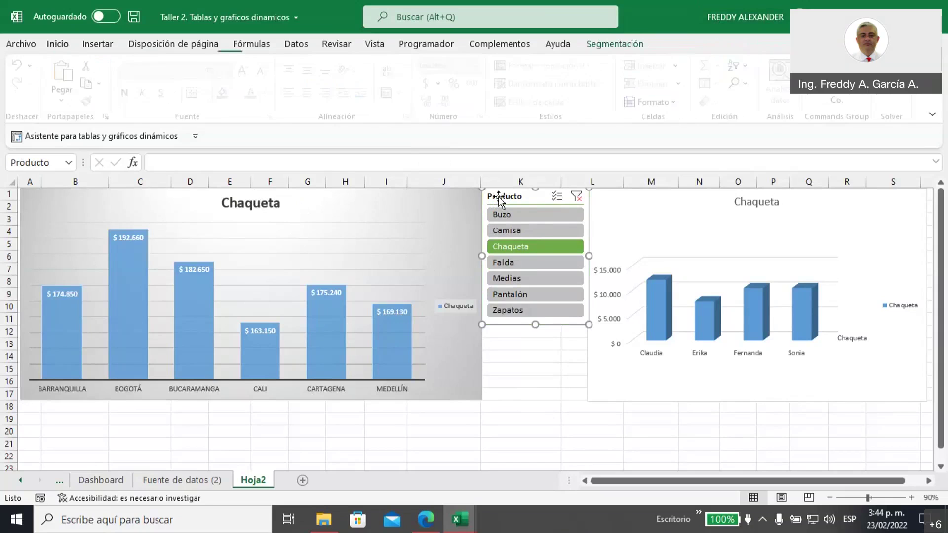
- Clear the filter of the Producto slicer
{"action": "left_click", "coordinate": [459, 203]}
{"action": "left_click", "coordinate": [500, 198]}
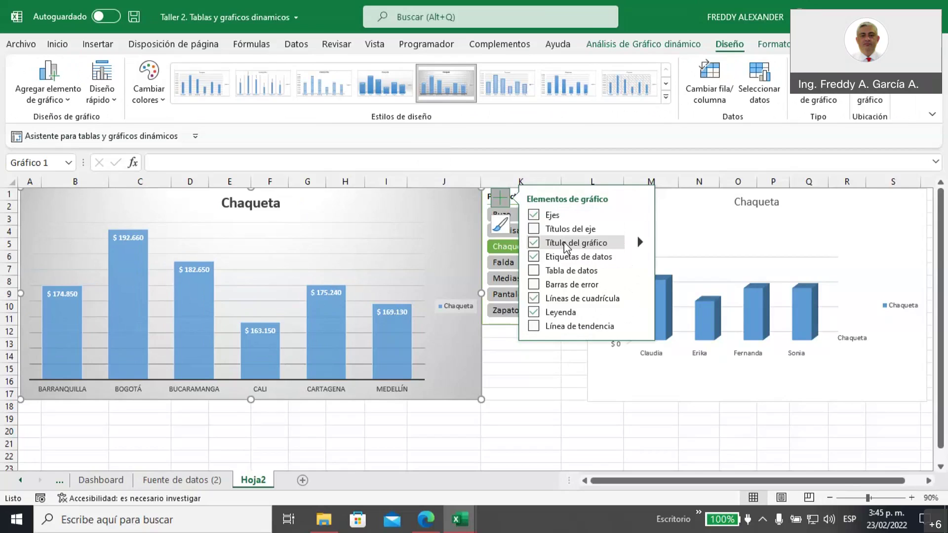
{"action": "left_click", "coordinate": [512, 380]}
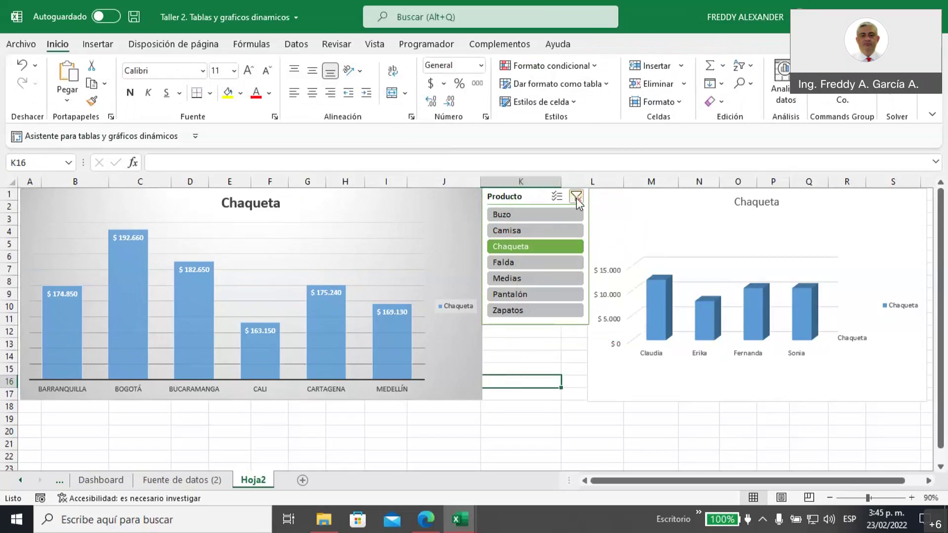
{"action": "left_click", "coordinate": [576, 197]}
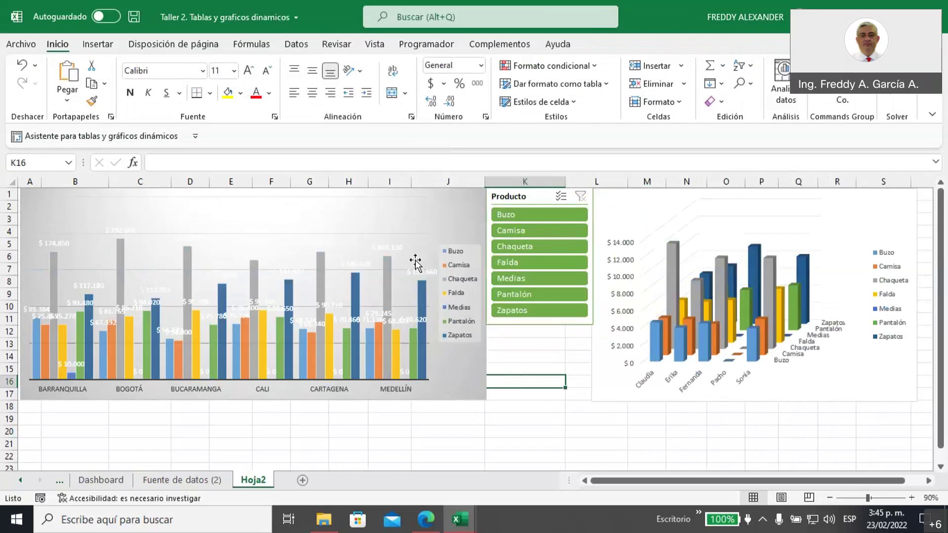
- Add a chart title to the column chart of sales by city
{"action": "left_click", "coordinate": [489, 210]}
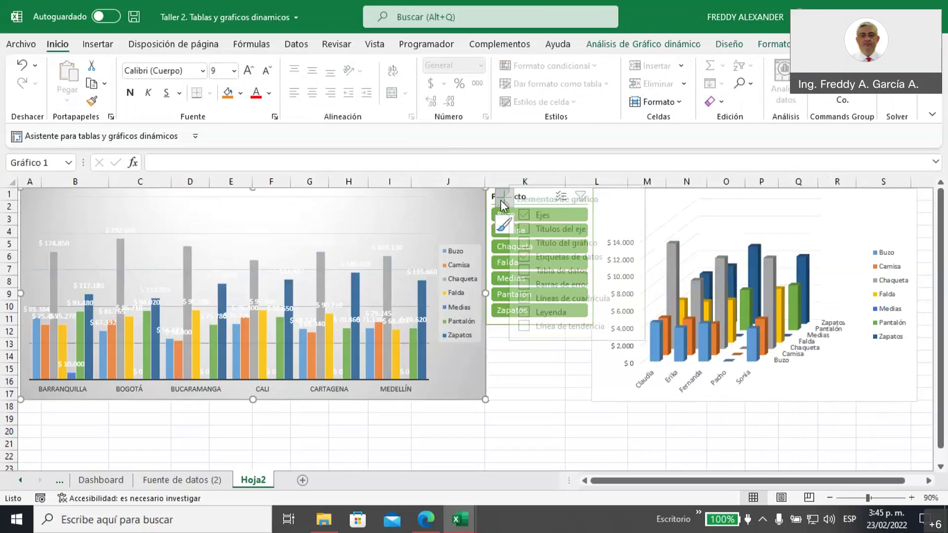
{"action": "left_click", "coordinate": [500, 200]}
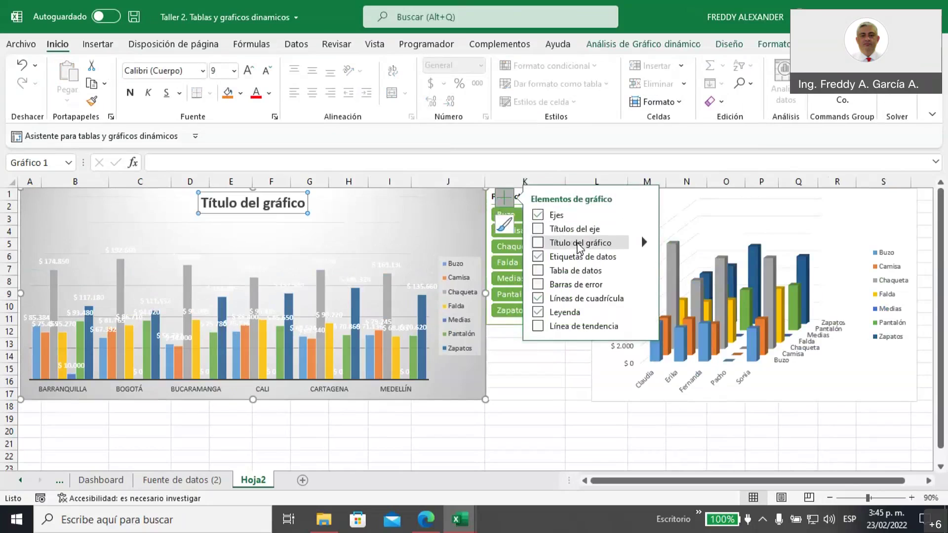
{"action": "left_click", "coordinate": [580, 243]}
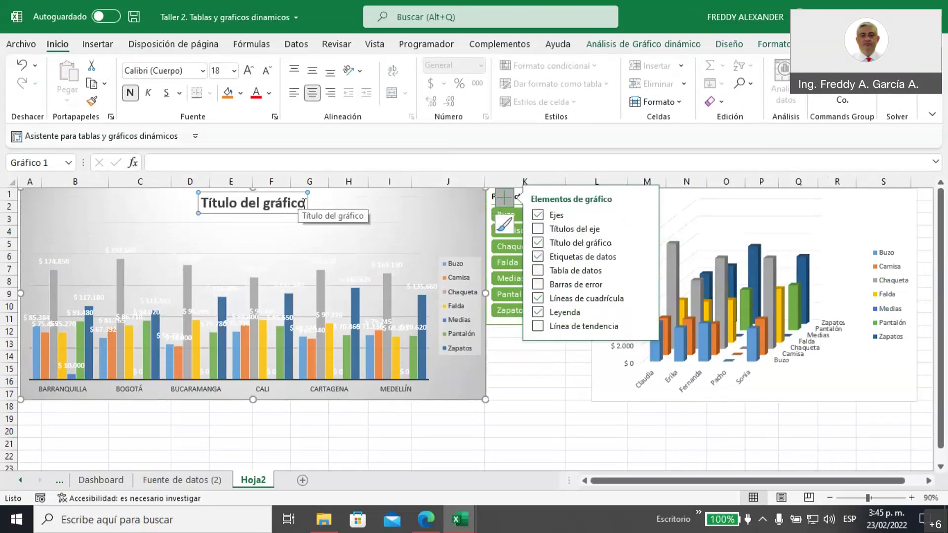
- Replace the placeholder title of the city chart with VENTAS TOTALES POR CIUDAD
{"action": "left_click_drag", "start_coordinate": [306, 203], "coordinate": [198, 204]}
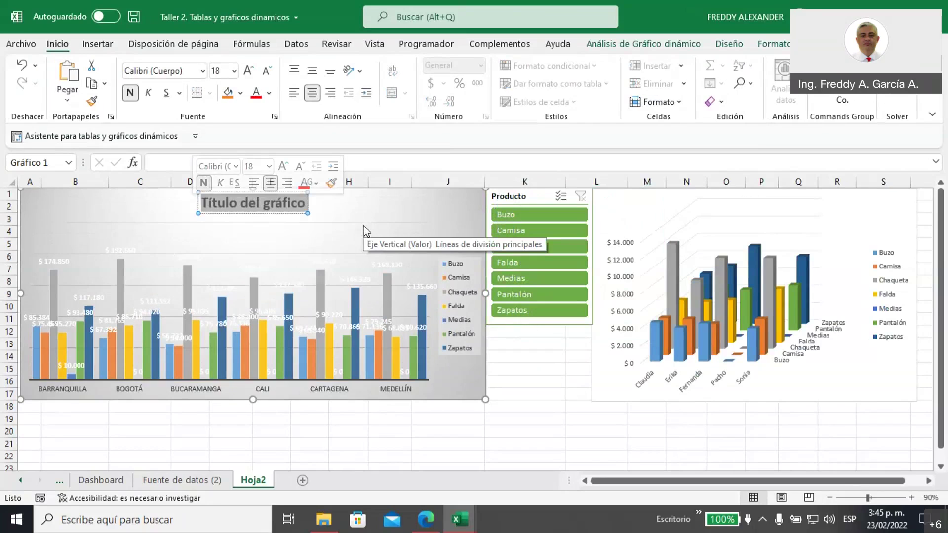
{"action": "type", "text": "VENTAS"}
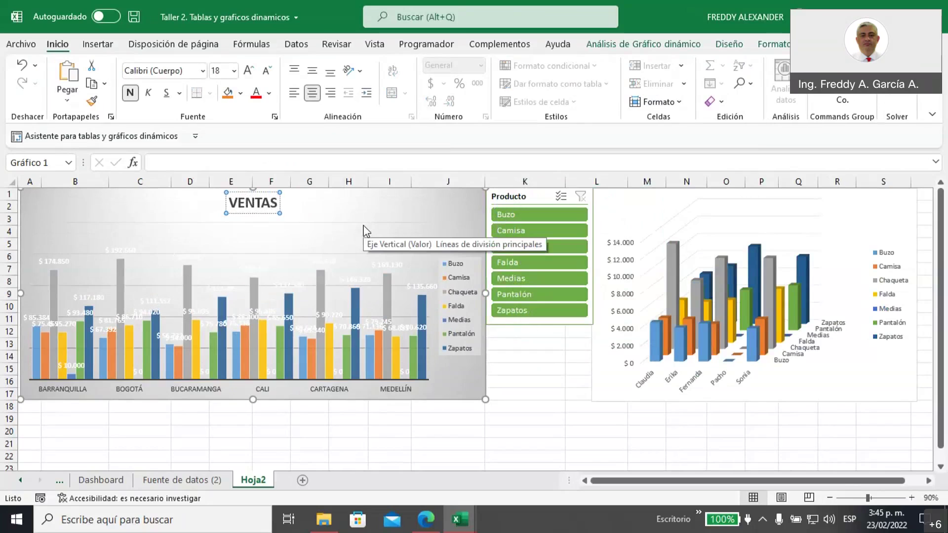
{"action": "type", "text": " POR CU"}
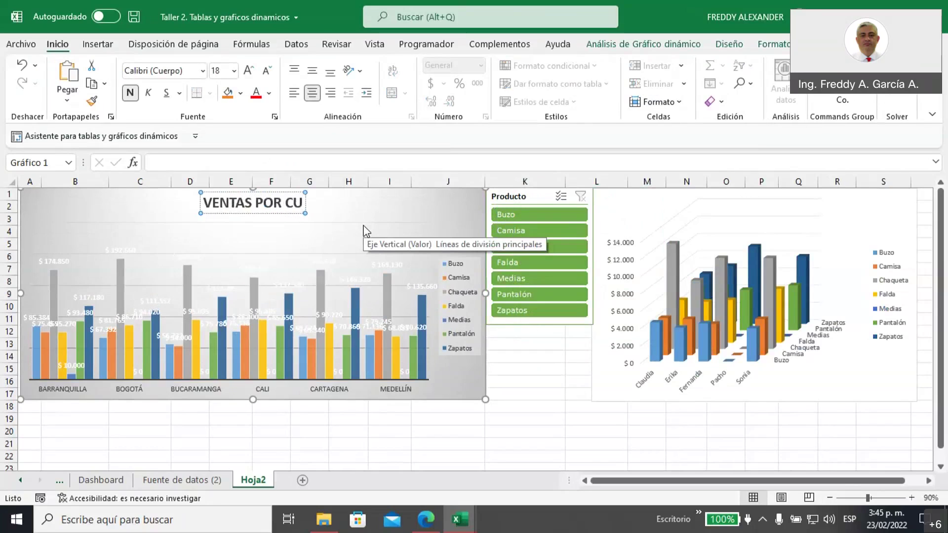
{"action": "key", "text": "BackSpace"}
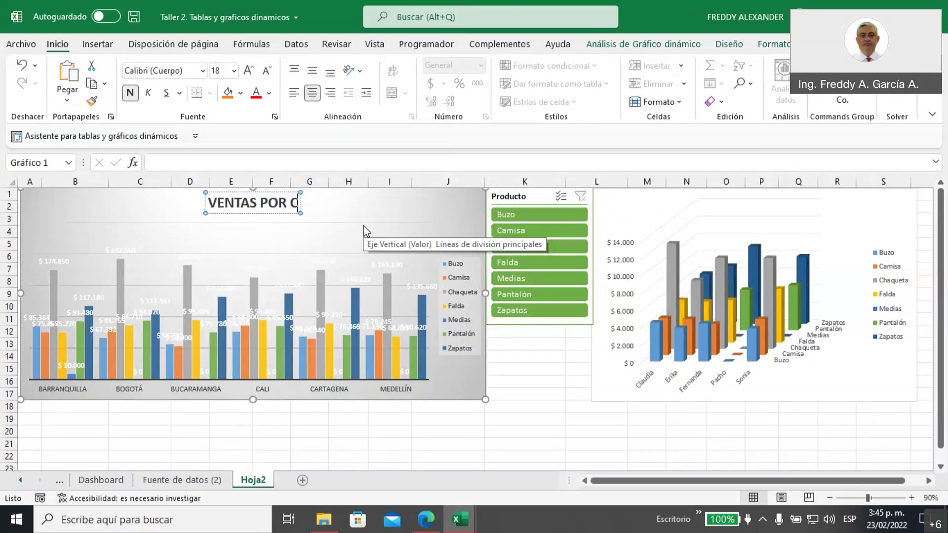
{"action": "key", "text": "BackSpace"}
{"action": "key", "text": "BackSpace"}
{"action": "key", "text": "BackSpace"}
{"action": "key", "text": "BackSpace"}
{"action": "key", "text": "BackSpace"}
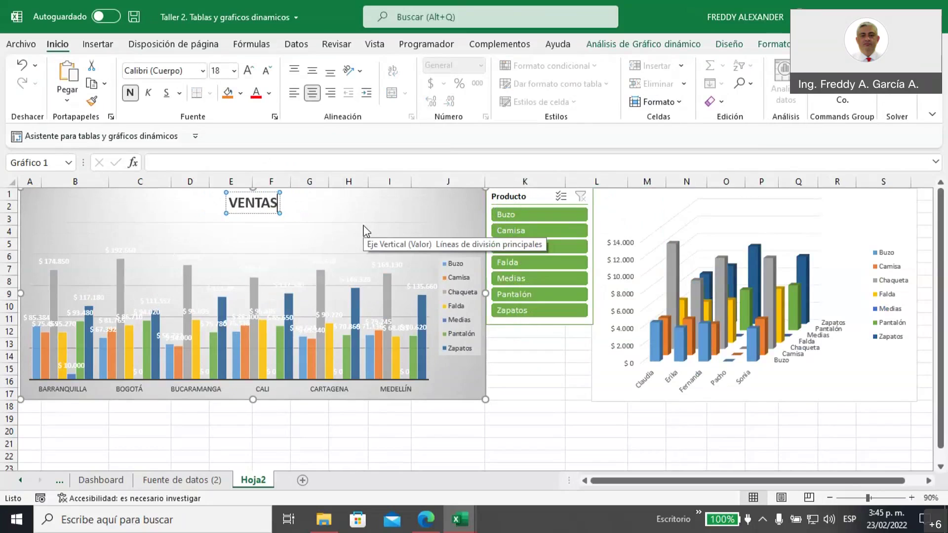
{"action": "type", "text": "TOTALES PO"}
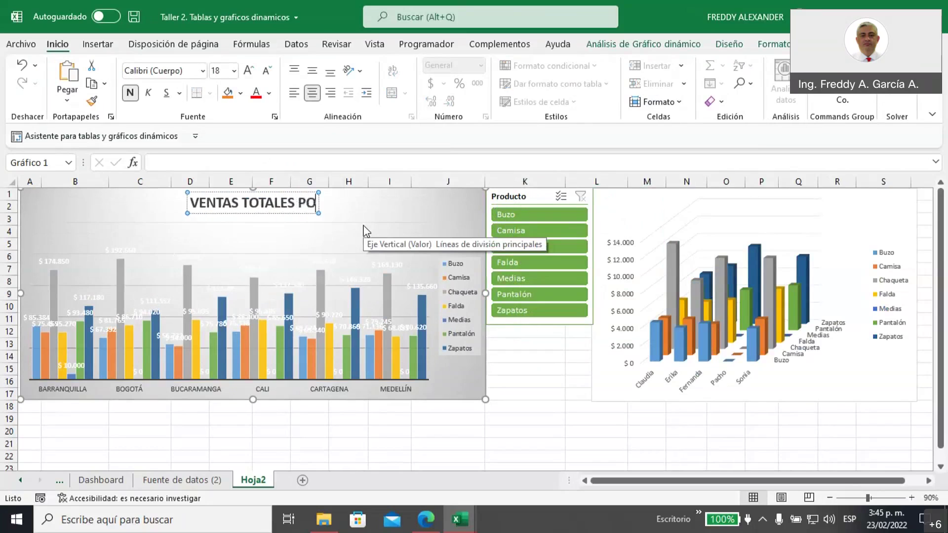
{"action": "type", "text": "R CIUDAD"}
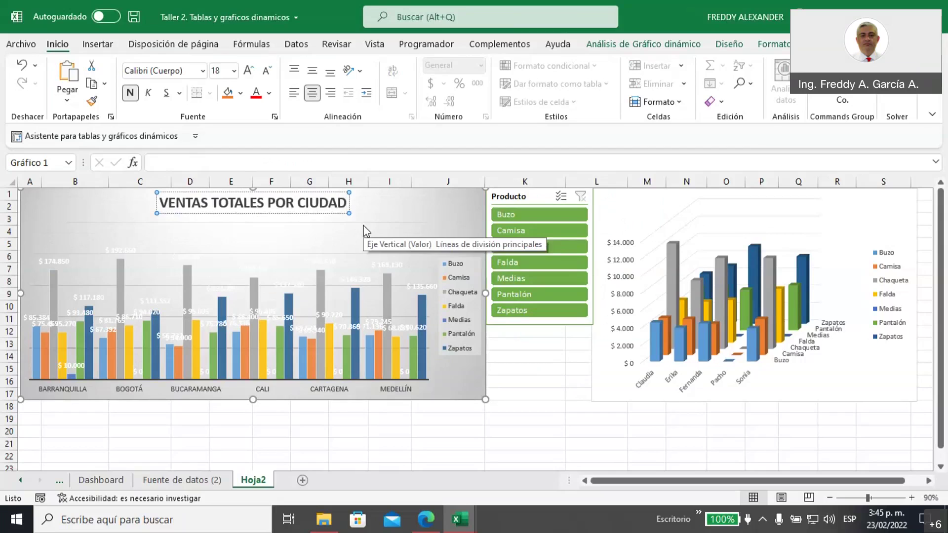
{"action": "left_click", "coordinate": [536, 381]}
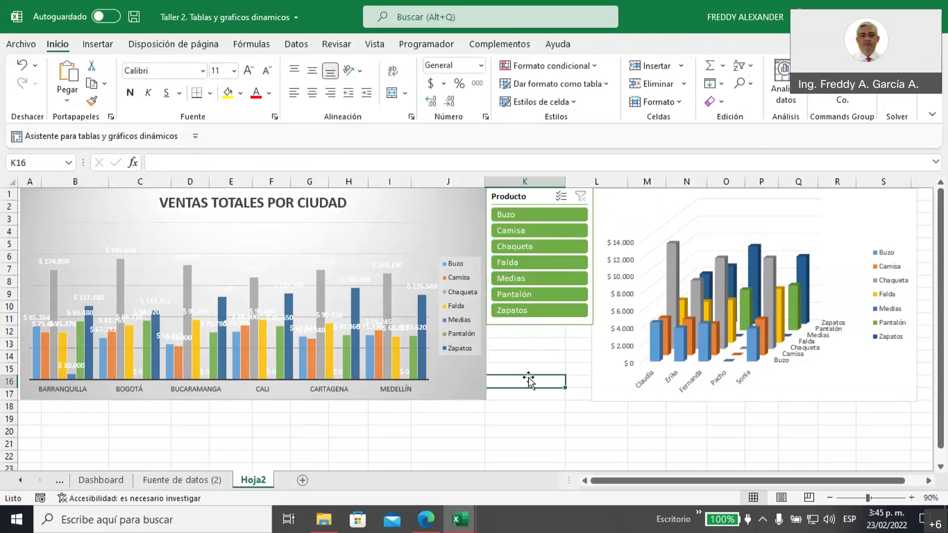
{"action": "left_click", "coordinate": [441, 381]}
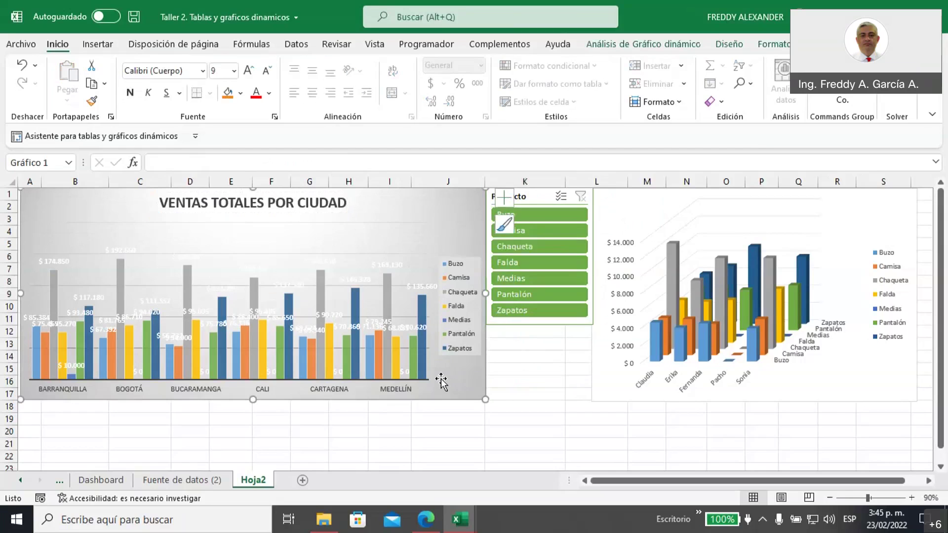
{"action": "left_click", "coordinate": [662, 49]}
{"action": "left_click", "coordinate": [730, 45]}
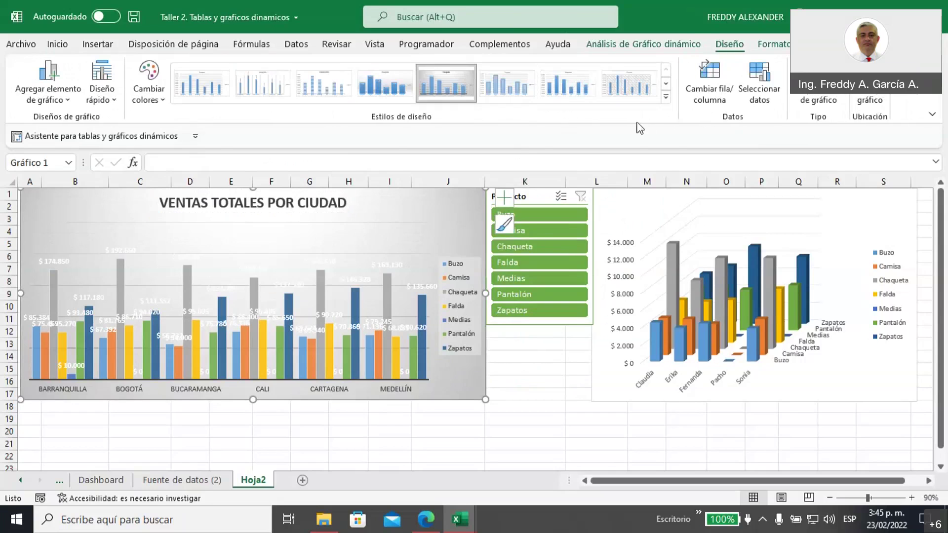
{"action": "left_click", "coordinate": [667, 99]}
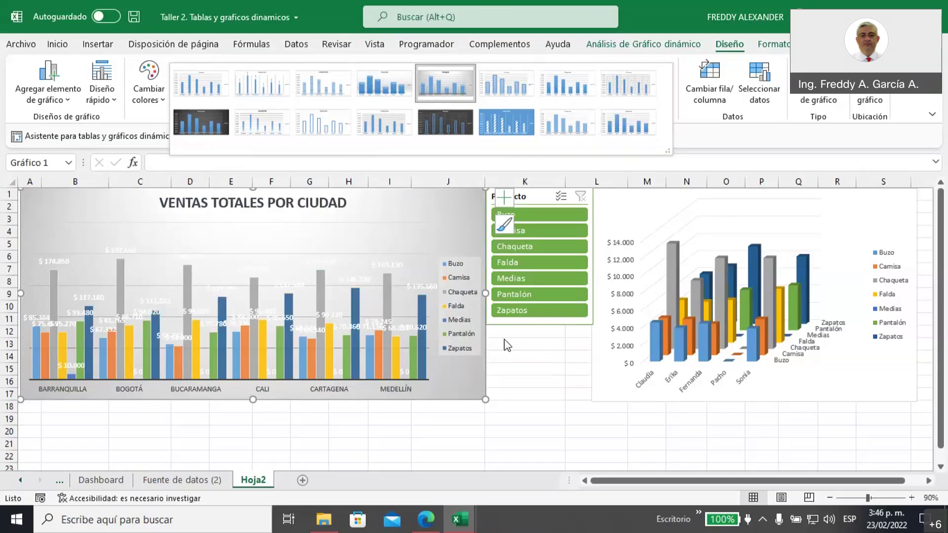
{"action": "left_click", "coordinate": [450, 217]}
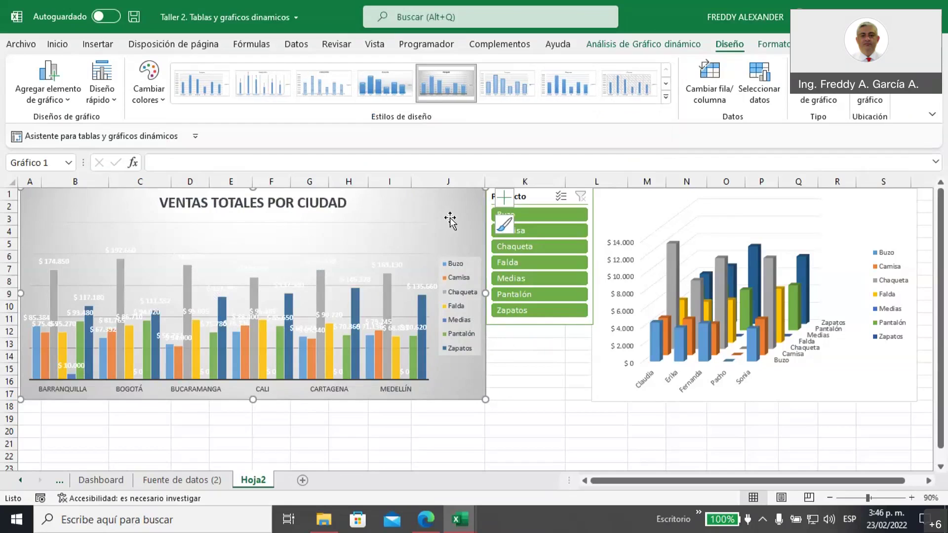
{"action": "right_click", "coordinate": [450, 218]}
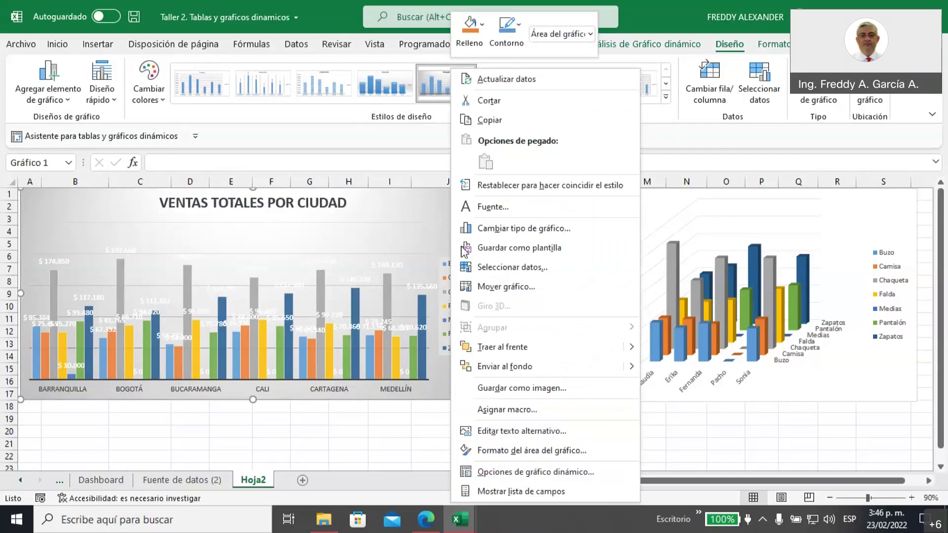
{"action": "left_click", "coordinate": [544, 475]}
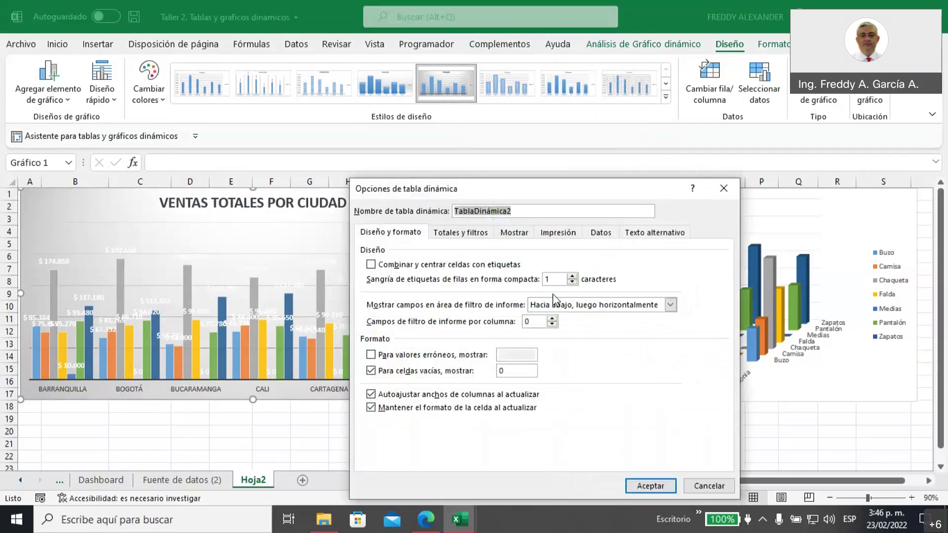
{"action": "key", "text": "Escape"}
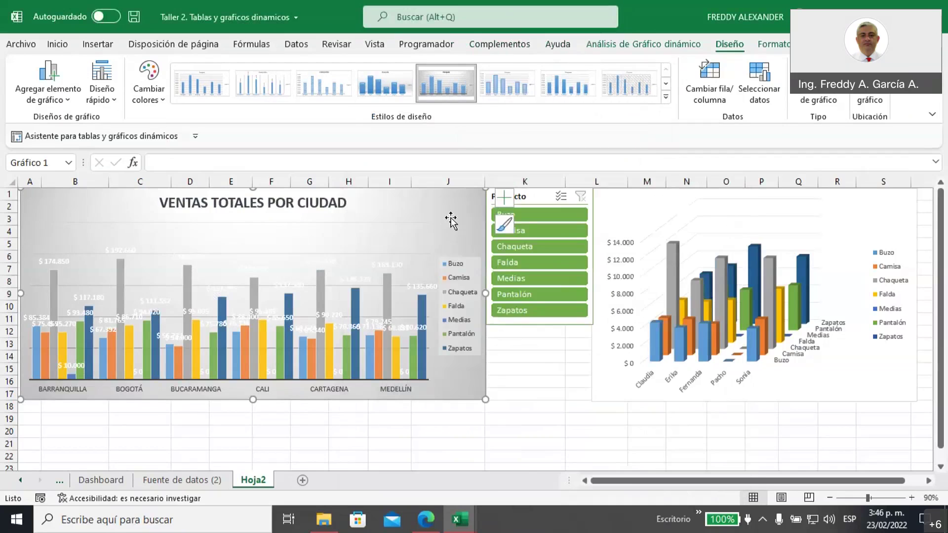
- Fill the chart area of the VENTAS TOTALES POR CIUDAD chart with a dark green preset radial gradient
{"action": "right_click", "coordinate": [454, 215]}
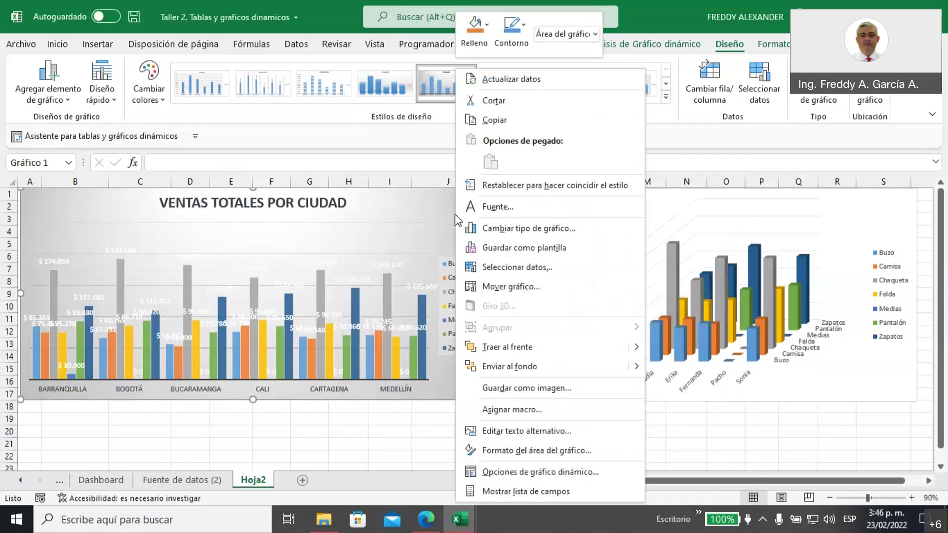
{"action": "left_click", "coordinate": [523, 450]}
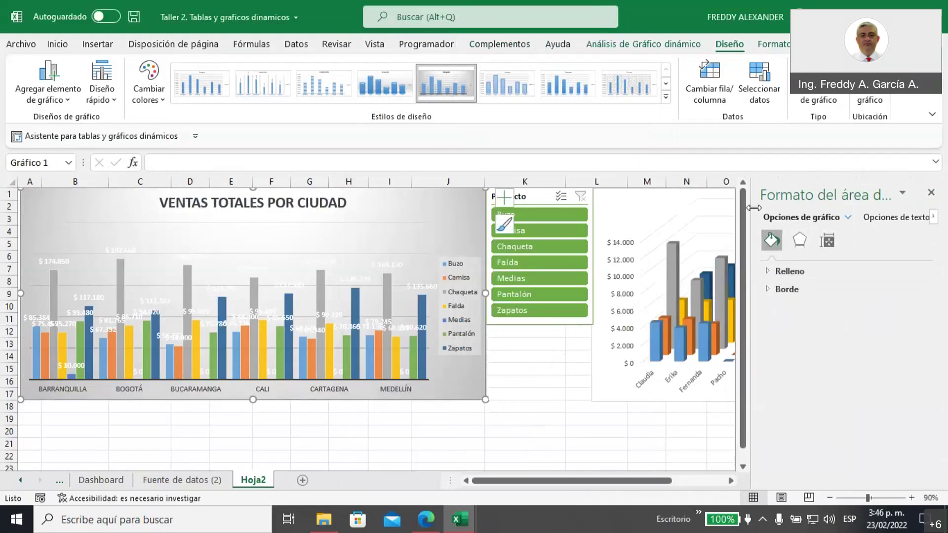
{"action": "left_click_drag", "start_coordinate": [754, 208], "coordinate": [603, 213]}
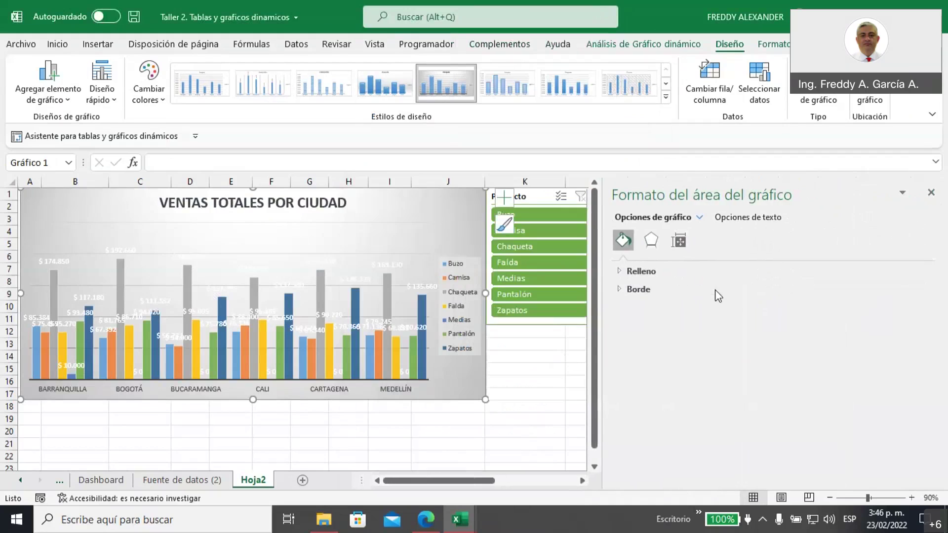
{"action": "left_click", "coordinate": [620, 271]}
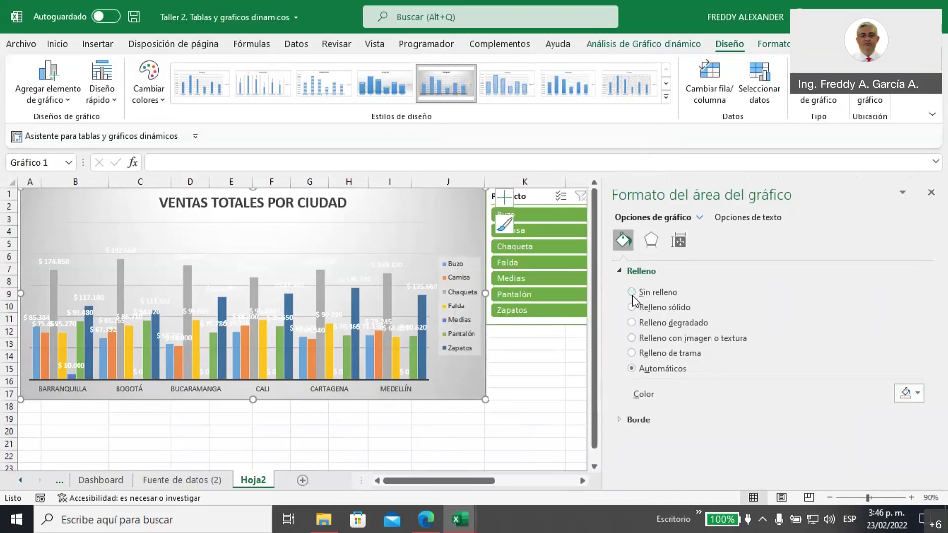
{"action": "left_click", "coordinate": [633, 322]}
{"action": "left_click", "coordinate": [918, 393]}
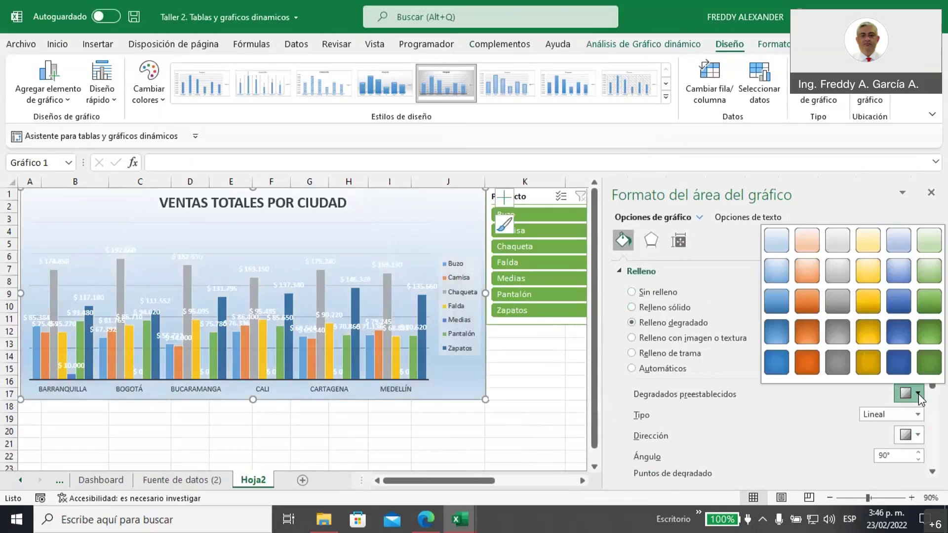
{"action": "left_click", "coordinate": [930, 332]}
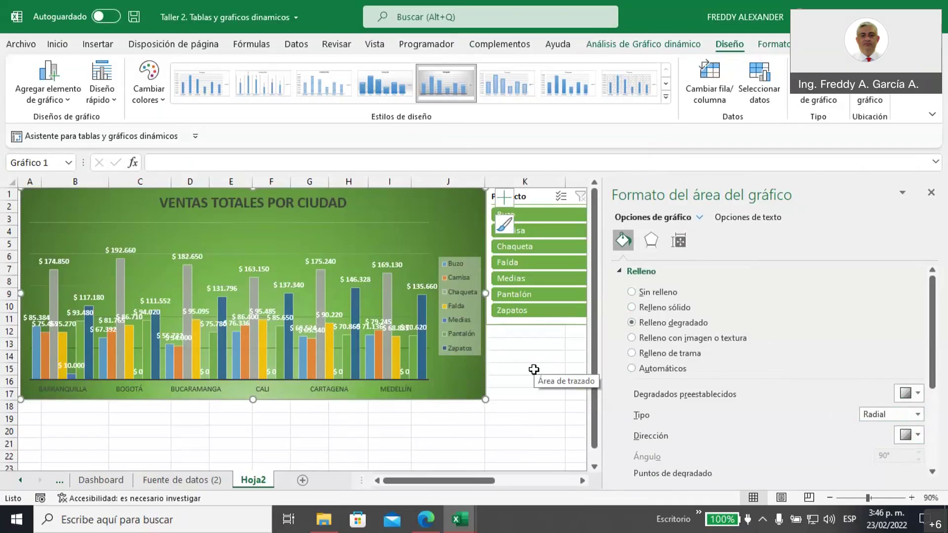
{"action": "left_click", "coordinate": [930, 192]}
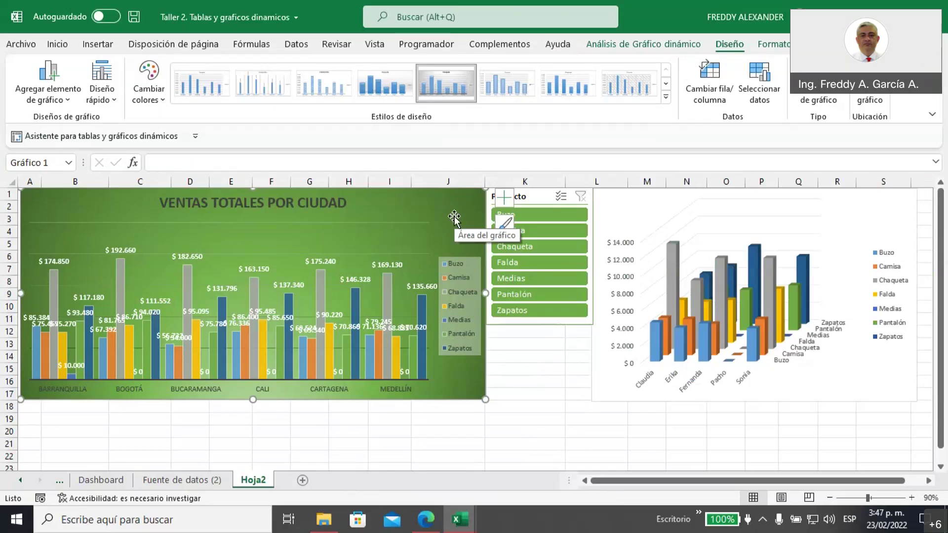
{"action": "left_click", "coordinate": [543, 359]}
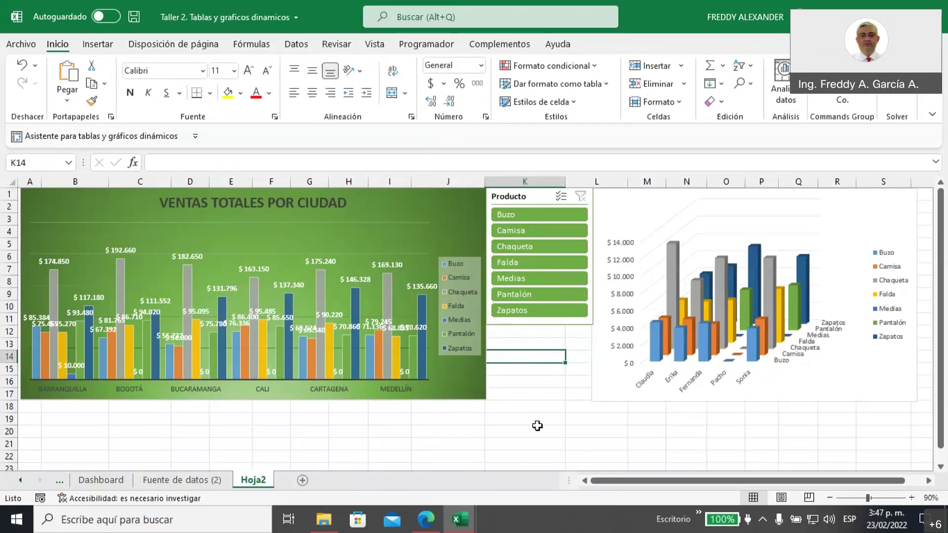
{"action": "left_click", "coordinate": [262, 431]}
{"action": "left_click_drag", "start_coordinate": [262, 431], "coordinate": [617, 458]}
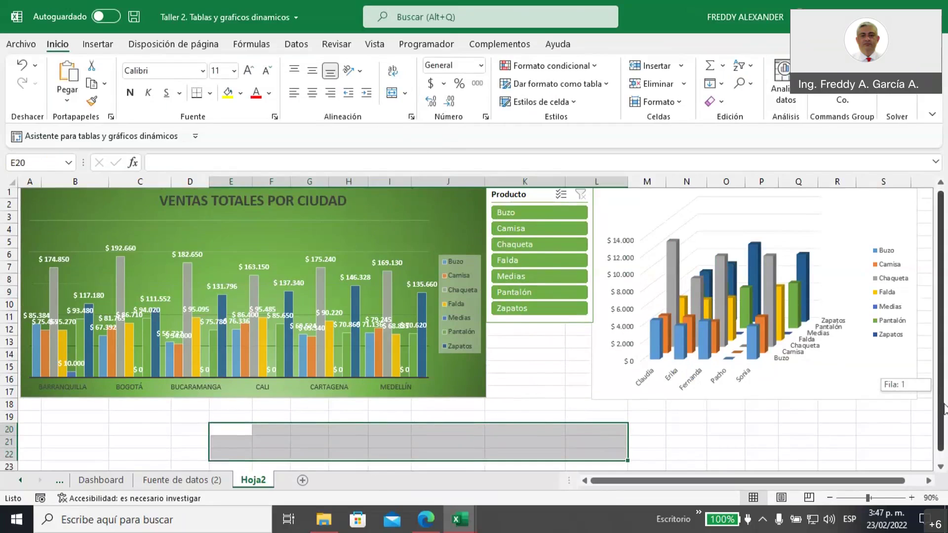
{"action": "scroll", "coordinate": [942, 391], "scroll_direction": "down", "scroll_amount": 1}
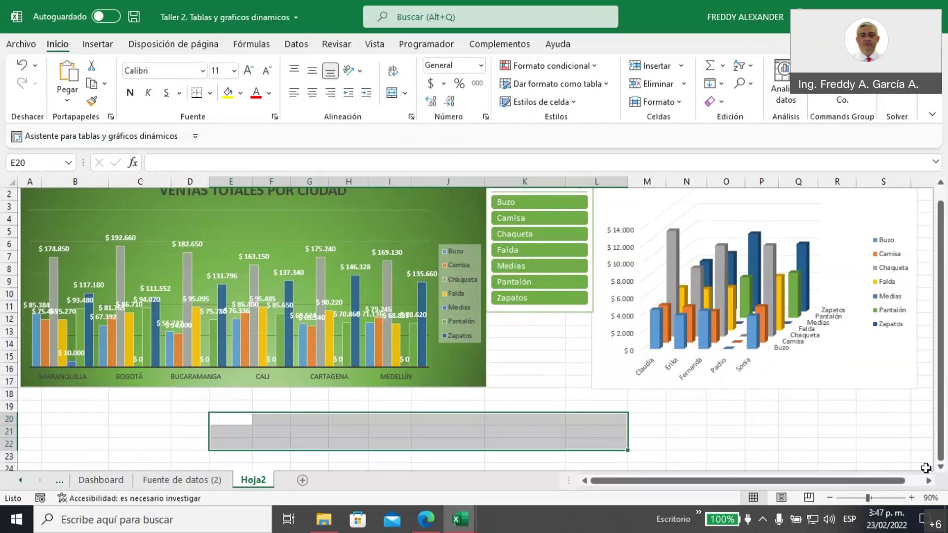
- Fill the cell range A1:U26 behind the charts and slicer with a dark green theme colour
{"action": "left_click", "coordinate": [916, 435]}
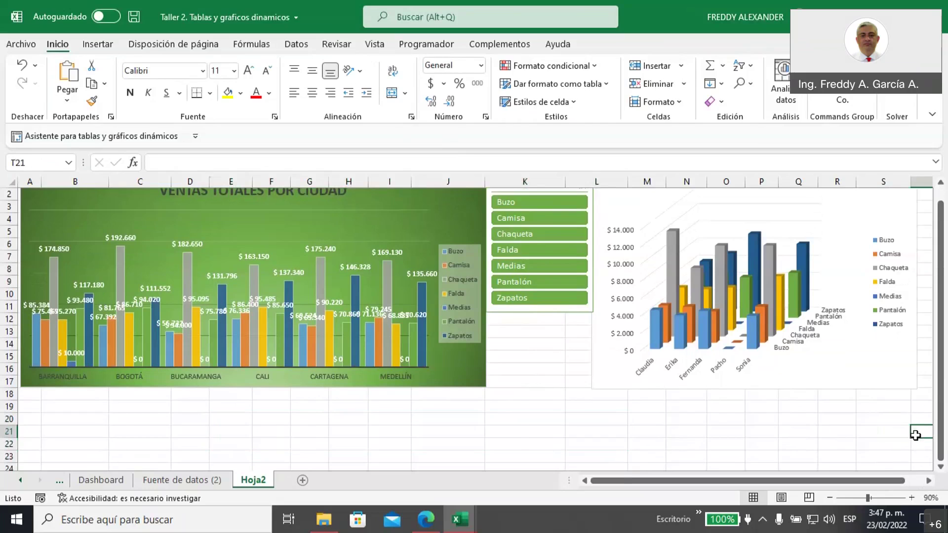
{"action": "key", "text": "Down"}
{"action": "key", "text": "Down"}
{"action": "key", "text": "Down"}
{"action": "key", "text": "Down"}
{"action": "key", "text": "Down"}
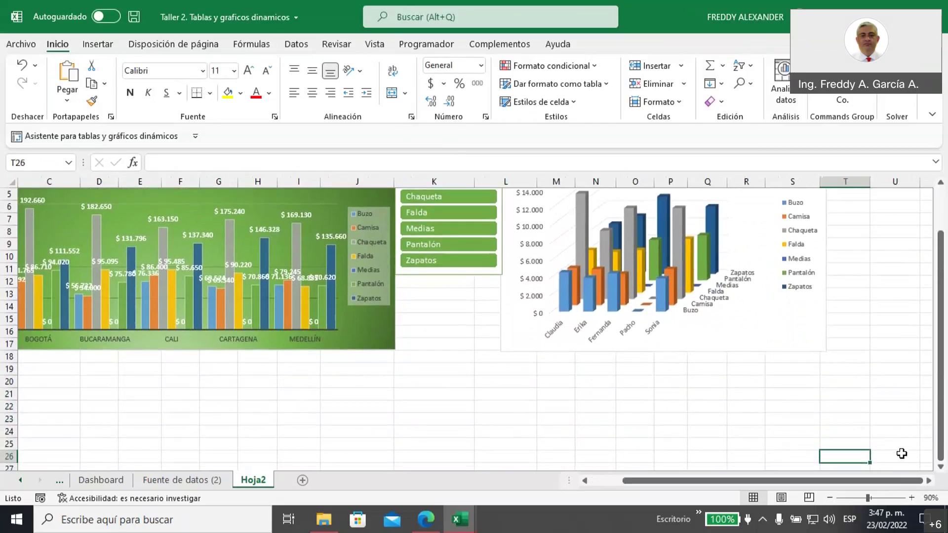
{"action": "left_click_drag", "start_coordinate": [904, 458], "coordinate": [20, 186]}
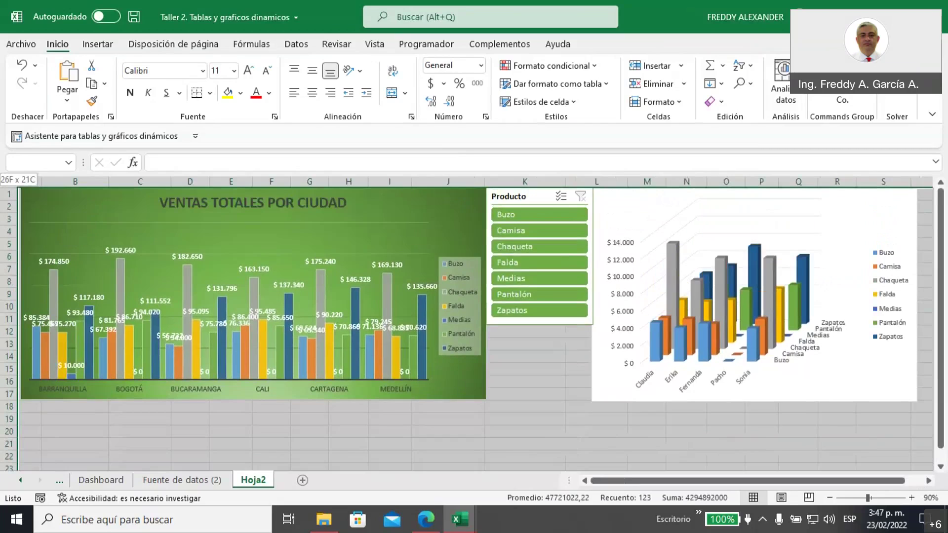
{"action": "left_click_drag", "start_coordinate": [19, 186], "coordinate": [20, 186]}
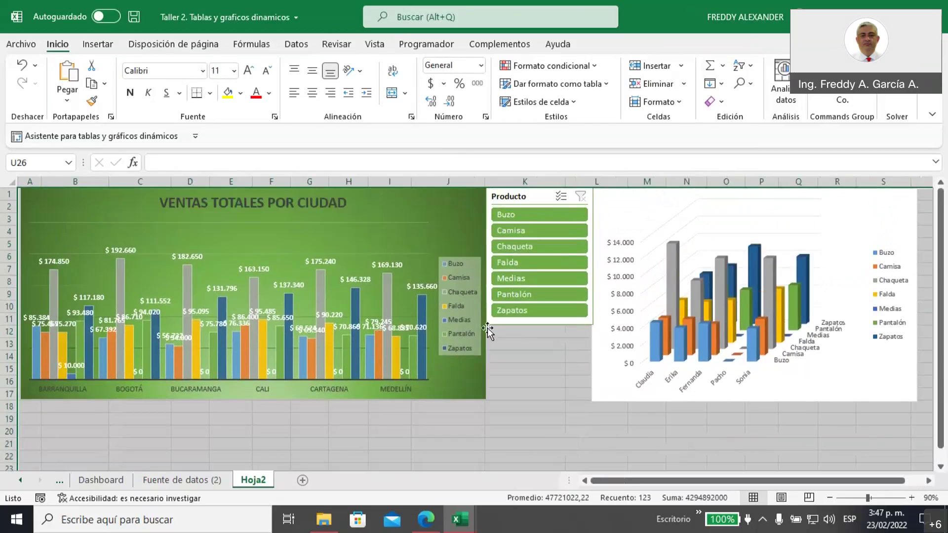
{"action": "left_click", "coordinate": [240, 94]}
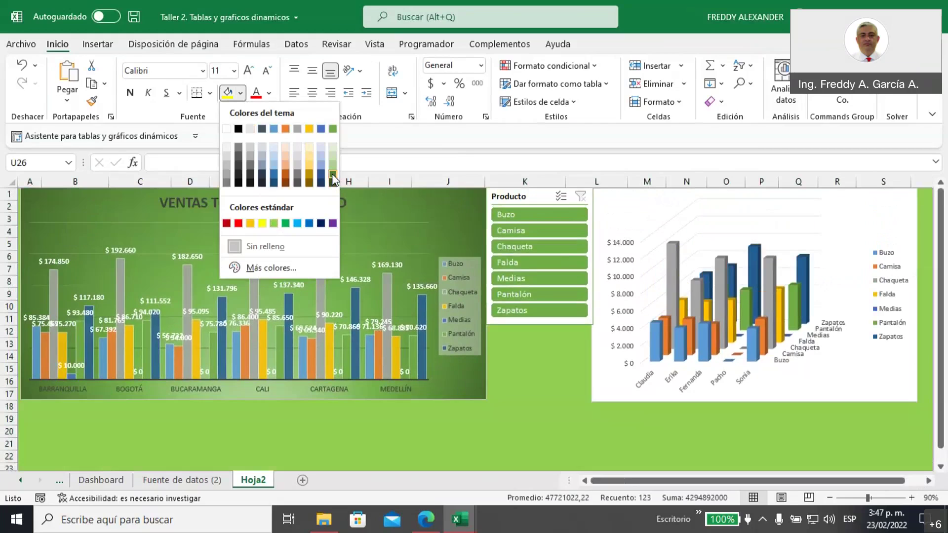
{"action": "left_click", "coordinate": [333, 178]}
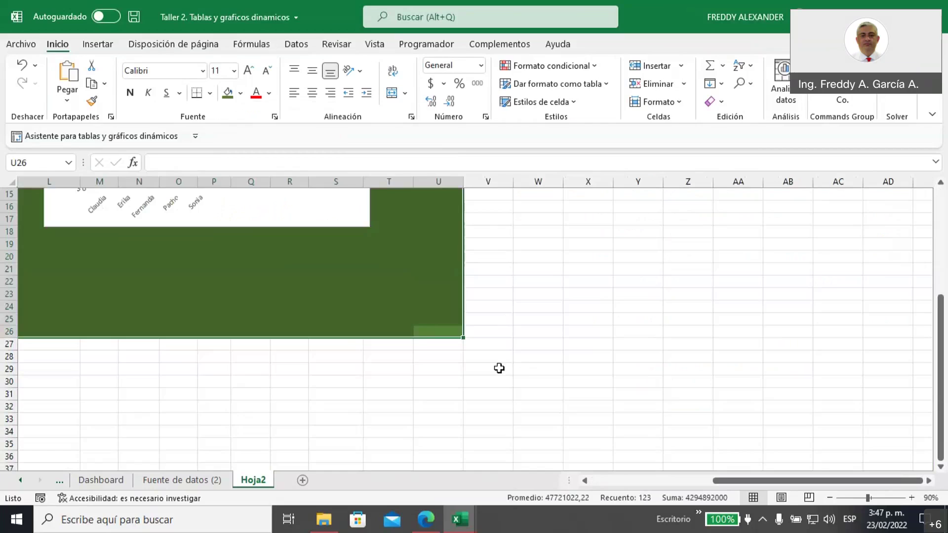
{"action": "left_click", "coordinate": [499, 368]}
{"action": "left_click_drag", "start_coordinate": [718, 482], "coordinate": [570, 496]}
{"action": "scroll", "coordinate": [548, 380], "scroll_direction": "up", "scroll_amount": 2}
{"action": "scroll", "coordinate": [548, 379], "scroll_direction": "up", "scroll_amount": 3}
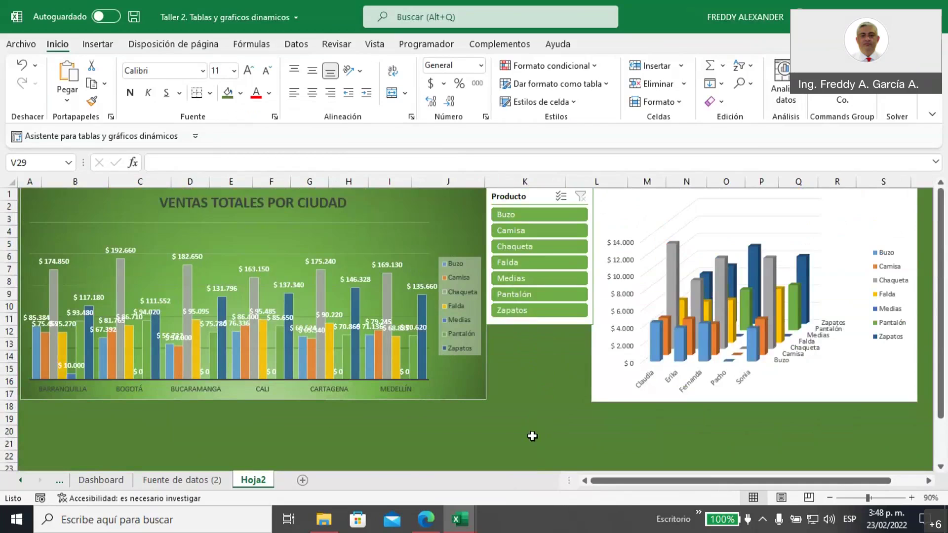
{"action": "scroll", "coordinate": [532, 436], "scroll_direction": "down", "scroll_amount": 1}
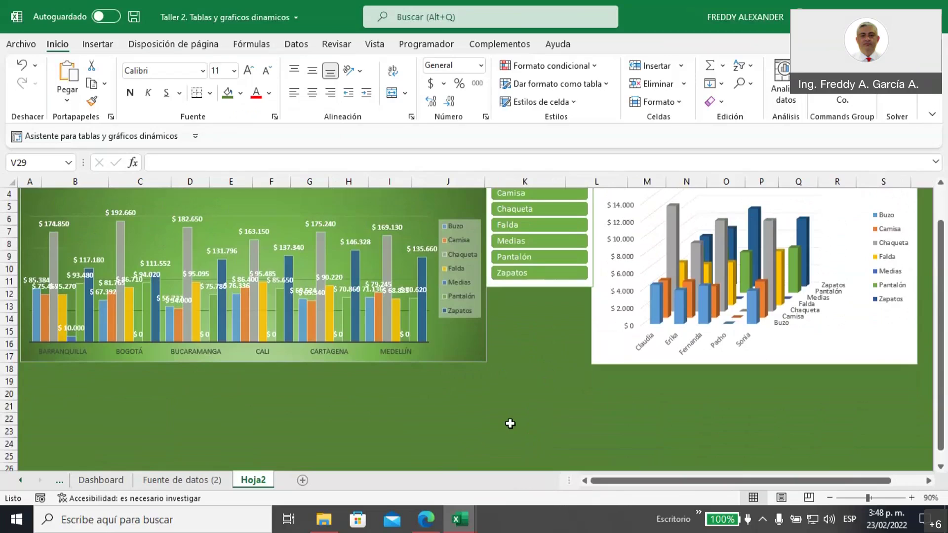
{"action": "scroll", "coordinate": [513, 428], "scroll_direction": "up", "scroll_amount": 1}
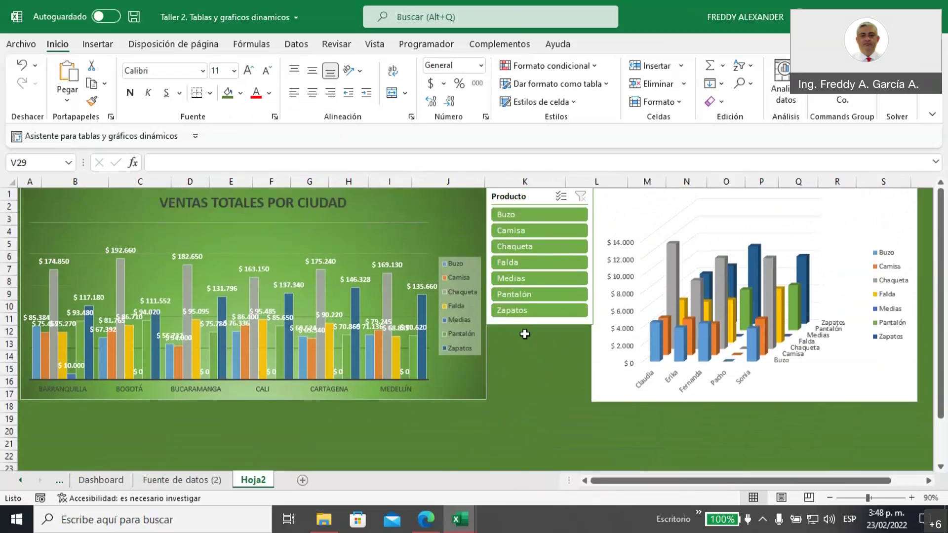
- Hide the gridlines of the Hoja2 sheet
{"action": "left_click", "coordinate": [373, 46]}
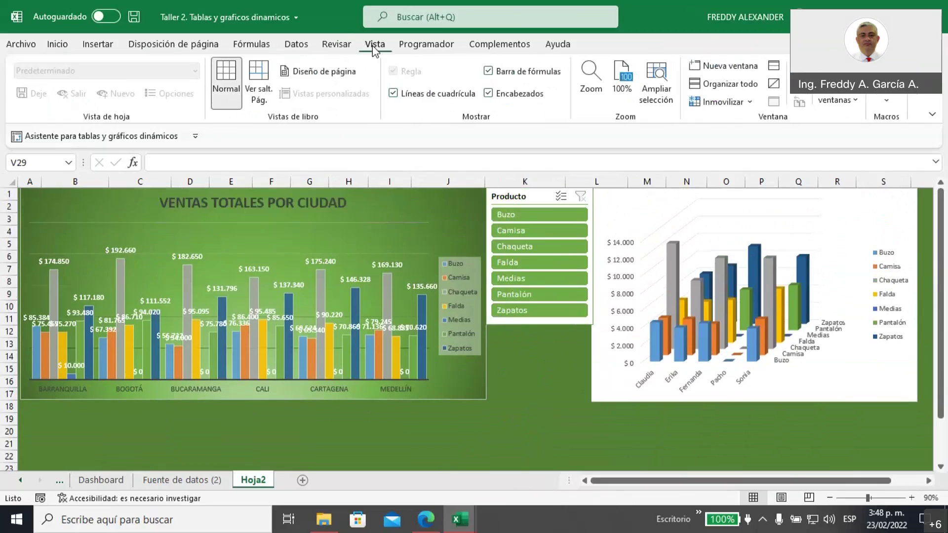
{"action": "left_click", "coordinate": [393, 93]}
{"action": "scroll", "coordinate": [512, 349], "scroll_direction": "down", "scroll_amount": 5}
{"action": "scroll", "coordinate": [512, 350], "scroll_direction": "down", "scroll_amount": 1}
{"action": "left_click_drag", "start_coordinate": [455, 322], "coordinate": [662, 422]}
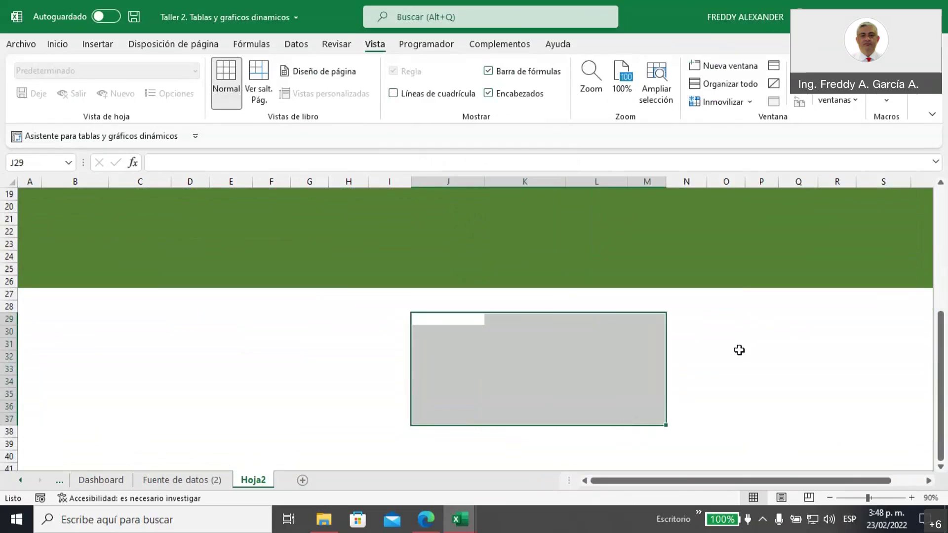
{"action": "left_click", "coordinate": [739, 352]}
{"action": "left_click", "coordinate": [393, 94]}
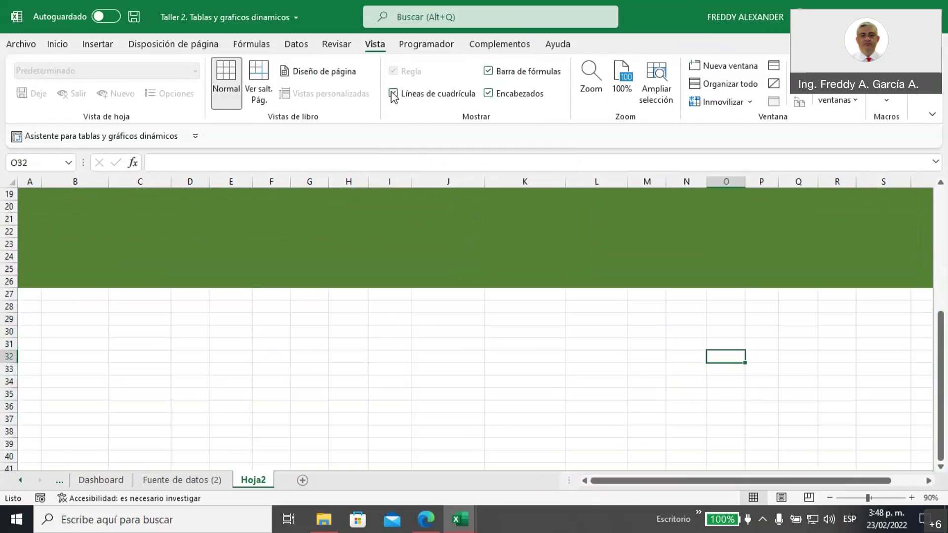
{"action": "left_click", "coordinate": [394, 94]}
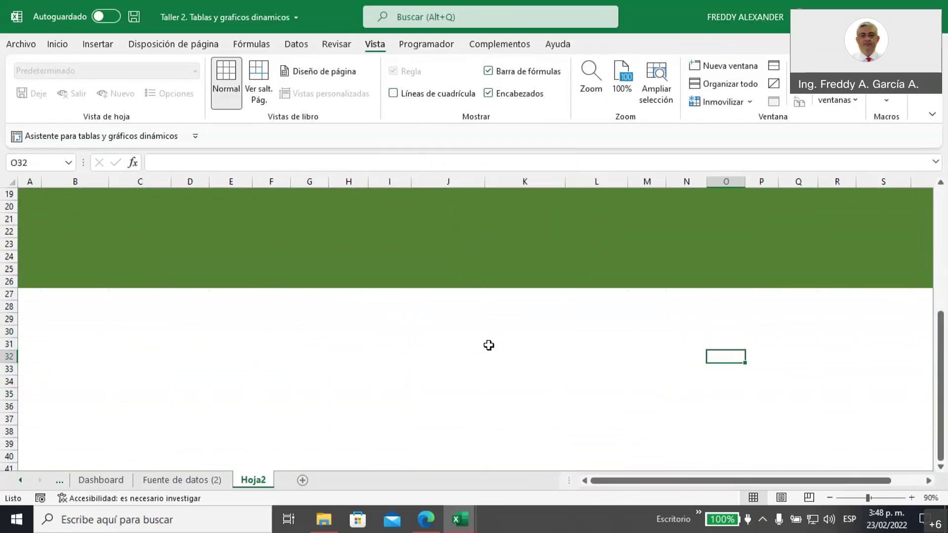
{"action": "scroll", "coordinate": [488, 346], "scroll_direction": "up", "scroll_amount": 1}
{"action": "scroll", "coordinate": [488, 346], "scroll_direction": "up", "scroll_amount": 5}
{"action": "scroll", "coordinate": [488, 346], "scroll_direction": "down", "scroll_amount": 4}
{"action": "scroll", "coordinate": [489, 346], "scroll_direction": "up", "scroll_amount": 4}
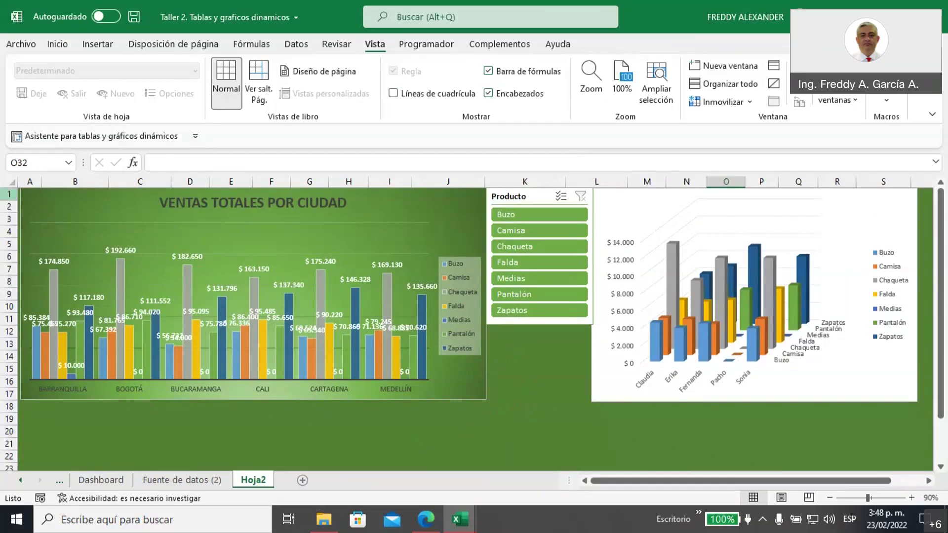
- Insert four blank rows at the start of the sheet, above the charts and slicer
{"action": "left_click_drag", "start_coordinate": [9, 194], "coordinate": [9, 203]}
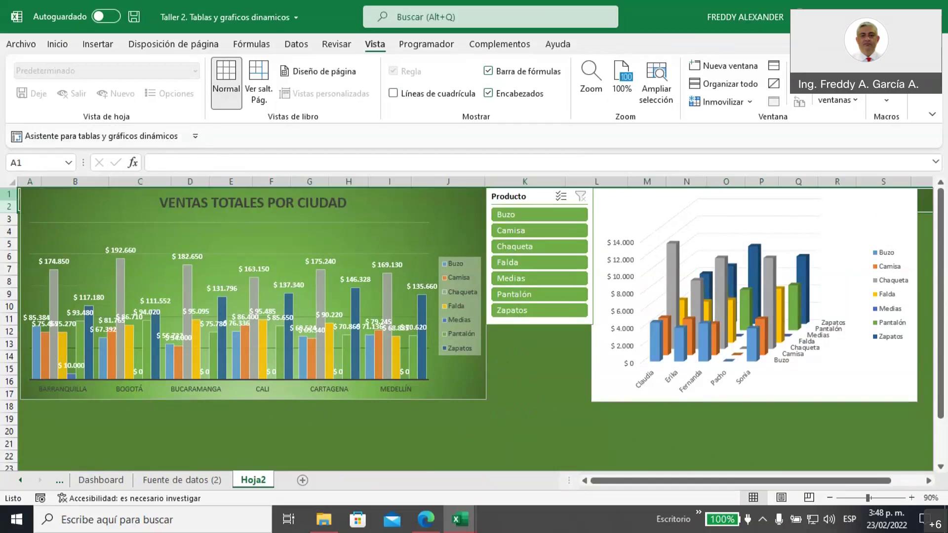
{"action": "right_click", "coordinate": [8, 196]}
{"action": "left_click", "coordinate": [47, 309]}
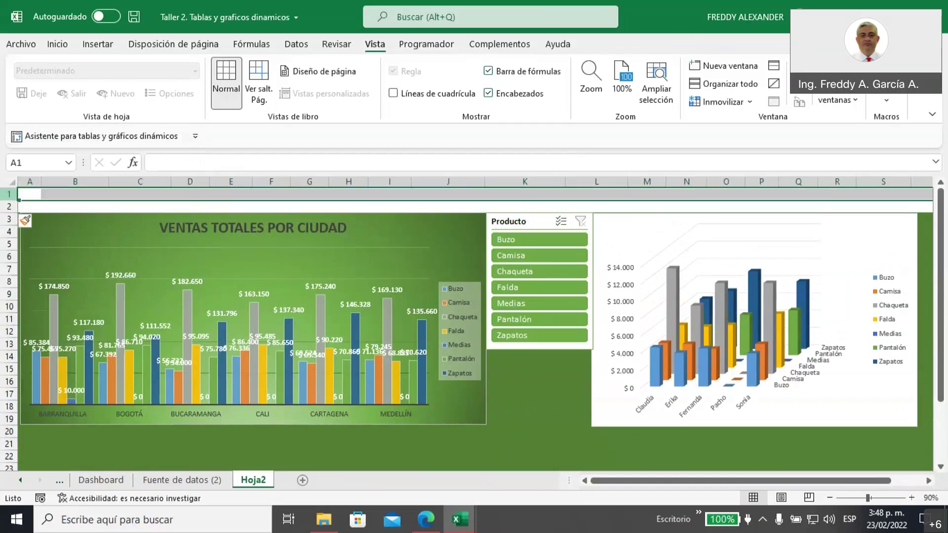
{"action": "left_click_drag", "start_coordinate": [8, 193], "coordinate": [8, 206]}
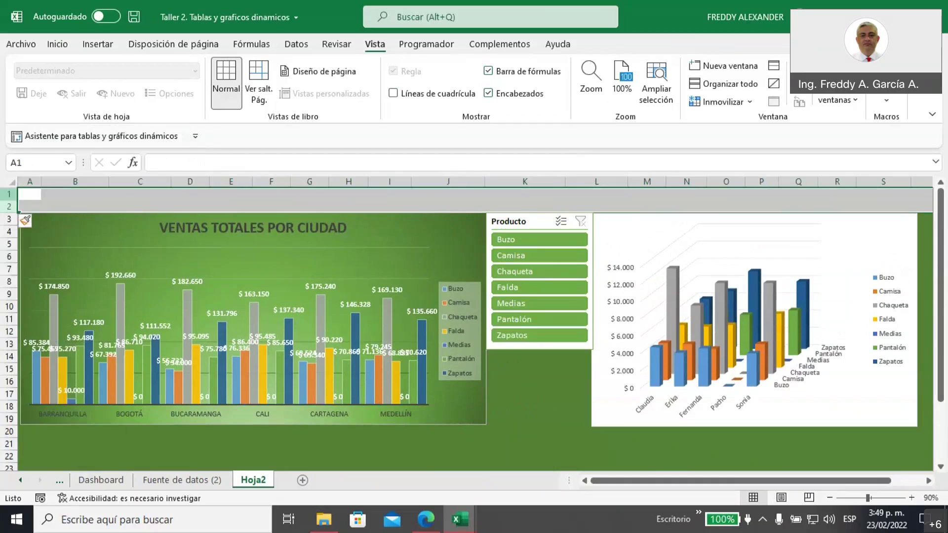
{"action": "right_click", "coordinate": [8, 198]}
{"action": "left_click", "coordinate": [29, 307]}
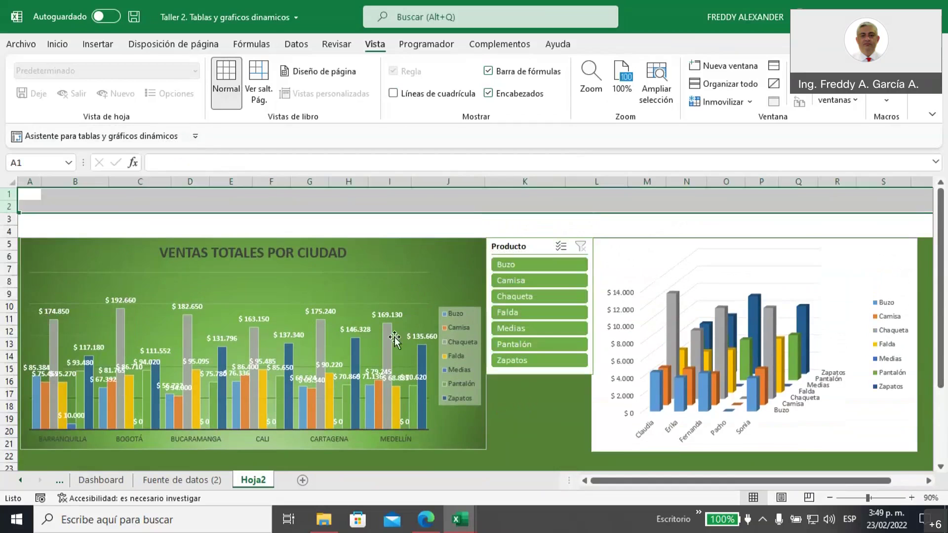
- Fill the new blank rows across A1:V4 with the same dark green as the dashboard background
{"action": "left_click", "coordinate": [561, 430]}
{"action": "left_click_drag", "start_coordinate": [24, 194], "coordinate": [874, 227]}
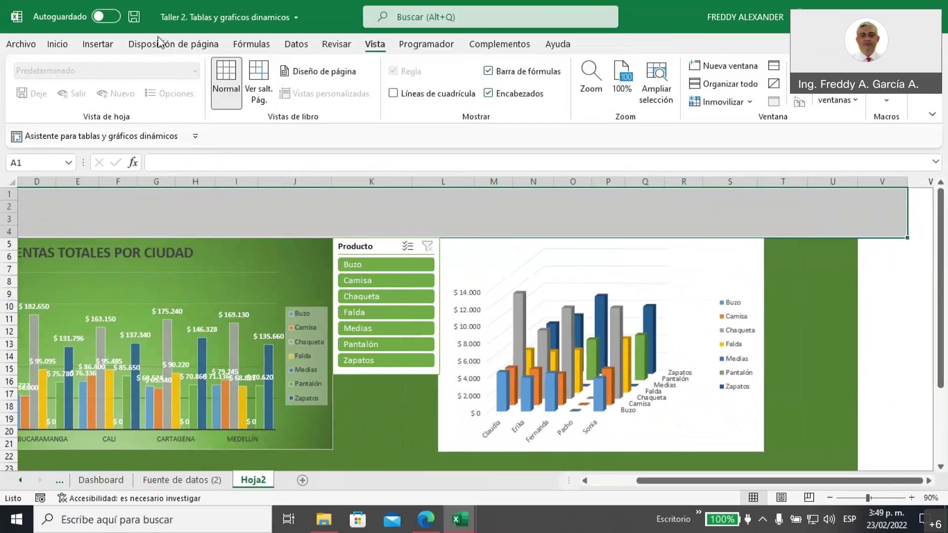
{"action": "left_click", "coordinate": [69, 43]}
{"action": "left_click", "coordinate": [228, 92]}
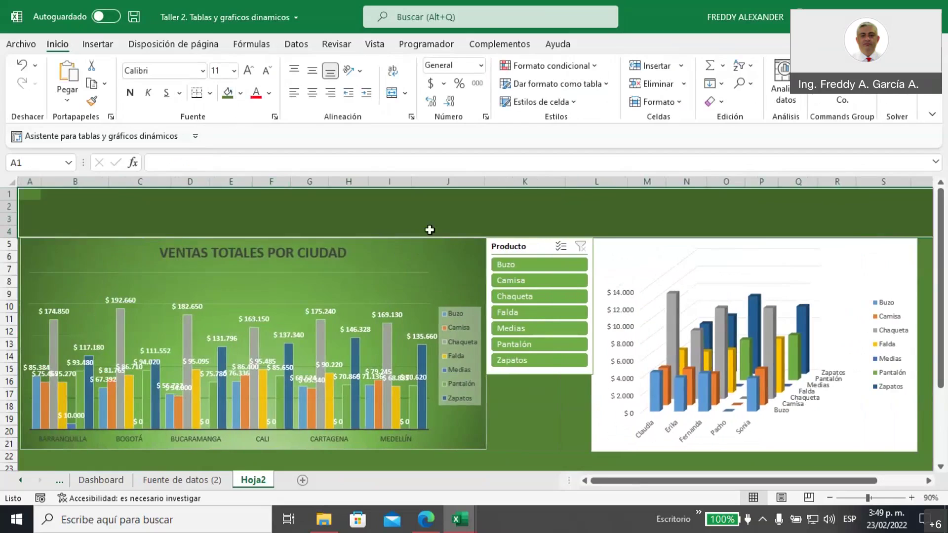
{"action": "left_click", "coordinate": [452, 217]}
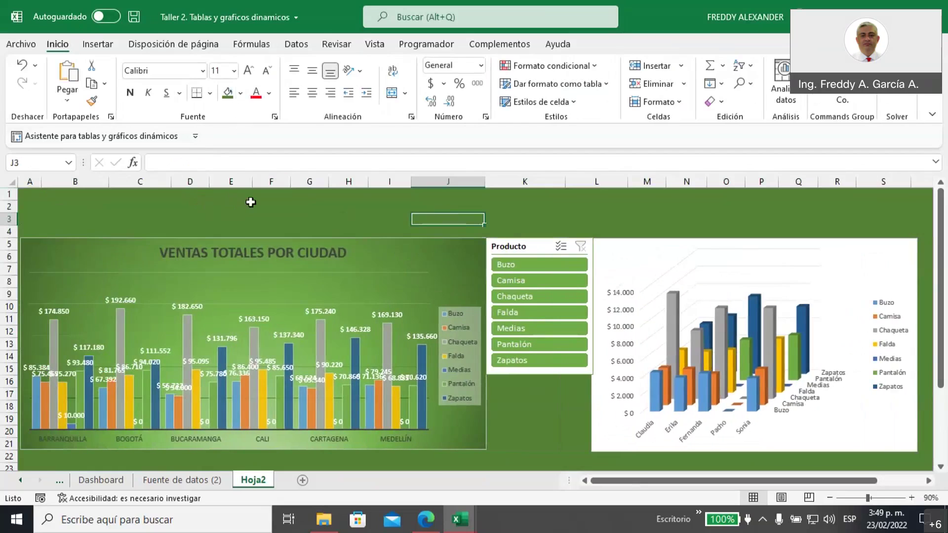
- Merge and center E2:Q3 and enter the heading INFORME DE VENTAS GENERAL - EMPRESA PRUEBA
{"action": "left_click_drag", "start_coordinate": [251, 202], "coordinate": [785, 220]}
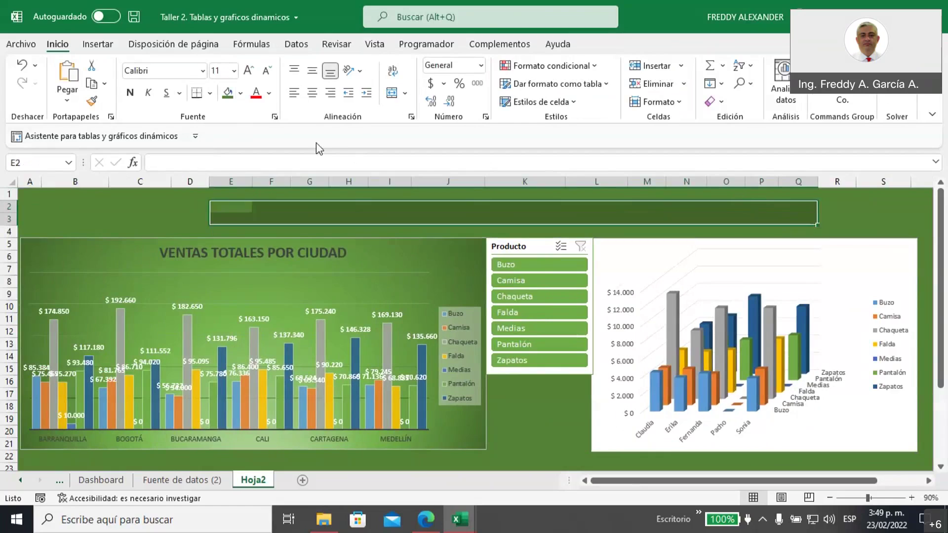
{"action": "left_click", "coordinate": [392, 94]}
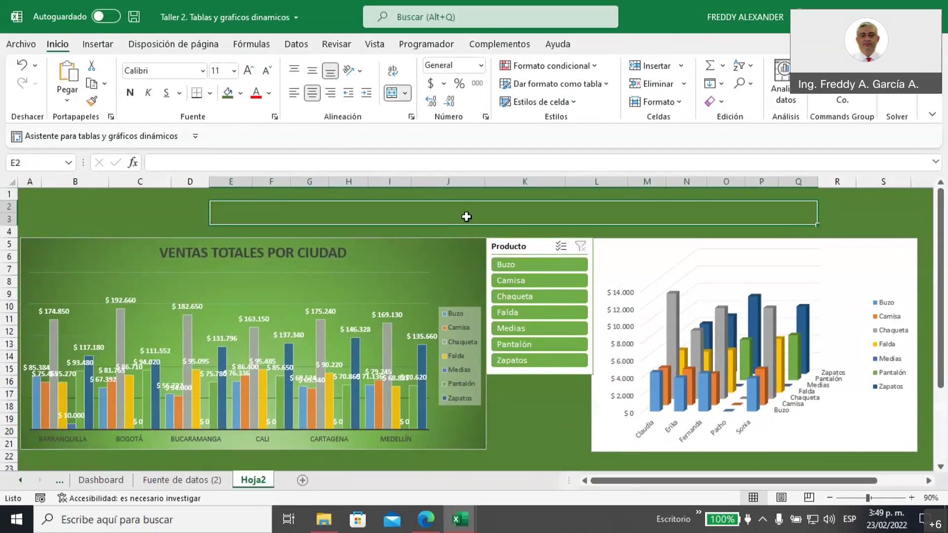
{"action": "type", "text": "INFORME"}
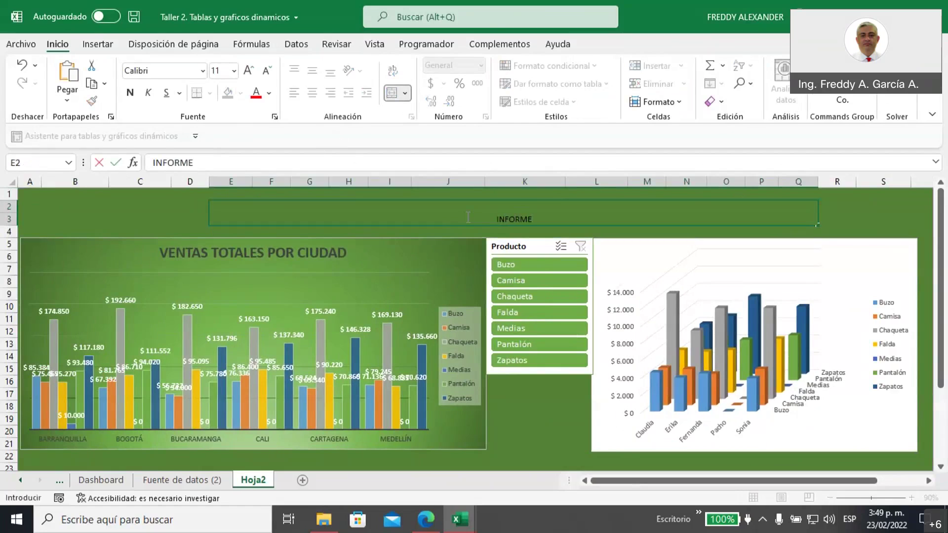
{"action": "type", "text": " DE VENTAS GEN"}
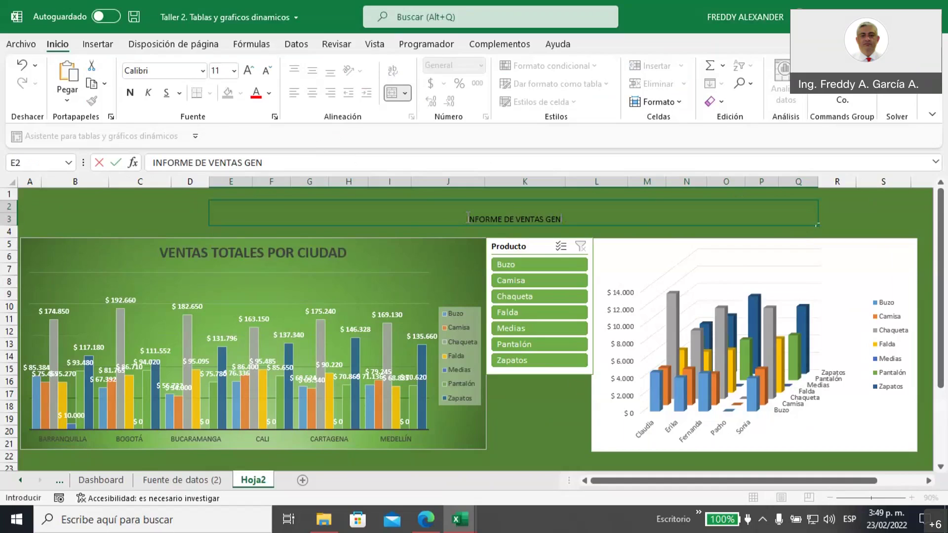
{"action": "type", "text": "ERAL"}
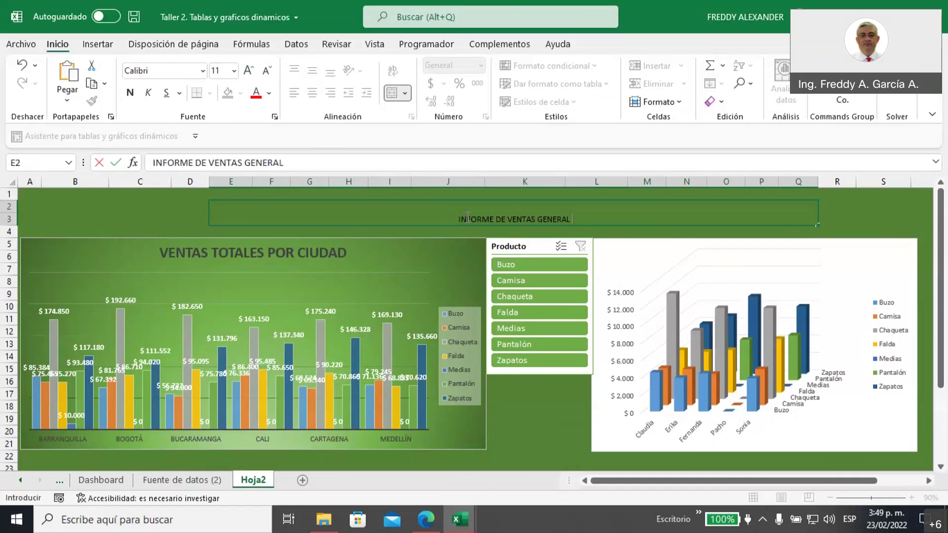
{"action": "type", "text": " -"}
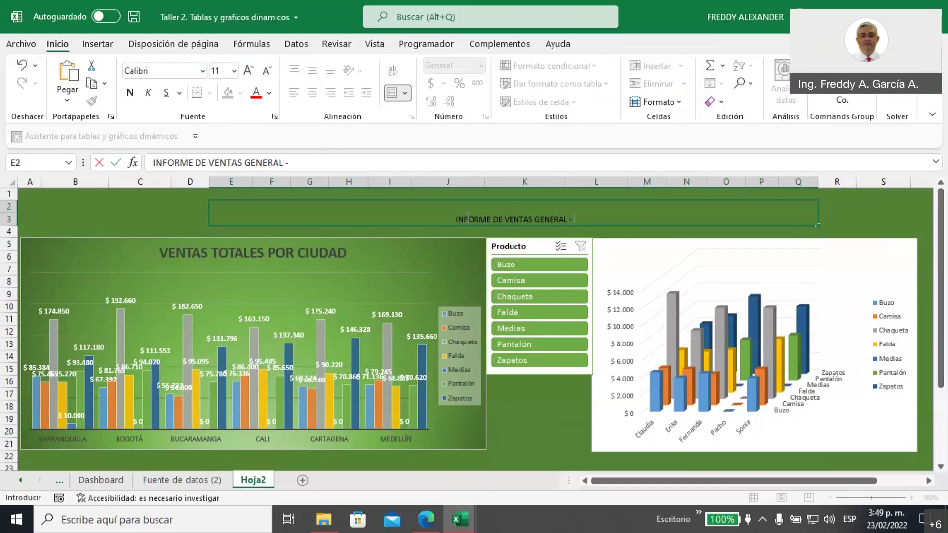
{"action": "type", "text": " EMPRESA"}
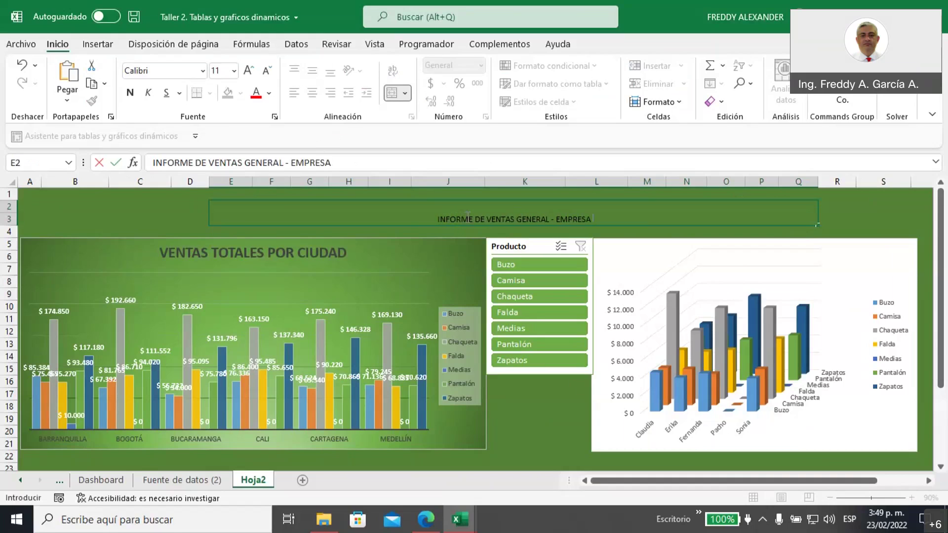
{"action": "type", "text": " PRUEBA"}
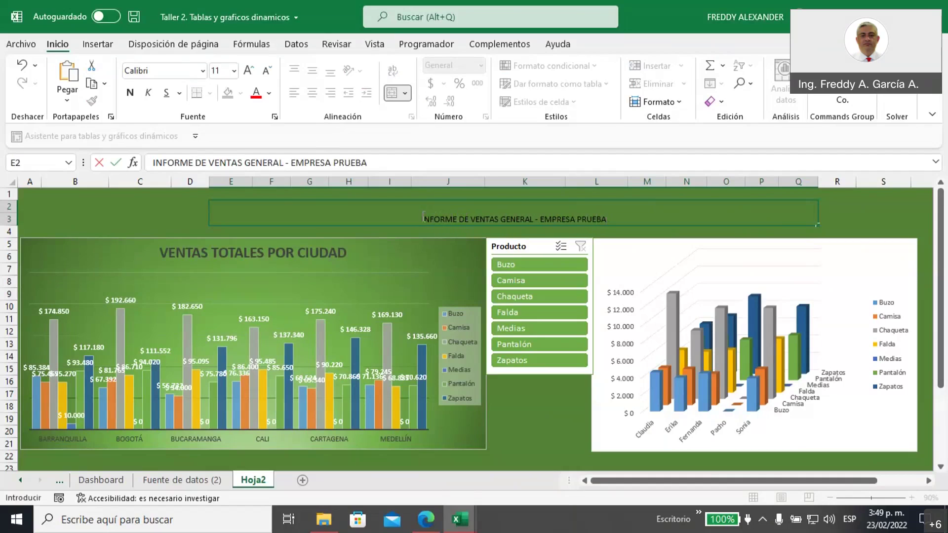
- Format the dashboard heading text as 22-point bold in yellow
{"action": "left_click_drag", "start_coordinate": [422, 219], "coordinate": [606, 219]}
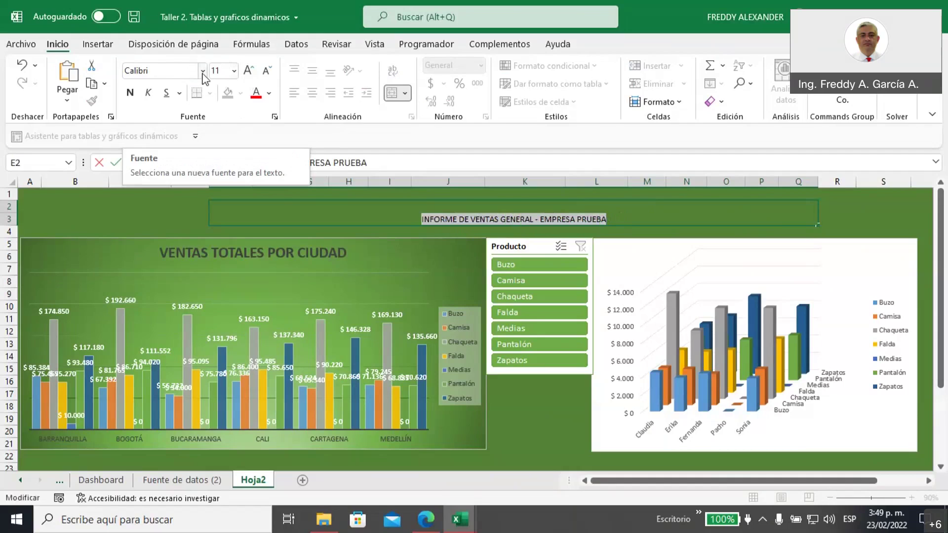
{"action": "left_click", "coordinate": [248, 71]}
{"action": "left_click", "coordinate": [249, 71]}
{"action": "left_click", "coordinate": [249, 72]}
{"action": "left_click", "coordinate": [249, 71]}
{"action": "left_click", "coordinate": [248, 71]}
{"action": "left_click", "coordinate": [249, 72]}
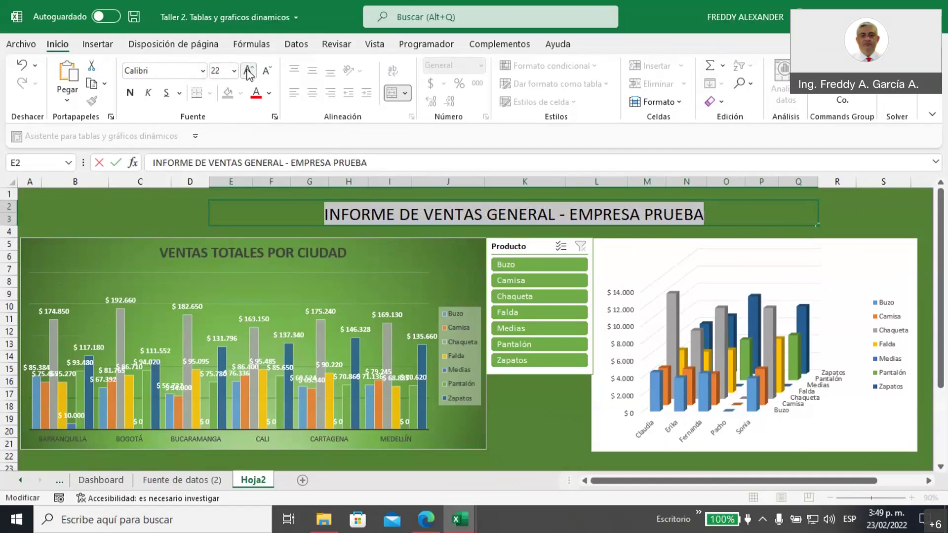
{"action": "left_click", "coordinate": [130, 93]}
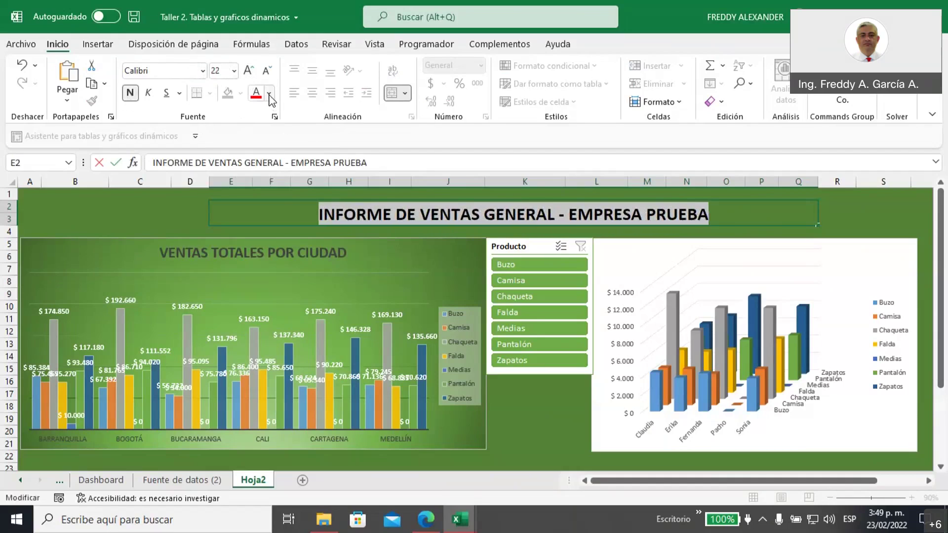
{"action": "left_click", "coordinate": [270, 94]}
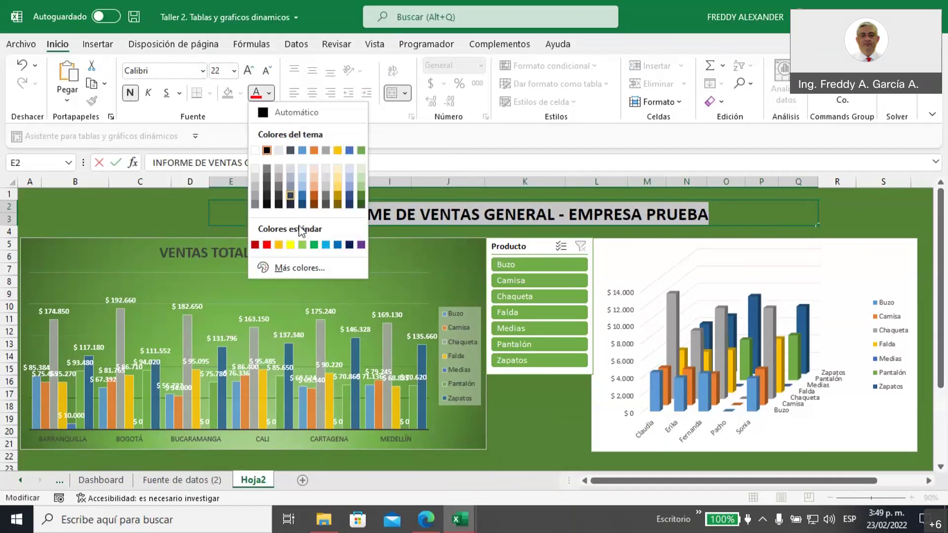
{"action": "left_click", "coordinate": [290, 245]}
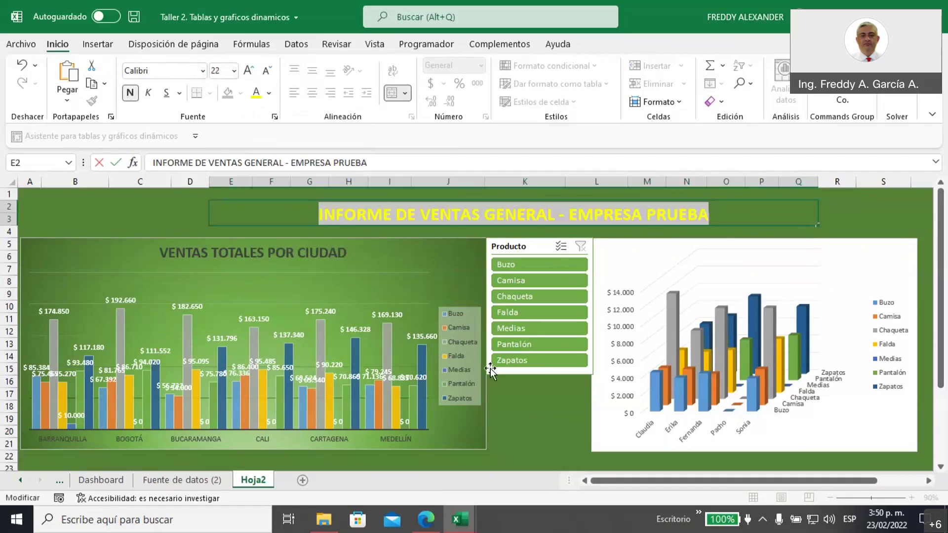
{"action": "left_click", "coordinate": [552, 417]}
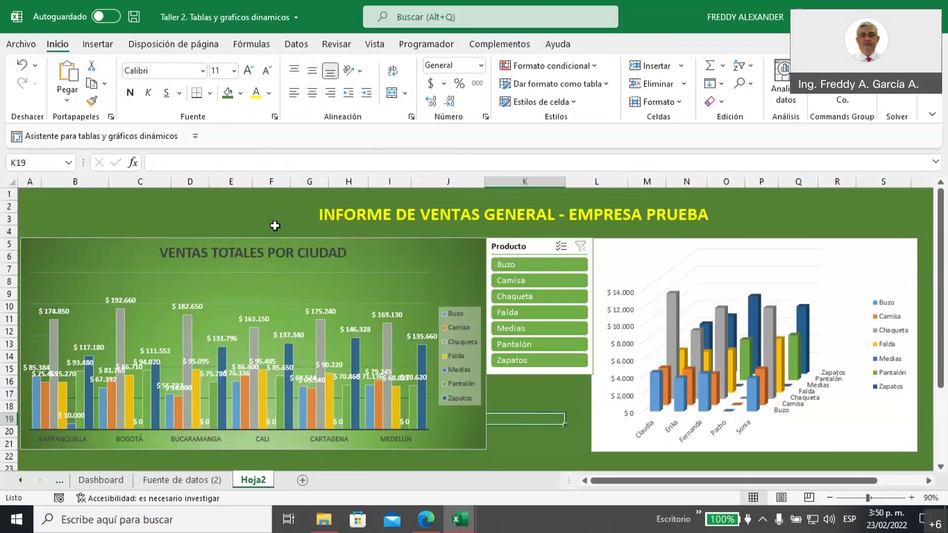
{"action": "left_click", "coordinate": [326, 216]}
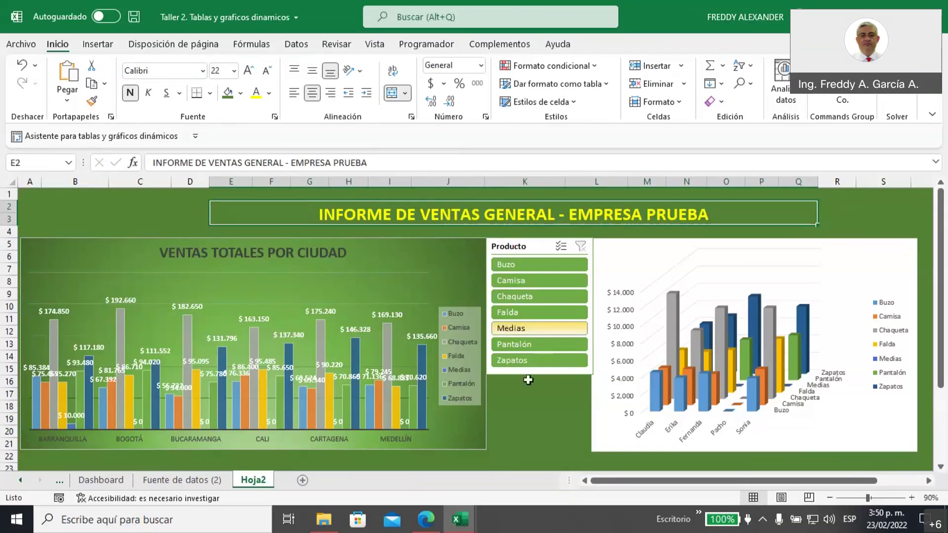
{"action": "scroll", "coordinate": [512, 401], "scroll_direction": "down", "scroll_amount": 1}
{"action": "scroll", "coordinate": [512, 401], "scroll_direction": "up", "scroll_amount": 1}
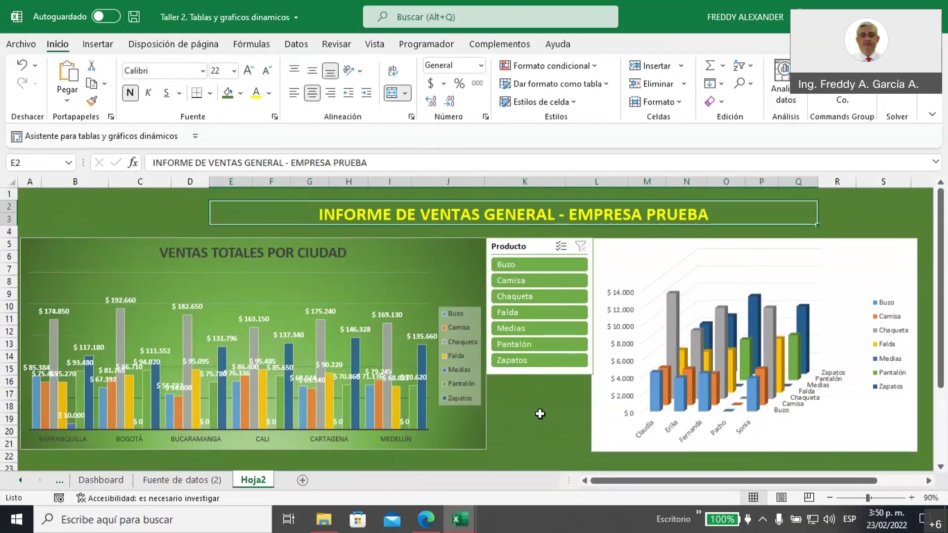
{"action": "left_click", "coordinate": [541, 417]}
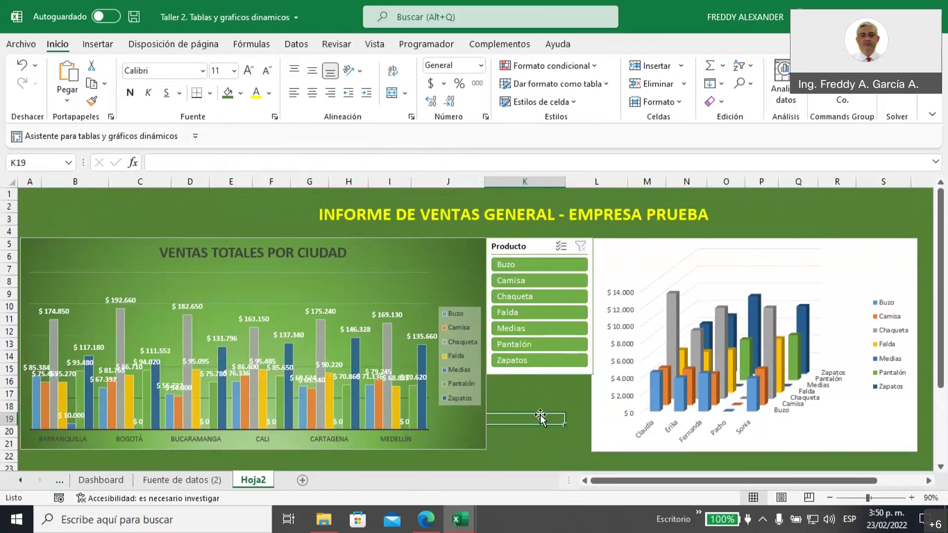
- Switch to the browser and open the enlarged Excel dashboard image from the Google results in a new tab
{"action": "left_click", "coordinate": [430, 524]}
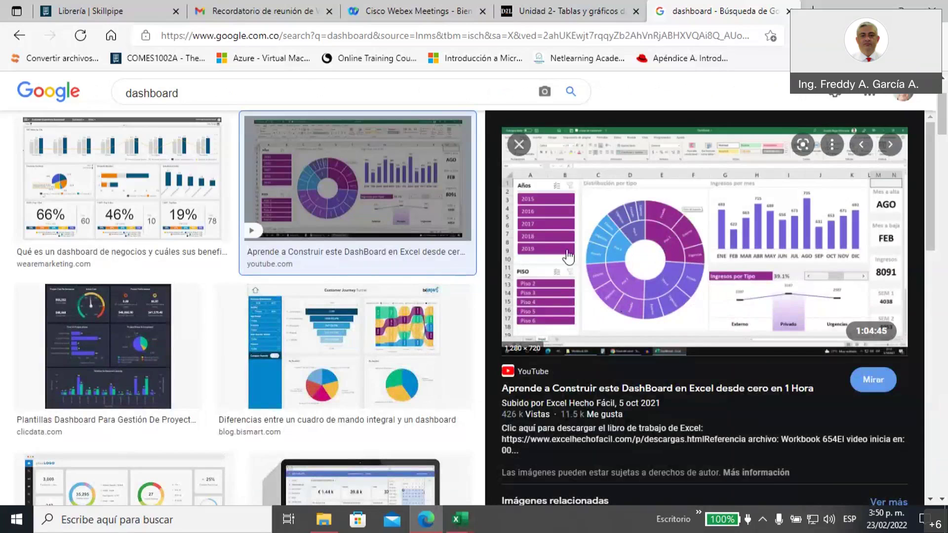
{"action": "right_click", "coordinate": [638, 254]}
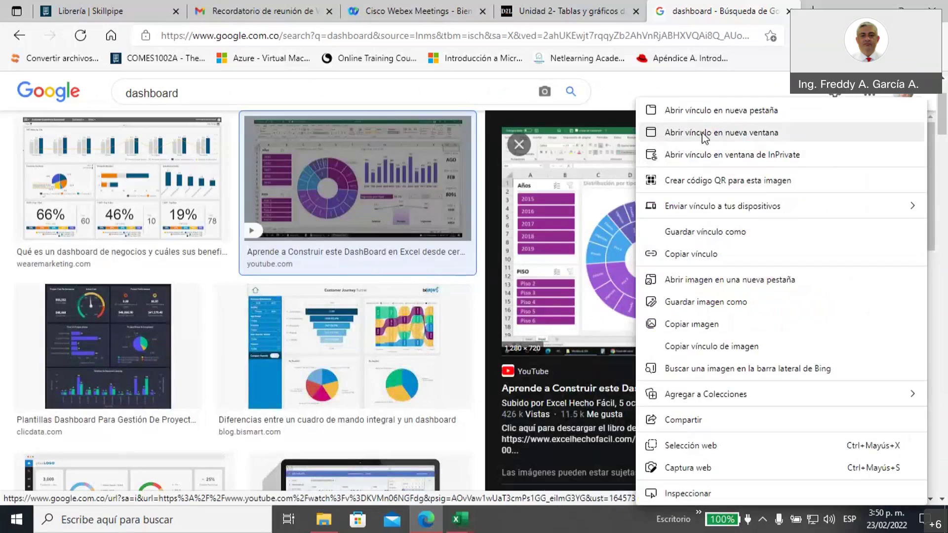
{"action": "left_click", "coordinate": [717, 279]}
{"action": "left_click", "coordinate": [730, 10]}
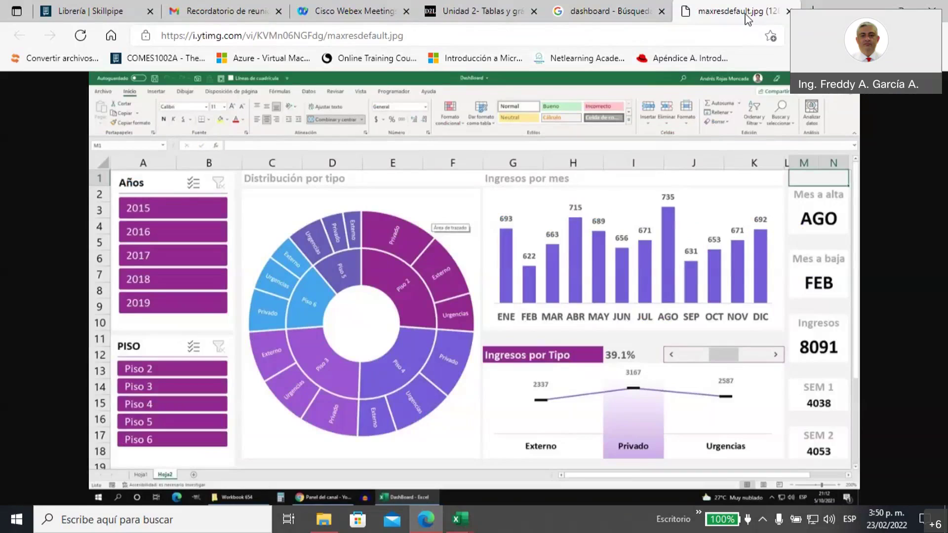
- Examine the sample dashboard's Años and PISO slicers, ring chart, monthly column chart and Ingresos por Tipo chart, marking them with temporary annotations
{"action": "mouse_move", "coordinate": [263, 149]}
{"action": "left_mouse_down"}
{"action": "mouse_move", "coordinate": [241, 187]}
{"action": "mouse_move", "coordinate": [111, 165]}
{"action": "mouse_move", "coordinate": [104, 259]}
{"action": "mouse_move", "coordinate": [112, 310]}
{"action": "mouse_move", "coordinate": [159, 333]}
{"action": "mouse_move", "coordinate": [233, 316]}
{"action": "mouse_move", "coordinate": [242, 175]}
{"action": "left_mouse_up"}
{"action": "mouse_move", "coordinate": [101, 341]}
{"action": "left_mouse_down"}
{"action": "mouse_move", "coordinate": [136, 448]}
{"action": "mouse_move", "coordinate": [220, 451]}
{"action": "mouse_move", "coordinate": [244, 352]}
{"action": "mouse_move", "coordinate": [227, 326]}
{"action": "left_mouse_up"}
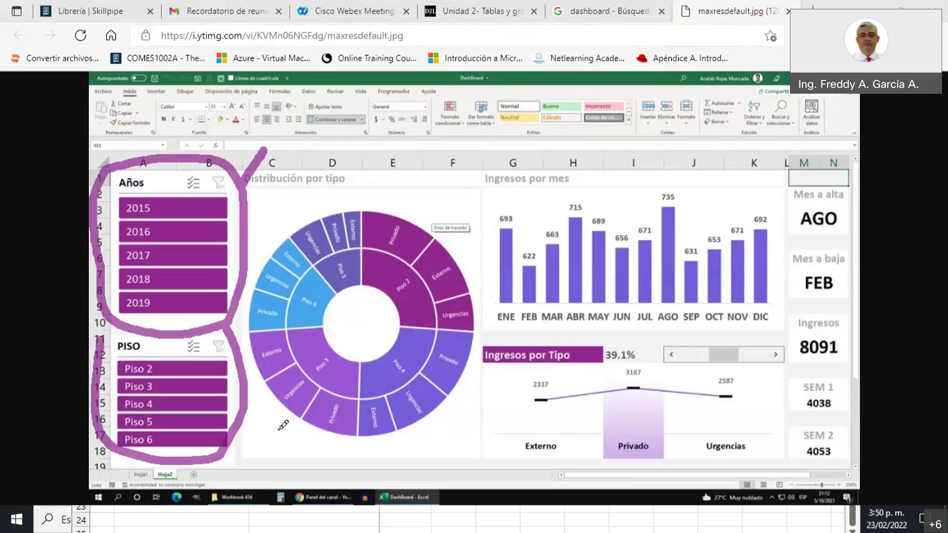
{"action": "mouse_move", "coordinate": [454, 130]}
{"action": "left_mouse_down"}
{"action": "mouse_move", "coordinate": [424, 216]}
{"action": "mouse_move", "coordinate": [440, 212]}
{"action": "left_mouse_up"}
{"action": "left_click", "coordinate": [416, 184]}
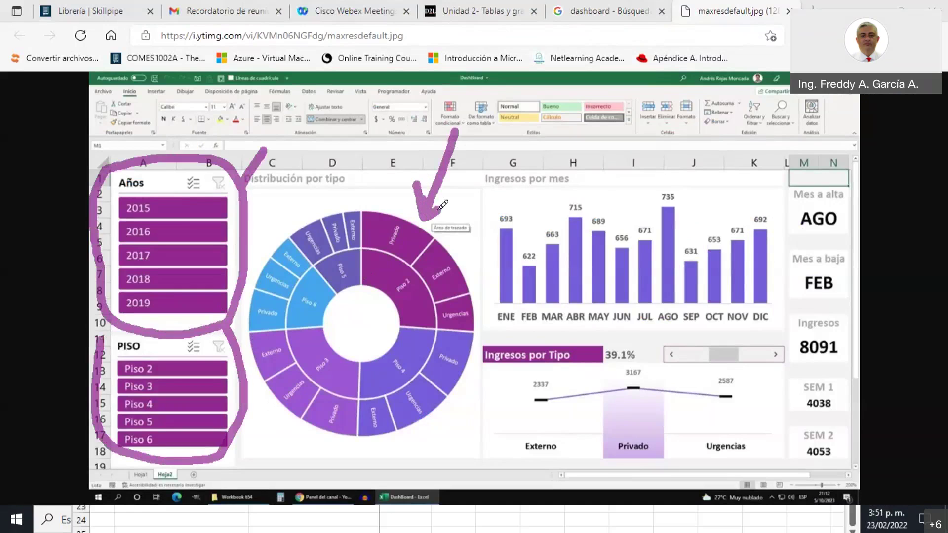
{"action": "mouse_move", "coordinate": [563, 134]}
{"action": "left_mouse_down"}
{"action": "mouse_move", "coordinate": [598, 167]}
{"action": "mouse_move", "coordinate": [599, 189]}
{"action": "mouse_move", "coordinate": [622, 174]}
{"action": "left_mouse_up"}
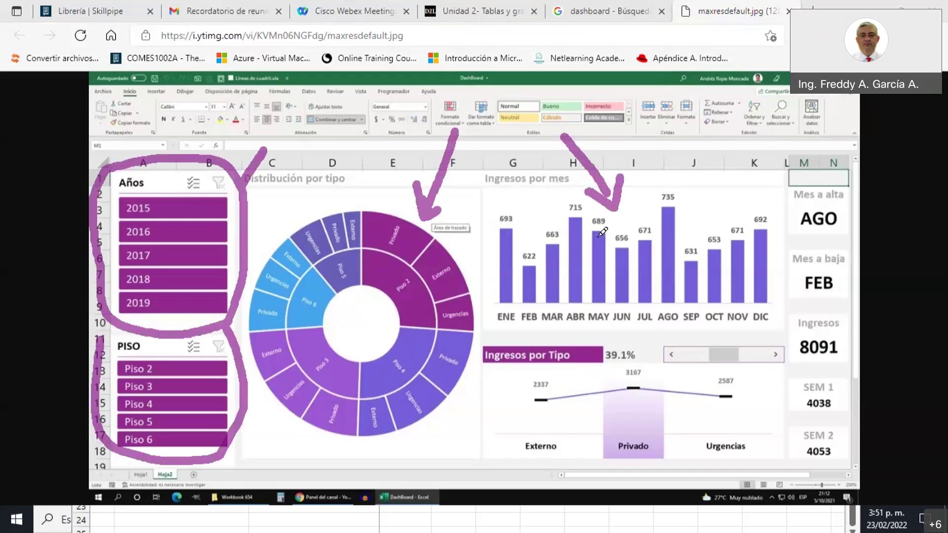
{"action": "left_click_drag", "start_coordinate": [448, 423], "coordinate": [527, 426]}
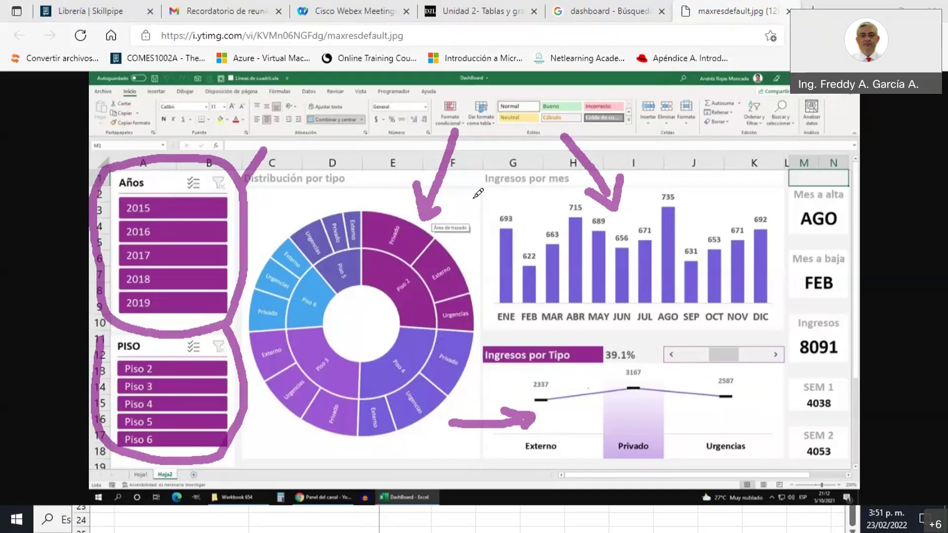
{"action": "mouse_move", "coordinate": [477, 195]}
{"action": "left_mouse_down"}
{"action": "mouse_move", "coordinate": [498, 217]}
{"action": "mouse_move", "coordinate": [485, 216]}
{"action": "left_mouse_up"}
{"action": "left_click", "coordinate": [497, 197]}
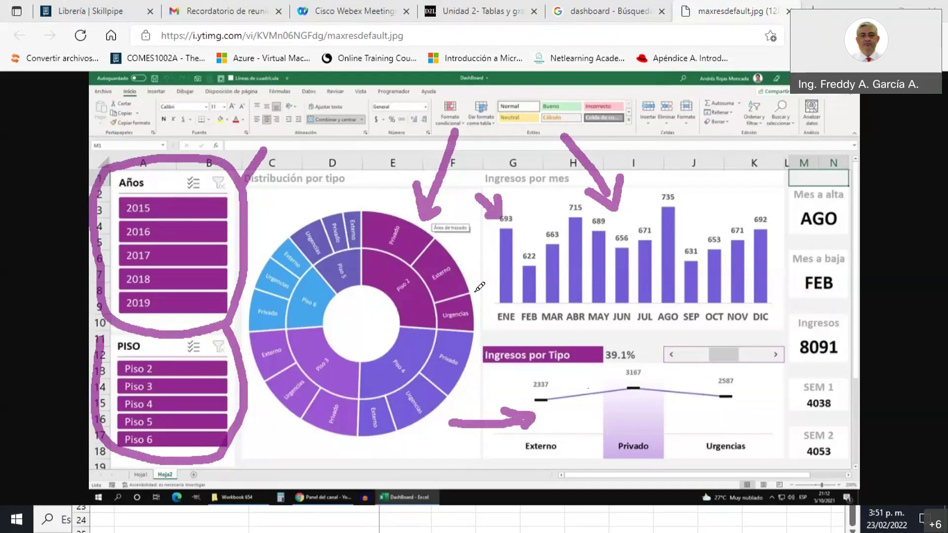
{"action": "mouse_move", "coordinate": [473, 286]}
{"action": "left_mouse_down"}
{"action": "mouse_move", "coordinate": [496, 305]}
{"action": "mouse_move", "coordinate": [494, 316]}
{"action": "mouse_move", "coordinate": [482, 314]}
{"action": "mouse_move", "coordinate": [562, 334]}
{"action": "mouse_move", "coordinate": [765, 330]}
{"action": "left_mouse_up"}
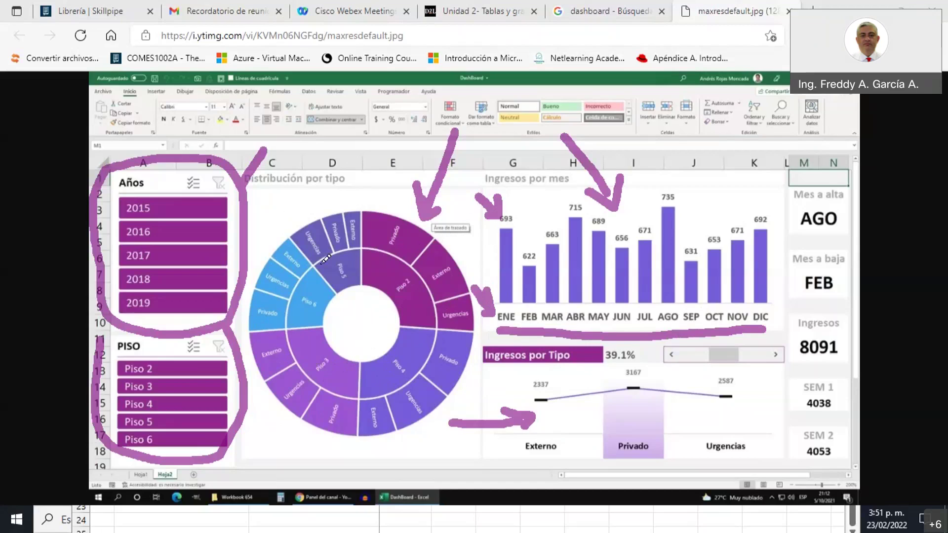
{"action": "mouse_move", "coordinate": [268, 196]}
{"action": "left_mouse_down"}
{"action": "mouse_move", "coordinate": [295, 223]}
{"action": "mouse_move", "coordinate": [297, 200]}
{"action": "left_mouse_up"}
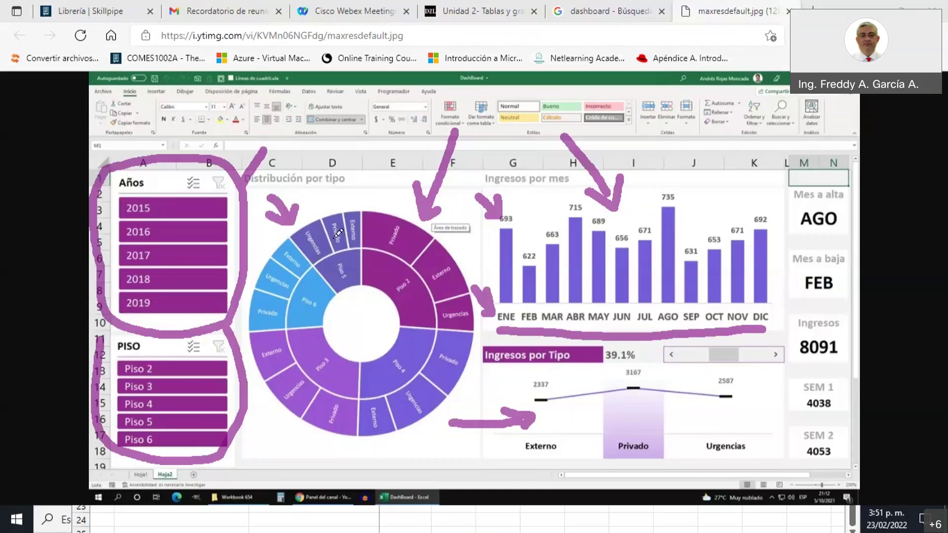
{"action": "left_click", "coordinate": [52, 114]}
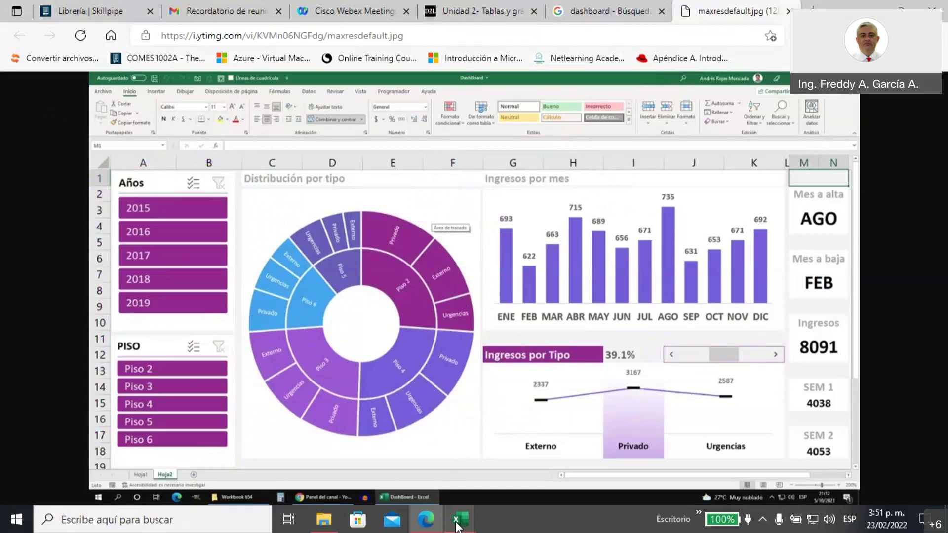
- Switch back to Excel and open the chart type options for the 3D column chart of sales by seller
{"action": "mouse_move", "coordinate": [457, 523]}
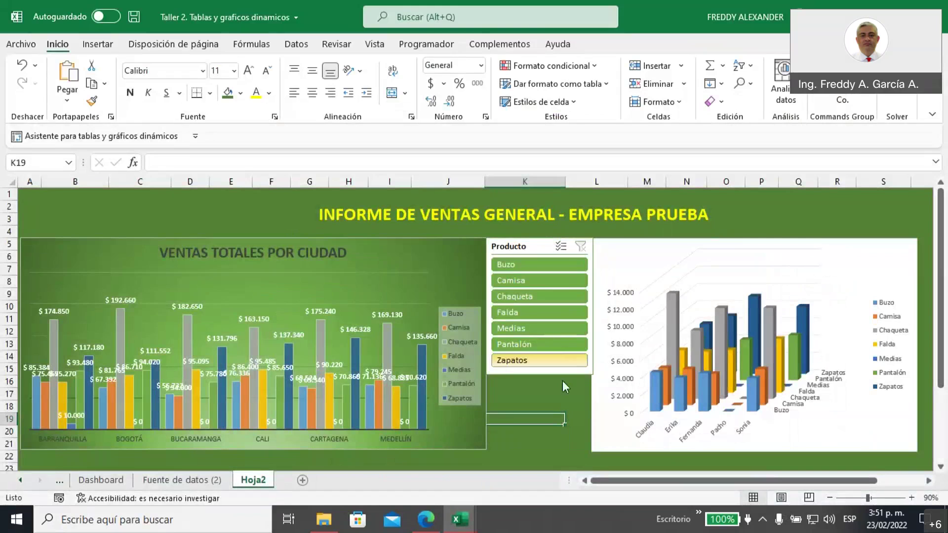
{"action": "left_click", "coordinate": [631, 274]}
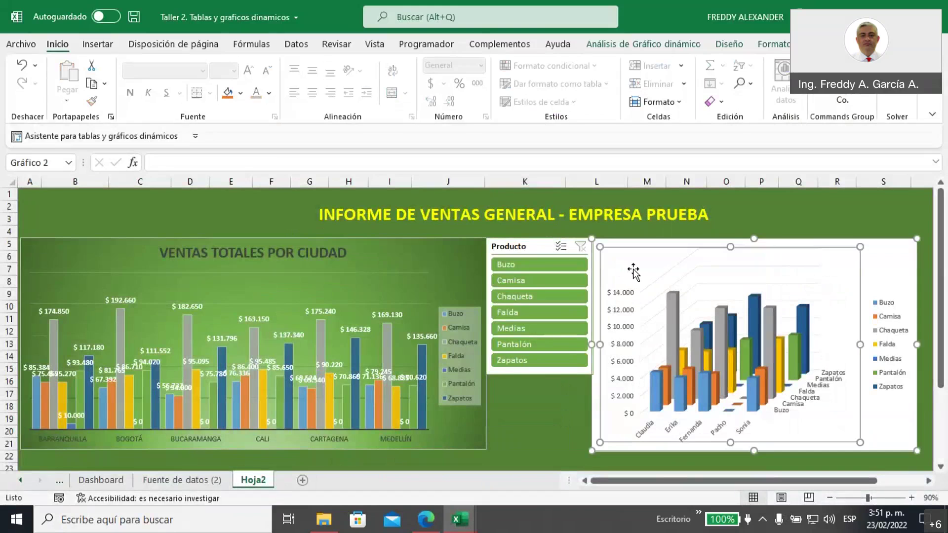
{"action": "left_click", "coordinate": [892, 272]}
{"action": "right_click", "coordinate": [892, 271]}
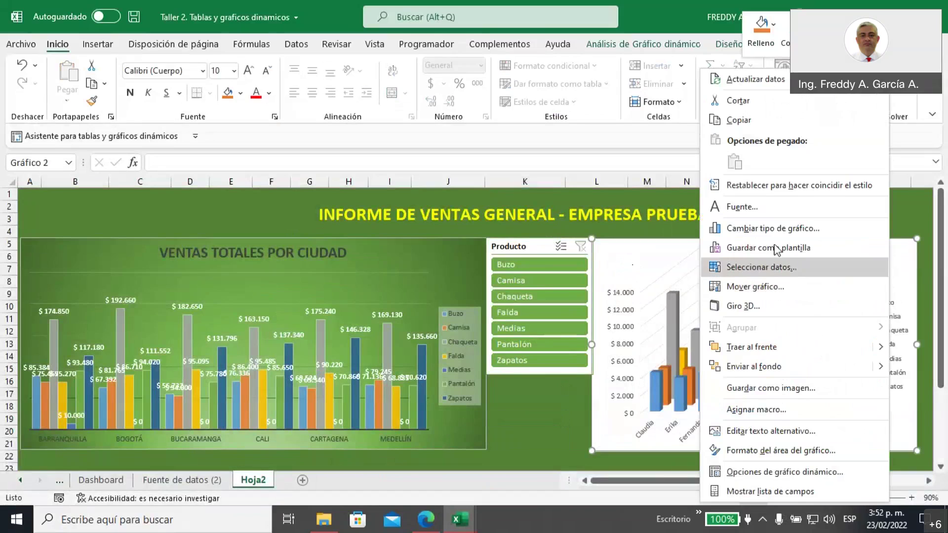
{"action": "left_click", "coordinate": [773, 228]}
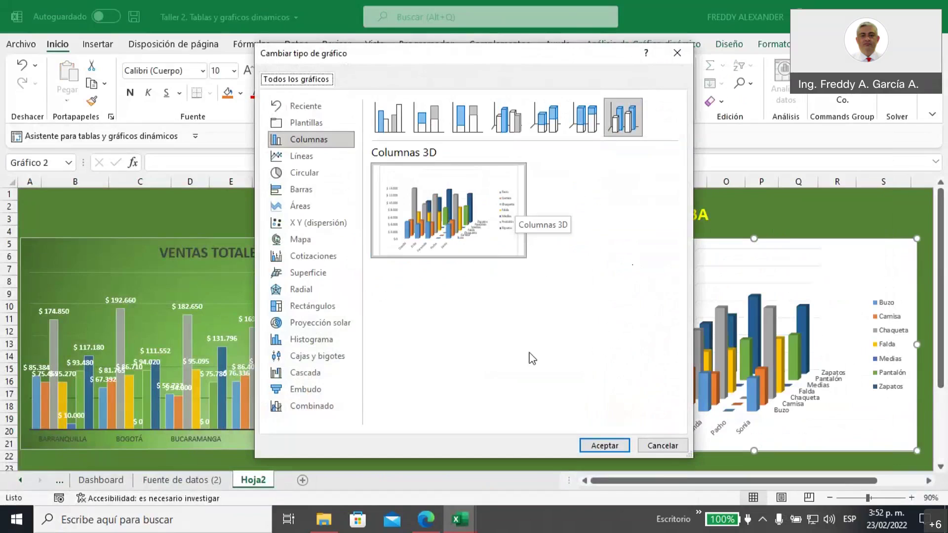
- Preview the line chart variants for the seller chart, including Líneas 100 % apiladas and Línea con marcadores
{"action": "left_click", "coordinate": [299, 157]}
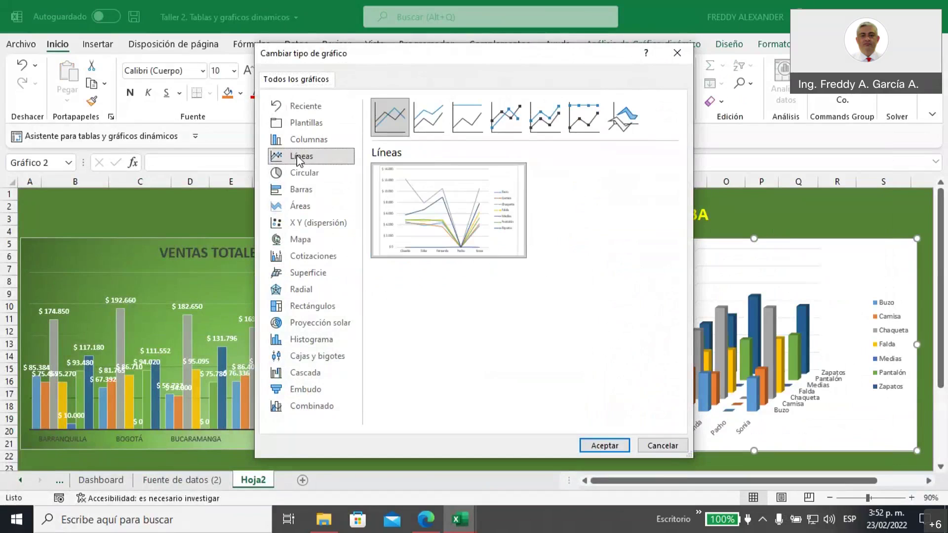
{"action": "left_click", "coordinate": [510, 127]}
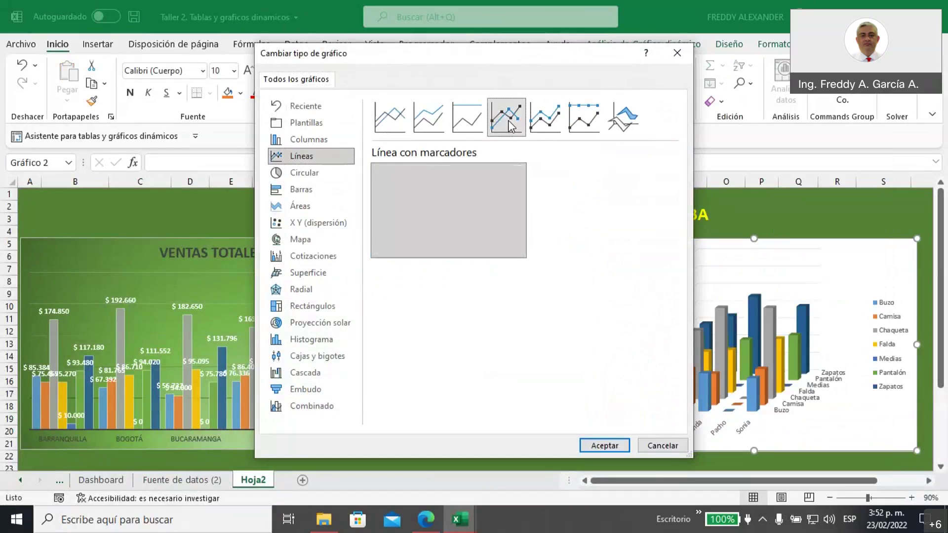
{"action": "left_click", "coordinate": [547, 127]}
{"action": "left_click", "coordinate": [581, 126]}
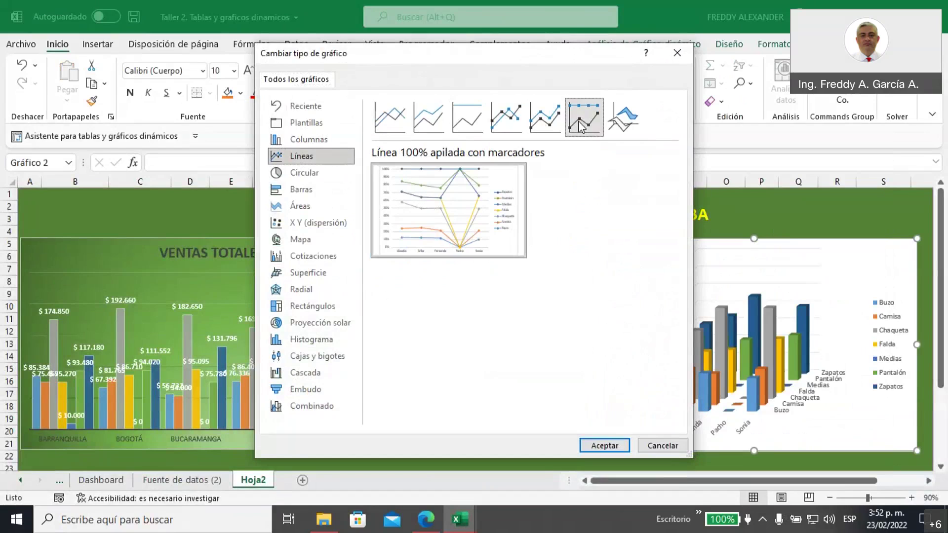
{"action": "left_click", "coordinate": [506, 124]}
{"action": "left_click", "coordinate": [467, 123]}
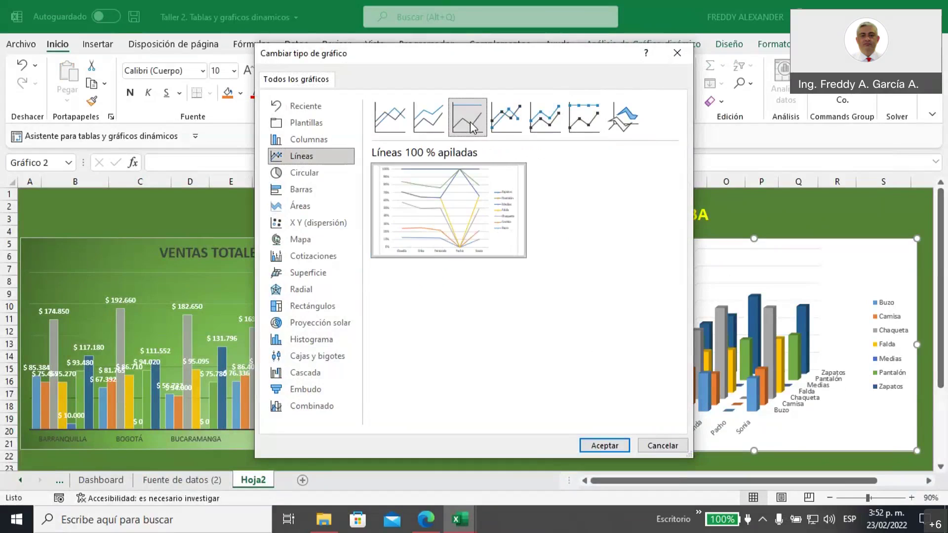
{"action": "left_click", "coordinate": [512, 128]}
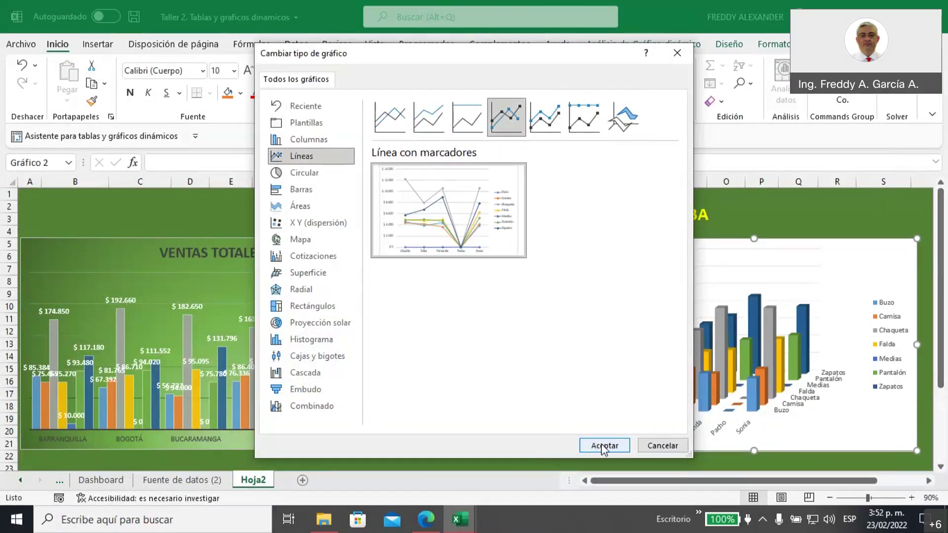
{"action": "mouse_move", "coordinate": [465, 200]}
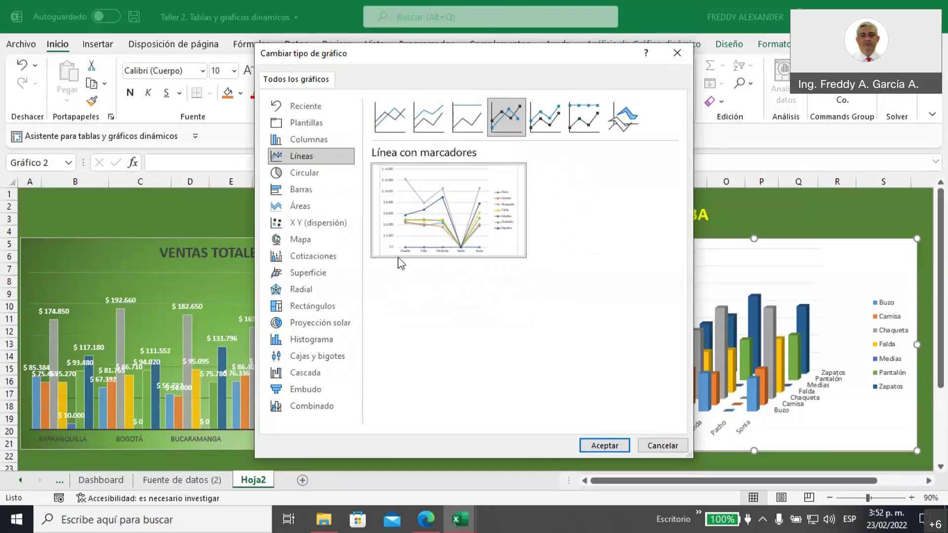
{"action": "mouse_move", "coordinate": [438, 245]}
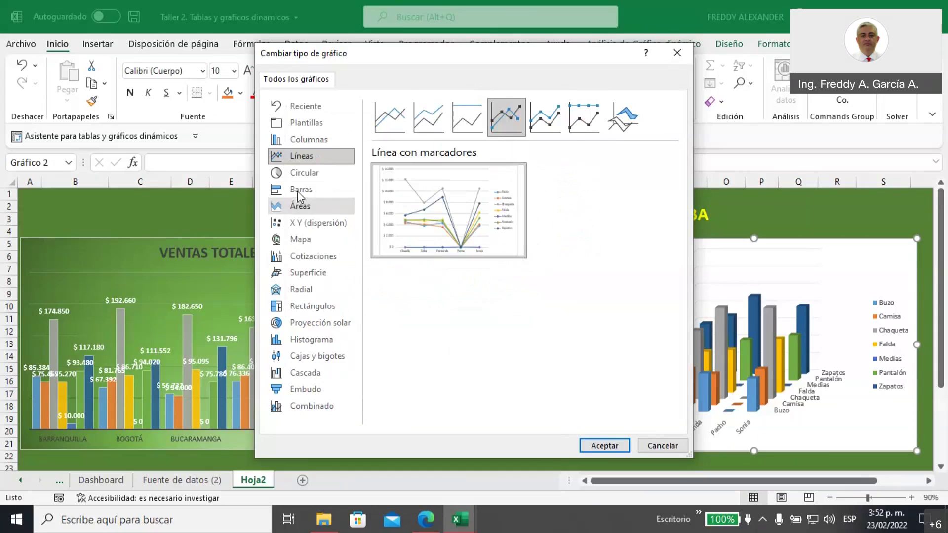
- Change the seller chart's type to Barras agrupadas
{"action": "left_click", "coordinate": [299, 192]}
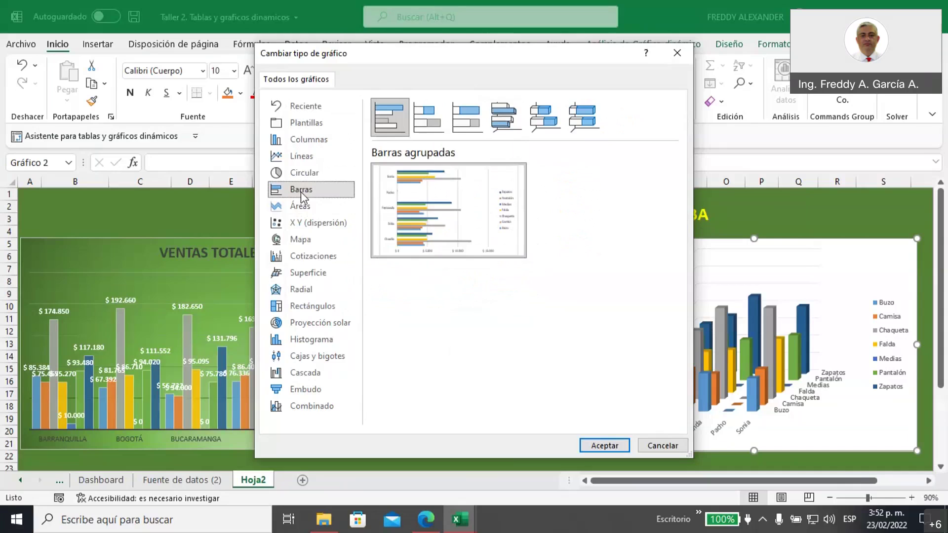
{"action": "left_click", "coordinate": [605, 446]}
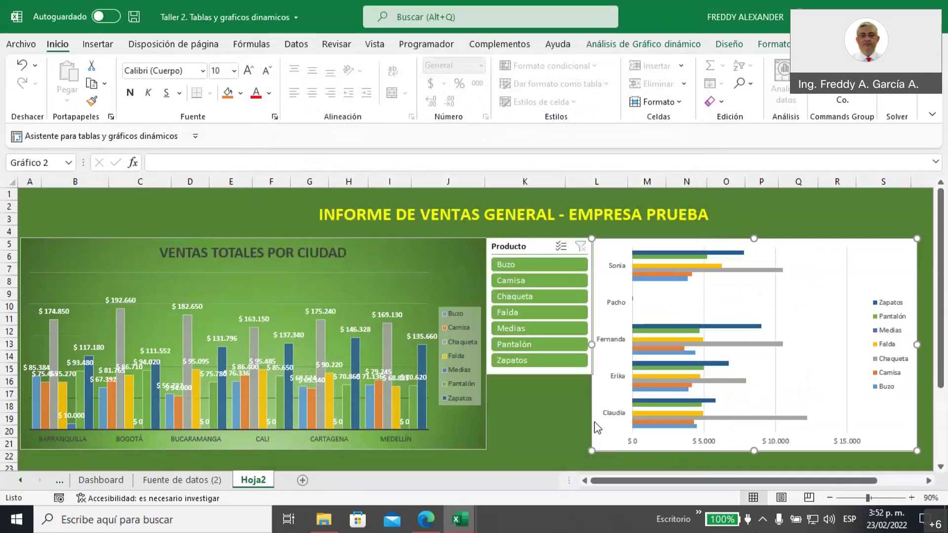
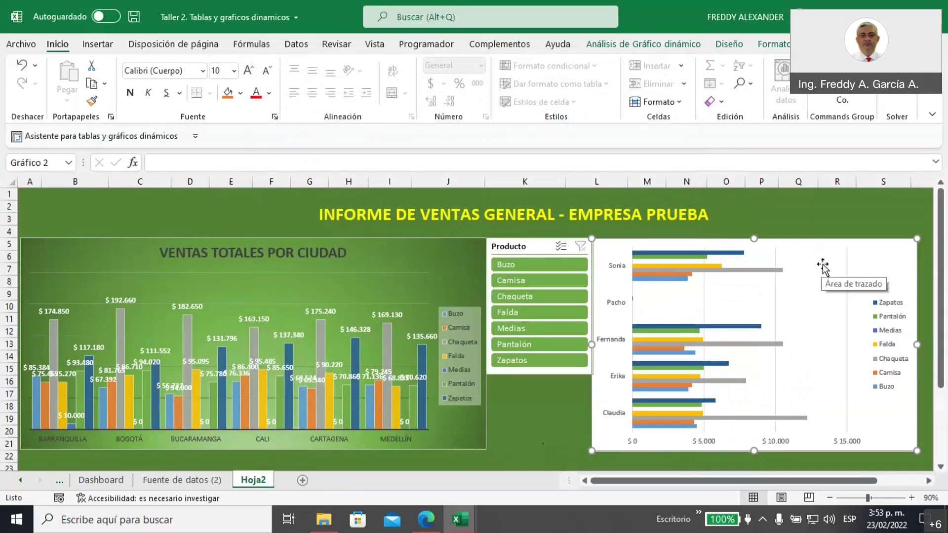
- Move the seller bar chart down to just below its pivot table, uncovering the table
{"action": "left_click_drag", "start_coordinate": [943, 270], "coordinate": [944, 291]}
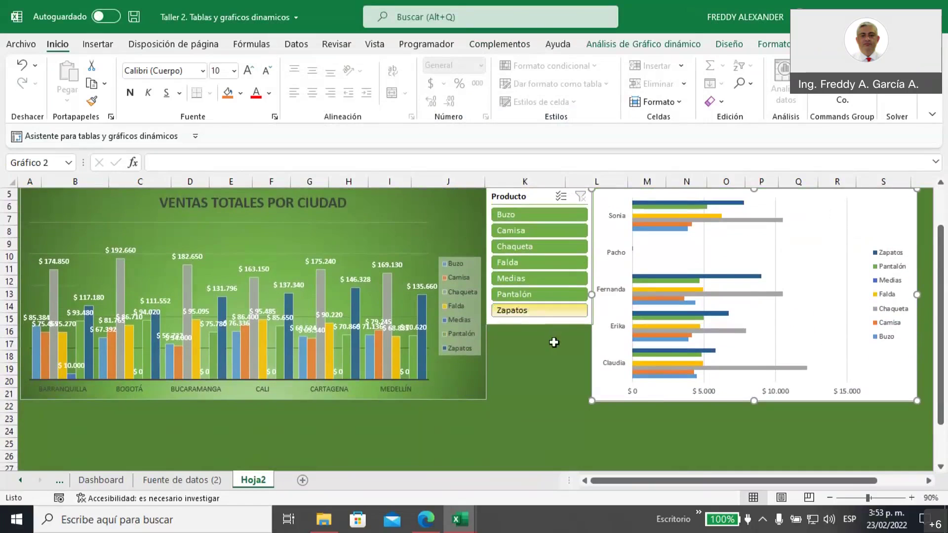
{"action": "scroll", "coordinate": [548, 398], "scroll_direction": "up", "scroll_amount": 2}
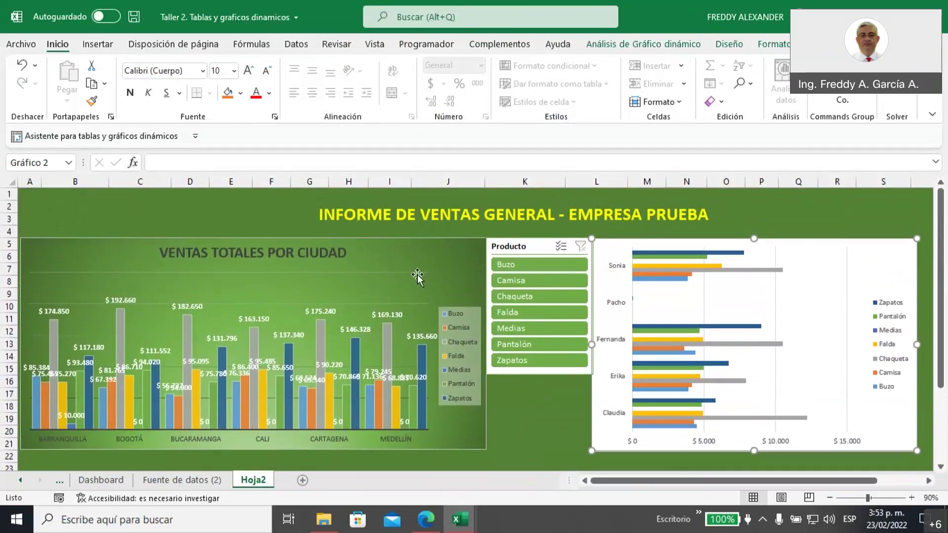
{"action": "left_click_drag", "start_coordinate": [787, 246], "coordinate": [787, 380]}
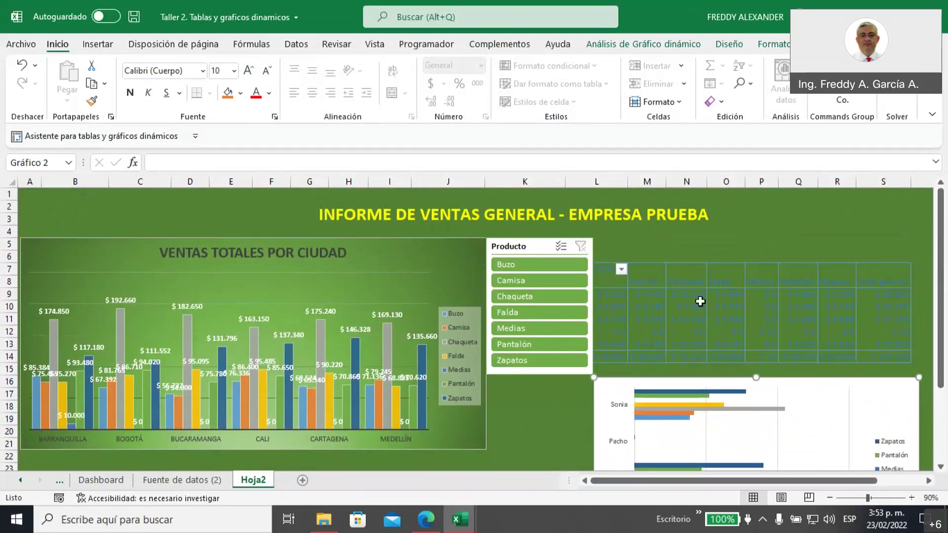
{"action": "mouse_move", "coordinate": [703, 340]}
{"action": "left_click", "coordinate": [789, 391]}
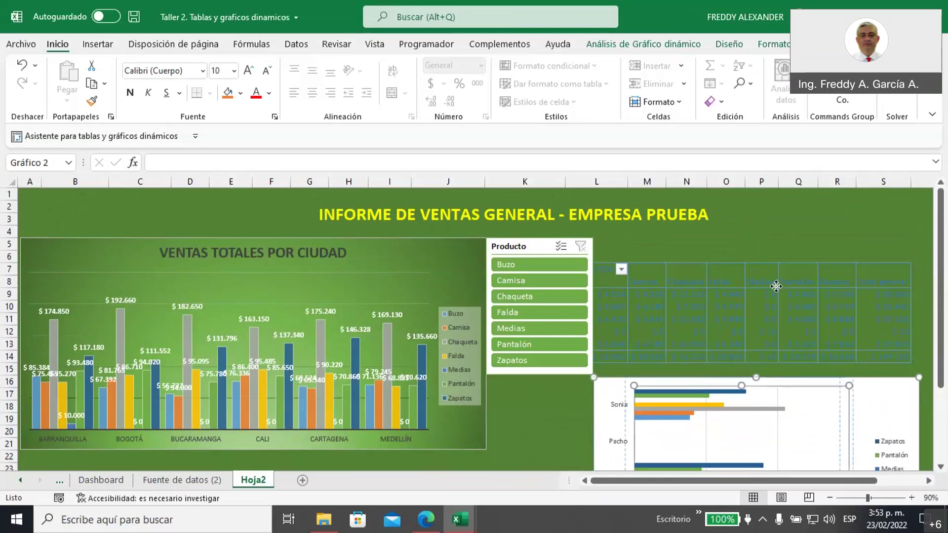
{"action": "left_click_drag", "start_coordinate": [797, 375], "coordinate": [798, 376]}
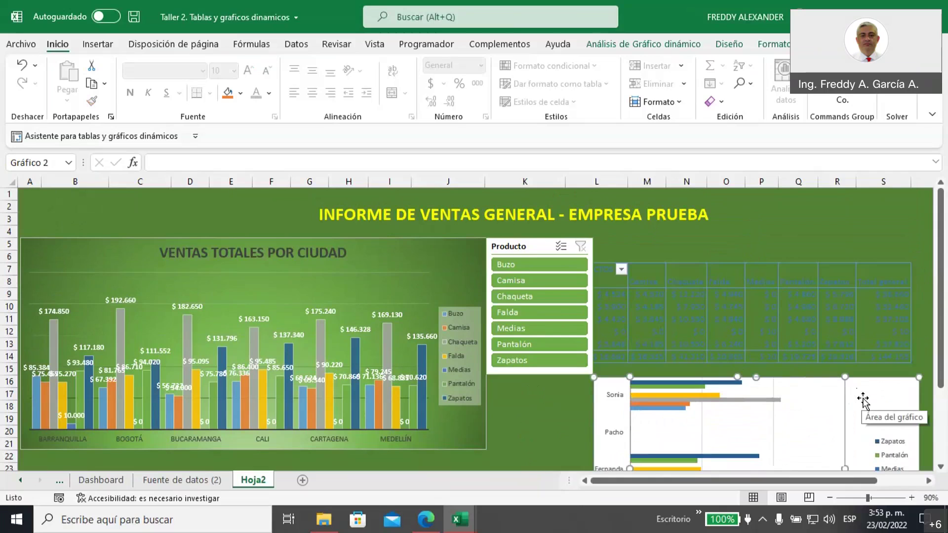
{"action": "key", "text": "ctrl+z"}
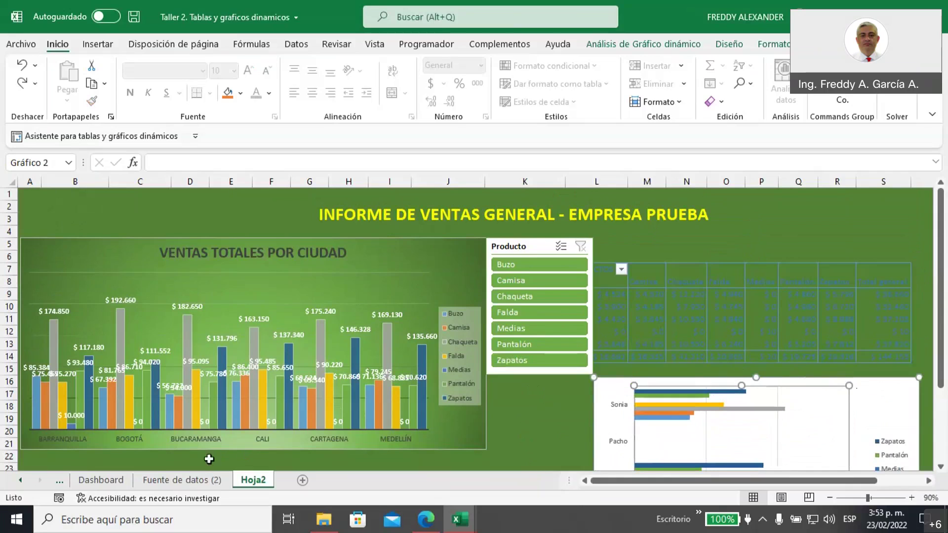
- Look through the formatted sales table on the Fuente de datos (2) sheet and check its table name
{"action": "left_click", "coordinate": [184, 481]}
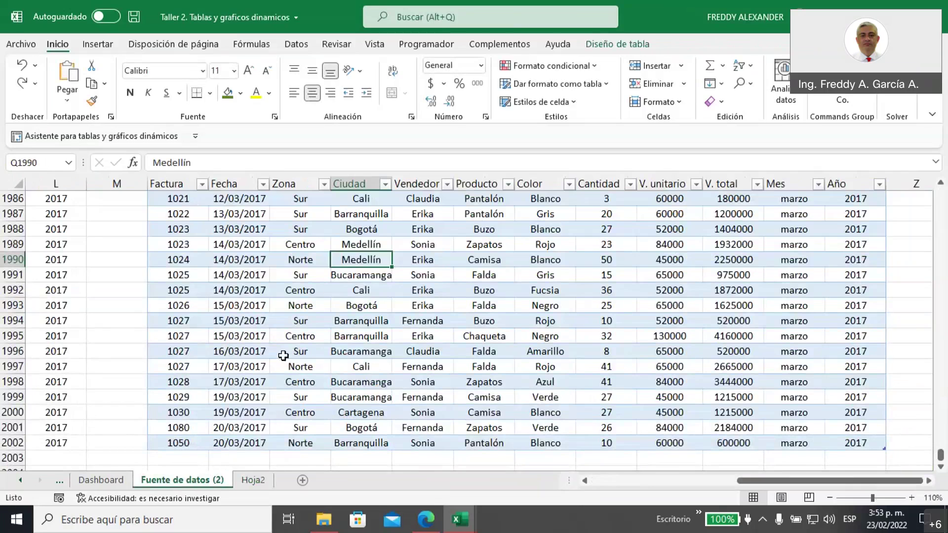
{"action": "scroll", "coordinate": [285, 355], "scroll_direction": "up", "scroll_amount": 7}
{"action": "scroll", "coordinate": [285, 355], "scroll_direction": "up", "scroll_amount": 10}
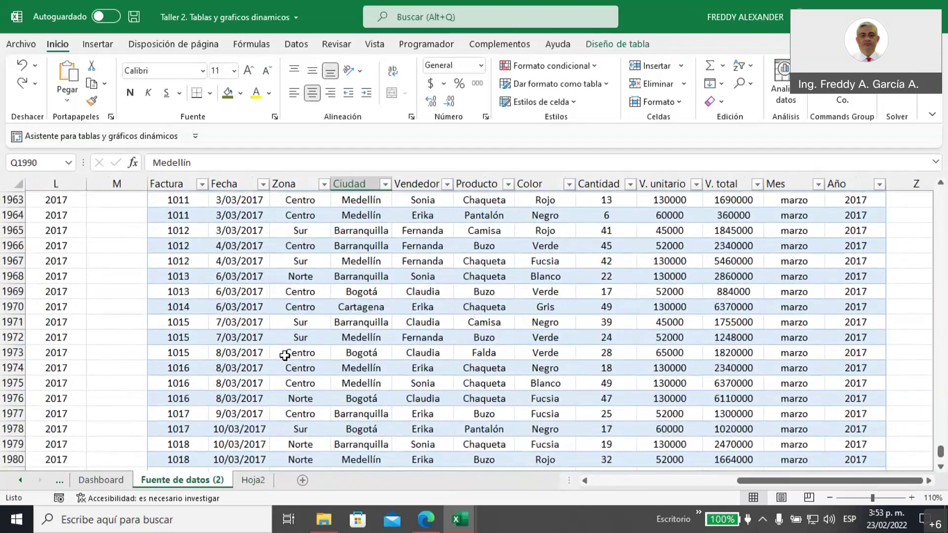
{"action": "scroll", "coordinate": [284, 355], "scroll_direction": "up", "scroll_amount": 3}
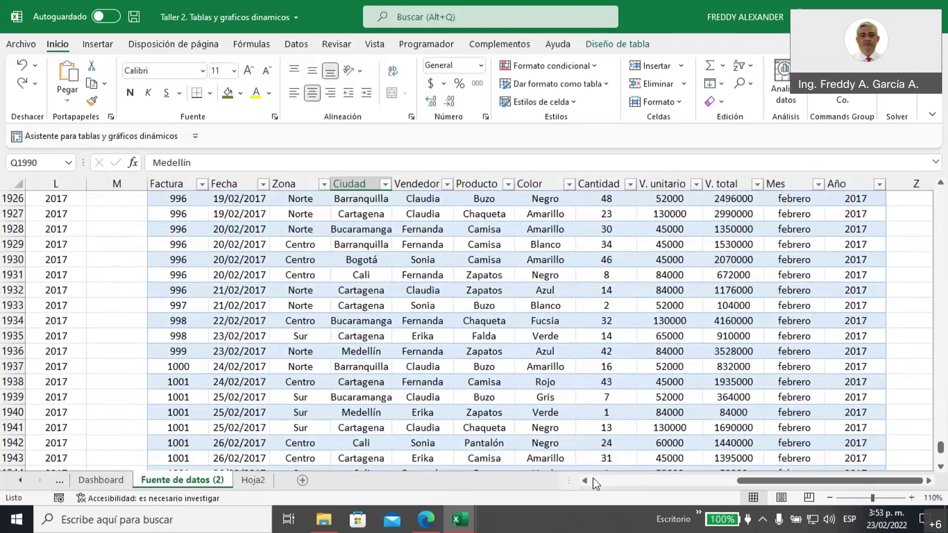
{"action": "left_click", "coordinate": [420, 275]}
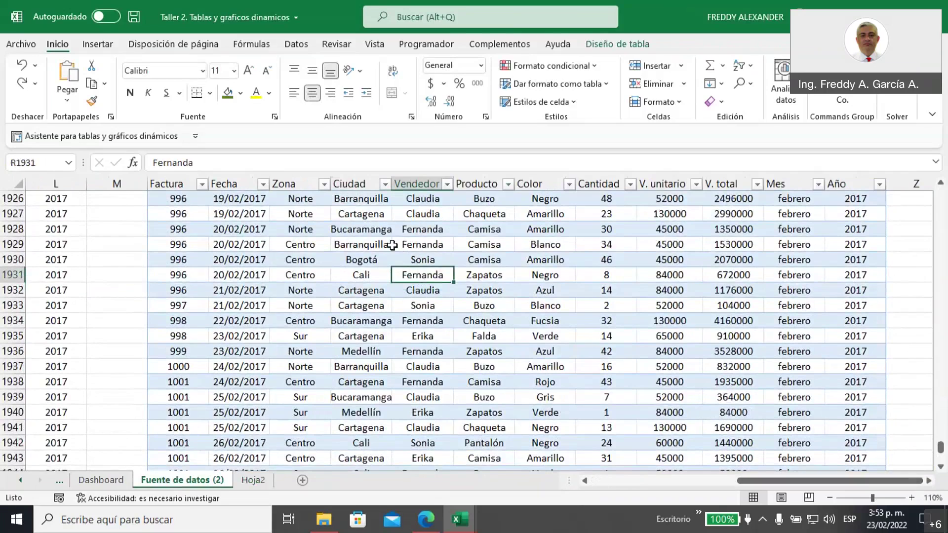
{"action": "left_click", "coordinate": [617, 44]}
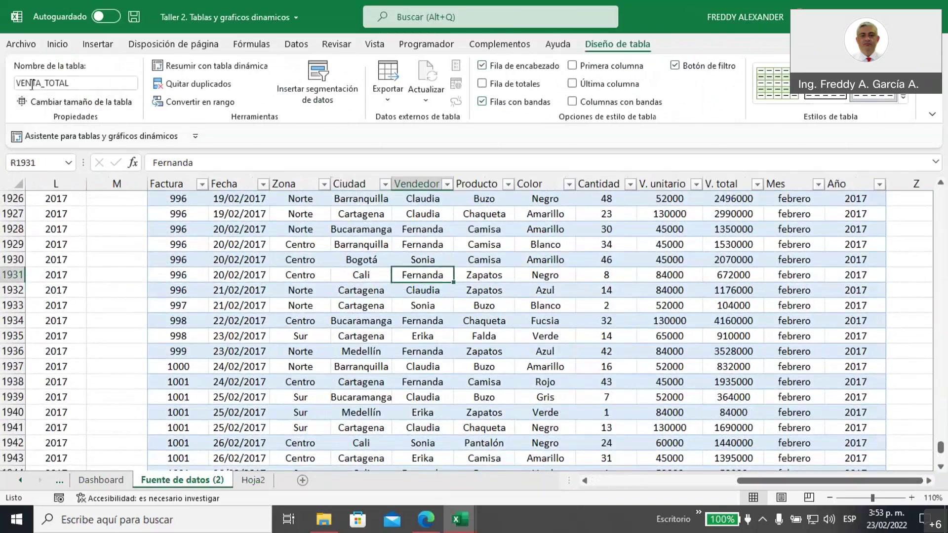
- Return to the start of the plain data range in columns A to L and review the workbook's defined names
{"action": "left_click_drag", "start_coordinate": [755, 482], "coordinate": [605, 489]}
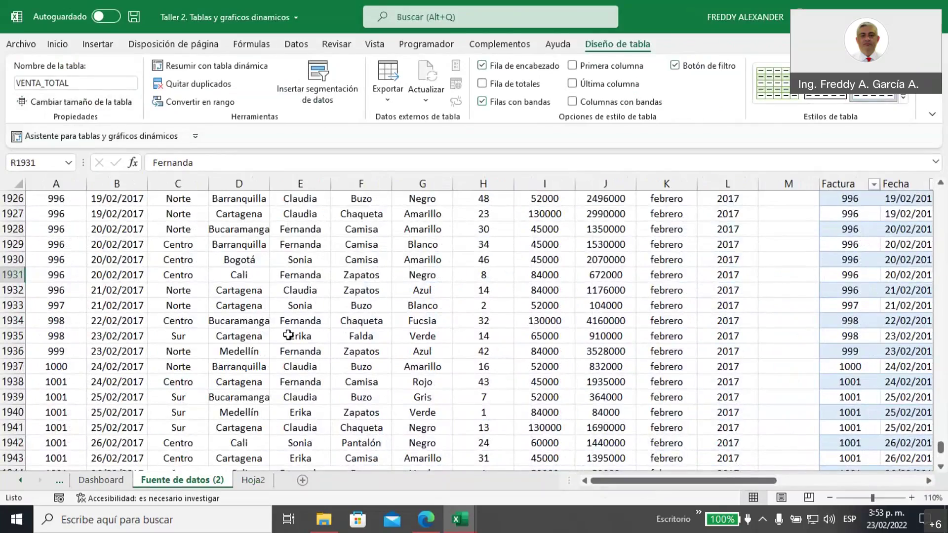
{"action": "scroll", "coordinate": [289, 336], "scroll_direction": "up", "scroll_amount": 14}
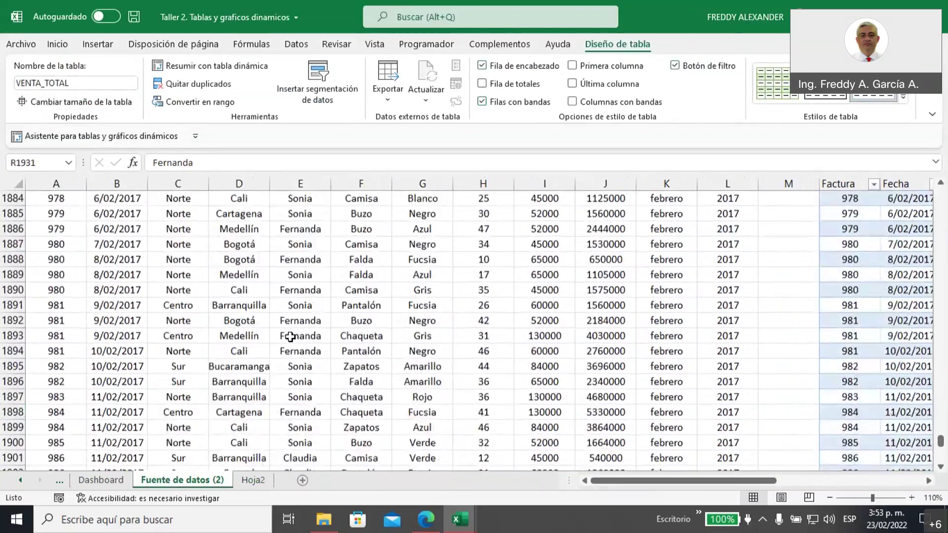
{"action": "scroll", "coordinate": [290, 336], "scroll_direction": "up", "scroll_amount": 20}
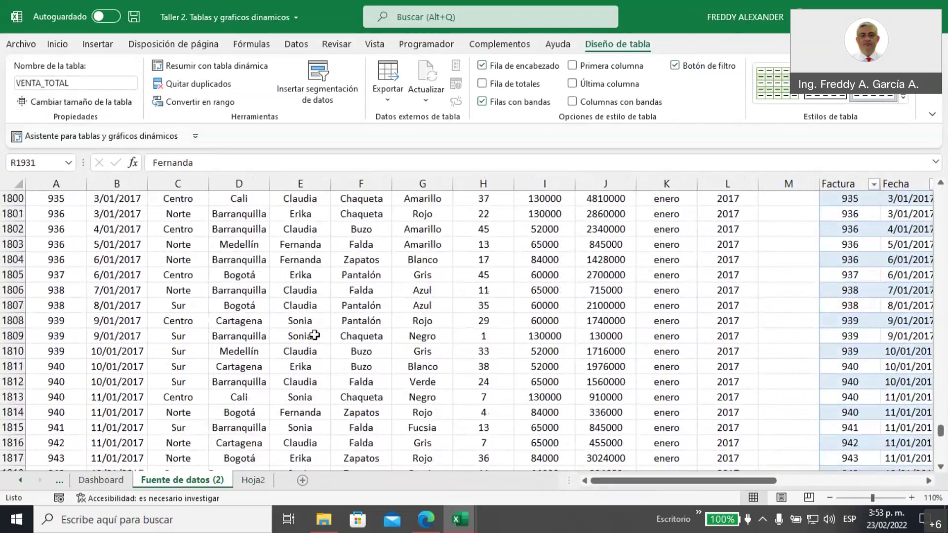
{"action": "scroll", "coordinate": [315, 335], "scroll_direction": "up", "scroll_amount": 7}
{"action": "left_click_drag", "start_coordinate": [942, 430], "coordinate": [941, 193]}
{"action": "left_click", "coordinate": [330, 306]}
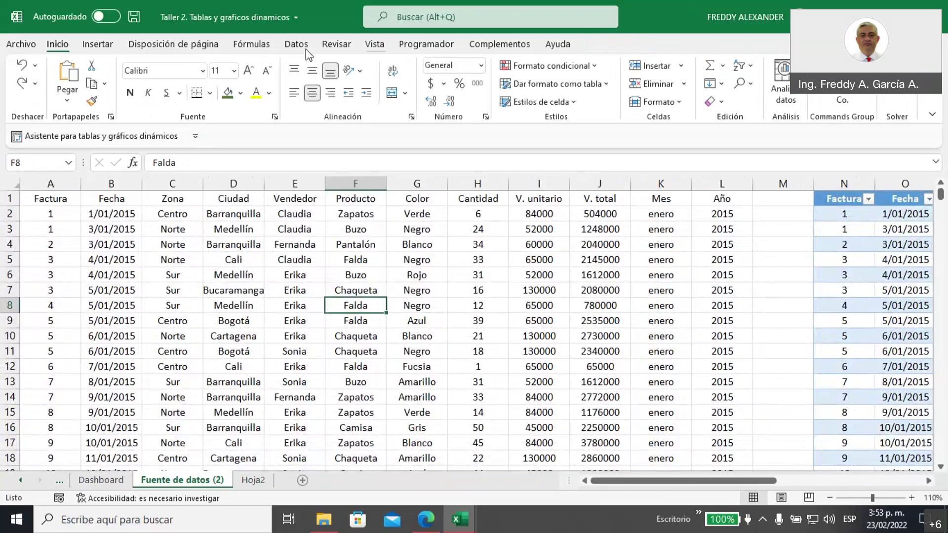
{"action": "left_click", "coordinate": [261, 48]}
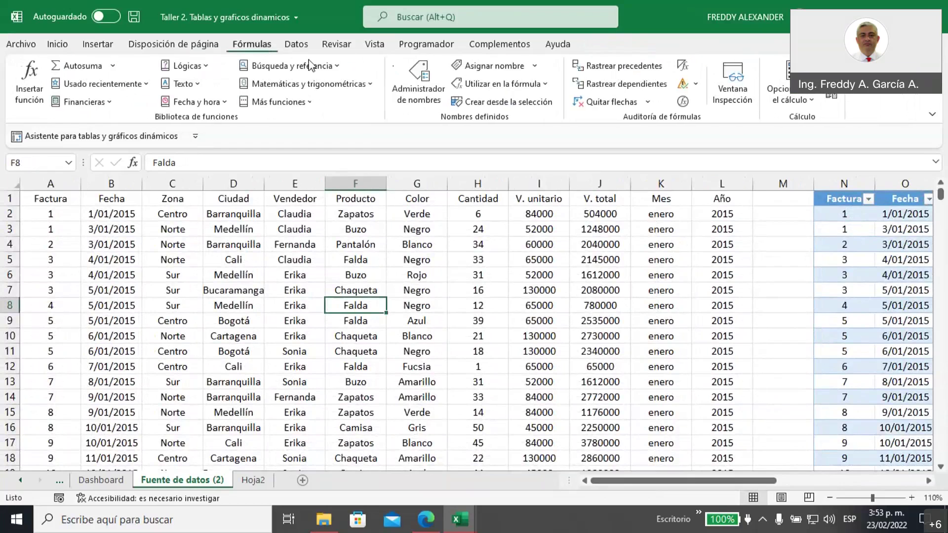
{"action": "left_click", "coordinate": [416, 91]}
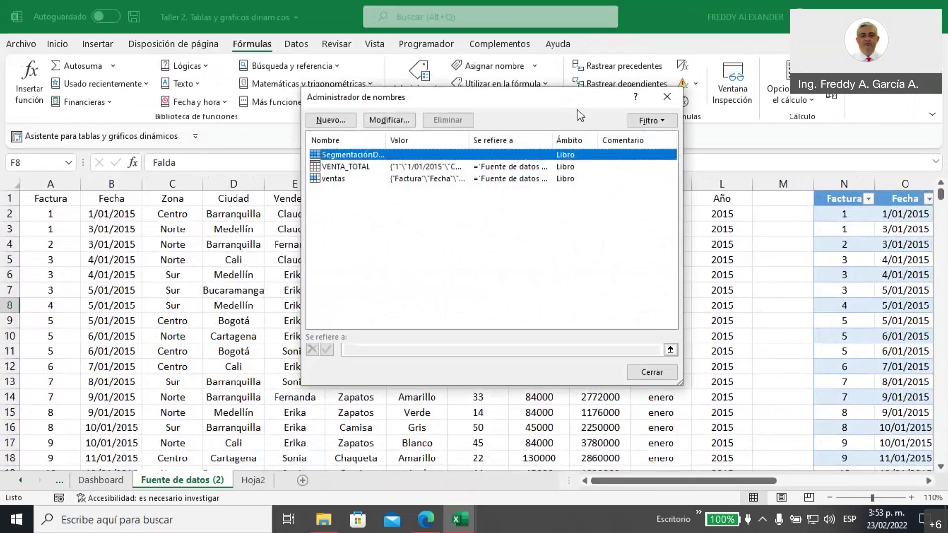
{"action": "left_click", "coordinate": [665, 101]}
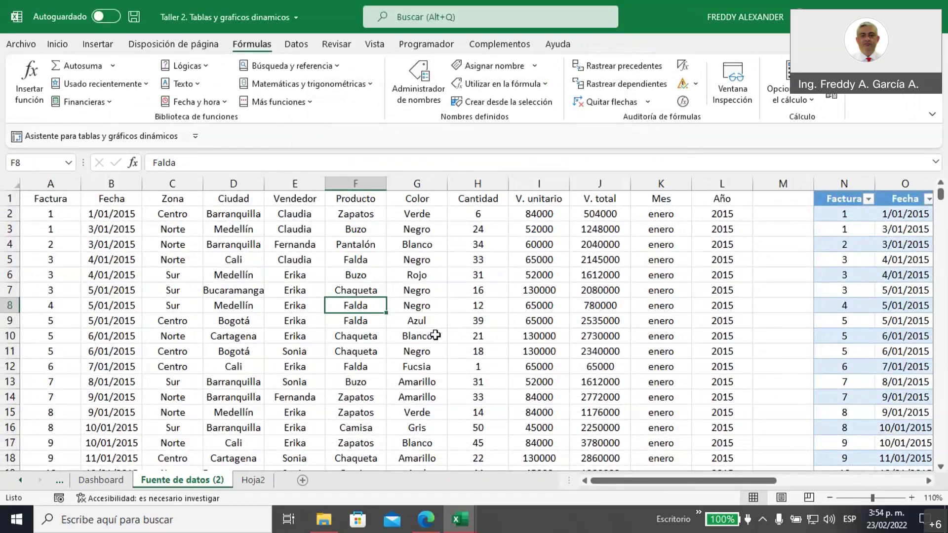
- Insert a pivot table on a new worksheet, using the defined name ventas as its source
{"action": "left_click", "coordinate": [97, 46]}
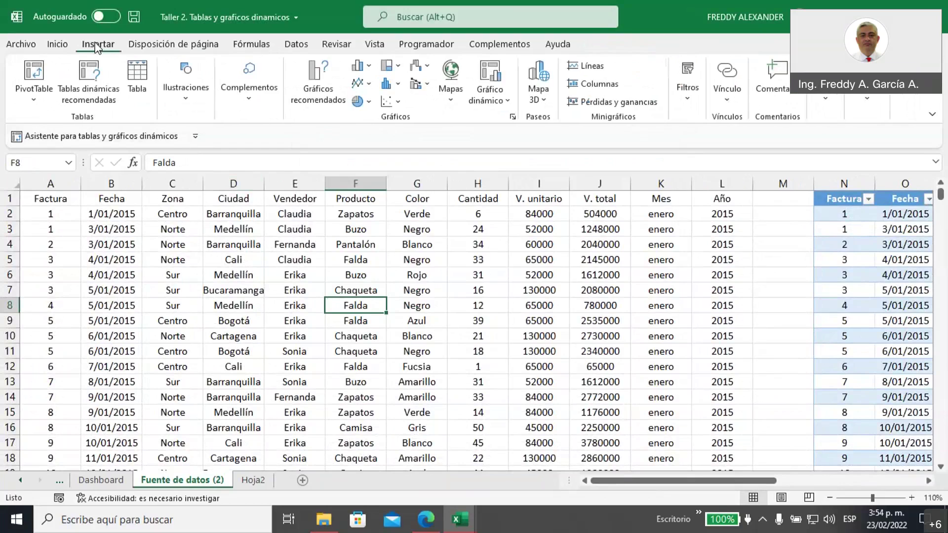
{"action": "left_click", "coordinate": [34, 91]}
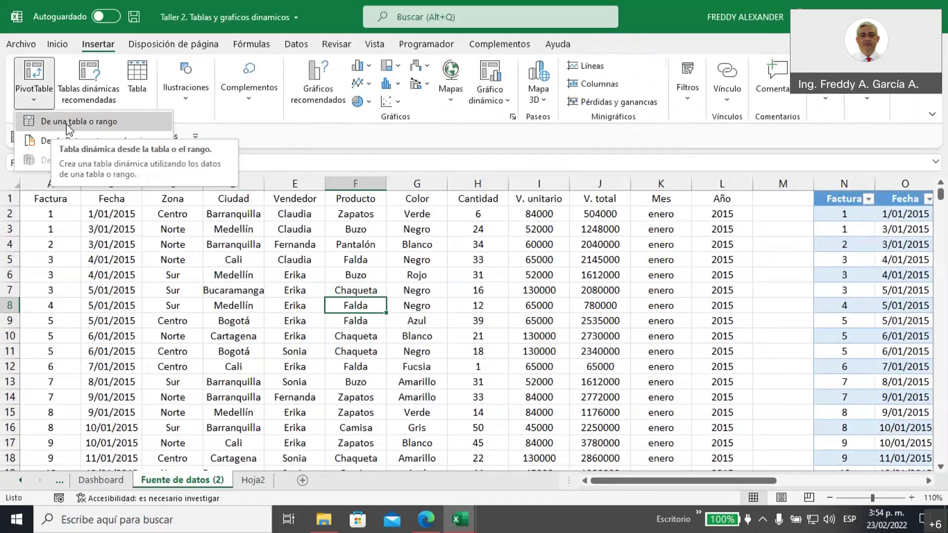
{"action": "left_click", "coordinate": [67, 124]}
{"action": "left_click_drag", "start_coordinate": [580, 195], "coordinate": [698, 205]}
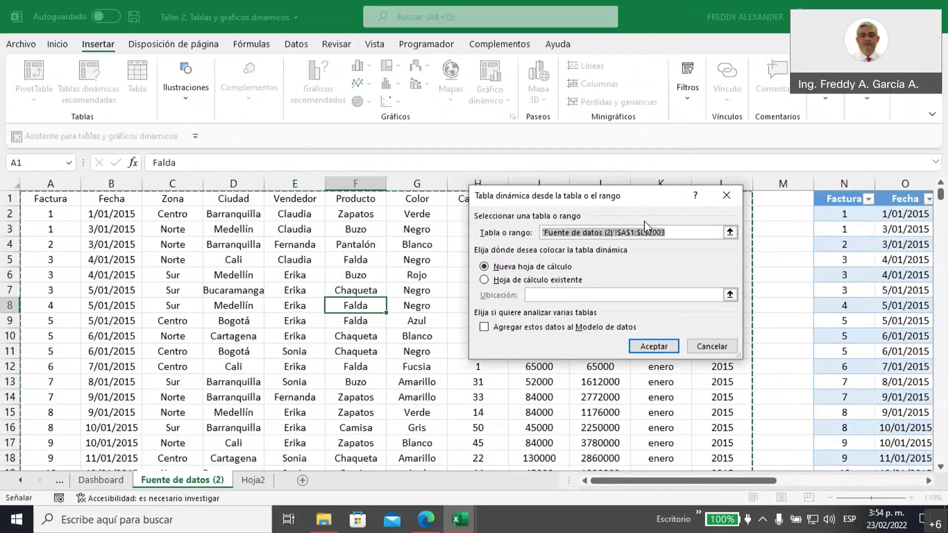
{"action": "left_click", "coordinate": [670, 233]}
{"action": "left_click_drag", "start_coordinate": [670, 232], "coordinate": [537, 233]}
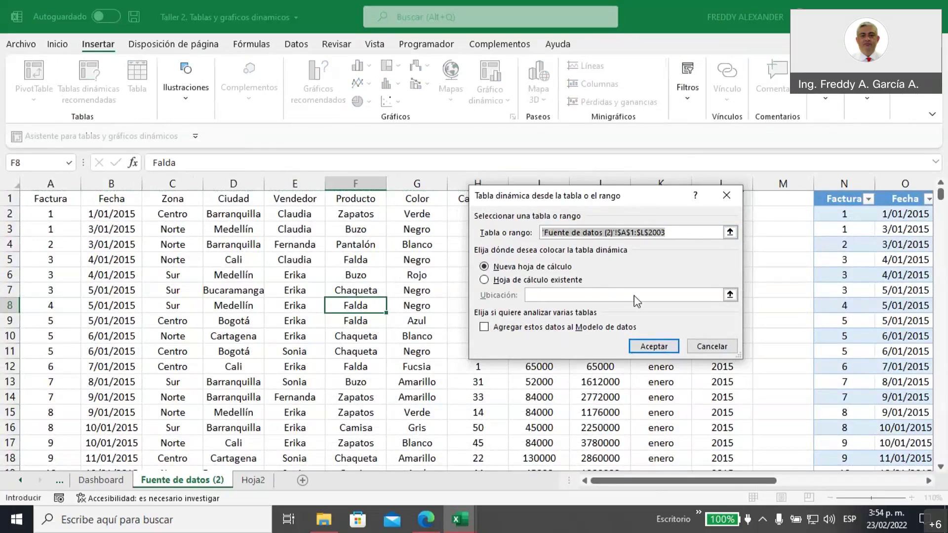
{"action": "type", "text": "v"}
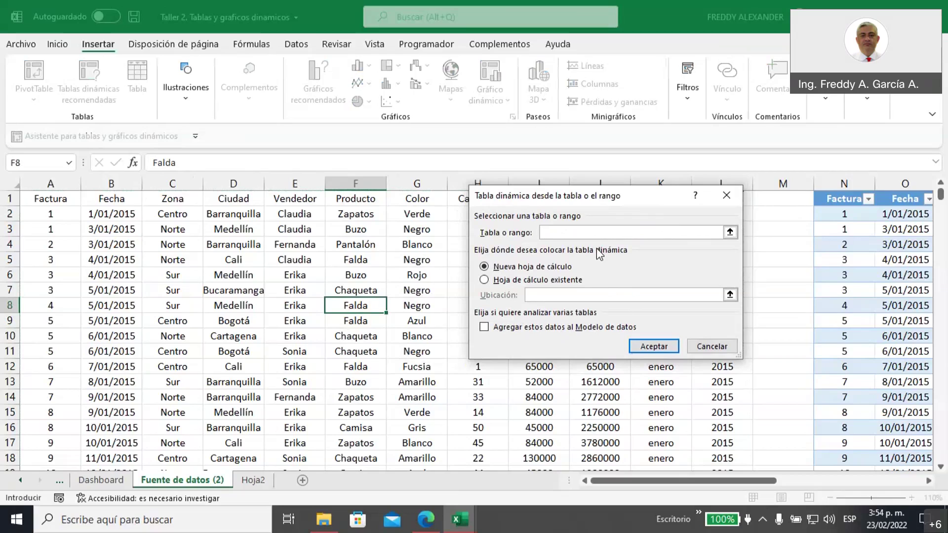
{"action": "key", "text": "F3"}
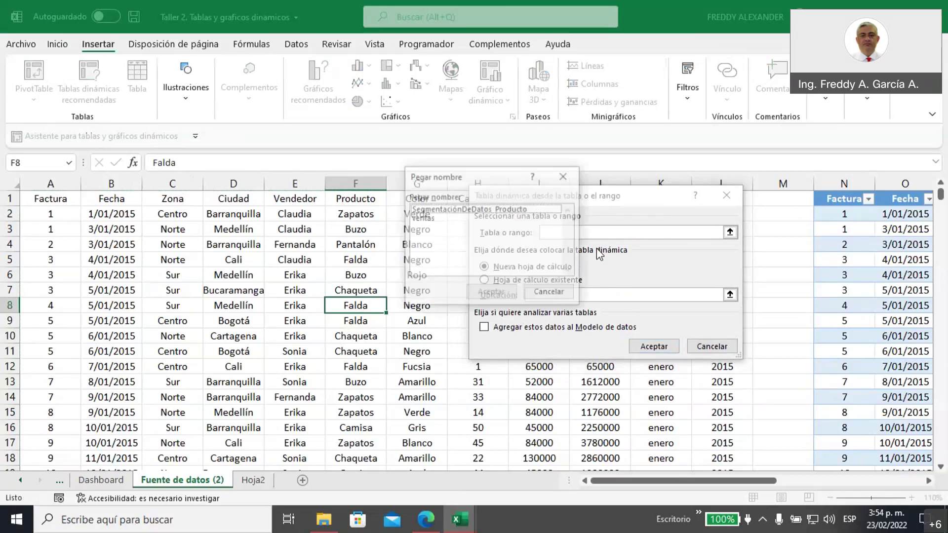
{"action": "left_click", "coordinate": [431, 221]}
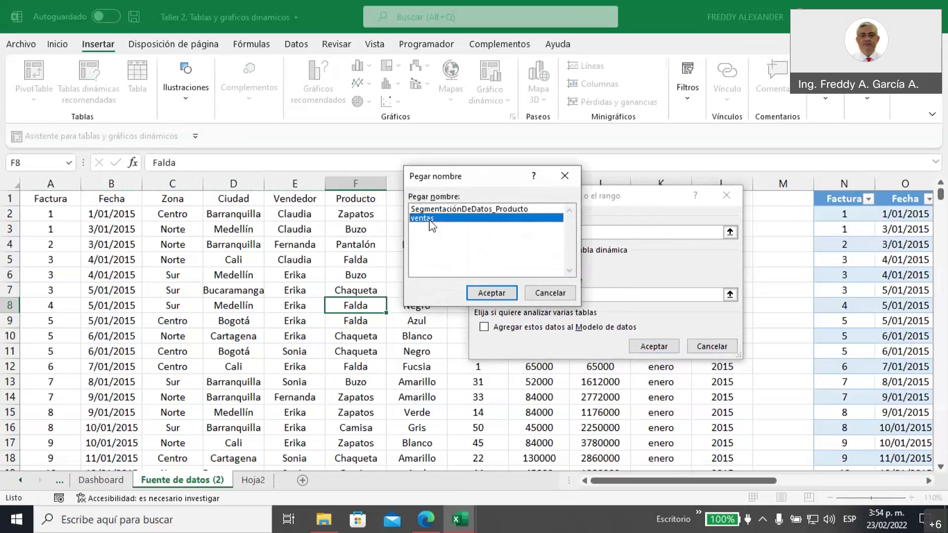
{"action": "left_click", "coordinate": [492, 293]}
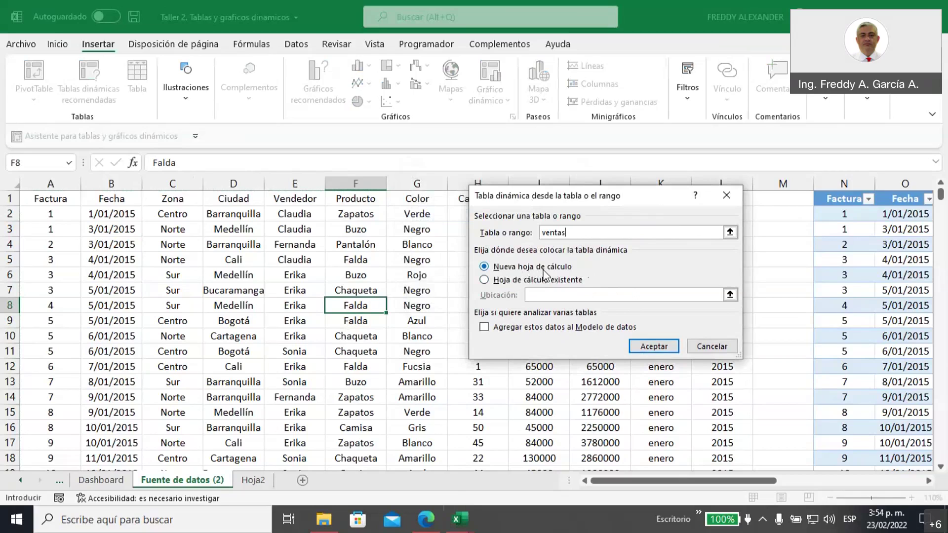
{"action": "left_click", "coordinate": [653, 351]}
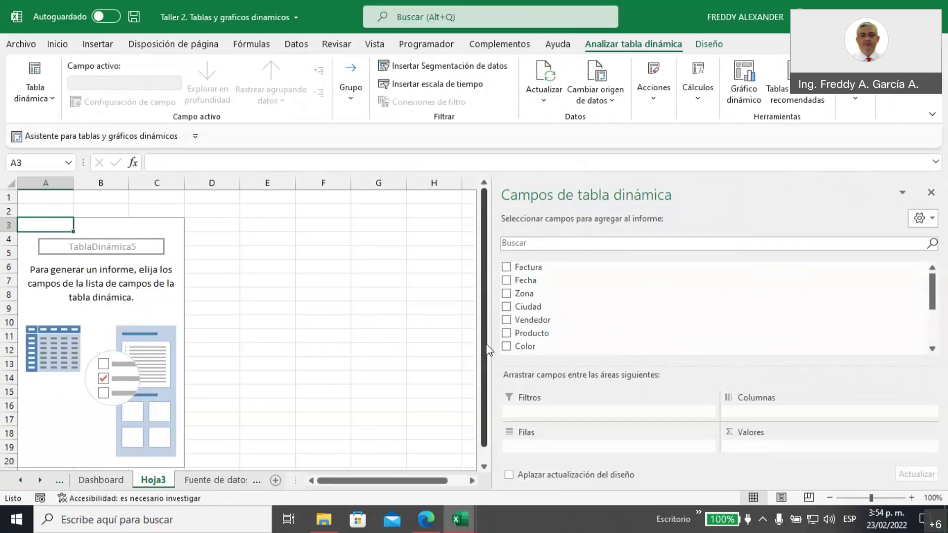
- Lay out the new pivot table with Año as columns, Producto as rows and the sum of Cantidad as values
{"action": "left_click_drag", "start_coordinate": [492, 346], "coordinate": [731, 347]}
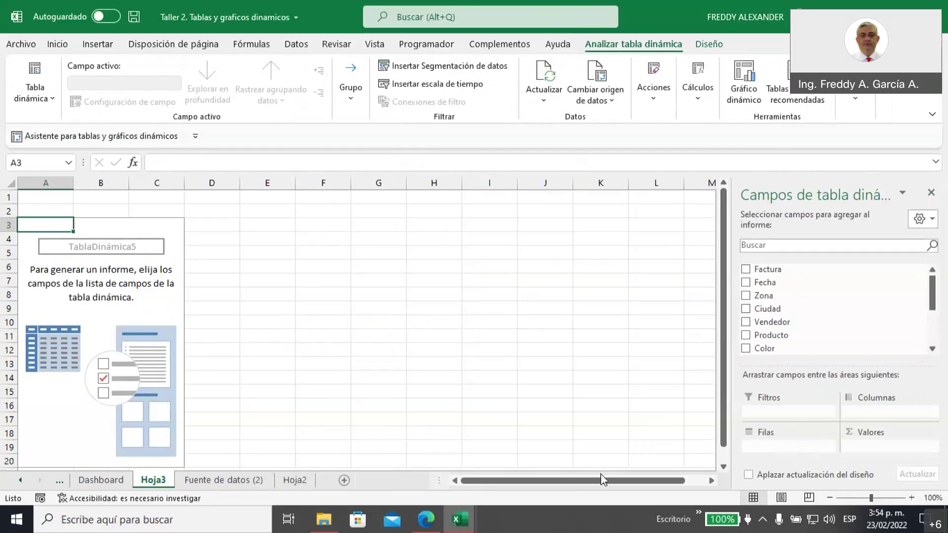
{"action": "left_click_drag", "start_coordinate": [598, 481], "coordinate": [558, 489]}
{"action": "left_click", "coordinate": [89, 250]}
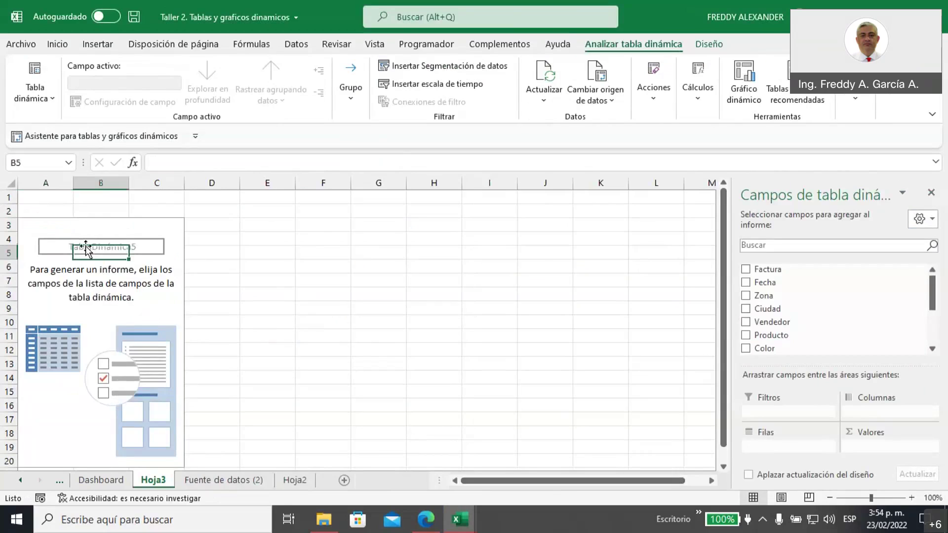
{"action": "left_click", "coordinate": [65, 239]}
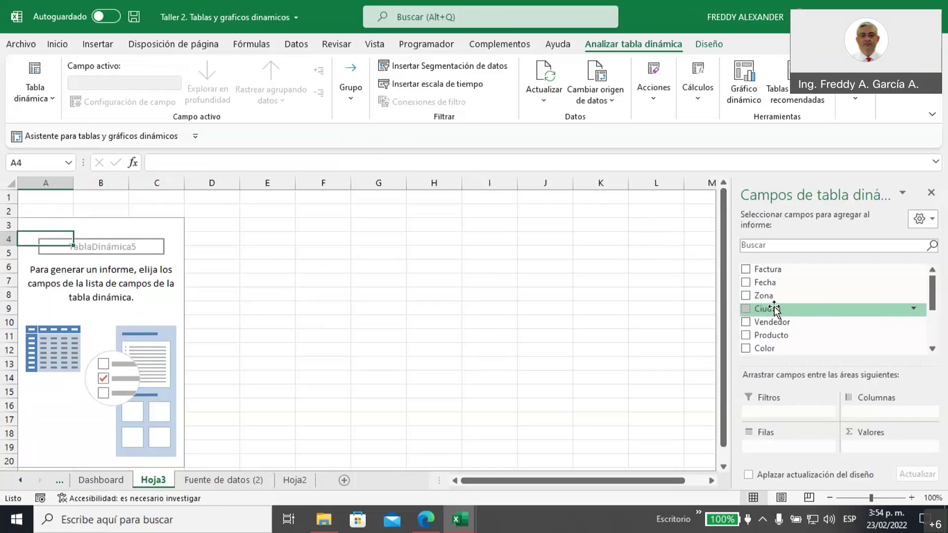
{"action": "scroll", "coordinate": [773, 310], "scroll_direction": "down", "scroll_amount": 2}
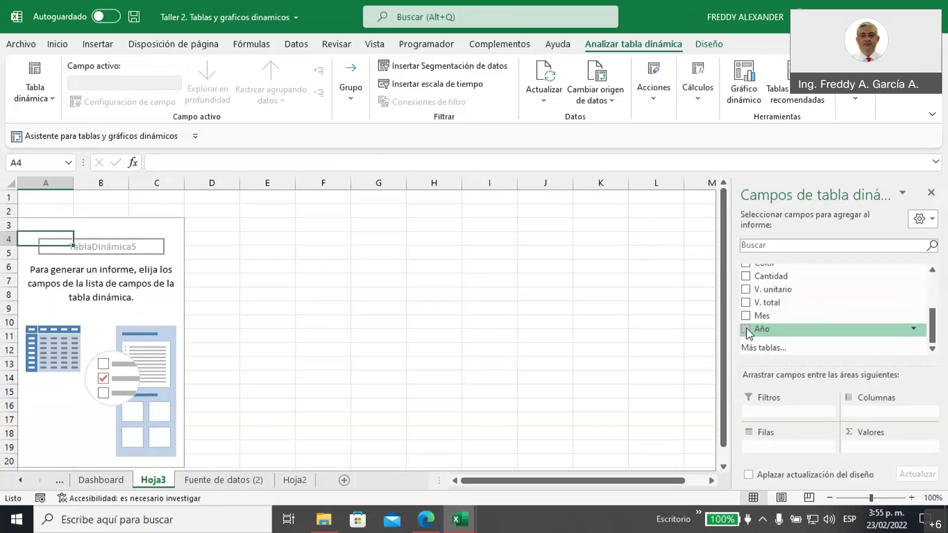
{"action": "left_click_drag", "start_coordinate": [749, 334], "coordinate": [865, 416]}
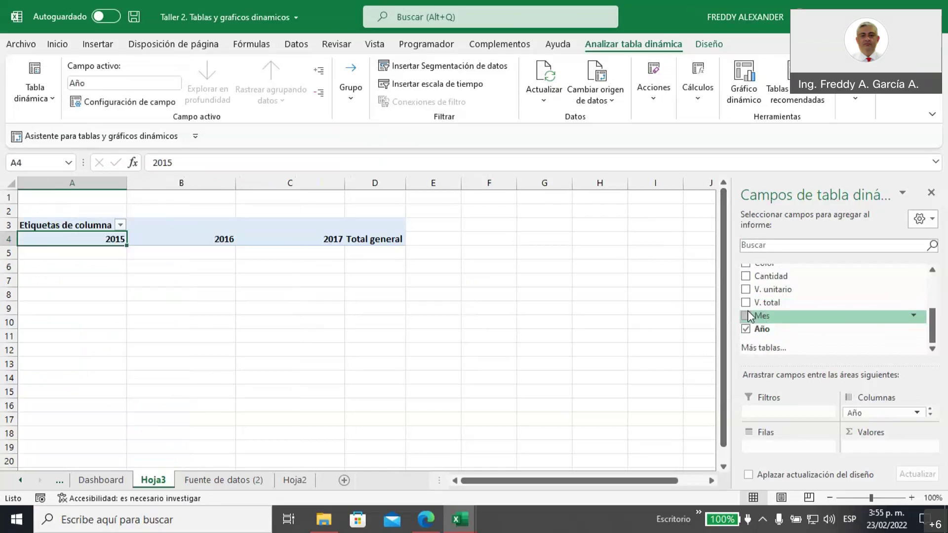
{"action": "scroll", "coordinate": [747, 311], "scroll_direction": "up", "scroll_amount": 1}
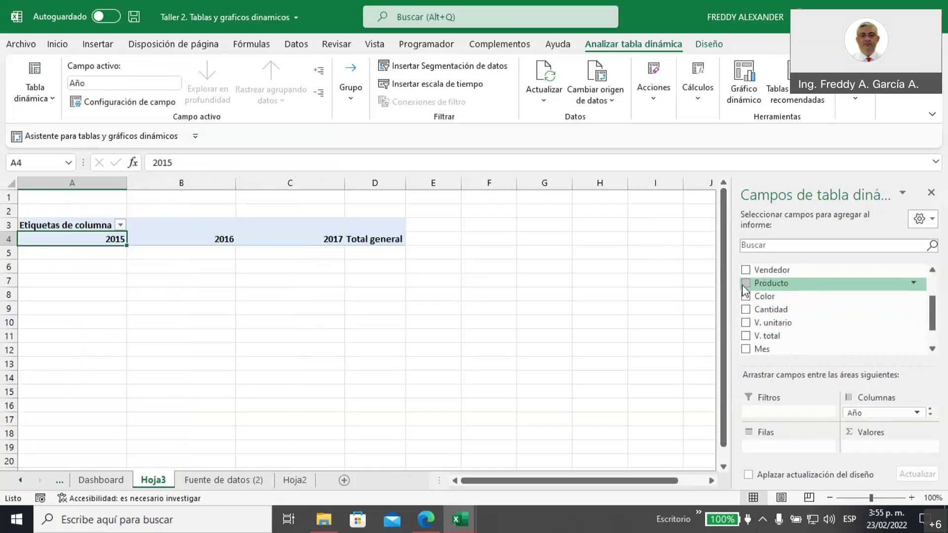
{"action": "left_click_drag", "start_coordinate": [745, 282], "coordinate": [769, 439]}
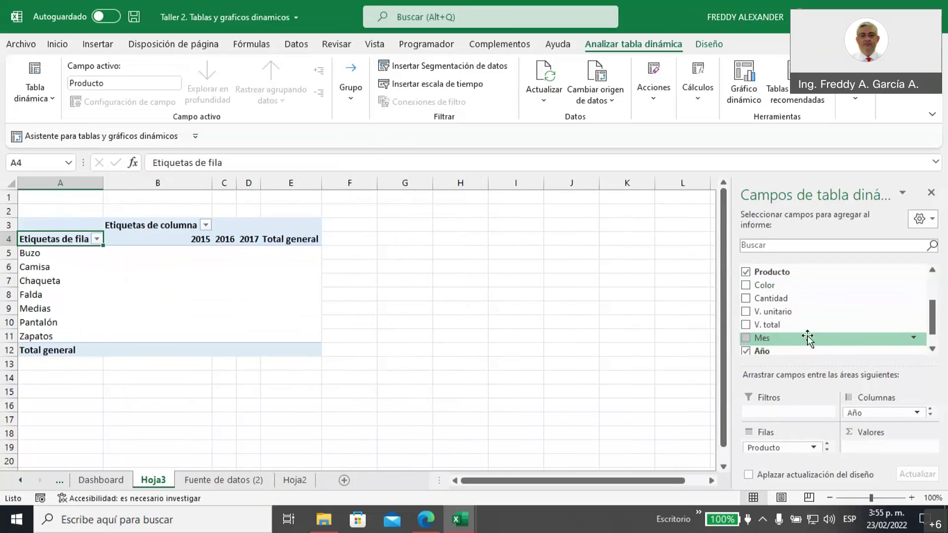
{"action": "left_click_drag", "start_coordinate": [770, 301], "coordinate": [869, 448]}
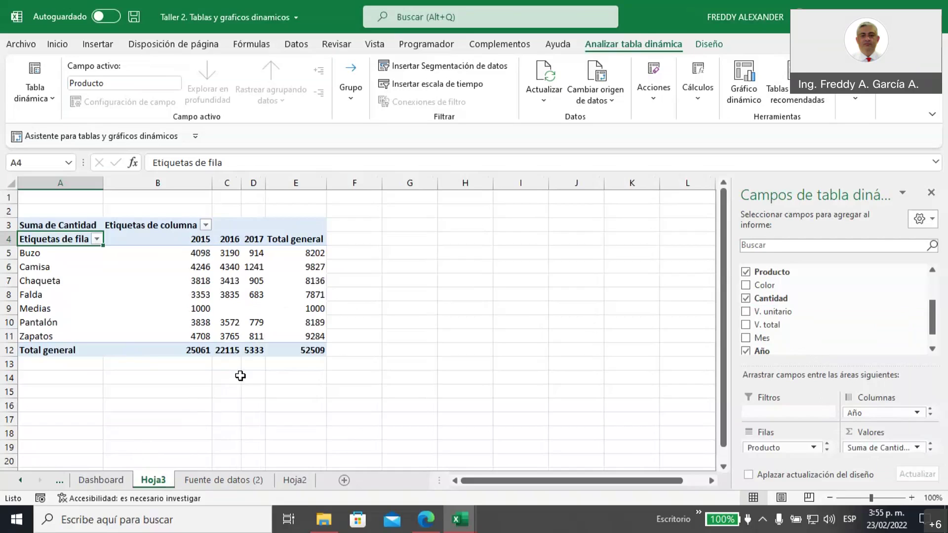
{"action": "left_click", "coordinate": [179, 280]}
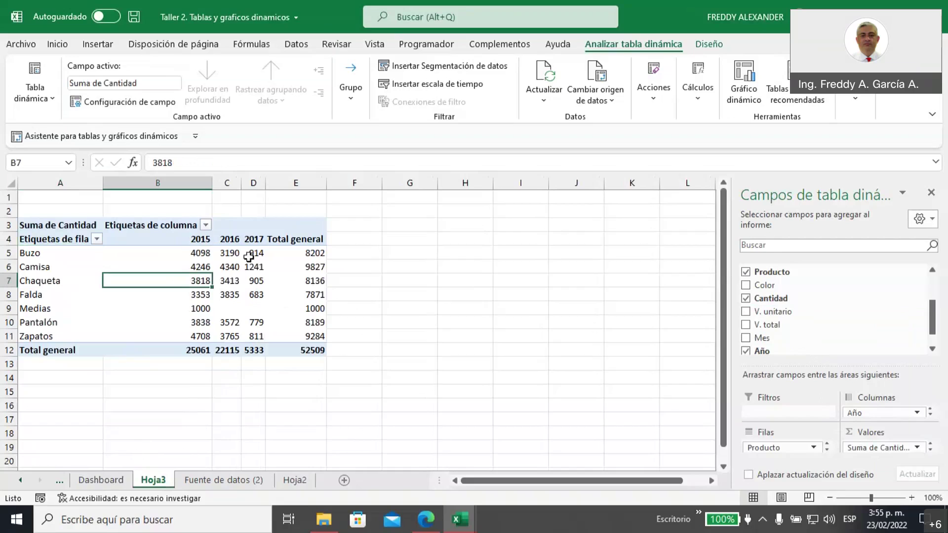
{"action": "left_click", "coordinate": [296, 307]}
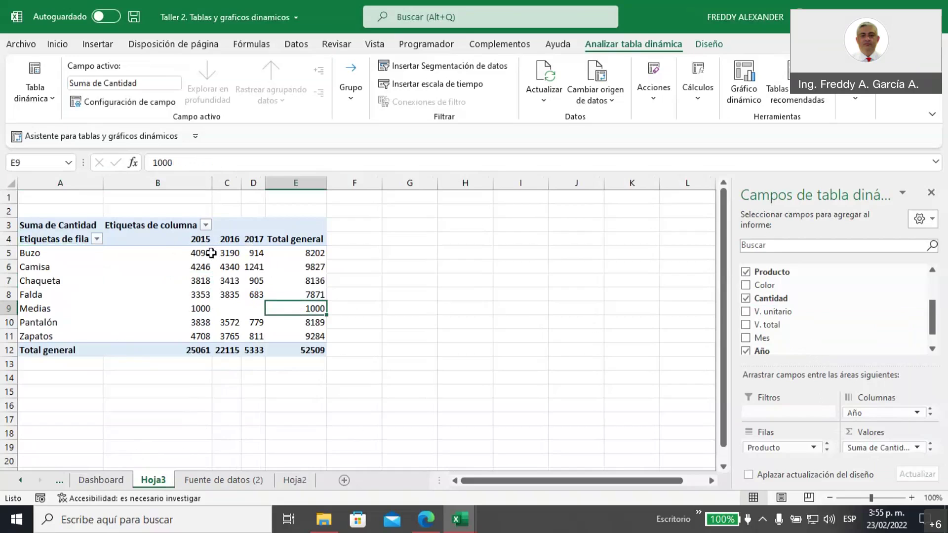
- Rename the pivot table's row label header in A4 to PRODUCTOS and widen the field list pane
{"action": "mouse_move", "coordinate": [199, 251]}
{"action": "left_click", "coordinate": [57, 240]}
{"action": "left_click_drag", "start_coordinate": [232, 162], "coordinate": [141, 164]}
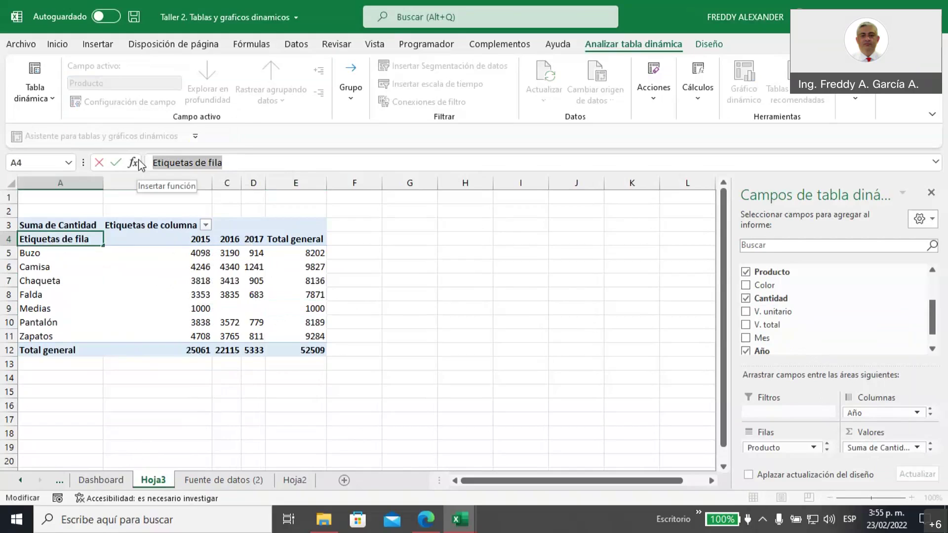
{"action": "type", "text": "PRO"}
{"action": "type", "text": "DCUOT"}
{"action": "key", "text": "BackSpace"}
{"action": "key", "text": "BackSpace"}
{"action": "key", "text": "BackSpace"}
{"action": "key", "text": "BackSpace"}
{"action": "key", "text": "BackSpace"}
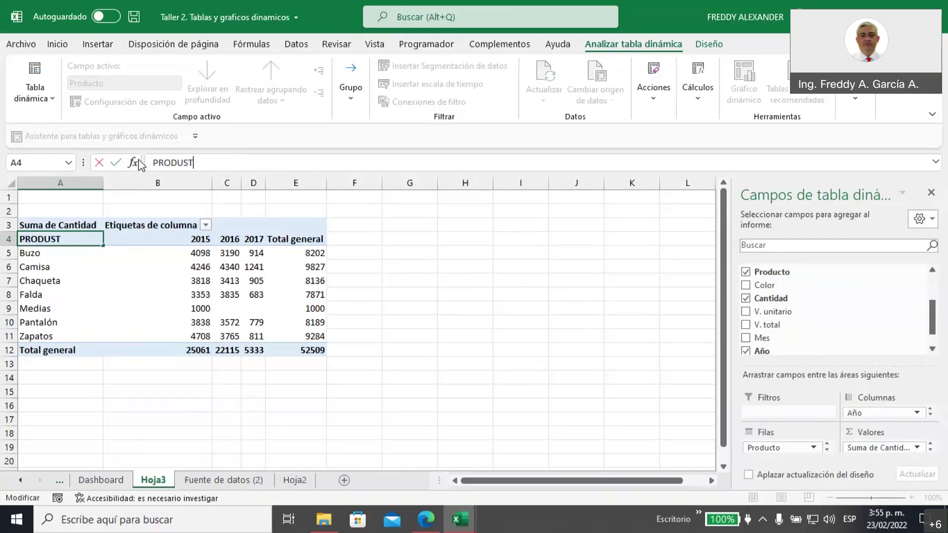
{"action": "type", "text": "UCTOS"}
{"action": "left_click", "coordinate": [269, 293]}
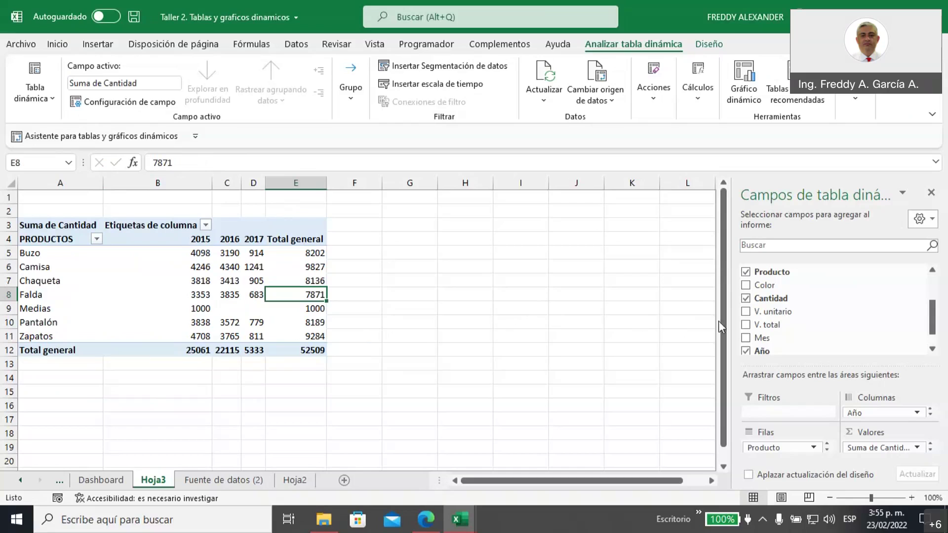
{"action": "left_click_drag", "start_coordinate": [730, 325], "coordinate": [547, 324]}
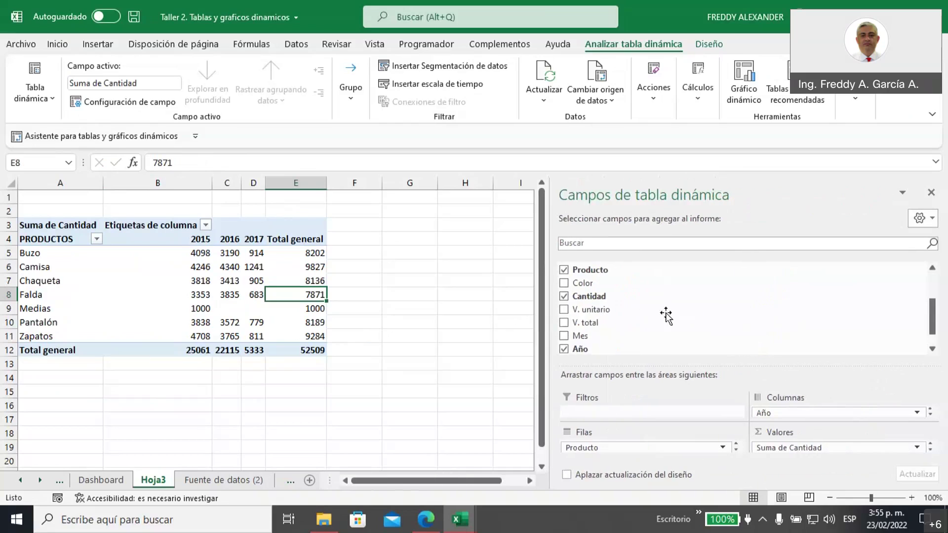
- Add the Mes field to the pivot table's columns area beneath Año
{"action": "scroll", "coordinate": [694, 318], "scroll_direction": "down", "scroll_amount": 1}
{"action": "scroll", "coordinate": [693, 319], "scroll_direction": "up", "scroll_amount": 3}
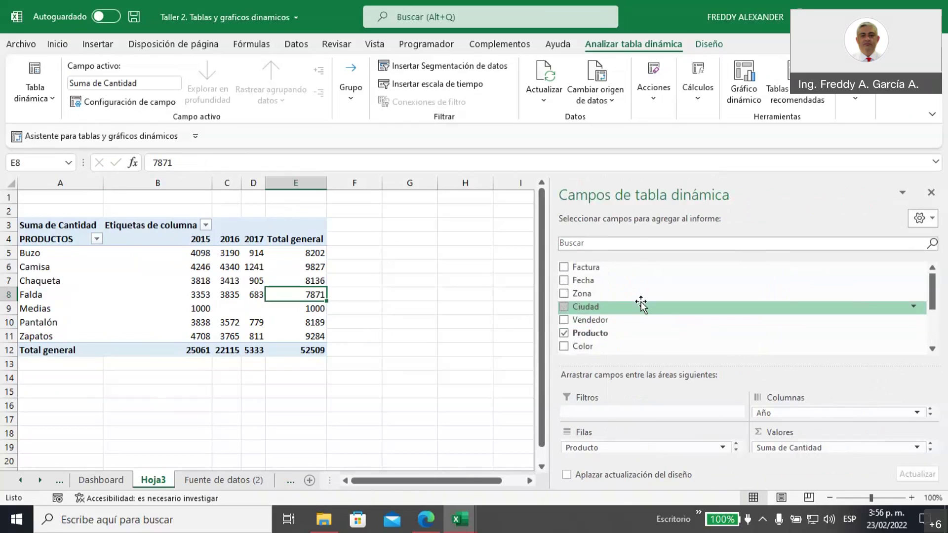
{"action": "left_click_drag", "start_coordinate": [753, 365], "coordinate": [749, 331]}
{"action": "scroll", "coordinate": [668, 311], "scroll_direction": "down", "scroll_amount": 3}
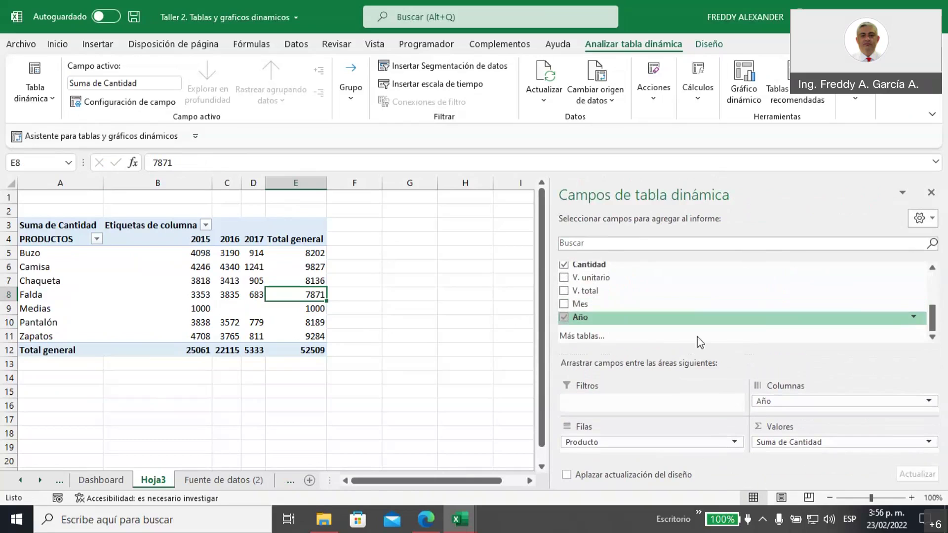
{"action": "left_click_drag", "start_coordinate": [580, 310], "coordinate": [767, 413]}
{"action": "mouse_move", "coordinate": [380, 482]}
{"action": "left_mouse_down"}
{"action": "mouse_move", "coordinate": [503, 466]}
{"action": "mouse_move", "coordinate": [376, 467]}
{"action": "mouse_move", "coordinate": [387, 469]}
{"action": "left_mouse_up"}
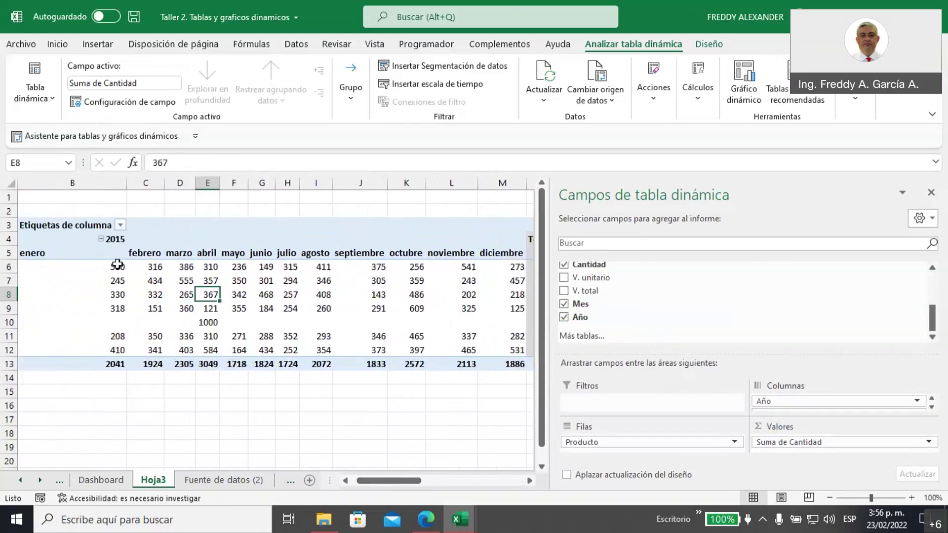
- Examine the monthly column headers and quantities under 2015 in the pivot table, from enero to diciembre
{"action": "left_click", "coordinate": [109, 240]}
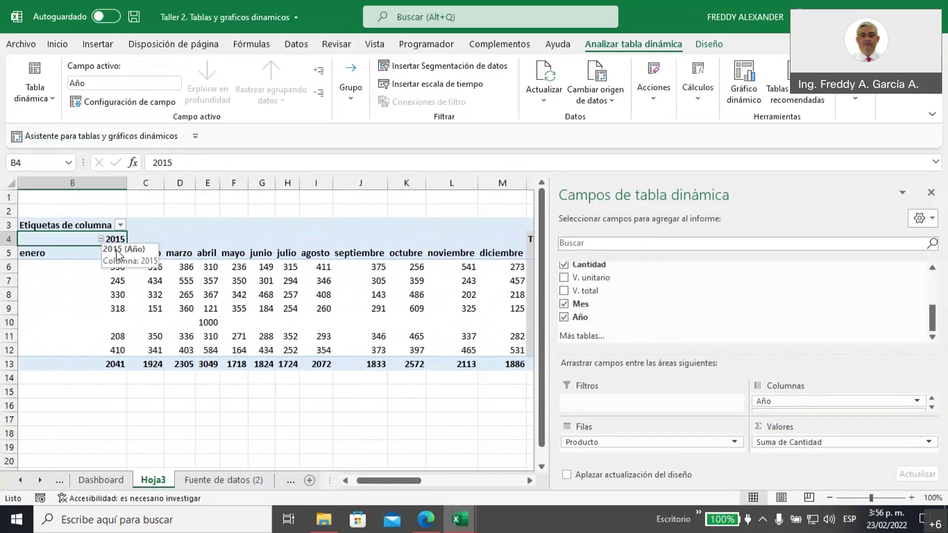
{"action": "left_click_drag", "start_coordinate": [141, 254], "coordinate": [490, 255]}
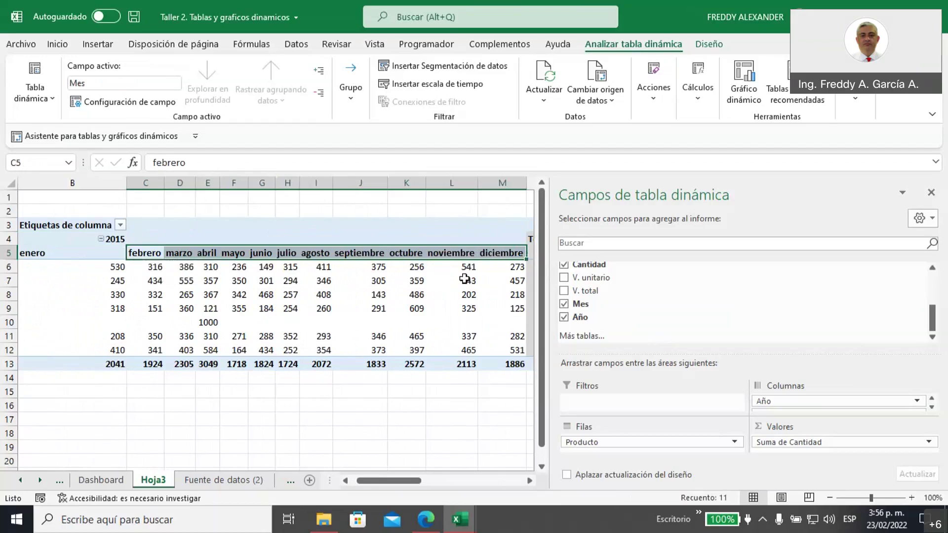
{"action": "mouse_move", "coordinate": [464, 279]}
{"action": "mouse_move", "coordinate": [250, 306]}
{"action": "left_click", "coordinate": [122, 251]}
{"action": "left_click", "coordinate": [147, 255]}
{"action": "left_click", "coordinate": [180, 253]}
{"action": "left_click", "coordinate": [207, 253]}
{"action": "left_click", "coordinate": [234, 253]}
{"action": "left_click", "coordinate": [260, 253]}
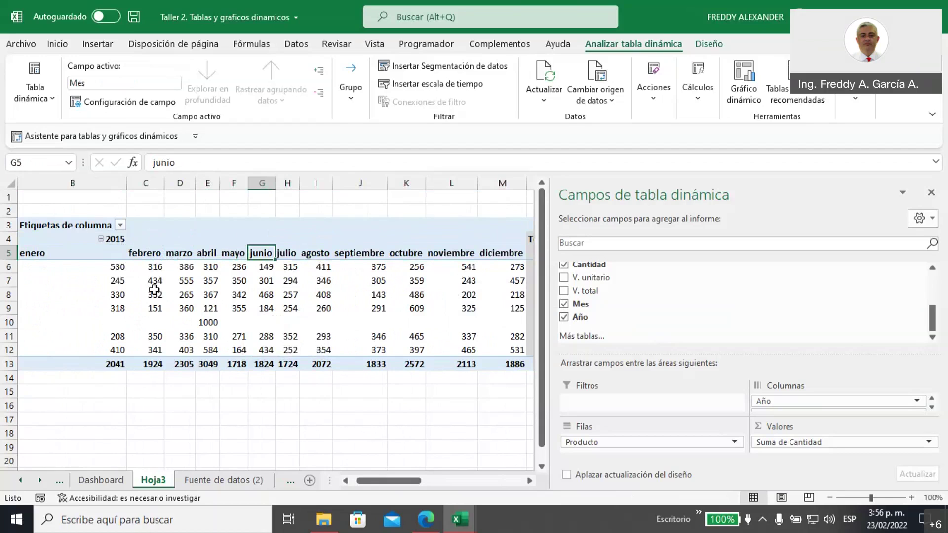
{"action": "left_click_drag", "start_coordinate": [378, 481], "coordinate": [373, 481]}
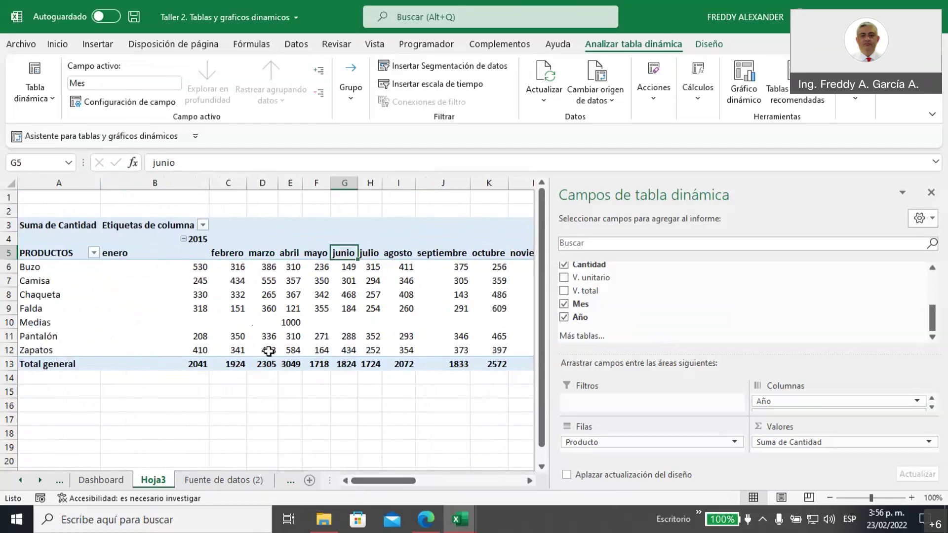
- Collapse the month detail of 2015, 2016 and 2017 in the pivot table's columns
{"action": "mouse_move", "coordinate": [271, 352]}
{"action": "left_click", "coordinate": [183, 239]}
{"action": "left_click", "coordinate": [216, 239]}
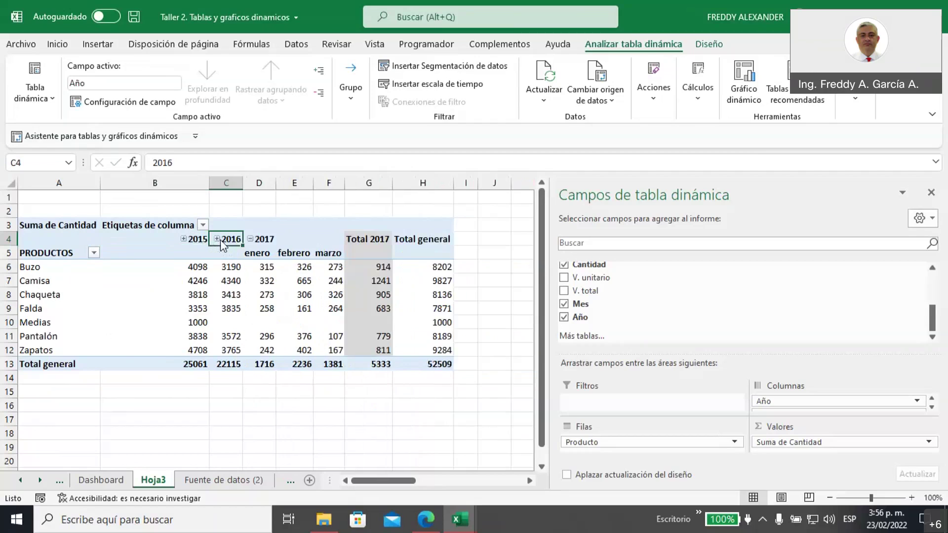
{"action": "left_click", "coordinate": [251, 239]}
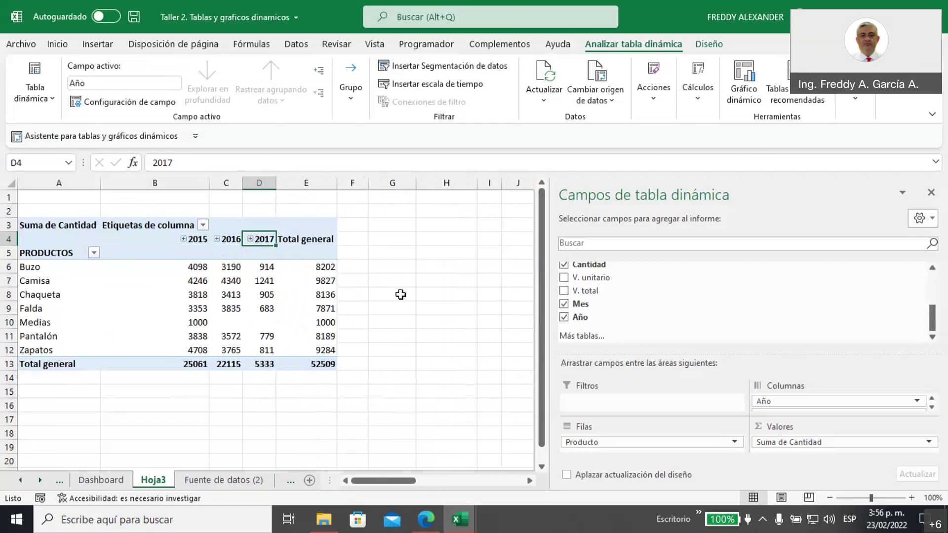
{"action": "left_click", "coordinate": [401, 295]}
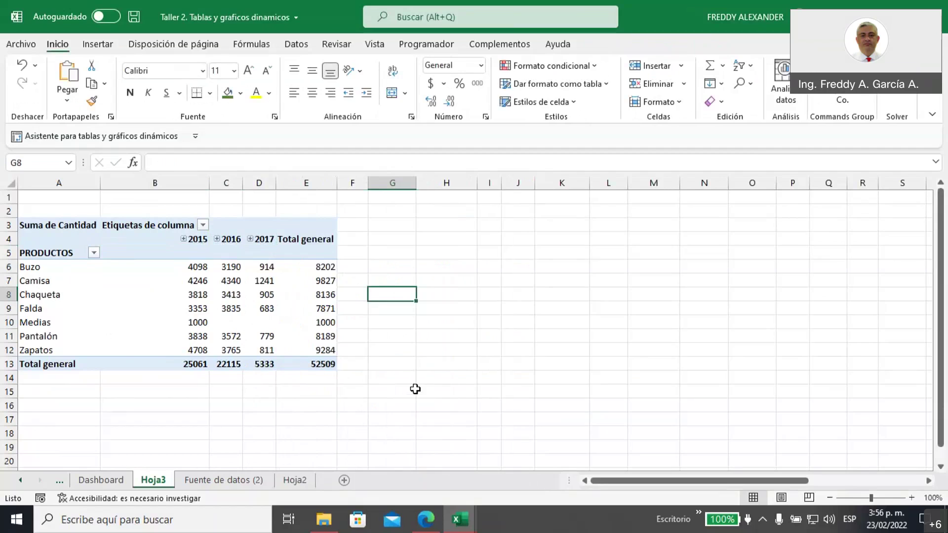
- Set the pivot table options to show 0 for empty cells
{"action": "left_click_drag", "start_coordinate": [198, 267], "coordinate": [306, 365]}
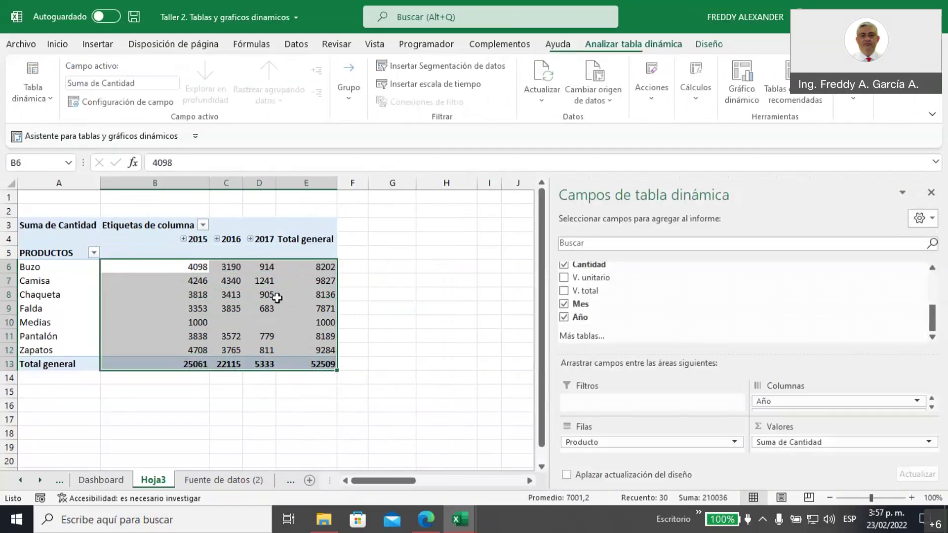
{"action": "right_click", "coordinate": [288, 303]}
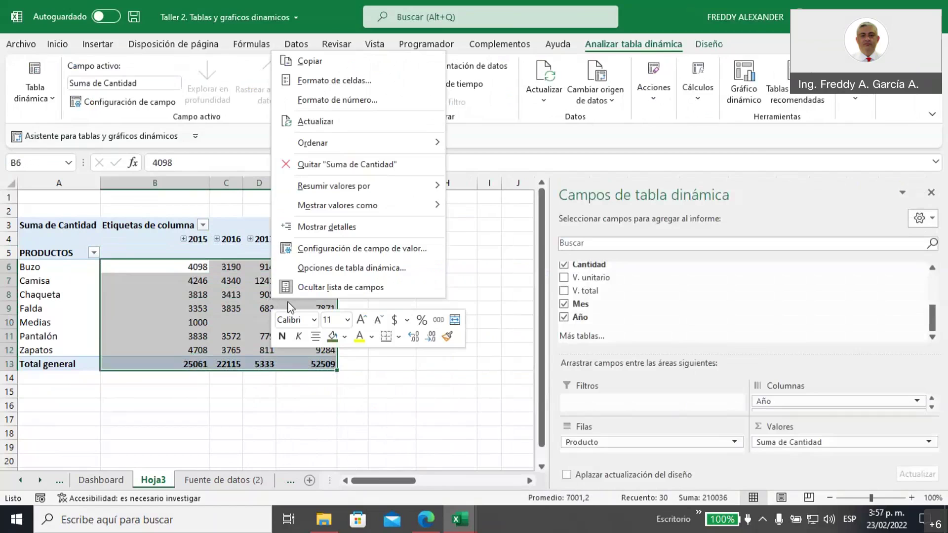
{"action": "left_click", "coordinate": [330, 269]}
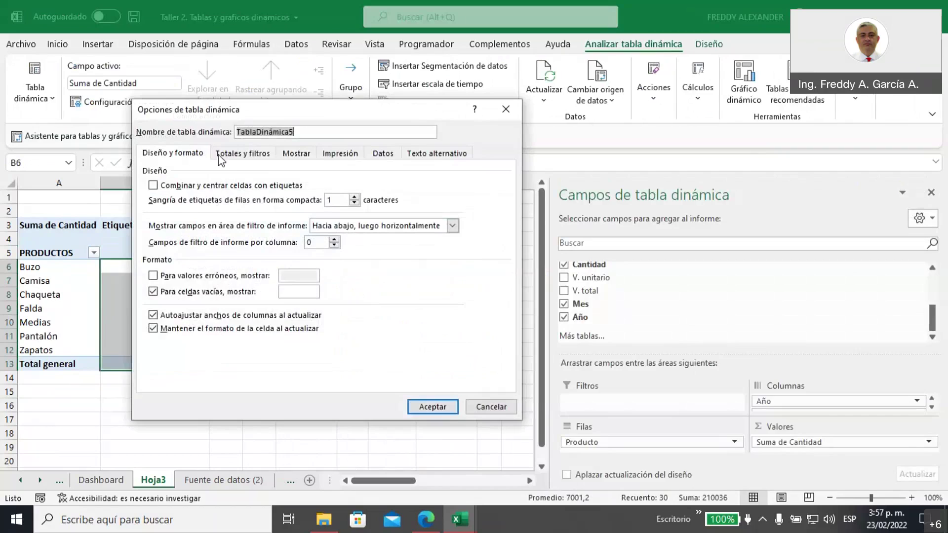
{"action": "left_click", "coordinate": [299, 293]}
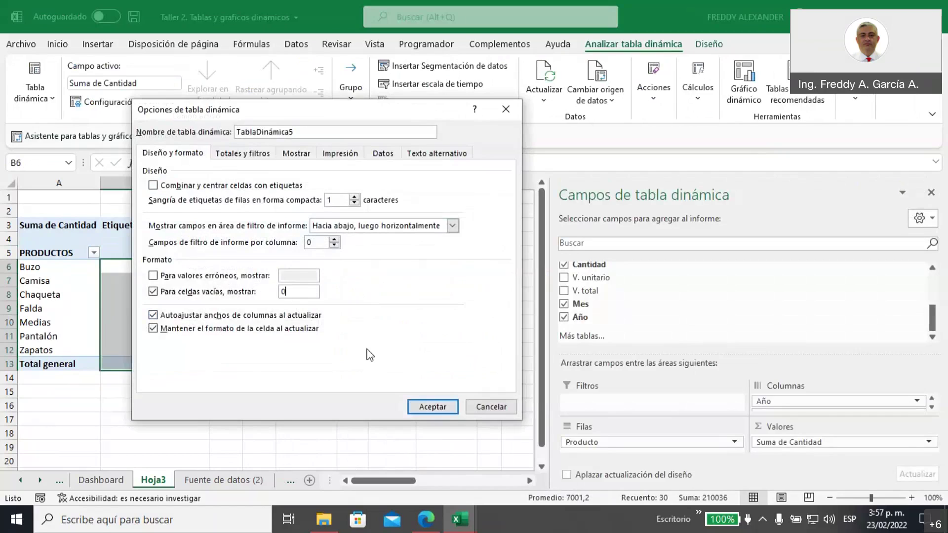
{"action": "left_click", "coordinate": [423, 408]}
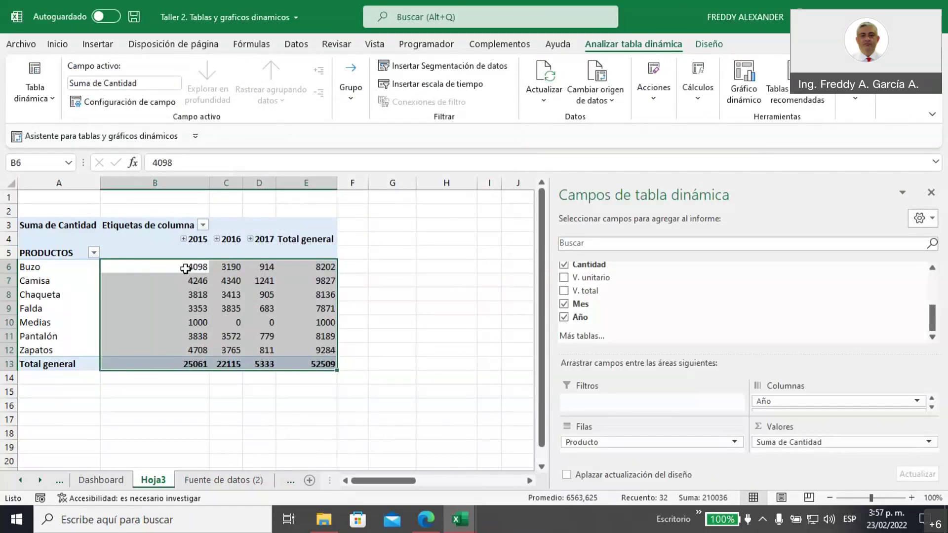
- Sort the products by their Total general values from largest to smallest
{"action": "left_click_drag", "start_coordinate": [185, 267], "coordinate": [211, 268]}
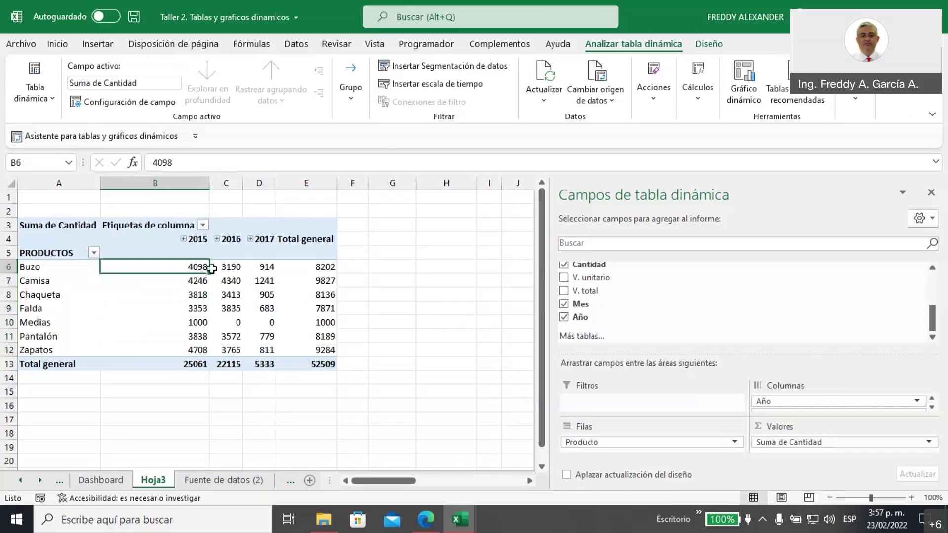
{"action": "left_click", "coordinate": [308, 241]}
{"action": "left_click", "coordinate": [310, 267]}
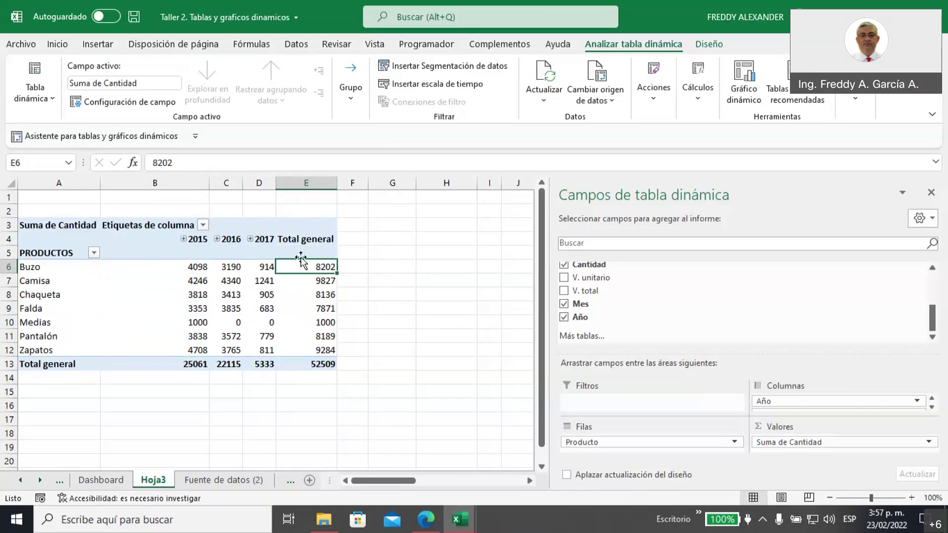
{"action": "mouse_move", "coordinate": [313, 285]}
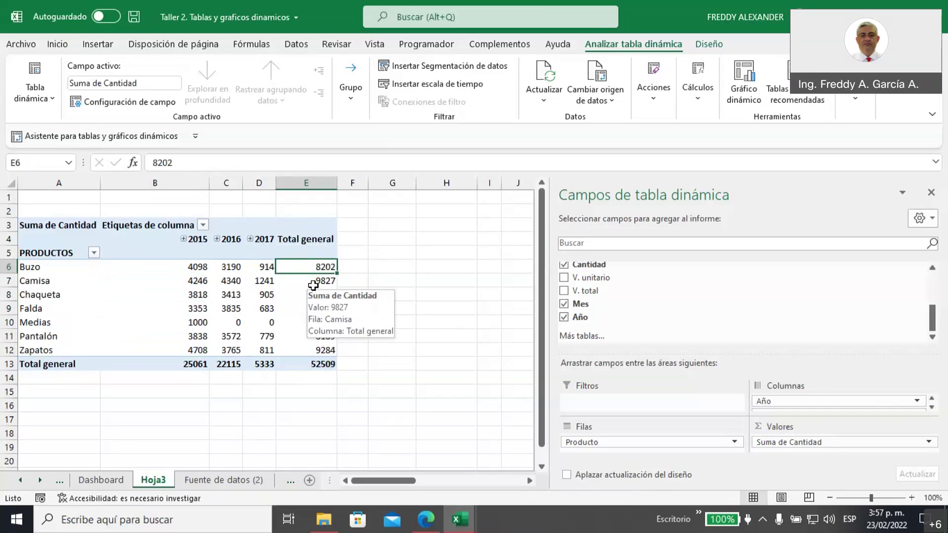
{"action": "mouse_move", "coordinate": [299, 269]}
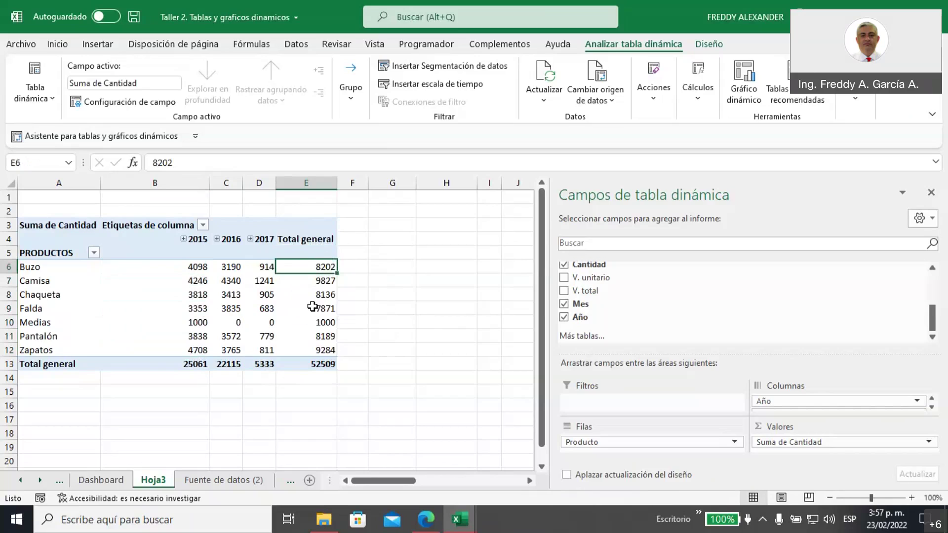
{"action": "mouse_move", "coordinate": [312, 307]}
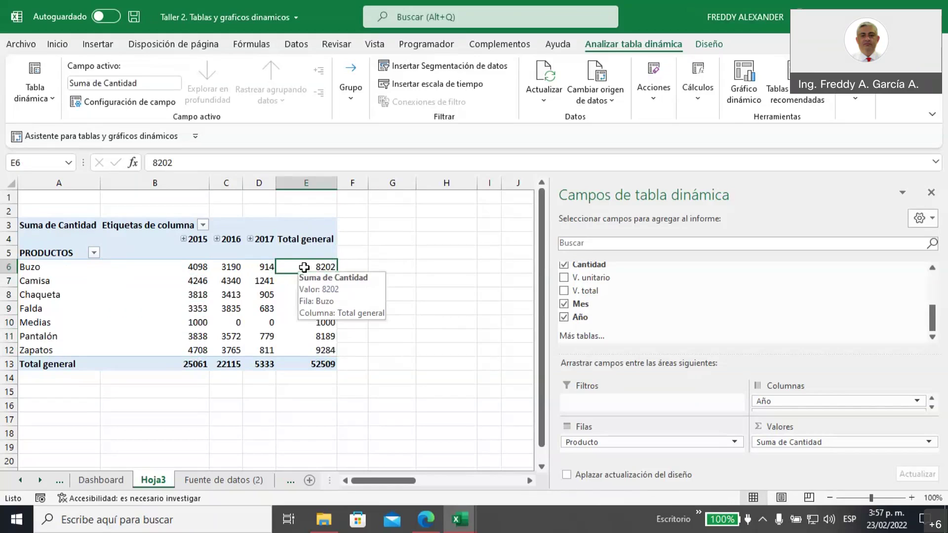
{"action": "right_click", "coordinate": [304, 267]}
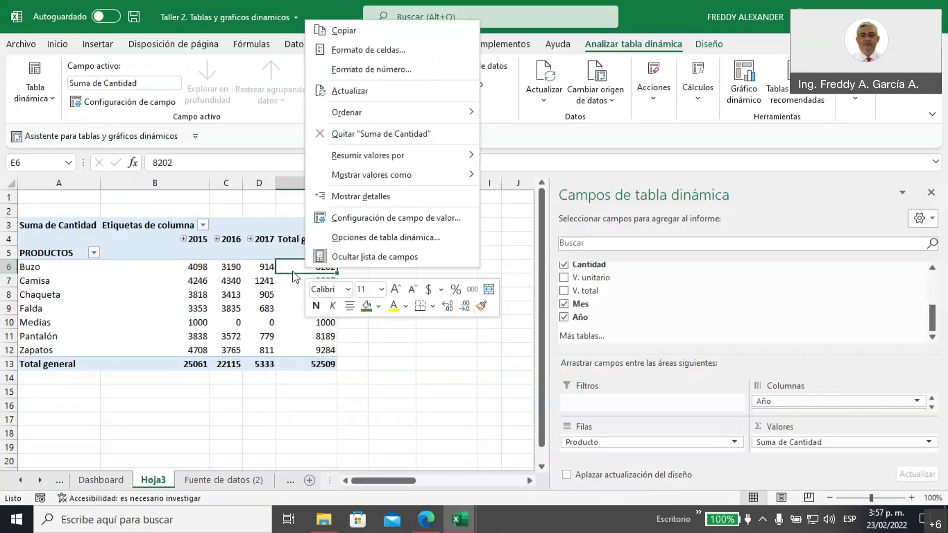
{"action": "mouse_move", "coordinate": [358, 115]}
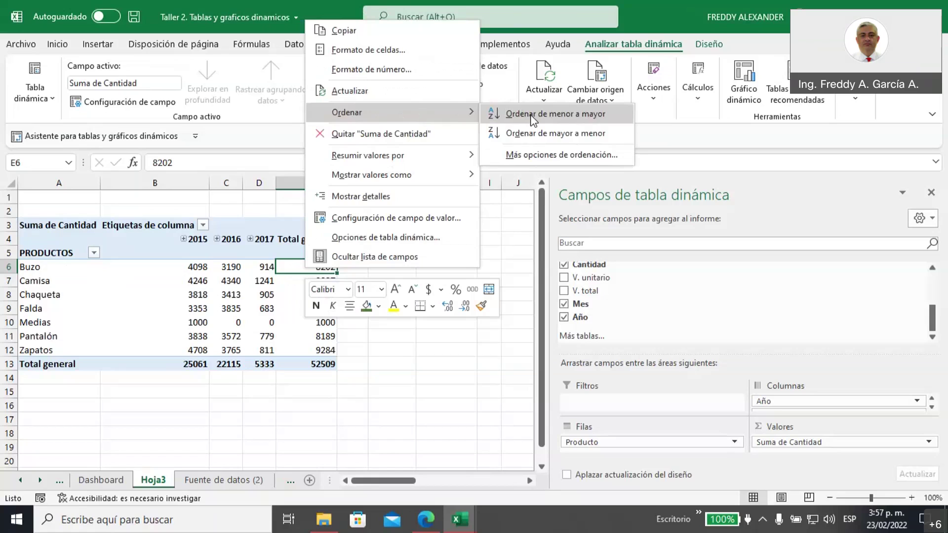
{"action": "left_click", "coordinate": [532, 134]}
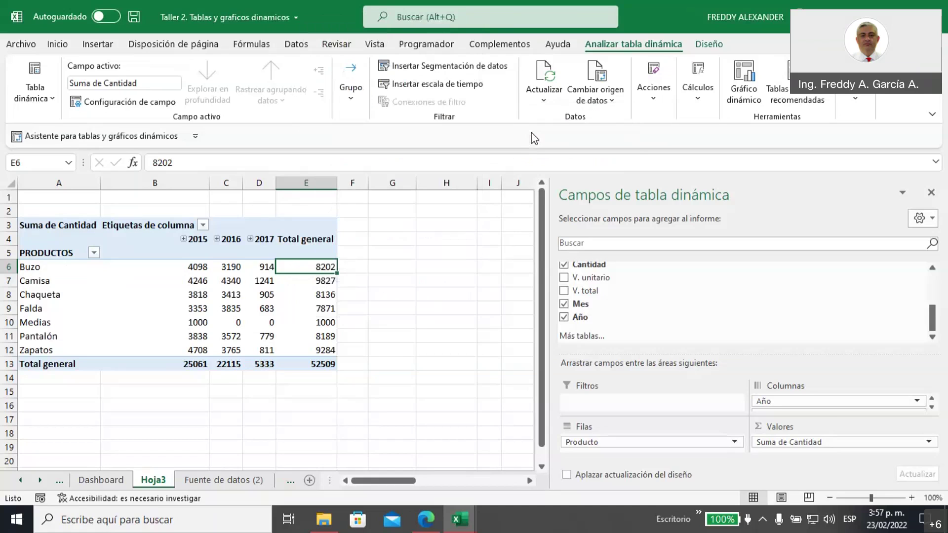
{"action": "left_click", "coordinate": [394, 308]}
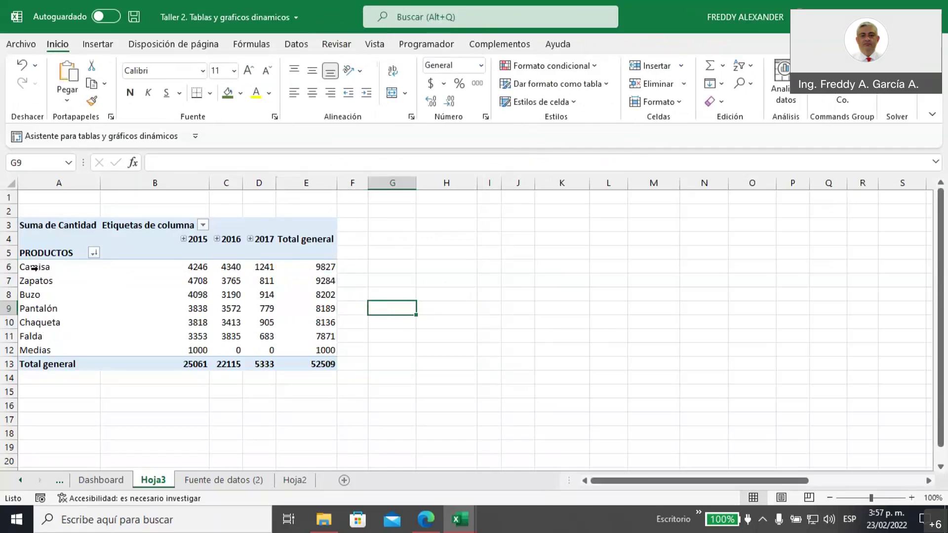
- Select the product grand totals in E6:E12 and narrow the pivot field list pane
{"action": "left_click", "coordinate": [34, 267]}
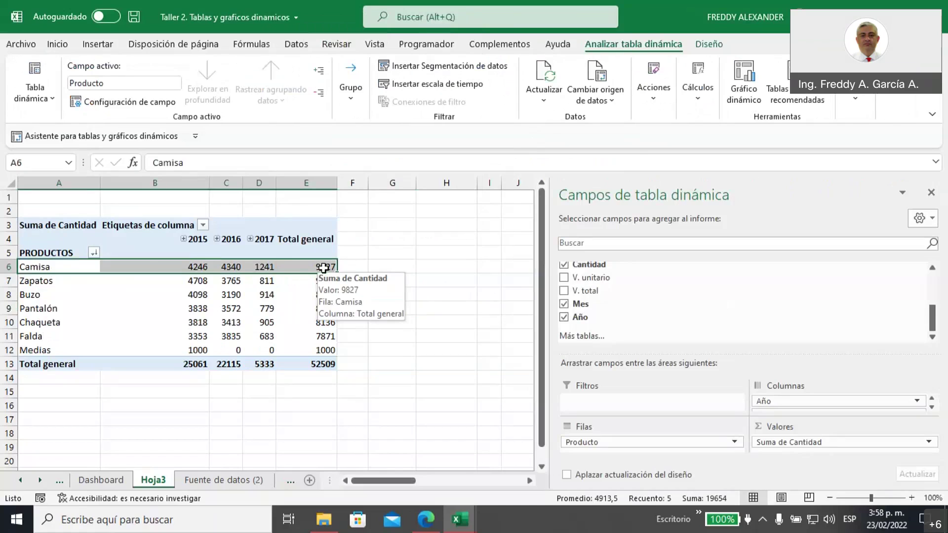
{"action": "left_click", "coordinate": [324, 268]}
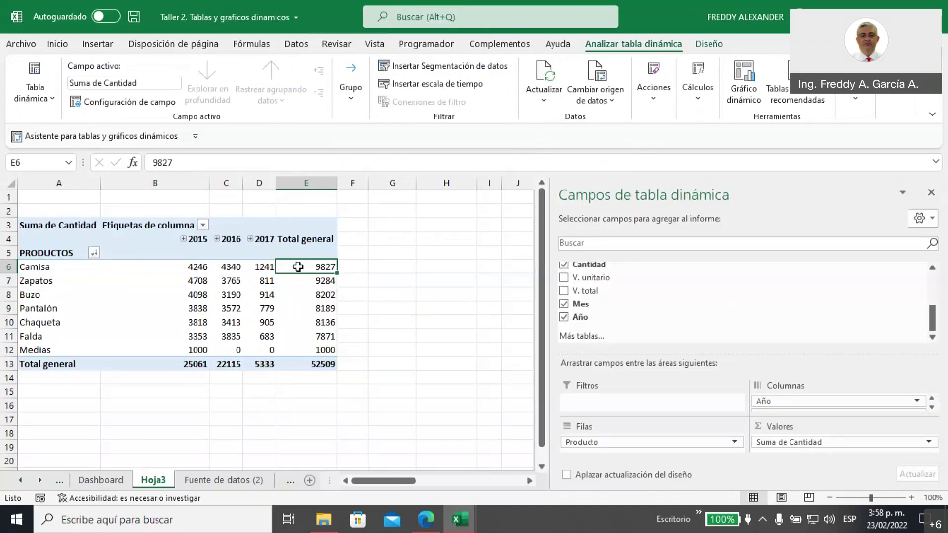
{"action": "left_click_drag", "start_coordinate": [298, 266], "coordinate": [298, 350]}
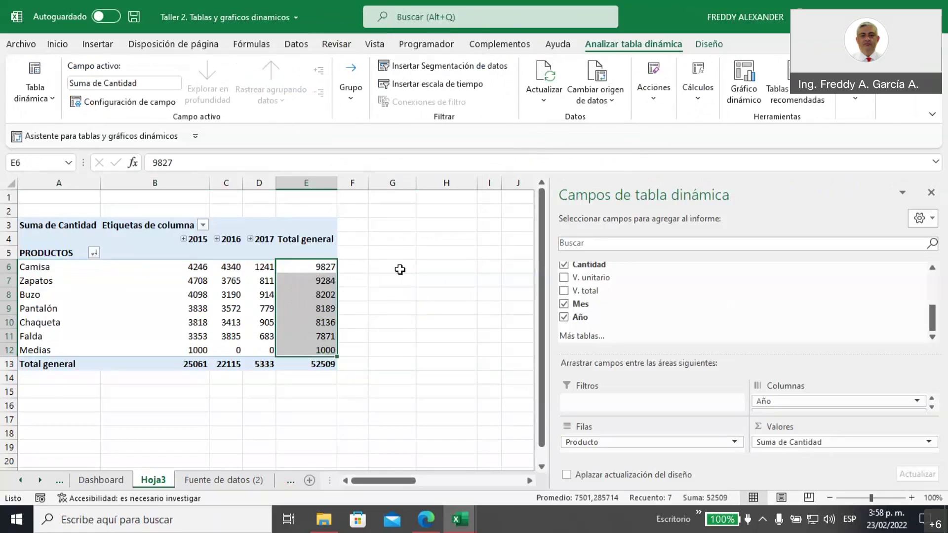
{"action": "left_click", "coordinate": [400, 270]}
{"action": "left_click_drag", "start_coordinate": [315, 268], "coordinate": [321, 351]}
{"action": "left_click_drag", "start_coordinate": [550, 309], "coordinate": [780, 296]}
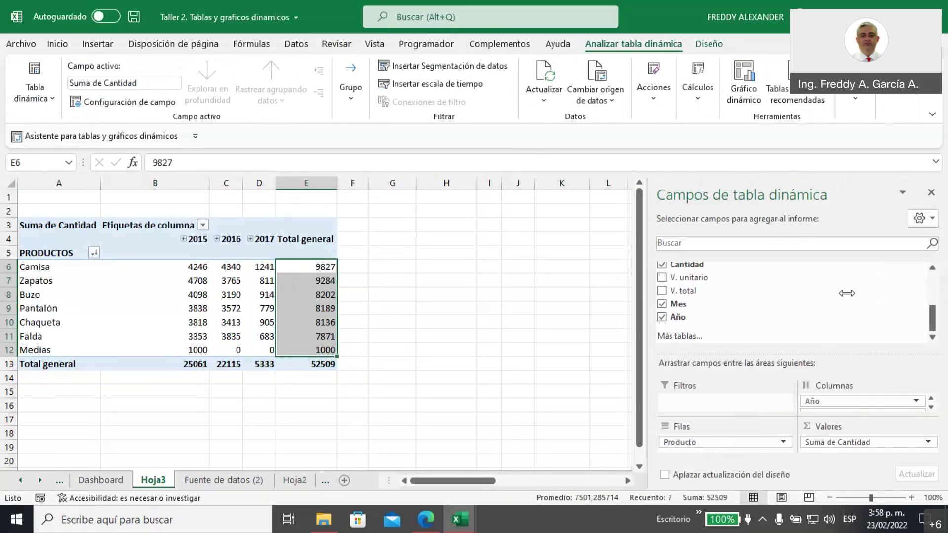
- Insert a clustered column pivot chart based on the product quantities pivot table
{"action": "left_click", "coordinate": [98, 44]}
{"action": "left_click", "coordinate": [504, 105]}
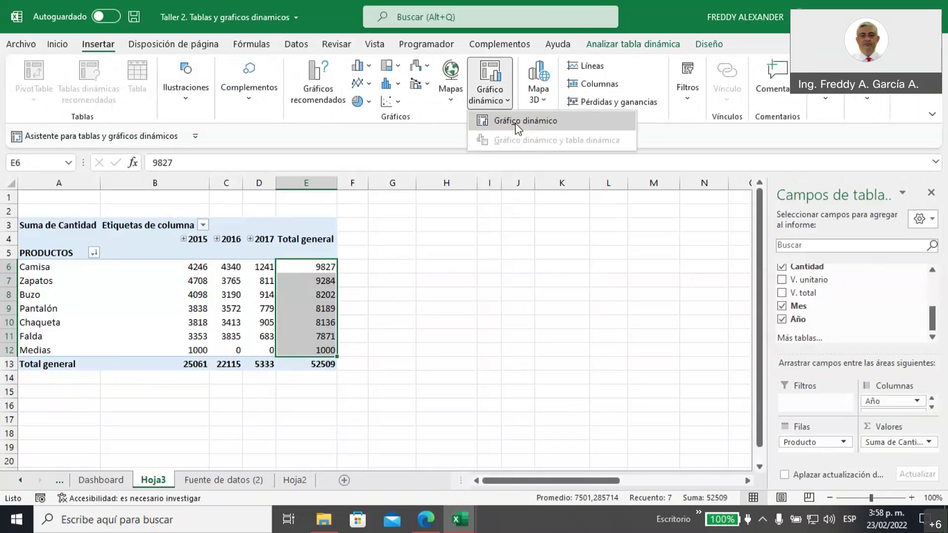
{"action": "left_click", "coordinate": [516, 125]}
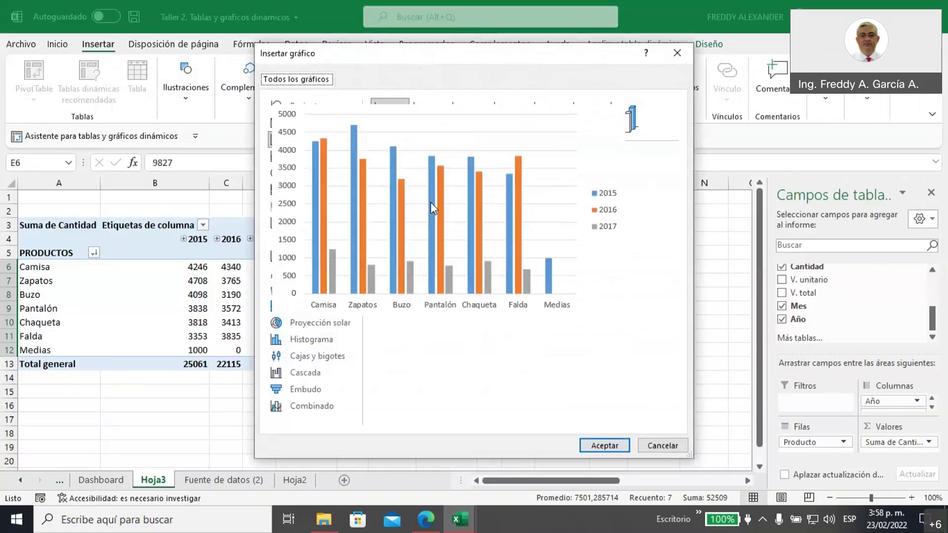
{"action": "left_click", "coordinate": [602, 446]}
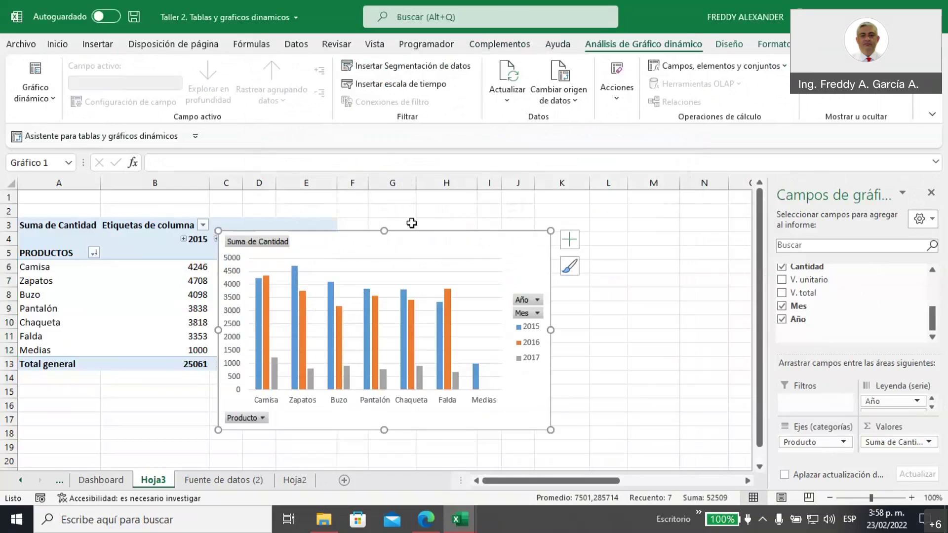
- Move the pivot chart beside the pivot table, over columns F to M, and extend its lower edge to about row 17
{"action": "left_click_drag", "start_coordinate": [406, 238], "coordinate": [549, 208]}
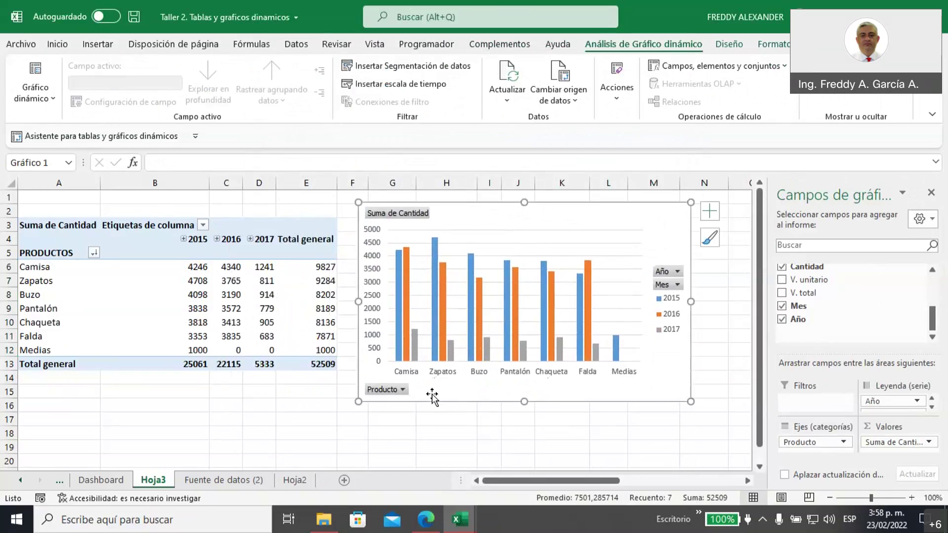
{"action": "mouse_move", "coordinate": [315, 268]}
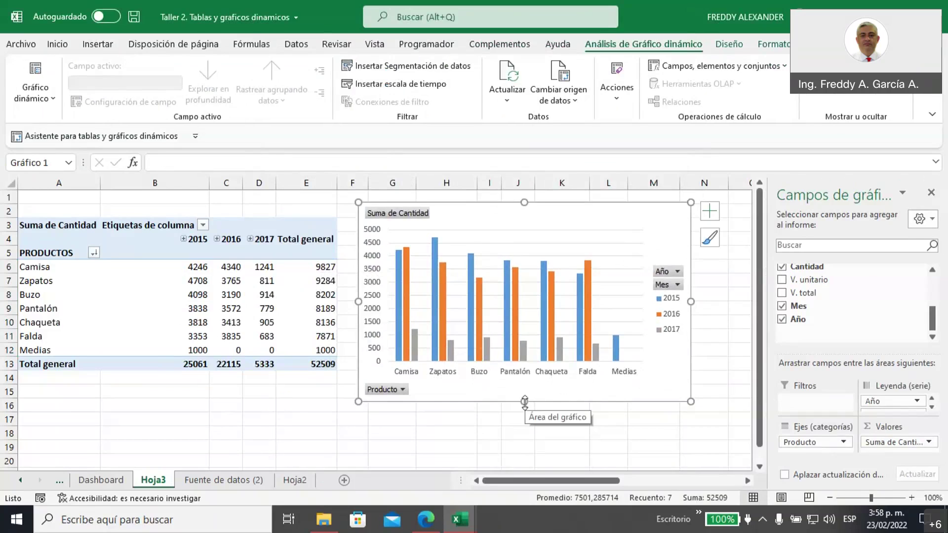
{"action": "left_click_drag", "start_coordinate": [525, 401], "coordinate": [525, 416]}
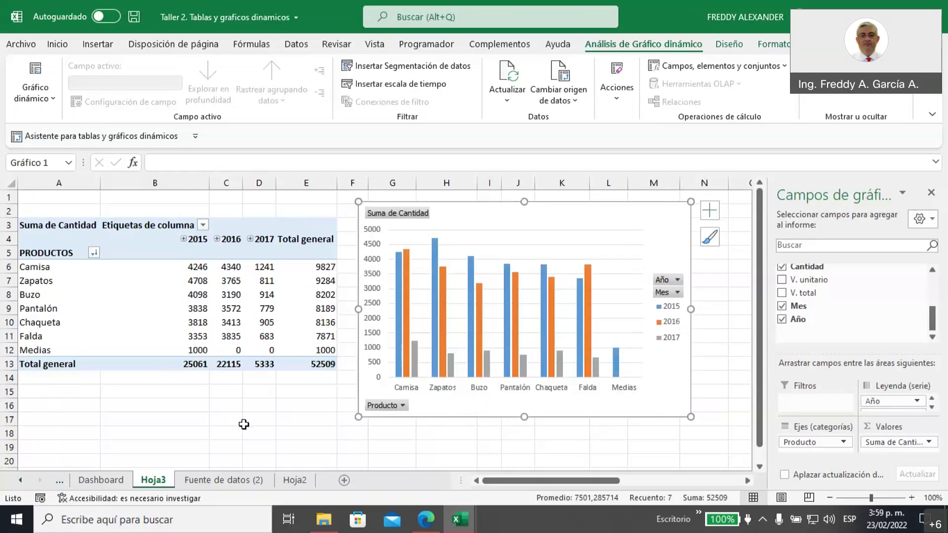
{"action": "left_click", "coordinate": [264, 428]}
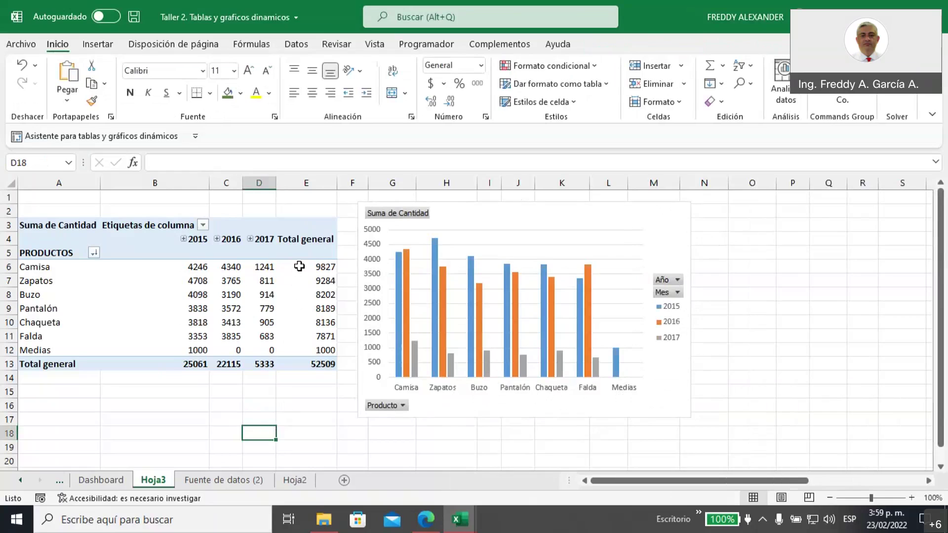
- Show the pivot table's Suma de Cantidad values as a percentage of the grand total (% del total general)
{"action": "left_click", "coordinate": [303, 266]}
{"action": "left_click_drag", "start_coordinate": [303, 281], "coordinate": [312, 362]}
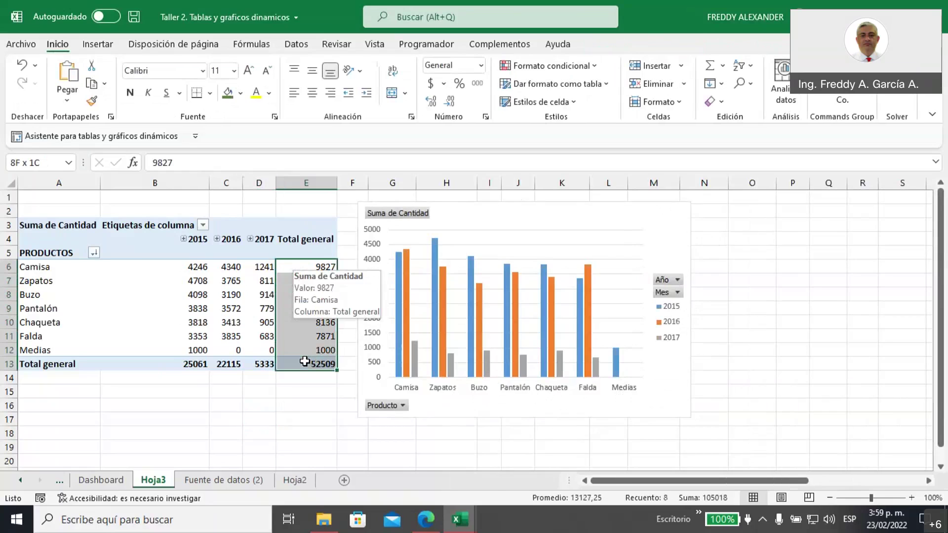
{"action": "right_click", "coordinate": [294, 267]}
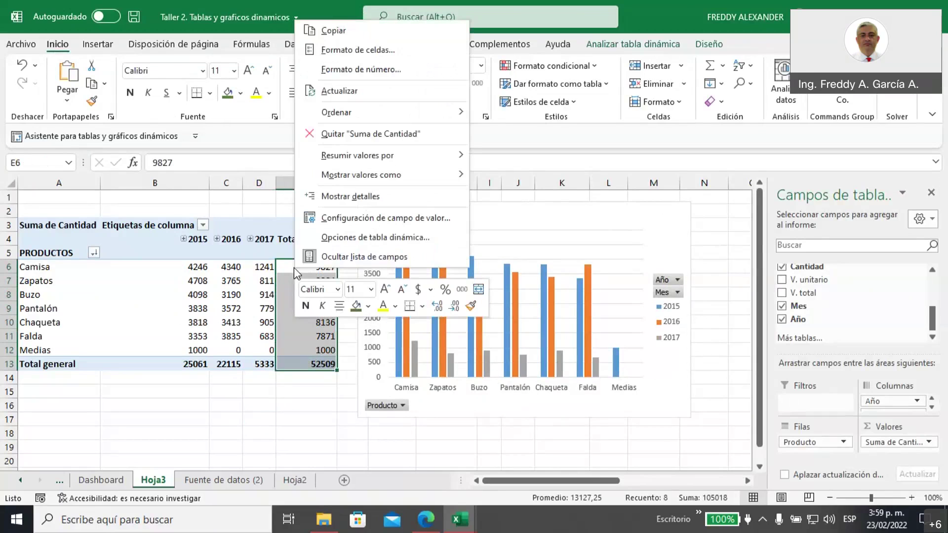
{"action": "mouse_move", "coordinate": [393, 178]}
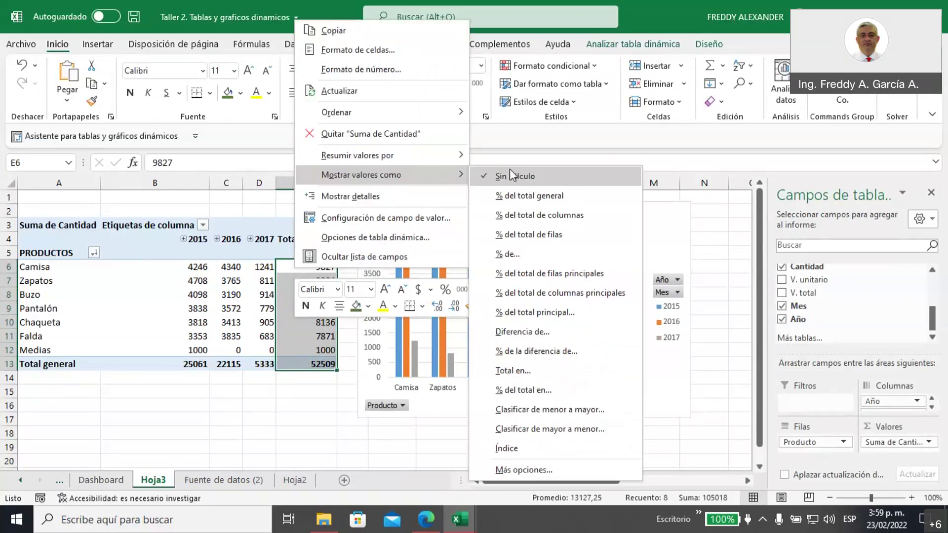
{"action": "left_click", "coordinate": [529, 198]}
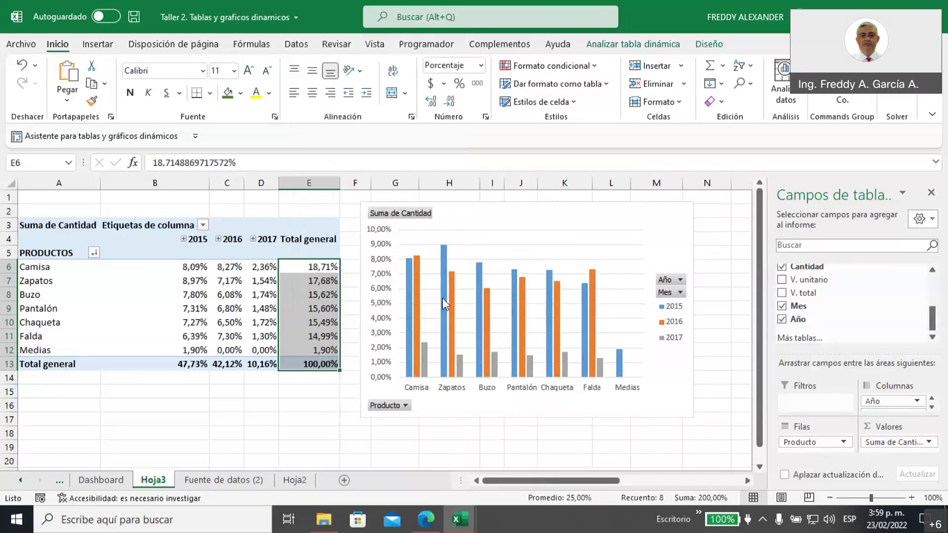
- Widen column E and delete the clustered column pivot chart
{"action": "left_click", "coordinate": [320, 434]}
{"action": "left_click_drag", "start_coordinate": [337, 190], "coordinate": [386, 188]}
{"action": "left_click_drag", "start_coordinate": [509, 212], "coordinate": [588, 225]}
{"action": "key", "text": "Delete"}
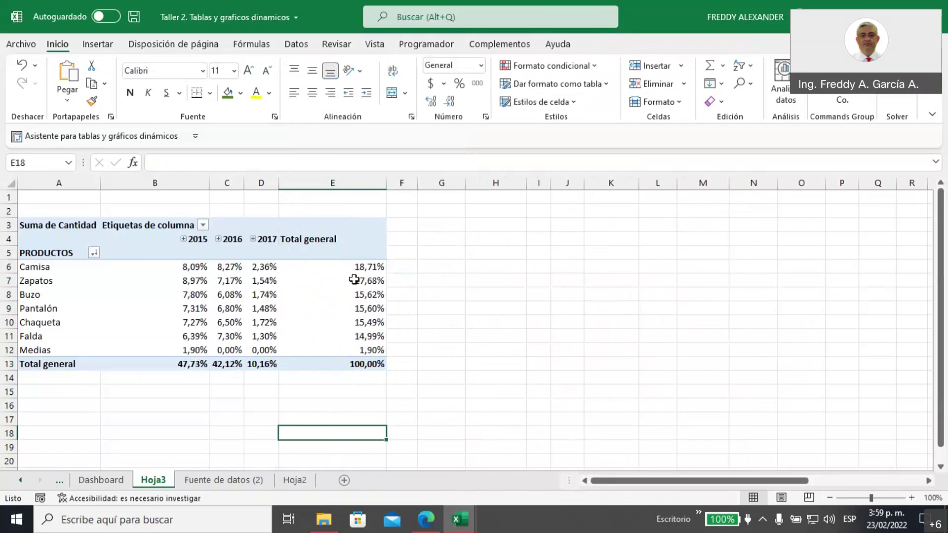
- Examine the product percentages in E6:E12 against the overall total in E13
{"action": "left_click", "coordinate": [363, 367]}
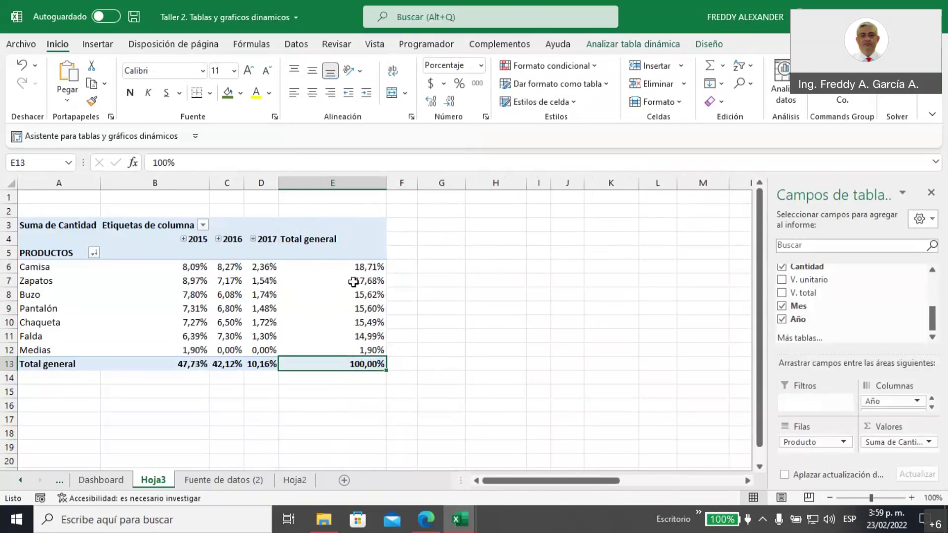
{"action": "left_click_drag", "start_coordinate": [346, 269], "coordinate": [344, 346]}
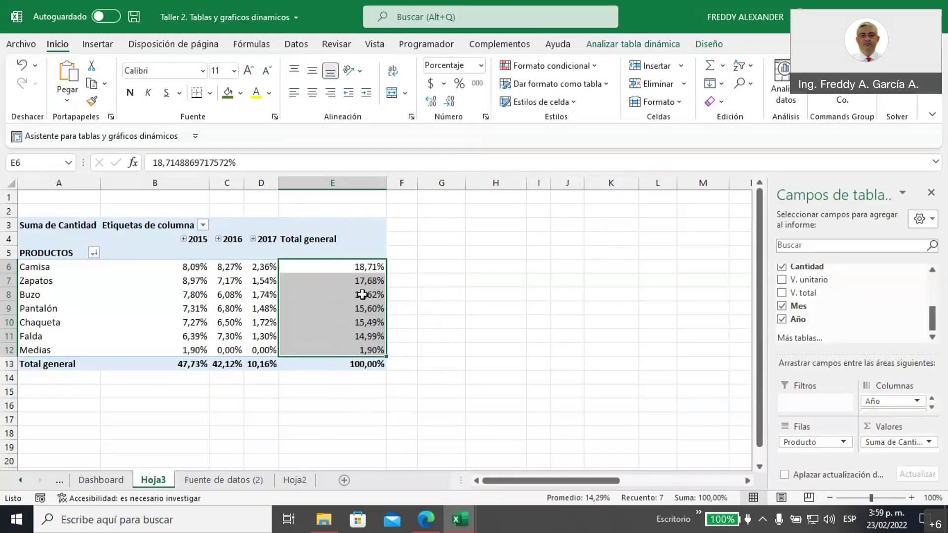
{"action": "mouse_move", "coordinate": [364, 265]}
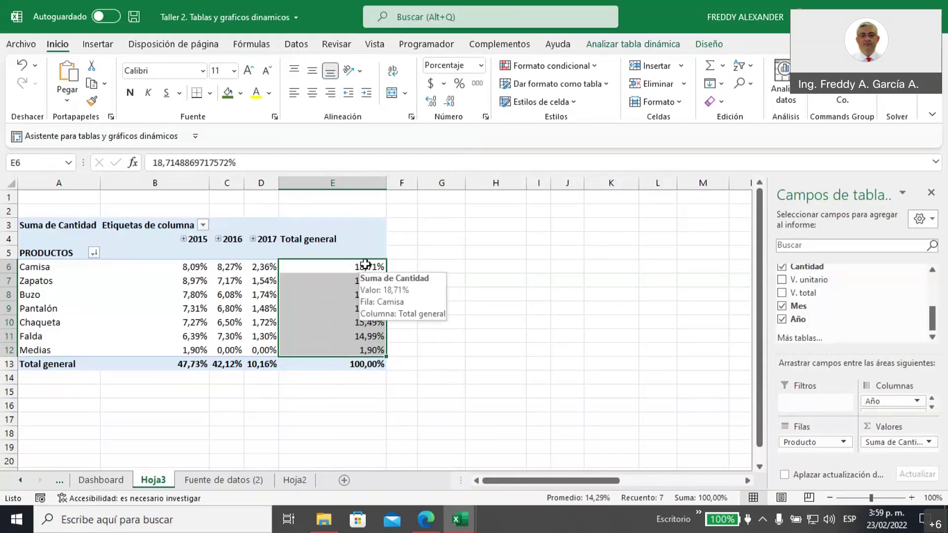
{"action": "left_click", "coordinate": [362, 364]}
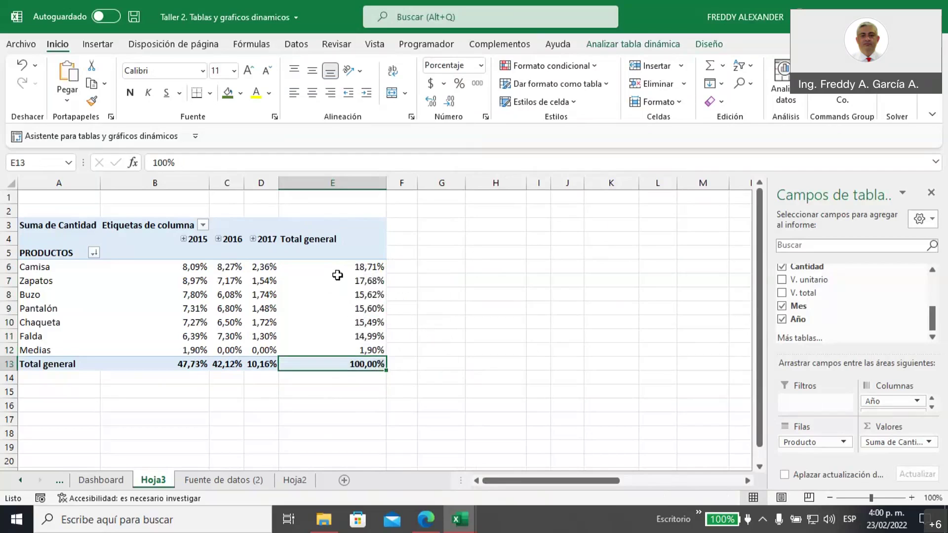
- Insert a basic pie (Circular) pivot chart from the pivot table and move it beside the table, over columns F to M
{"action": "left_click", "coordinate": [339, 280]}
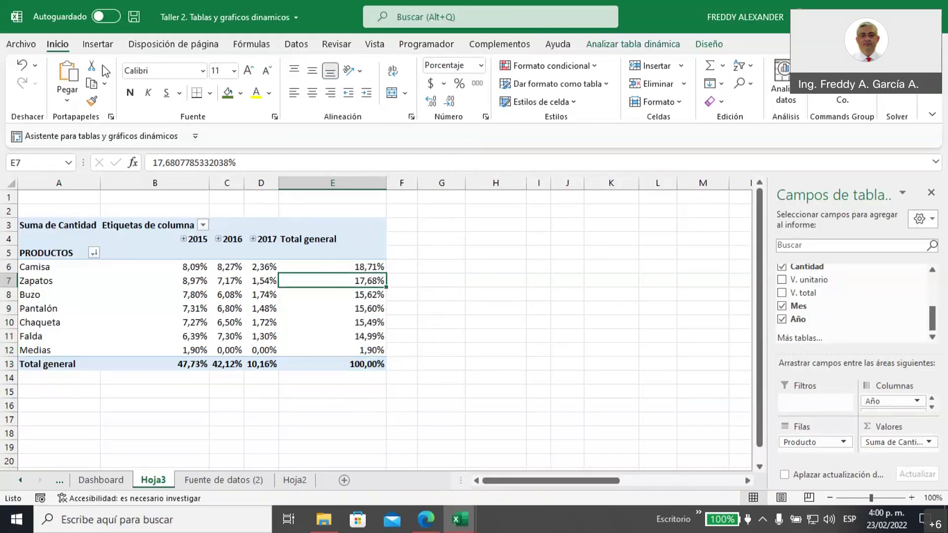
{"action": "left_click", "coordinate": [96, 45]}
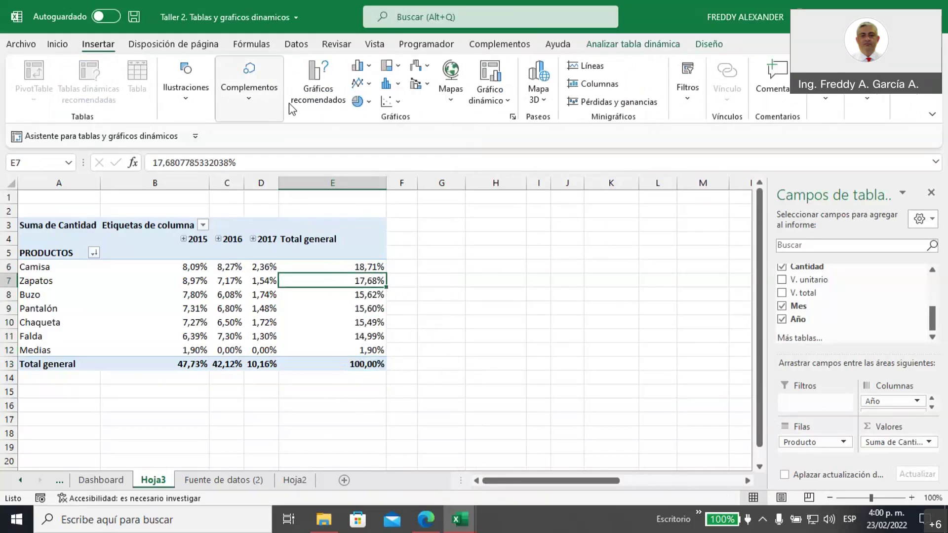
{"action": "left_click", "coordinate": [493, 103]}
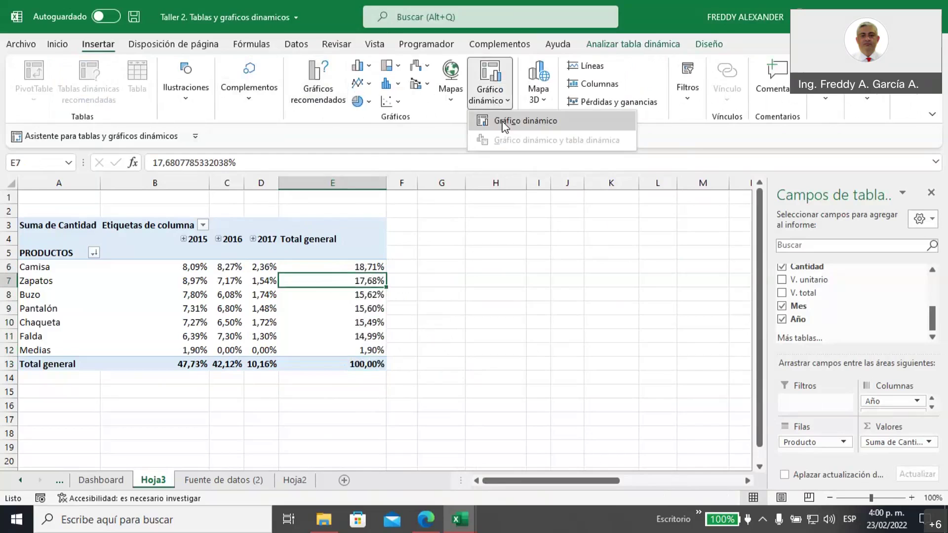
{"action": "left_click", "coordinate": [501, 123]}
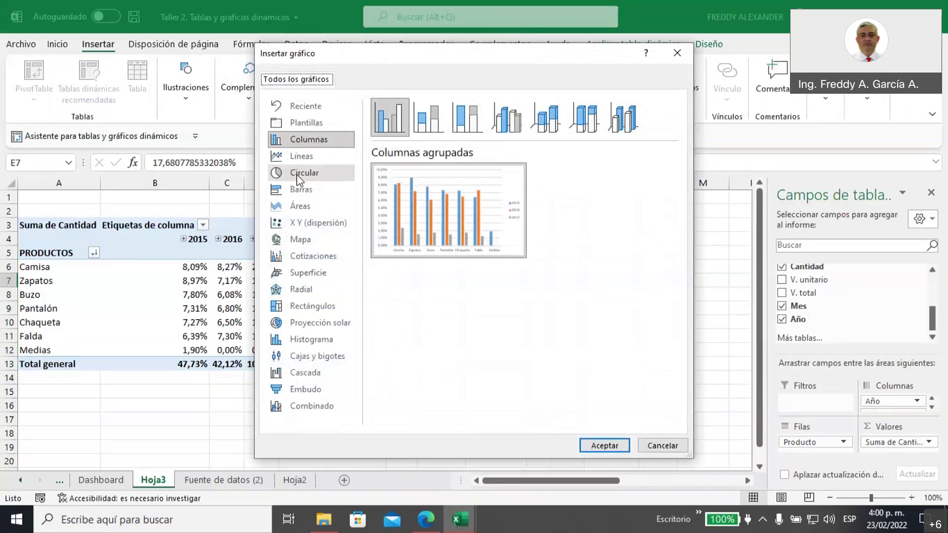
{"action": "left_click", "coordinate": [297, 176]}
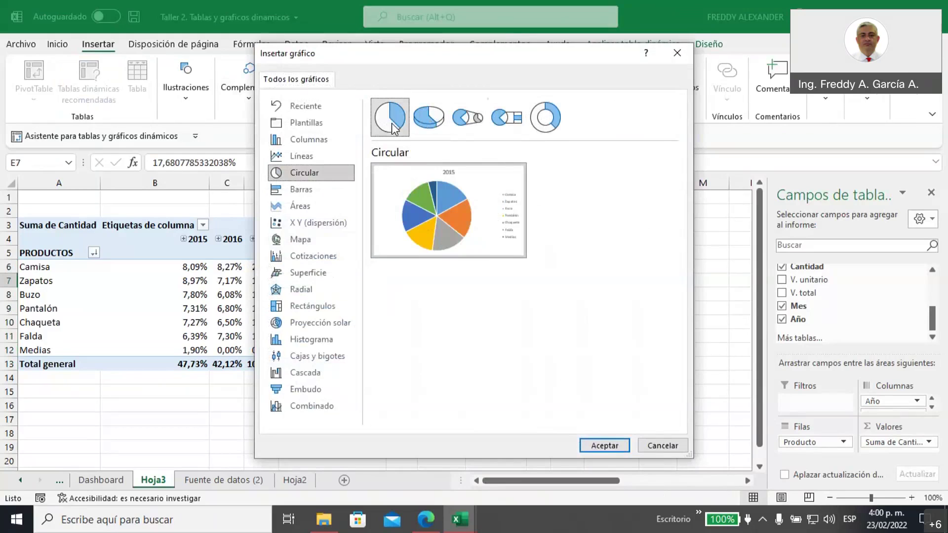
{"action": "left_click", "coordinate": [604, 445]}
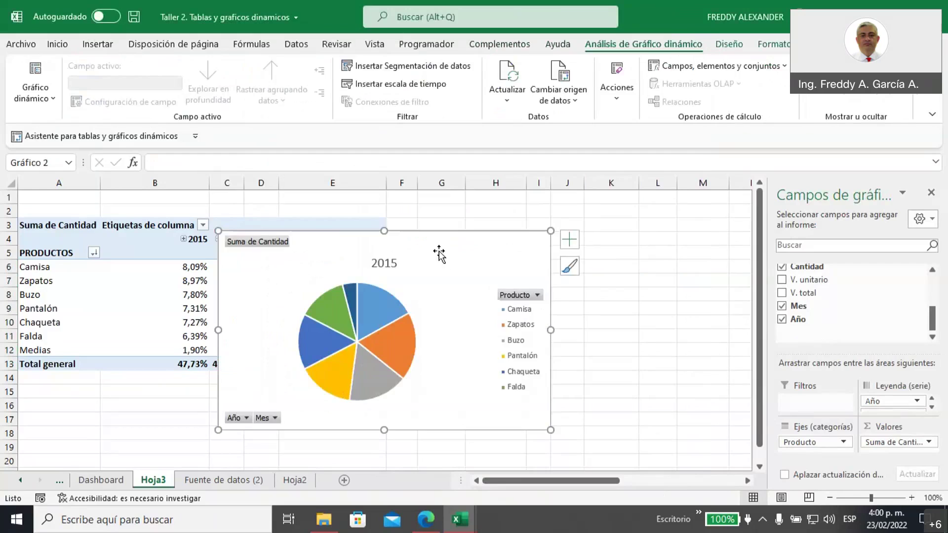
{"action": "left_click_drag", "start_coordinate": [431, 247], "coordinate": [596, 206]}
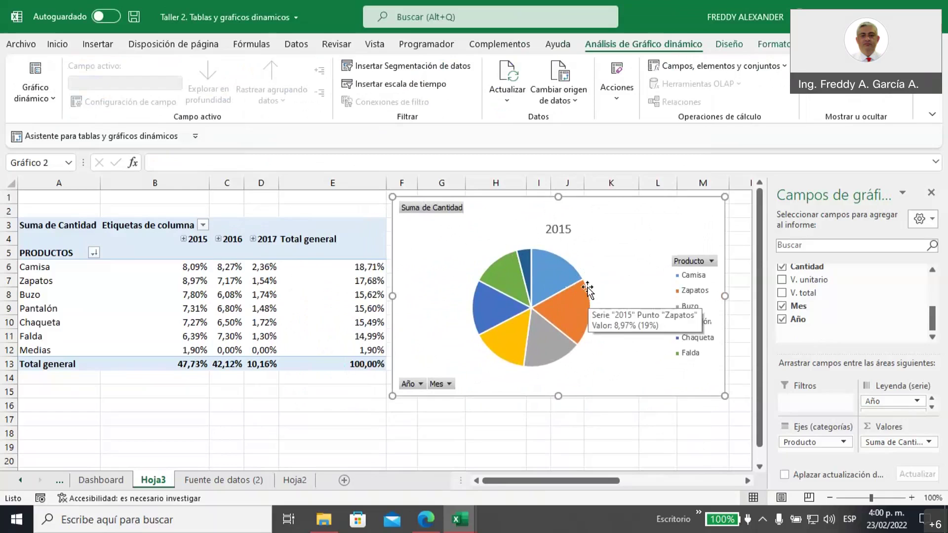
- Apply chart style Estilo 8 to the pie chart so its slices carry percentage labels
{"action": "mouse_move", "coordinate": [579, 311]}
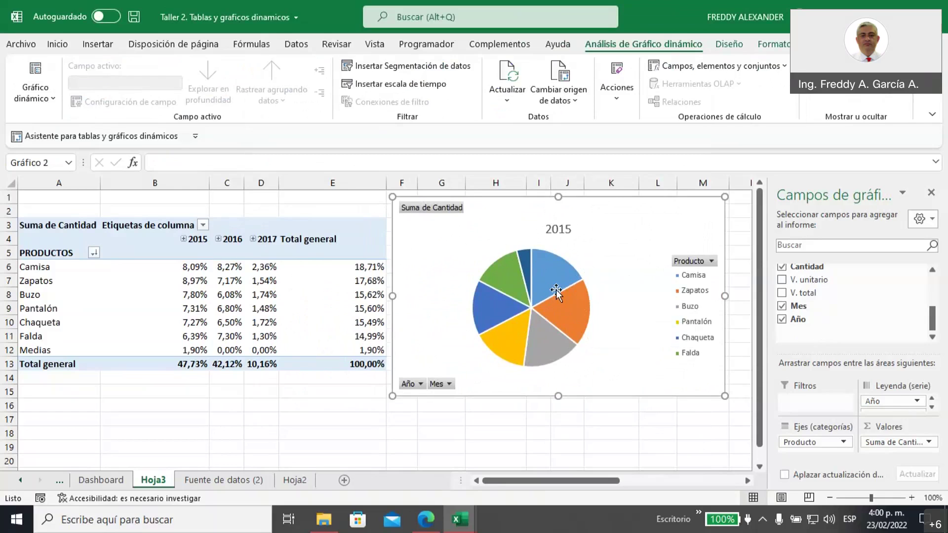
{"action": "mouse_move", "coordinate": [551, 281]}
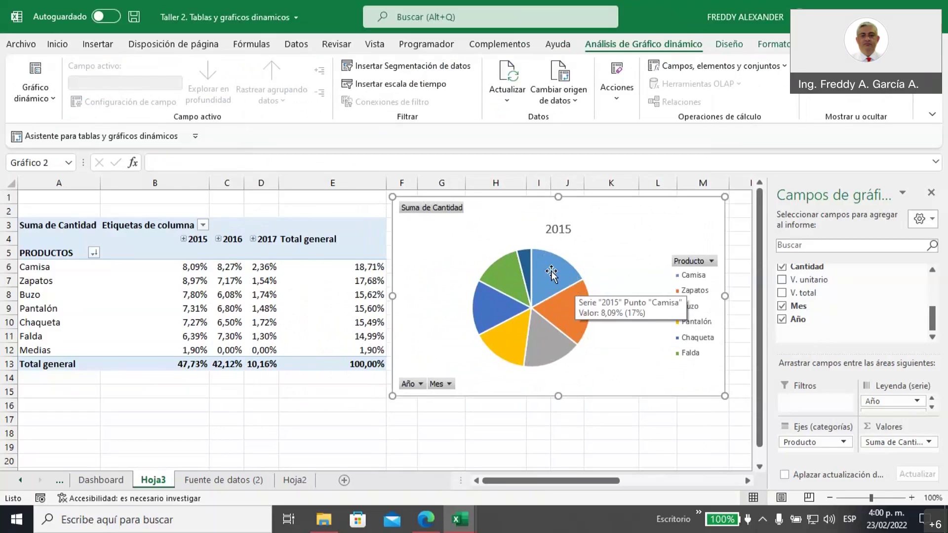
{"action": "left_click", "coordinate": [728, 45]}
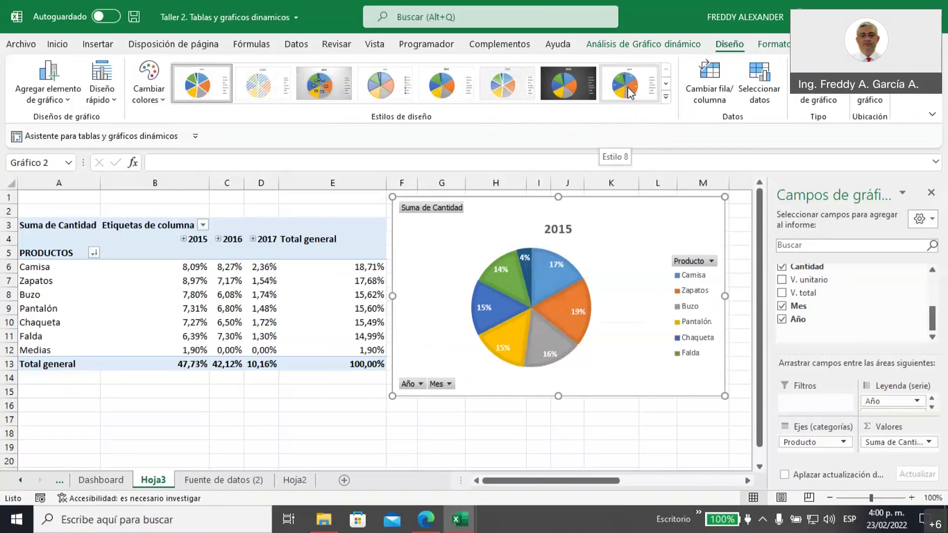
{"action": "left_click", "coordinate": [665, 97]}
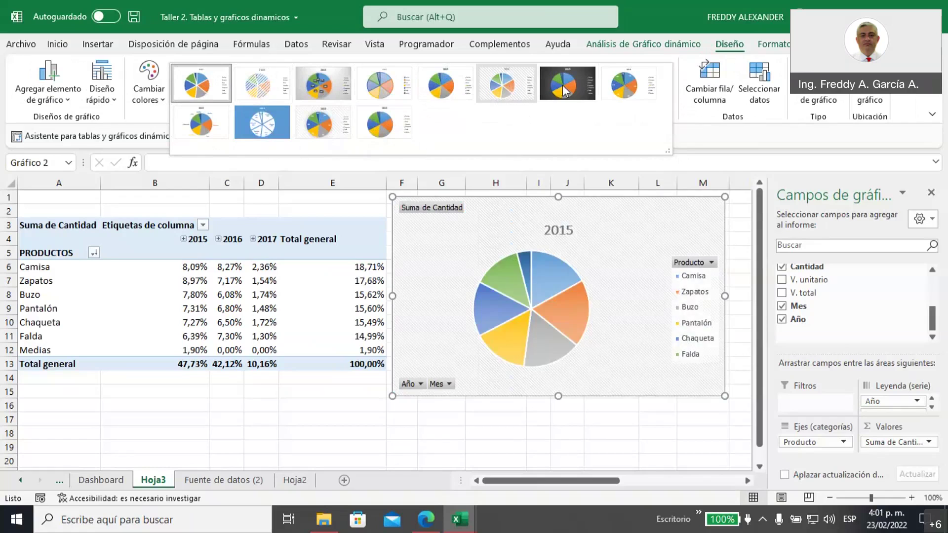
{"action": "left_click", "coordinate": [629, 90]}
{"action": "left_click", "coordinate": [610, 447]}
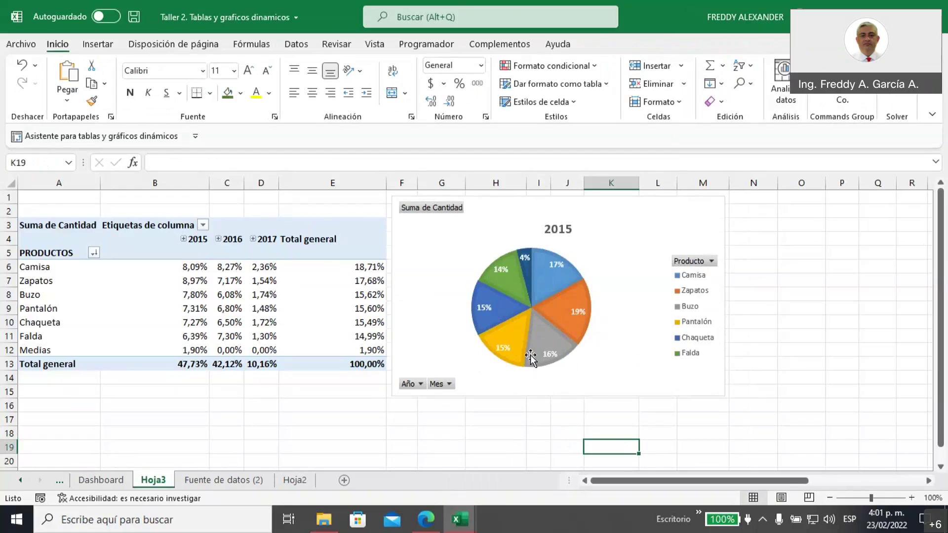
- Move the pie chart over the pivot table, starting at cell A1
{"action": "mouse_move", "coordinate": [534, 355]}
{"action": "left_click", "coordinate": [437, 271]}
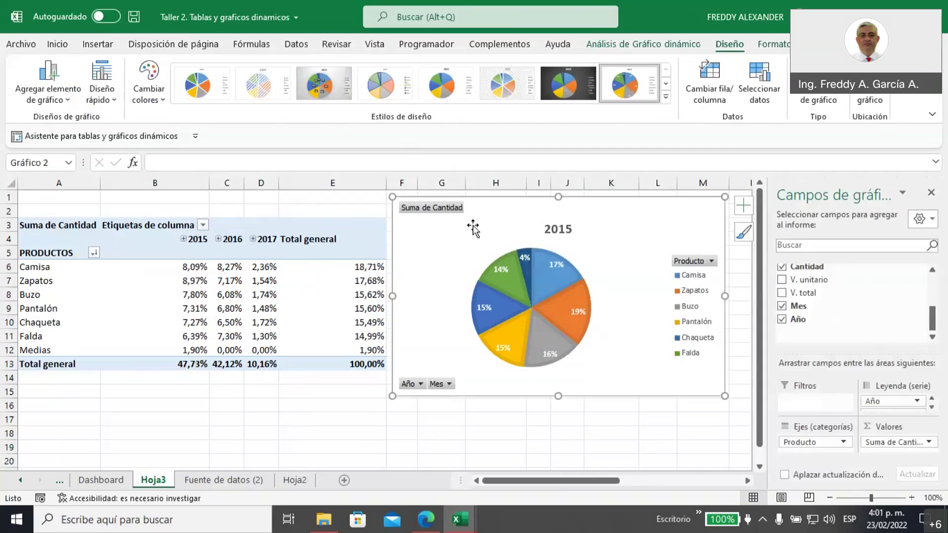
{"action": "left_click_drag", "start_coordinate": [491, 206], "coordinate": [118, 212]}
{"action": "left_click", "coordinate": [118, 211]}
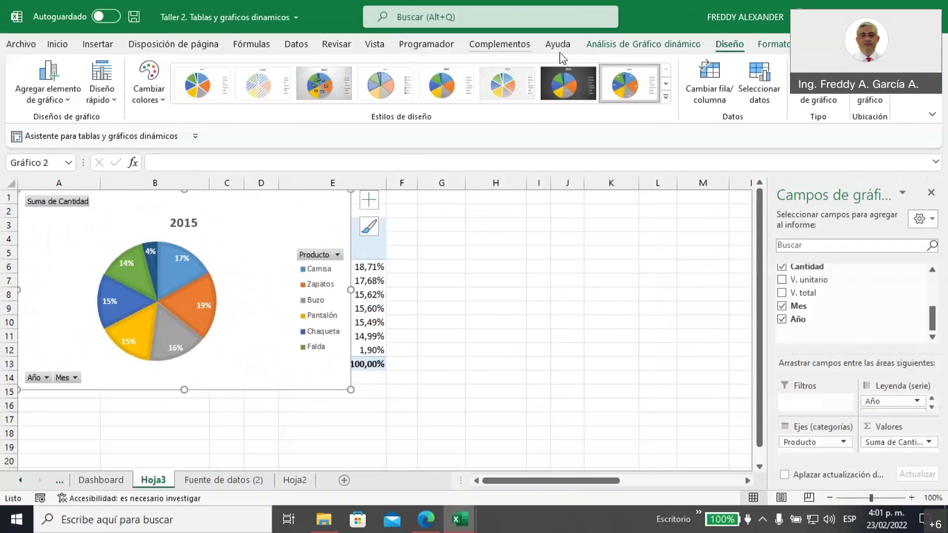
- Insert an Año slicer for the pie chart, place it directly beside the chart and extend it to the chart's lower edge
{"action": "left_click", "coordinate": [614, 47]}
{"action": "left_click", "coordinate": [402, 67]}
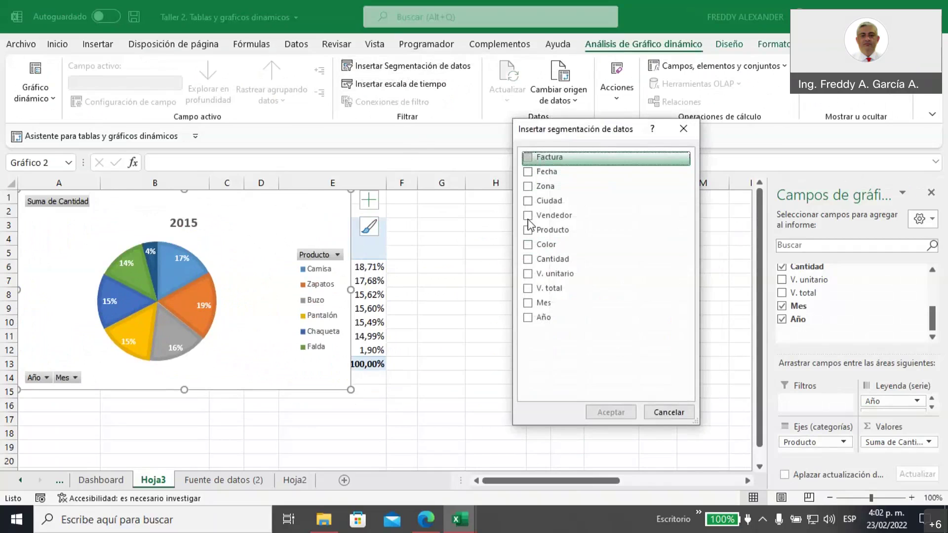
{"action": "left_click", "coordinate": [528, 319]}
{"action": "left_click", "coordinate": [616, 414]}
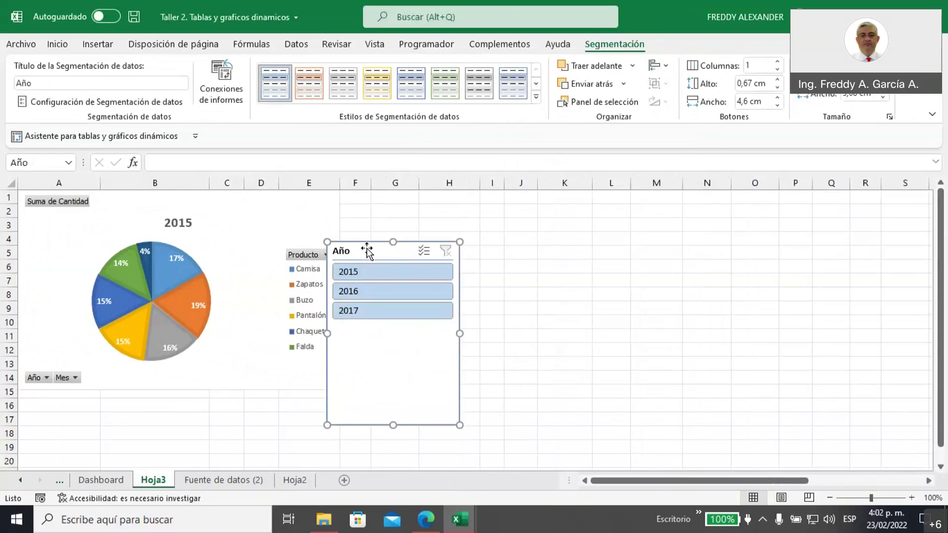
{"action": "left_click_drag", "start_coordinate": [376, 221], "coordinate": [380, 201]}
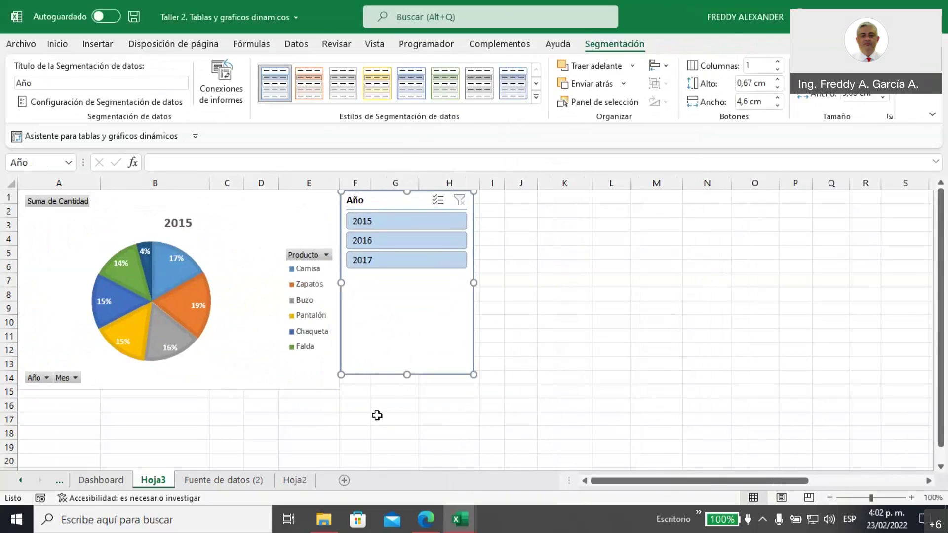
{"action": "left_click_drag", "start_coordinate": [411, 375], "coordinate": [409, 389]}
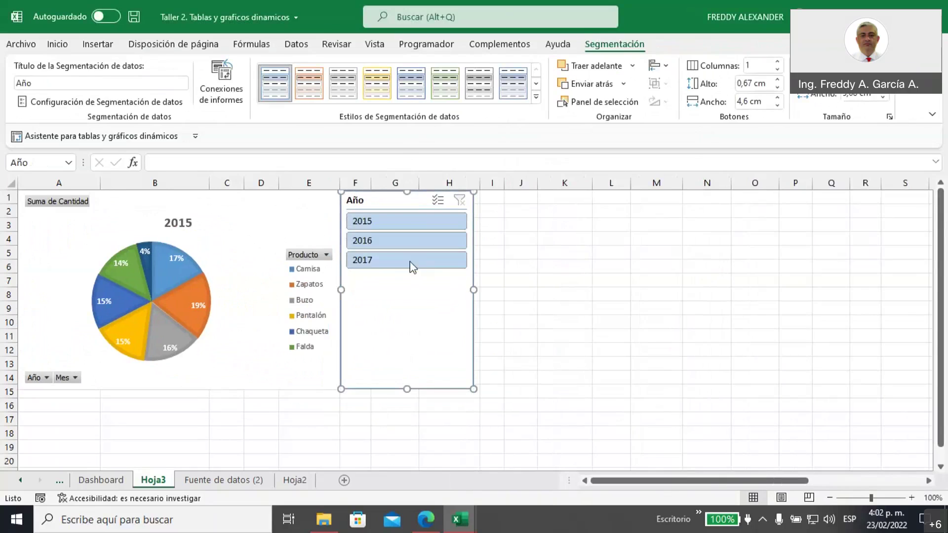
- Filter the pie chart with the Año slicer by 2016, 2017 and finally 2015
{"action": "left_click", "coordinate": [372, 241]}
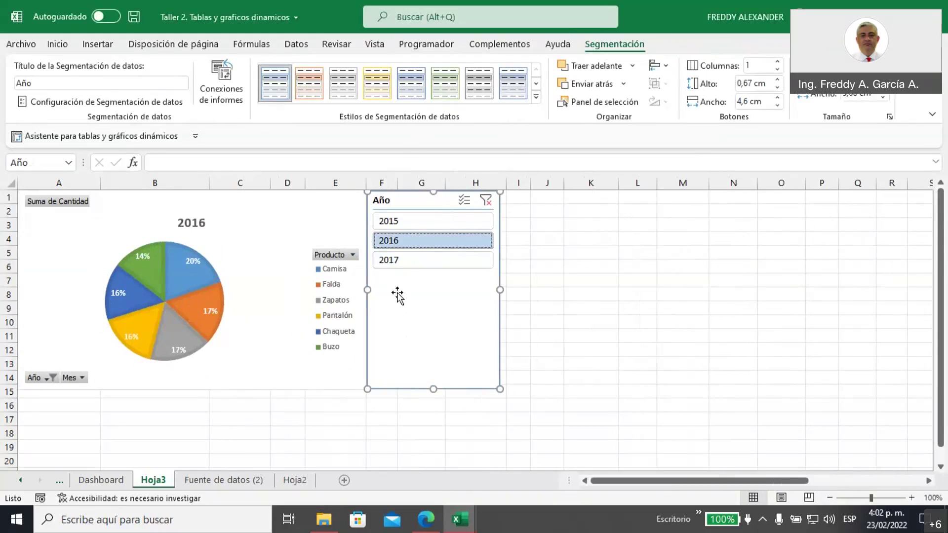
{"action": "left_click", "coordinate": [396, 263]}
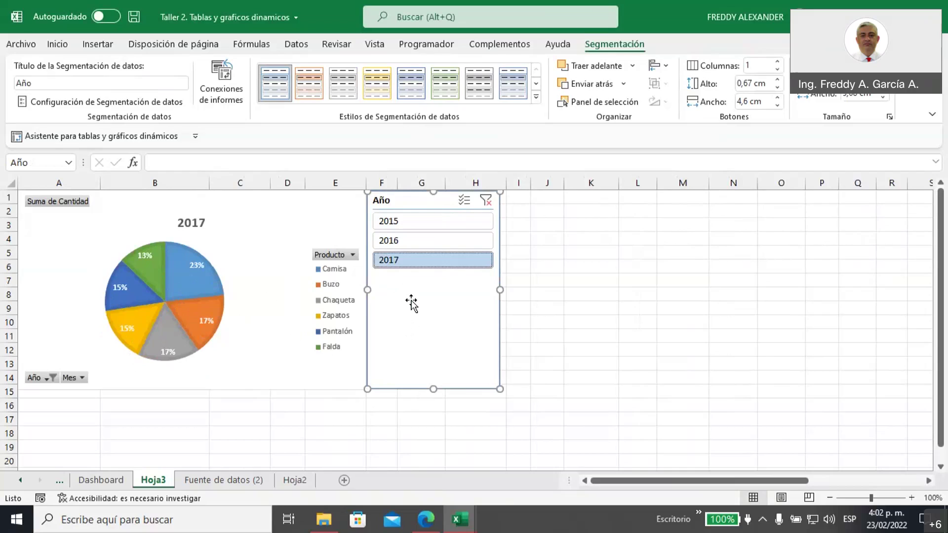
{"action": "left_click", "coordinate": [398, 223]}
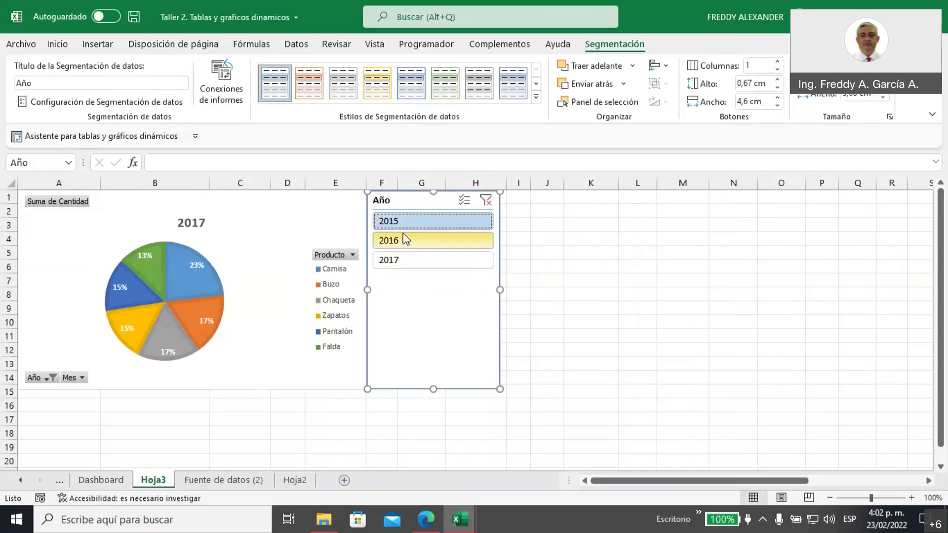
{"action": "left_click", "coordinate": [401, 223]}
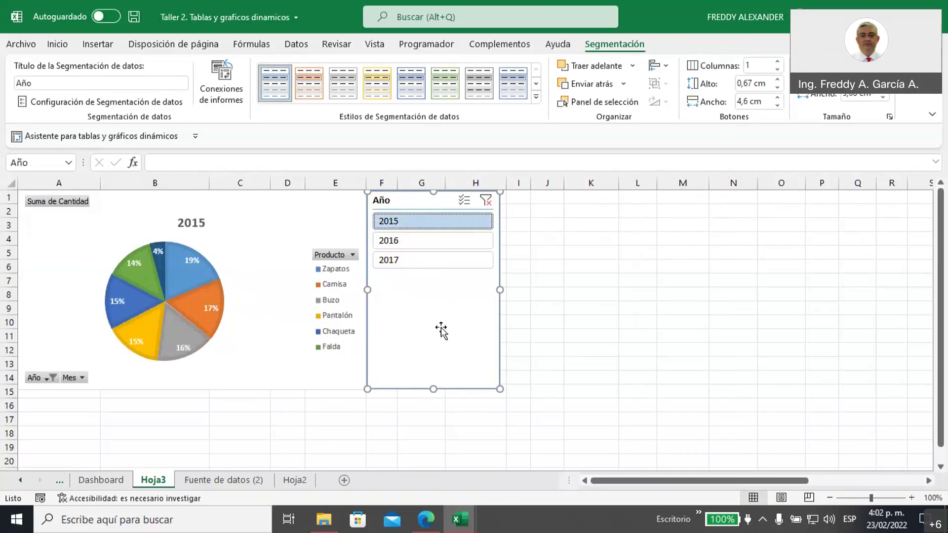
- Insert a slicer for the Producto field of the pie chart
{"action": "left_click", "coordinate": [257, 250]}
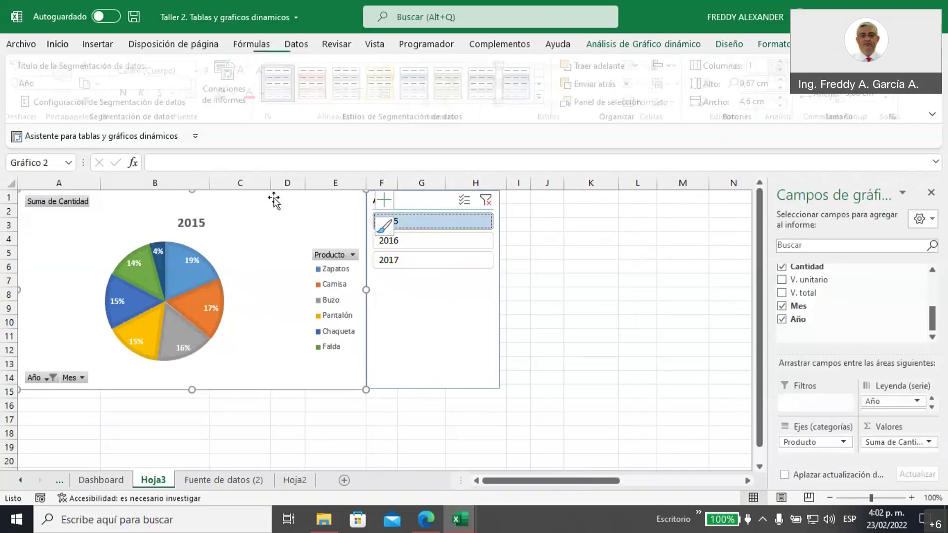
{"action": "left_click", "coordinate": [642, 44]}
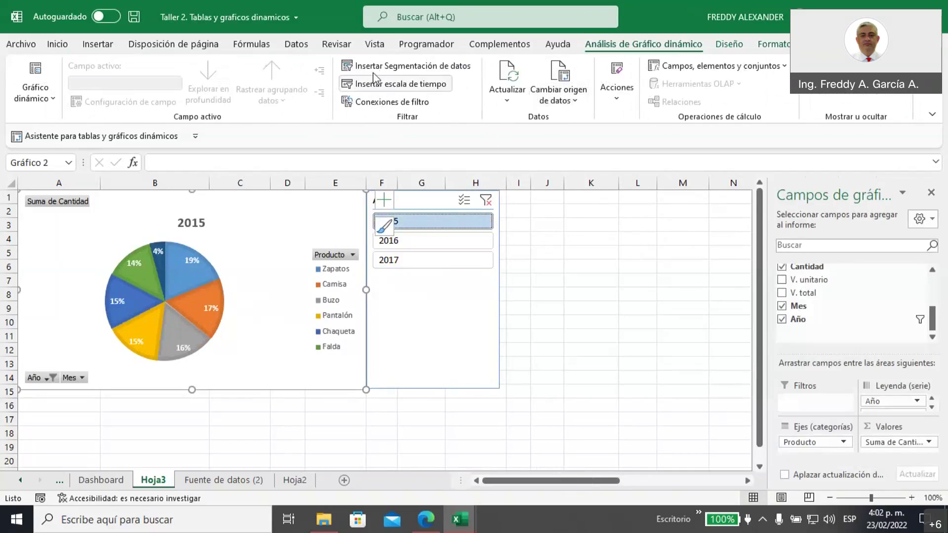
{"action": "left_click", "coordinate": [405, 66]}
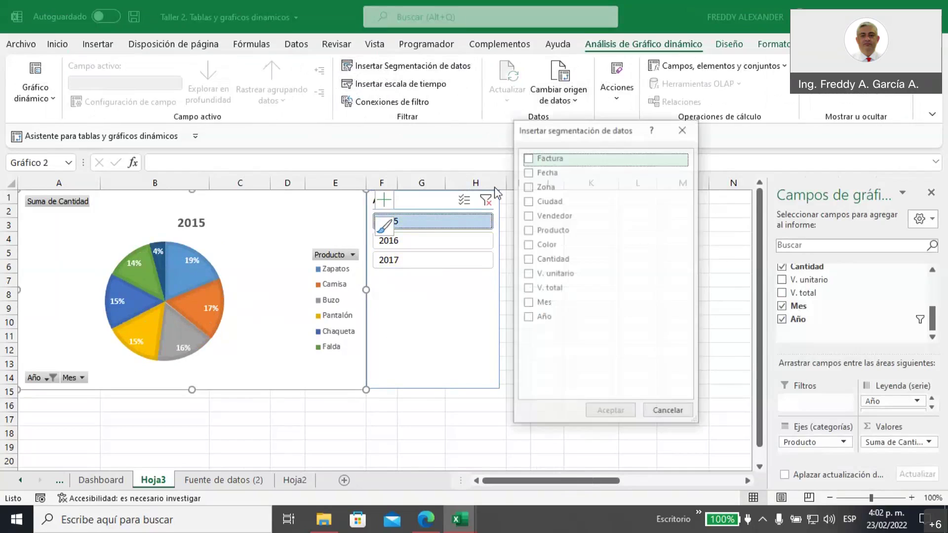
{"action": "left_click", "coordinate": [529, 230]}
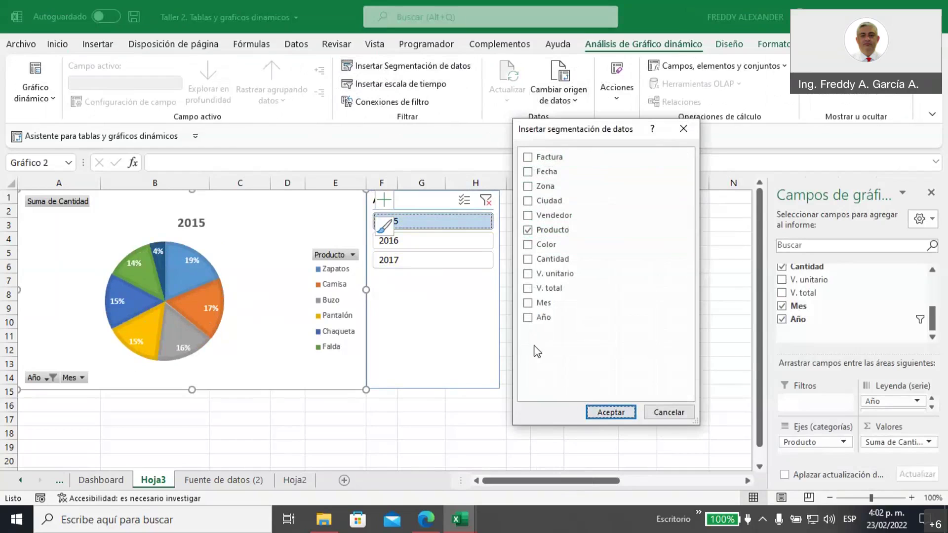
{"action": "left_click", "coordinate": [616, 419]}
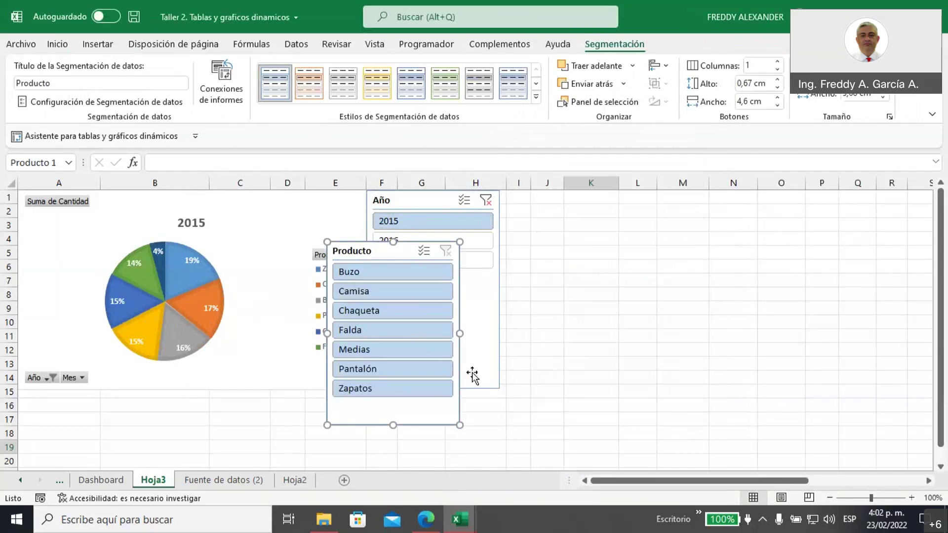
- Shorten the Año slicer to just below 2017, place the Producto slicer directly beneath it and shrink it to the chart's lower edge
{"action": "left_click_drag", "start_coordinate": [388, 251], "coordinate": [631, 263]}
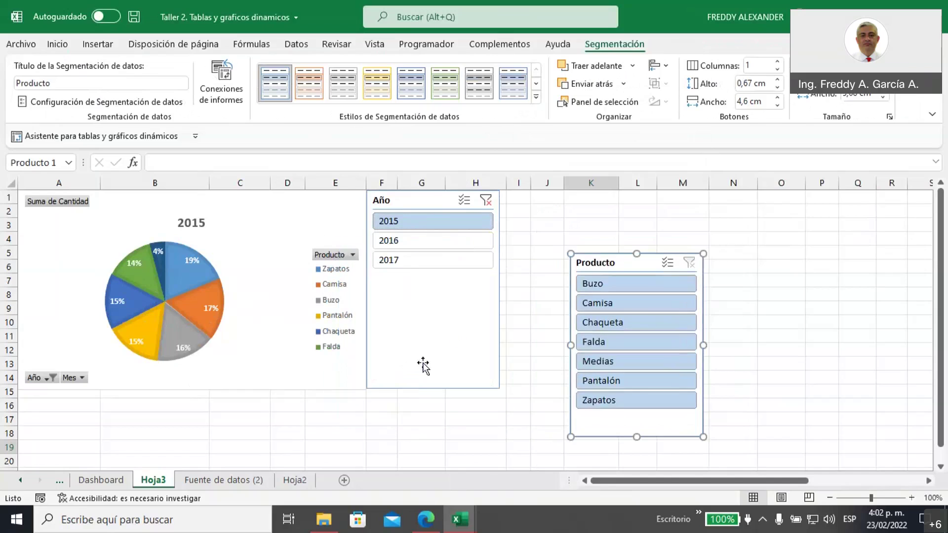
{"action": "left_click", "coordinate": [431, 381]}
{"action": "left_click_drag", "start_coordinate": [433, 388], "coordinate": [429, 276]}
{"action": "left_click_drag", "start_coordinate": [625, 263], "coordinate": [426, 285]}
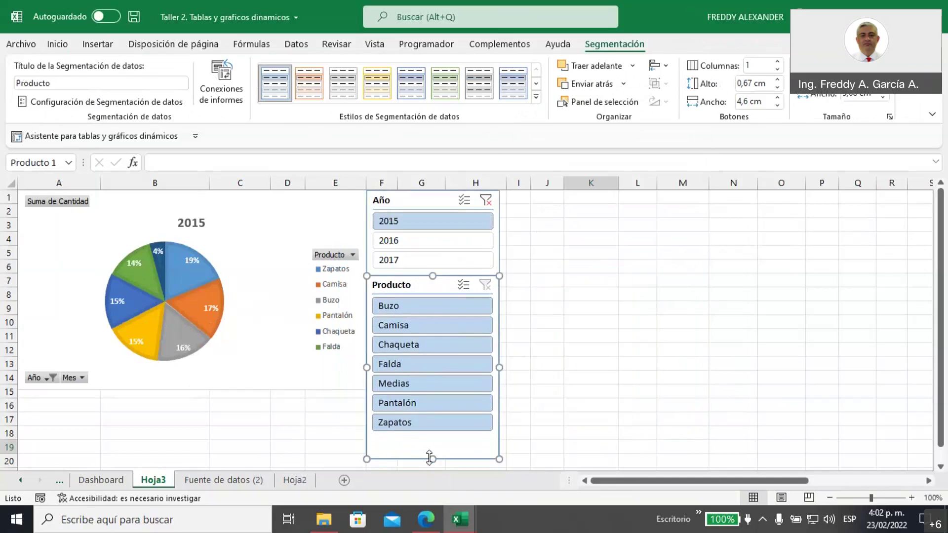
{"action": "left_click_drag", "start_coordinate": [432, 459], "coordinate": [439, 395]}
{"action": "left_click", "coordinate": [592, 351]}
- Filter the pie chart to Camisa, Buzo and Falda with multi-selection in the Producto slicer, and to 2016 in the Año slicer
{"action": "left_click", "coordinate": [396, 326]}
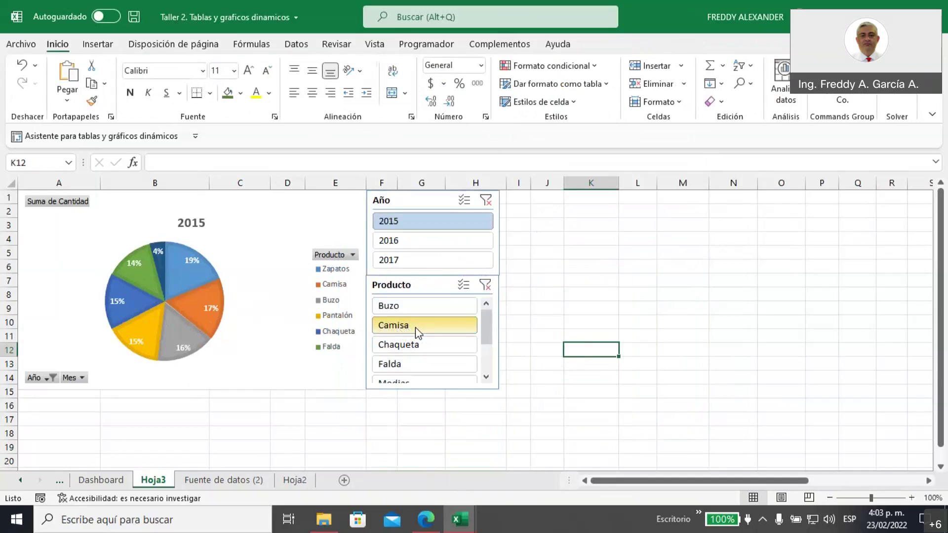
{"action": "left_click", "coordinate": [411, 327]}
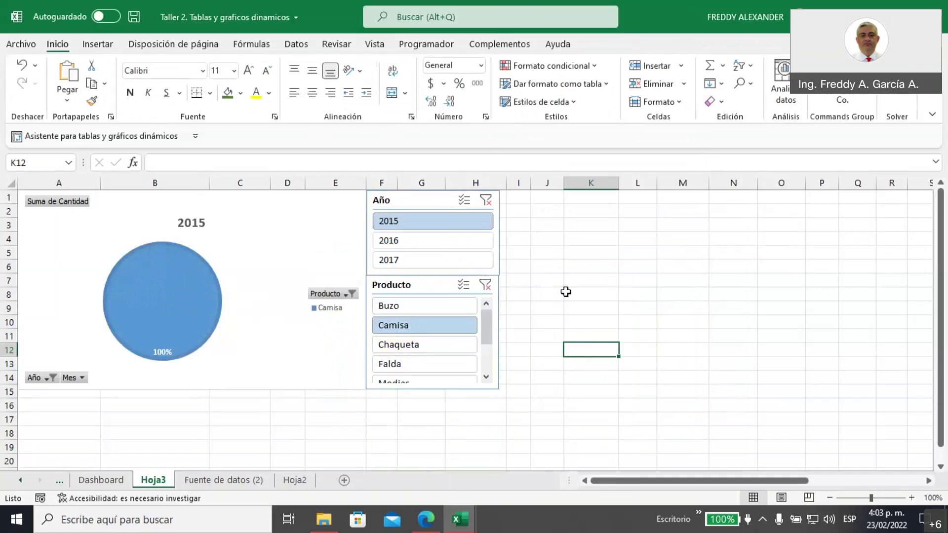
{"action": "left_click", "coordinate": [463, 287]}
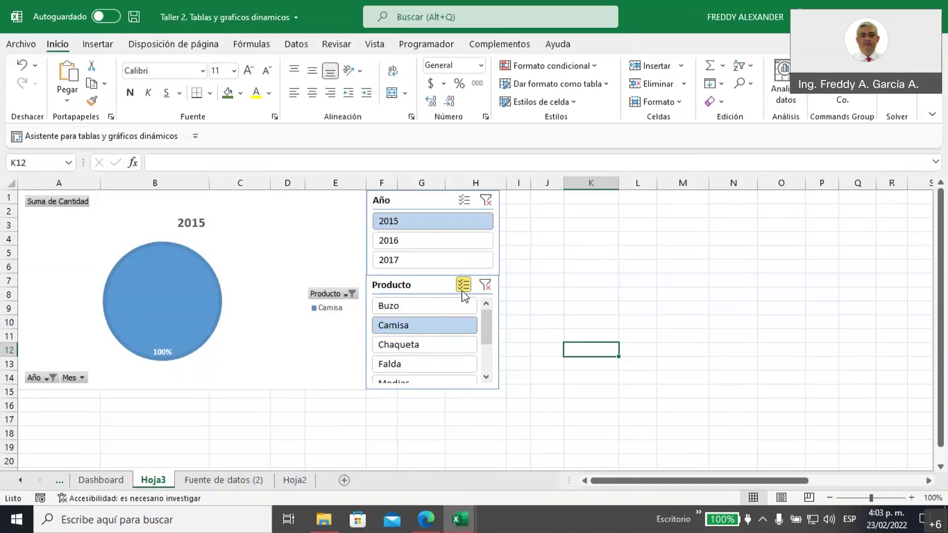
{"action": "left_click", "coordinate": [405, 309]}
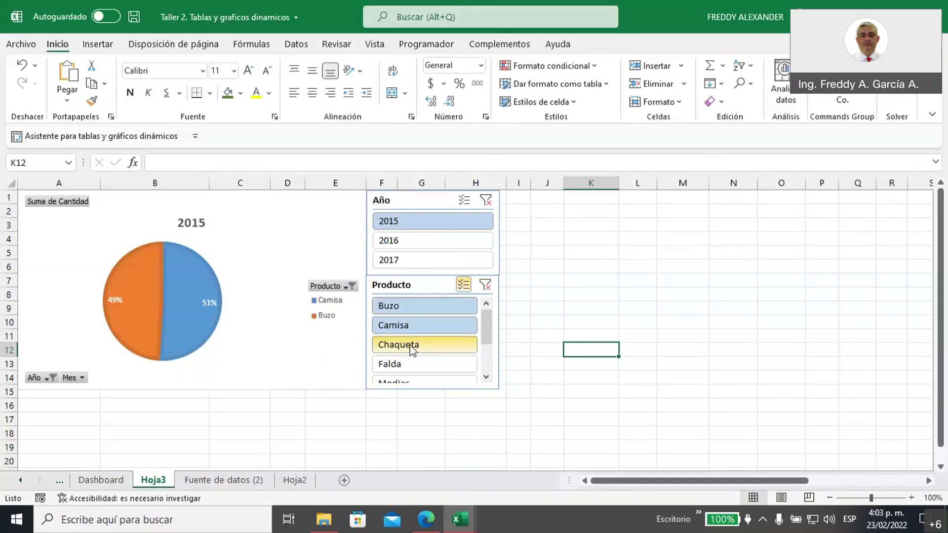
{"action": "left_click", "coordinate": [443, 352]}
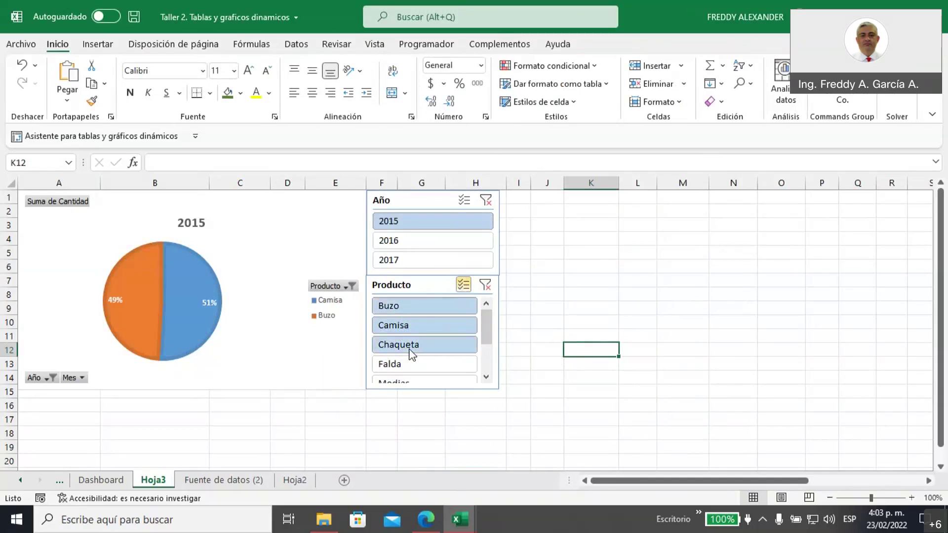
{"action": "left_click", "coordinate": [434, 353]}
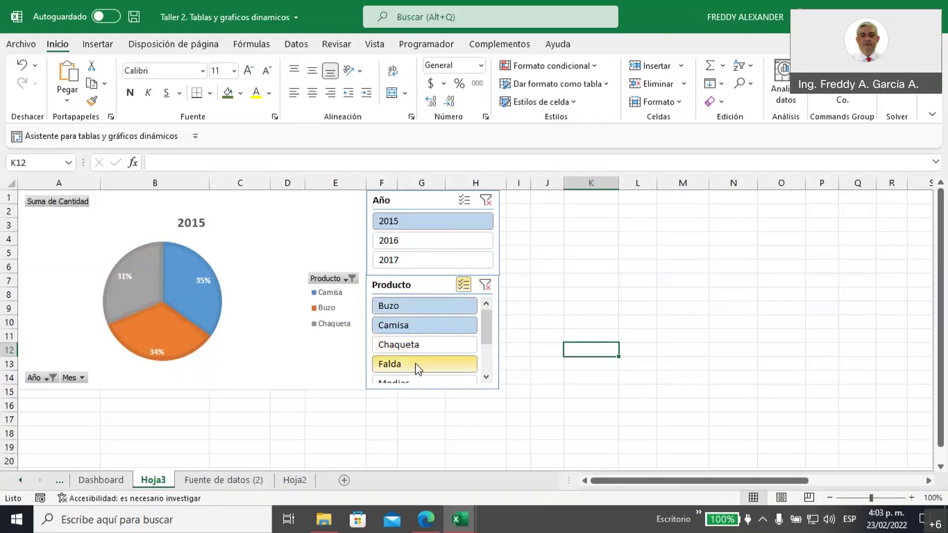
{"action": "left_click", "coordinate": [443, 367]}
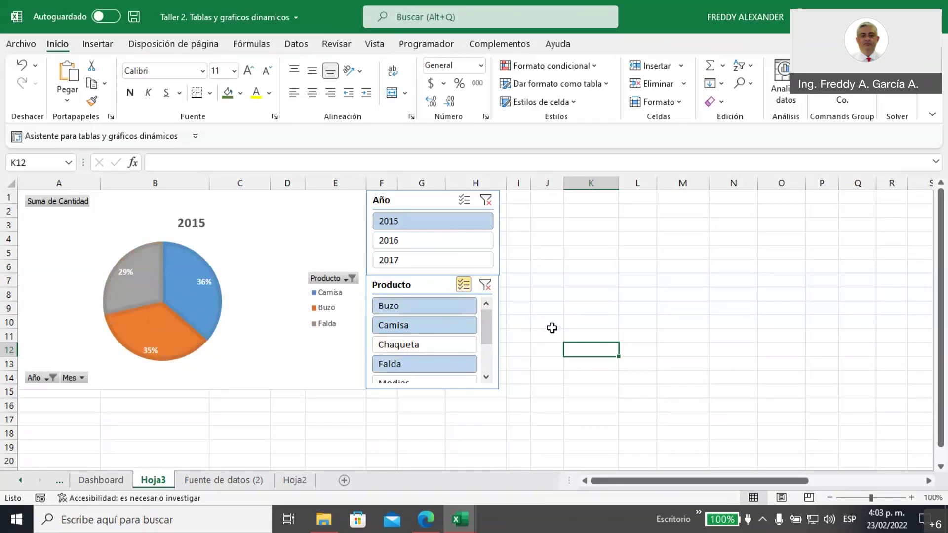
{"action": "left_click", "coordinate": [422, 243]}
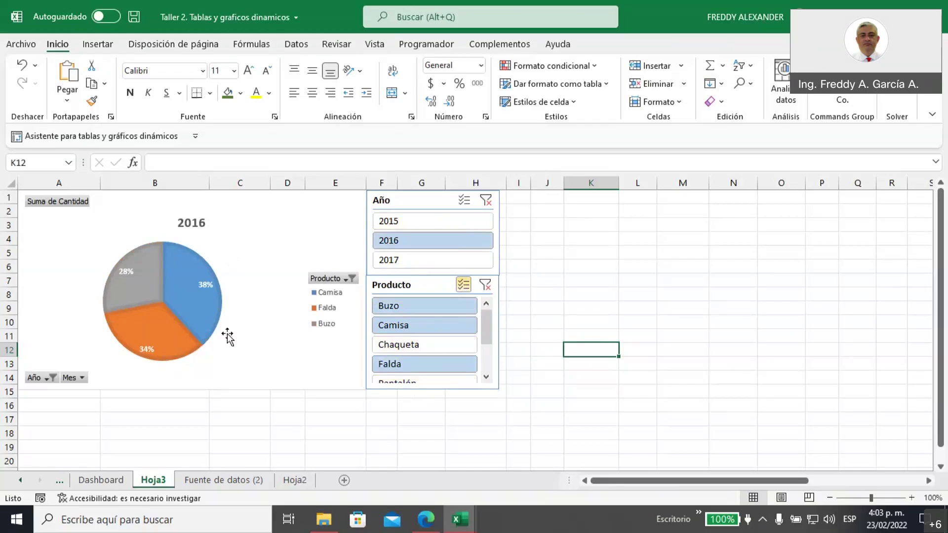
- Hide all field buttons on the pie pivot chart
{"action": "mouse_move", "coordinate": [198, 329]}
{"action": "right_click", "coordinate": [278, 230]}
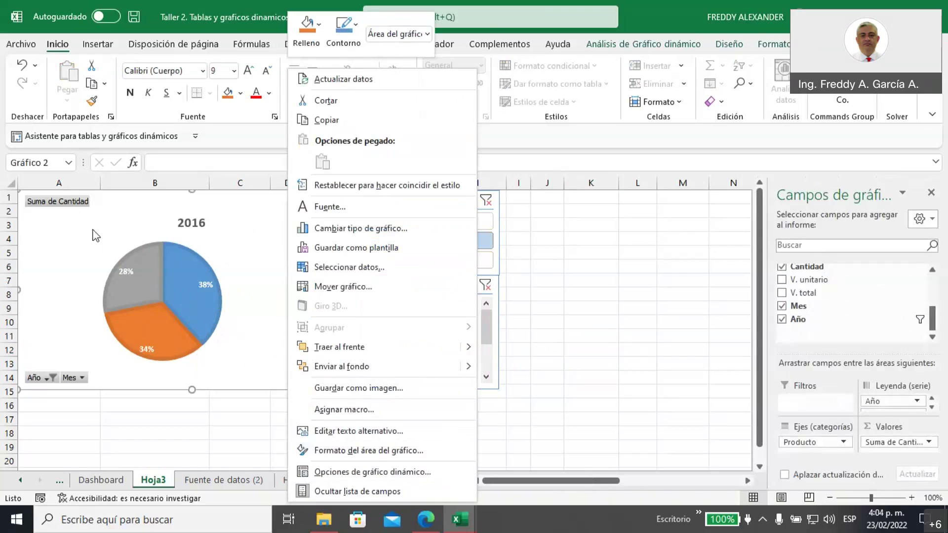
{"action": "right_click", "coordinate": [68, 207]}
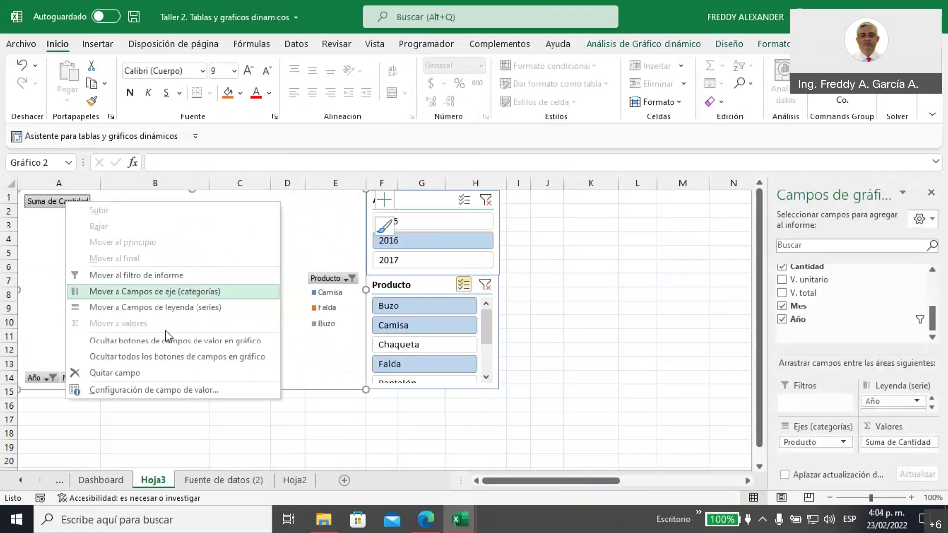
{"action": "left_click", "coordinate": [193, 357]}
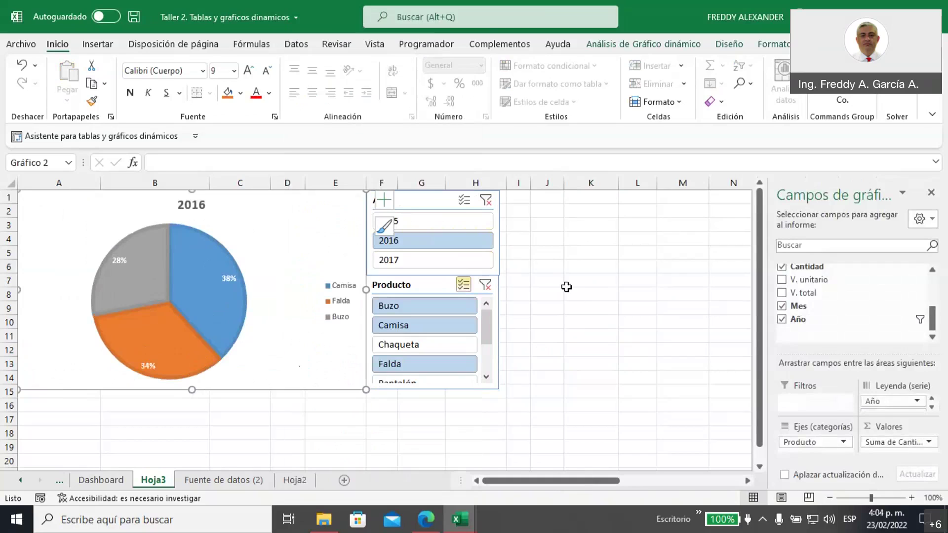
{"action": "left_click", "coordinate": [548, 293]}
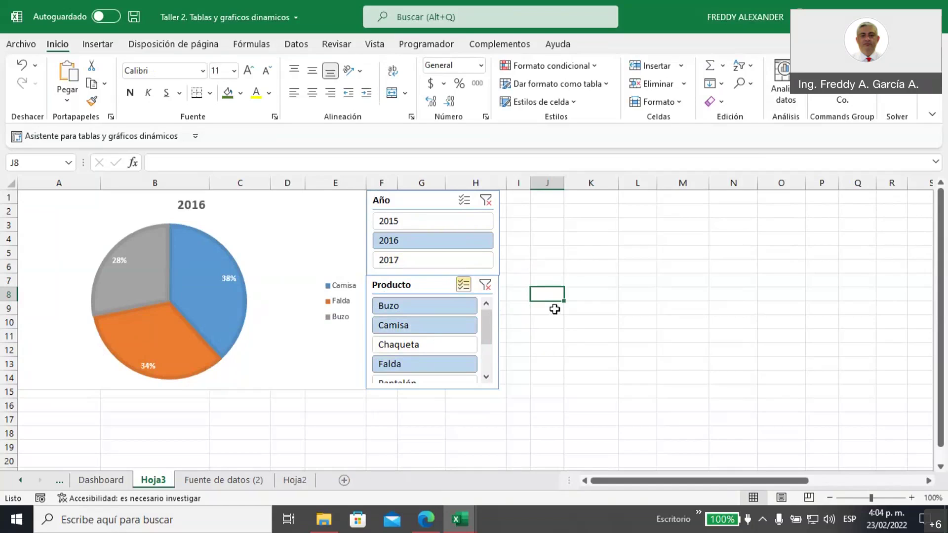
- On Hoja2, close the chart field list and move the vendor bar chart over the pivot table, directly beside the Producto slicer
{"action": "left_click", "coordinate": [294, 479]}
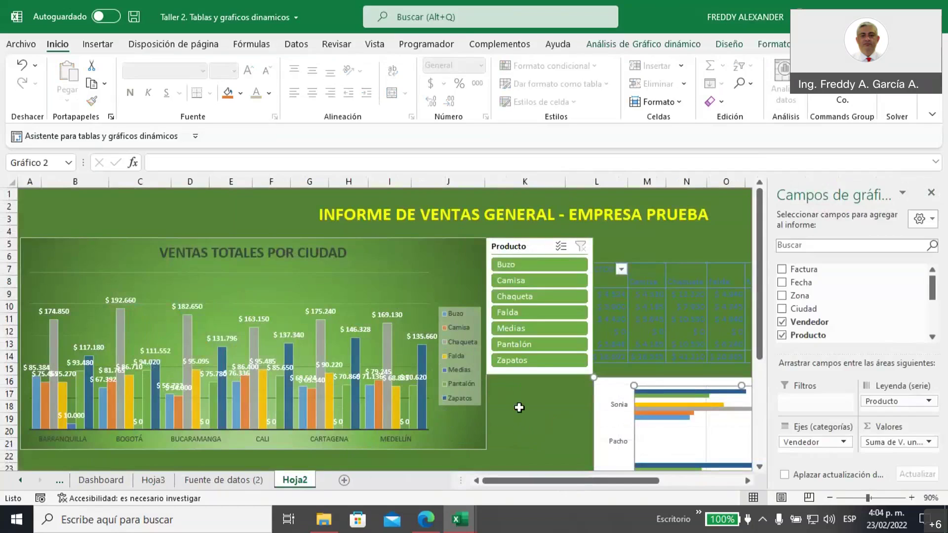
{"action": "left_click", "coordinate": [931, 192]}
{"action": "left_click_drag", "start_coordinate": [766, 383], "coordinate": [772, 239]}
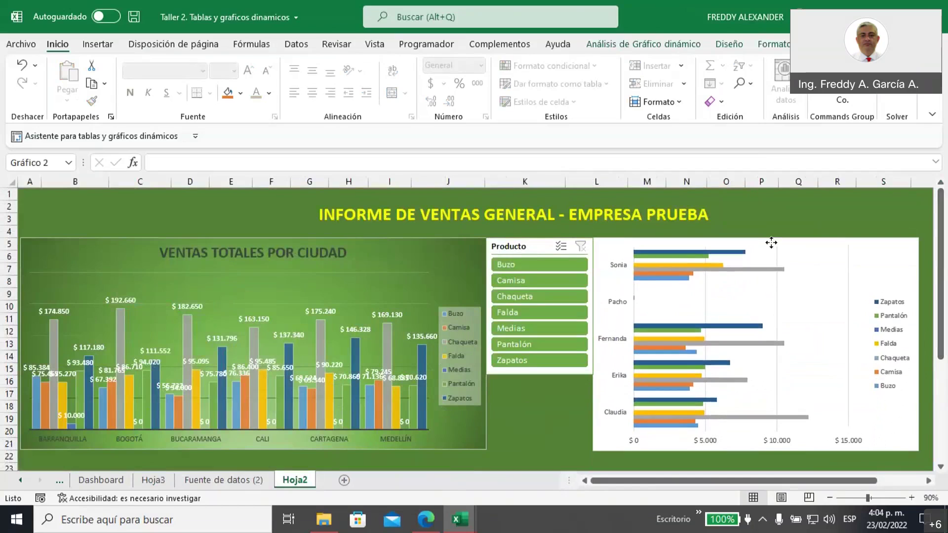
{"action": "left_click", "coordinate": [777, 217]}
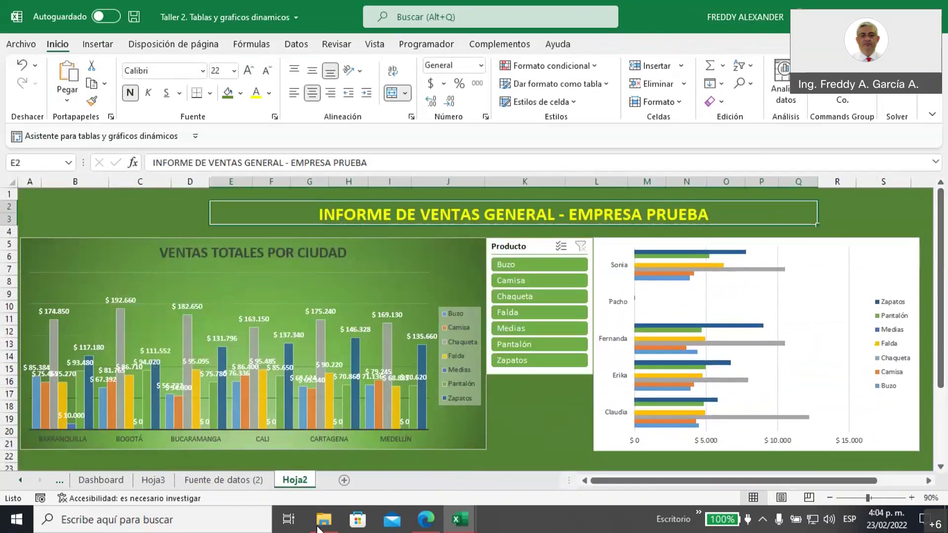
{"action": "left_click", "coordinate": [496, 432]}
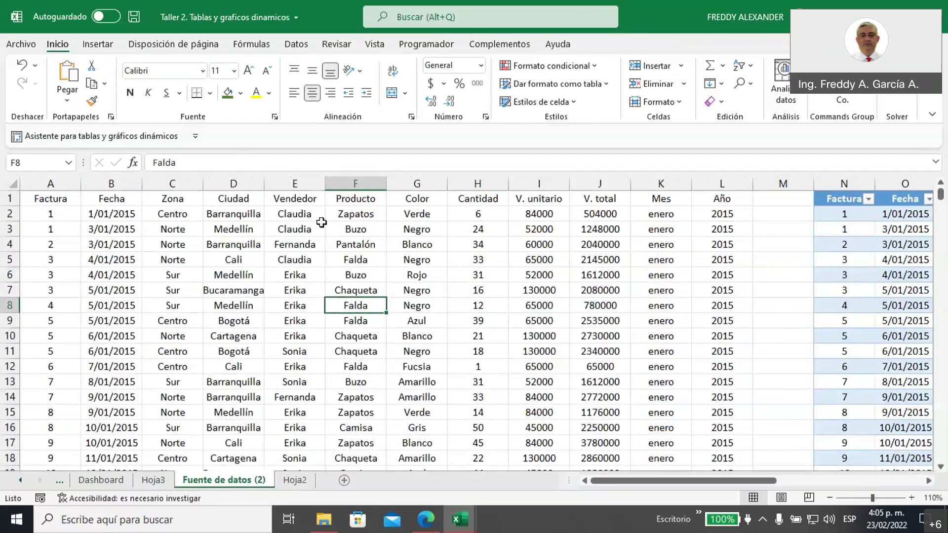
- On the Fuente de datos (2) sheet, examine the Vendedor, Producto, Color, Cantidad, V. unitario and V. total columns
{"action": "left_click_drag", "start_coordinate": [303, 197], "coordinate": [303, 321]}
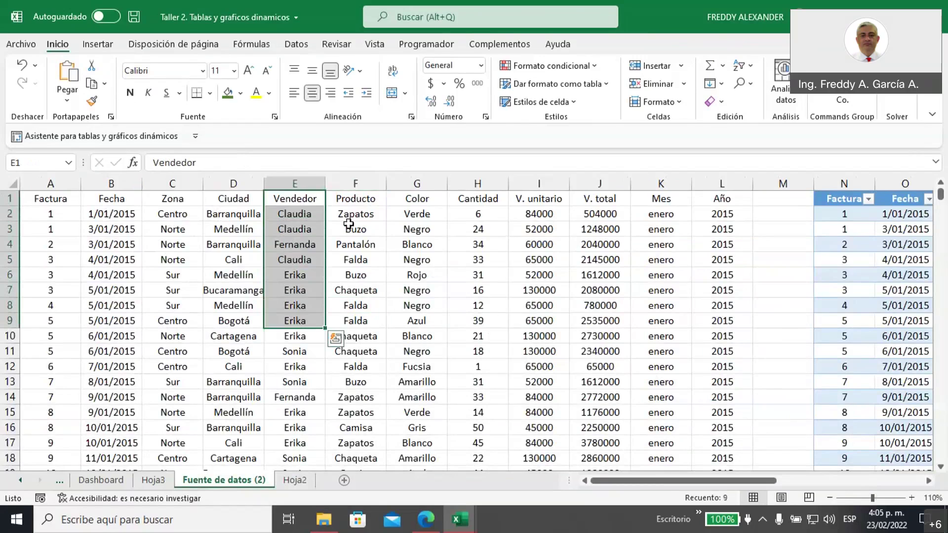
{"action": "left_click_drag", "start_coordinate": [354, 198], "coordinate": [356, 321]}
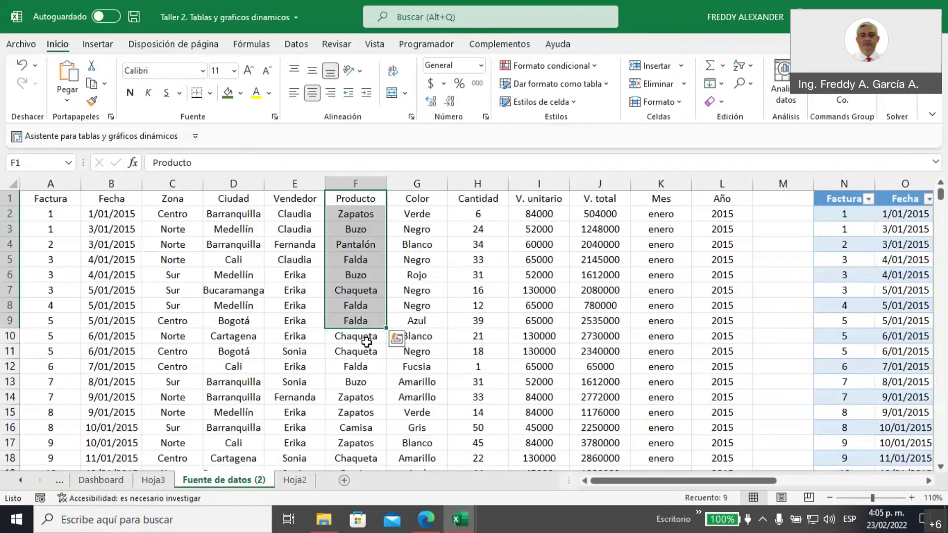
{"action": "left_click_drag", "start_coordinate": [421, 198], "coordinate": [431, 305]}
{"action": "left_click_drag", "start_coordinate": [477, 198], "coordinate": [477, 306]}
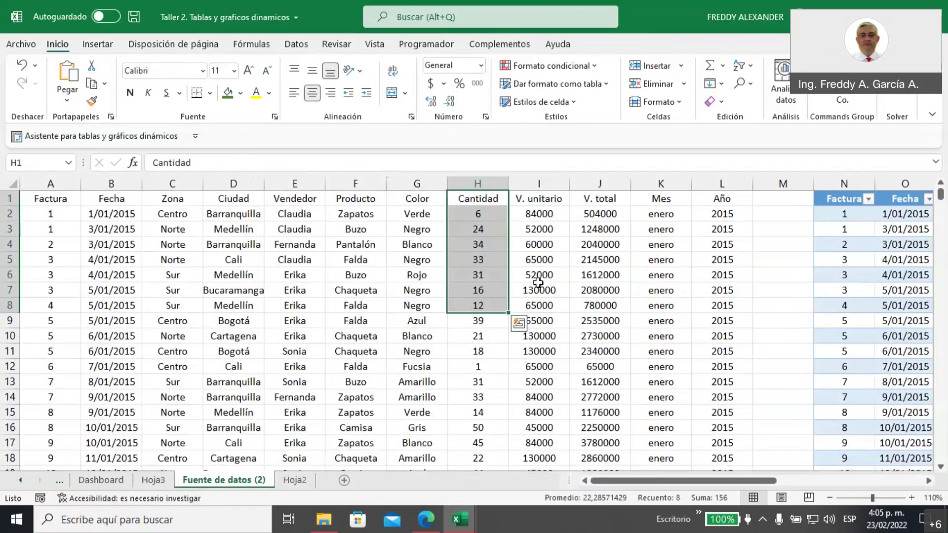
{"action": "left_click_drag", "start_coordinate": [542, 198], "coordinate": [594, 304]}
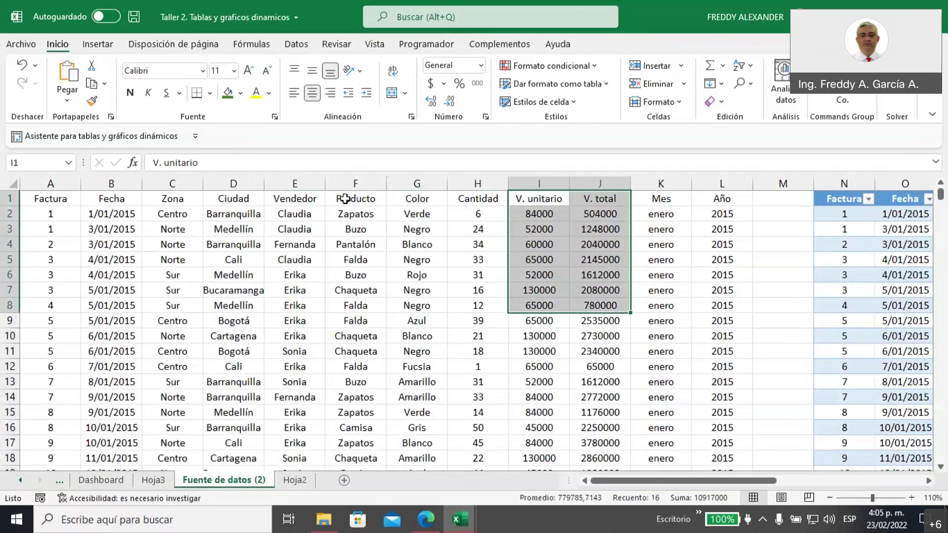
{"action": "left_click_drag", "start_coordinate": [349, 198], "coordinate": [356, 324]}
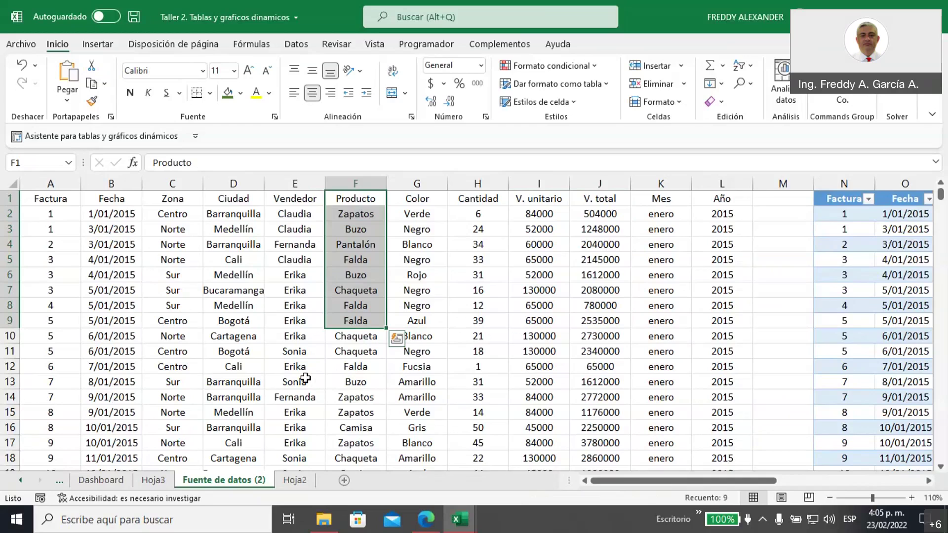
{"action": "left_click", "coordinate": [367, 298]}
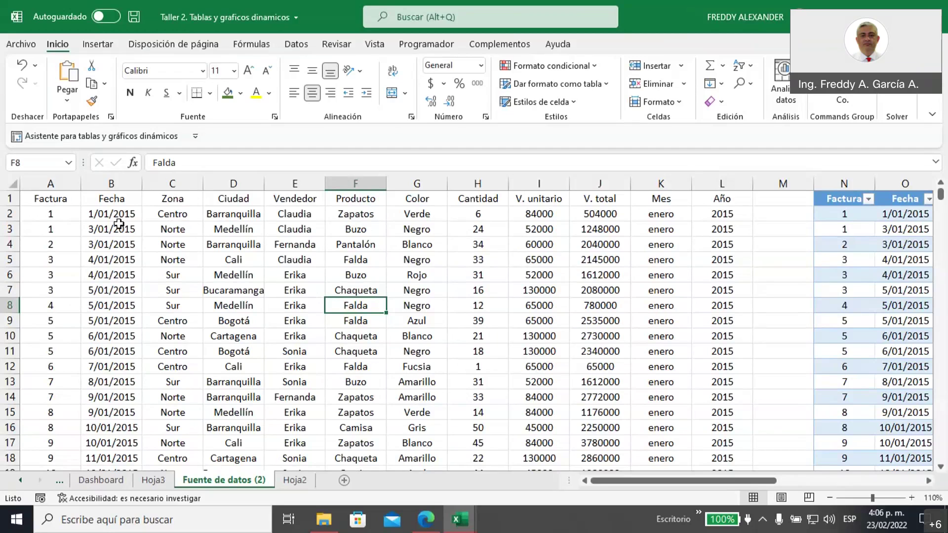
- Review the Factura through Ciudad columns and the whole Producto column of the source data
{"action": "left_click_drag", "start_coordinate": [57, 183], "coordinate": [245, 183]}
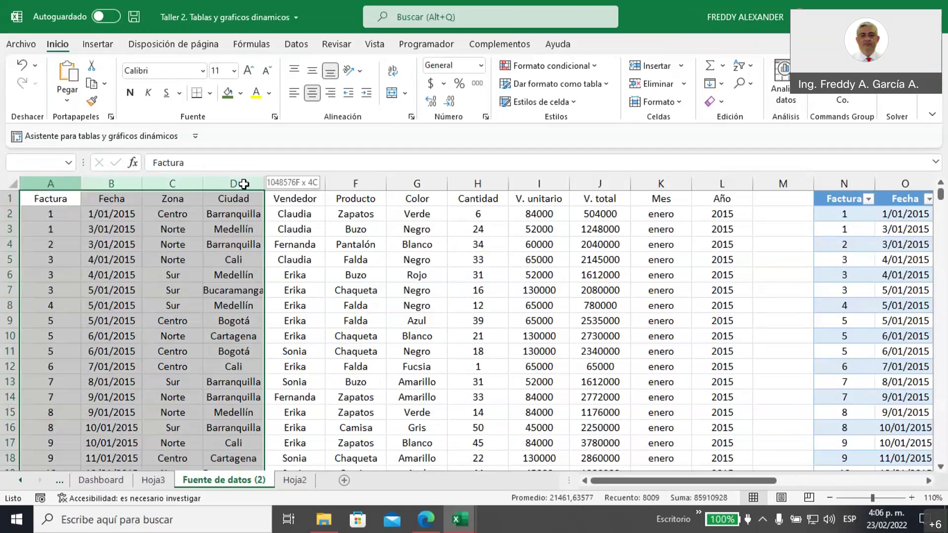
{"action": "left_click", "coordinate": [322, 273]}
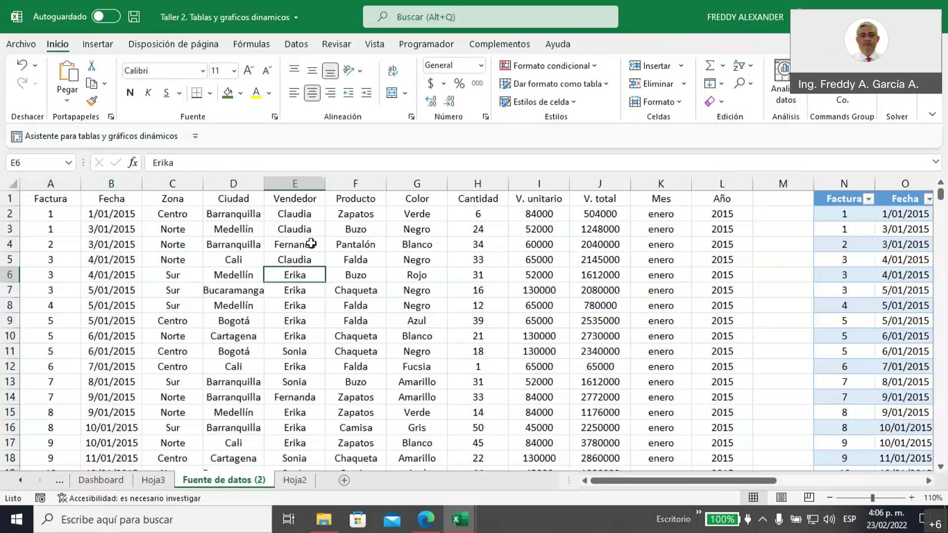
{"action": "left_click", "coordinate": [349, 183]}
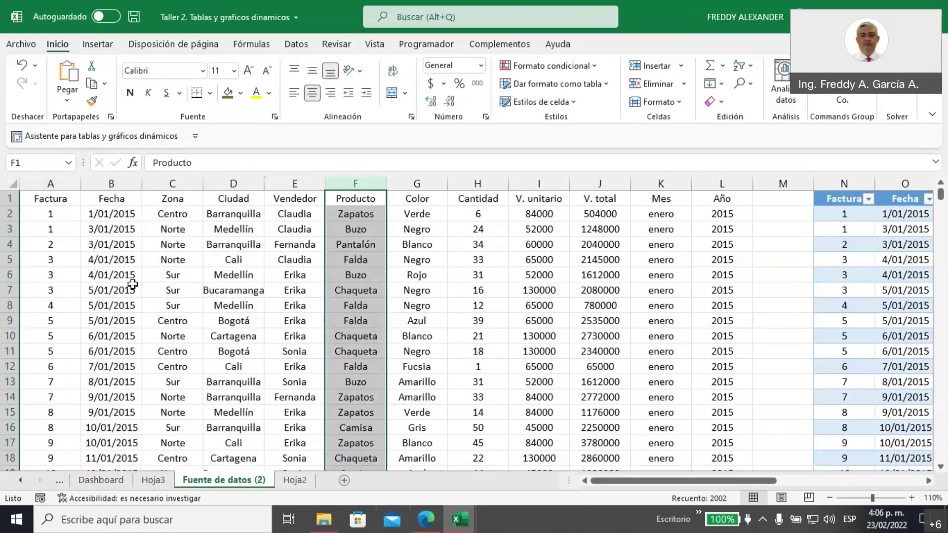
{"action": "left_click", "coordinate": [420, 351]}
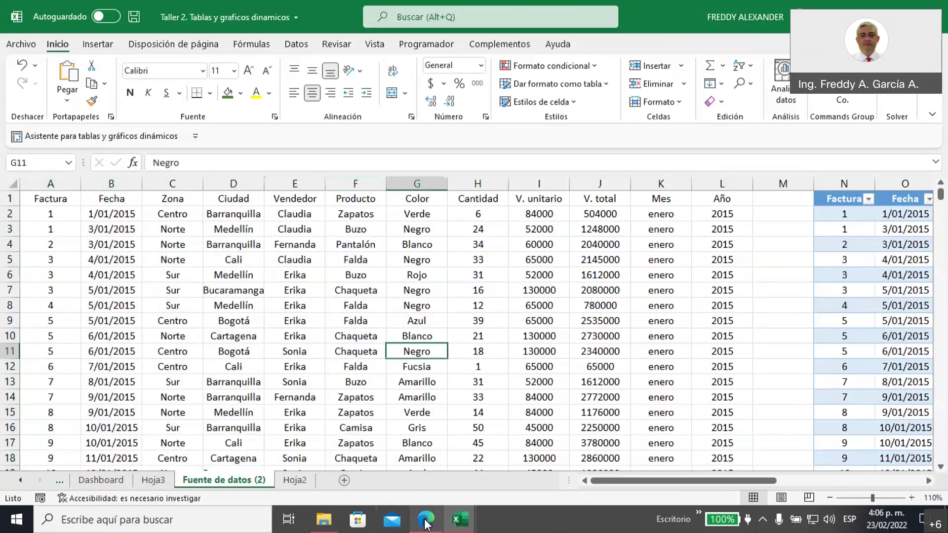
- Switch to the Edge browser to view the sample dashboard image maxresdefault.jpg
{"action": "mouse_move", "coordinate": [425, 522]}
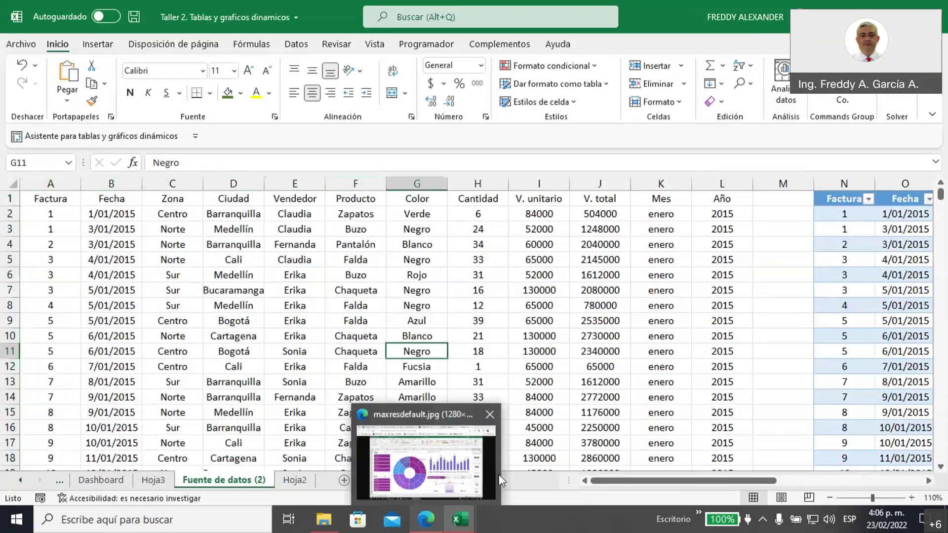
{"action": "left_click", "coordinate": [459, 484]}
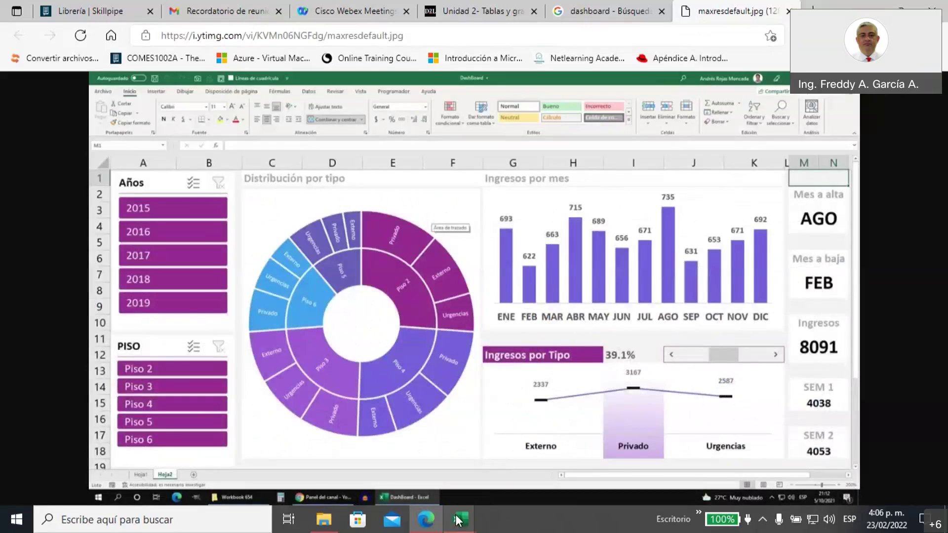
- Switch to the Taller 2 workbook in Excel and look over the Hoja2 dashboard, including the VENTAS TOTALES POR CIUDAD chart title
{"action": "mouse_move", "coordinate": [458, 520]}
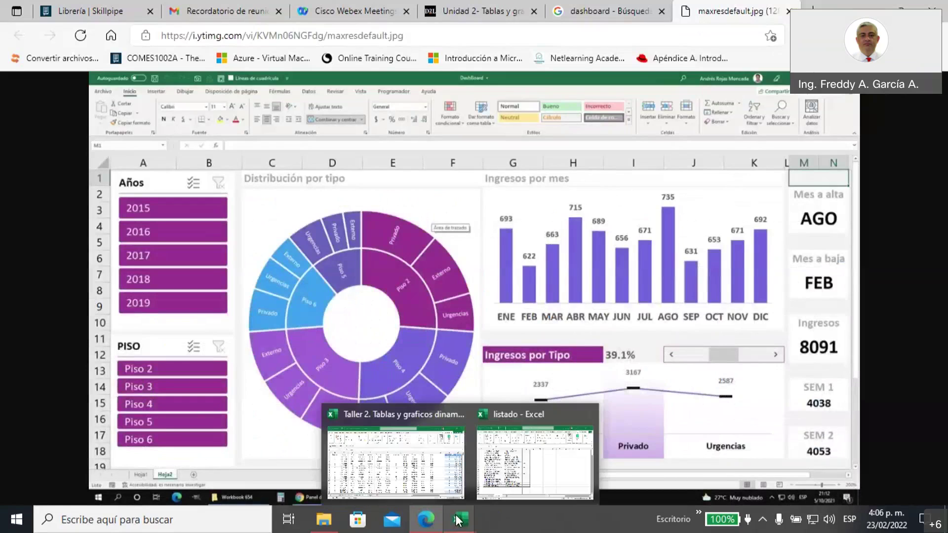
{"action": "left_click", "coordinate": [426, 457]}
{"action": "left_click", "coordinate": [293, 479]}
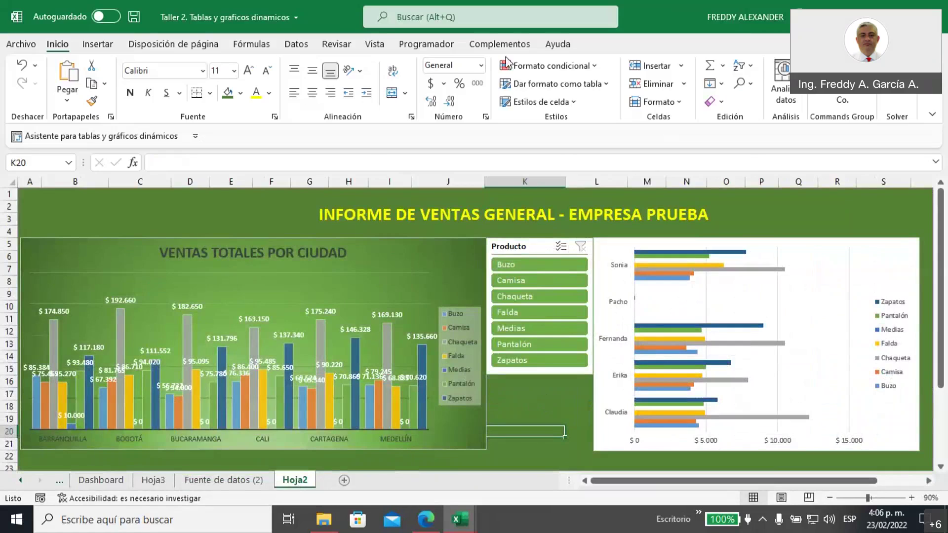
{"action": "left_click", "coordinate": [642, 15]}
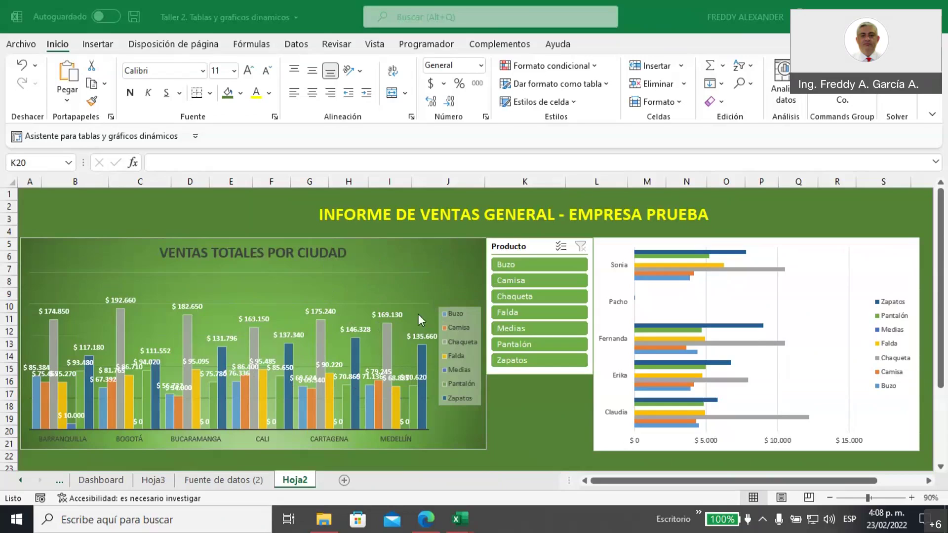
{"action": "left_click", "coordinate": [312, 254]}
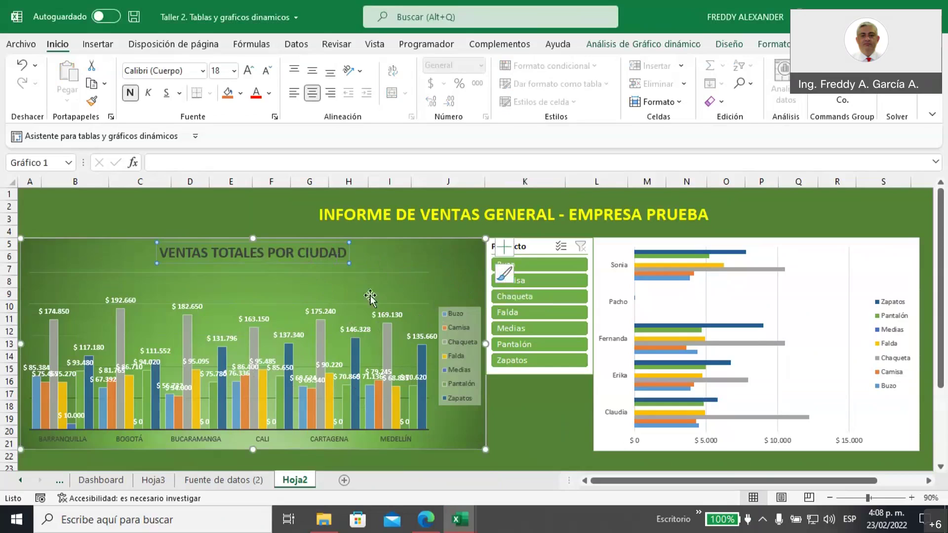
{"action": "left_click", "coordinate": [512, 417]}
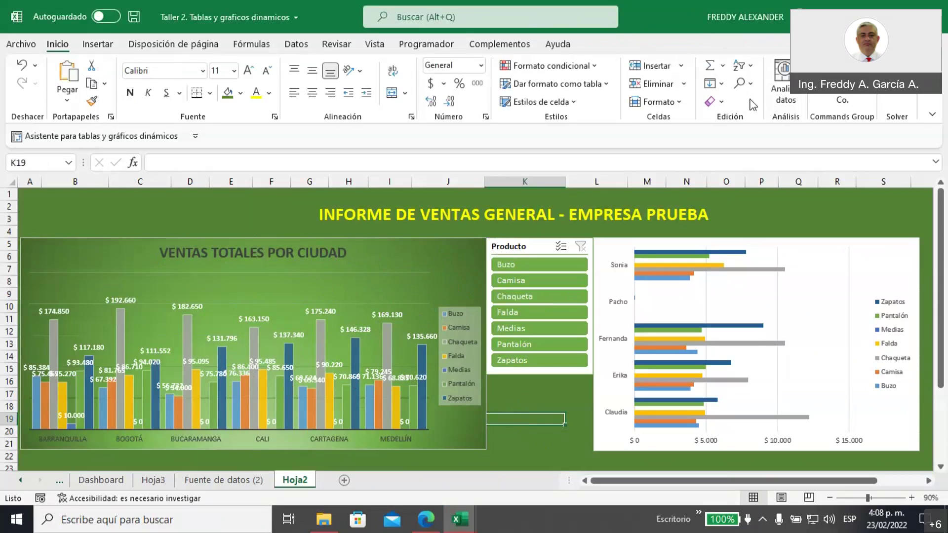
{"action": "left_click", "coordinate": [800, 128]}
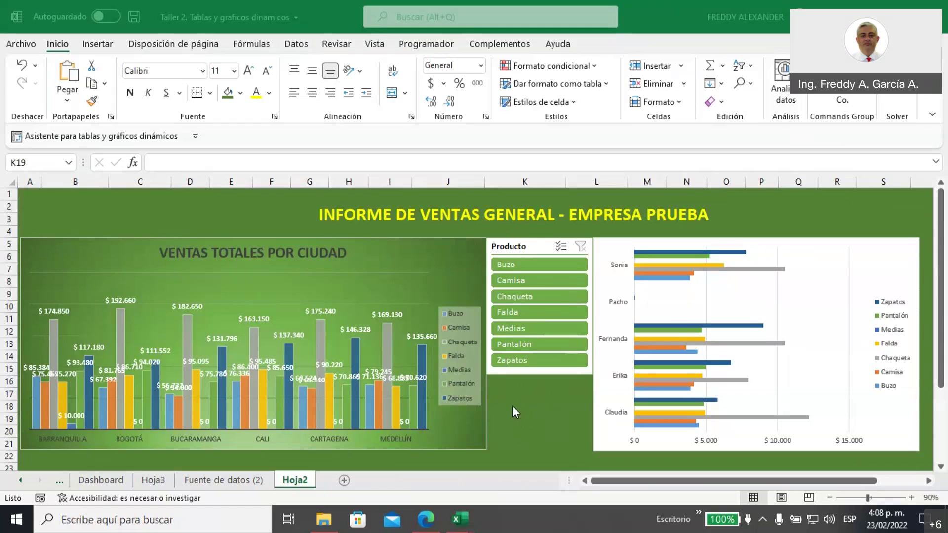
- Switch to Edge and browse the Unidad 2 course page down to its PDF guides and resource links
{"action": "left_click", "coordinate": [423, 521]}
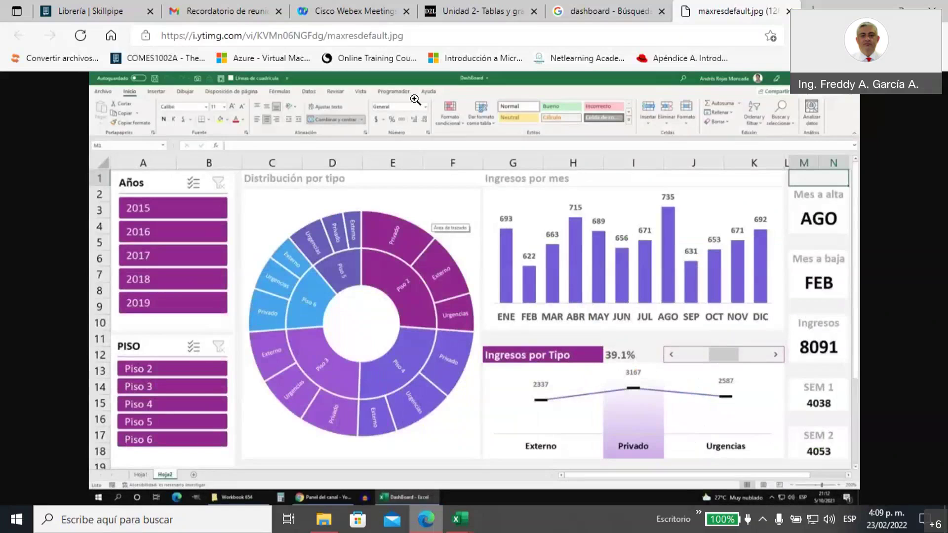
{"action": "left_click", "coordinate": [514, 21]}
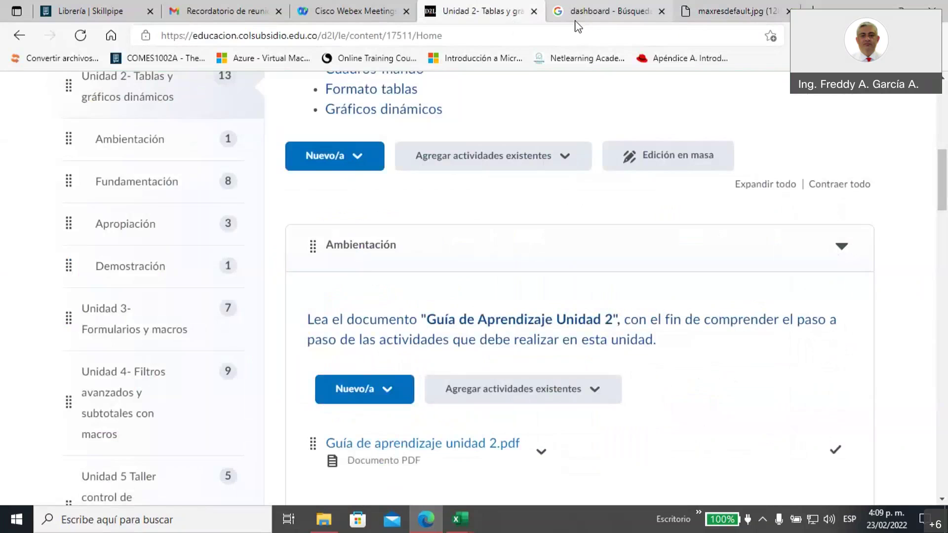
{"action": "scroll", "coordinate": [484, 330], "scroll_direction": "down", "scroll_amount": 15}
{"action": "scroll", "coordinate": [484, 331], "scroll_direction": "up", "scroll_amount": 1}
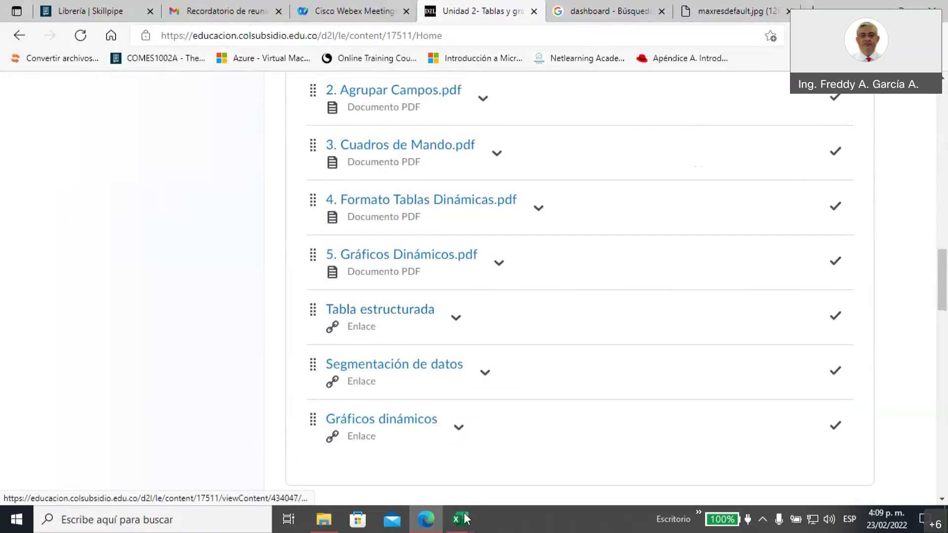
- Switch to the Taller 2 workbook in Excel and review the Vendedor and Producto columns on the Fuente de datos (2) sheet
{"action": "mouse_move", "coordinate": [456, 504]}
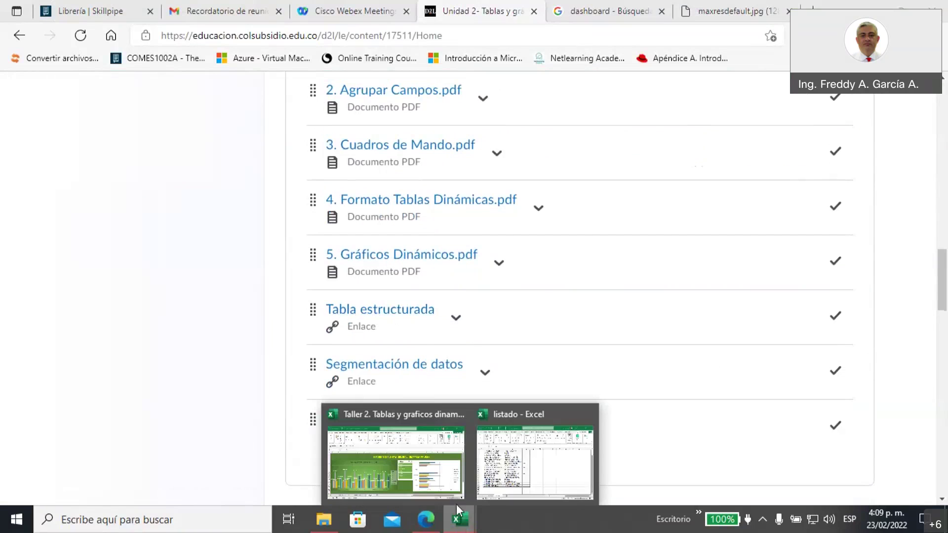
{"action": "left_click", "coordinate": [410, 472]}
{"action": "left_click", "coordinate": [20, 481]}
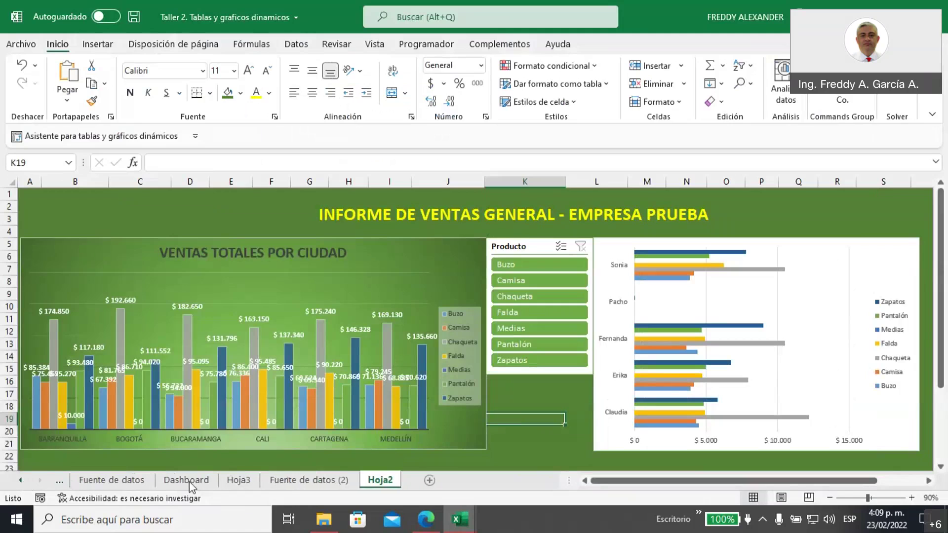
{"action": "left_click", "coordinate": [292, 481]}
{"action": "left_click_drag", "start_coordinate": [599, 481], "coordinate": [757, 474]}
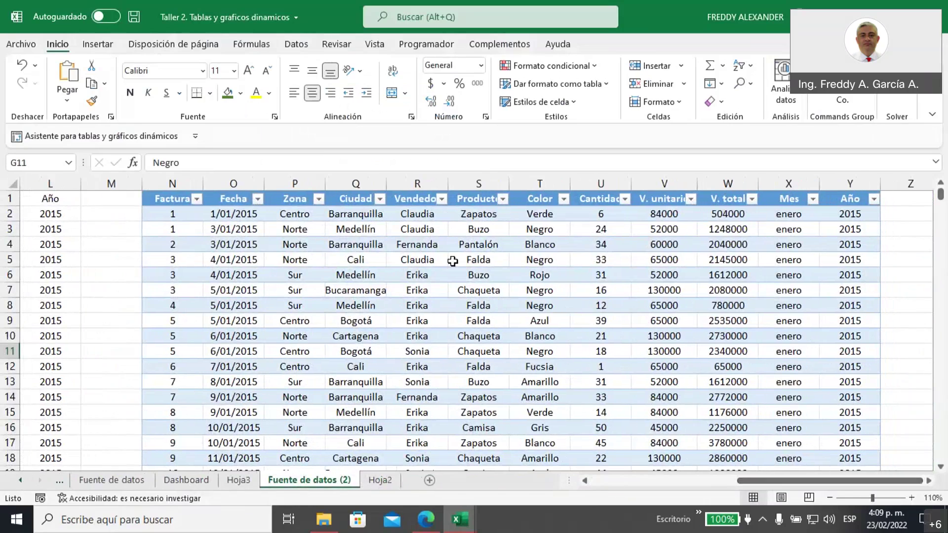
{"action": "left_click", "coordinate": [453, 260]}
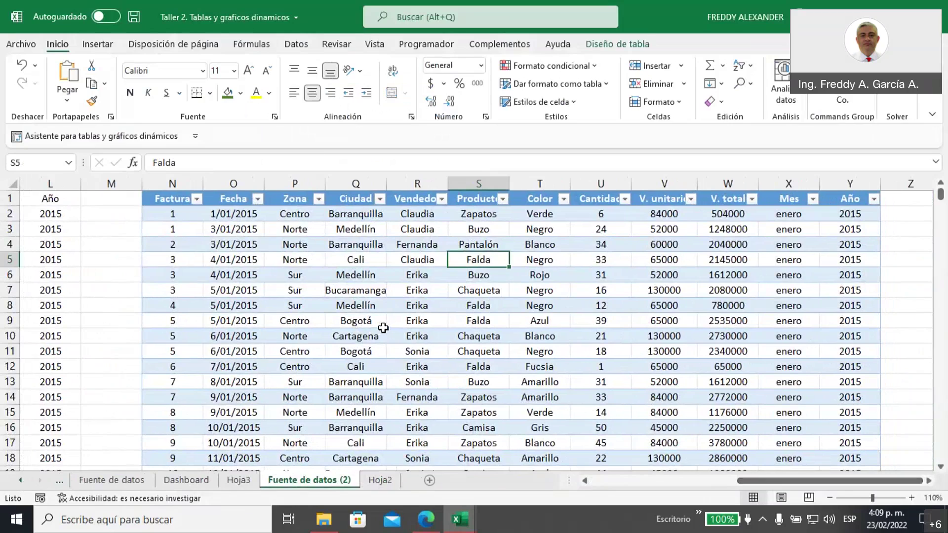
{"action": "left_click", "coordinate": [419, 303]}
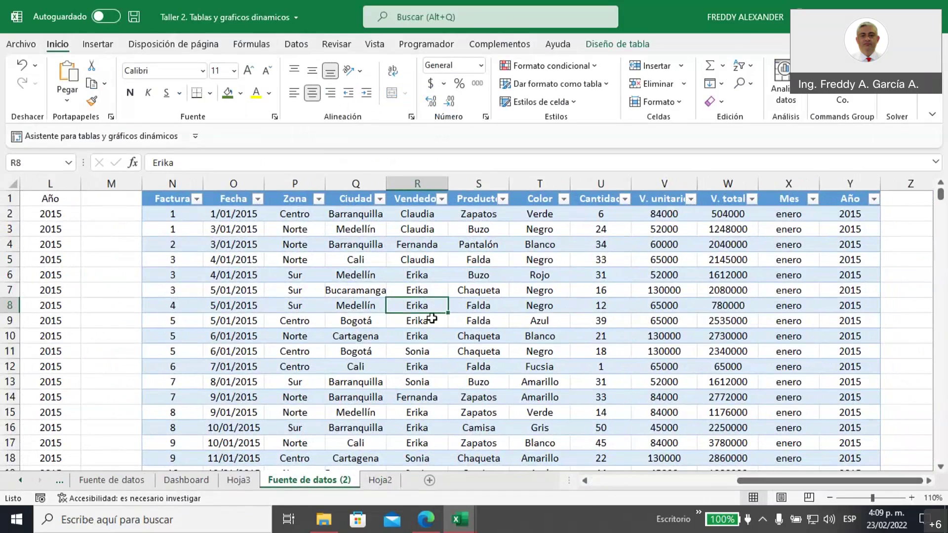
{"action": "left_click", "coordinate": [412, 245]}
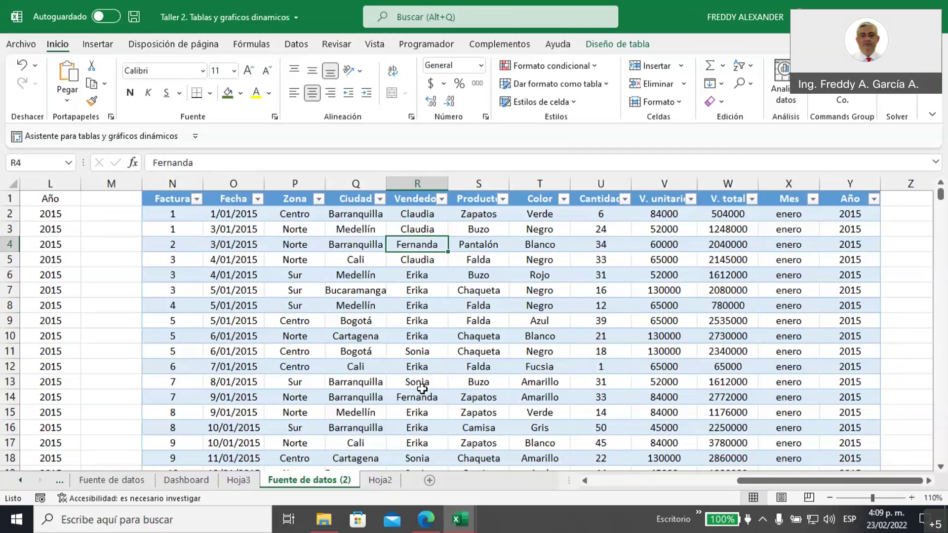
- Return to the Unidad 2 course page in Edge and review the learning resources listed under Fundamentación
{"action": "left_click", "coordinate": [425, 518]}
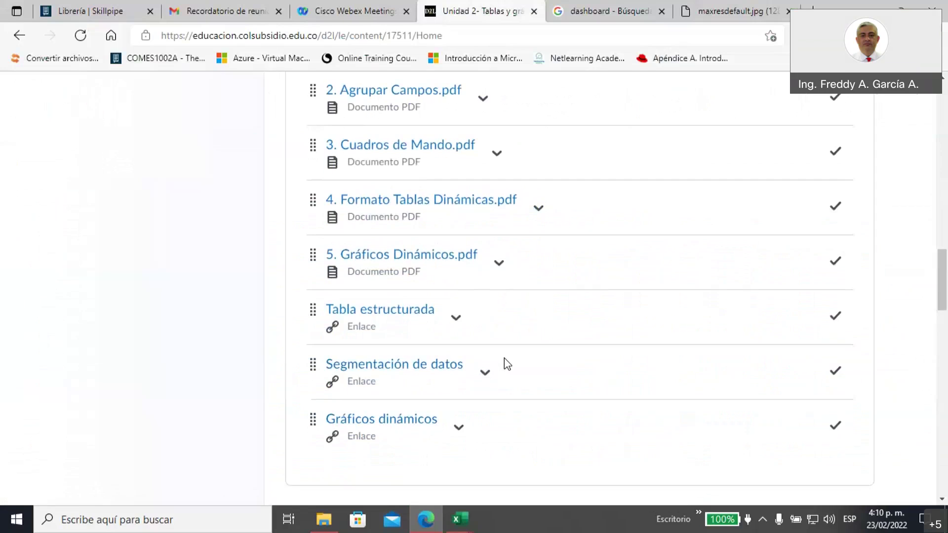
{"action": "scroll", "coordinate": [507, 366], "scroll_direction": "up", "scroll_amount": 1}
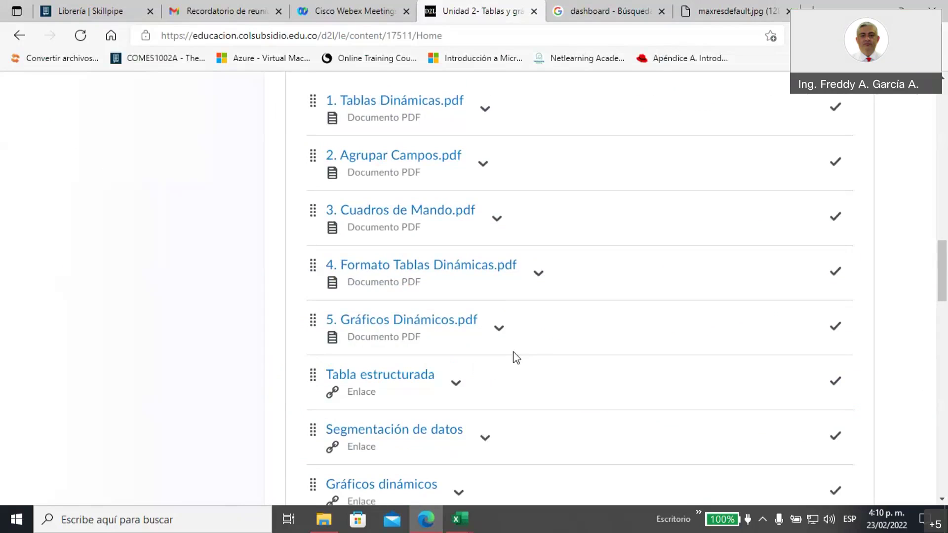
{"action": "scroll", "coordinate": [535, 354], "scroll_direction": "up", "scroll_amount": 5}
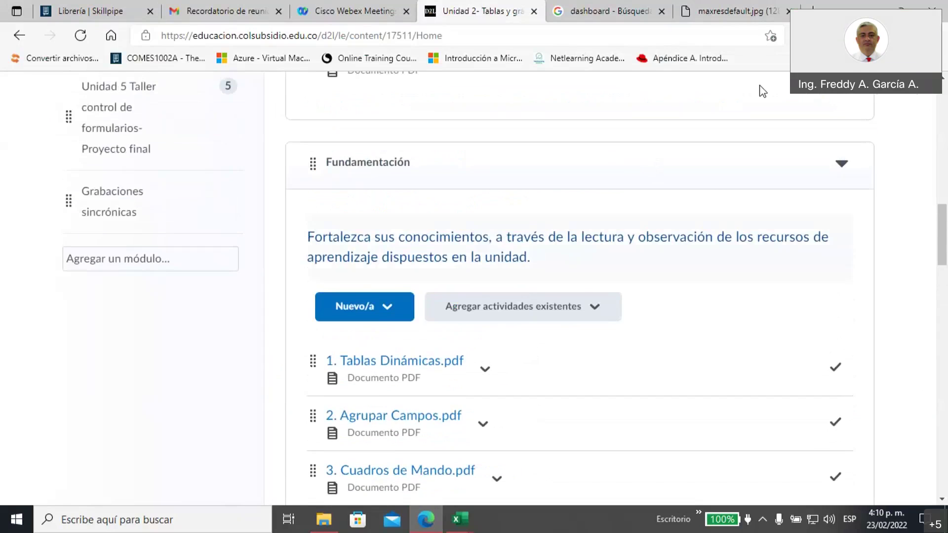
- Search the web for "graficos en excel" in a new browser tab and look through the results
{"action": "left_click", "coordinate": [809, 6]}
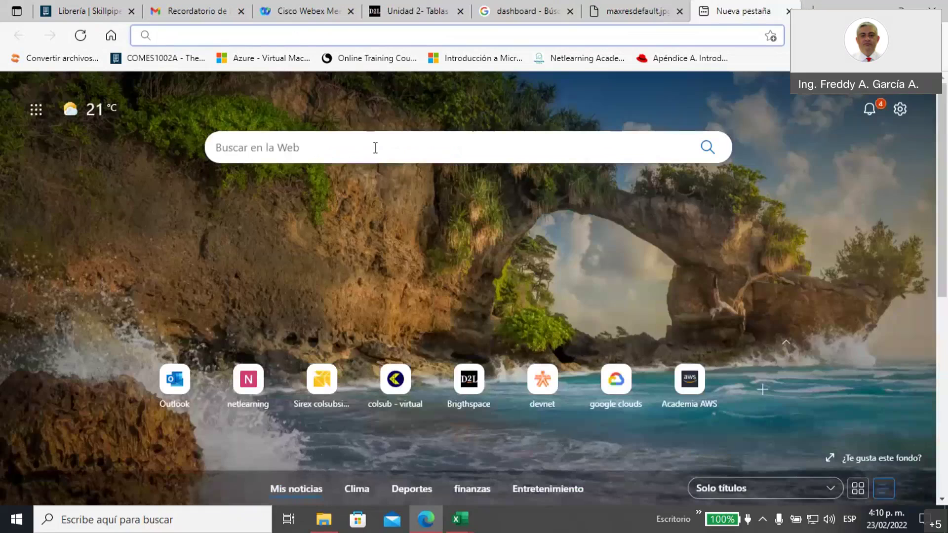
{"action": "type", "text": "gra"}
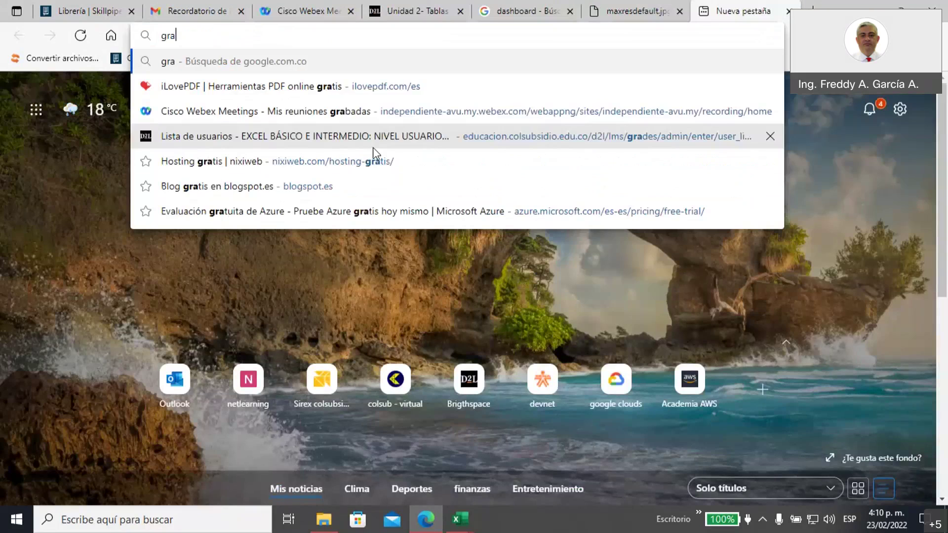
{"action": "type", "text": "ficos "}
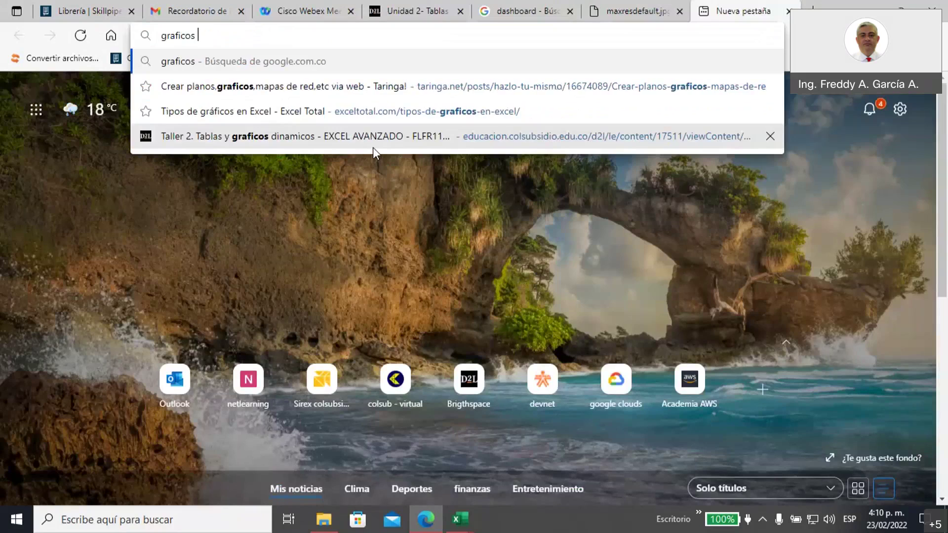
{"action": "type", "text": "en excel"}
{"action": "key", "text": "Return"}
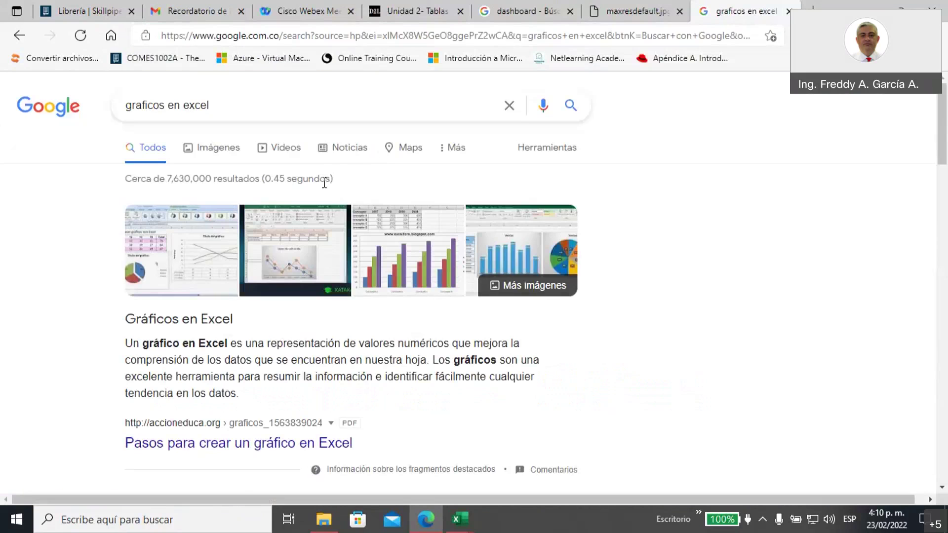
{"action": "scroll", "coordinate": [325, 184], "scroll_direction": "down", "scroll_amount": 6}
{"action": "scroll", "coordinate": [324, 194], "scroll_direction": "down", "scroll_amount": 10}
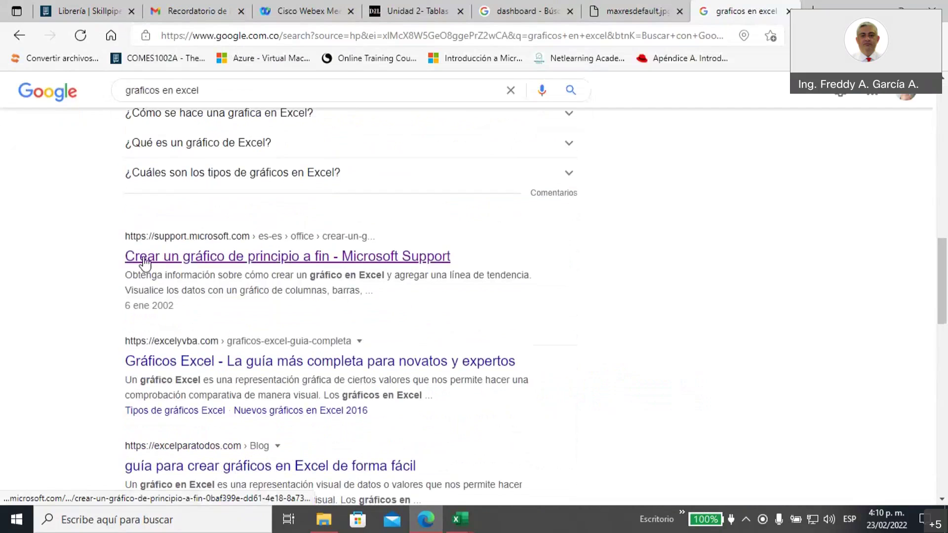
{"action": "left_click", "coordinate": [213, 261]}
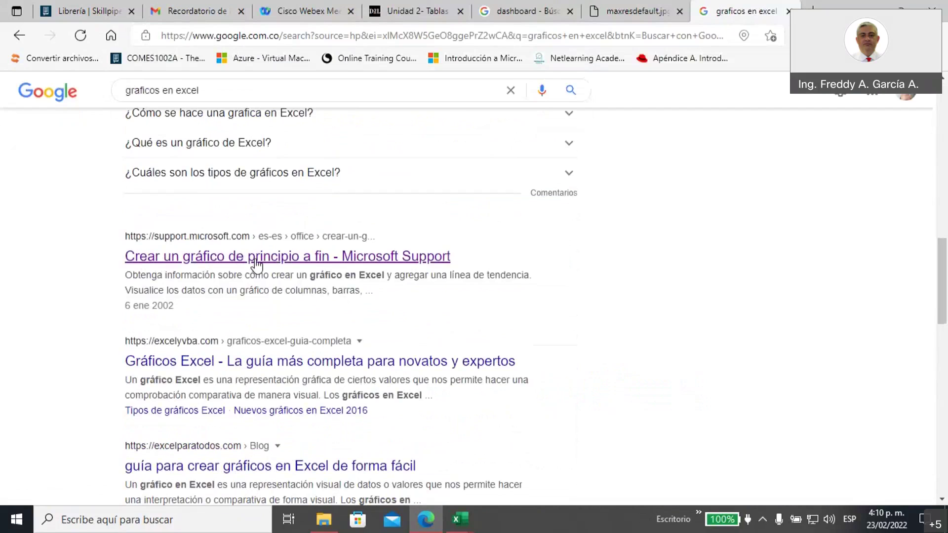
{"action": "scroll", "coordinate": [256, 265], "scroll_direction": "down", "scroll_amount": 10}
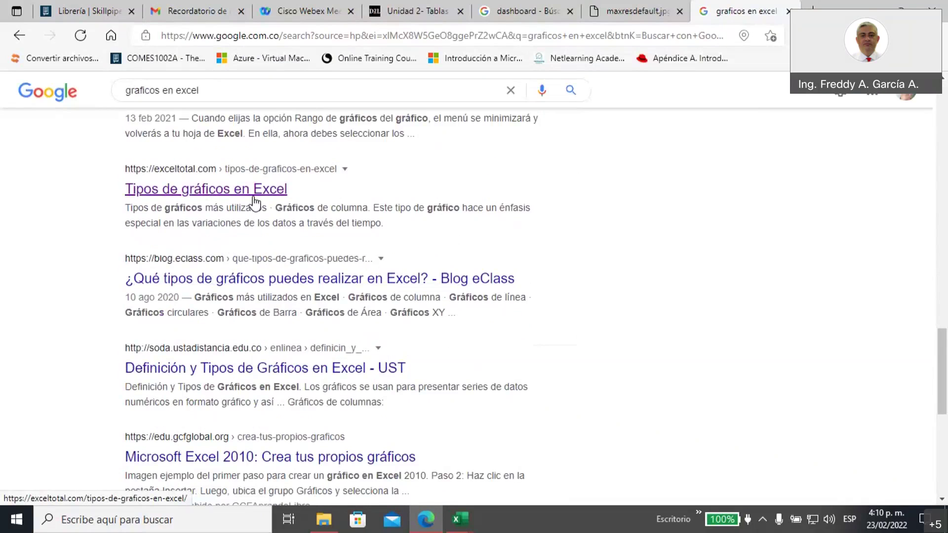
{"action": "scroll", "coordinate": [255, 202], "scroll_direction": "up", "scroll_amount": 10}
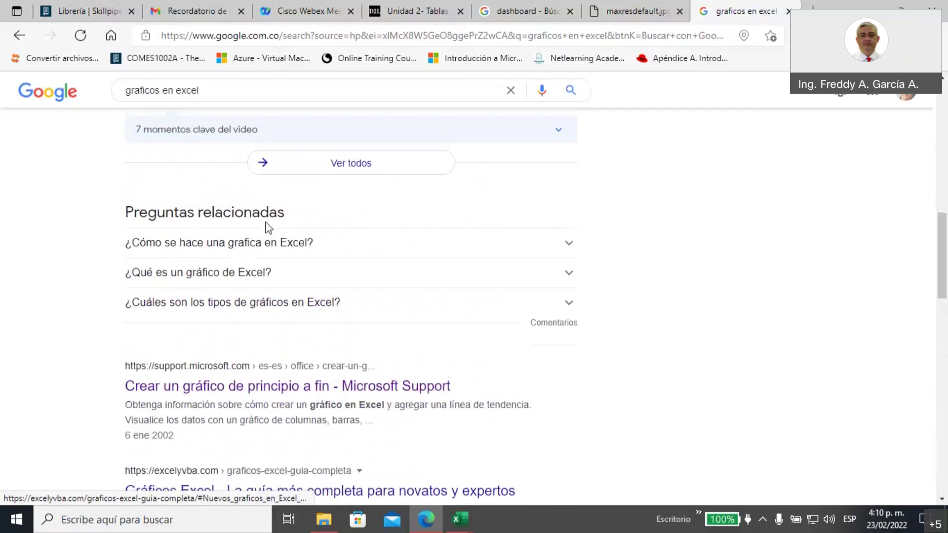
{"action": "scroll", "coordinate": [268, 228], "scroll_direction": "up", "scroll_amount": 5}
- Change the search to "tipos de graficos en excel" and open the Microsoft Support article on chart types available in Office
{"action": "left_click", "coordinate": [153, 90]}
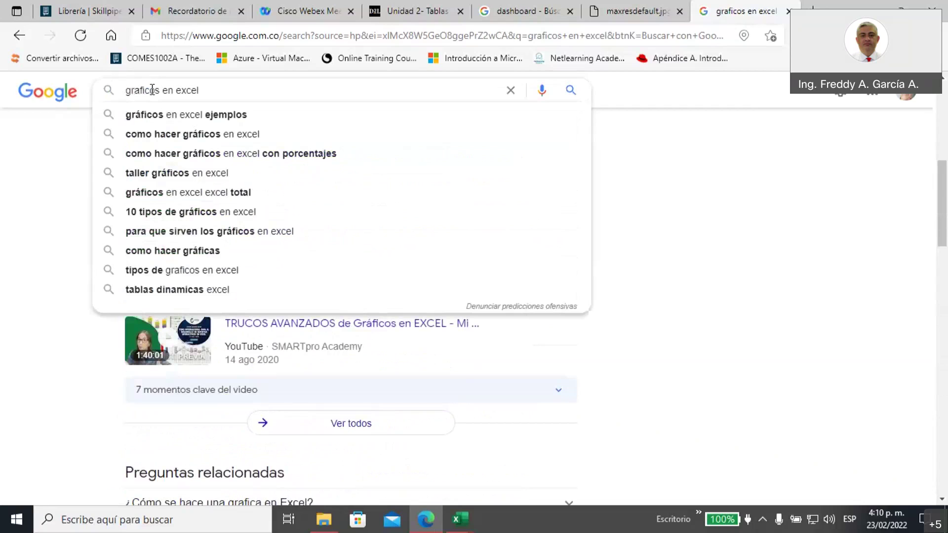
{"action": "key", "text": "Home"}
{"action": "type", "text": "tipos de"}
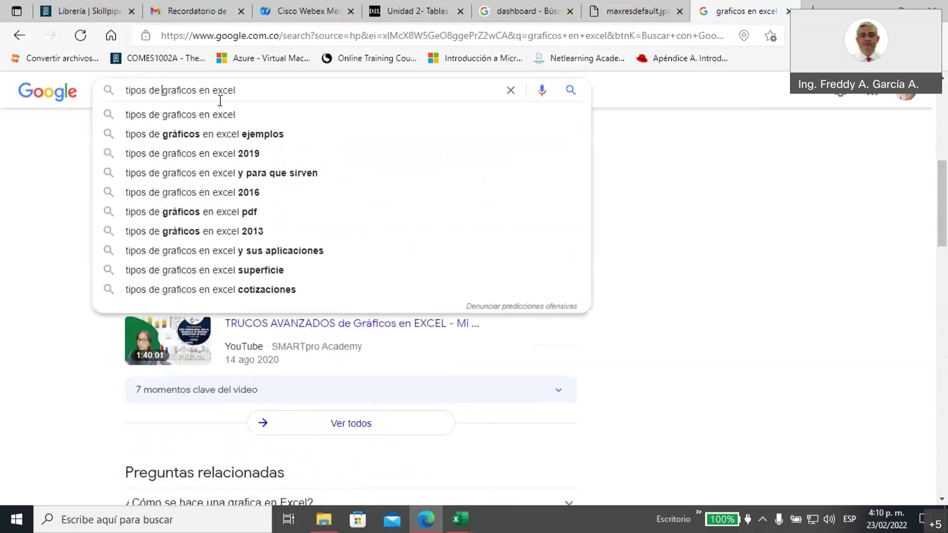
{"action": "left_click", "coordinate": [229, 113]}
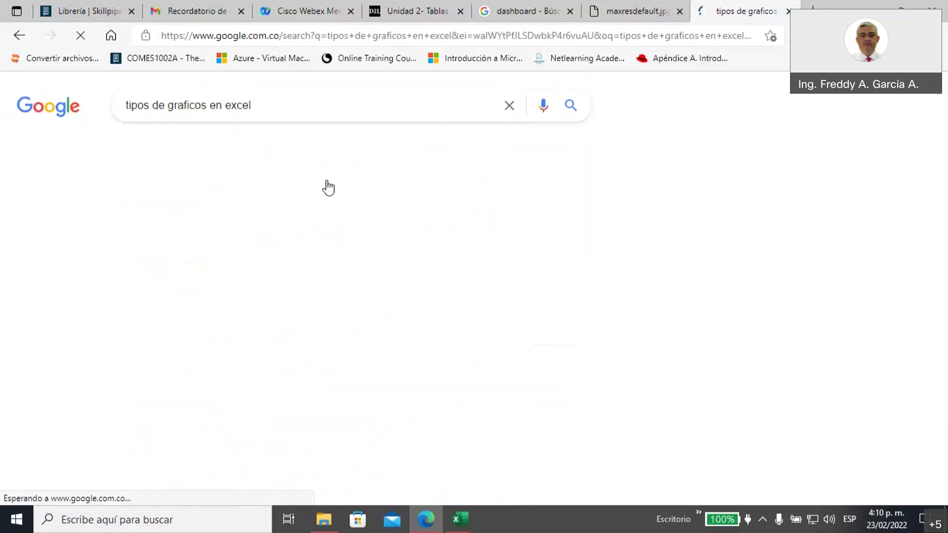
{"action": "scroll", "coordinate": [223, 237], "scroll_direction": "down", "scroll_amount": 4}
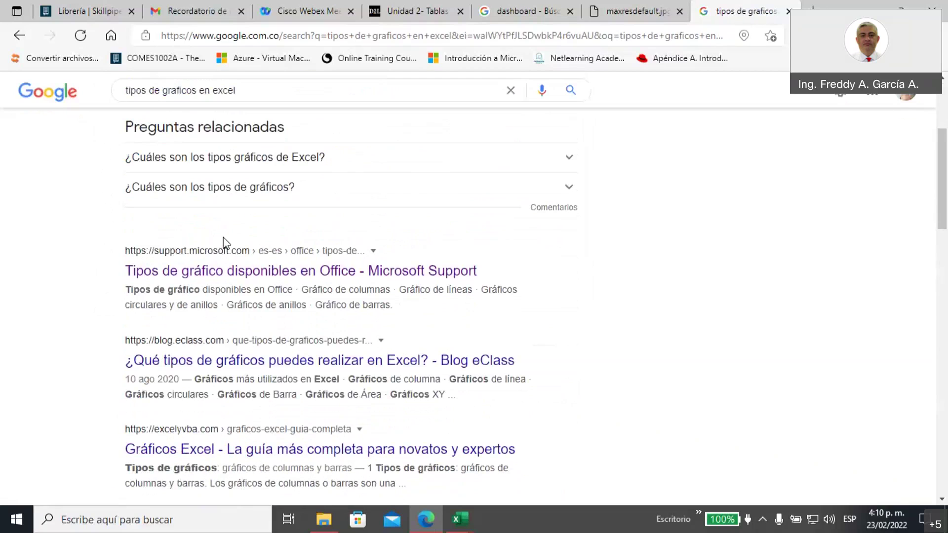
{"action": "left_click", "coordinate": [219, 274]}
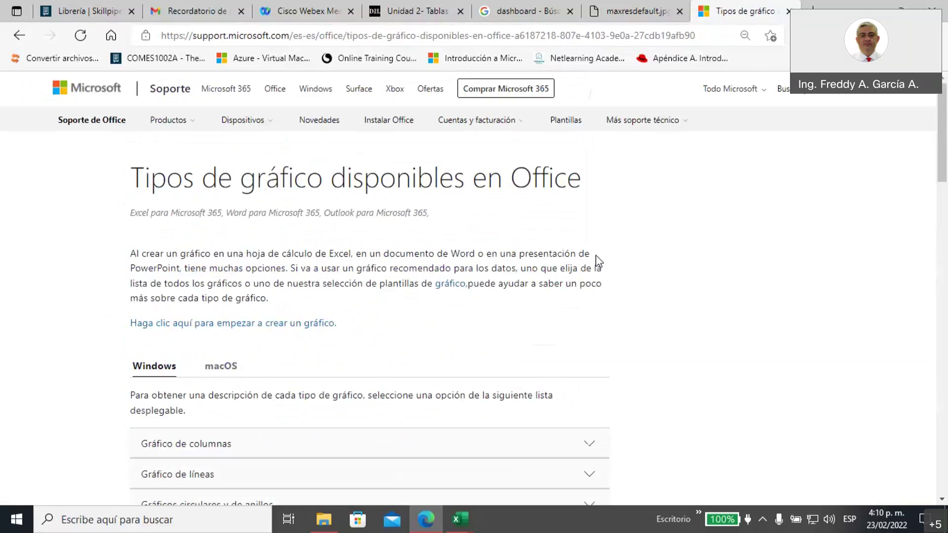
- Review the article's list of chart types and expand the section Gráficos circulares y de anillos
{"action": "scroll", "coordinate": [620, 228], "scroll_direction": "down", "scroll_amount": 5}
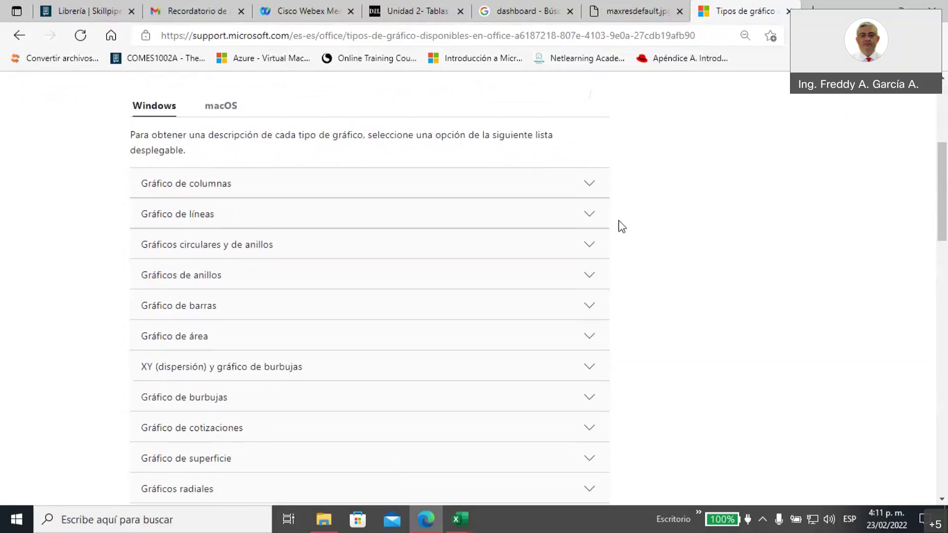
{"action": "scroll", "coordinate": [622, 227], "scroll_direction": "down", "scroll_amount": 1}
{"action": "scroll", "coordinate": [631, 223], "scroll_direction": "up", "scroll_amount": 6}
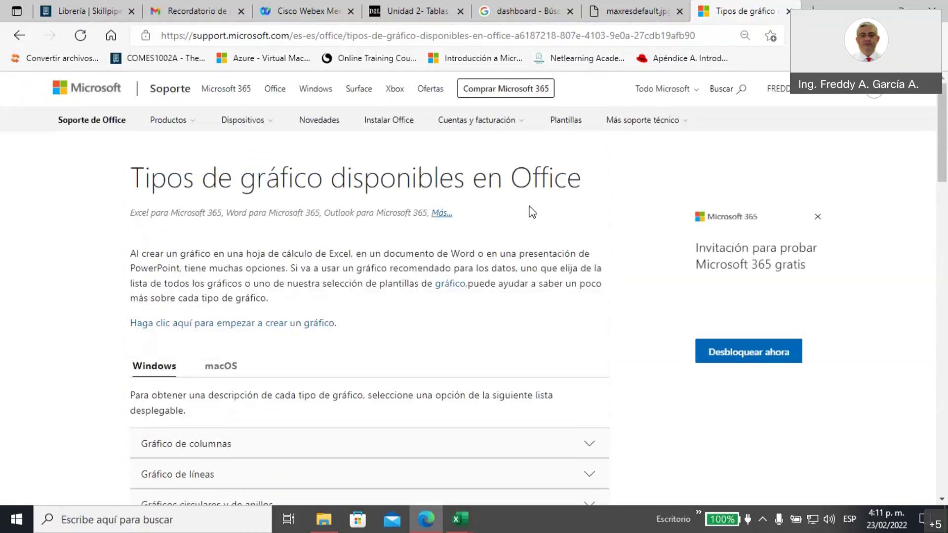
{"action": "scroll", "coordinate": [523, 274], "scroll_direction": "down", "scroll_amount": 5}
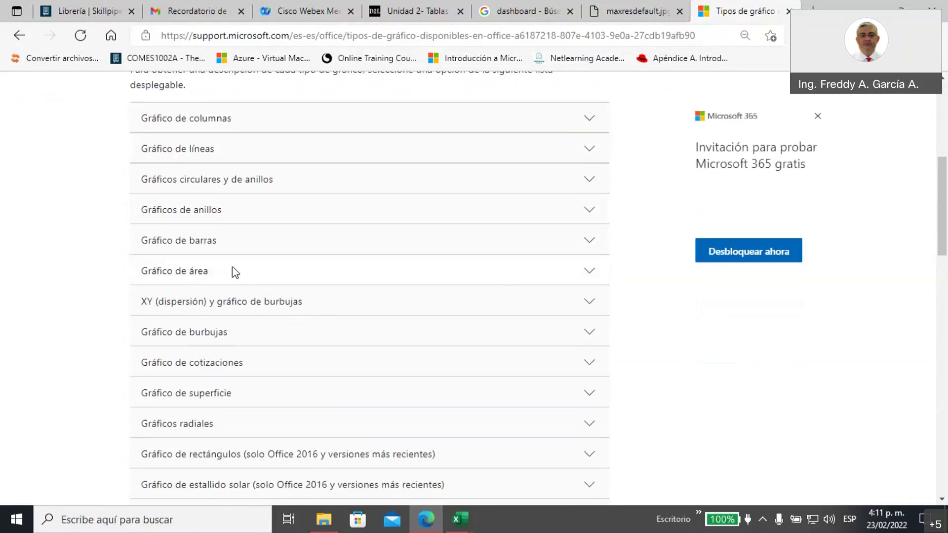
{"action": "left_click", "coordinate": [210, 182]}
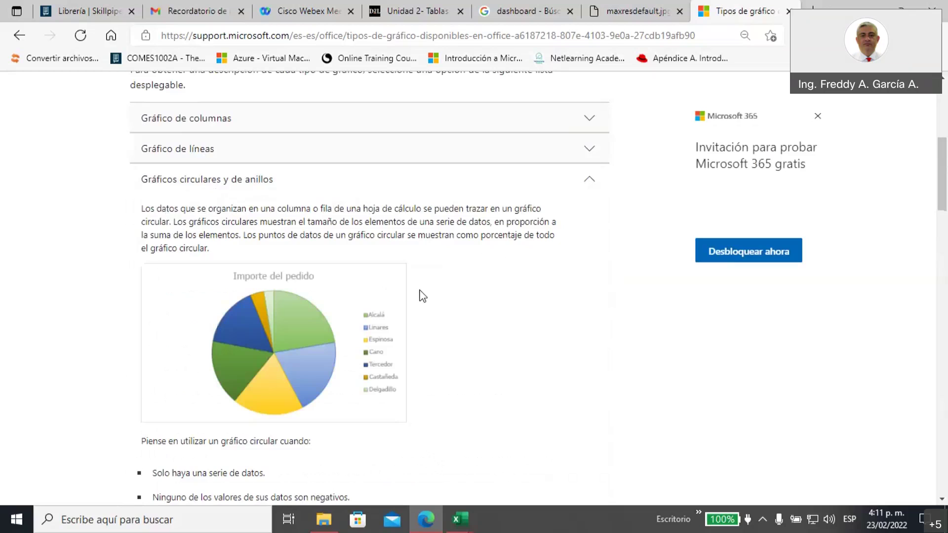
- Review the article's guidelines on when to use a pie chart, highlighting the conditions about data series, negative values and zero values
{"action": "scroll", "coordinate": [422, 295], "scroll_direction": "down", "scroll_amount": 4}
{"action": "scroll", "coordinate": [422, 295], "scroll_direction": "up", "scroll_amount": 2}
{"action": "scroll", "coordinate": [422, 295], "scroll_direction": "down", "scroll_amount": 2}
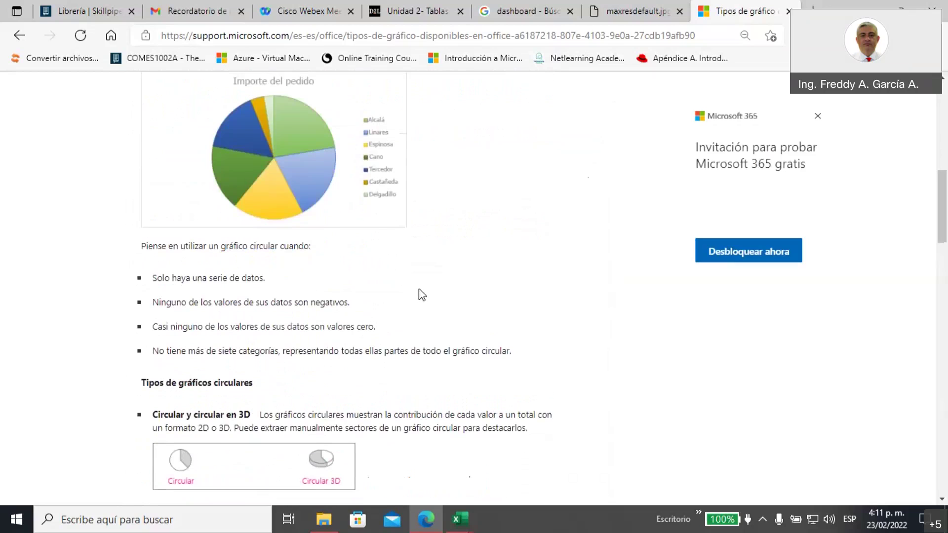
{"action": "scroll", "coordinate": [422, 295], "scroll_direction": "down", "scroll_amount": 1}
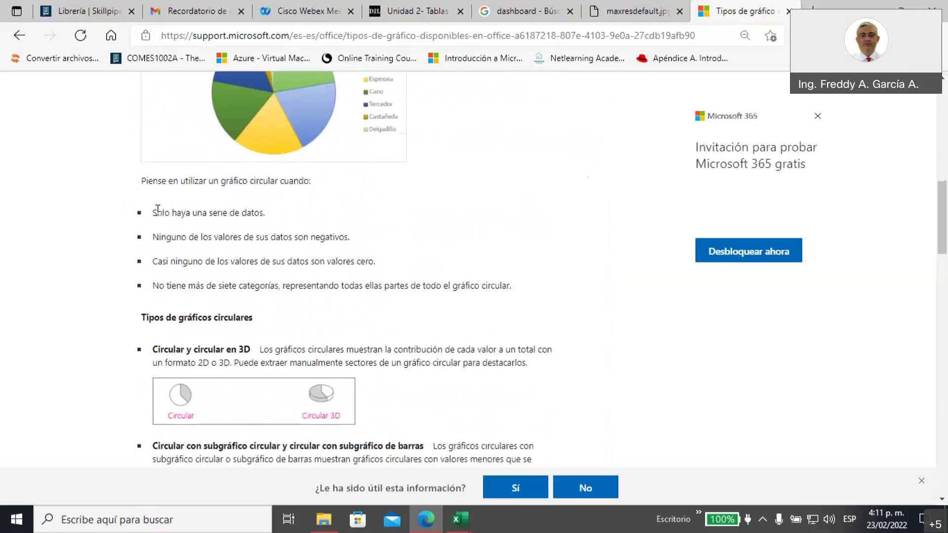
{"action": "left_click_drag", "start_coordinate": [156, 212], "coordinate": [284, 216]}
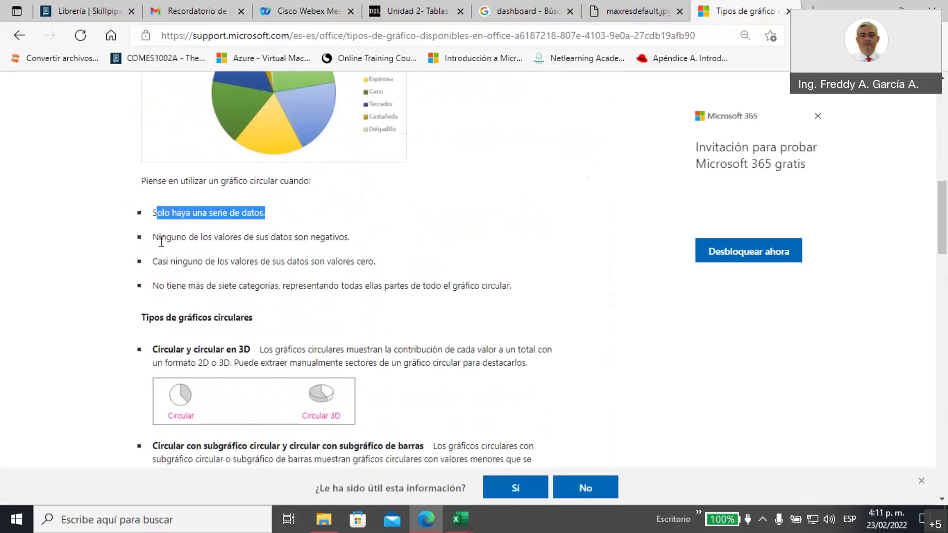
{"action": "left_click_drag", "start_coordinate": [153, 238], "coordinate": [357, 235]}
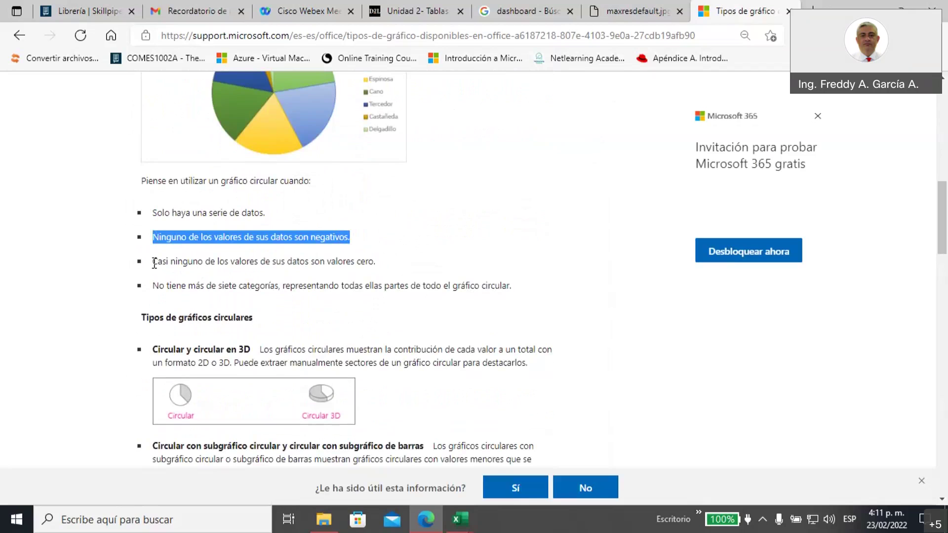
{"action": "left_click_drag", "start_coordinate": [154, 263], "coordinate": [374, 262]}
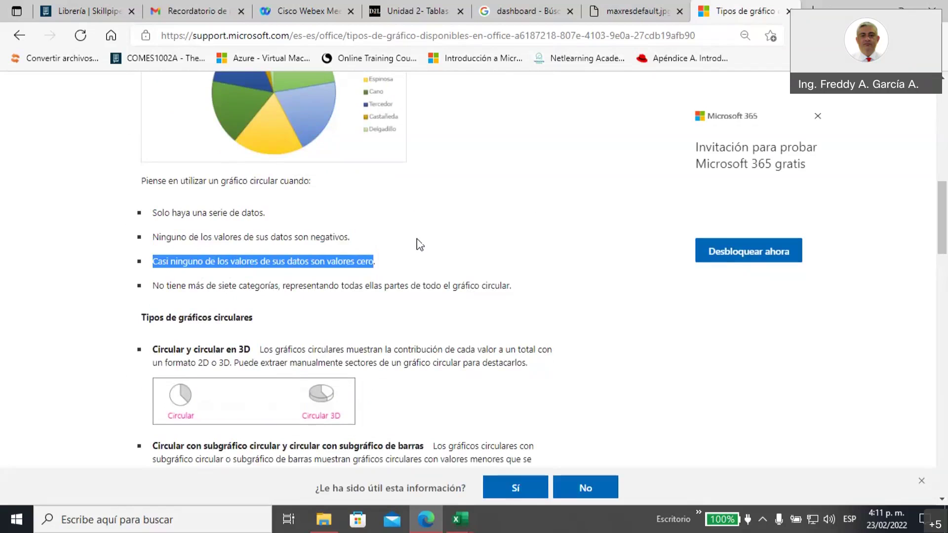
{"action": "scroll", "coordinate": [419, 245], "scroll_direction": "down", "scroll_amount": 1}
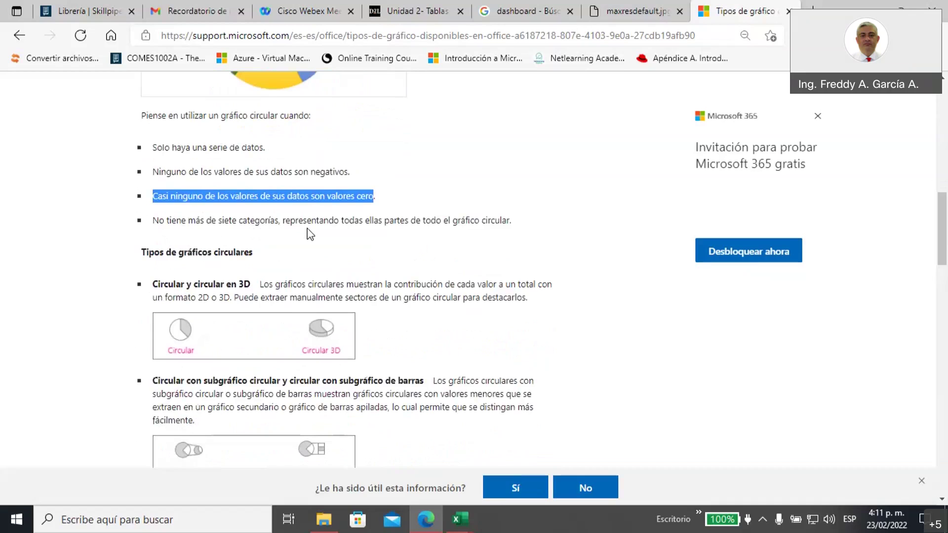
{"action": "scroll", "coordinate": [370, 185], "scroll_direction": "up", "scroll_amount": 1}
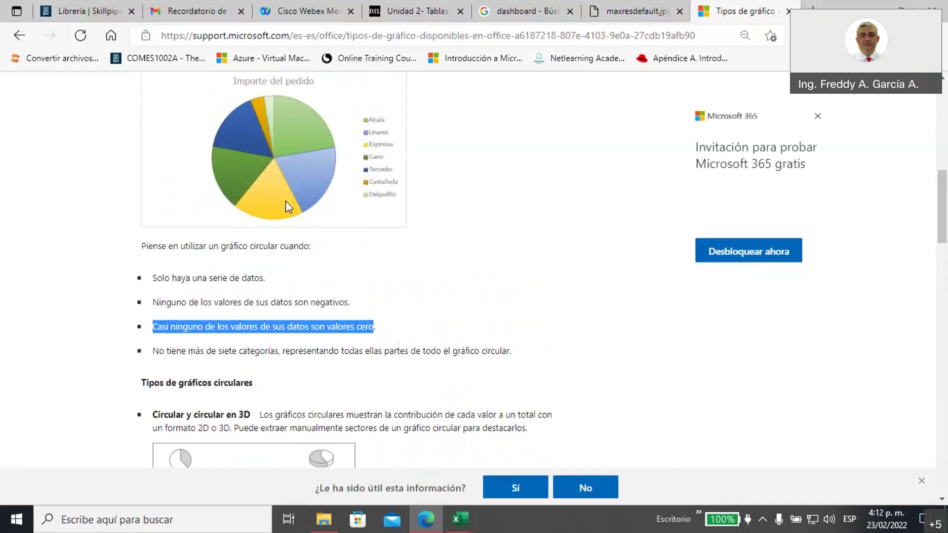
{"action": "scroll", "coordinate": [398, 277], "scroll_direction": "down", "scroll_amount": 3}
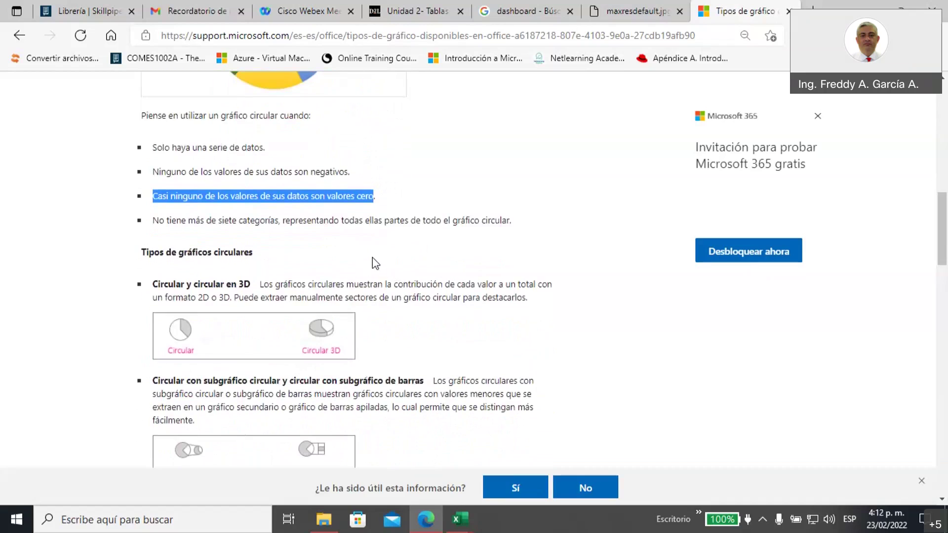
- Review the pie chart subtypes, highlighting Circular y circular en 3D and Circular con subgráfico circular y circular con subgráfico de barras
{"action": "scroll", "coordinate": [373, 258], "scroll_direction": "down", "scroll_amount": 2}
{"action": "scroll", "coordinate": [380, 251], "scroll_direction": "down", "scroll_amount": 1}
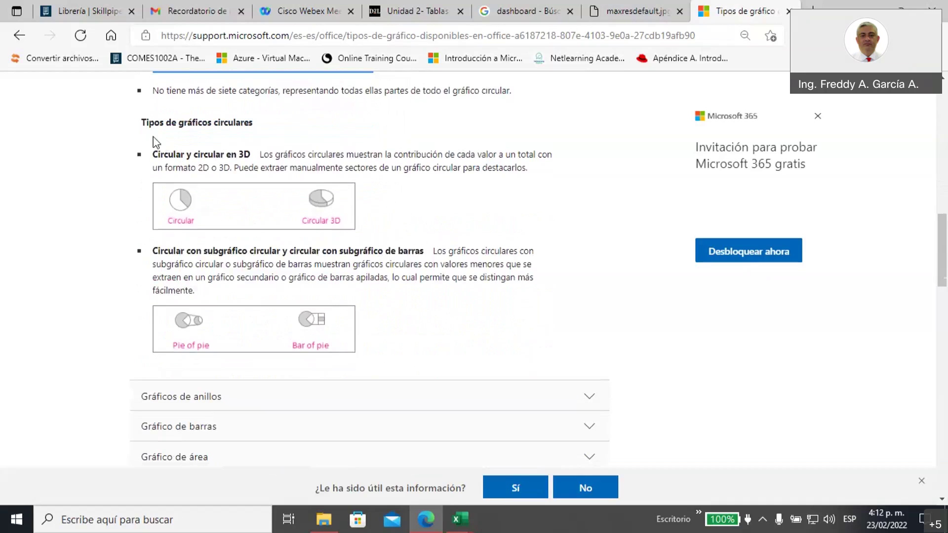
{"action": "left_click_drag", "start_coordinate": [153, 154], "coordinate": [250, 154]}
{"action": "left_click_drag", "start_coordinate": [153, 250], "coordinate": [281, 251]}
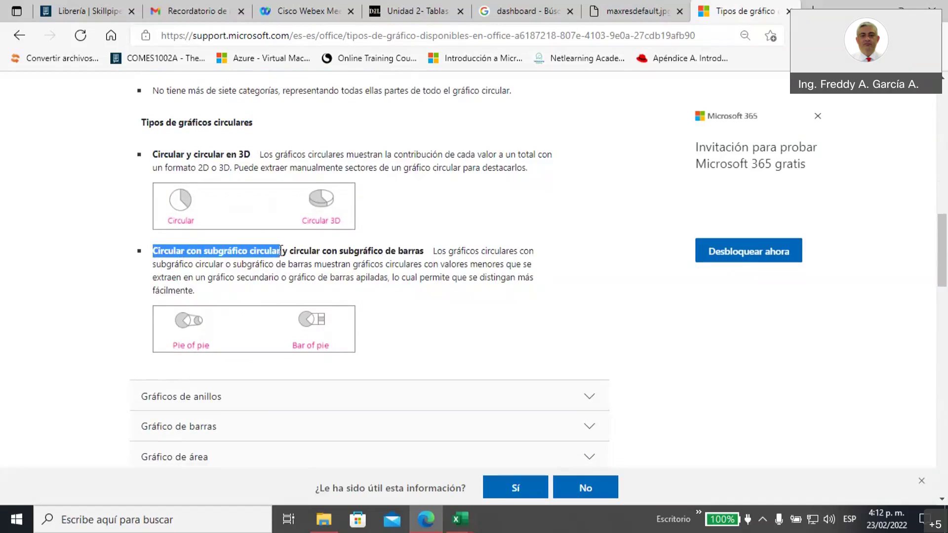
{"action": "left_click_drag", "start_coordinate": [281, 250], "coordinate": [426, 248]}
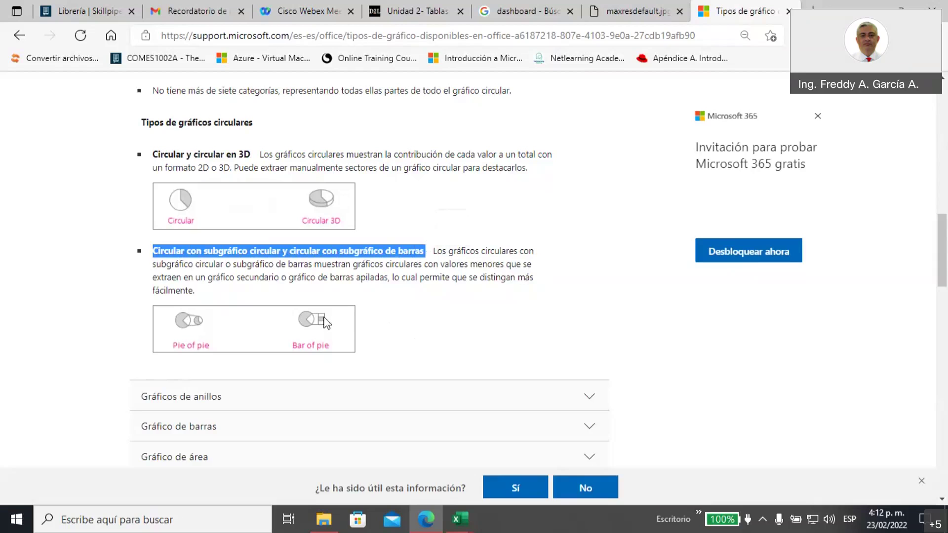
{"action": "scroll", "coordinate": [376, 318], "scroll_direction": "down", "scroll_amount": 3}
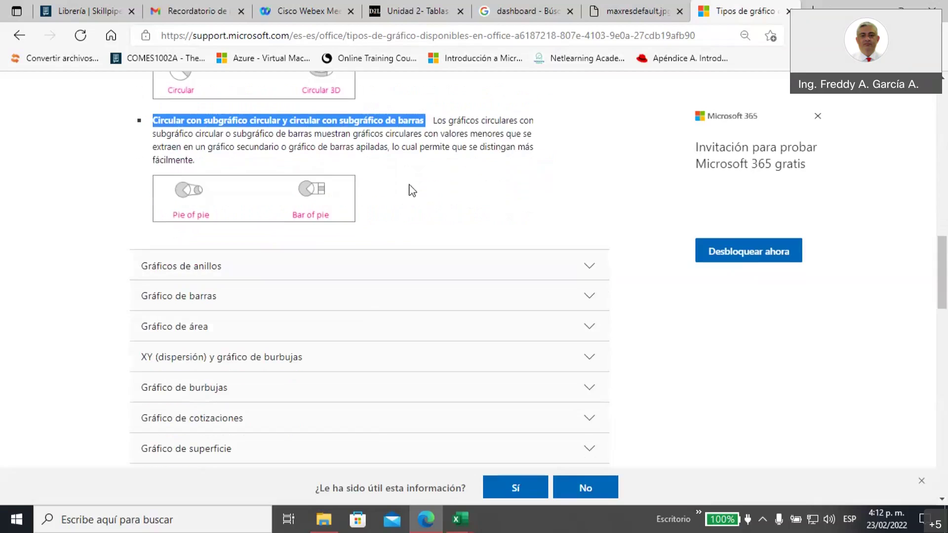
- Return to the article's beginning, then switch to the Taller 2 workbook in Excel and look over the Fuente de datos (2) table
{"action": "scroll", "coordinate": [411, 209], "scroll_direction": "up", "scroll_amount": 10}
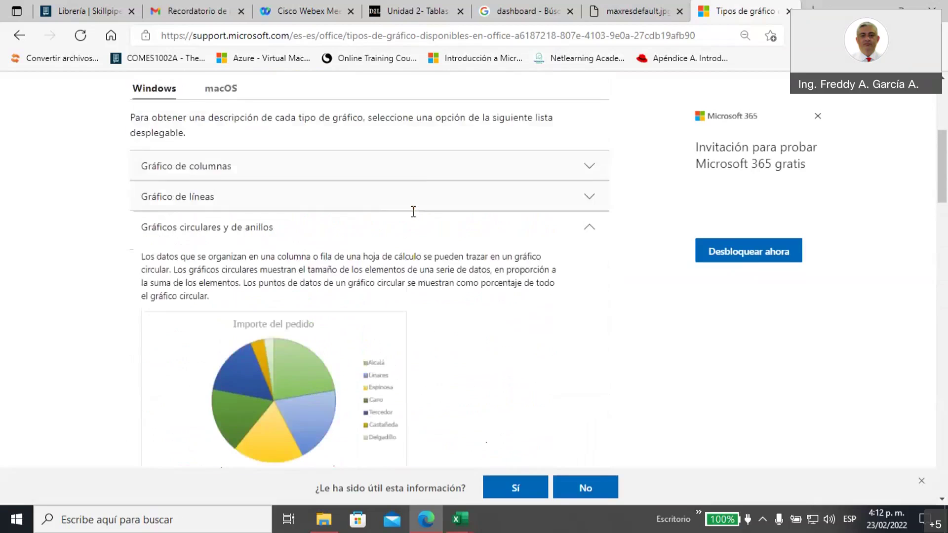
{"action": "scroll", "coordinate": [413, 212], "scroll_direction": "up", "scroll_amount": 5}
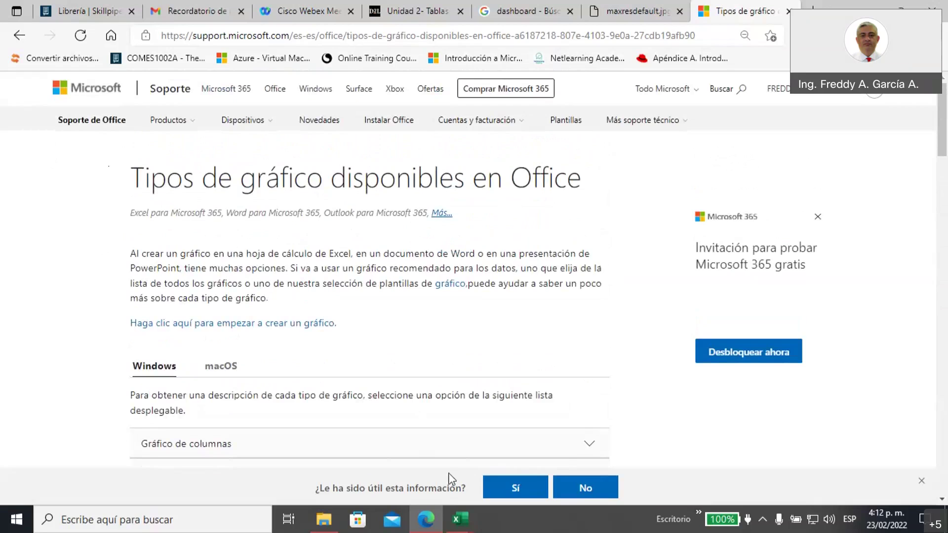
{"action": "left_click", "coordinate": [463, 524]}
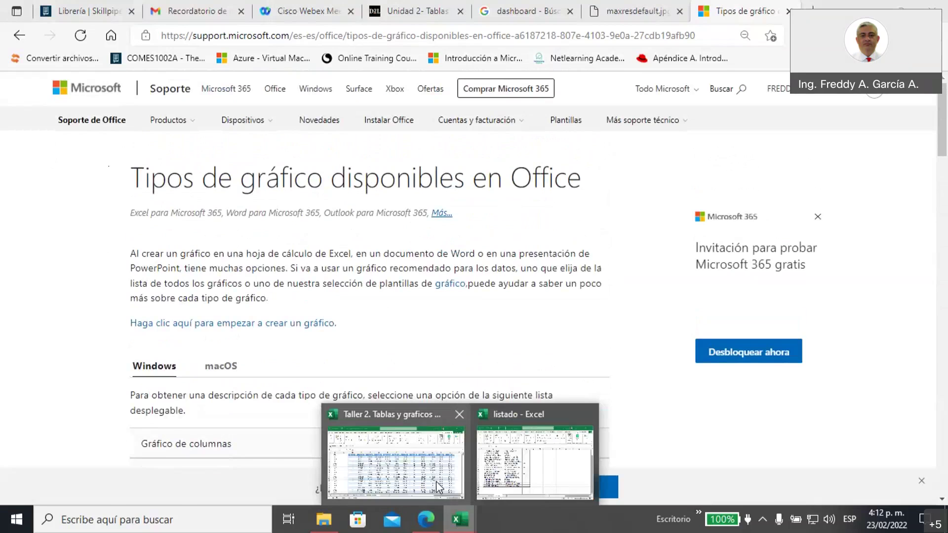
{"action": "left_click", "coordinate": [439, 487]}
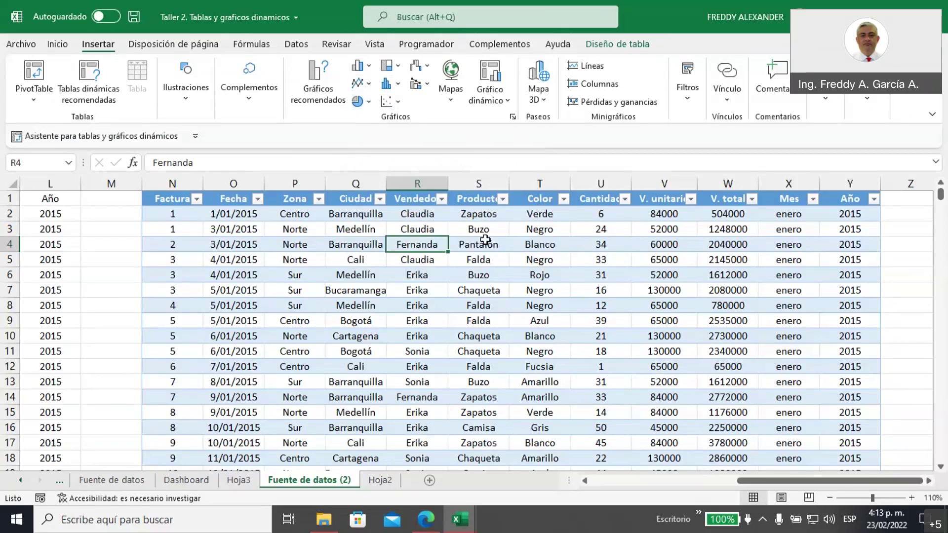
{"action": "scroll", "coordinate": [485, 241], "scroll_direction": "down", "scroll_amount": 1}
{"action": "scroll", "coordinate": [482, 239], "scroll_direction": "up", "scroll_amount": 1}
{"action": "scroll", "coordinate": [517, 328], "scroll_direction": "down", "scroll_amount": 1}
{"action": "scroll", "coordinate": [518, 329], "scroll_direction": "up", "scroll_amount": 1}
- Switch back to the chart types article in Edge and select its web address
{"action": "mouse_move", "coordinate": [423, 527]}
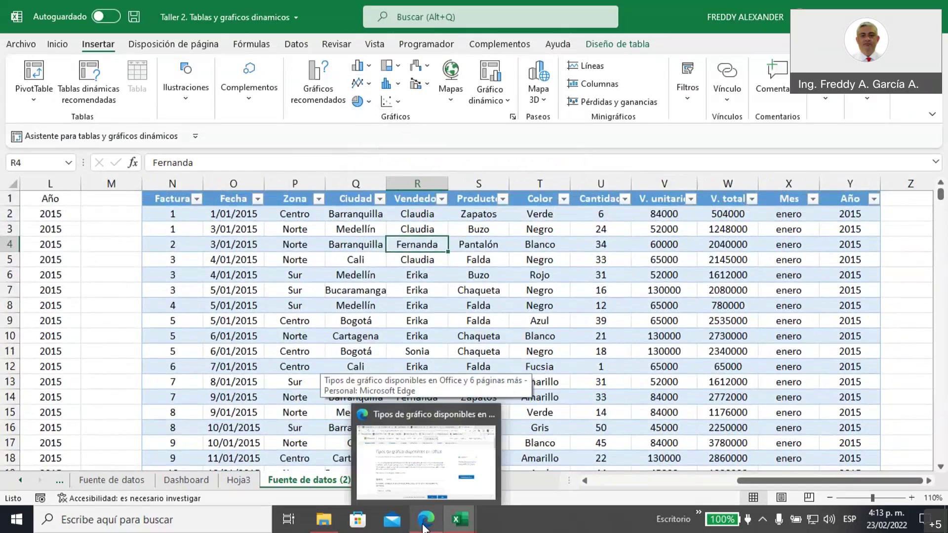
{"action": "left_click", "coordinate": [423, 527]}
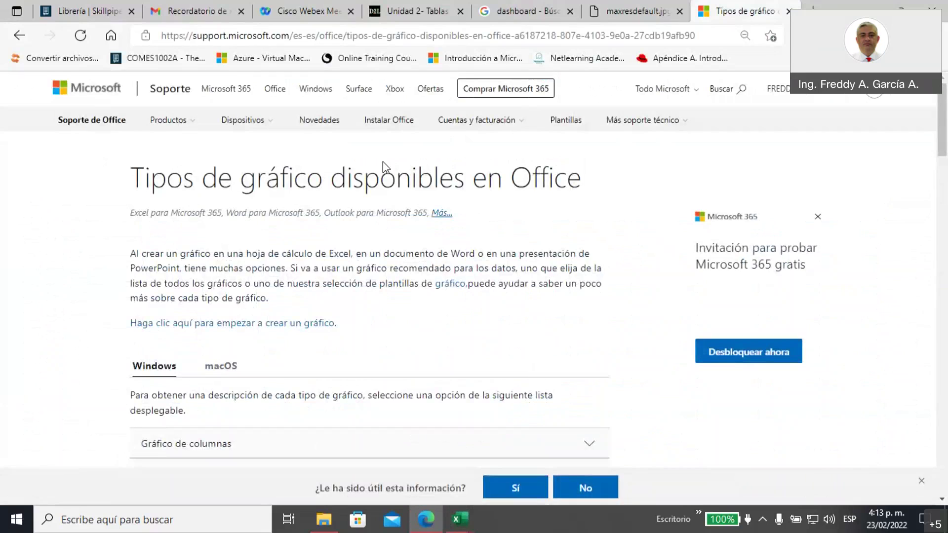
{"action": "left_click", "coordinate": [262, 28]}
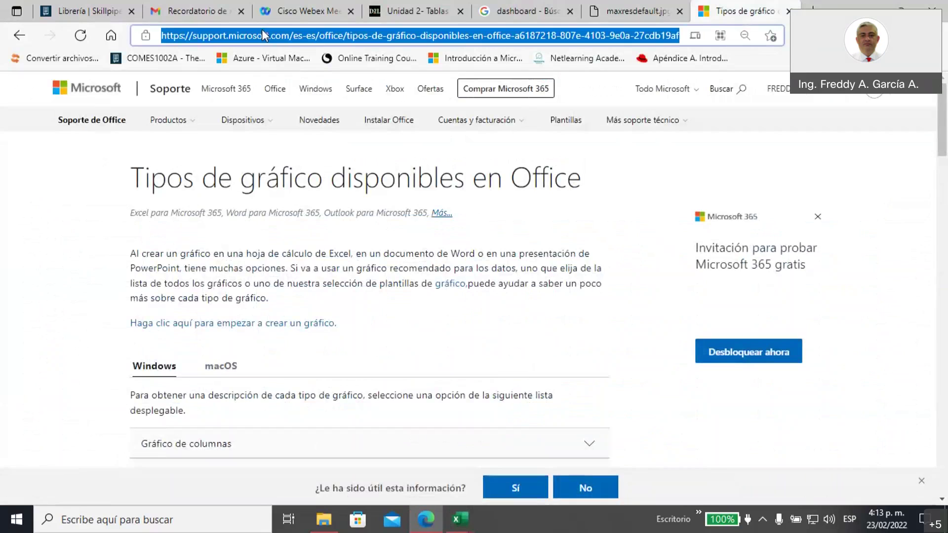
{"action": "left_click", "coordinate": [610, 3]}
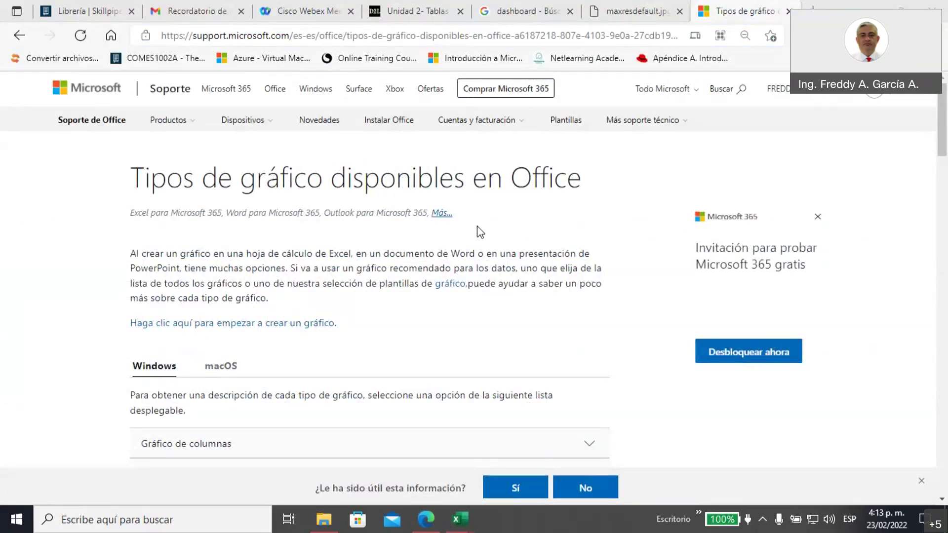
- Expand the section Gráfico de columnas and review its example chart and the column chart subtypes
{"action": "scroll", "coordinate": [480, 232], "scroll_direction": "down", "scroll_amount": 5}
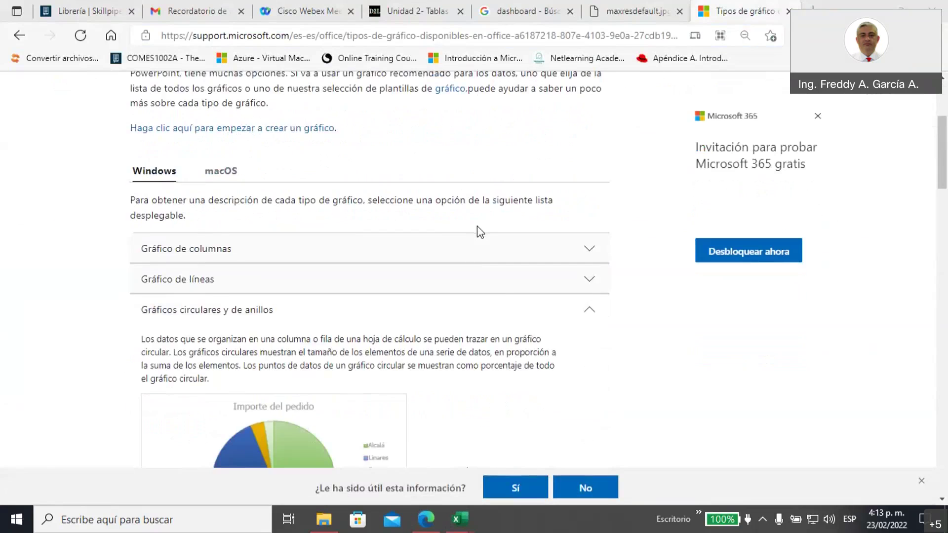
{"action": "scroll", "coordinate": [477, 230], "scroll_direction": "up", "scroll_amount": 1}
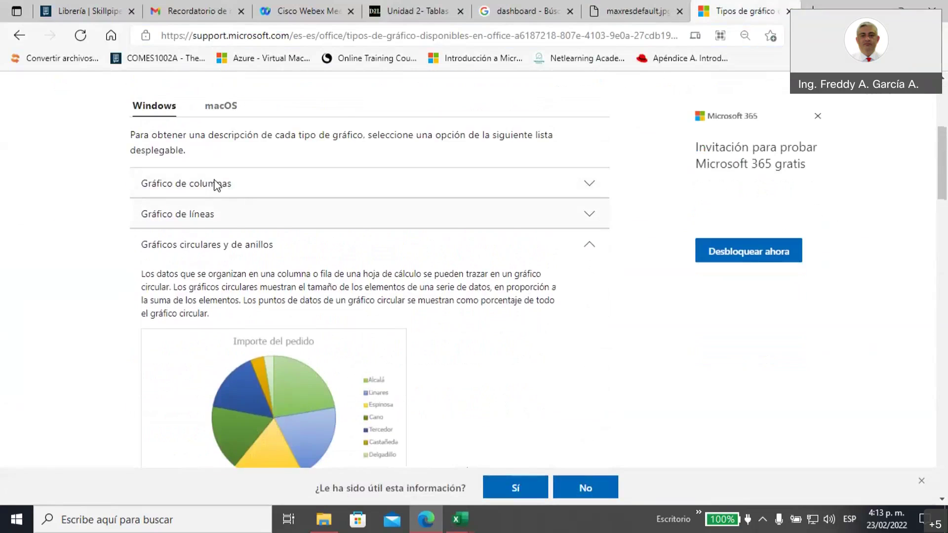
{"action": "left_click", "coordinate": [221, 184]}
{"action": "scroll", "coordinate": [416, 239], "scroll_direction": "down", "scroll_amount": 7}
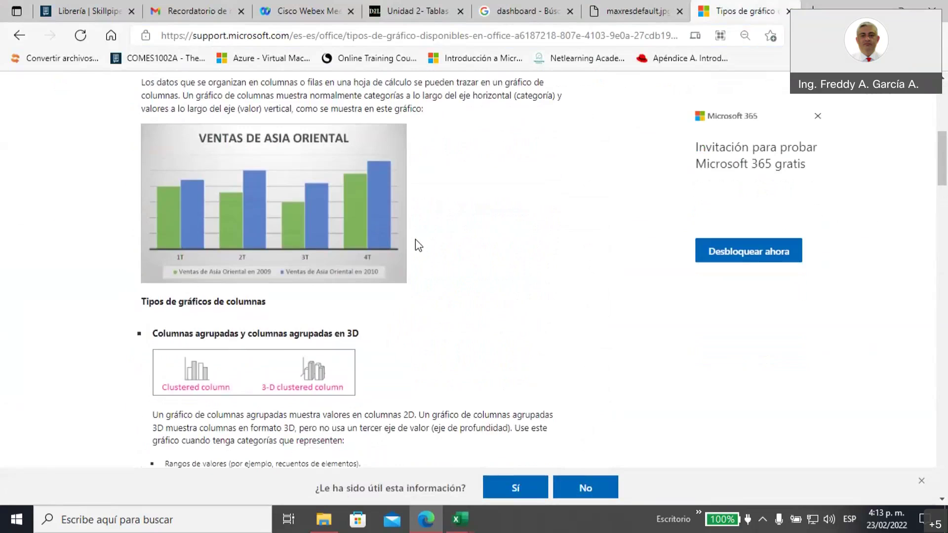
{"action": "scroll", "coordinate": [418, 245], "scroll_direction": "down", "scroll_amount": 5}
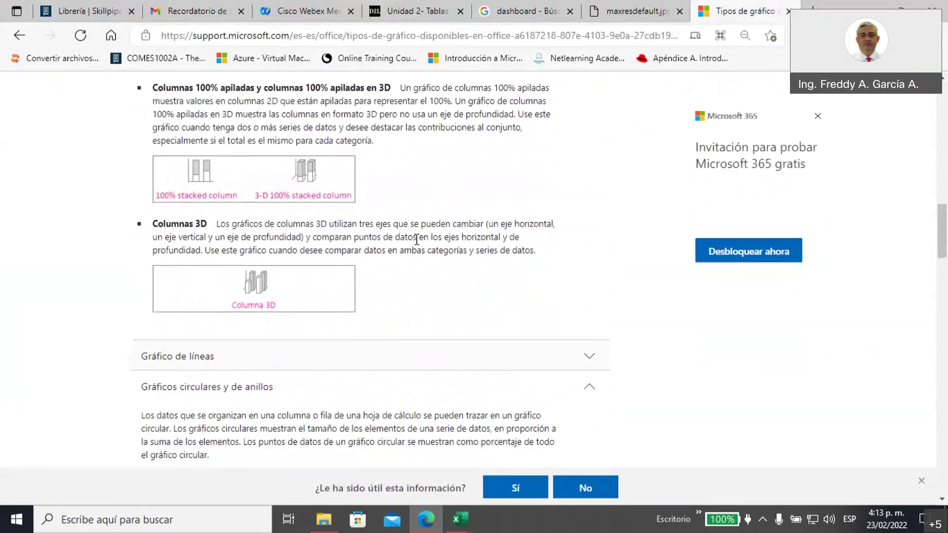
{"action": "scroll", "coordinate": [416, 239], "scroll_direction": "down", "scroll_amount": 1}
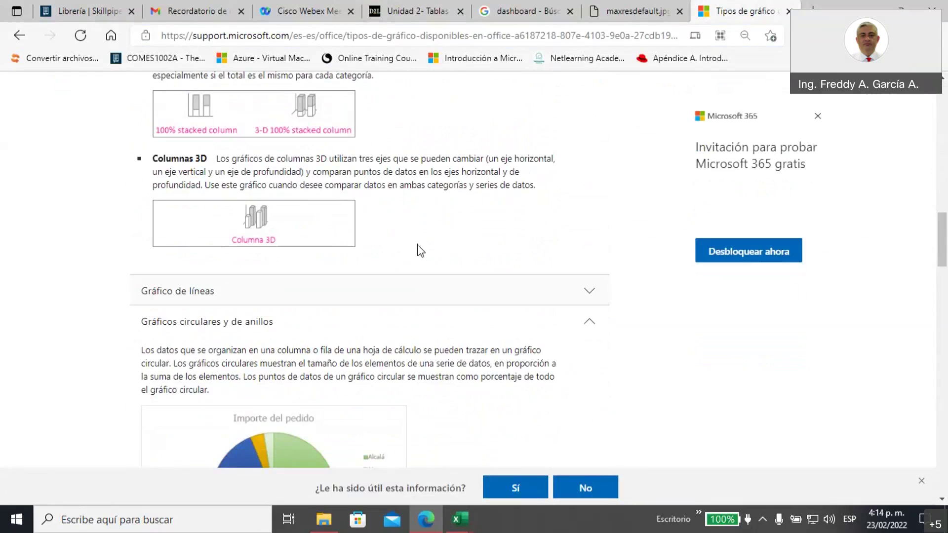
{"action": "scroll", "coordinate": [417, 244], "scroll_direction": "up", "scroll_amount": 7}
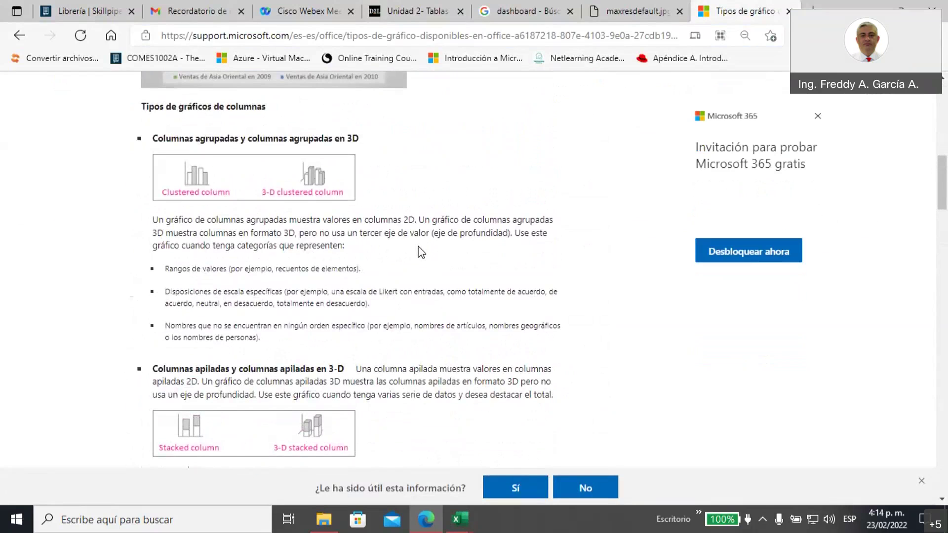
{"action": "scroll", "coordinate": [457, 232], "scroll_direction": "up", "scroll_amount": 4}
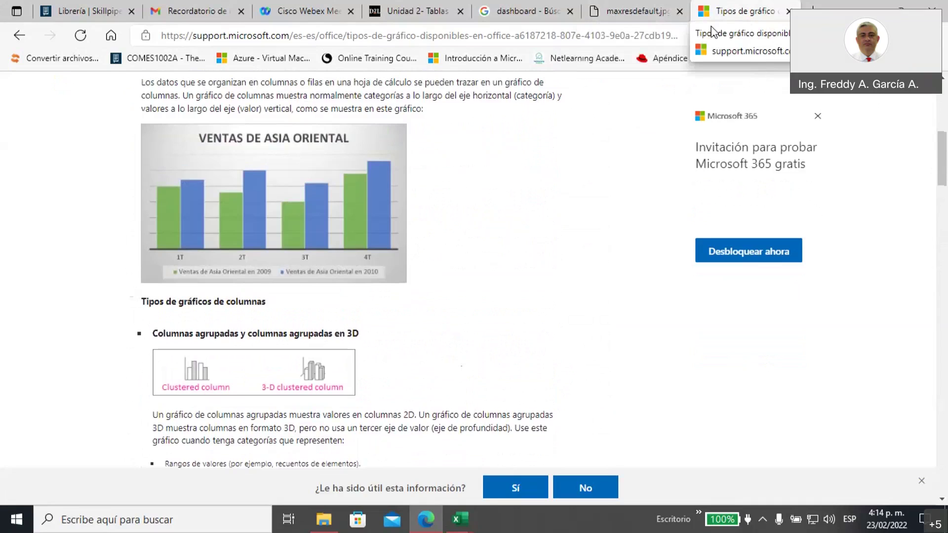
- Switch to the Taller 2 workbook in Excel and show the sales report dashboard on sheet Hoja2
{"action": "mouse_move", "coordinate": [460, 520]}
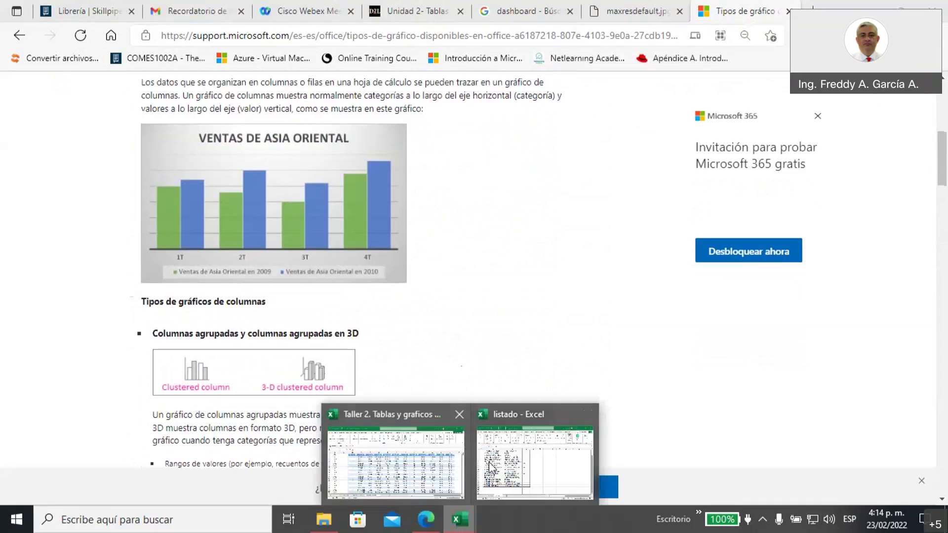
{"action": "left_click", "coordinate": [451, 475]}
{"action": "left_click", "coordinate": [380, 479]}
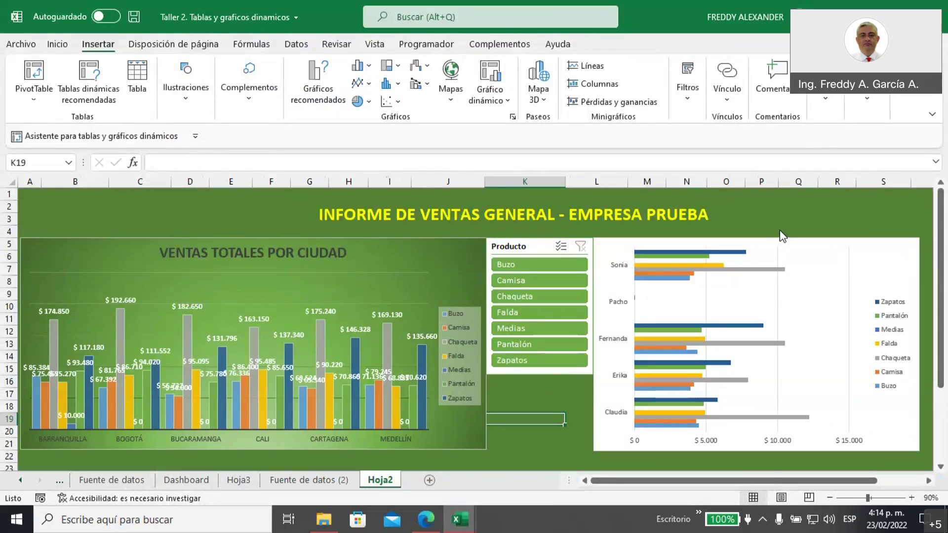
{"action": "left_click", "coordinate": [820, 403]}
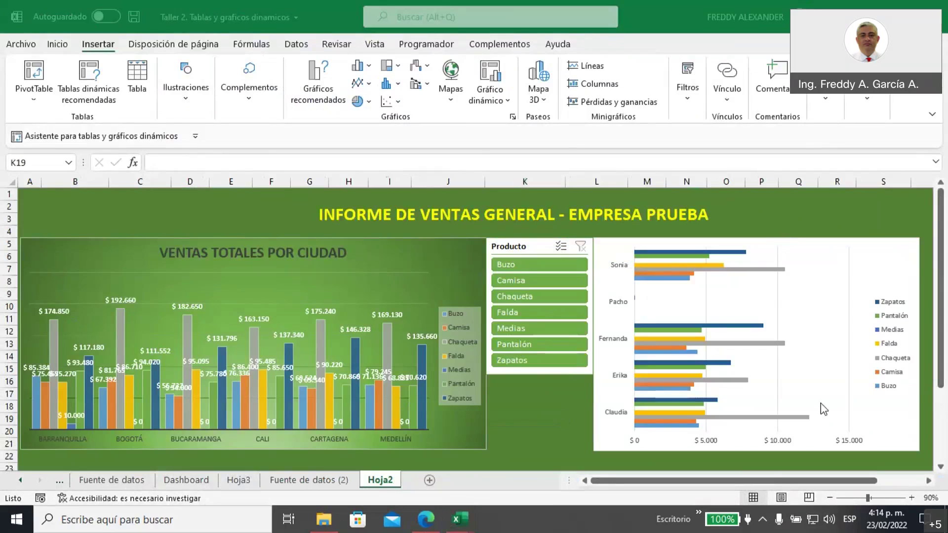